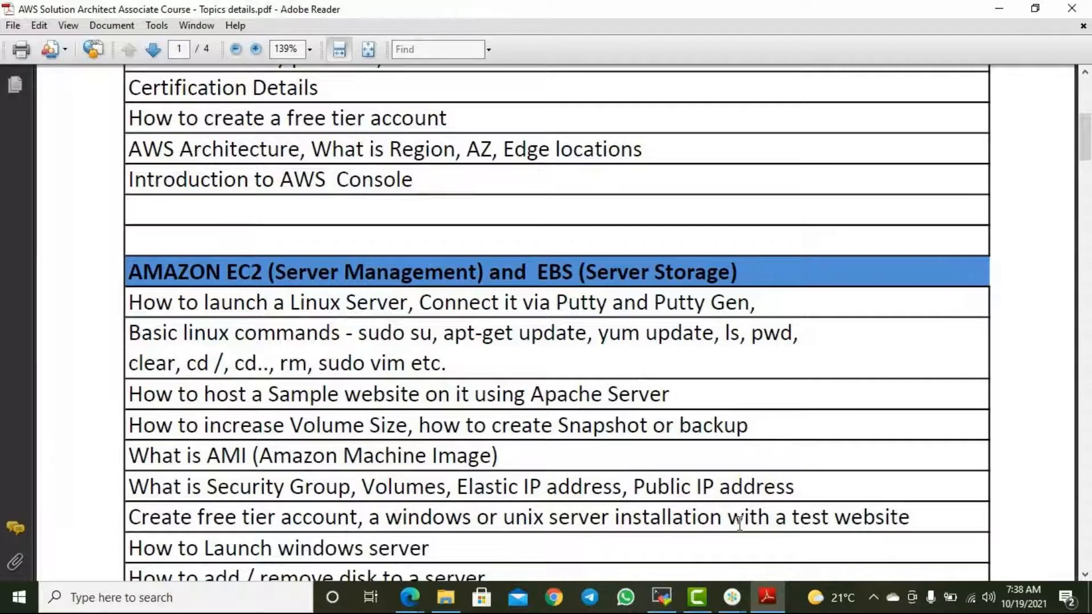
pyautogui.click(731, 597)
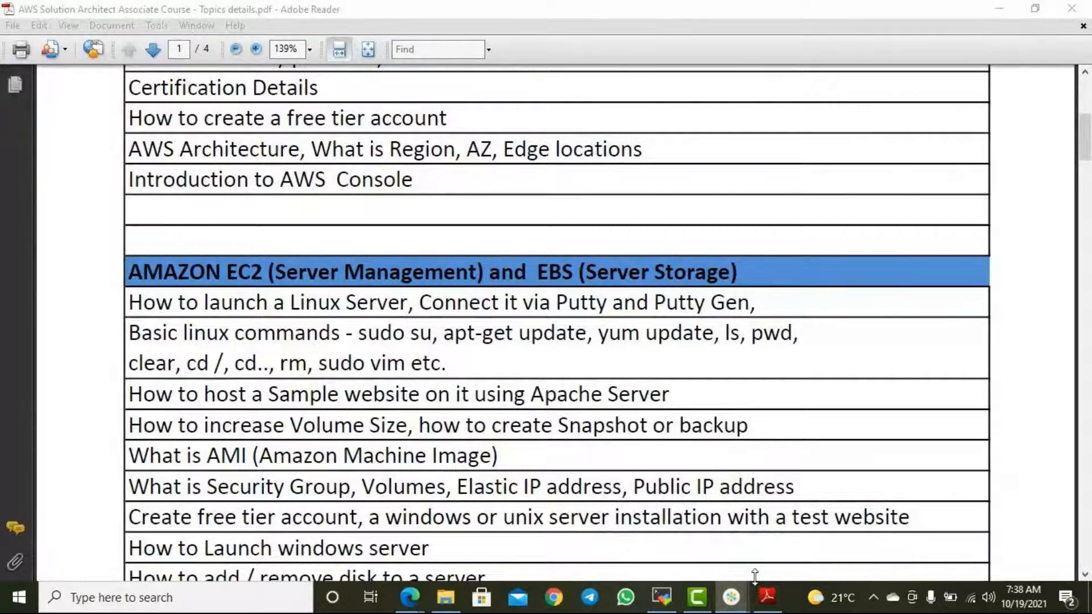
pyautogui.click(810, 20)
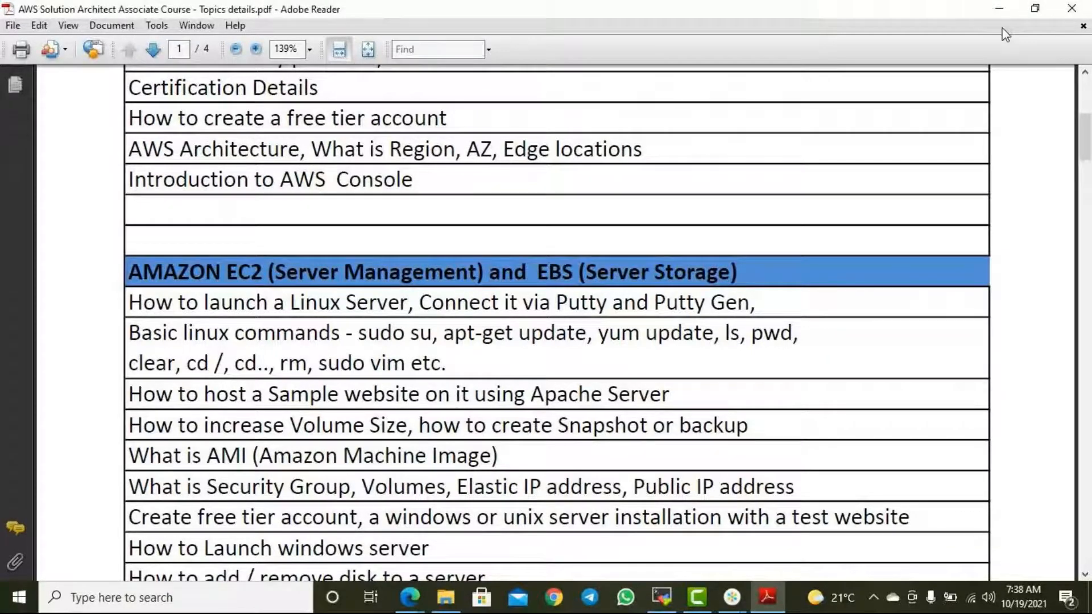
# Review the course topics PDF from its beginning through the Load Balancer and Auto Scaling section, highlighting that section's heading
pyautogui.scroll(-2, 848, 327)
pyautogui.scroll(9, 859, 281)
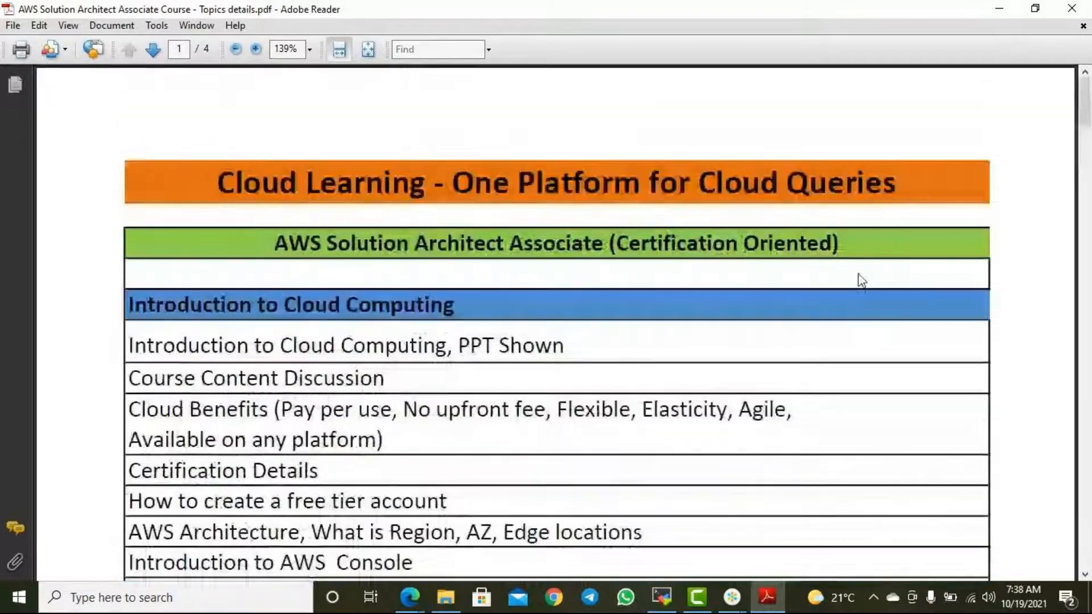
pyautogui.scroll(-9, 859, 280)
pyautogui.scroll(-3, 856, 273)
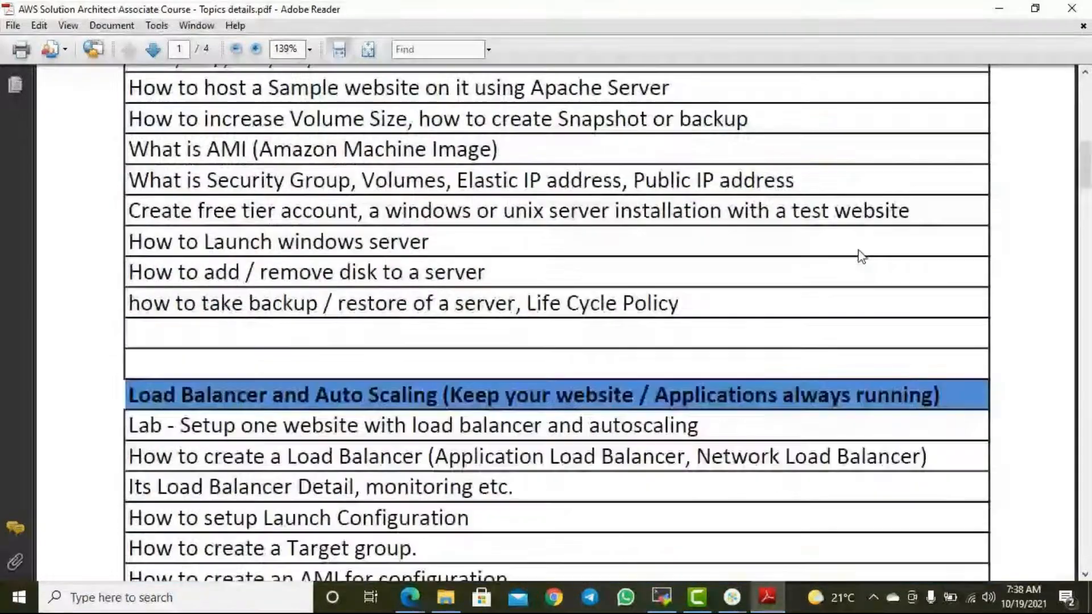
pyautogui.scroll(-4, 841, 210)
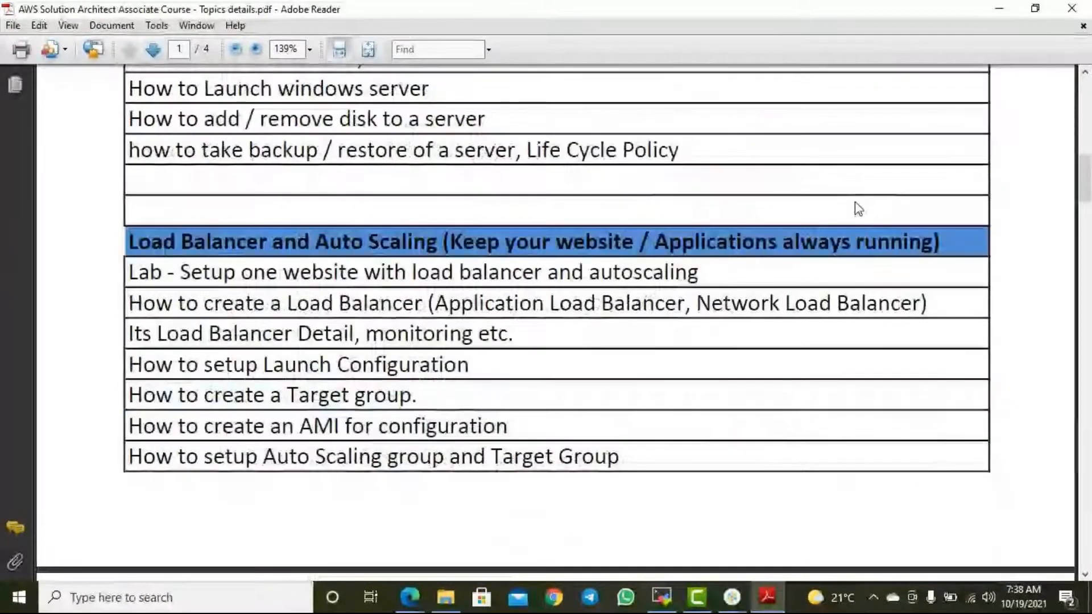
pyautogui.scroll(1, 857, 209)
pyautogui.scroll(3, 856, 211)
pyautogui.scroll(-4, 853, 215)
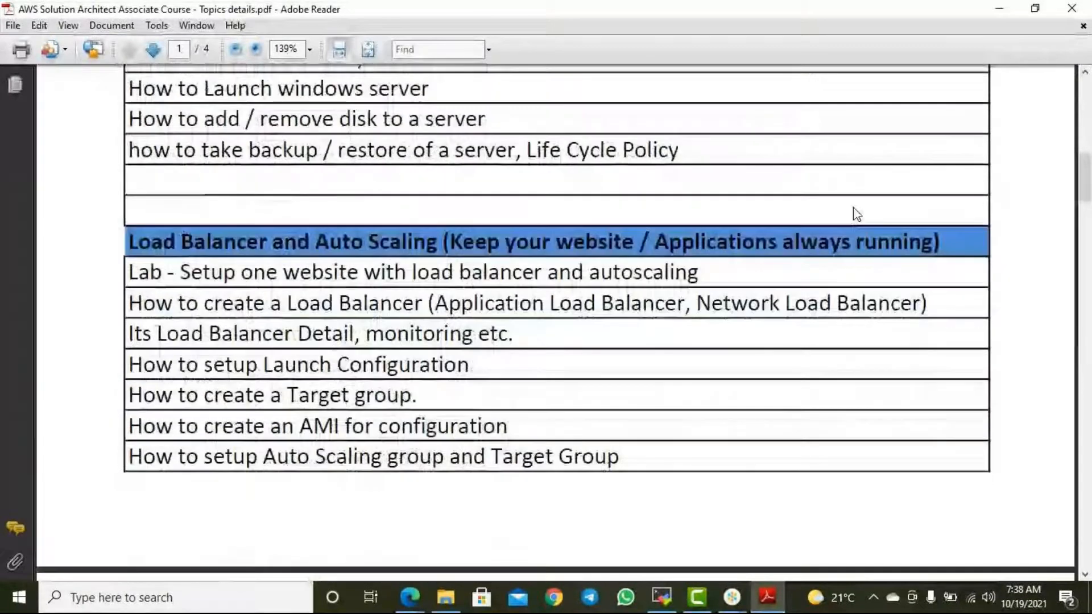
pyautogui.moveTo(217, 246); pyautogui.dragTo(865, 243)
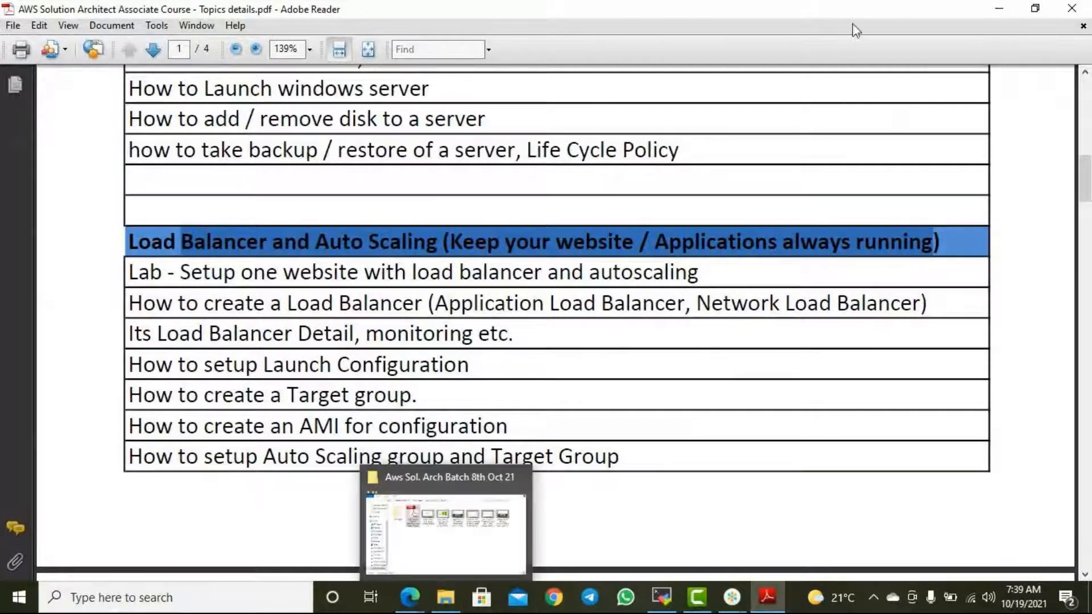
# Minimize the PDF and replace the open batch folder window with a new, maximized File Explorer window
pyautogui.click(994, 10)
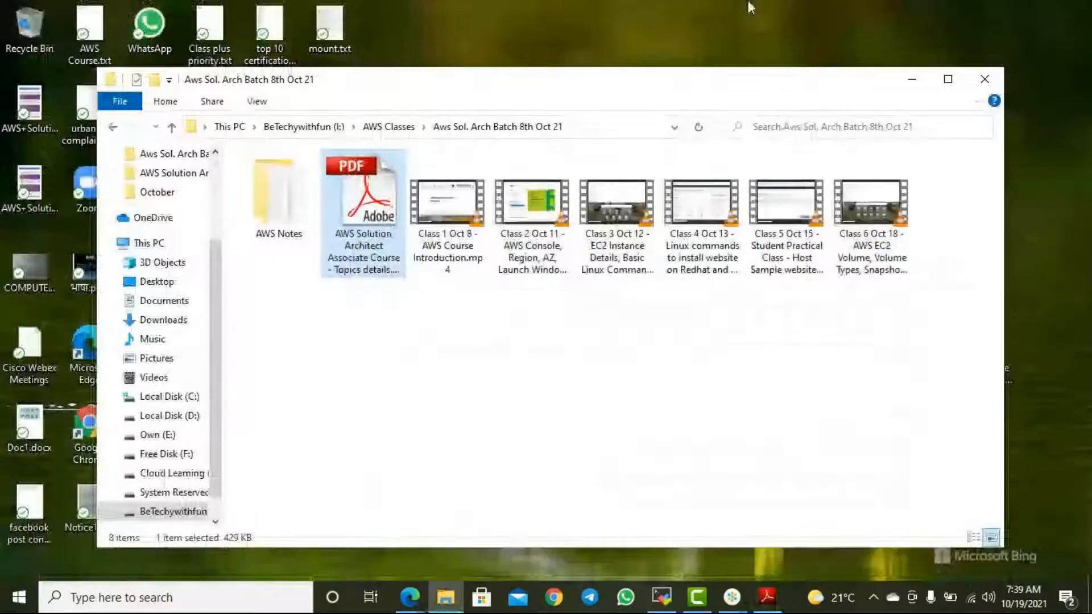
pyautogui.click(985, 78)
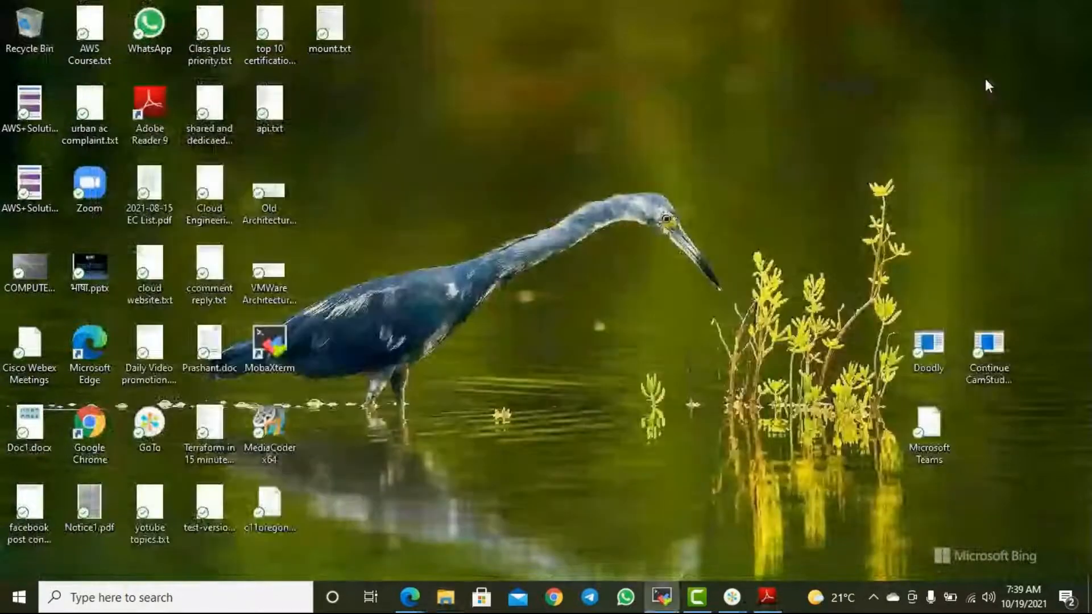
pyautogui.click(447, 597)
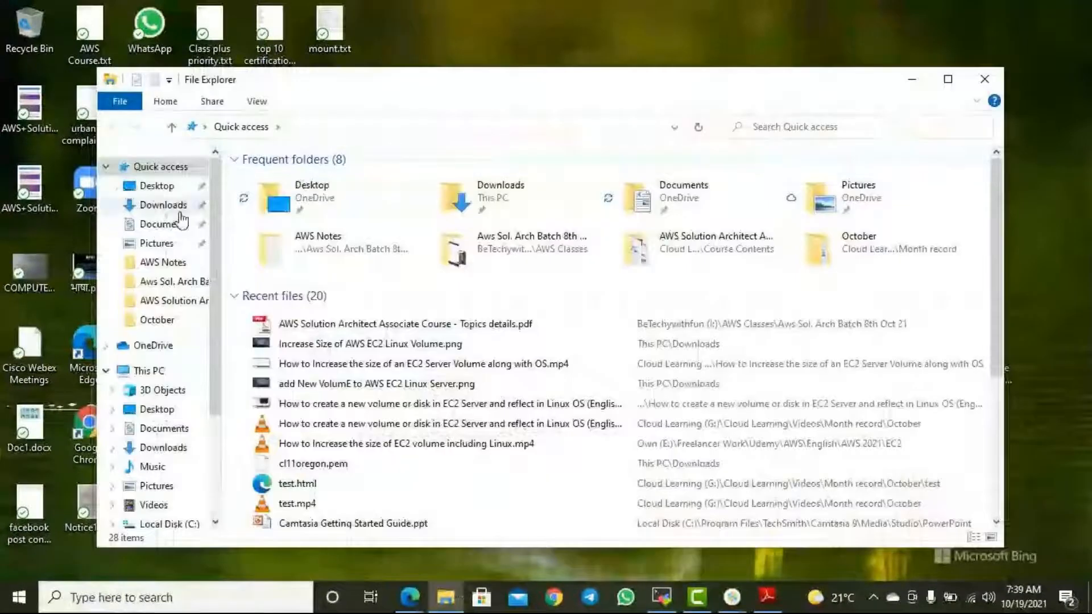
pyautogui.click(960, 83)
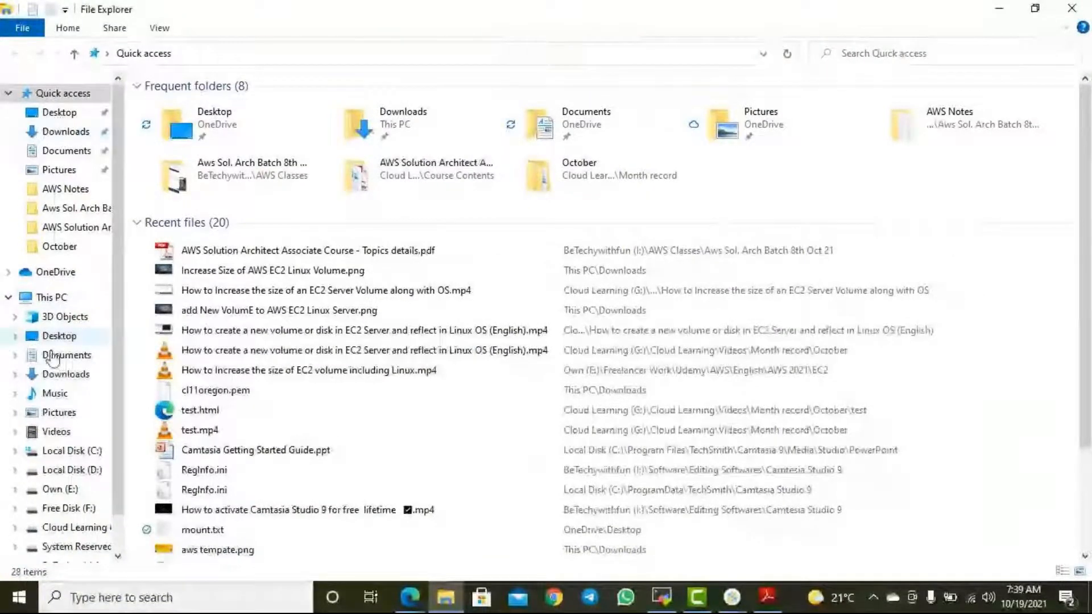
# Open the PPT Presentations folder inside the Cloud Learning folder on the Cloud Learning (G:) drive
pyautogui.scroll(-1, 54, 446)
pyautogui.click(74, 476)
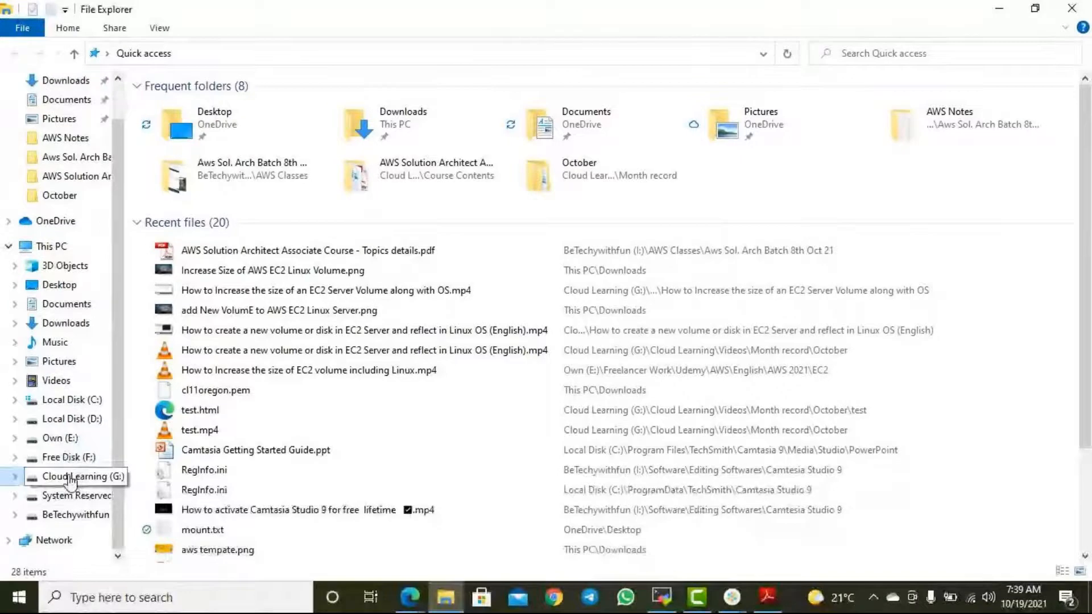
pyautogui.doubleClick(190, 160)
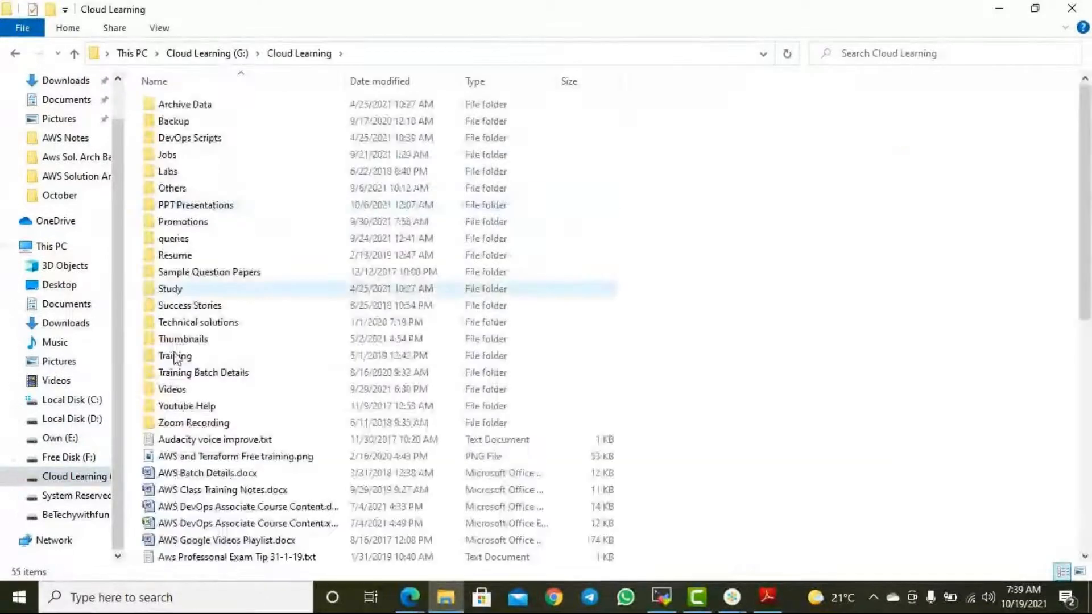
pyautogui.scroll(-1, 175, 364)
pyautogui.scroll(-3, 174, 368)
pyautogui.scroll(4, 182, 361)
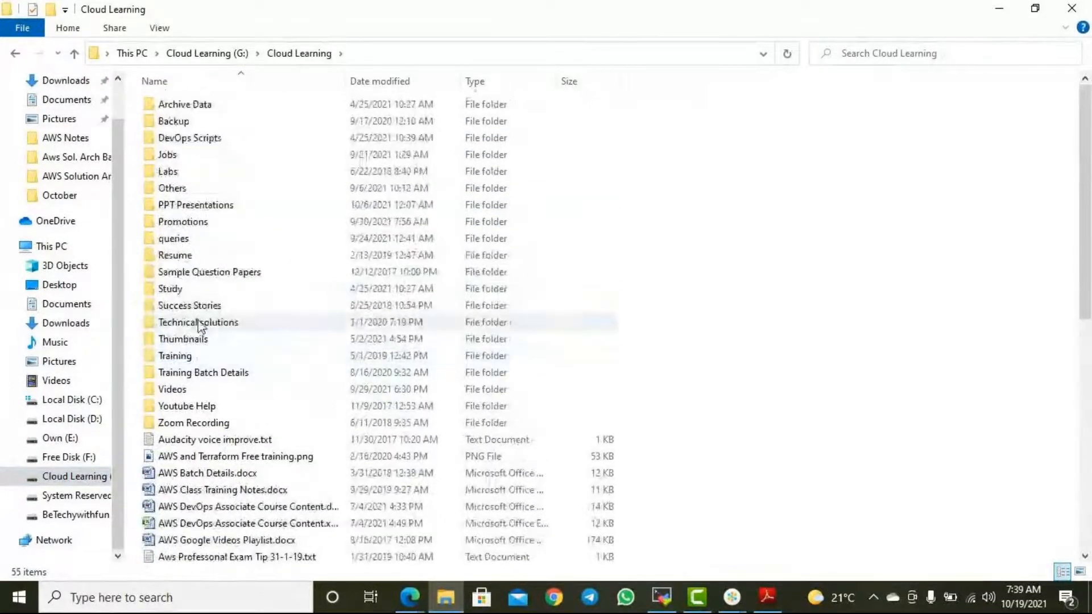
pyautogui.scroll(-5, 183, 330)
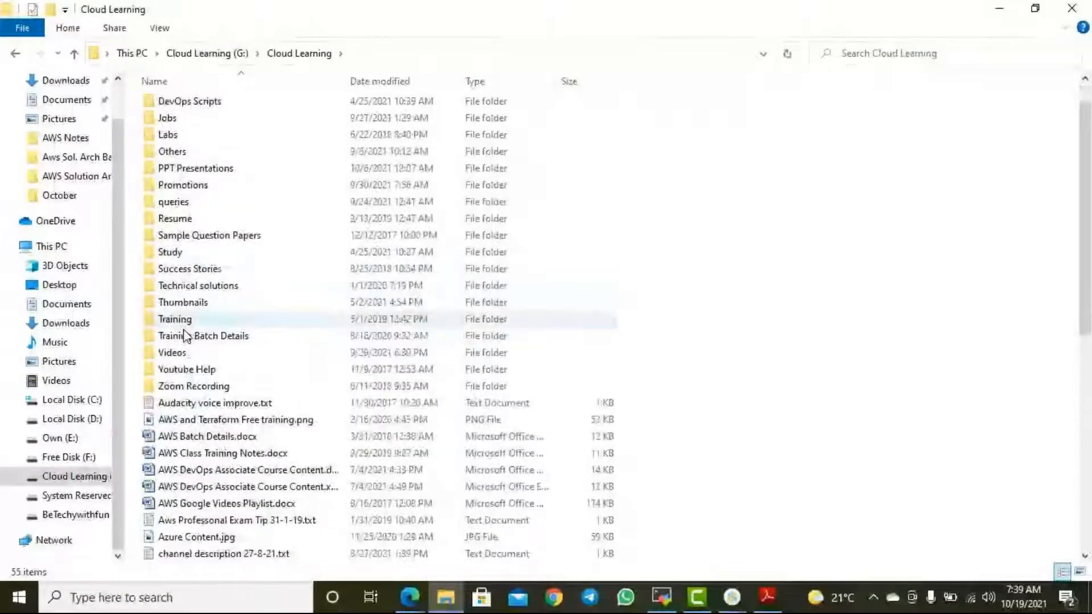
pyautogui.scroll(-4, 183, 344)
pyautogui.scroll(9, 253, 358)
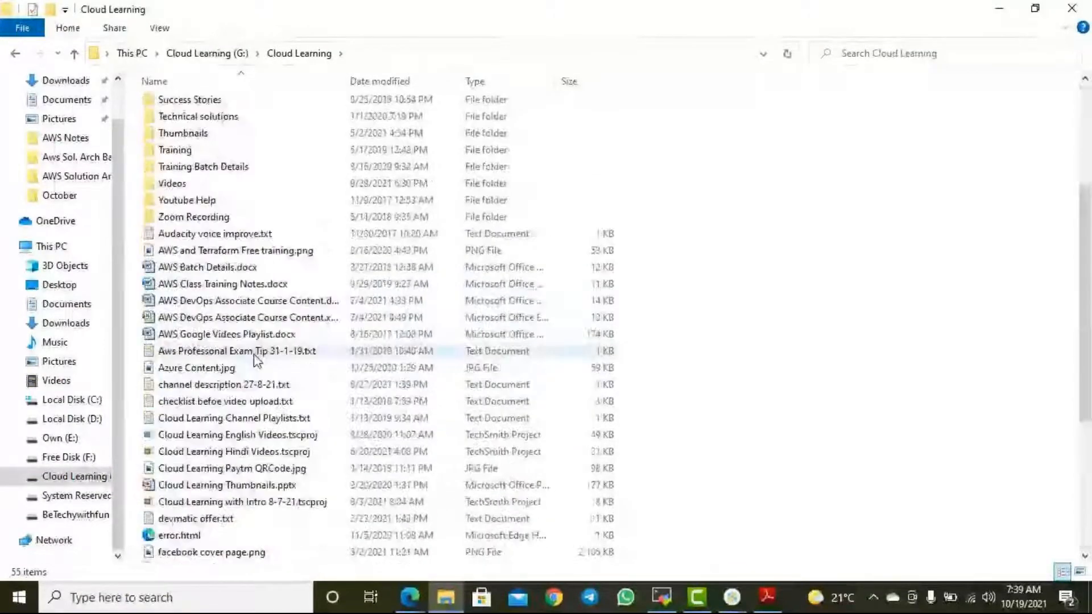
pyautogui.click(195, 208)
pyautogui.doubleClick(195, 208)
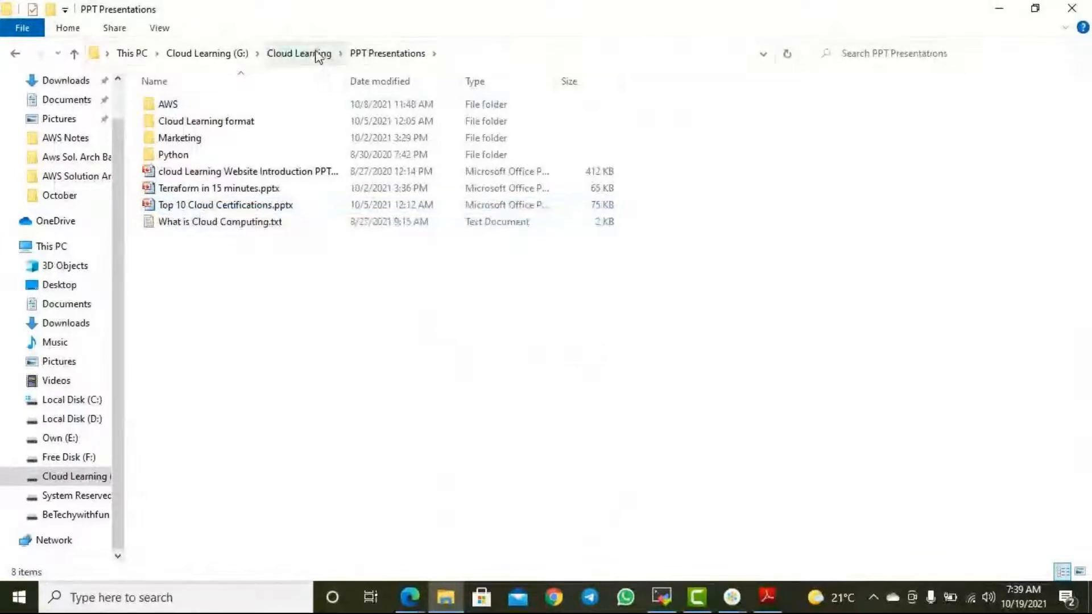
# Look through the presentation files stored in the AWS folder
pyautogui.doubleClick(172, 108)
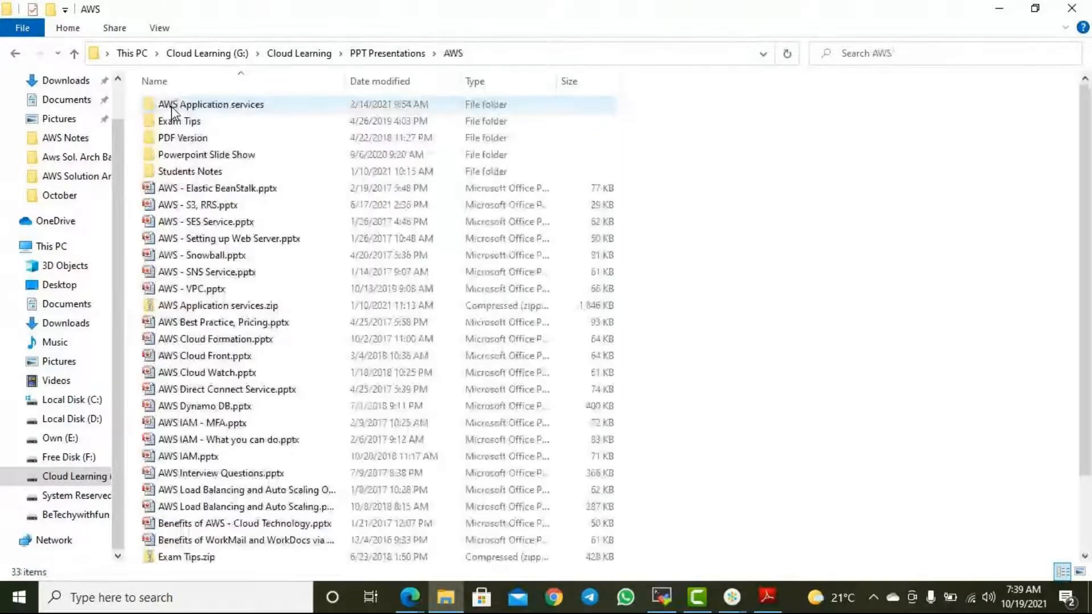
pyautogui.scroll(-2, 380, 385)
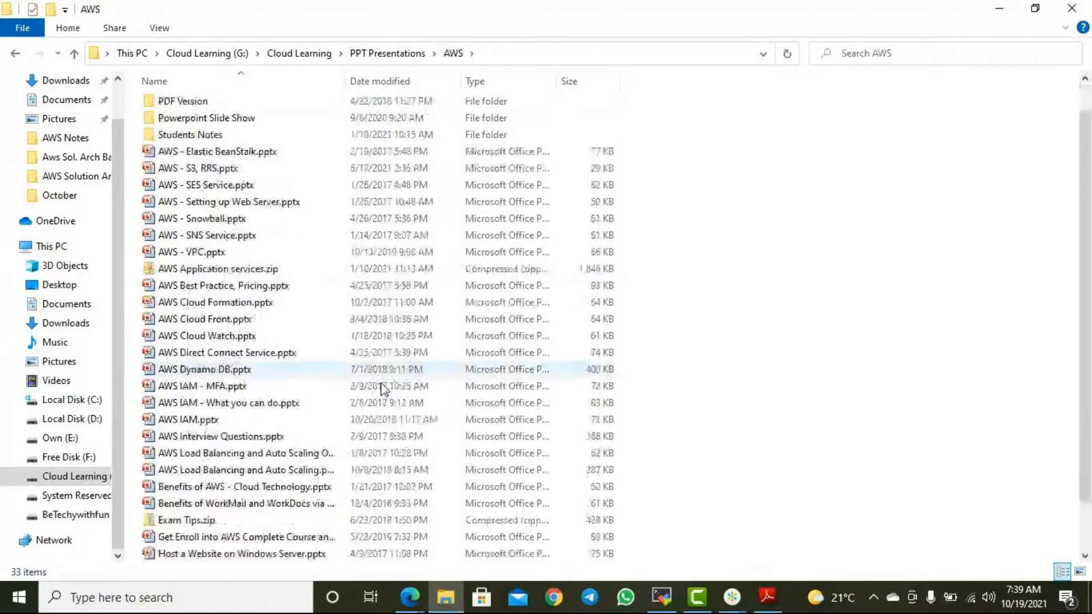
pyautogui.scroll(2, 389, 351)
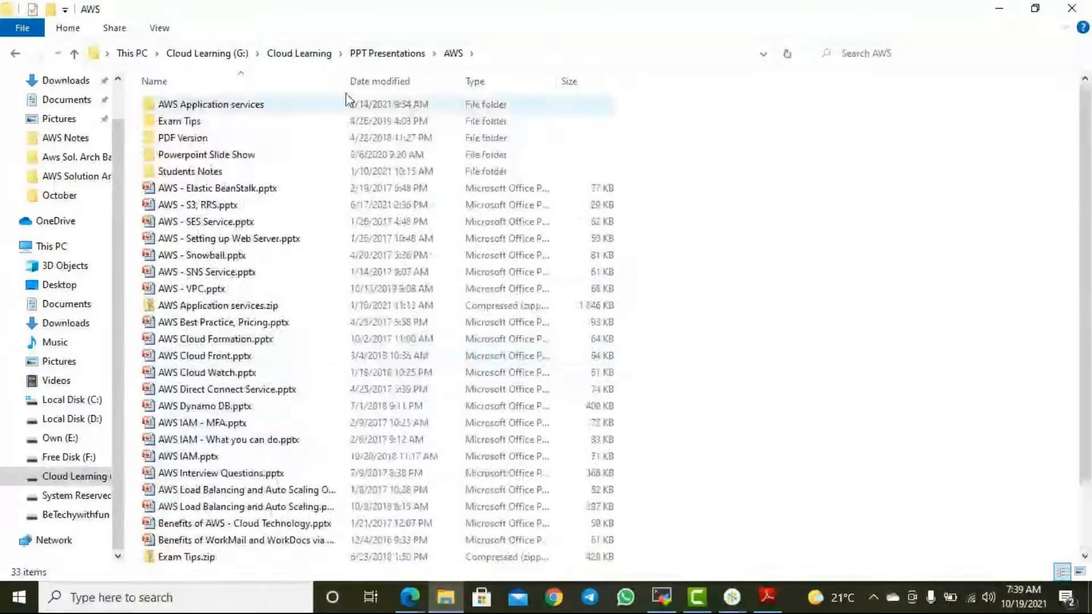
# Copy the PPT Presentations folder from Cloud Learning into the Aws Sol. Arch Batch 8th Oct 21 folder
pyautogui.click(297, 53)
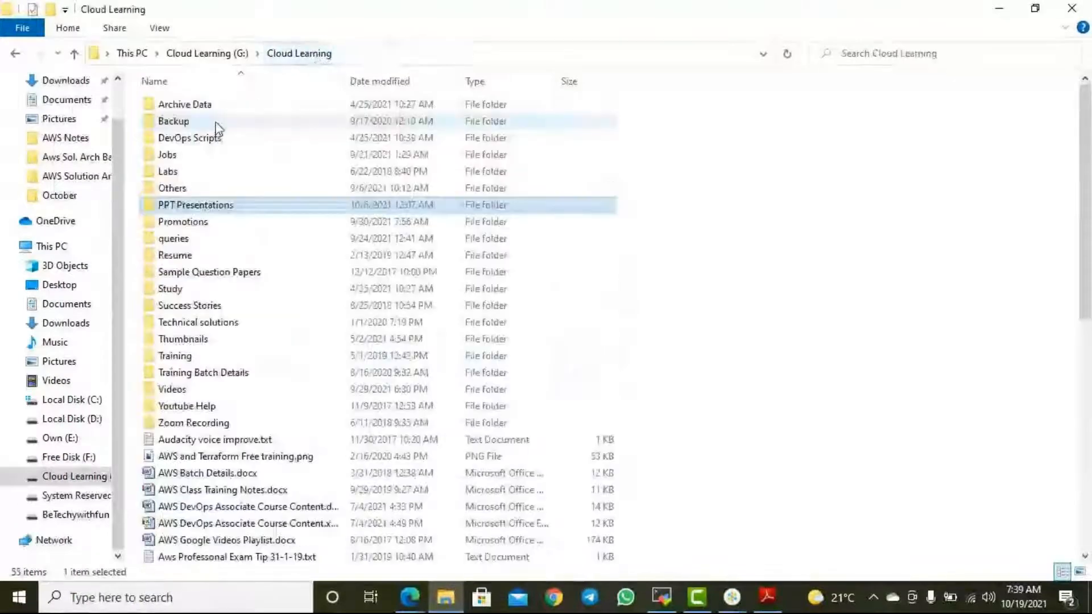
pyautogui.rightClick(190, 205)
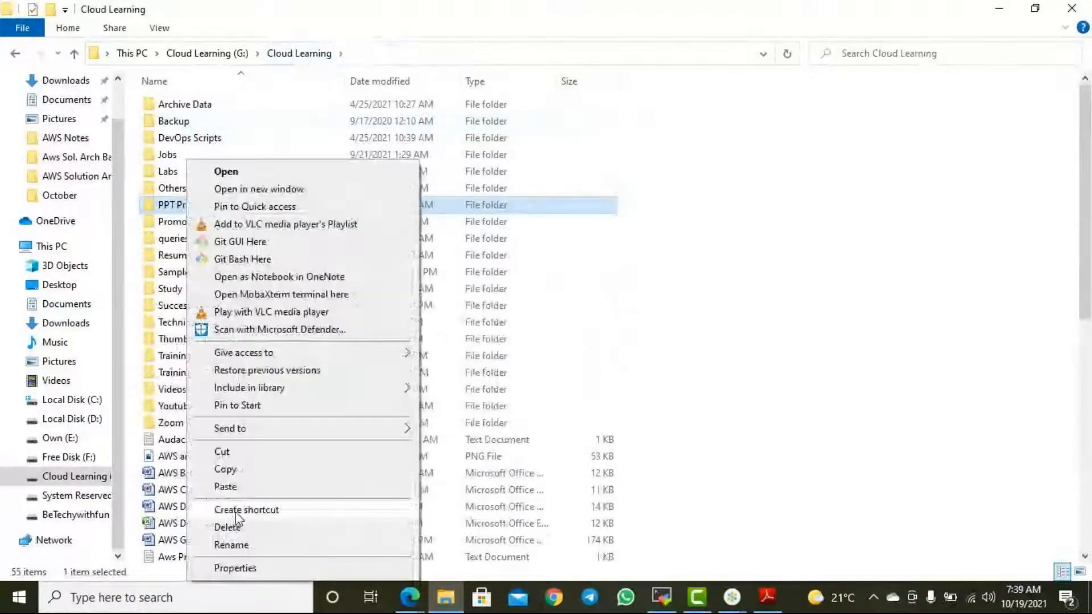
pyautogui.click(223, 469)
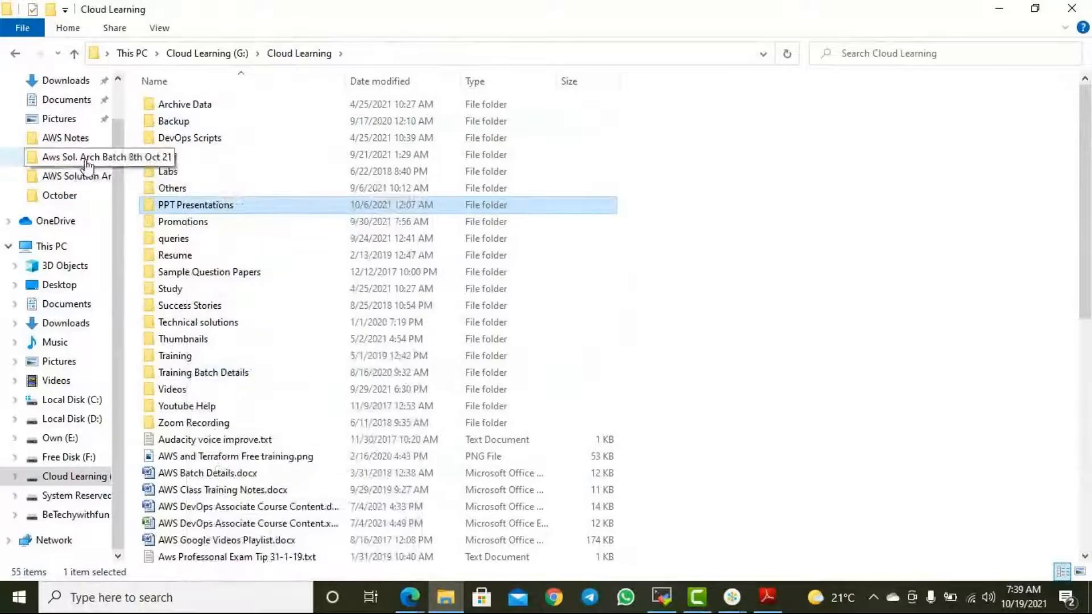
pyautogui.click(68, 157)
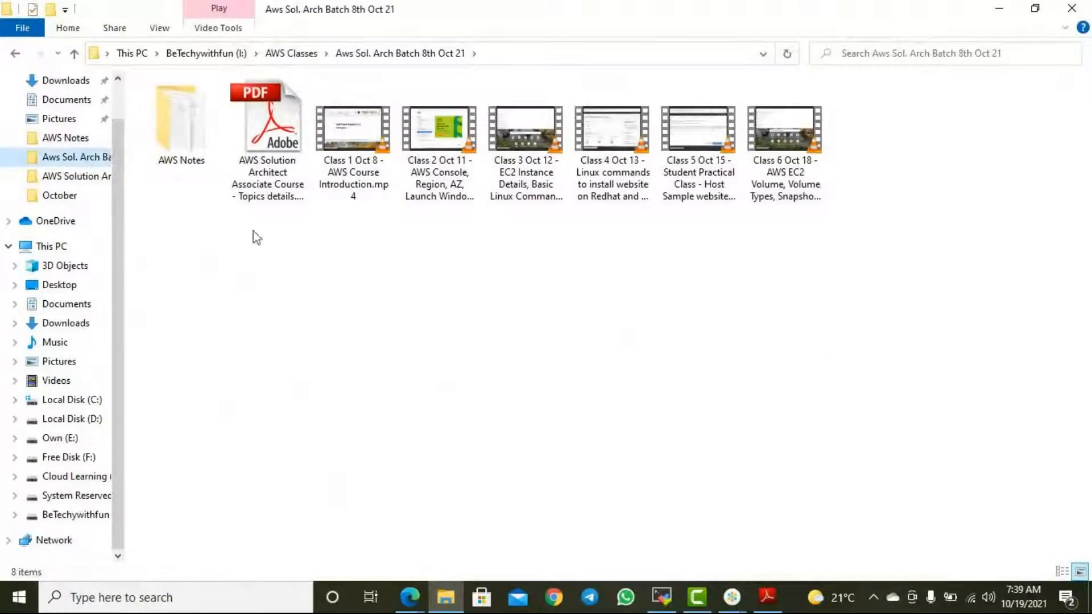
pyautogui.rightClick(190, 346)
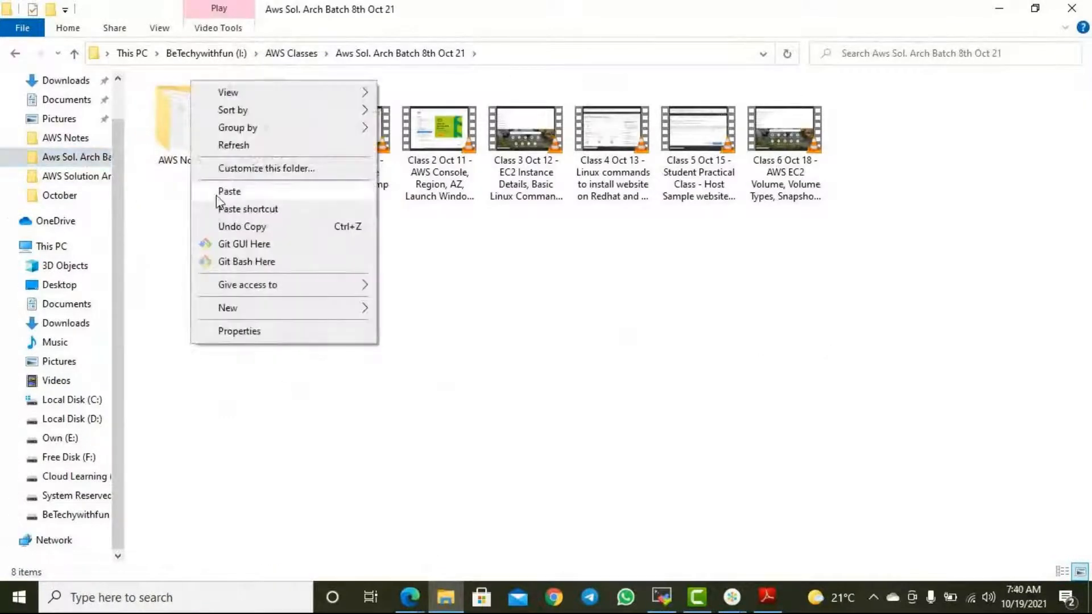
pyautogui.click(348, 379)
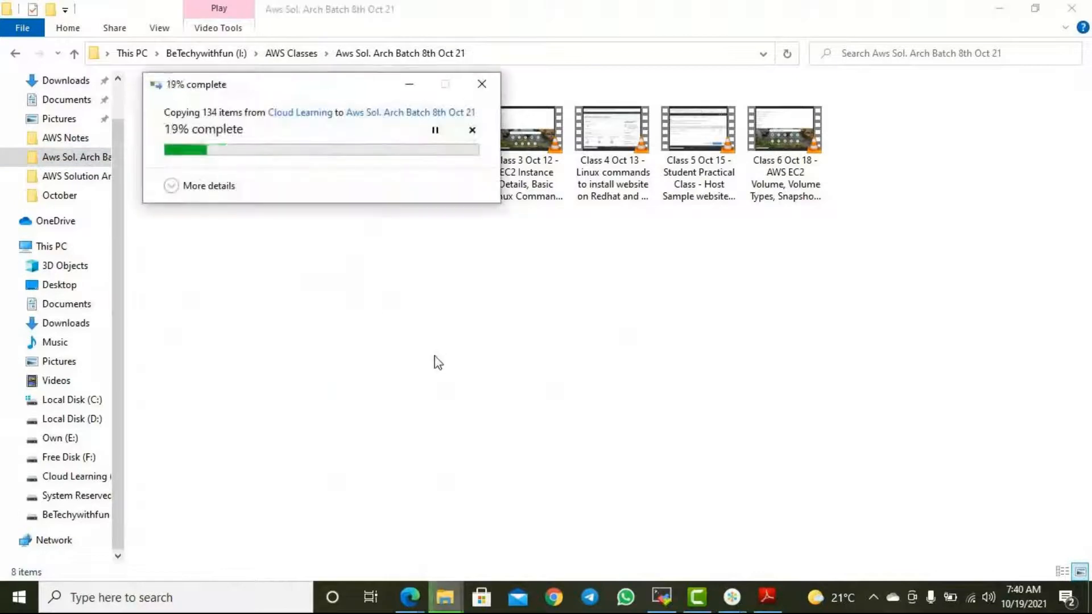
# Create a new folder in the batch folder and rename the copied PPT Presentations folder as Recordings
pyautogui.rightClick(490, 357)
pyautogui.moveTo(539, 315)
pyautogui.click(708, 317)
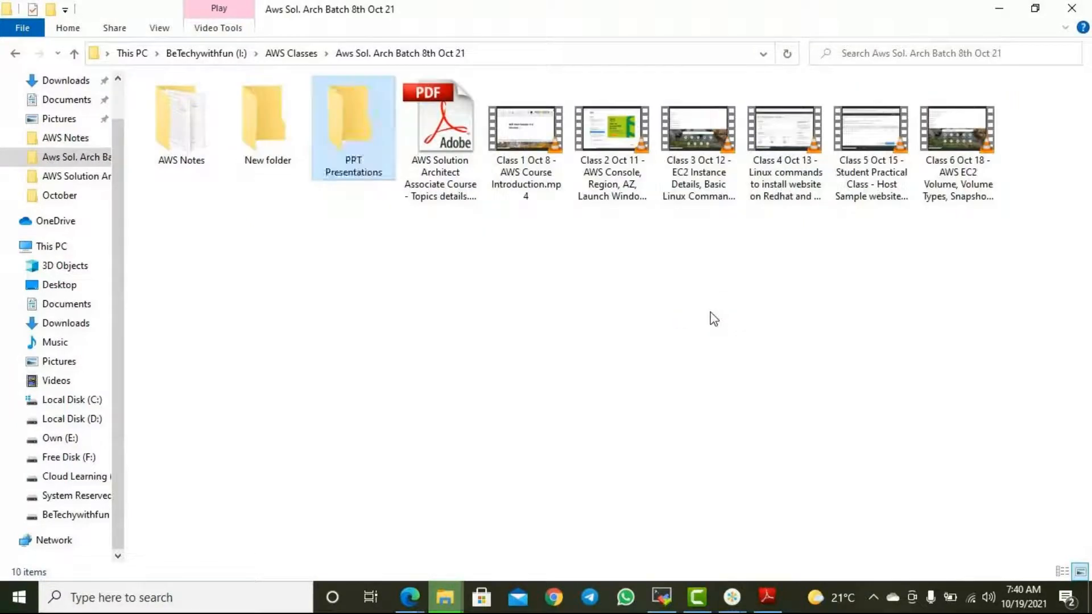
pyautogui.write('Recordings')
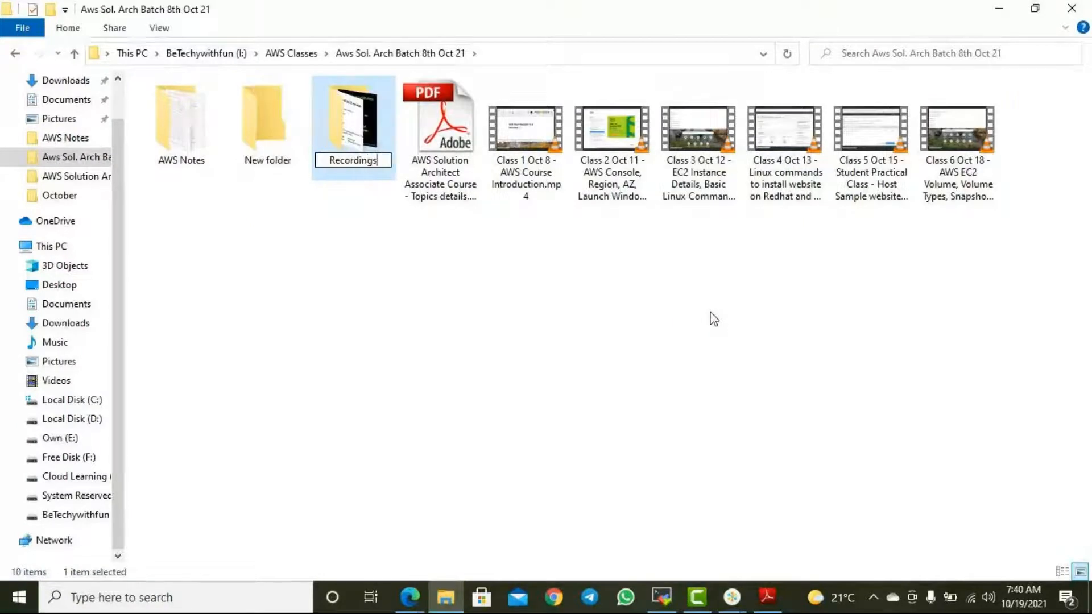
pyautogui.press('Return')
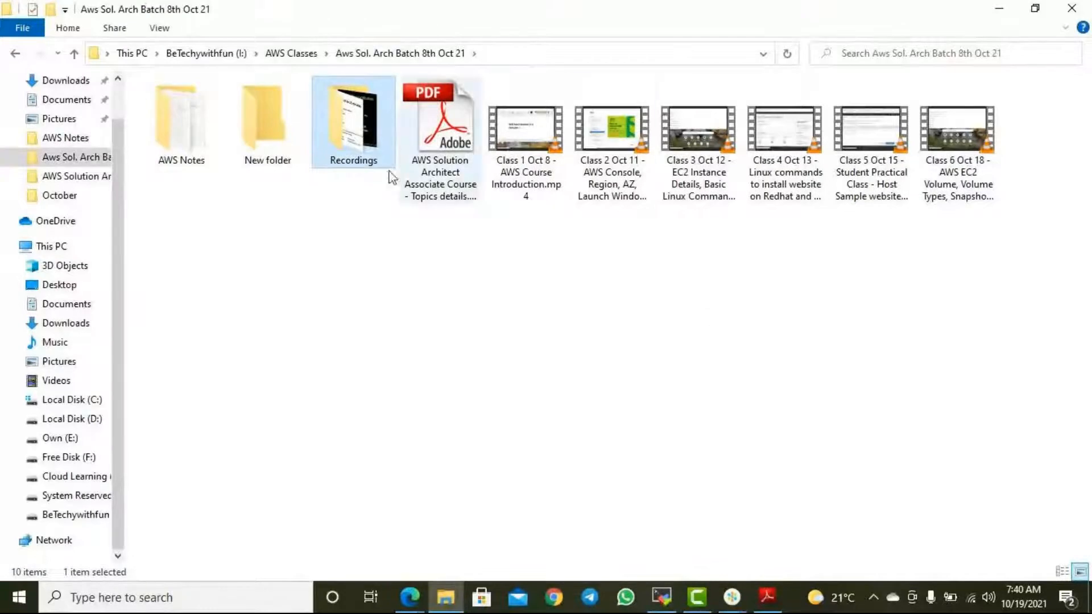
# Rename the Recordings folder as Sessions
pyautogui.rightClick(358, 165)
pyautogui.click(418, 551)
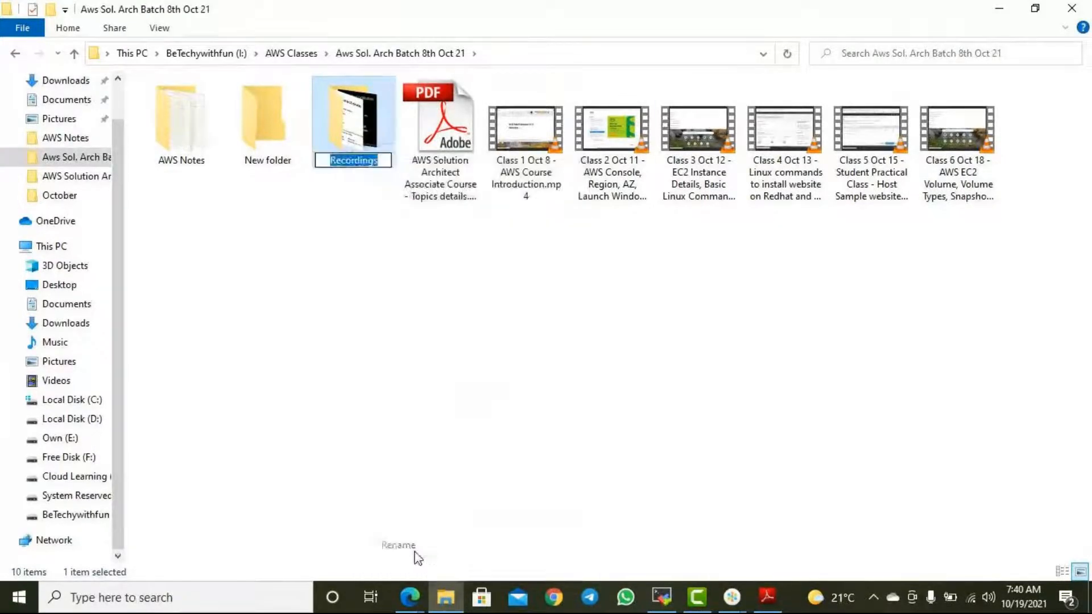
pyautogui.write('Sessions')
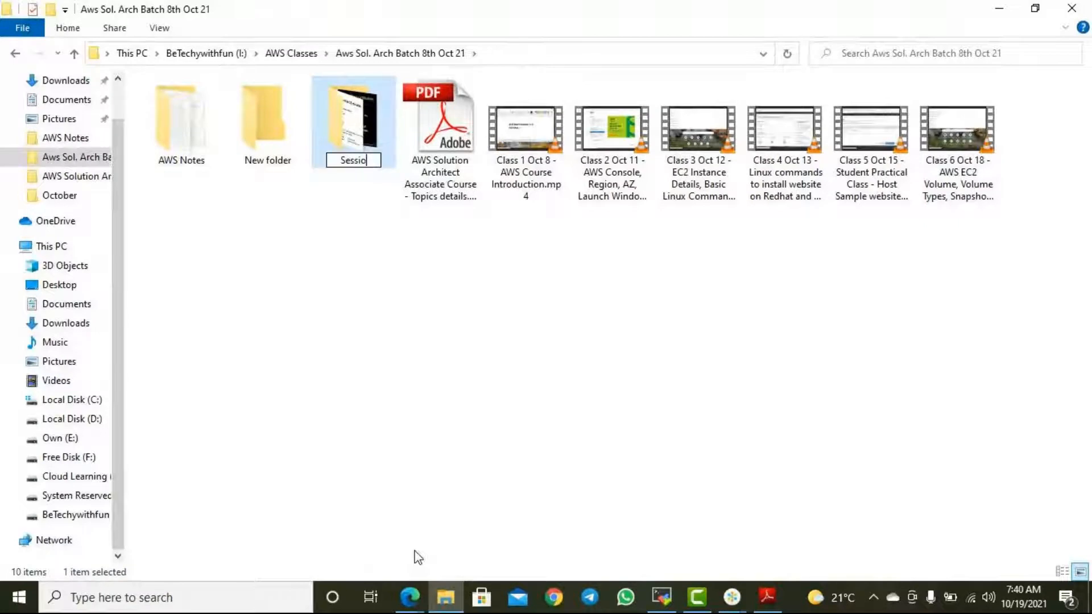
pyautogui.press('Return')
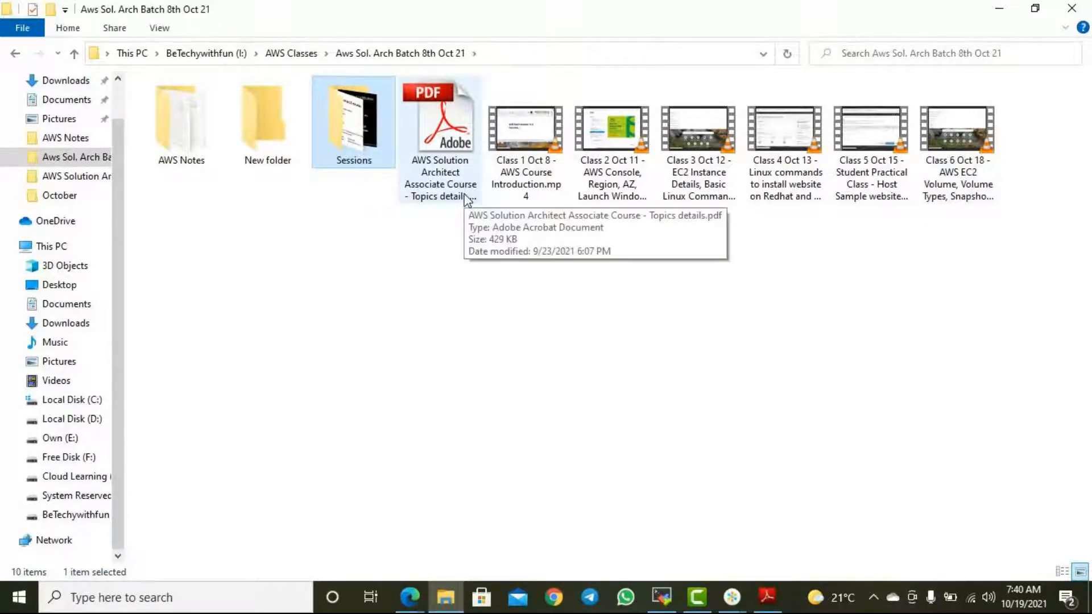
pyautogui.click(532, 156)
pyautogui.keyDown('shift'); pyautogui.click(975, 162); pyautogui.keyUp('shift')
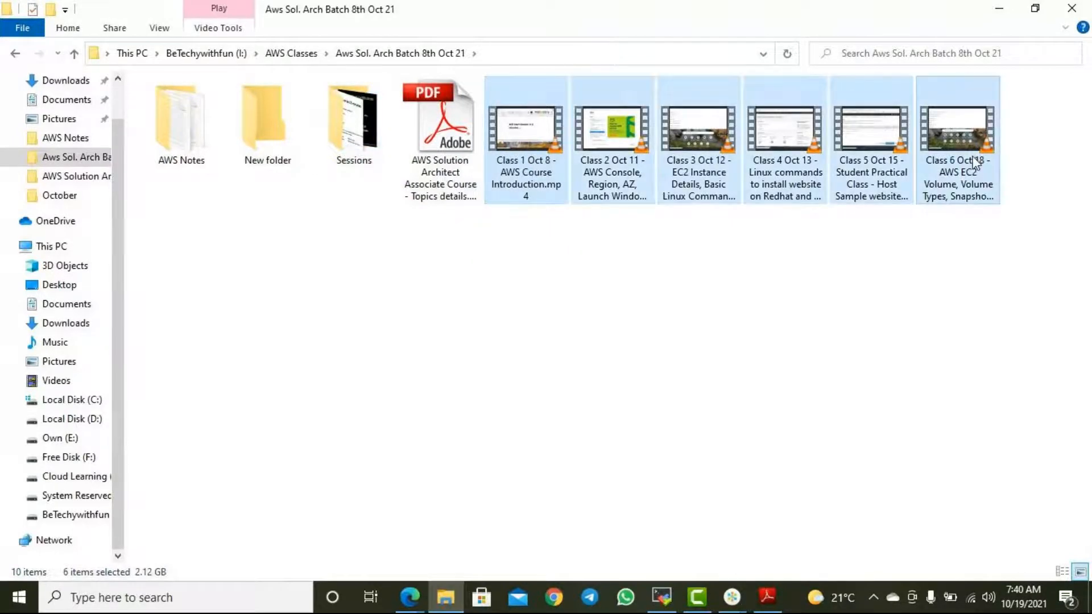
pyautogui.doubleClick(345, 136)
pyautogui.rightClick(388, 336)
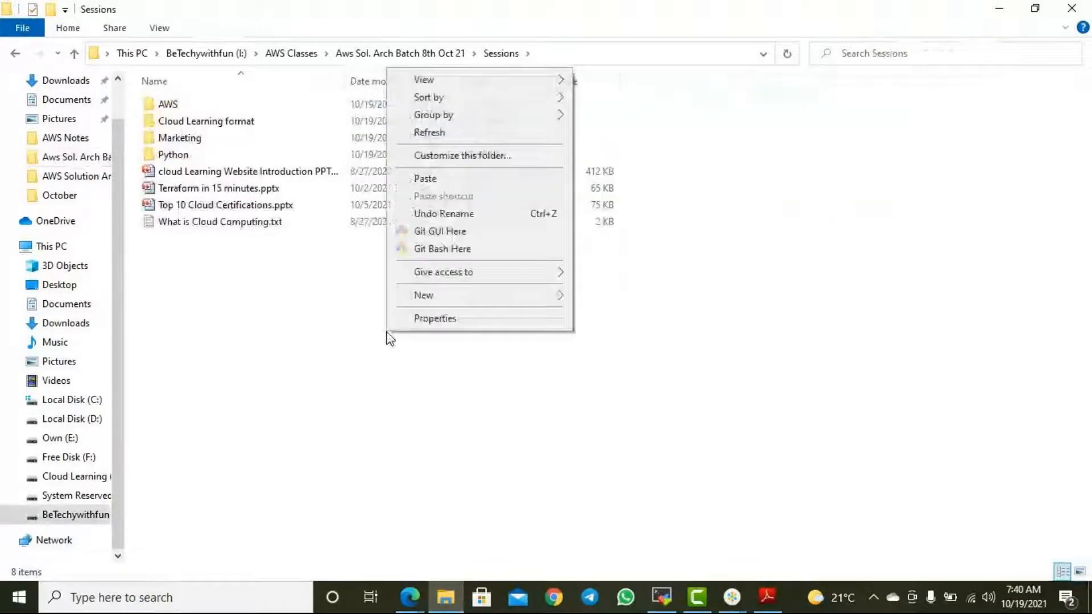
pyautogui.moveTo(421, 114)
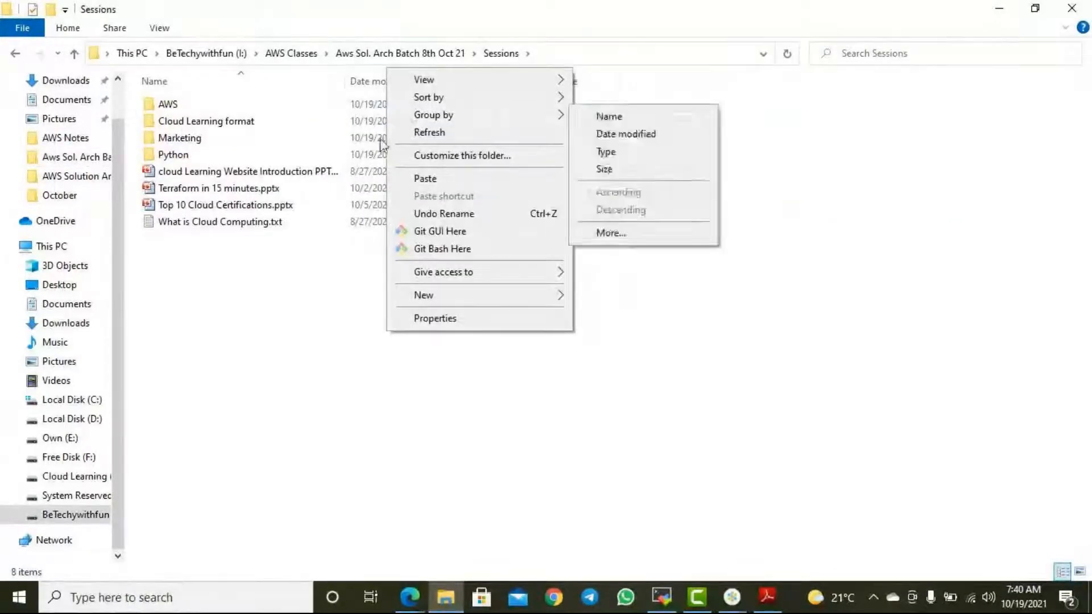
pyautogui.click(298, 287)
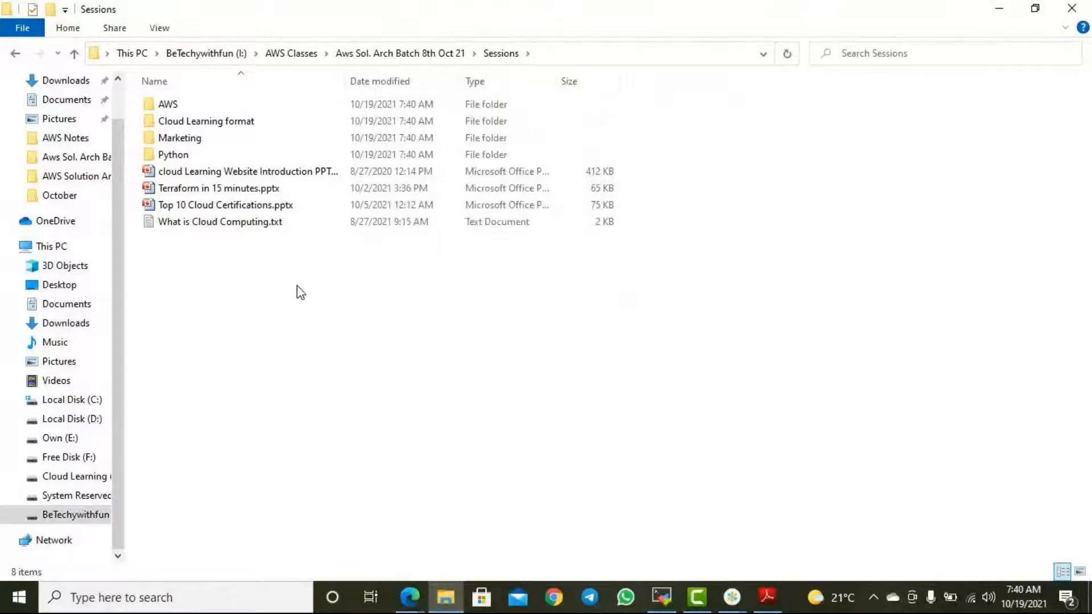
pyautogui.click(424, 55)
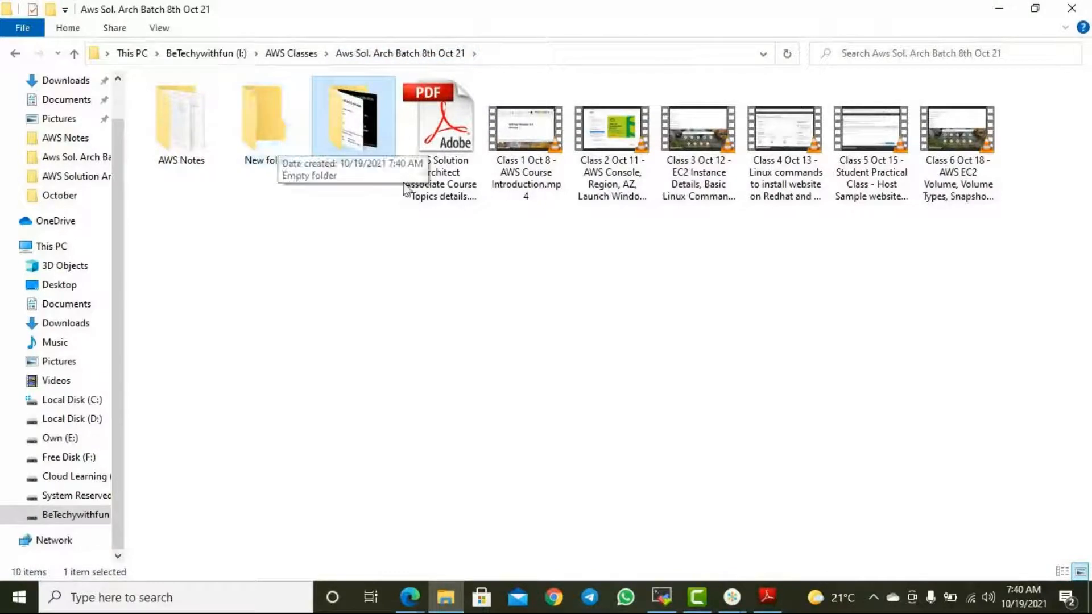
# Check the contents of the Sessions folder, its AWS subfolder and the New folder inside the batch folder
pyautogui.doubleClick(354, 123)
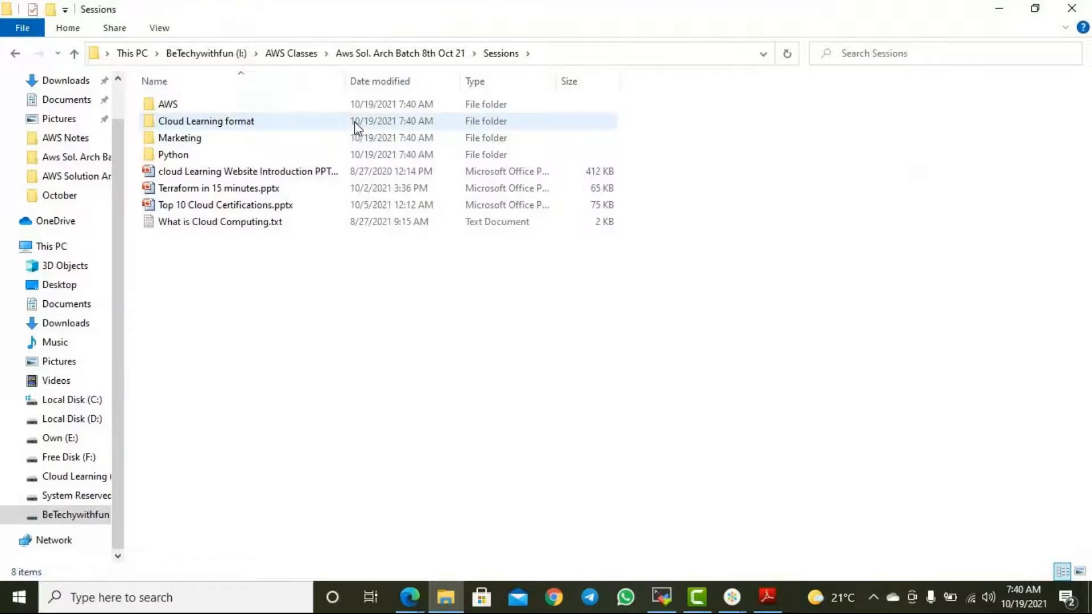
pyautogui.click(187, 106)
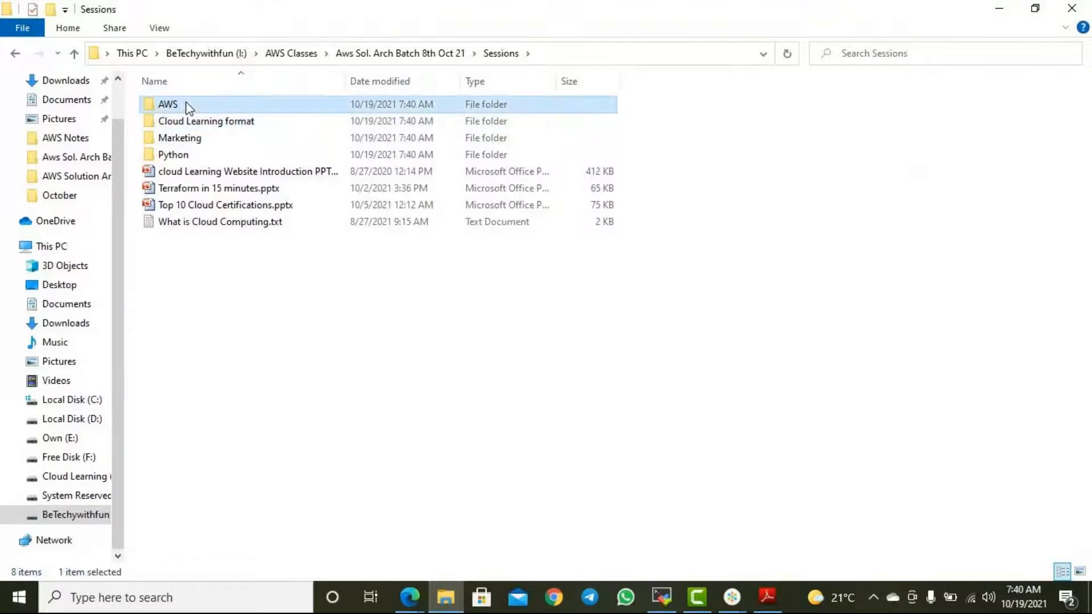
pyautogui.doubleClick(189, 106)
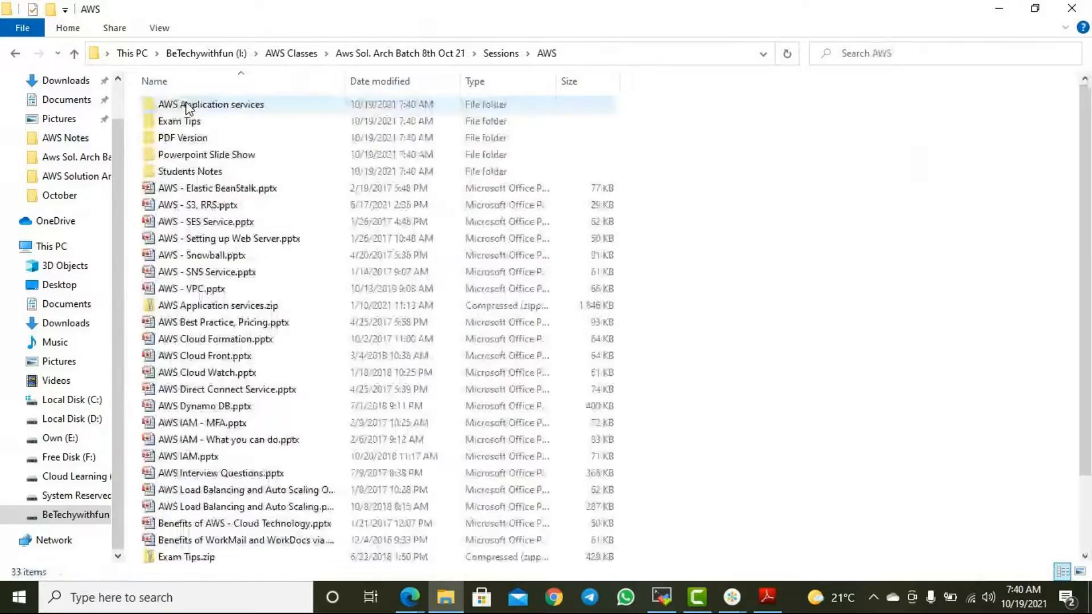
pyautogui.click(429, 59)
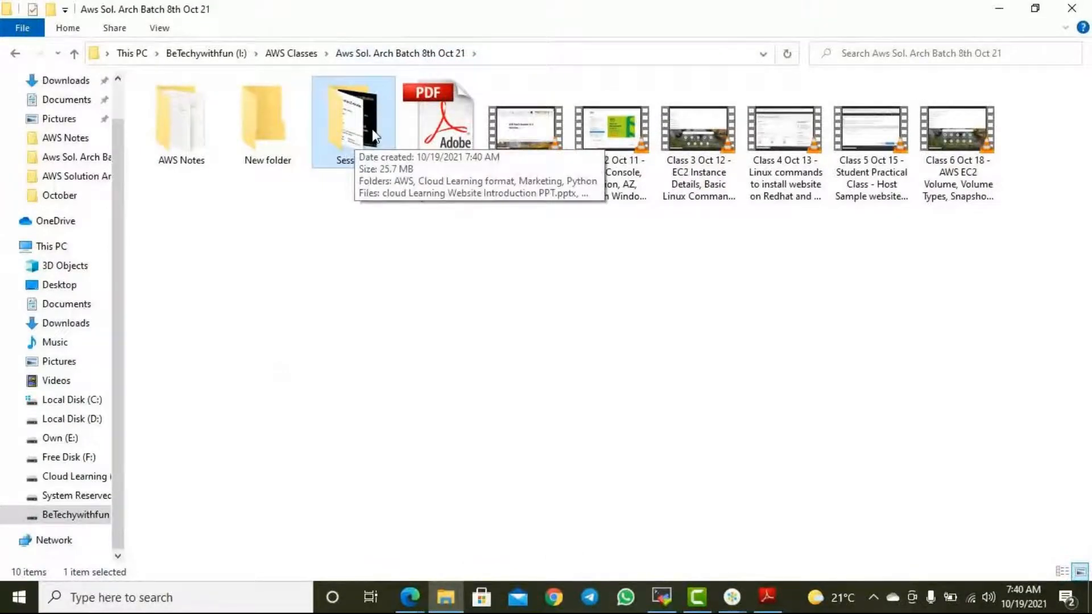
pyautogui.doubleClick(262, 136)
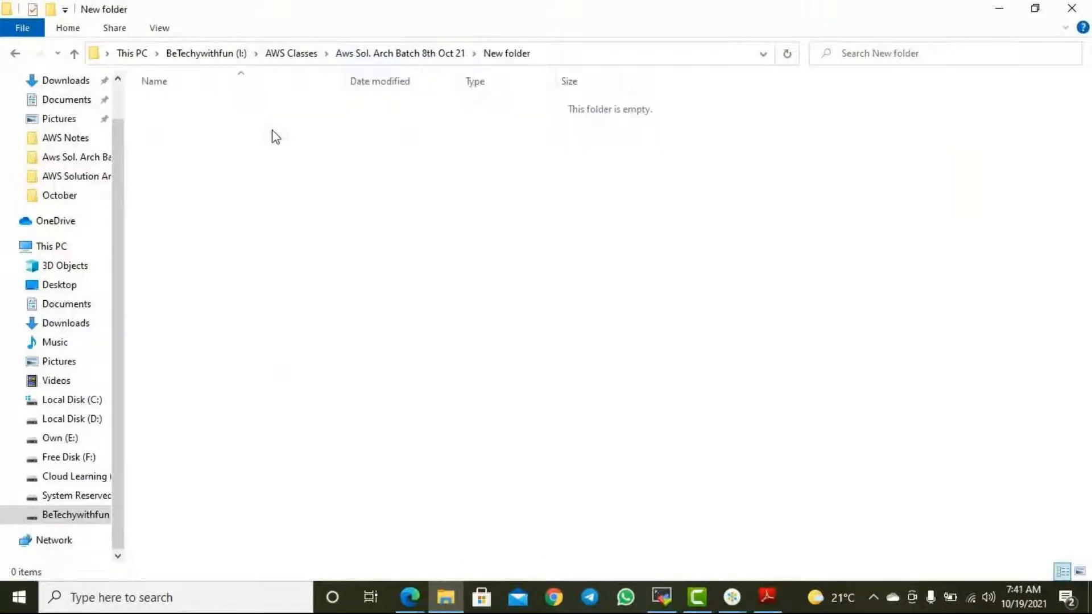
pyautogui.click(443, 53)
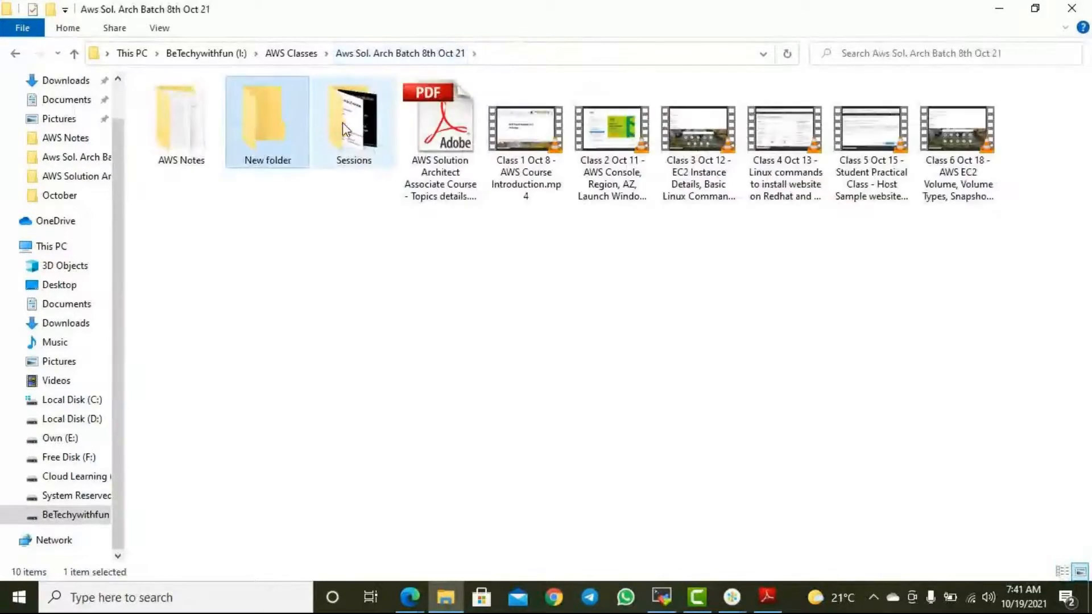
pyautogui.doubleClick(342, 122)
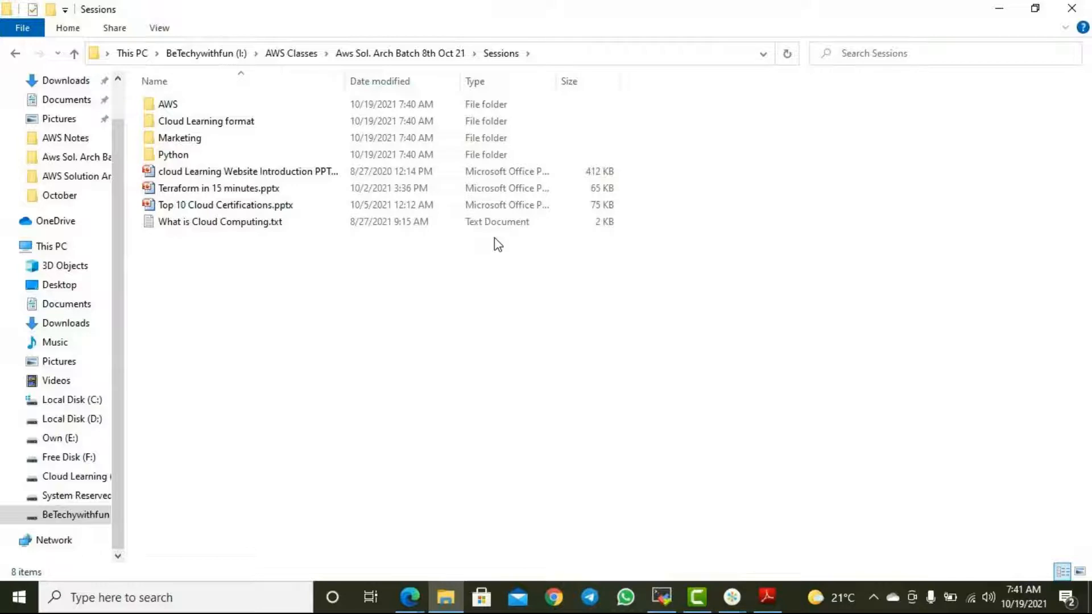
# Examine the AWS Class folder and its Course Contents subfolder on the Cloud Learning (G:) drive
pyautogui.click(442, 599)
pyautogui.click(446, 599)
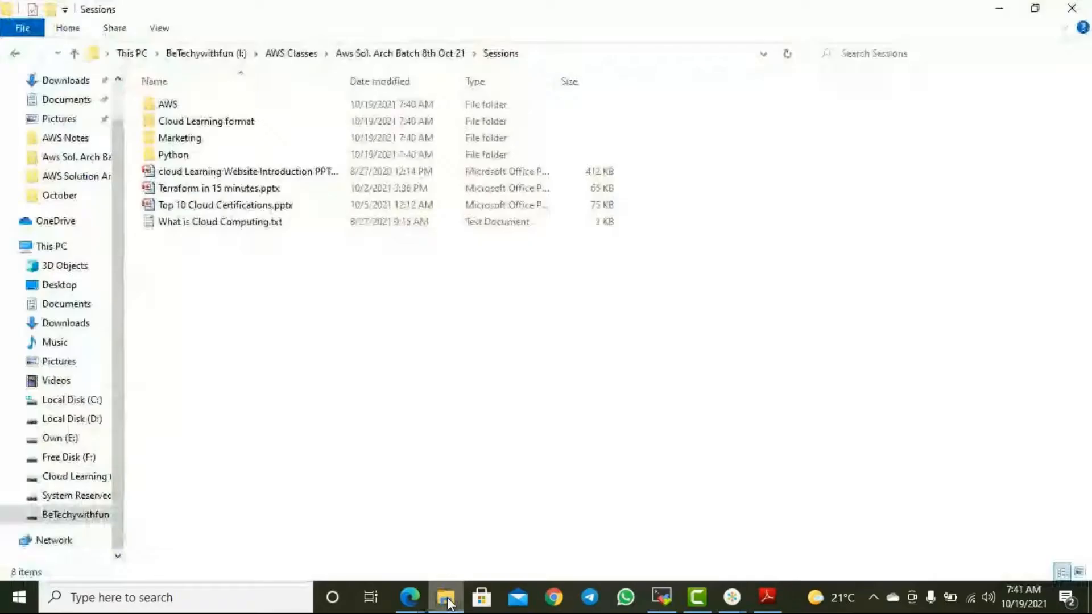
pyautogui.click(291, 54)
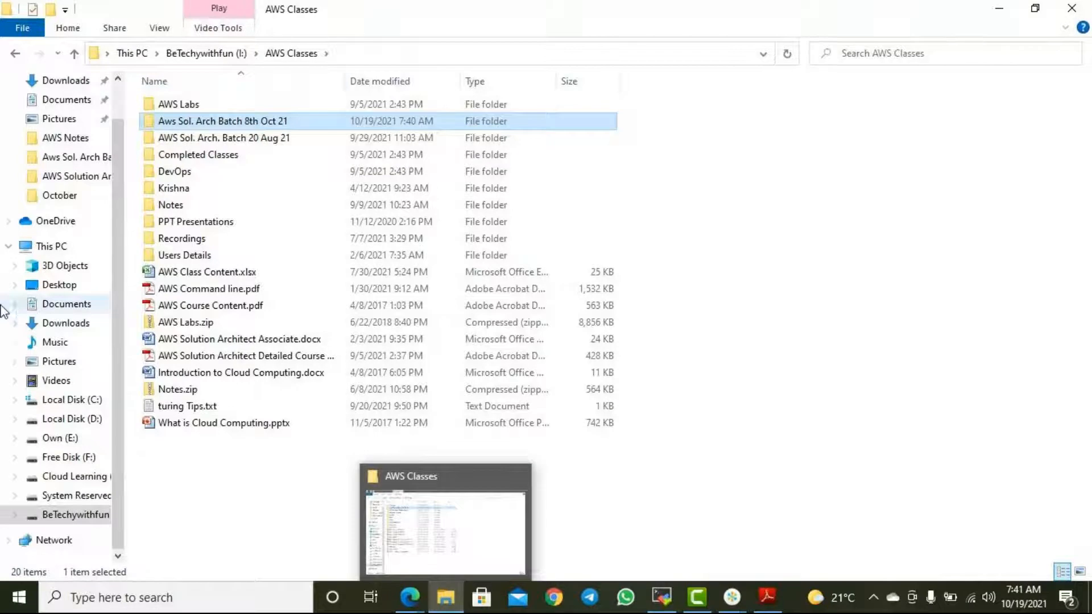
pyautogui.click(86, 419)
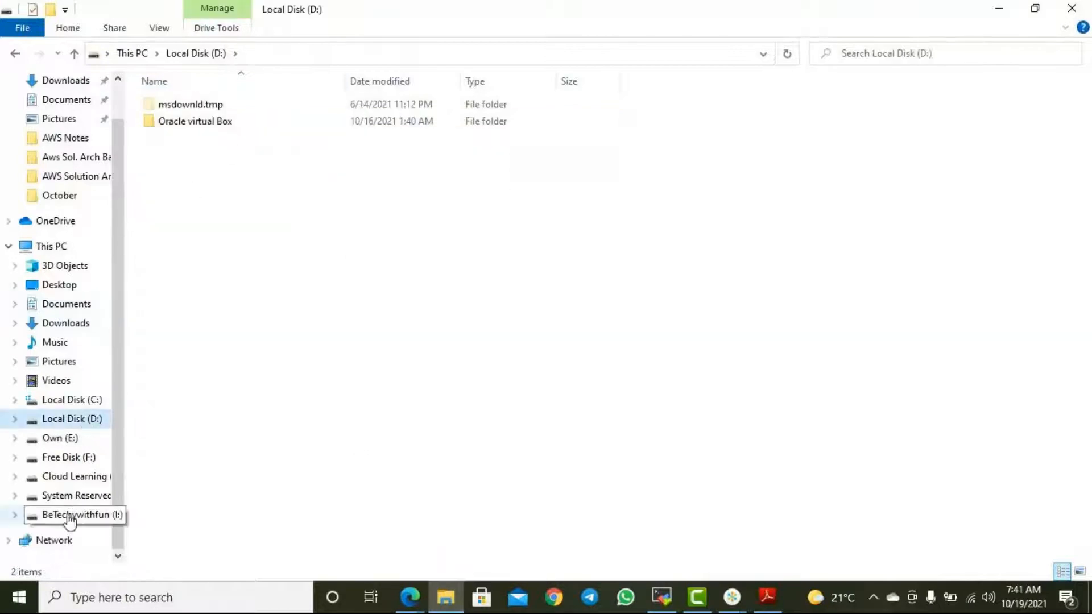
pyautogui.click(78, 478)
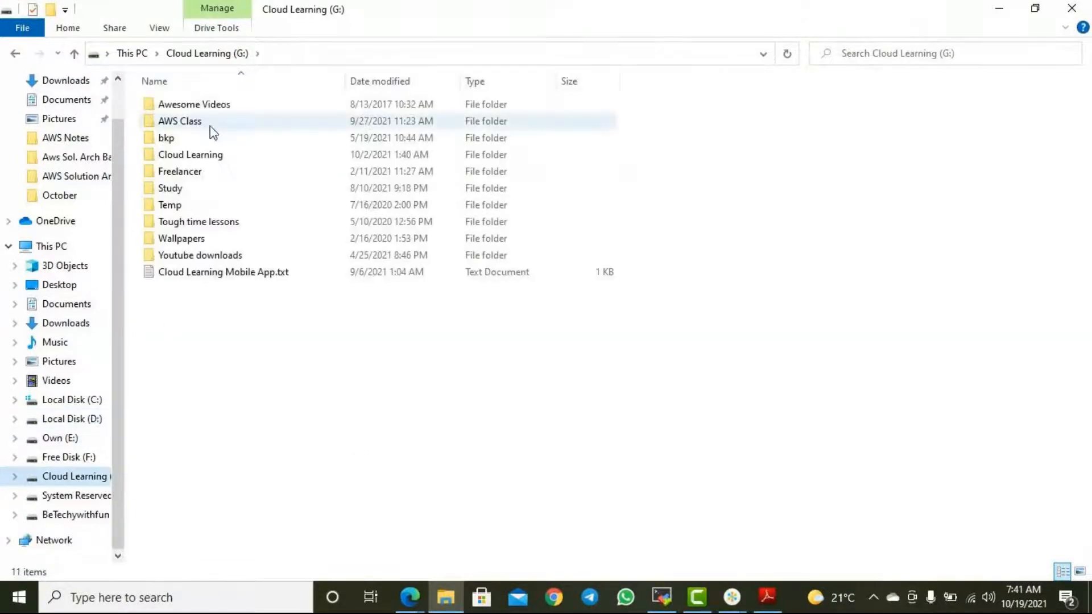
pyautogui.doubleClick(233, 125)
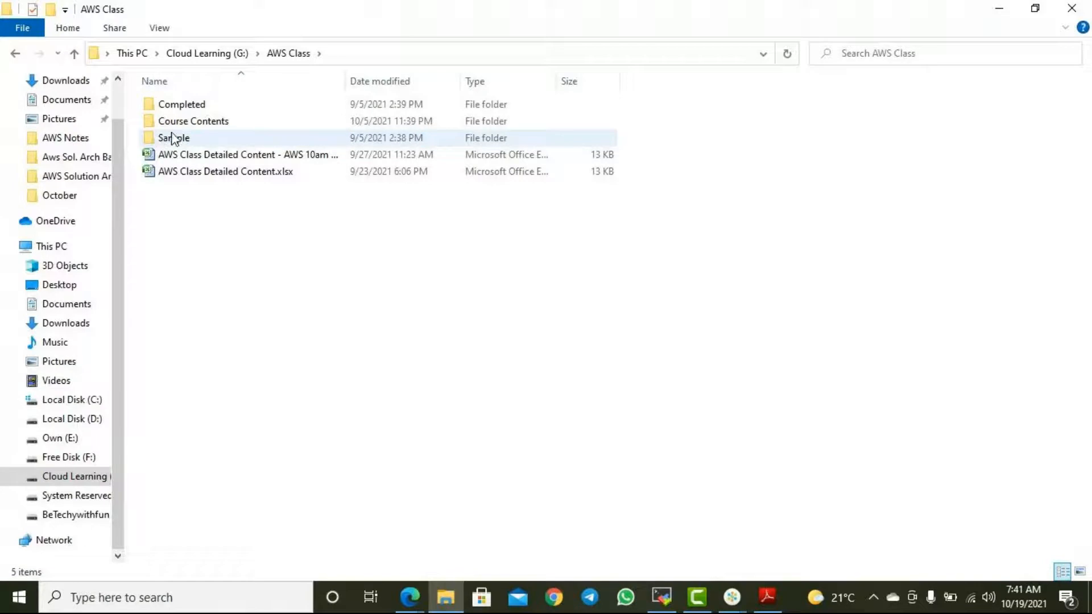
pyautogui.moveTo(207, 129)
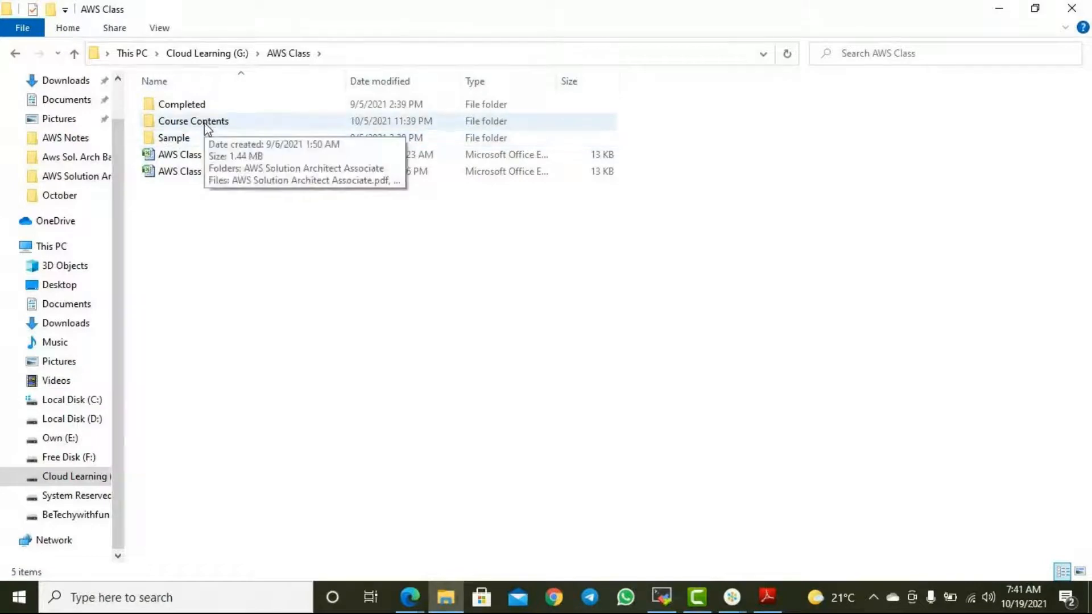
pyautogui.doubleClick(208, 129)
pyautogui.click(289, 54)
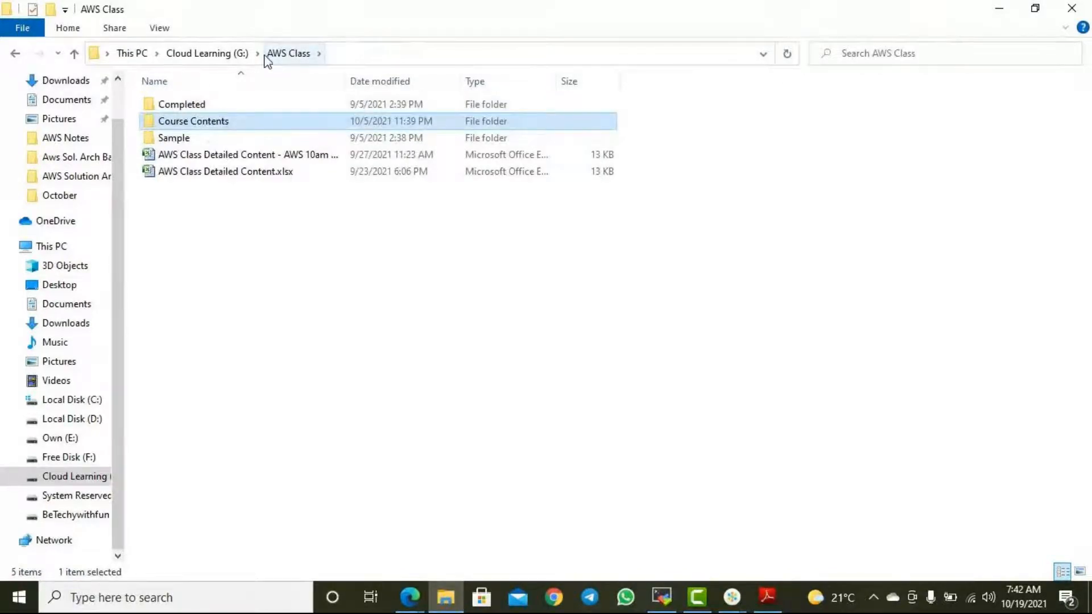
# View the original PPT Presentations folder inside the Cloud Learning folder on the G: drive
pyautogui.click(221, 55)
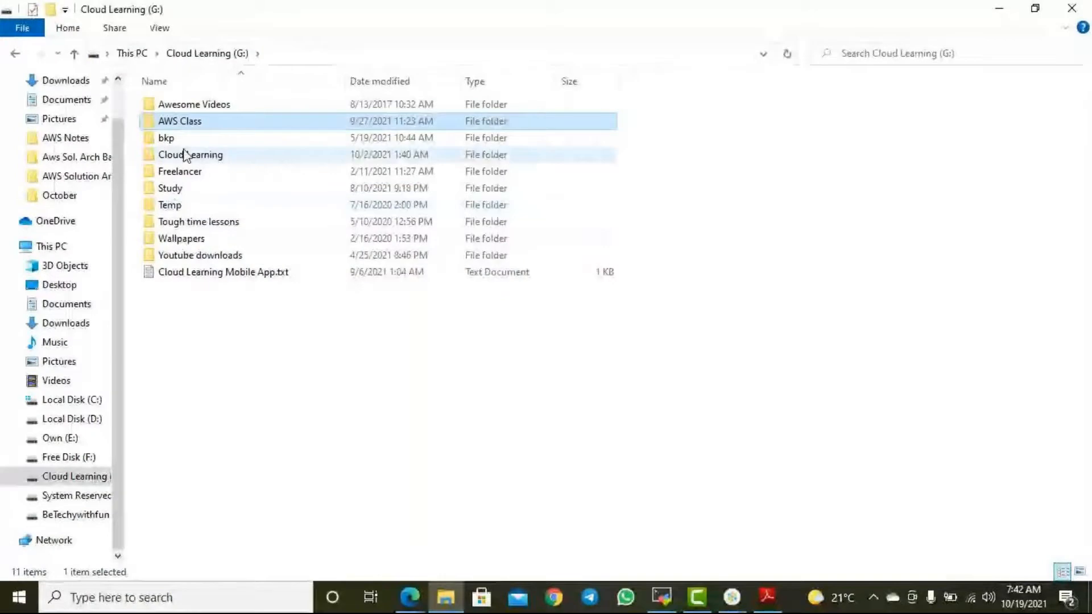
pyautogui.doubleClick(185, 154)
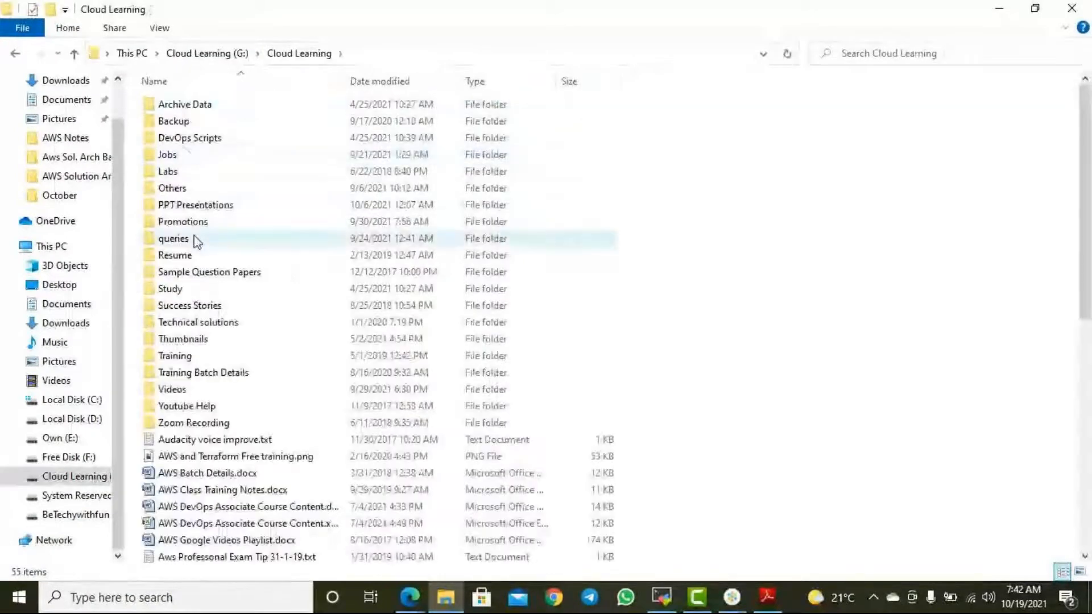
pyautogui.doubleClick(195, 206)
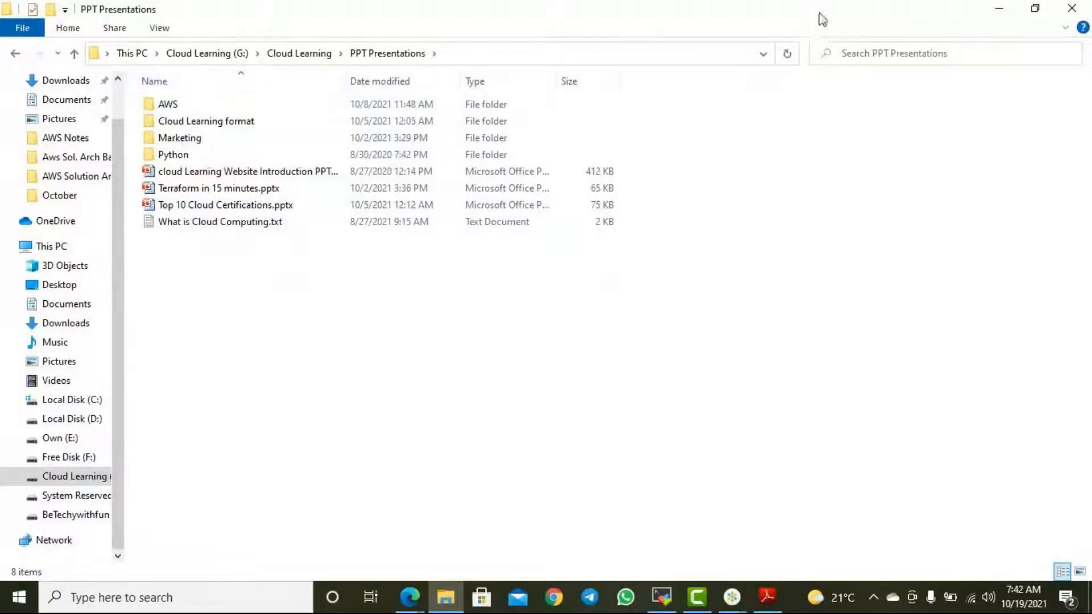
pyautogui.click(1001, 11)
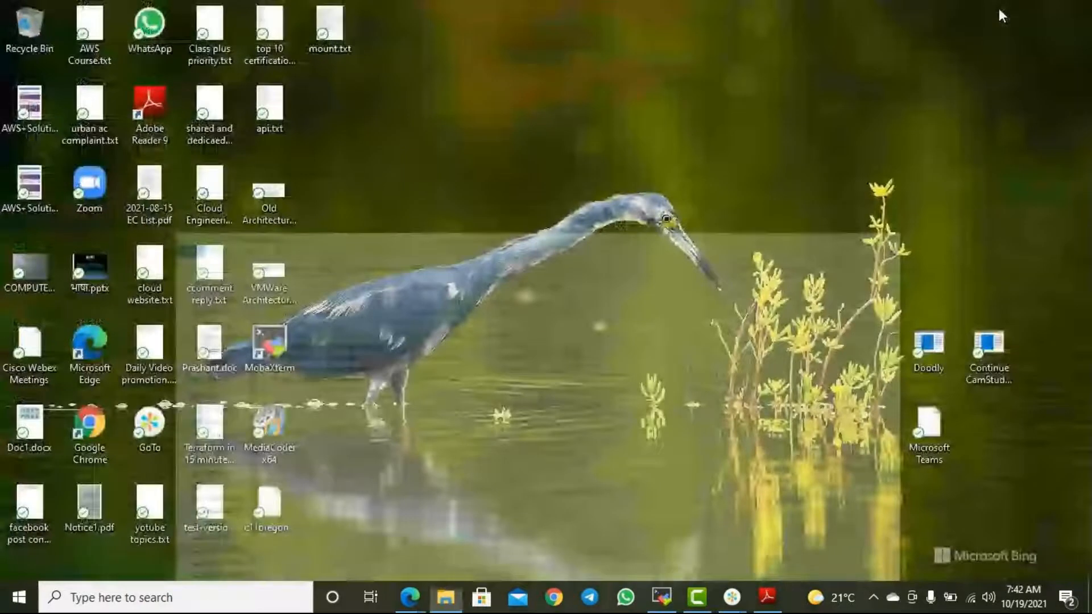
pyautogui.click(445, 597)
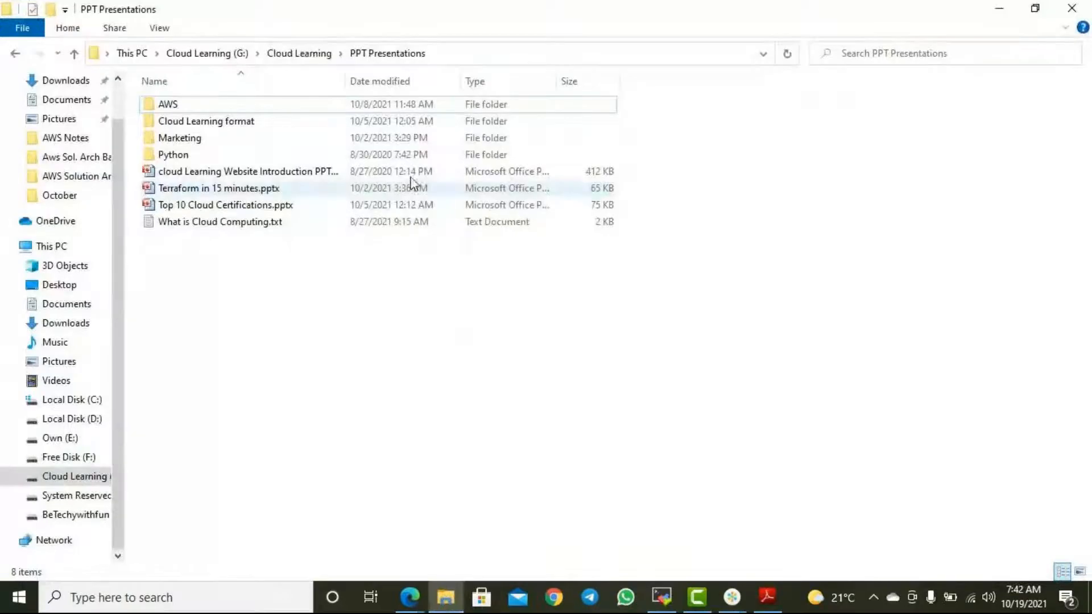
pyautogui.click(310, 53)
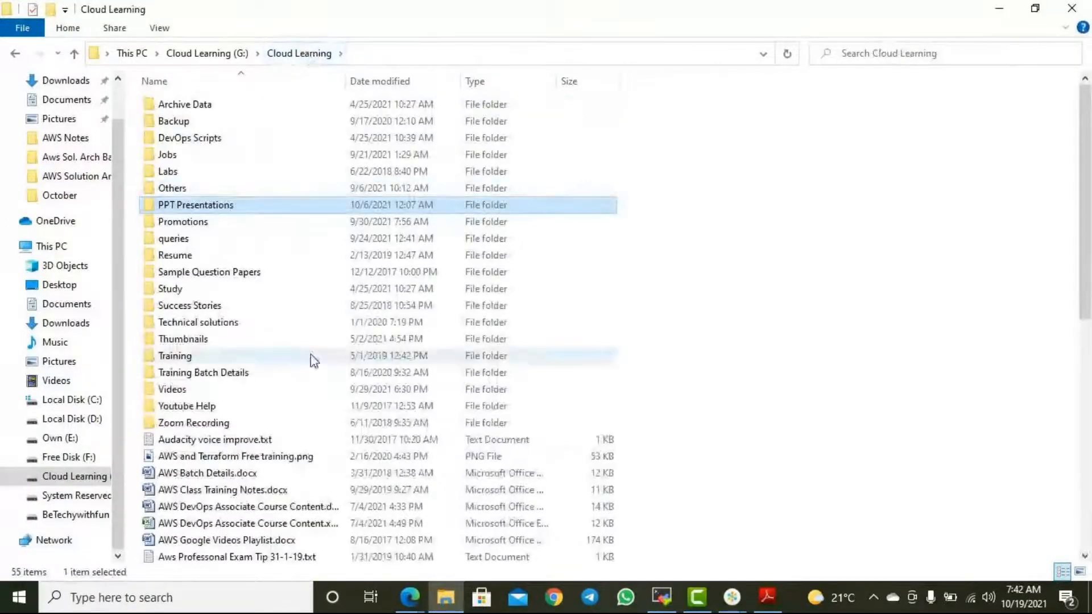
pyautogui.rightClick(213, 210)
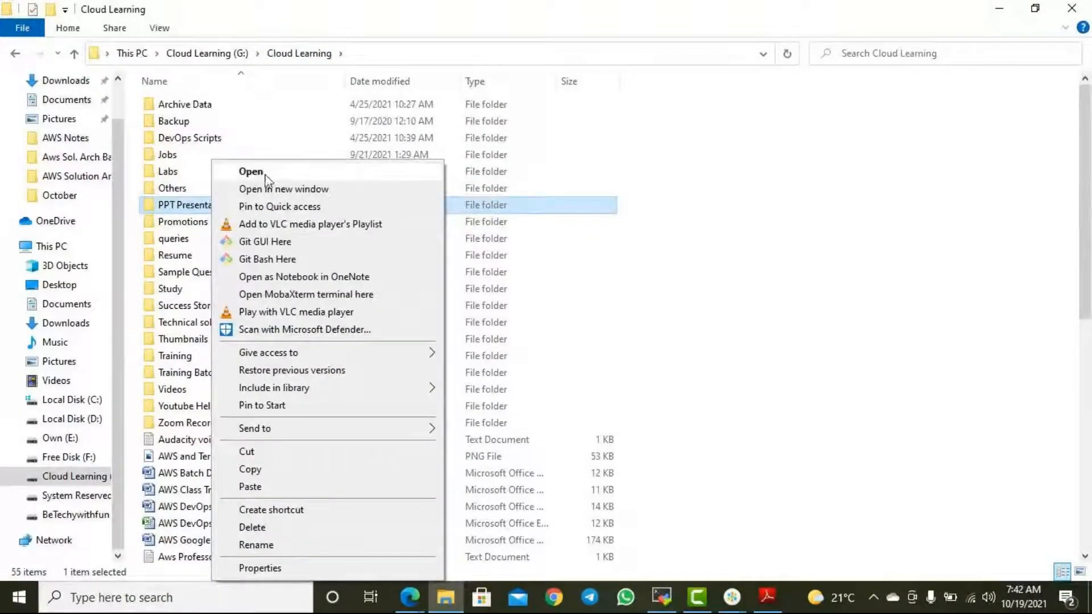
pyautogui.click(364, 26)
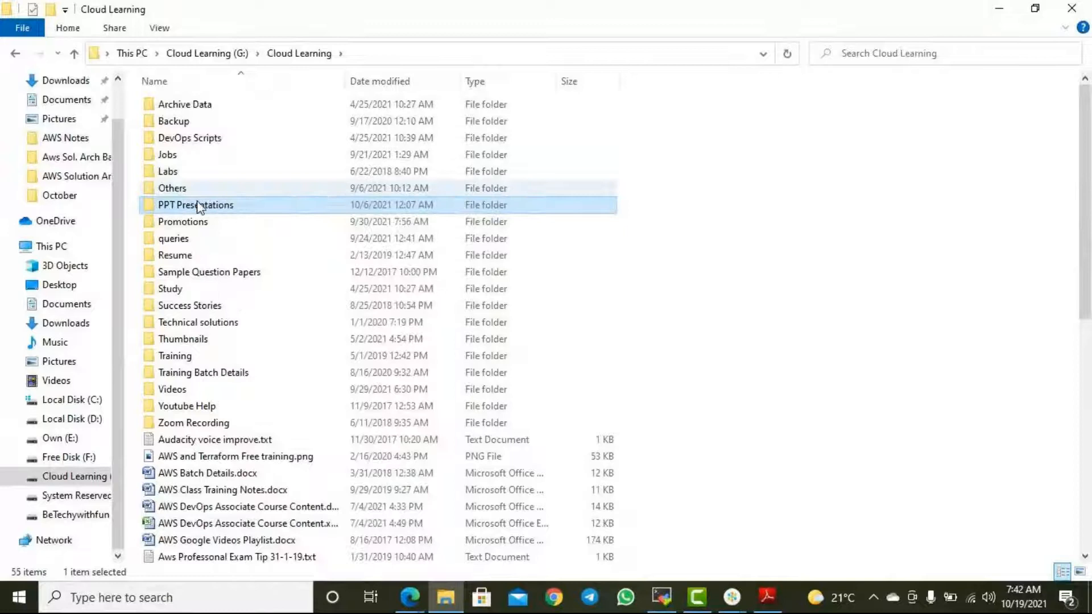
pyautogui.rightClick(191, 199)
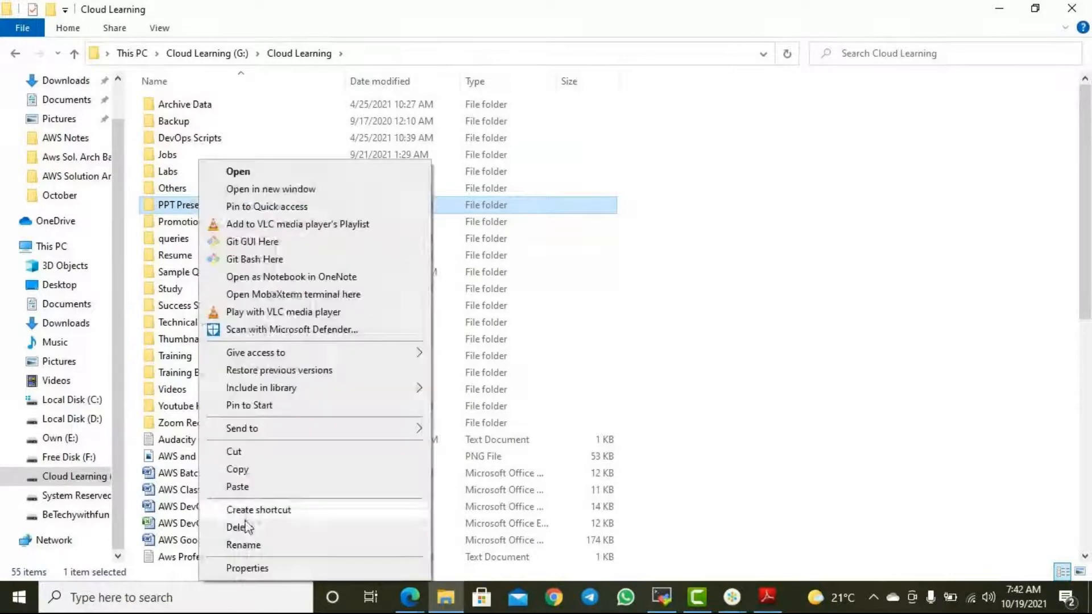
pyautogui.click(336, 31)
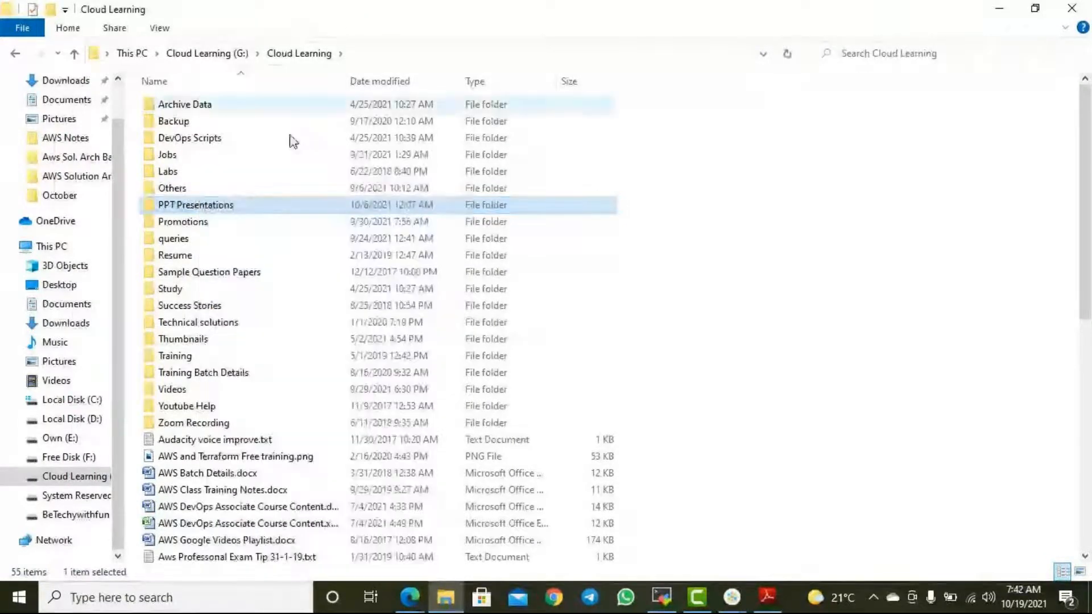
pyautogui.rightClick(219, 209)
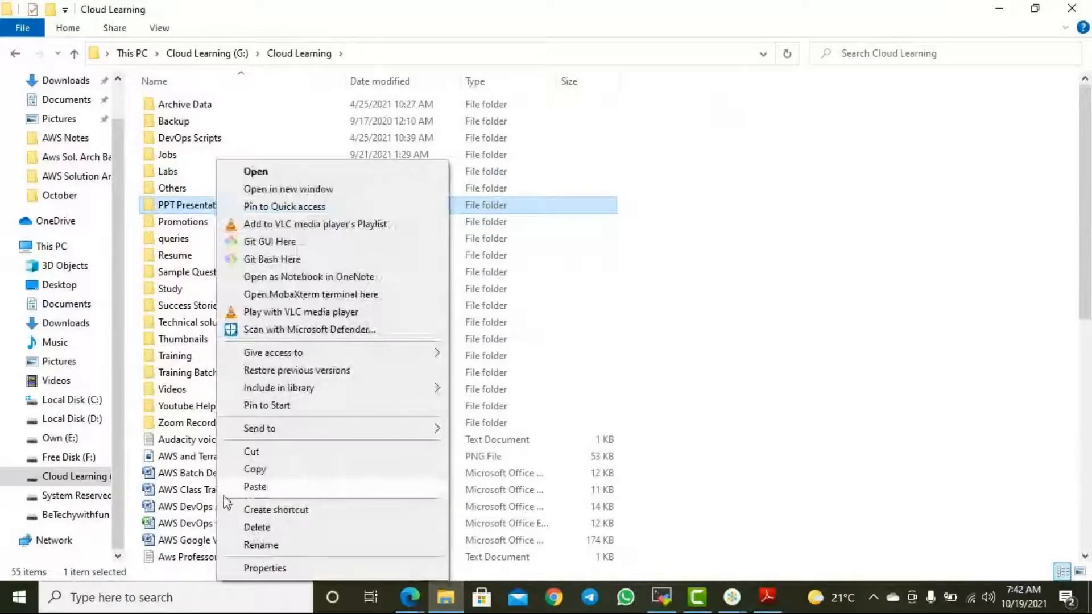
pyautogui.click(262, 545)
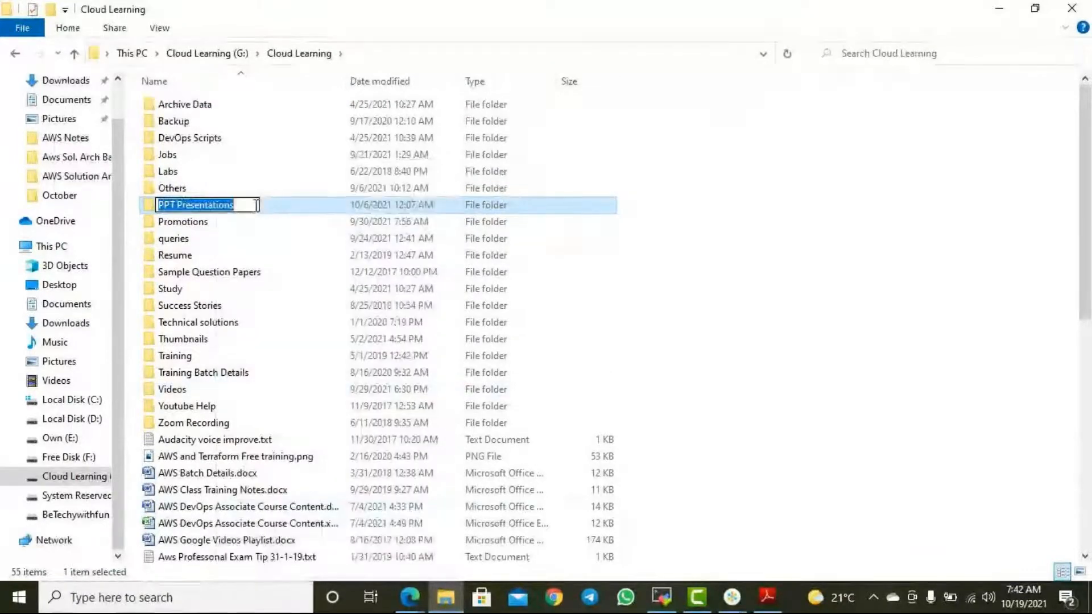
pyautogui.click(256, 205)
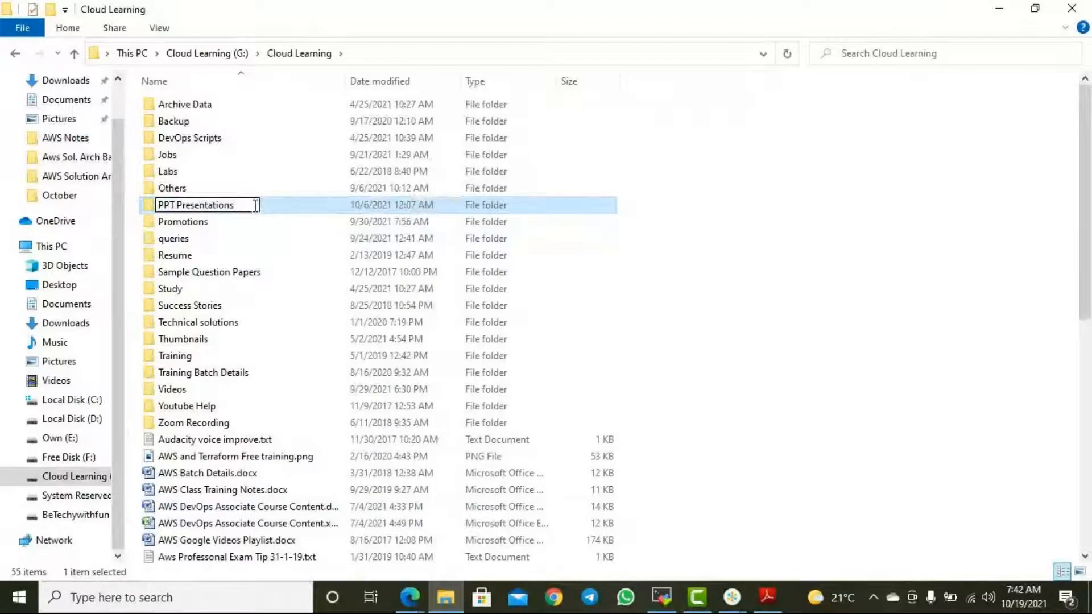
pyautogui.press('Return')
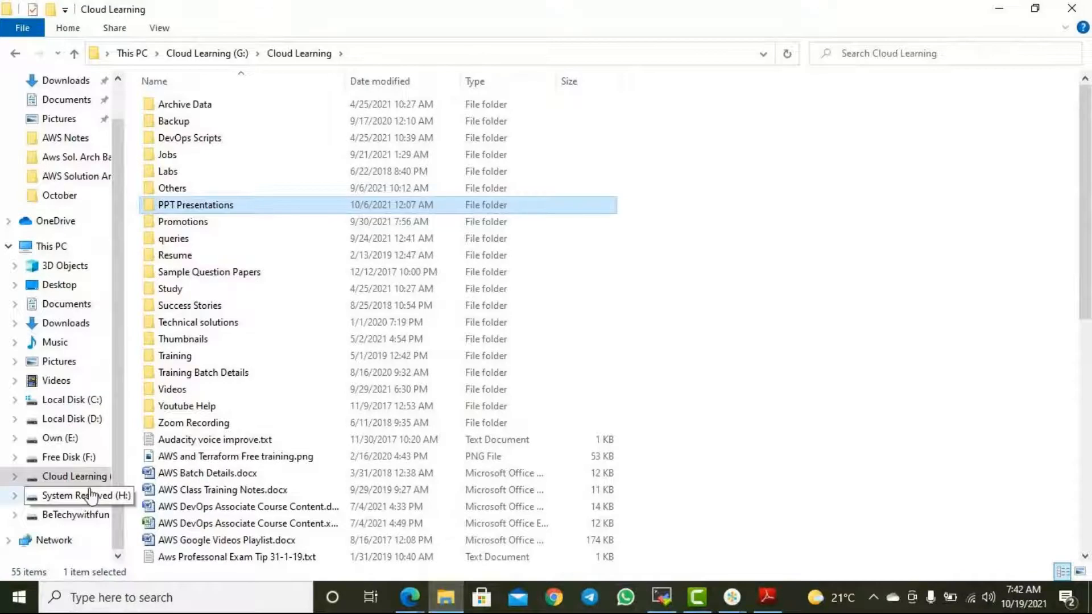
# Return to the Aws Sol. Arch Batch 8th Oct 21 folder
pyautogui.click(72, 461)
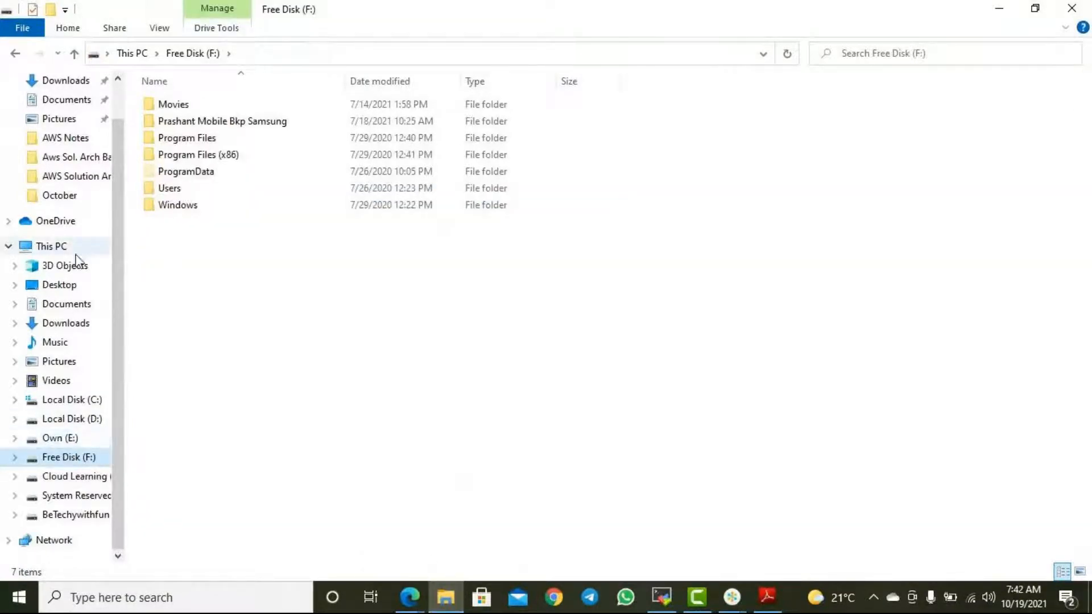
pyautogui.scroll(1, 76, 244)
pyautogui.click(88, 210)
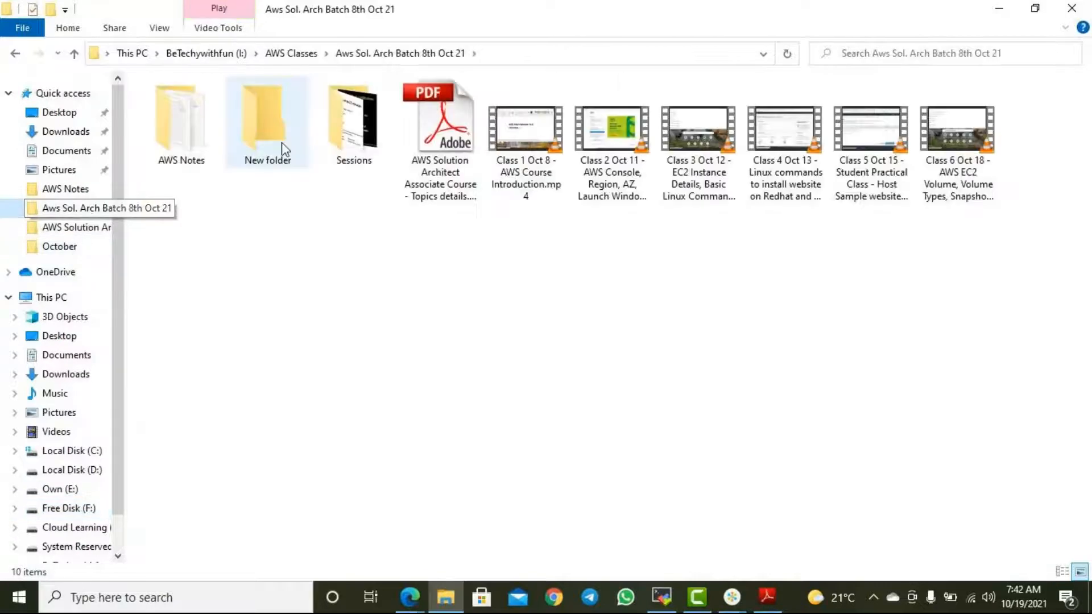
pyautogui.click(377, 145)
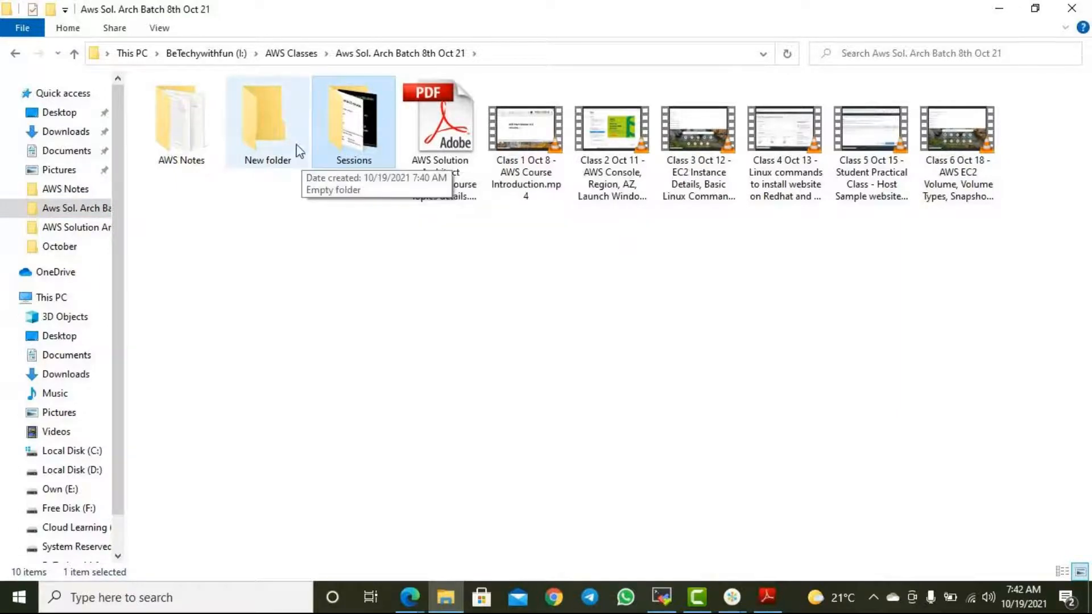
pyautogui.rightClick(276, 146)
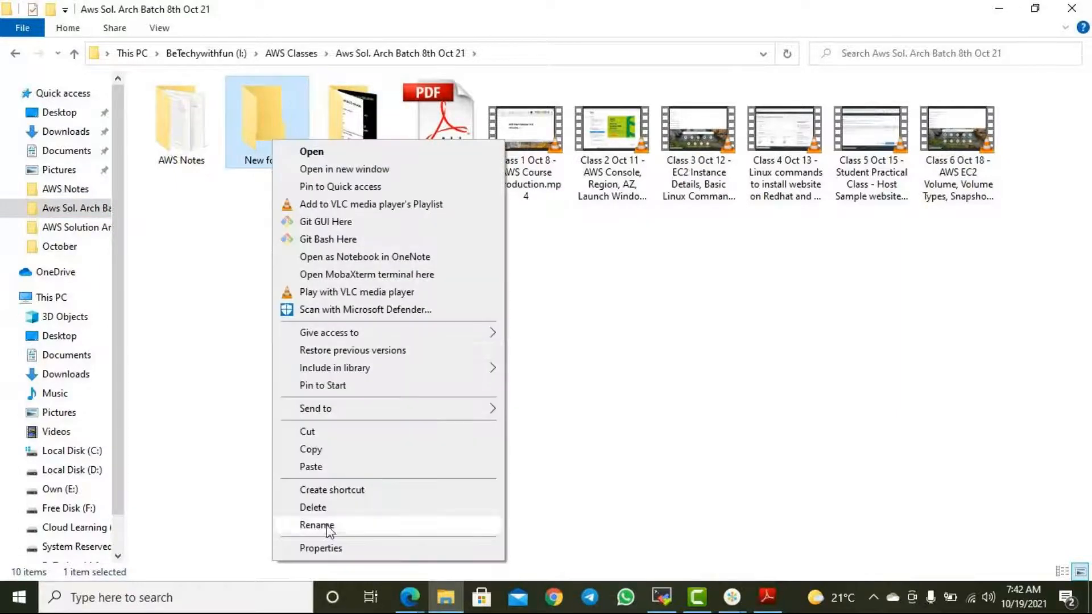
pyautogui.click(327, 524)
pyautogui.press('BackSpace')
pyautogui.write('R')
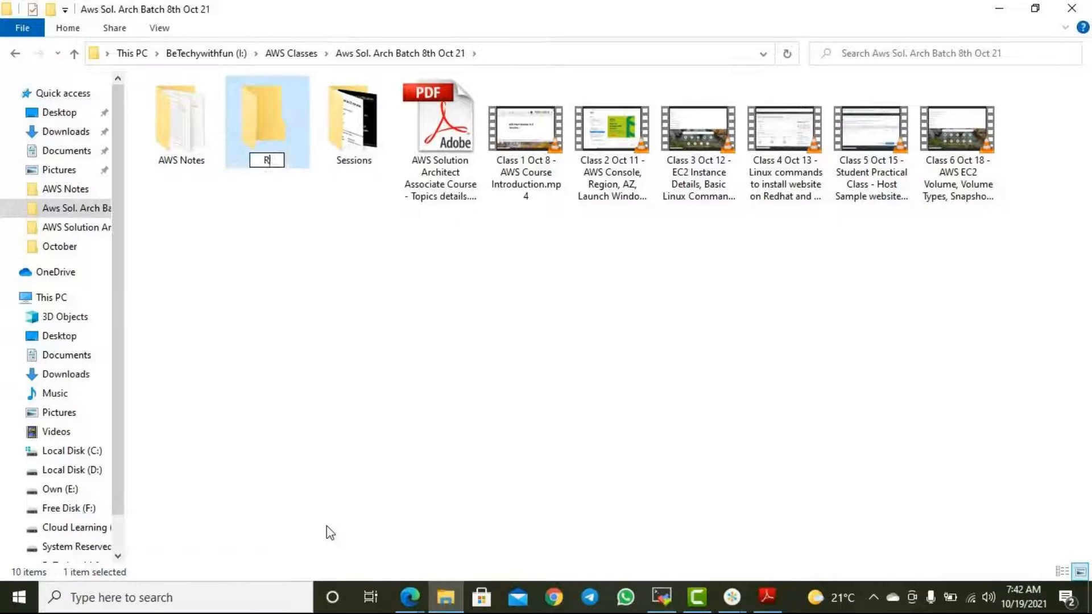
pyautogui.write('essions')
pyautogui.hotkey('ctrl', 'a')
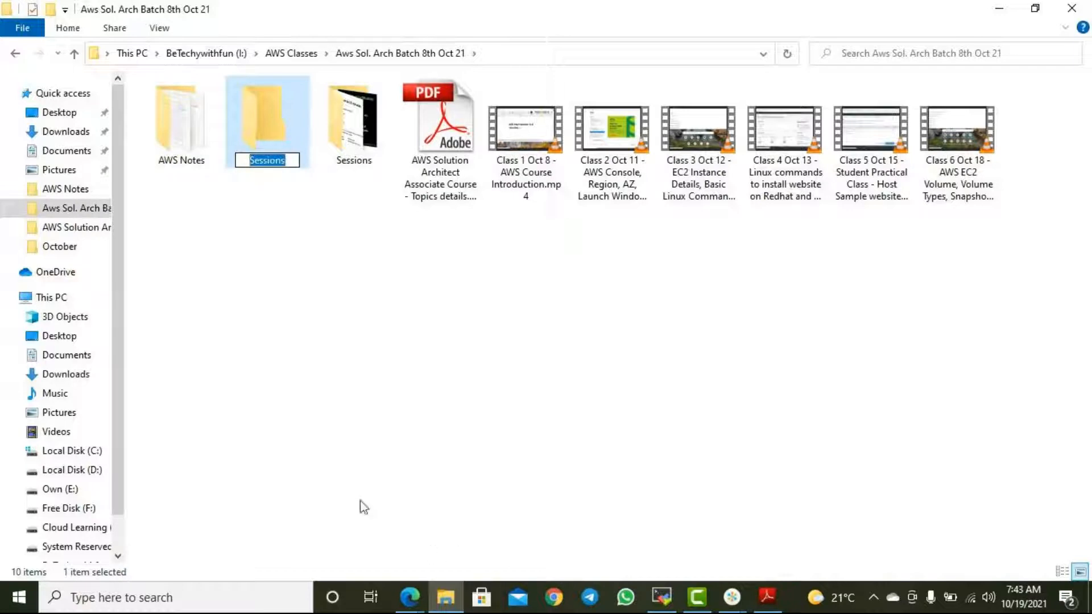
pyautogui.press('Escape')
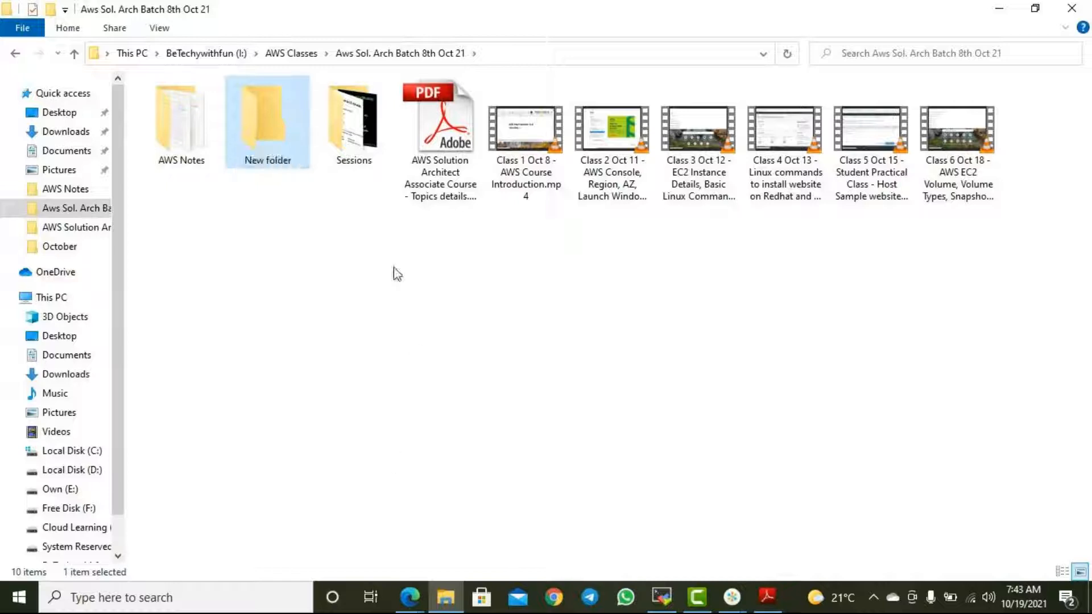
# Rename the Sessions folder as PPT
pyautogui.click(367, 164)
pyautogui.rightClick(367, 164)
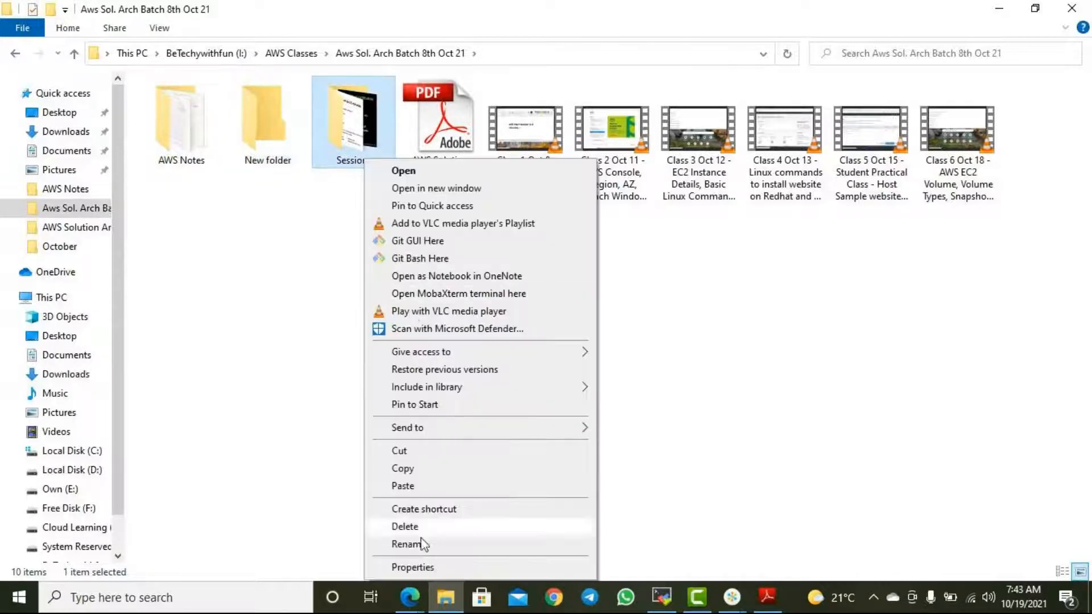
pyautogui.click(419, 546)
pyautogui.write('PPT')
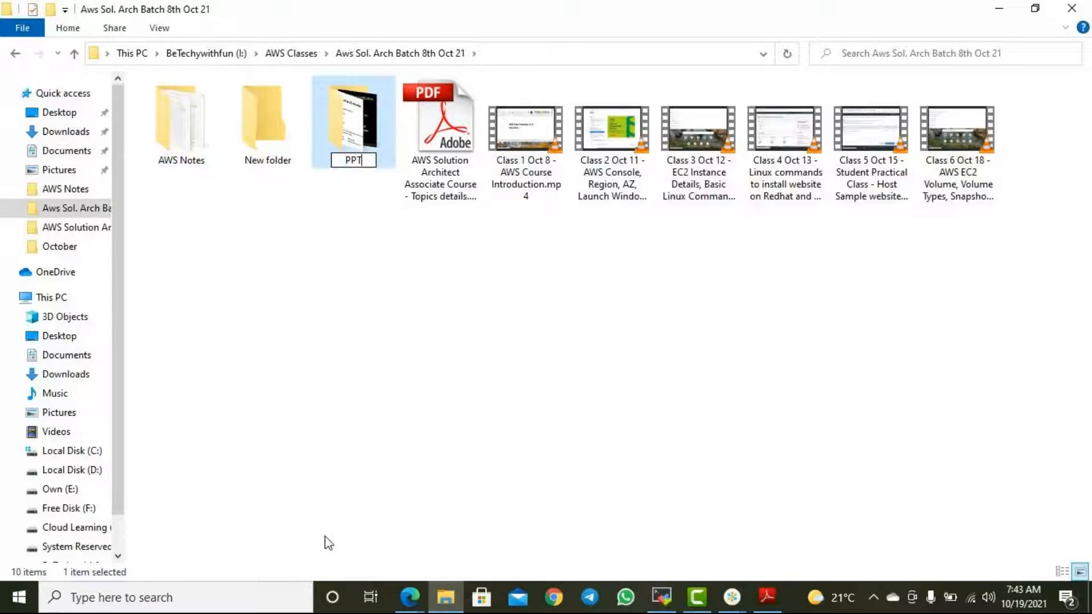
pyautogui.press('Return')
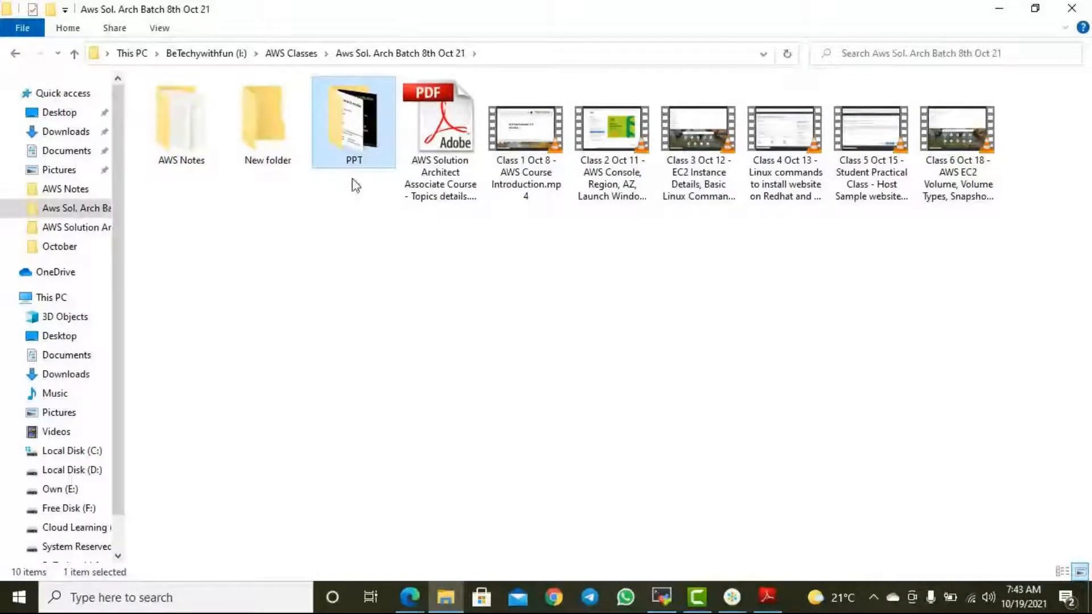
# Move the six class recordings, Class 1 Oct 8 through Class 6 Oct 18, into the New folder
pyautogui.click(541, 156)
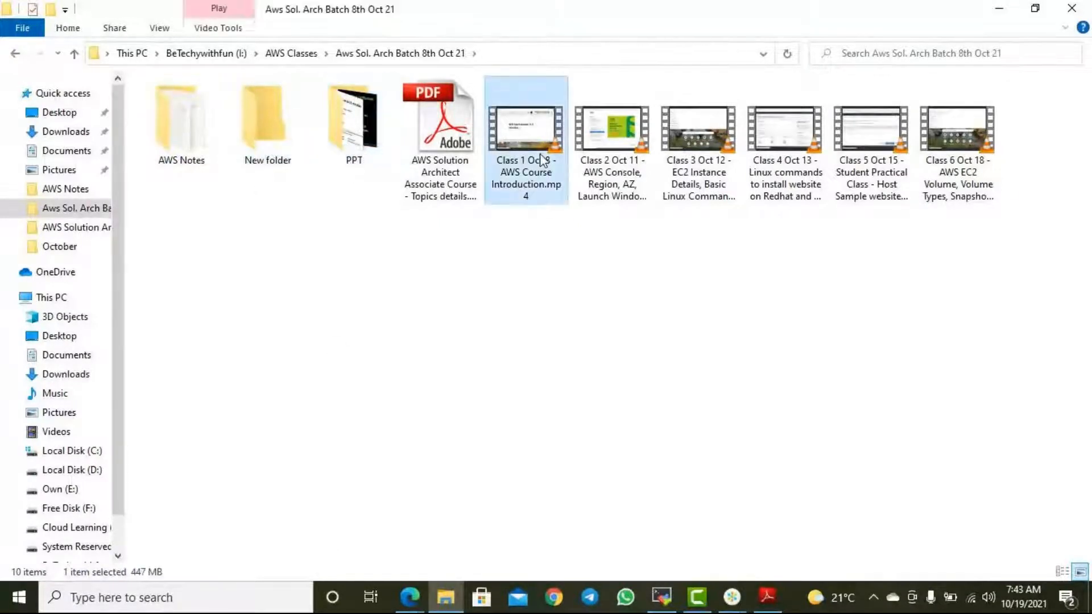
pyautogui.keyDown('shift'); pyautogui.click(984, 165); pyautogui.keyUp('shift')
pyautogui.moveTo(984, 165); pyautogui.dragTo(244, 149)
# Rename the New folder that holds the class videos as Recording
pyautogui.rightClick(278, 151)
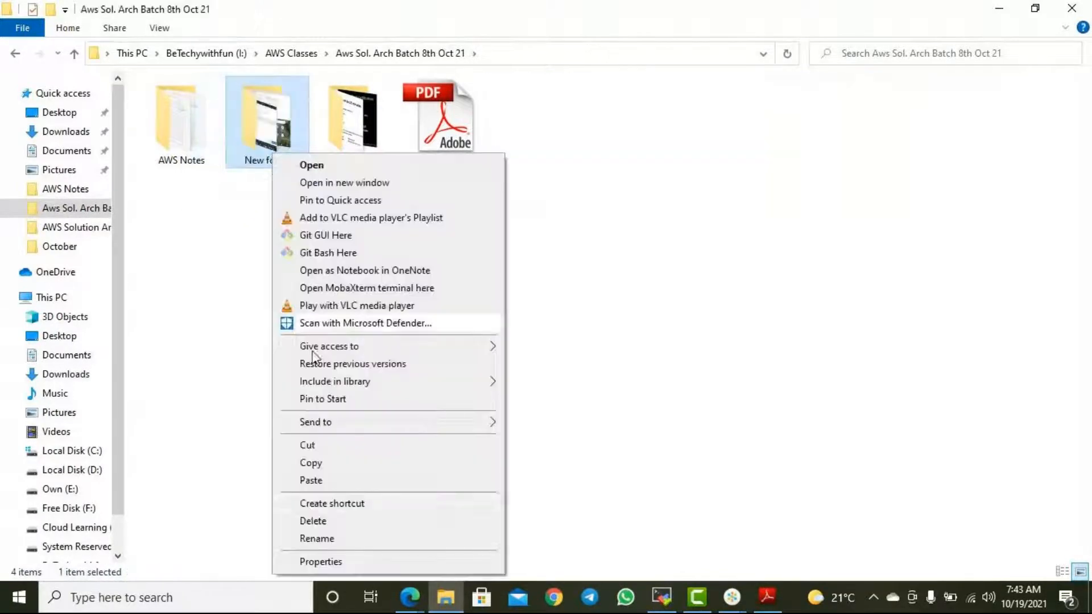
pyautogui.click(361, 540)
pyautogui.write('Recording')
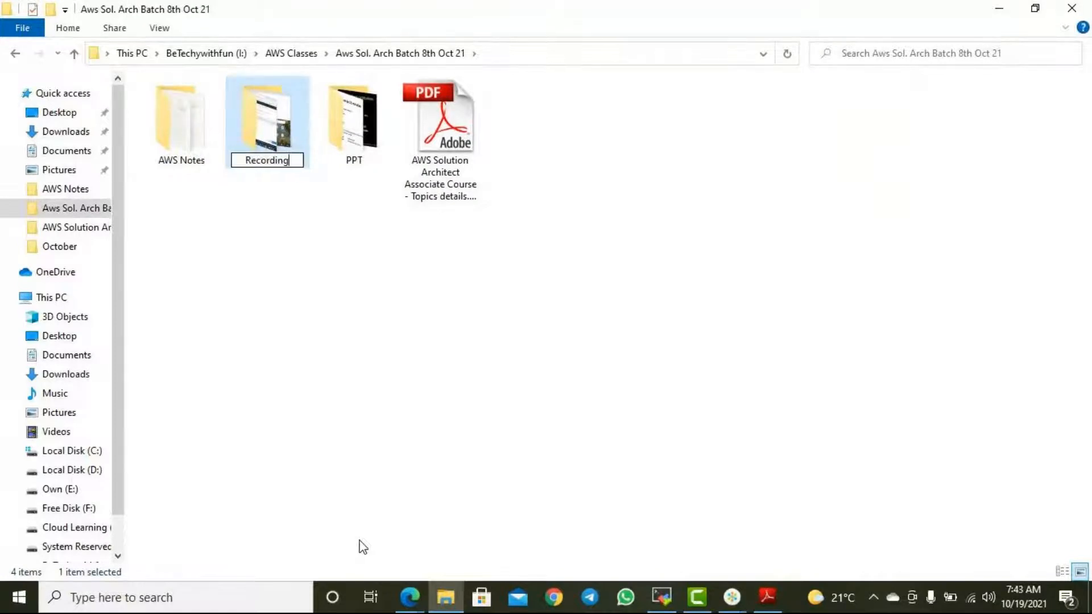
pyautogui.press('Return')
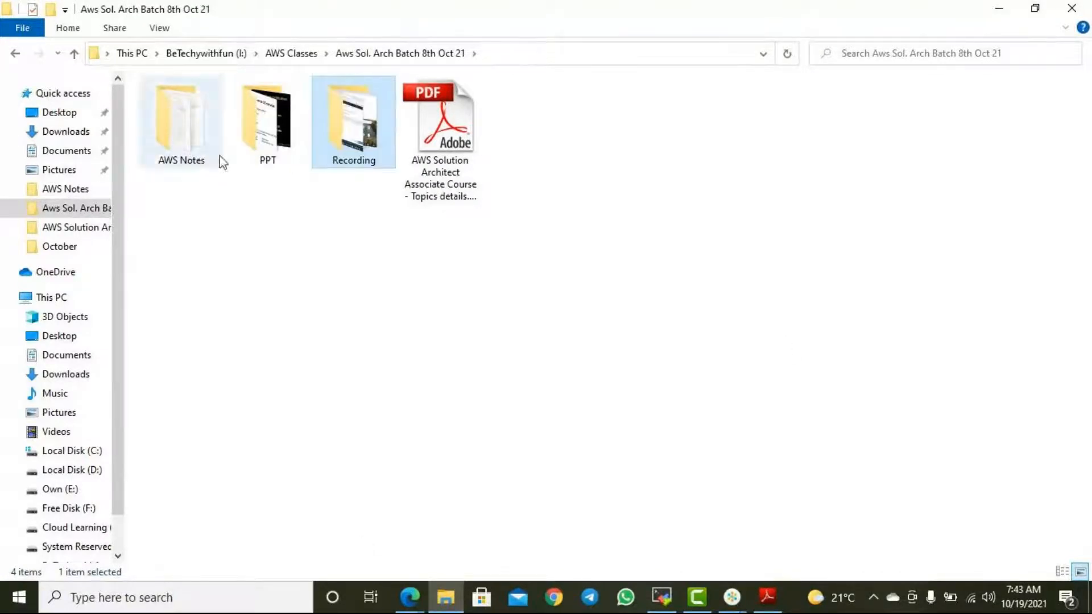
# Delete everything in the PPT folder except the AWS subfolder
pyautogui.doubleClick(268, 150)
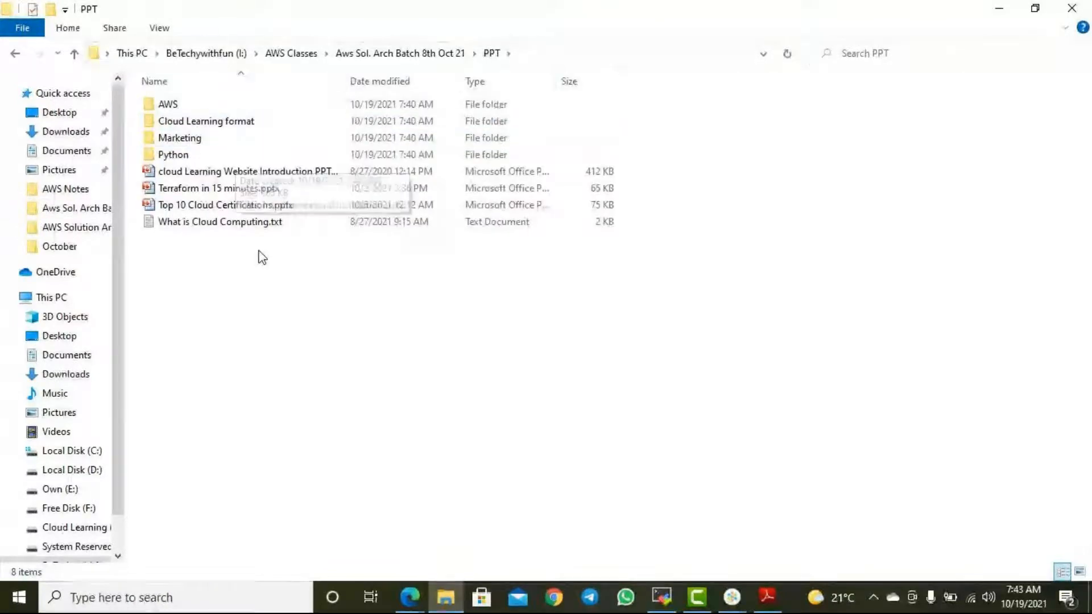
pyautogui.click(204, 121)
pyautogui.keyDown('shift'); pyautogui.click(250, 225); pyautogui.keyUp('shift')
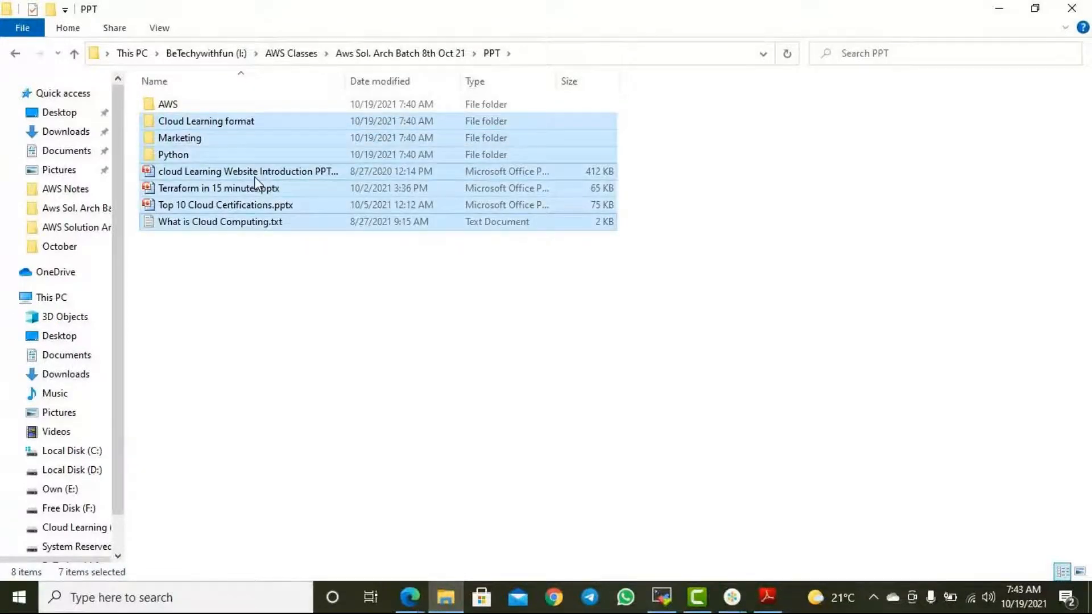
pyautogui.rightClick(270, 208)
pyautogui.click(306, 340)
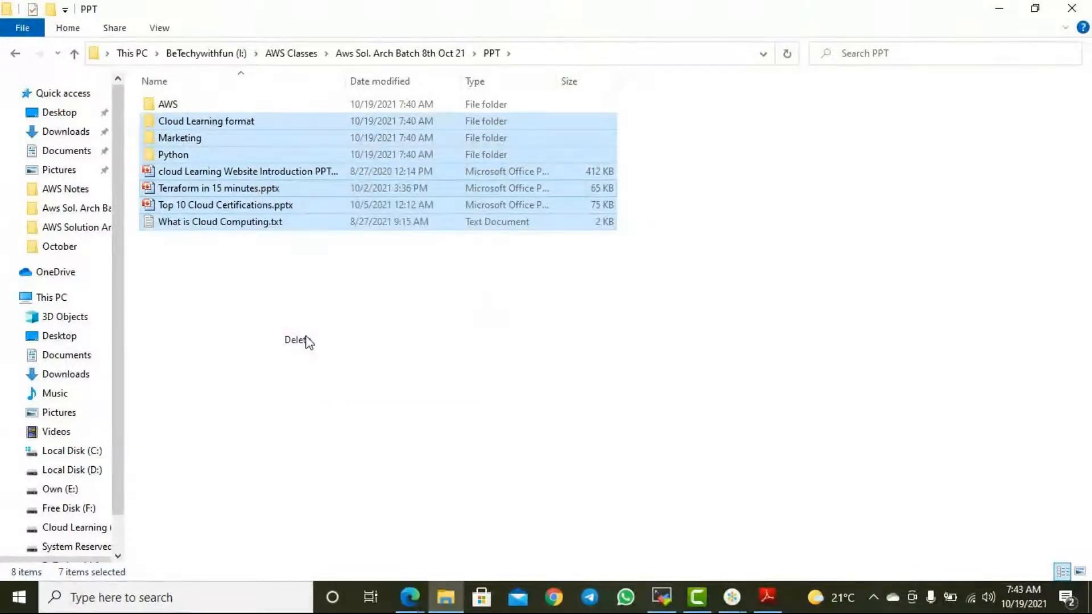
# Open AWS Load Balancing and Auto Scaling Objective.pptx from the AWS subfolder and dismiss the Camtasia add-in welcome with Show tip again turned off
pyautogui.doubleClick(174, 105)
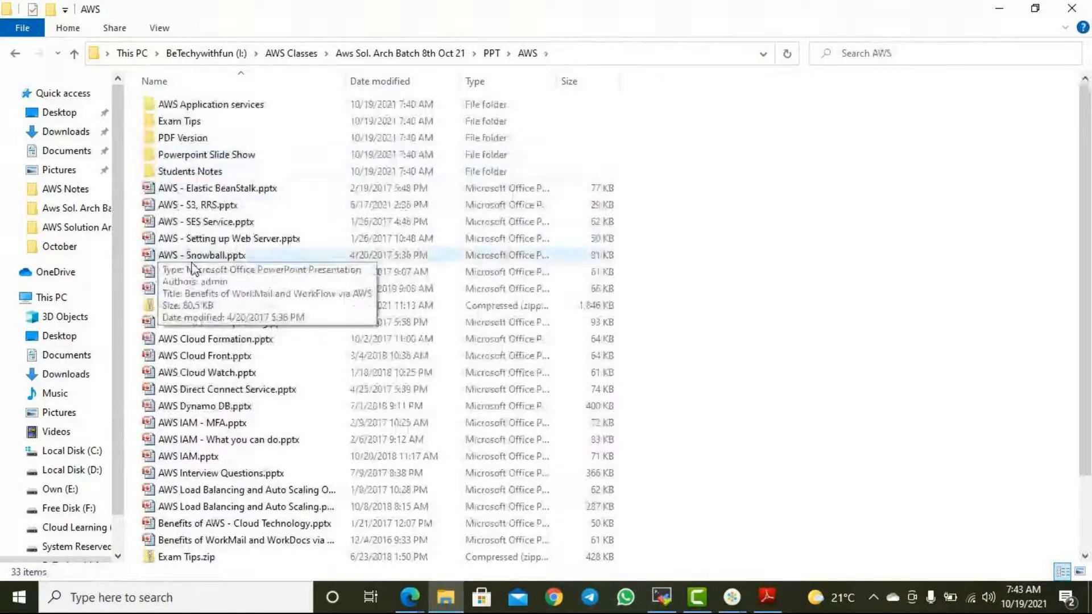
pyautogui.scroll(-2, 193, 278)
pyautogui.click(295, 408)
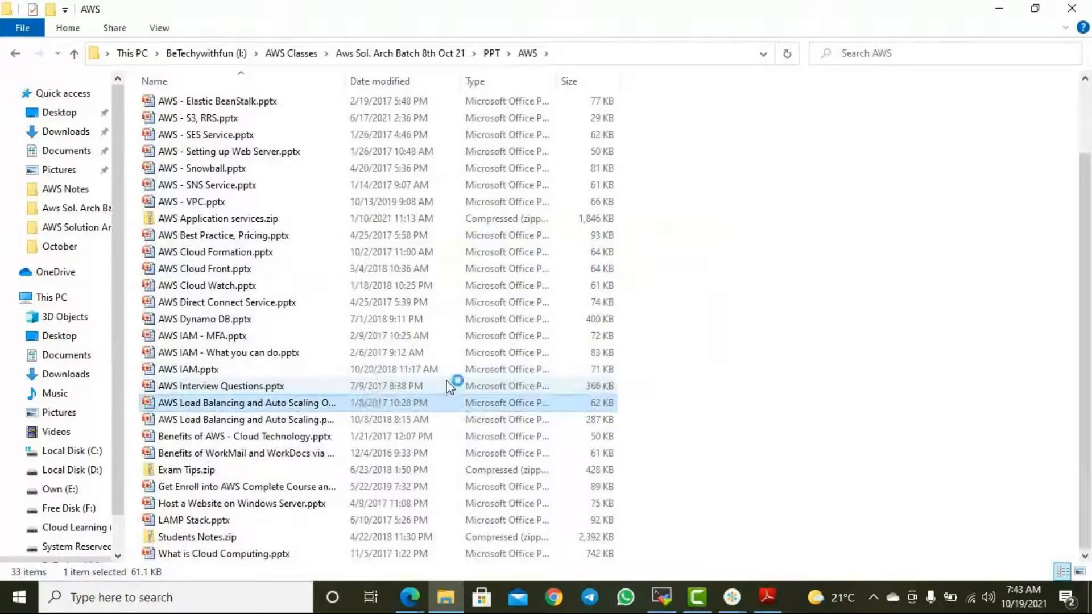
pyautogui.press('Return')
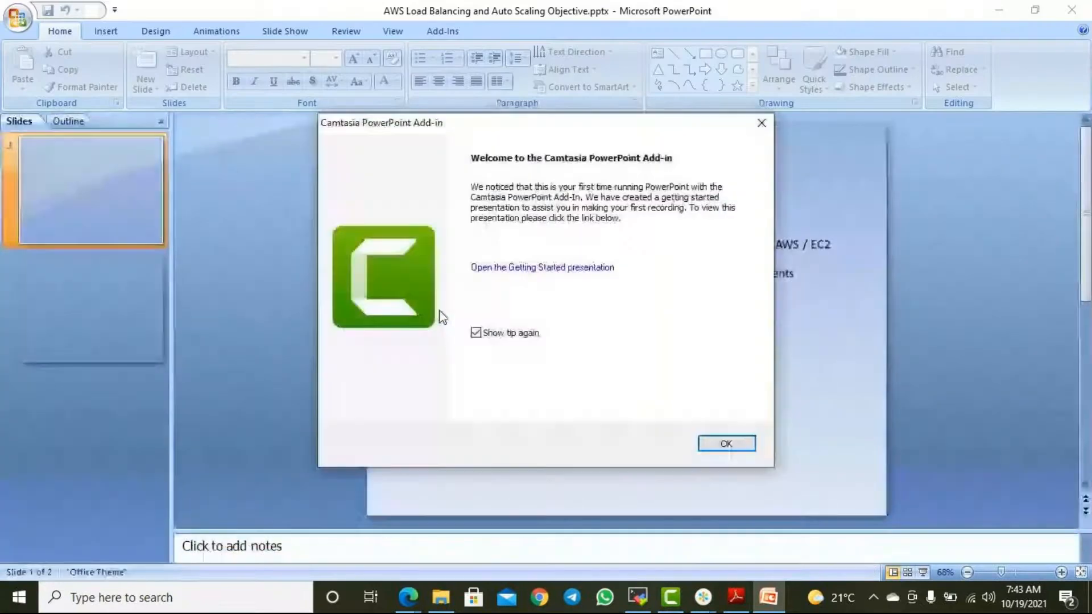
pyautogui.click(532, 334)
pyautogui.click(741, 452)
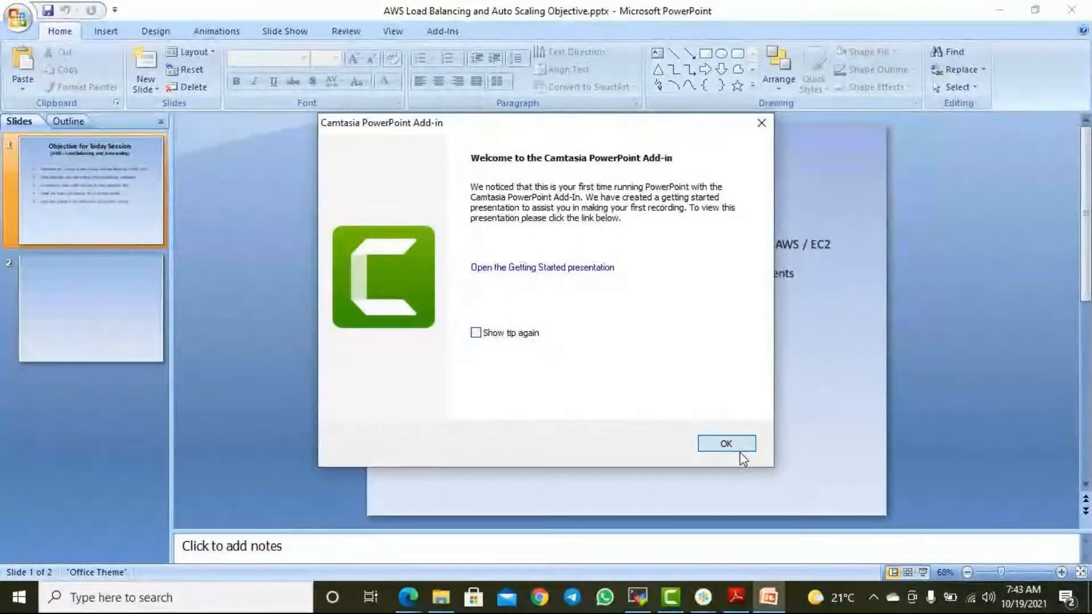
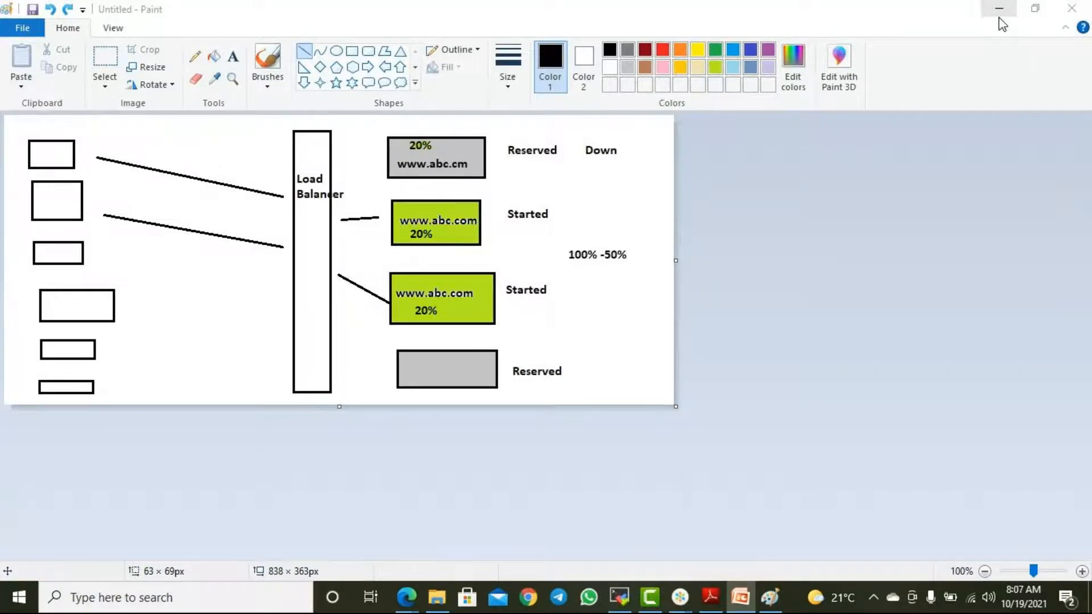
# Minimize the Paint load balancer diagram and open a blank Notepad document
pyautogui.click(993, 14)
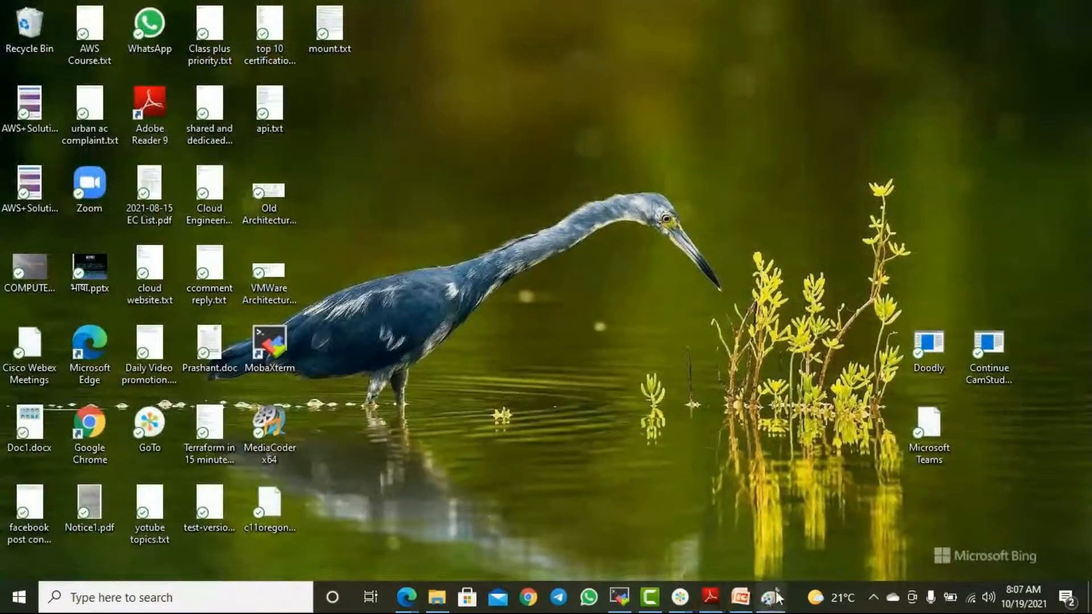
pyautogui.moveTo(682, 603)
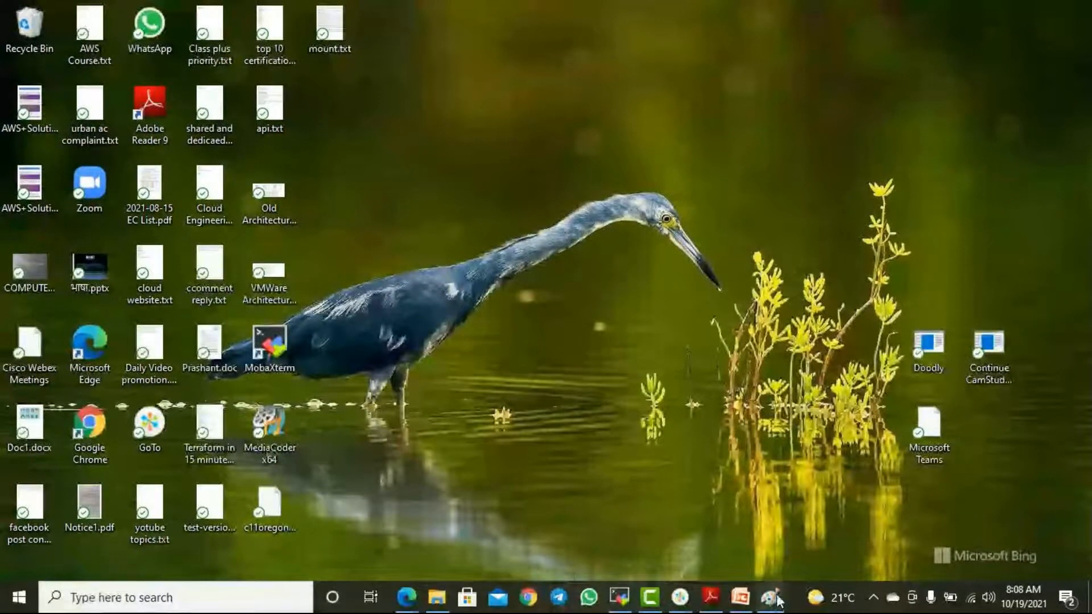
pyautogui.click(528, 598)
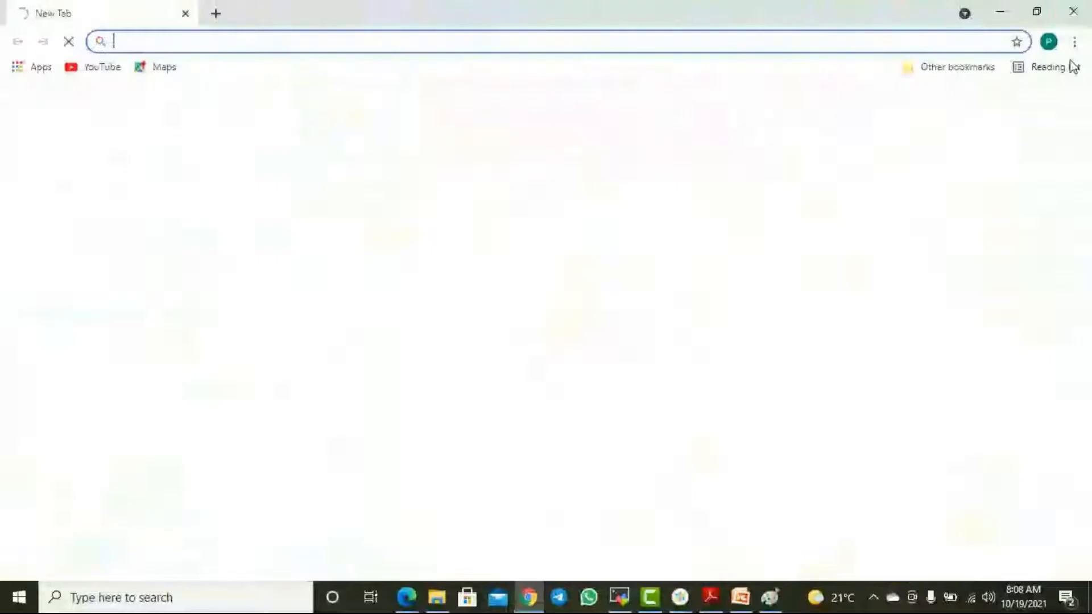
pyautogui.click(1073, 11)
pyautogui.rightClick(19, 597)
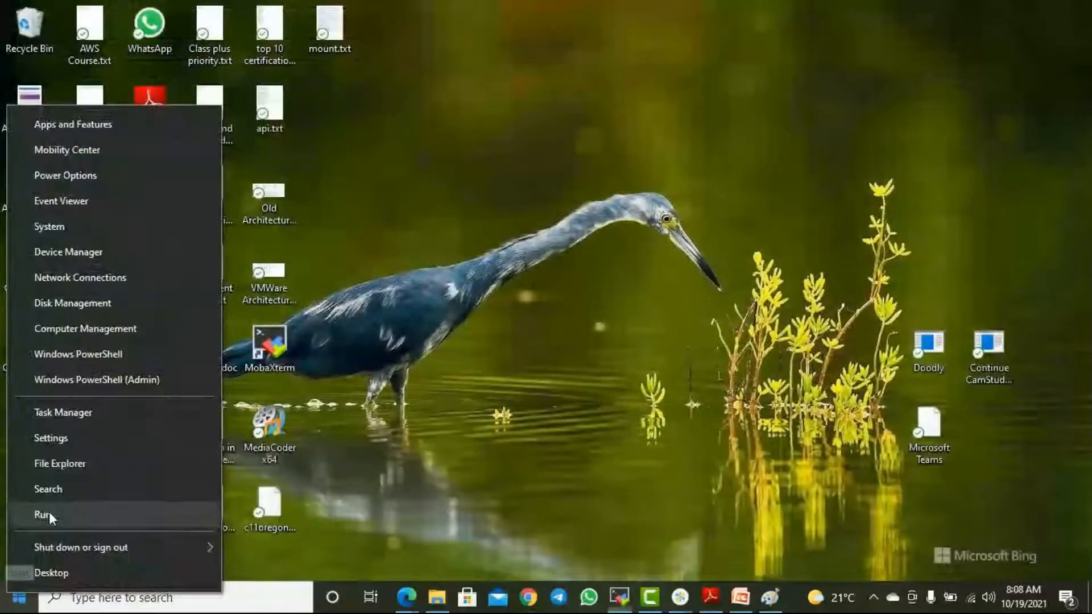
pyautogui.click(50, 513)
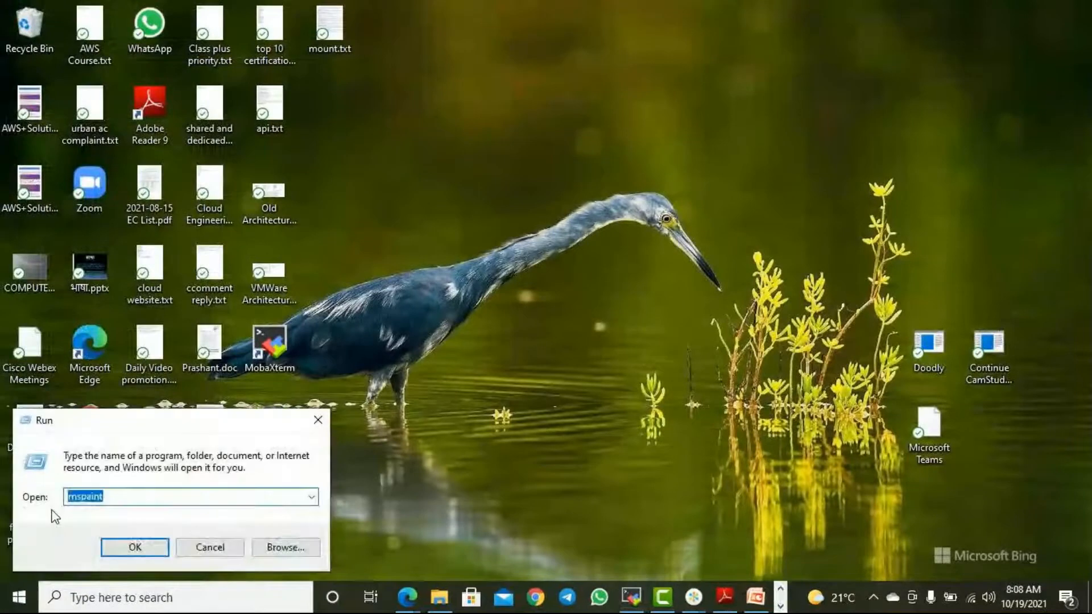
pyautogui.write('notepad')
pyautogui.press('Return')
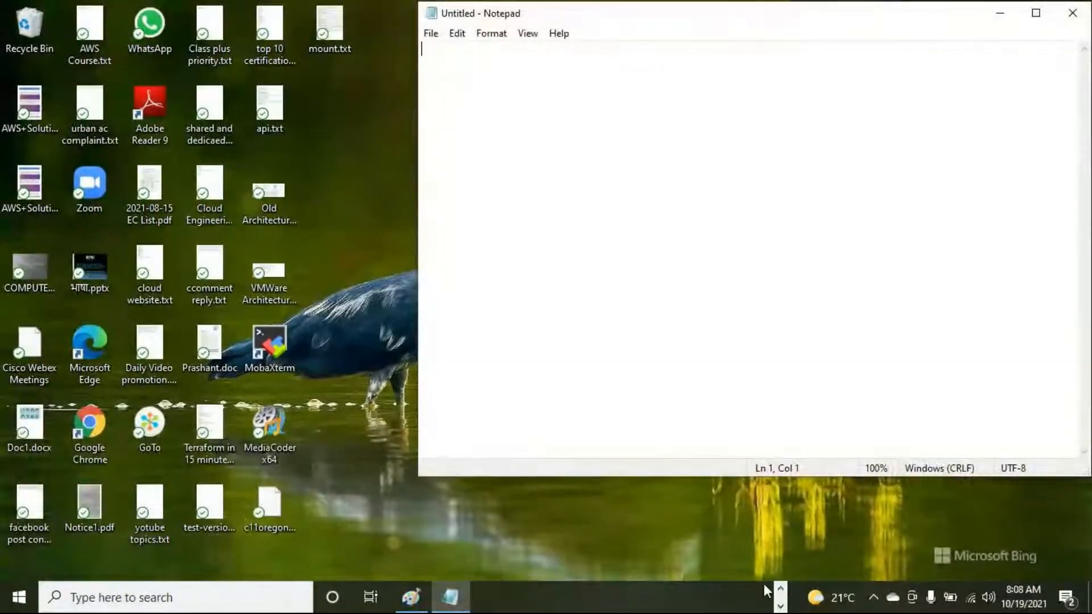
pyautogui.click(766, 587)
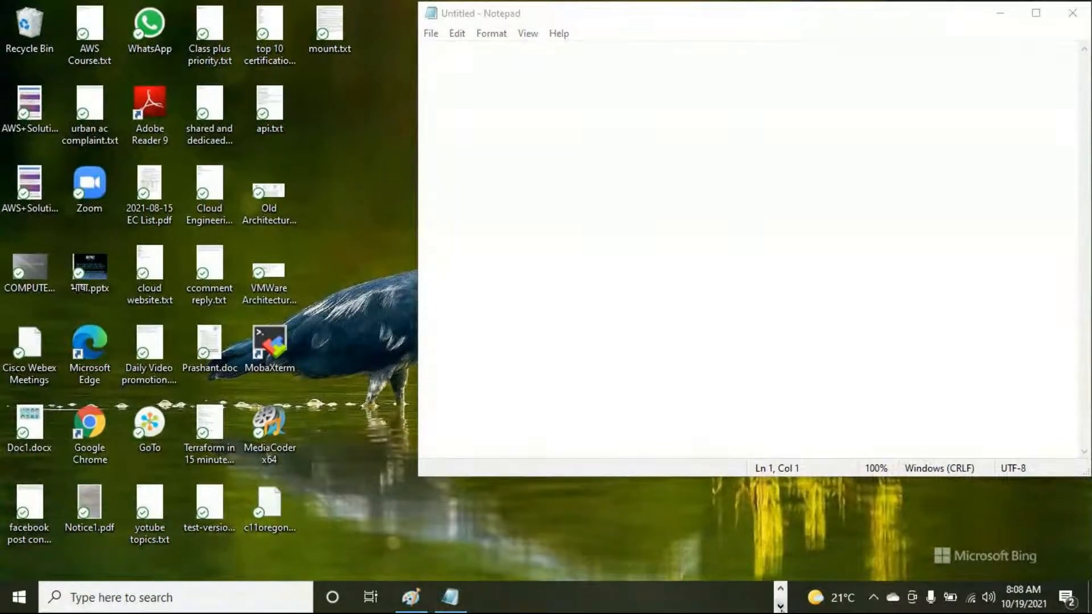
# Write the heading "Load Balancer" in the note and, after a blank line, add "Application Load Balancer"
pyautogui.click(550, 172)
pyautogui.write('Load Balancer')
pyautogui.press('Return')
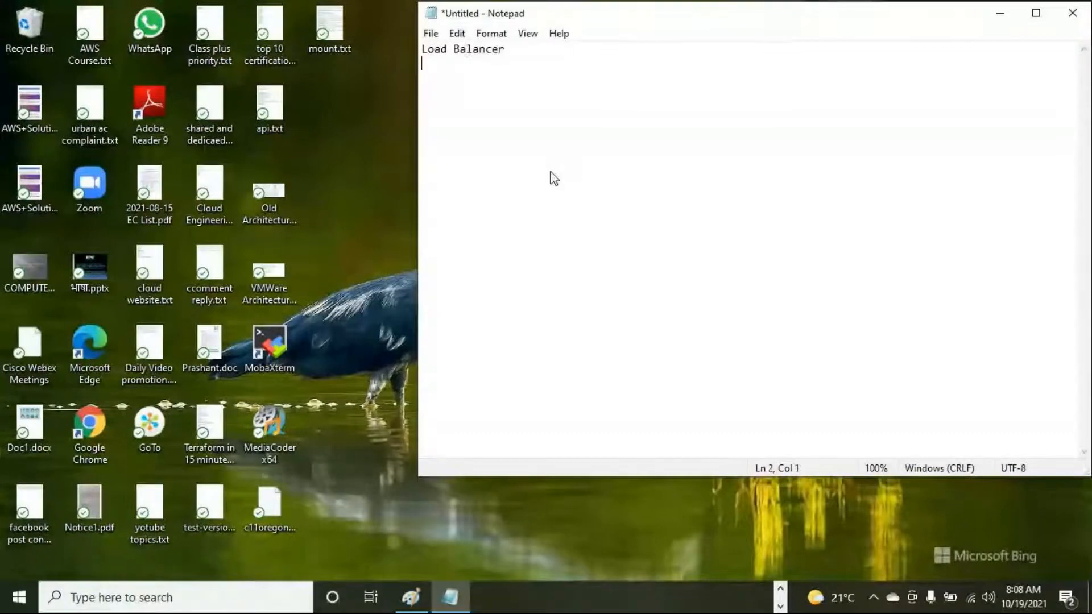
pyautogui.press('Return')
pyautogui.write('Applicat')
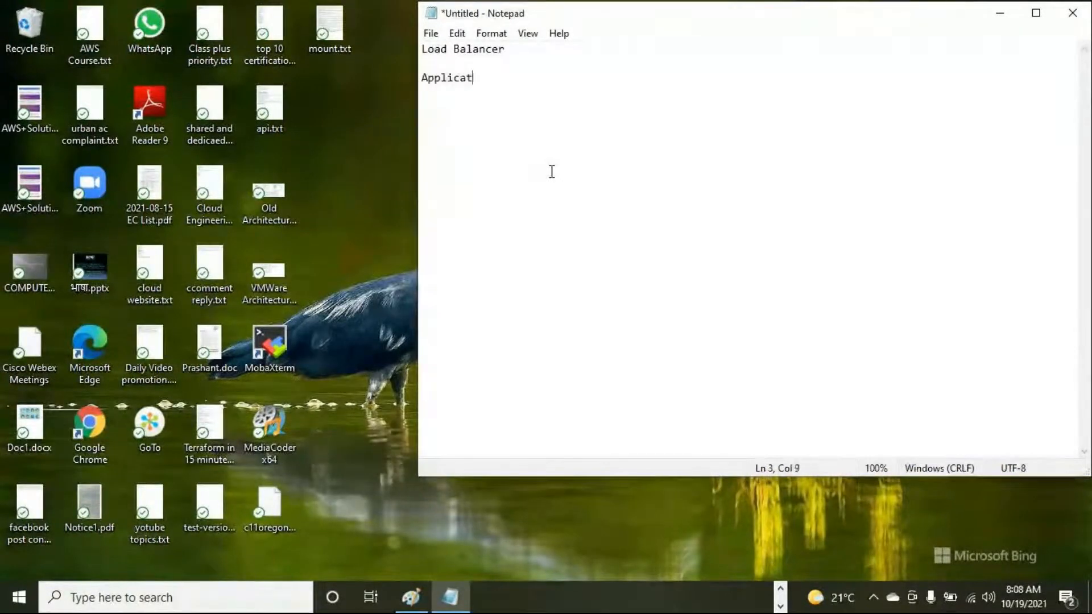
pyautogui.write('ion Load Balancer')
pyautogui.press('Return')
# Add "Network Load Balacer" as the second entry of the load balancer list
pyautogui.write('NetworkLoad')
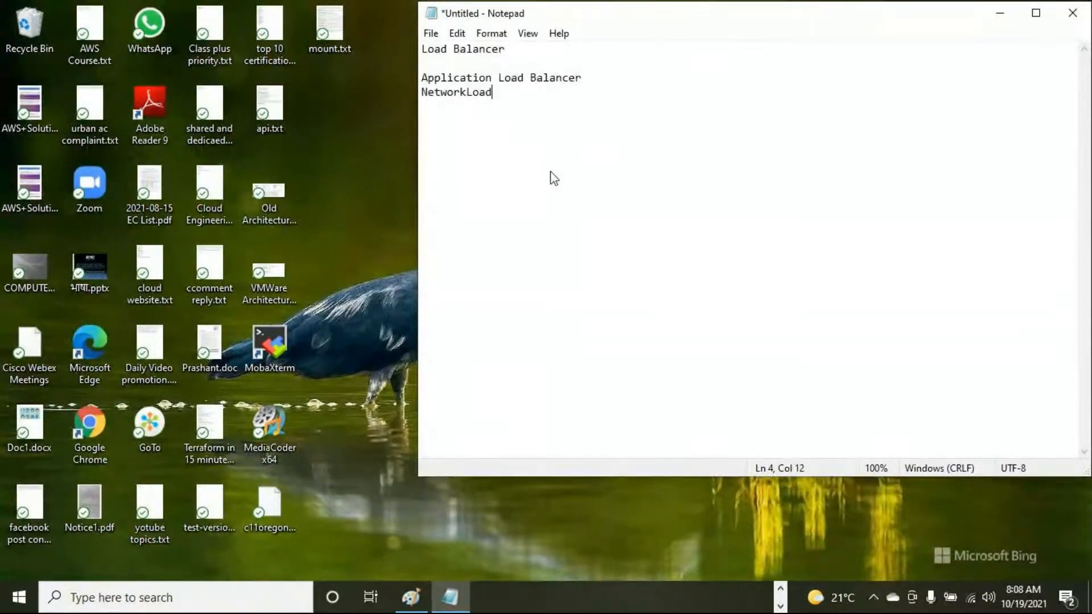
pyautogui.press('BackSpace')
pyautogui.press('BackSpace')
pyautogui.press('BackSpace')
pyautogui.write('Lad B')
pyautogui.press('BackSpace')
pyautogui.press('BackSpace')
pyautogui.press('BackSpace')
pyautogui.press('BackSpace')
pyautogui.write('oad ala')
pyautogui.press('BackSpace')
pyautogui.press('BackSpace')
pyautogui.press('BackSpace')
pyautogui.write('Blan')
pyautogui.press('BackSpace')
pyautogui.press('BackSpace')
pyautogui.press('BackSpace')
pyautogui.write('alacer')
pyautogui.press('Return')
pyautogui.press('Return')
pyautogui.press('BackSpace')
# Add "Gateway Load Balancer" as the third entry of the list
pyautogui.write('Gat')
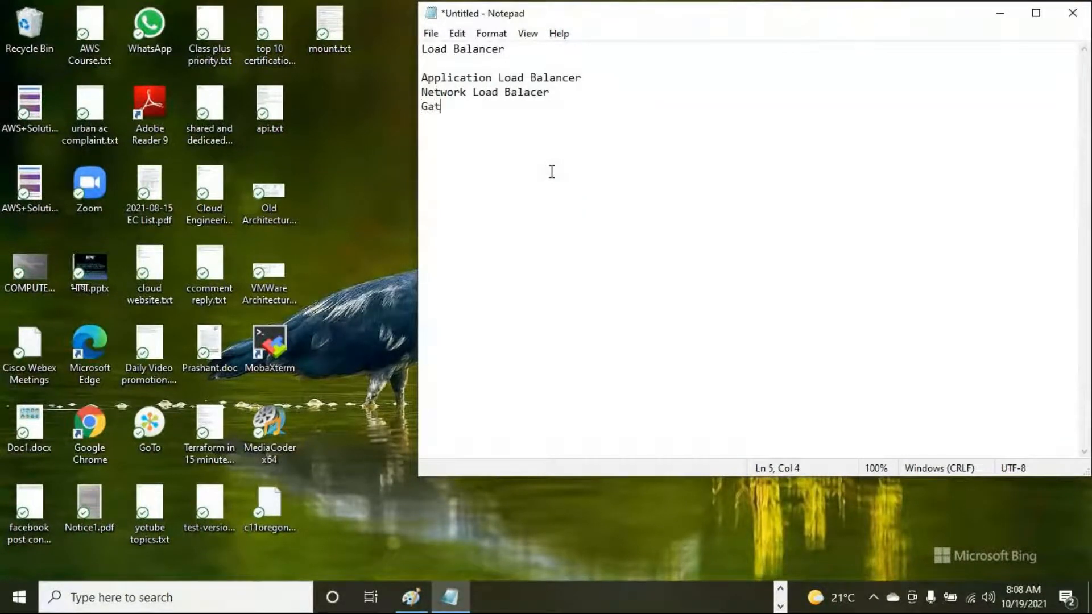
pyautogui.write('eway Load Balancer')
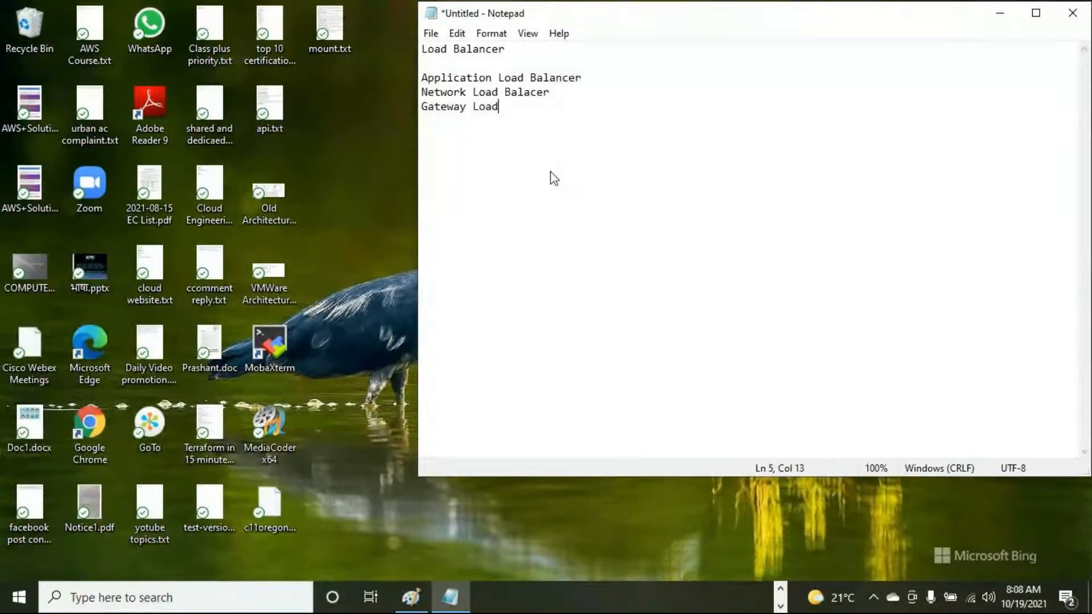
pyautogui.press('Return')
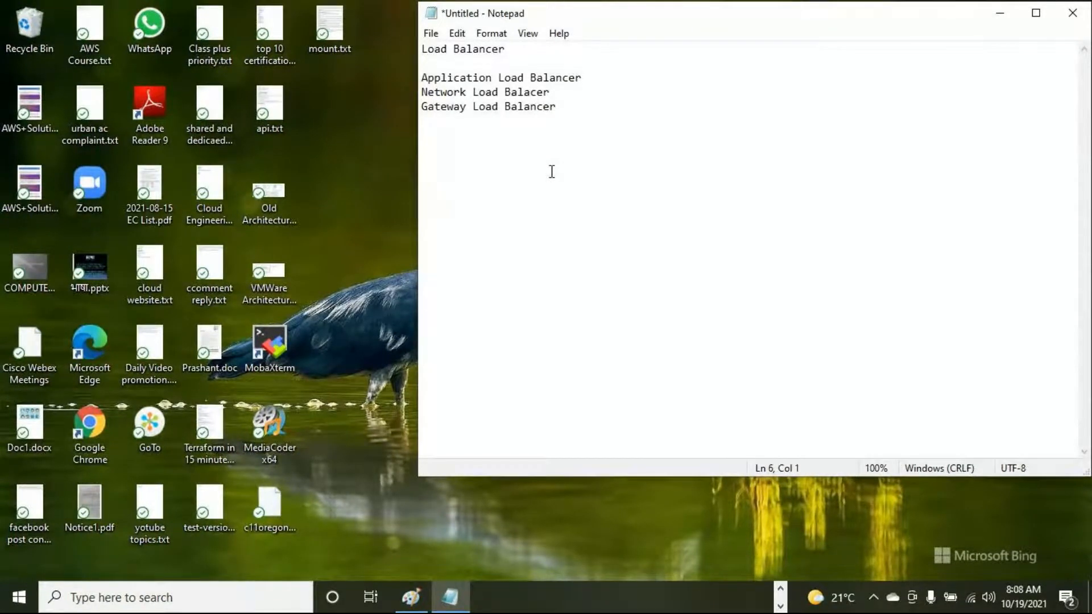
# Leave a blank line below the list and add "Classic Load Balancer" as a separate entry
pyautogui.press('Return')
pyautogui.write('Class')
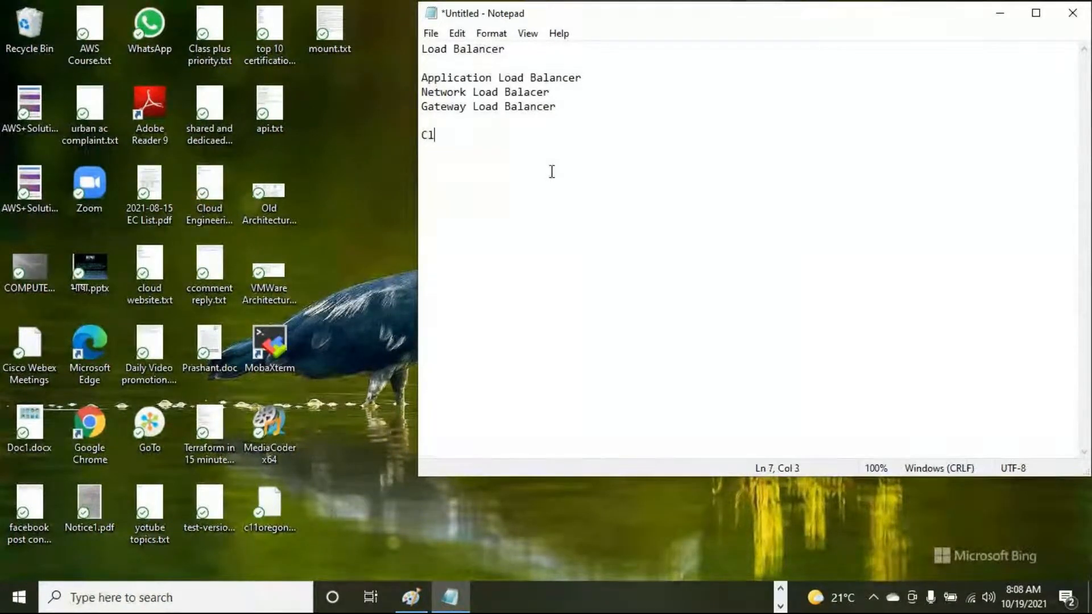
pyautogui.press('BackSpace')
pyautogui.press('BackSpace')
pyautogui.write('sic Lad B')
pyautogui.press('BackSpace')
pyautogui.press('BackSpace')
pyautogui.press('BackSpace')
pyautogui.write('ad B')
pyautogui.press('BackSpace')
pyautogui.press('BackSpace')
pyautogui.press('BackSpace')
pyautogui.press('BackSpace')
pyautogui.press('BackSpace')
pyautogui.write('oa')
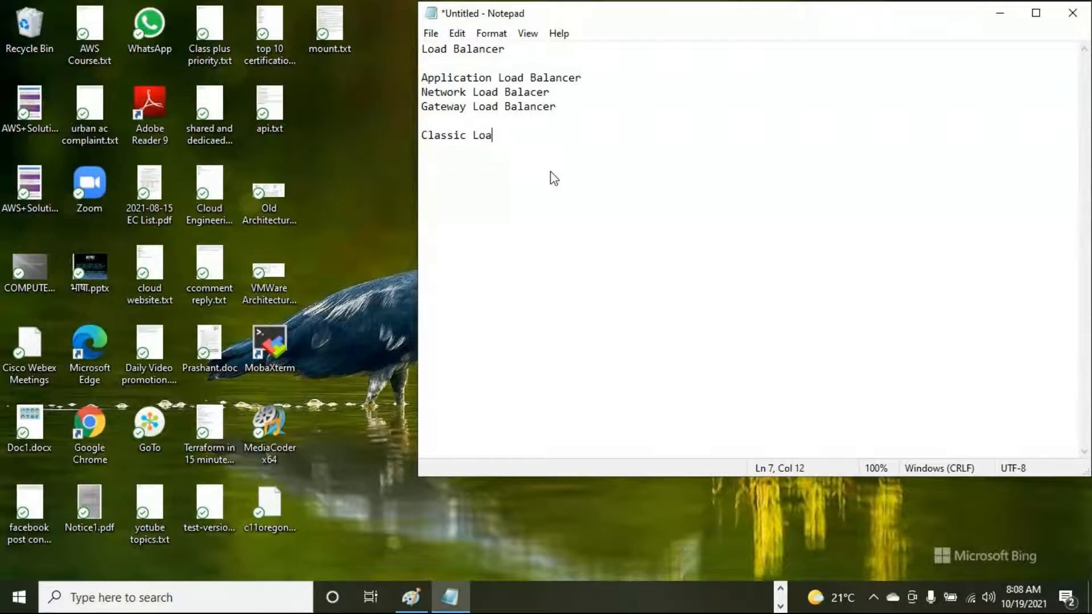
pyautogui.write('d Balancer')
# Append "- http or https, header based options" to the Application Load Balancer line
pyautogui.press('Up')
pyautogui.press('Up')
pyautogui.press('Up')
pyautogui.press('Up')
pyautogui.click(606, 77)
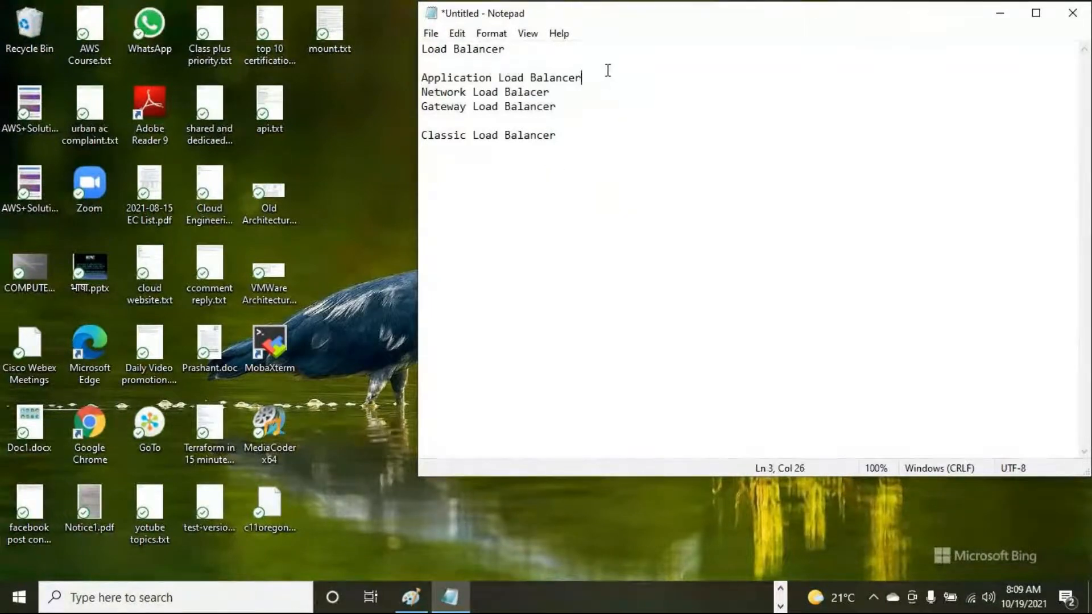
pyautogui.write('- http or https')
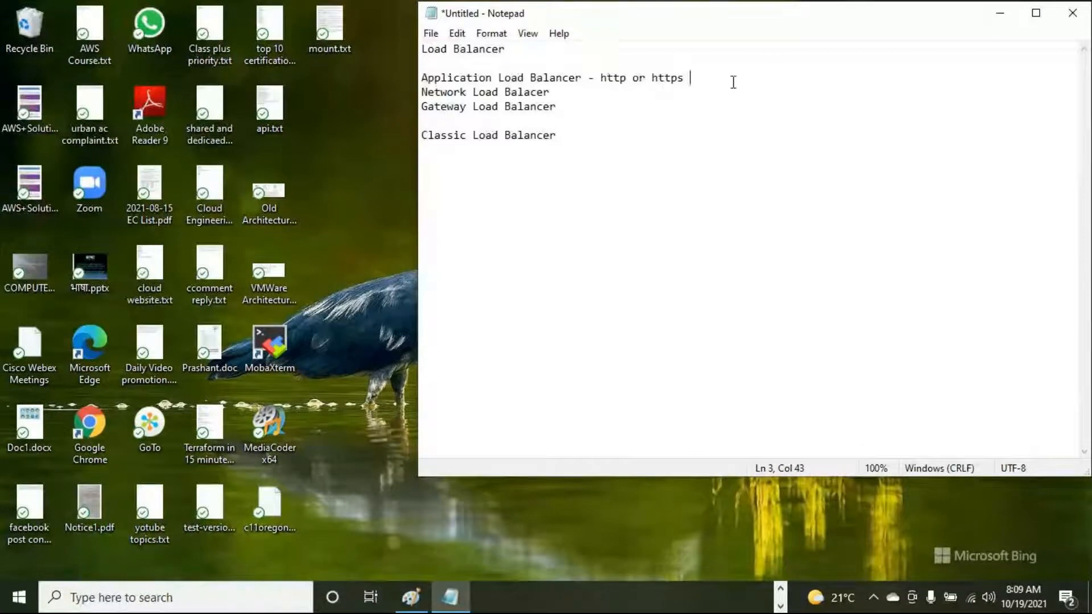
pyautogui.press('BackSpace')
pyautogui.write(',')
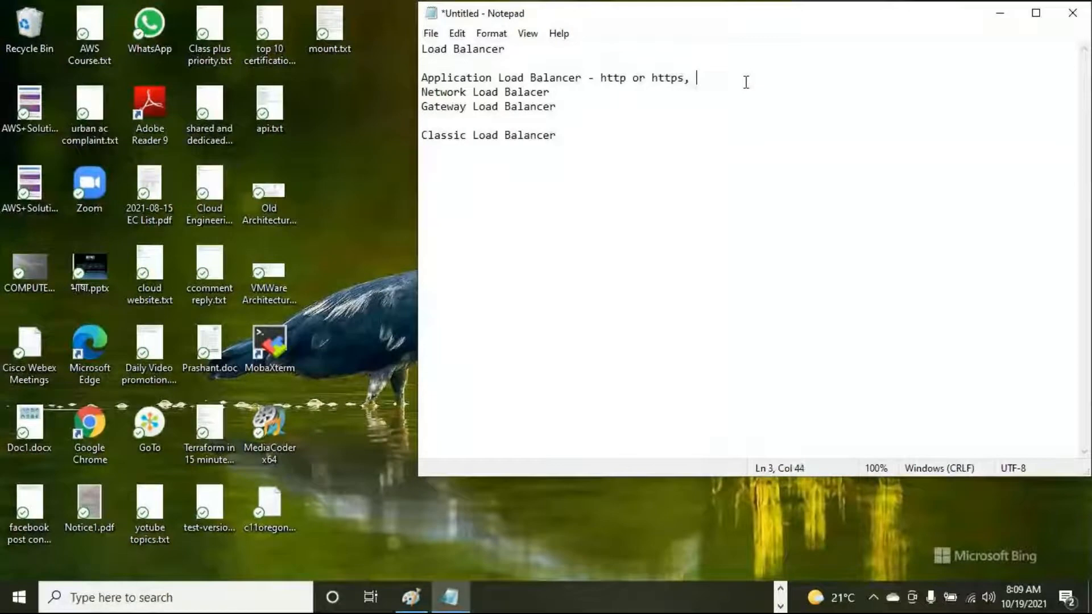
pyautogui.write(' header based')
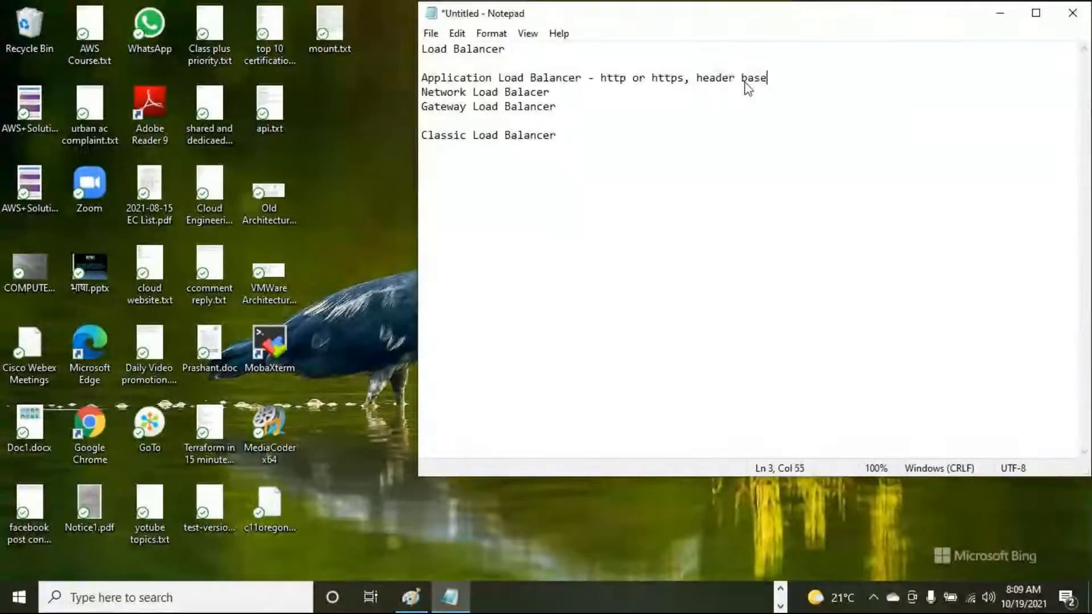
pyautogui.write(' options')
# Switch to Chrome and close its empty window, then close the private Edge window showing Gmail
pyautogui.click(780, 590)
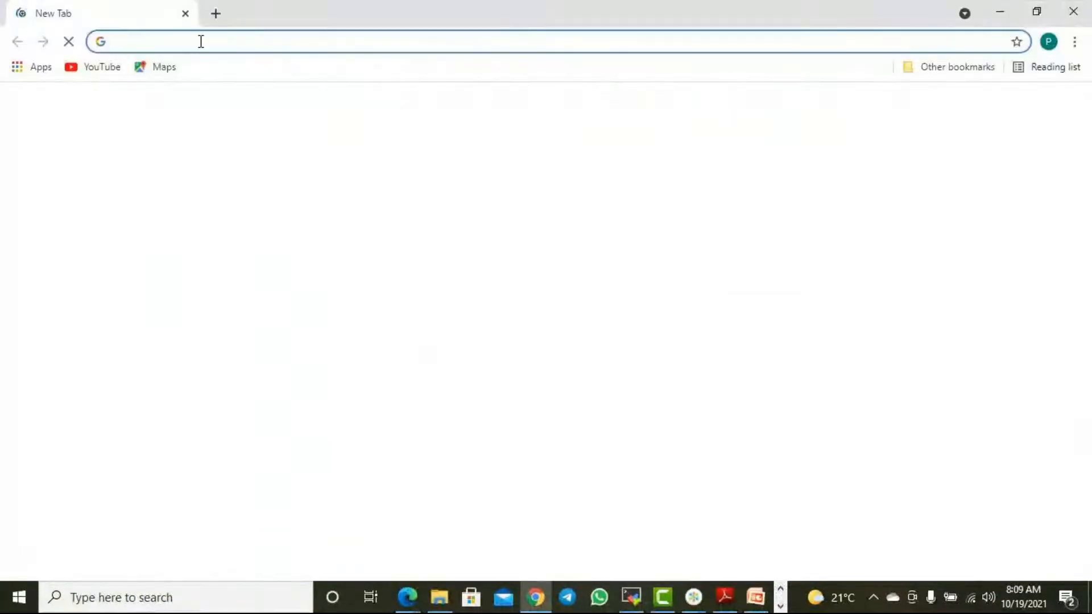
pyautogui.click(200, 42)
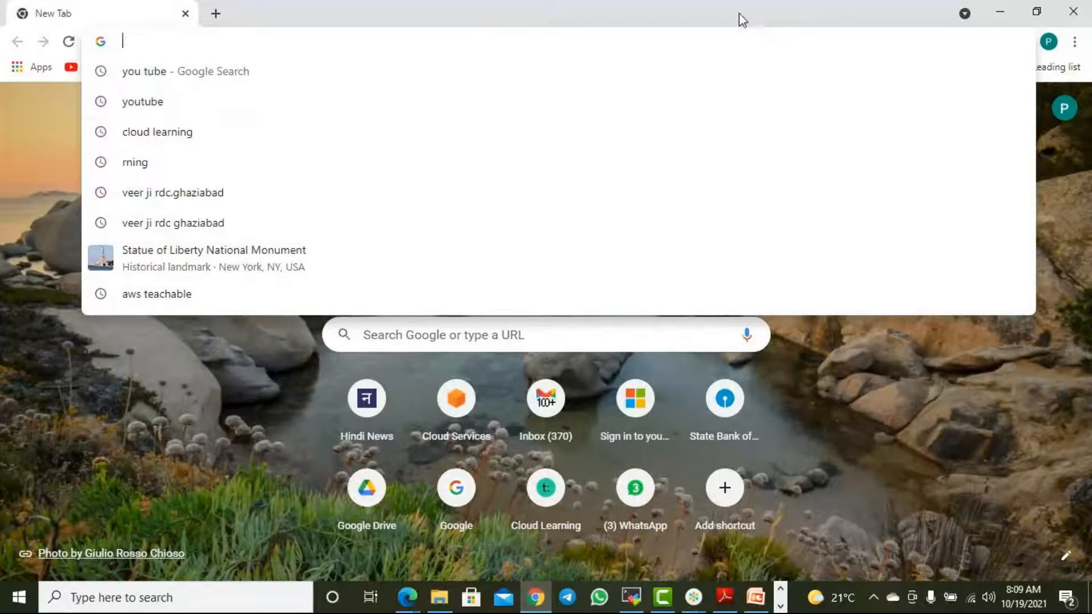
pyautogui.click(1071, 12)
pyautogui.moveTo(407, 597)
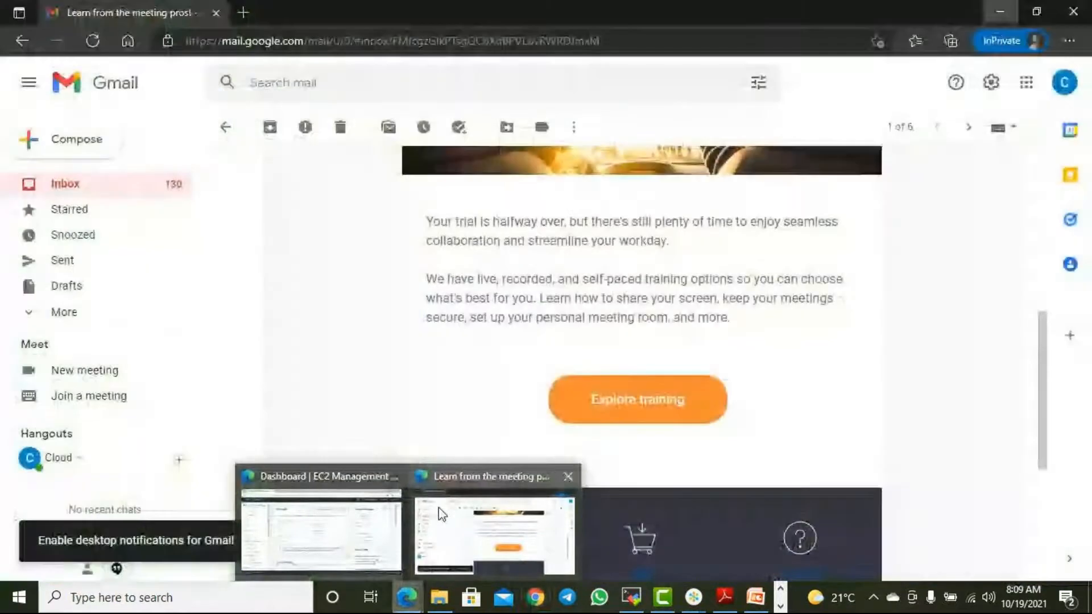
pyautogui.click(435, 512)
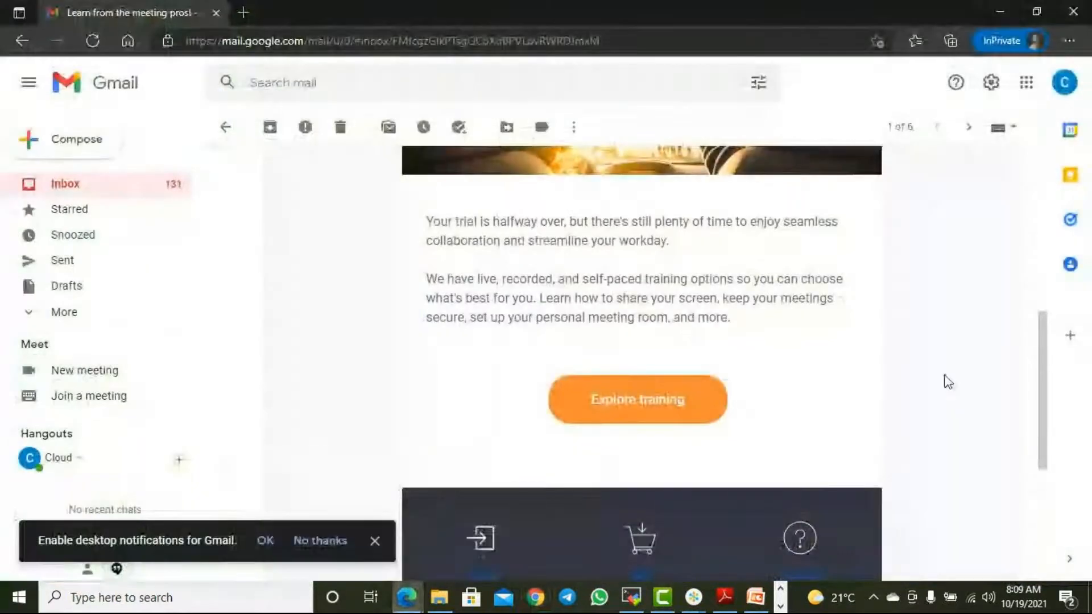
pyautogui.click(1077, 17)
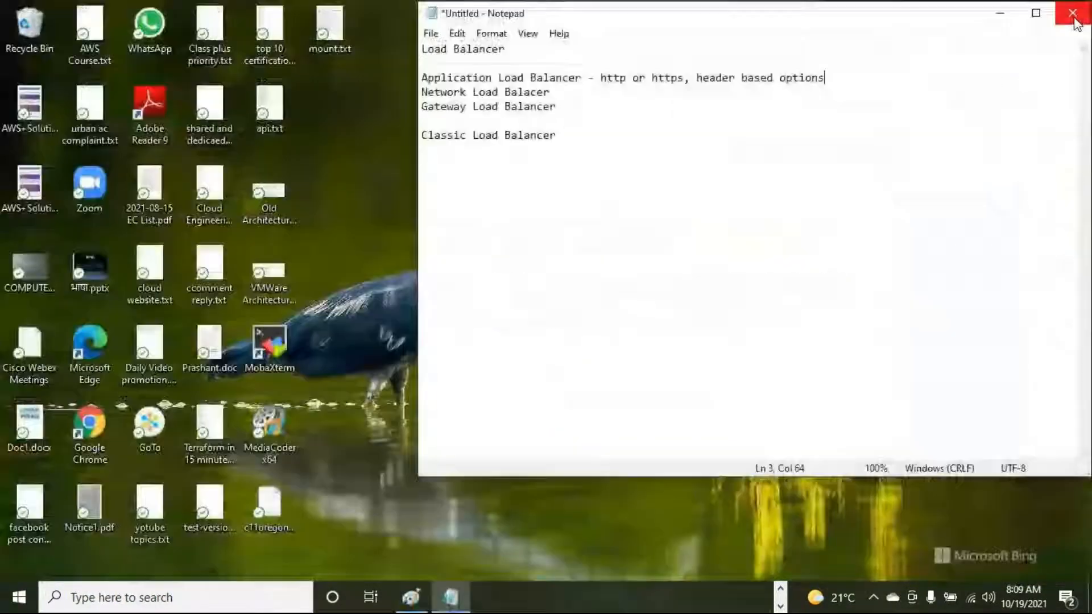
# Switch to the Edge window with the AWS EC2 dashboard
pyautogui.click(780, 590)
pyautogui.click(408, 596)
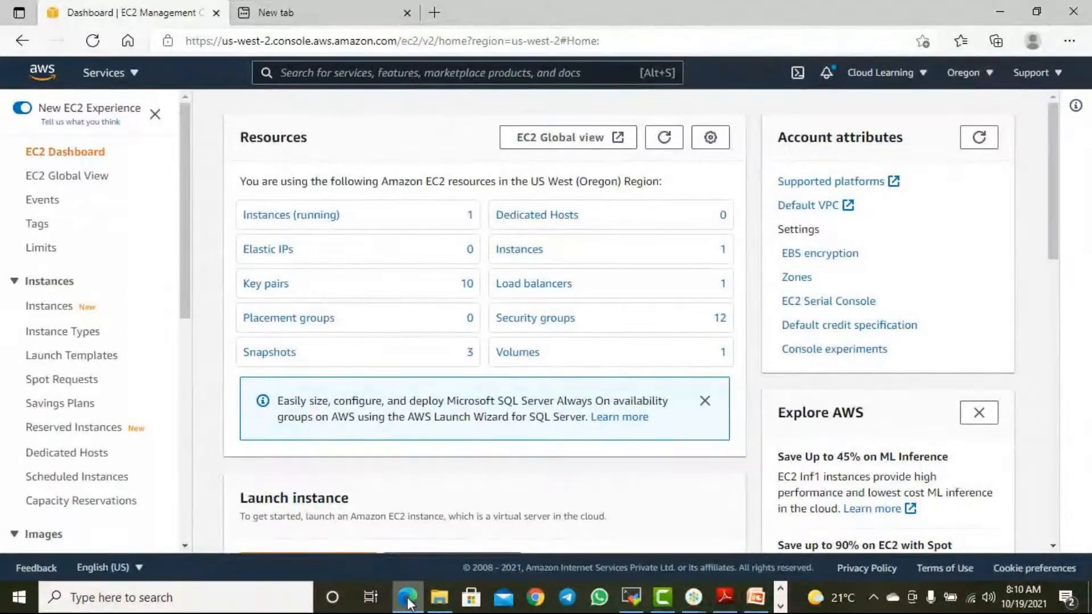
pyautogui.moveTo(407, 602)
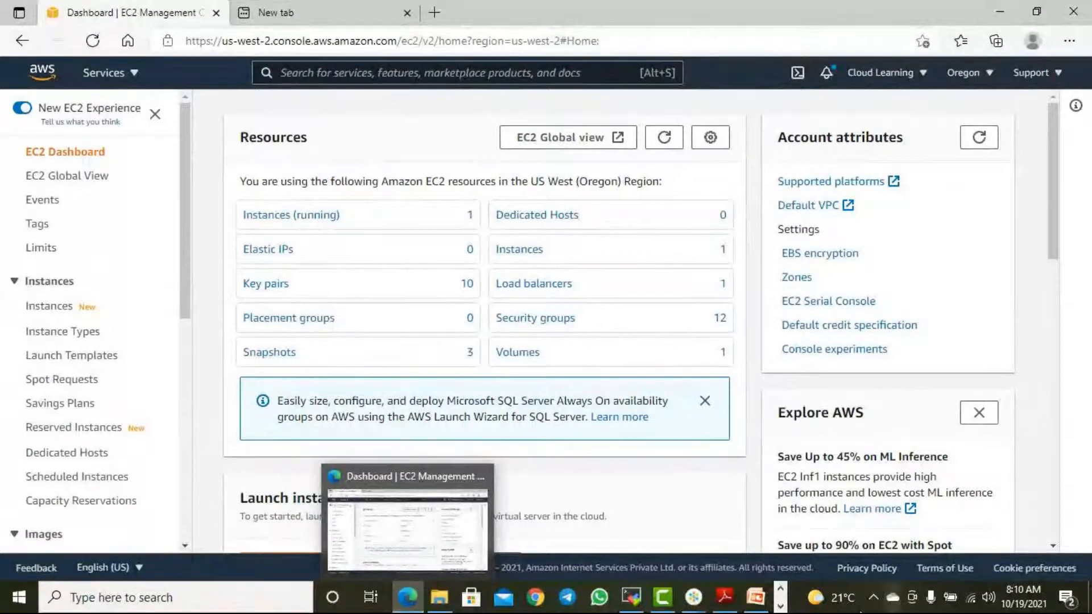
# Return to the Notepad note and extend the Application Load Balancer line with ", slow compare to Network load balancer"
pyautogui.click(781, 606)
pyautogui.click(449, 598)
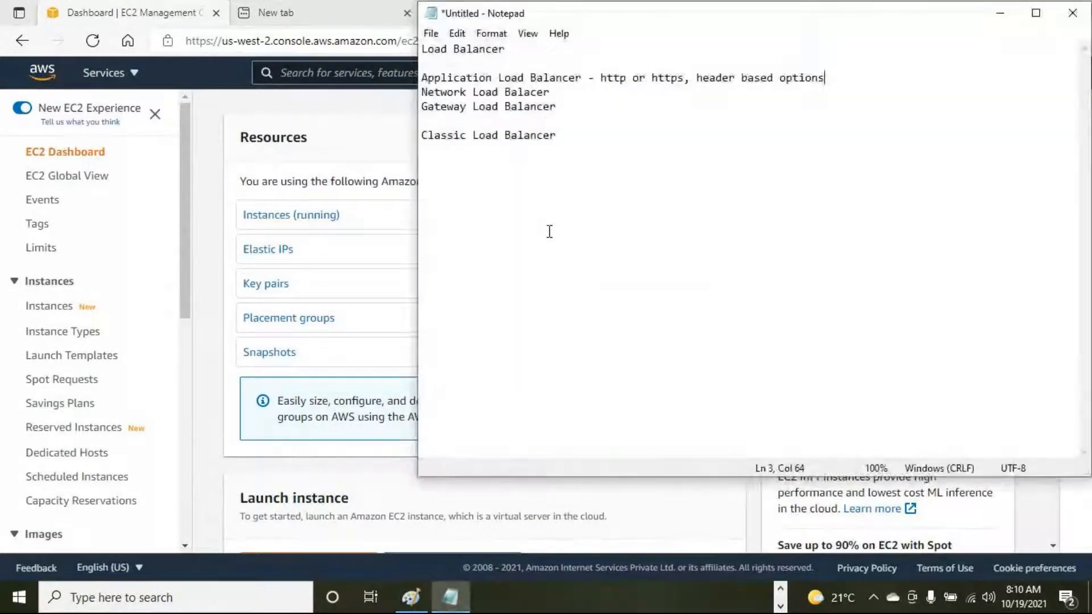
pyautogui.write(', ')
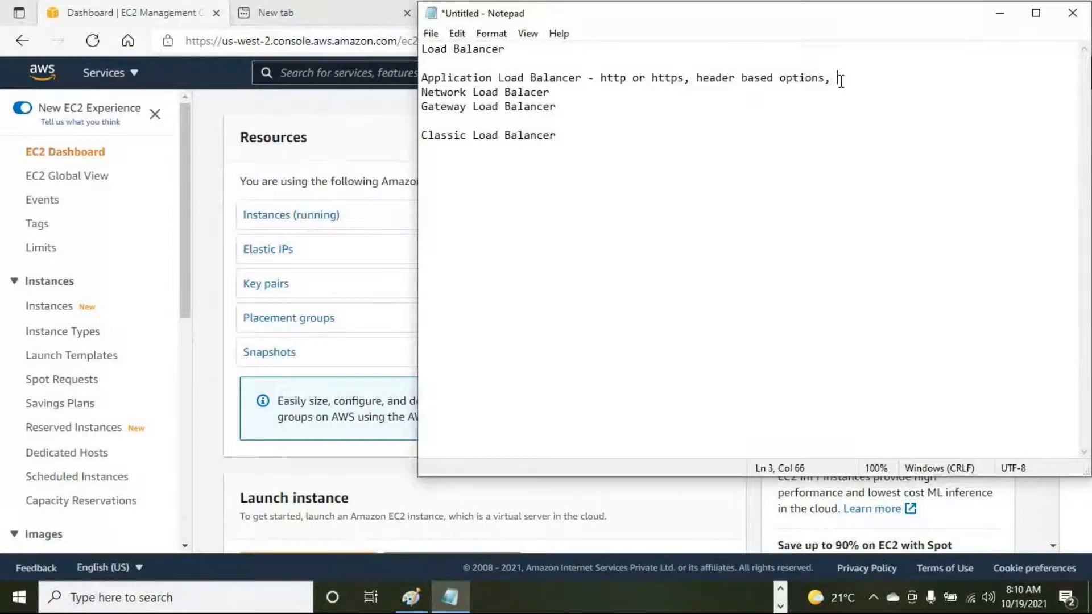
pyautogui.write('slow compare to Network load balancer')
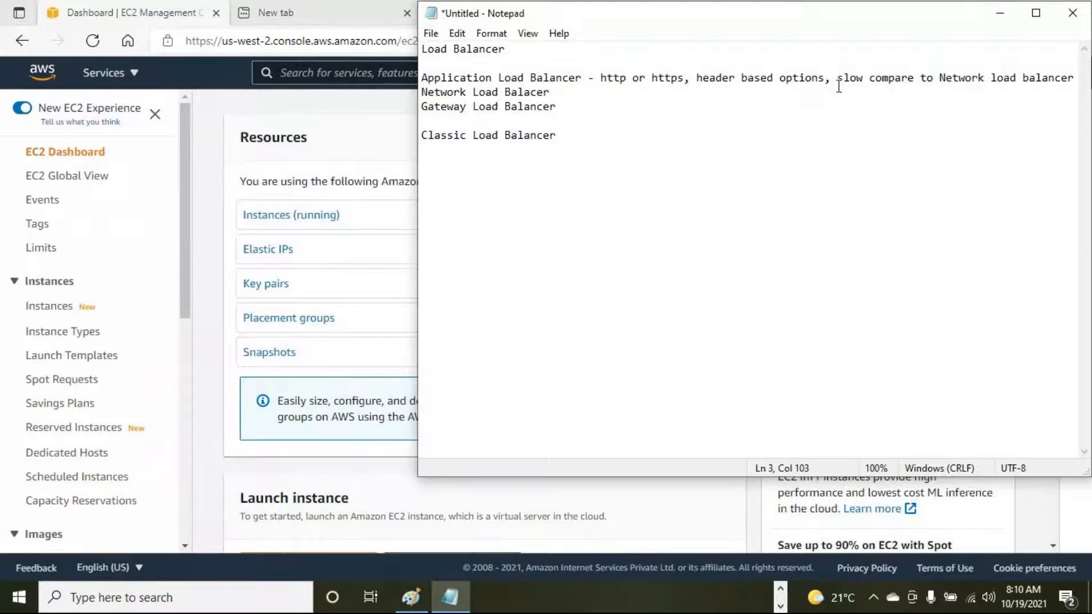
# Review the load balancer diagram in Paint, then highlight the "http or https" and "Application Load Balancer" text in the note
pyautogui.click(411, 596)
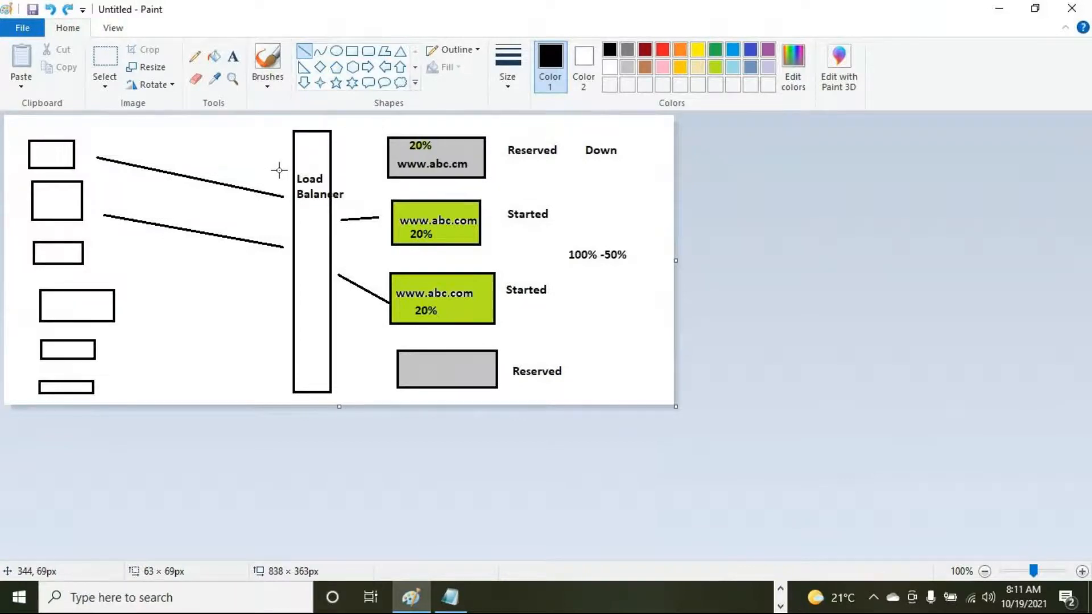
pyautogui.click(996, 12)
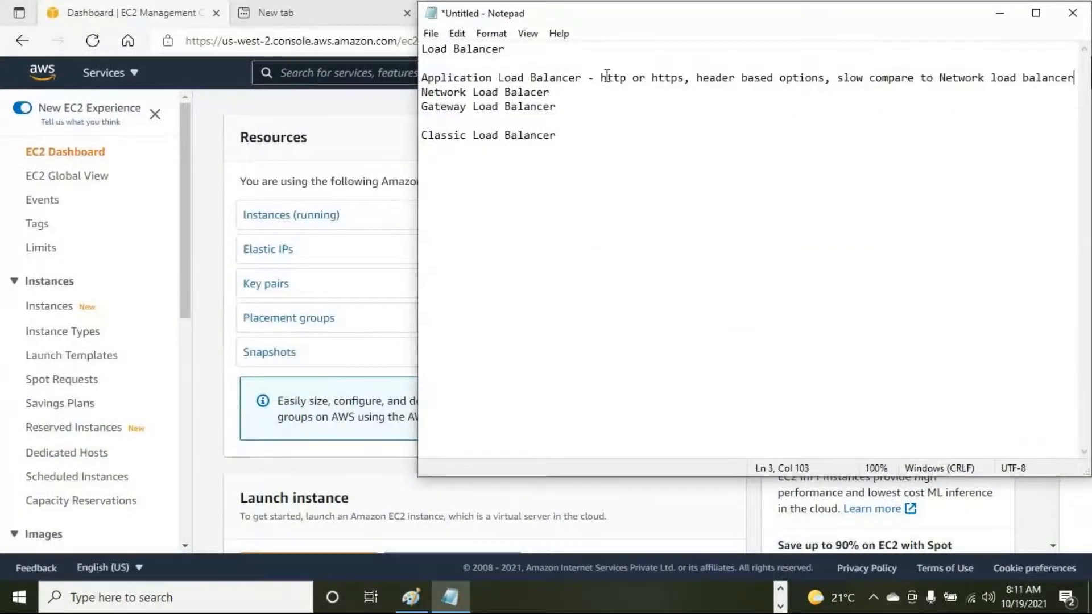
pyautogui.moveTo(607, 78); pyautogui.dragTo(682, 77)
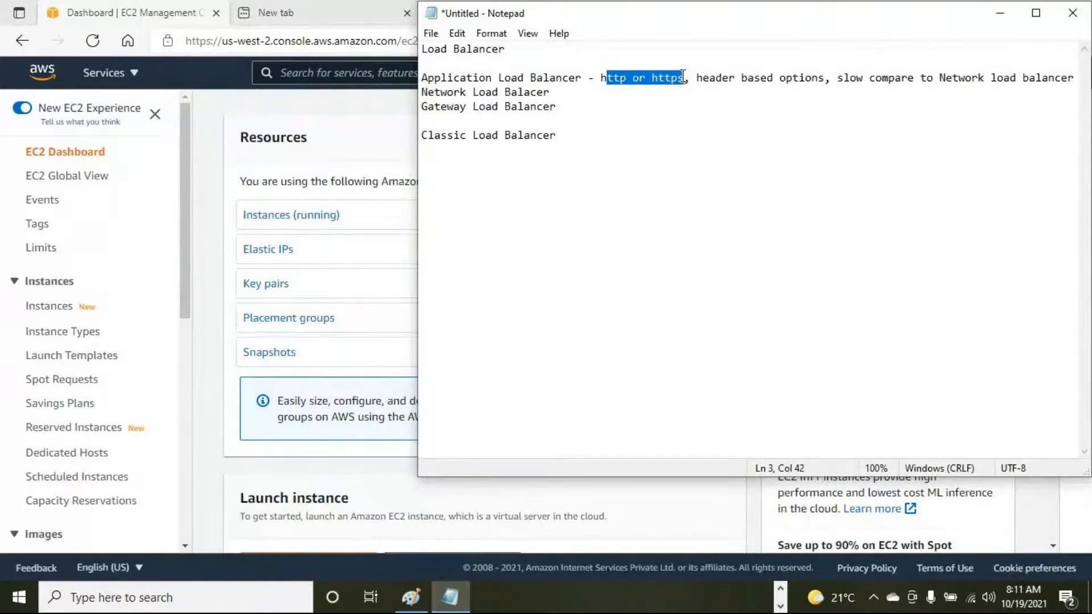
pyautogui.click(711, 92)
pyautogui.moveTo(607, 77); pyautogui.dragTo(718, 74)
pyautogui.moveTo(469, 78); pyautogui.dragTo(591, 75)
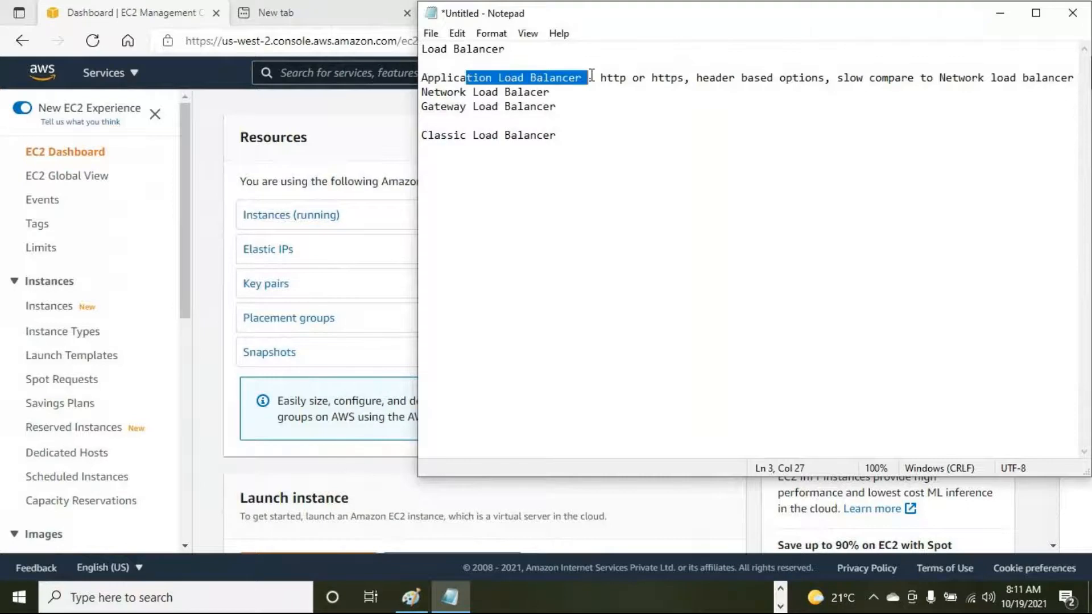
# Append "- High Speed request manage" to the Network Load Balacer line, consulting the Paint diagram in between
pyautogui.click(527, 95)
pyautogui.click(559, 93)
pyautogui.write('-')
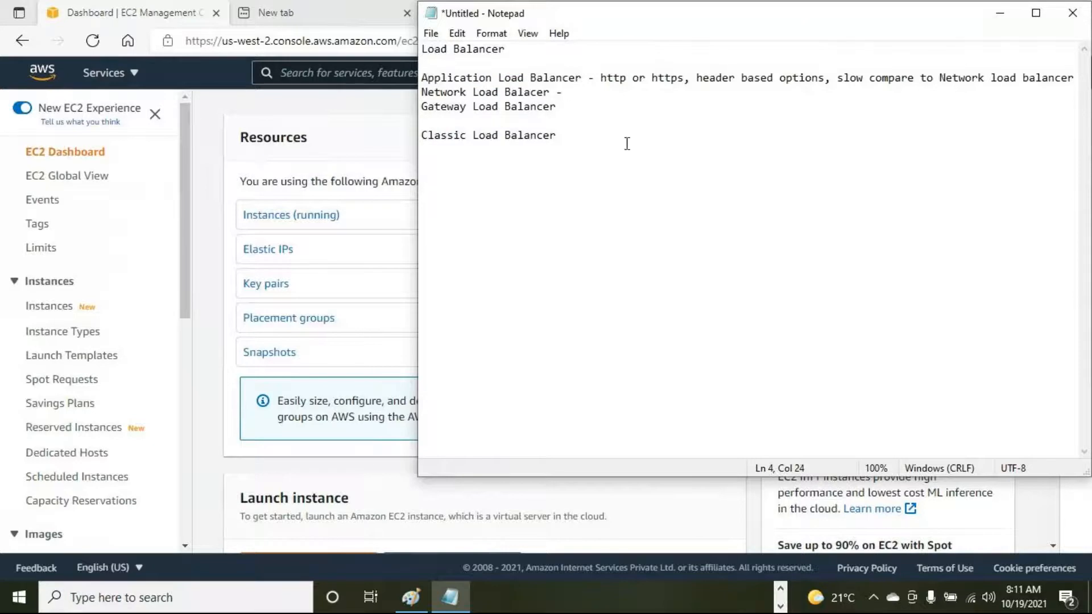
pyautogui.click(414, 599)
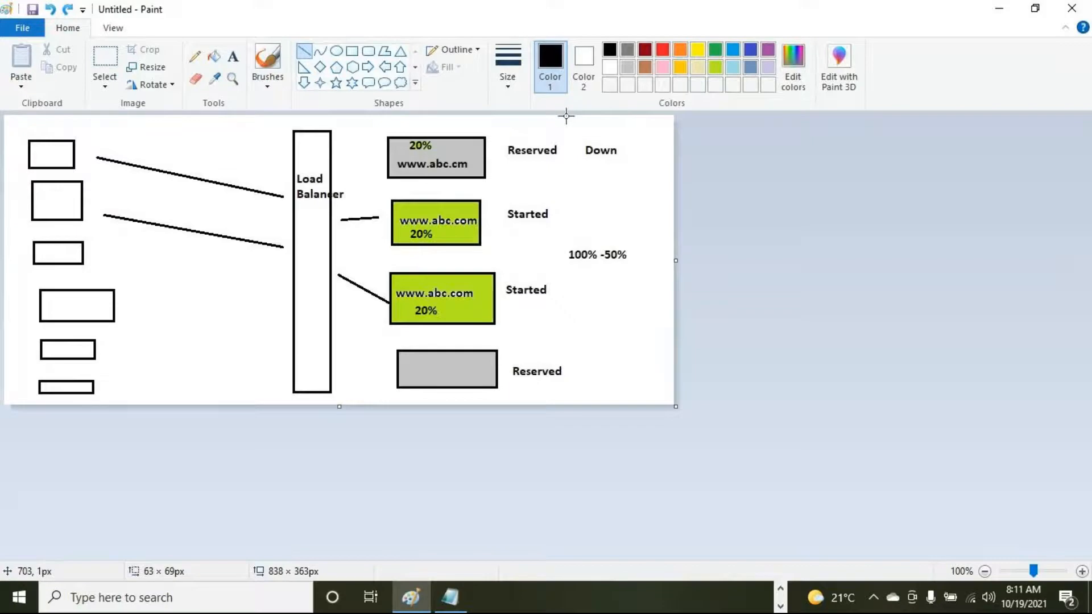
pyautogui.click(1000, 8)
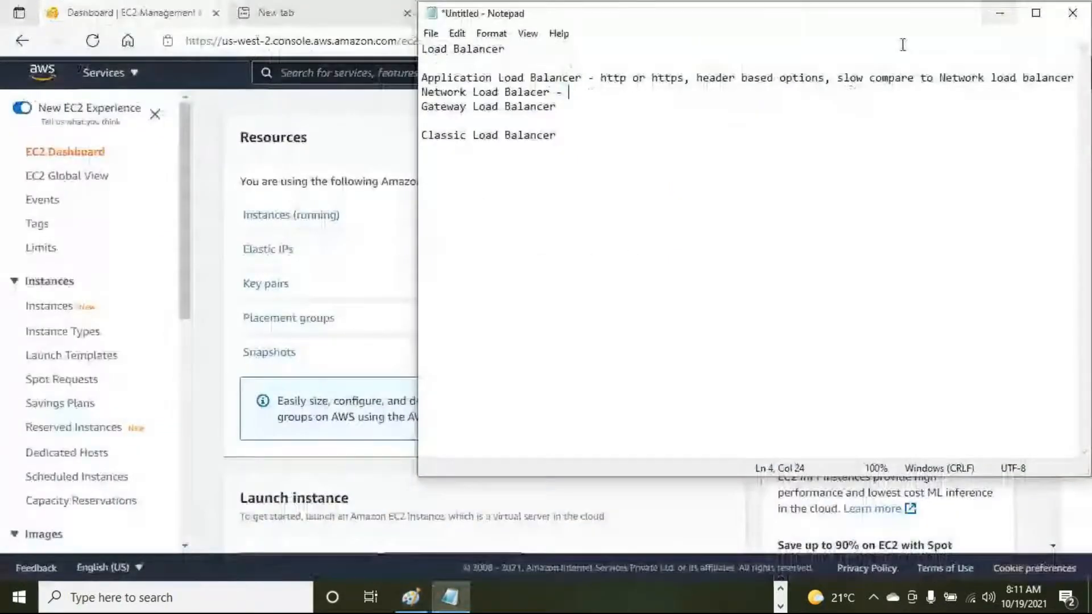
pyautogui.write('High Speed ')
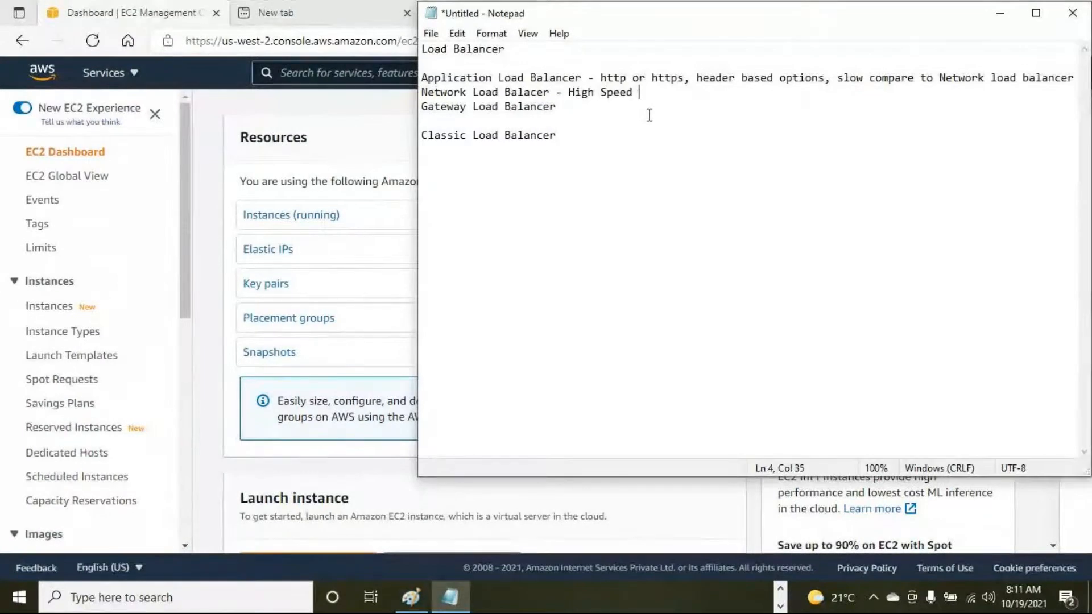
pyautogui.write('request manage')
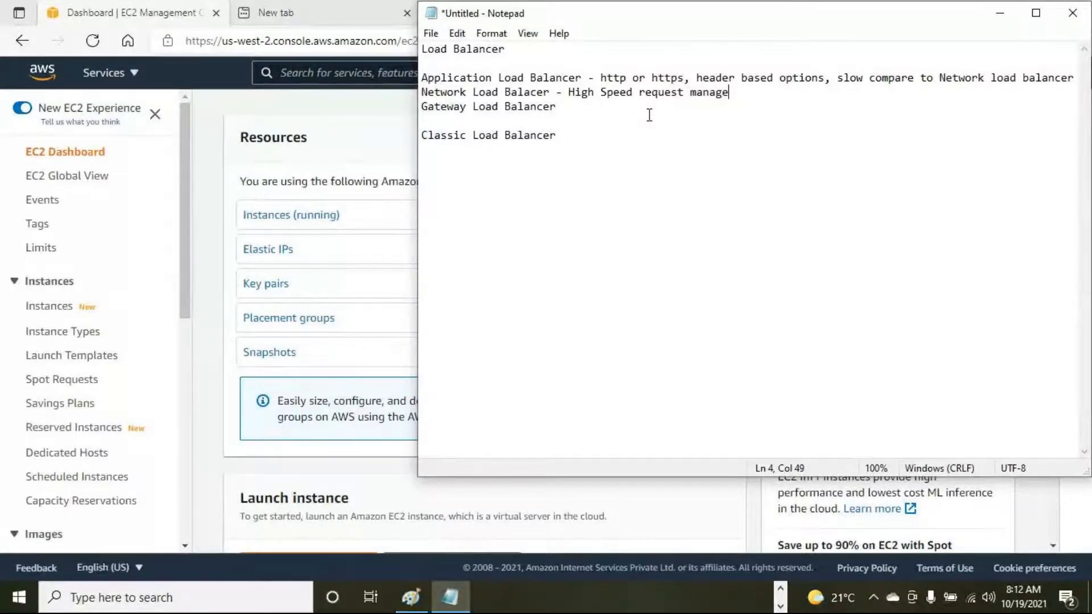
# Append "- On Prem" to the Gateway Load Balancer line and a dash to the Classic Load Balancer line
pyautogui.click(563, 102)
pyautogui.write('- On Prem')
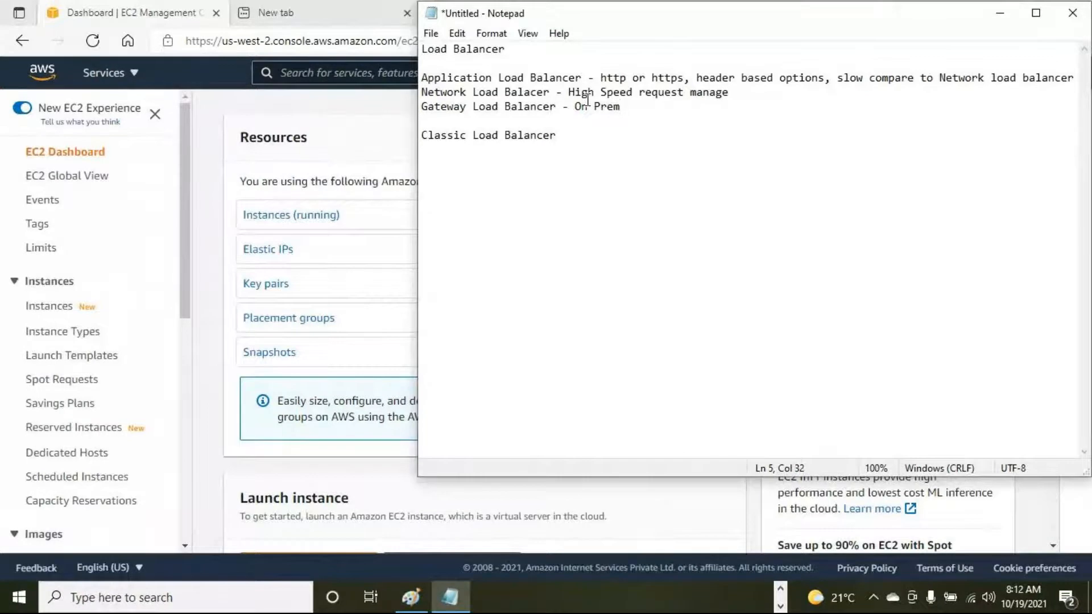
pyautogui.moveTo(655, 105); pyautogui.dragTo(422, 106)
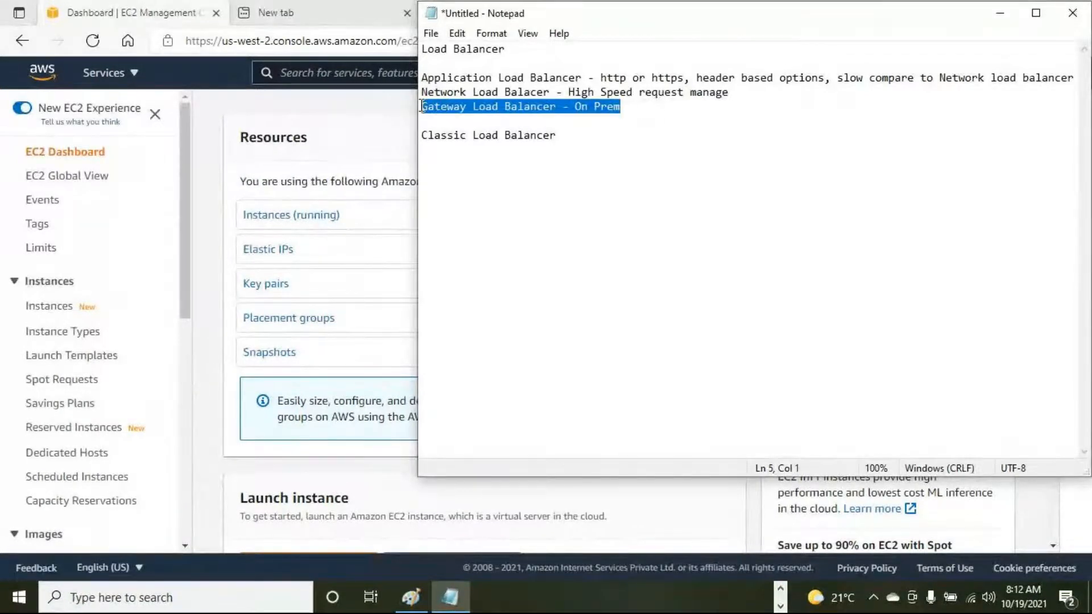
pyautogui.click(582, 148)
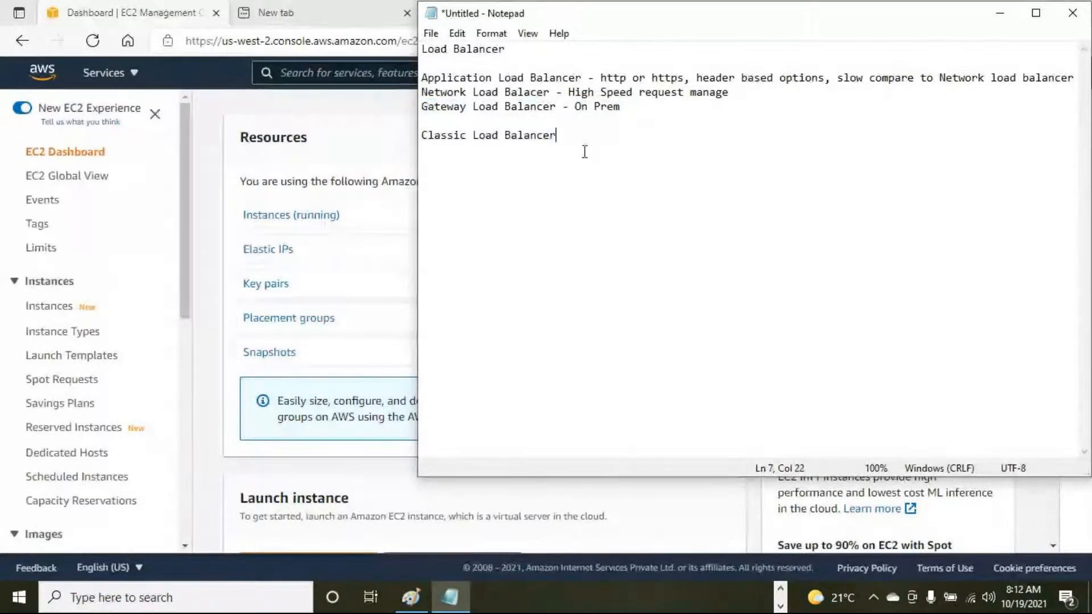
pyautogui.write('-')
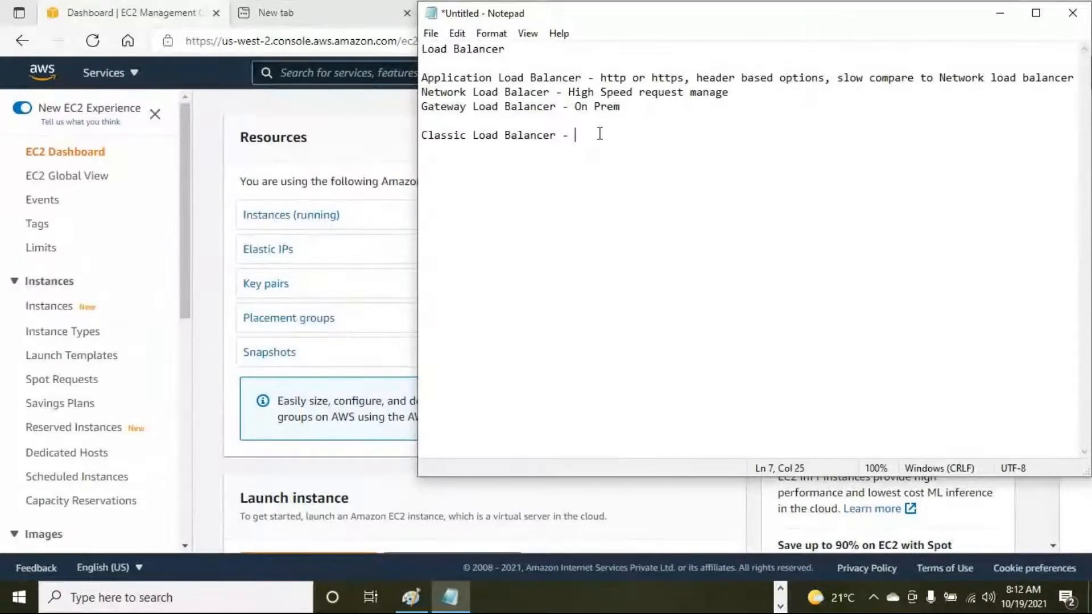
# Highlight the Application, Network and Classic Load Balancer entries in turn to compare them
pyautogui.moveTo(486, 90); pyautogui.dragTo(450, 77)
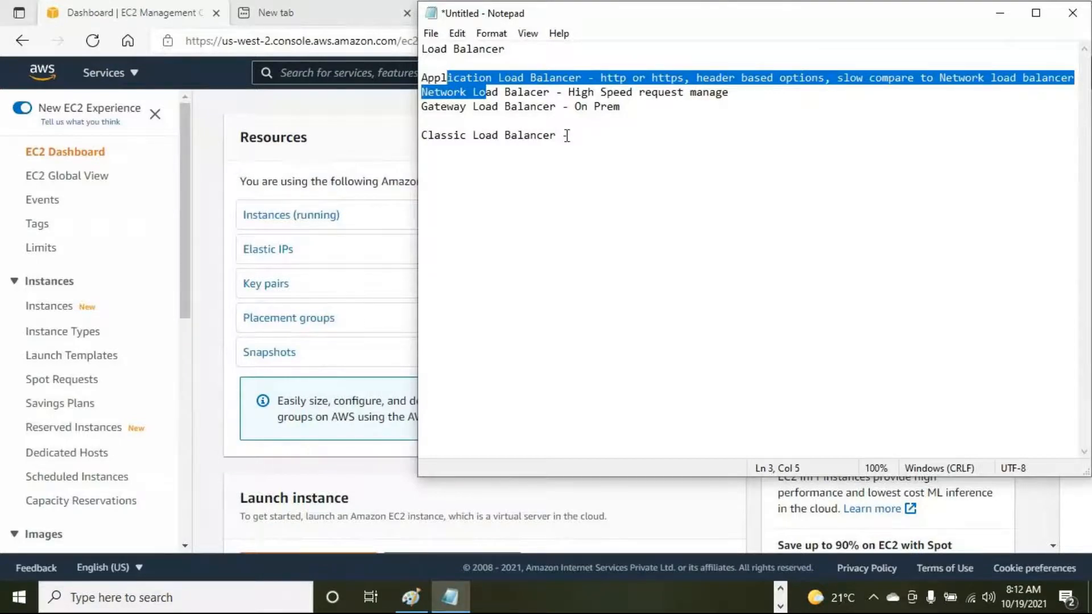
pyautogui.moveTo(569, 137); pyautogui.dragTo(580, 137)
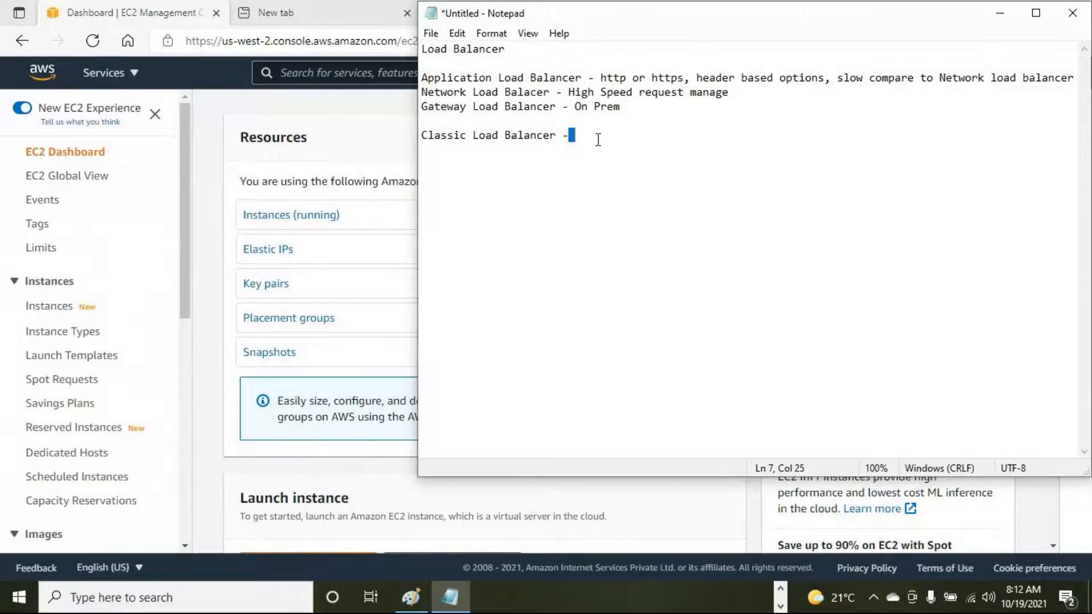
pyautogui.click(654, 144)
pyautogui.moveTo(578, 74); pyautogui.dragTo(409, 84)
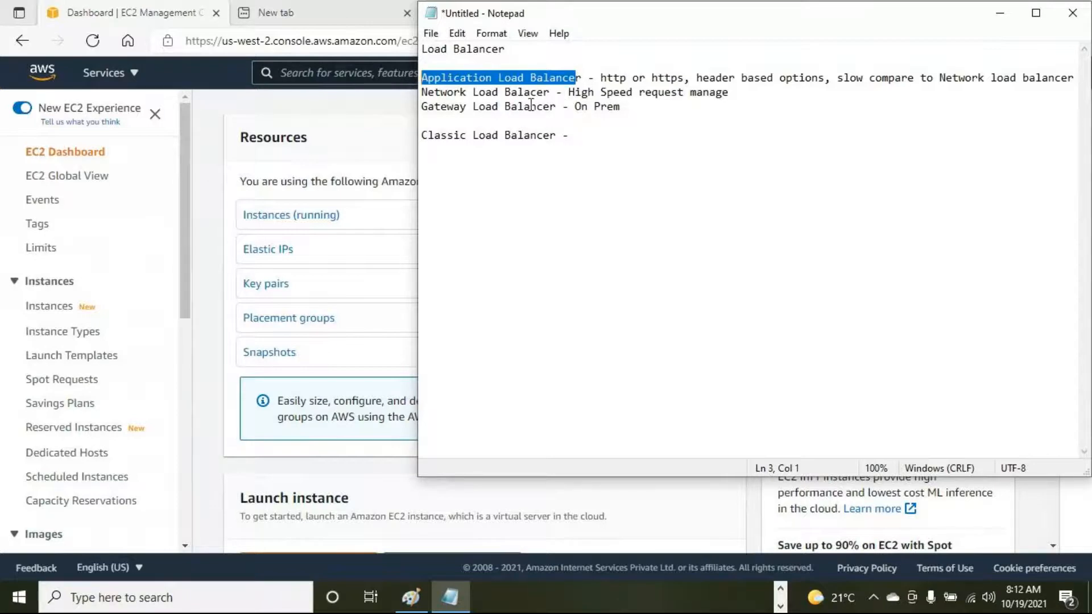
pyautogui.moveTo(551, 94); pyautogui.dragTo(428, 96)
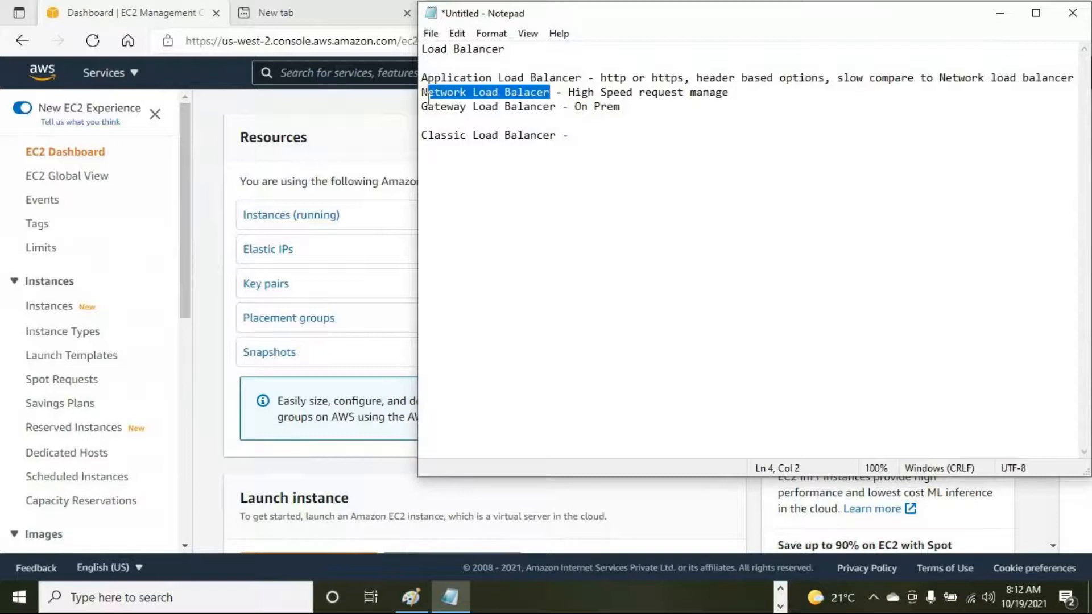
pyautogui.moveTo(563, 135); pyautogui.dragTo(455, 136)
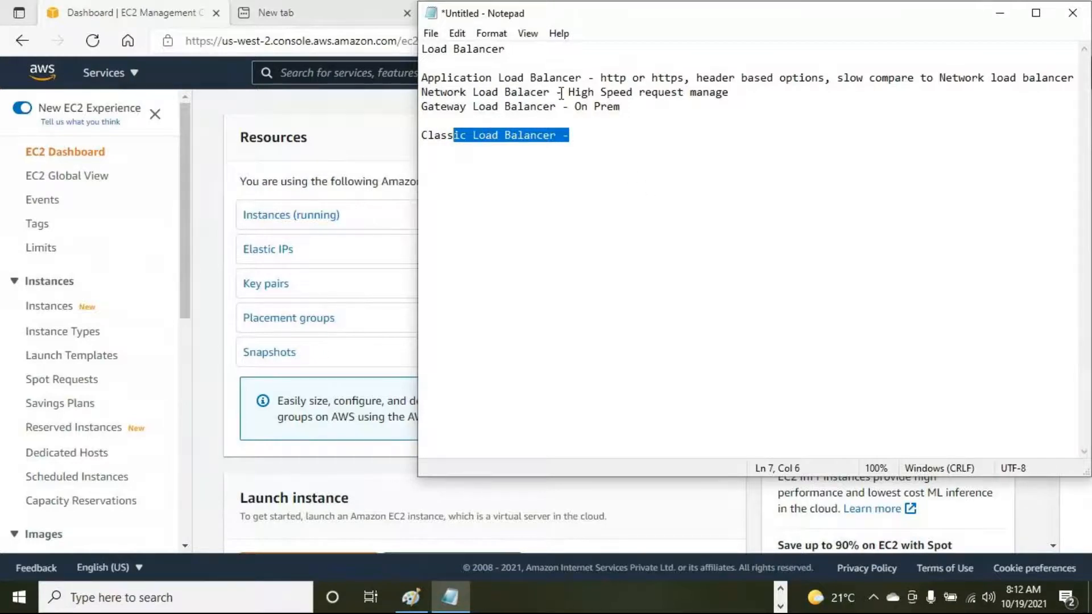
pyautogui.moveTo(557, 92); pyautogui.dragTo(418, 92)
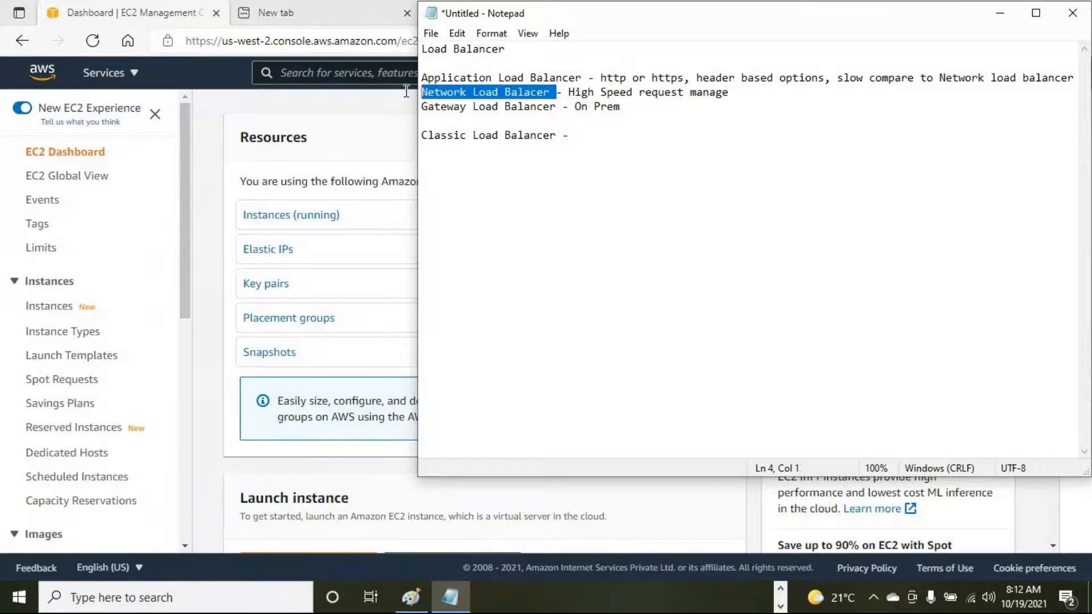
# Highlight the Network and Classic Load Balancer lines, and the three newer load balancer entries together, to compare them in the note
pyautogui.moveTo(582, 92); pyautogui.dragTo(442, 93)
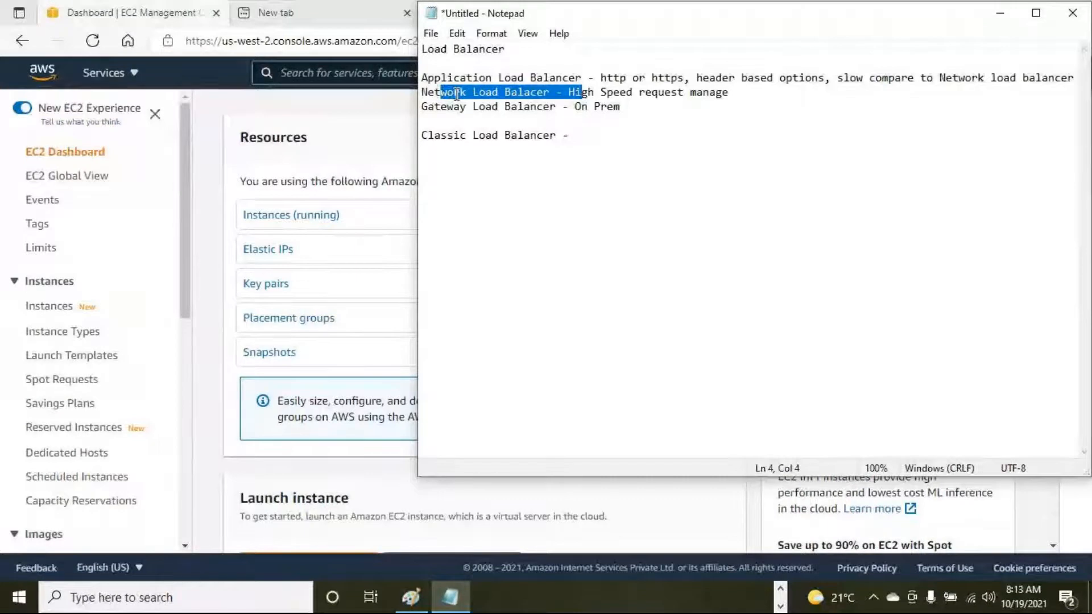
pyautogui.moveTo(567, 136); pyautogui.dragTo(420, 133)
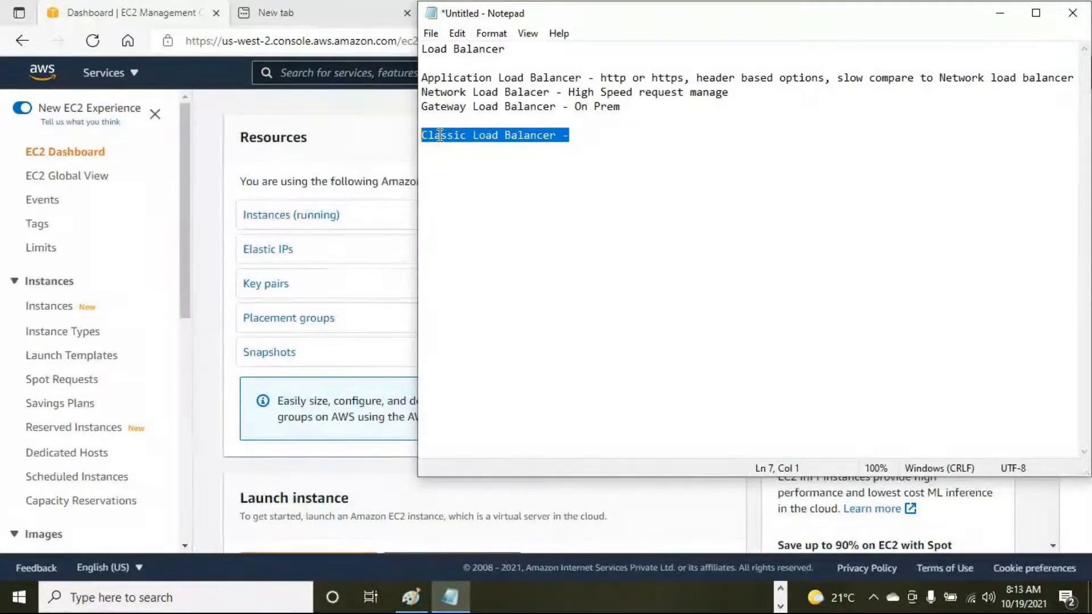
pyautogui.click(921, 214)
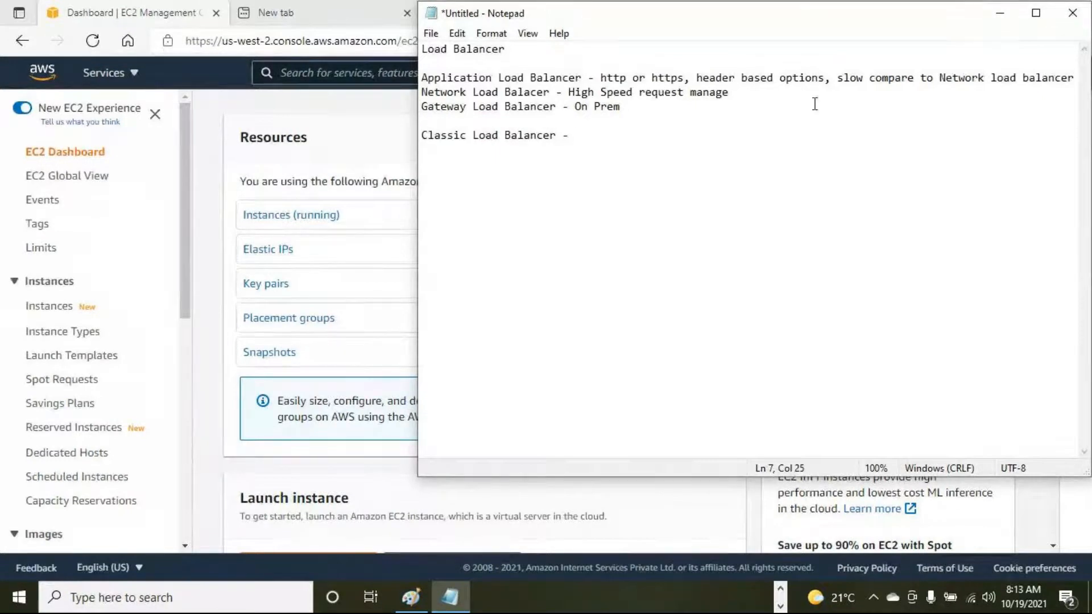
pyautogui.moveTo(573, 140); pyautogui.dragTo(403, 125)
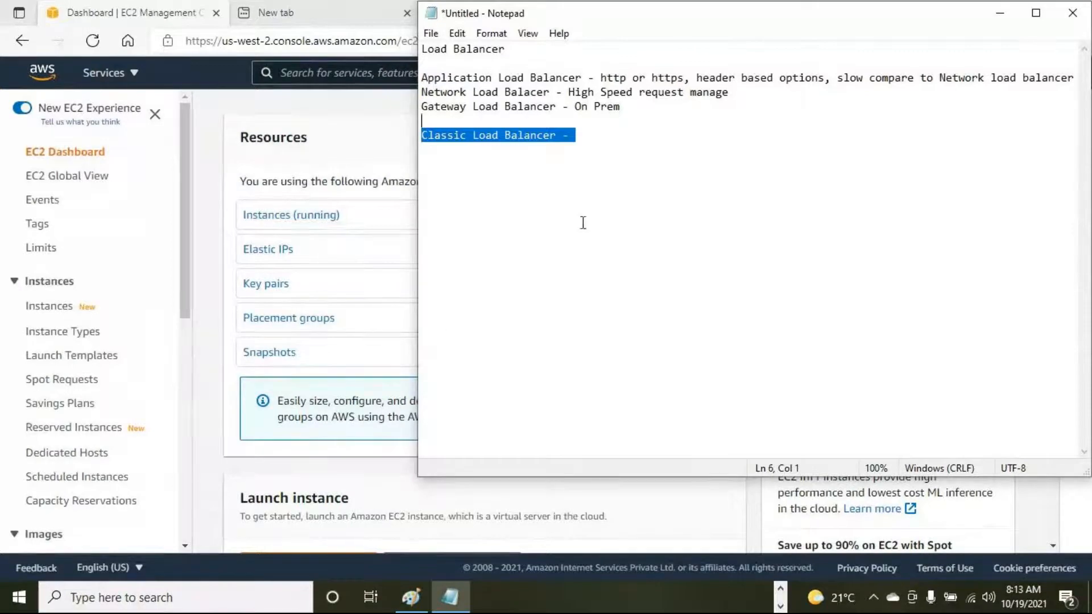
pyautogui.click(601, 146)
pyautogui.moveTo(634, 112); pyautogui.dragTo(421, 79)
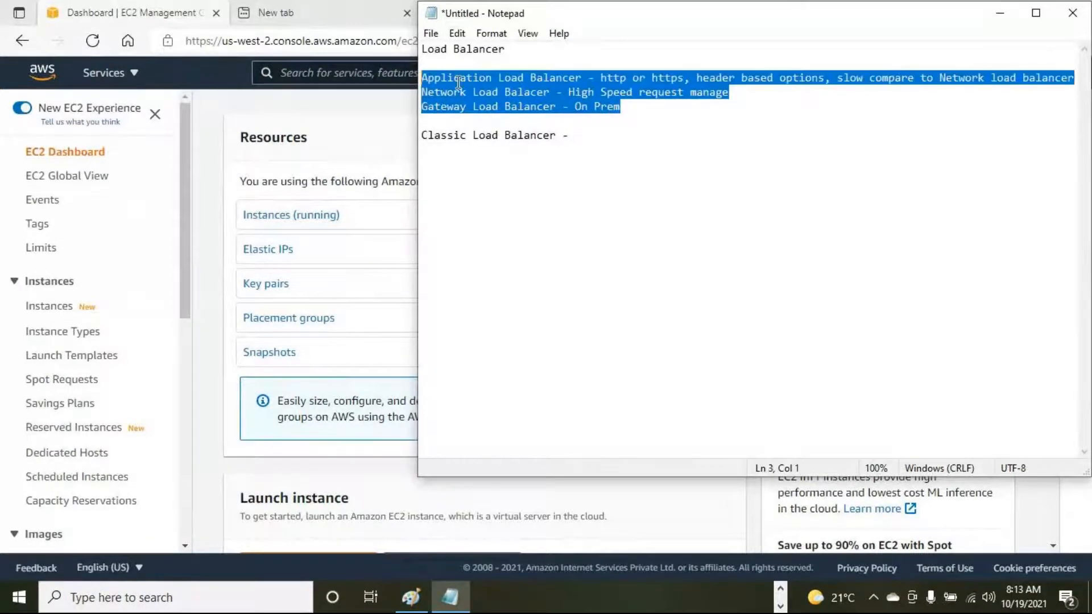
# Switch from the note to the EC2 console and display the Ansible Control Node instance's details in the instances list
pyautogui.click(1000, 12)
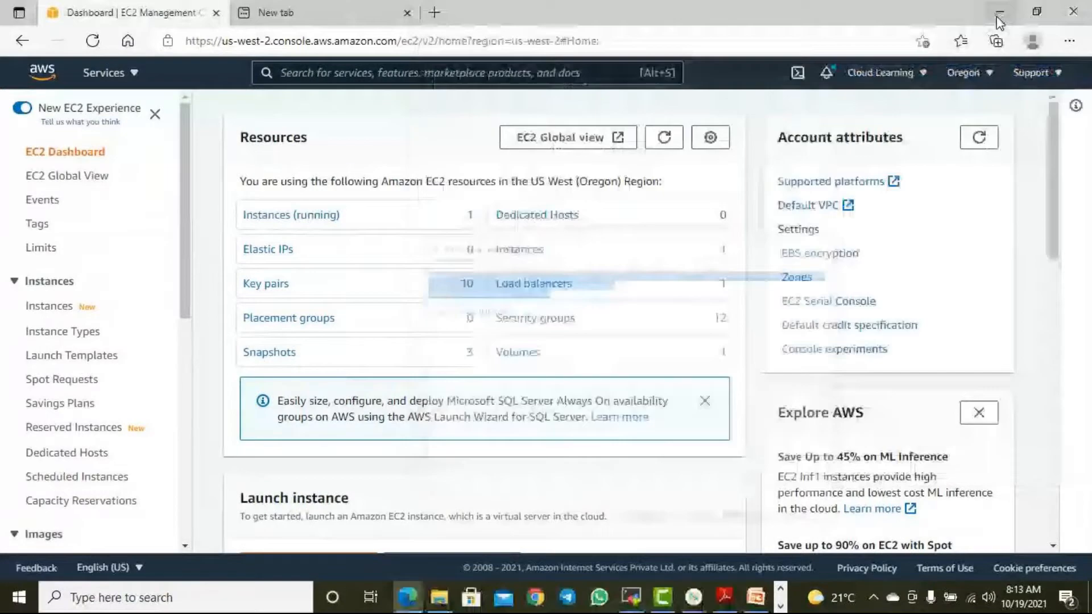
pyautogui.scroll(-3, 68, 256)
pyautogui.scroll(3, 69, 256)
pyautogui.click(43, 309)
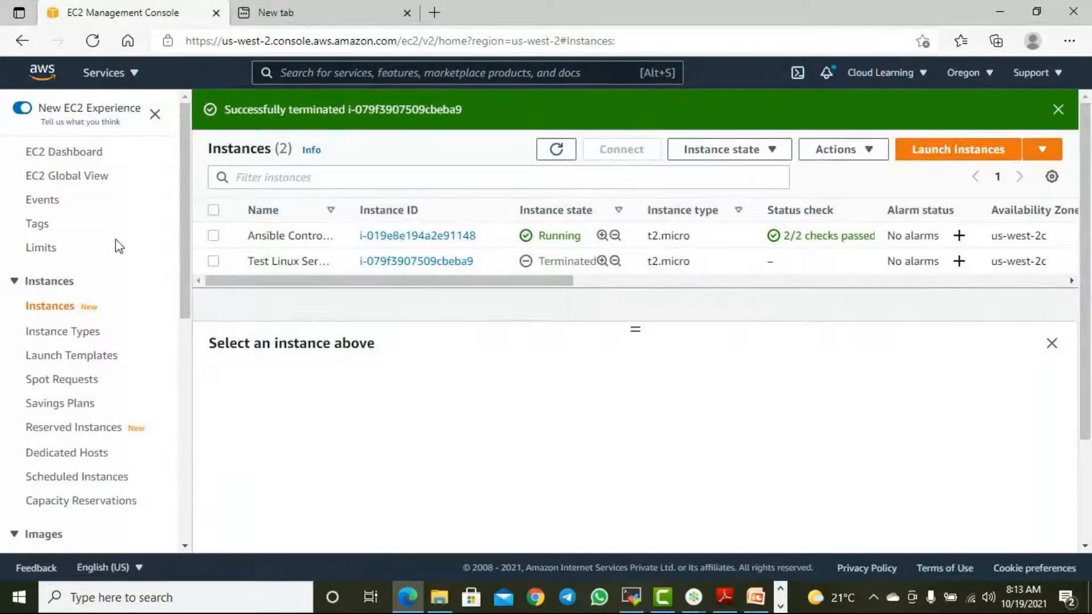
pyautogui.click(214, 236)
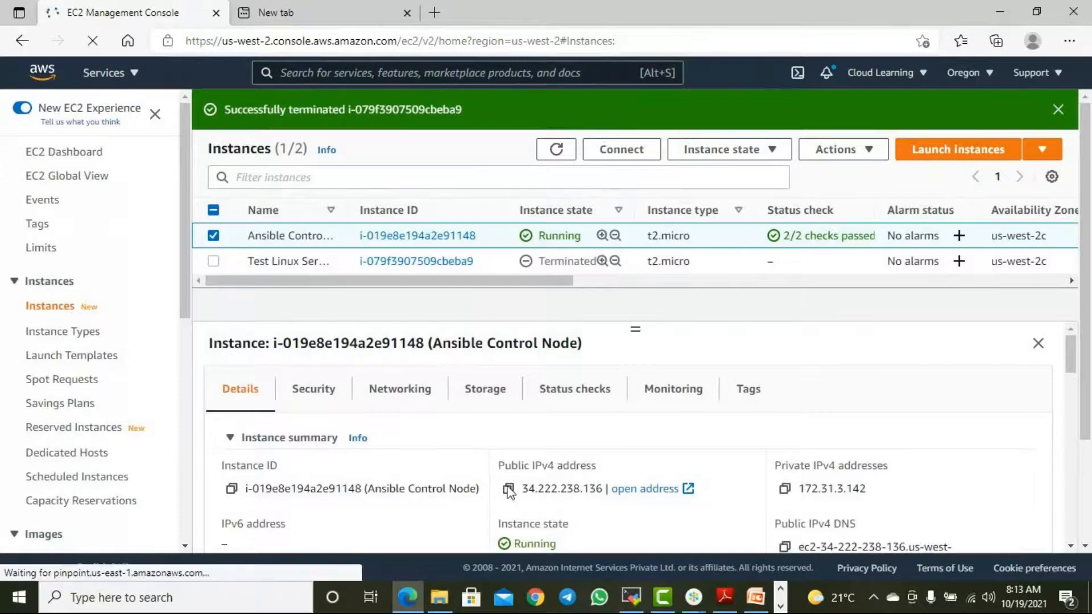
# Copy the Ansible Control Node's public IPv4 address and load it in the second browser tab
pyautogui.click(333, 16)
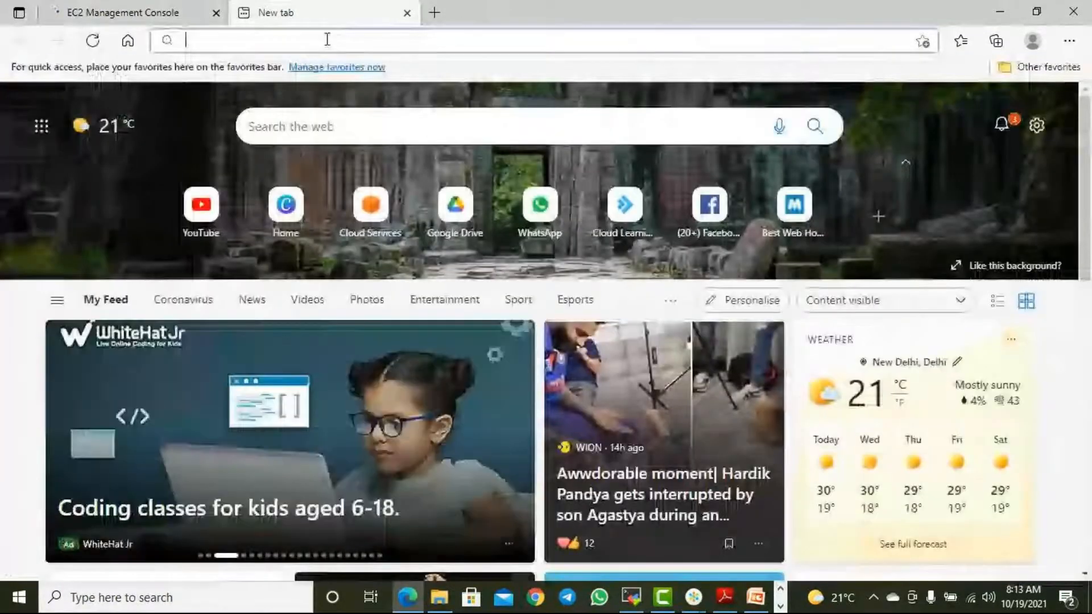
pyautogui.click(327, 39)
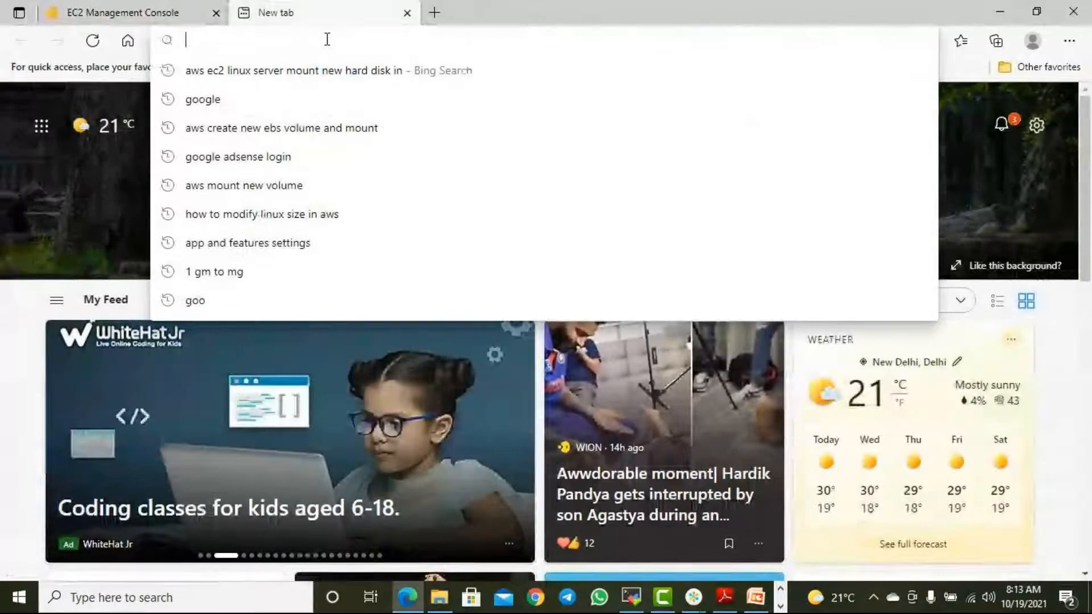
pyautogui.click(99, 14)
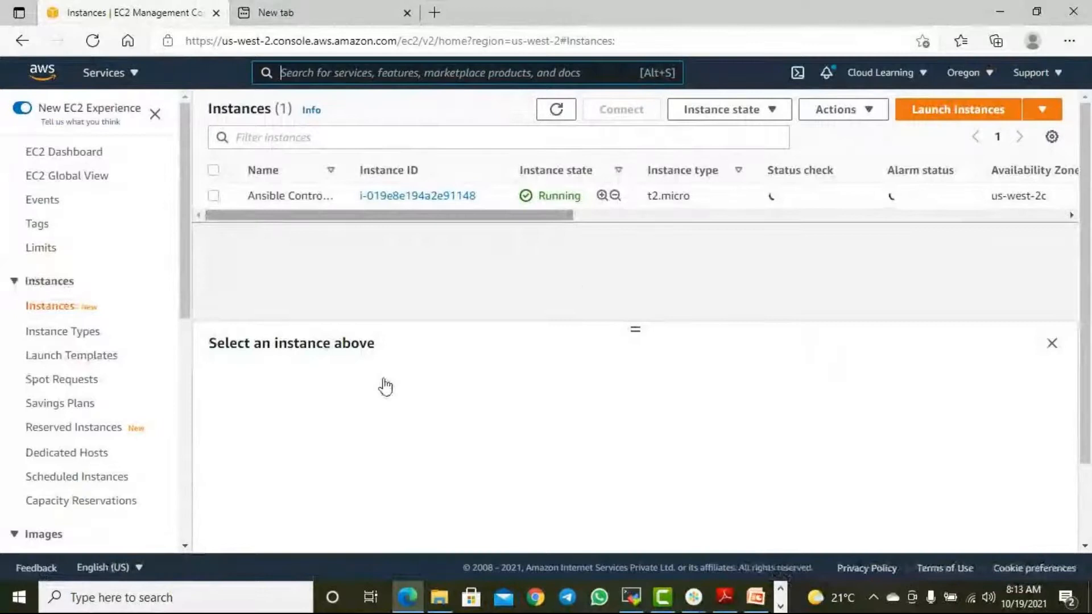
pyautogui.click(347, 195)
pyautogui.click(508, 488)
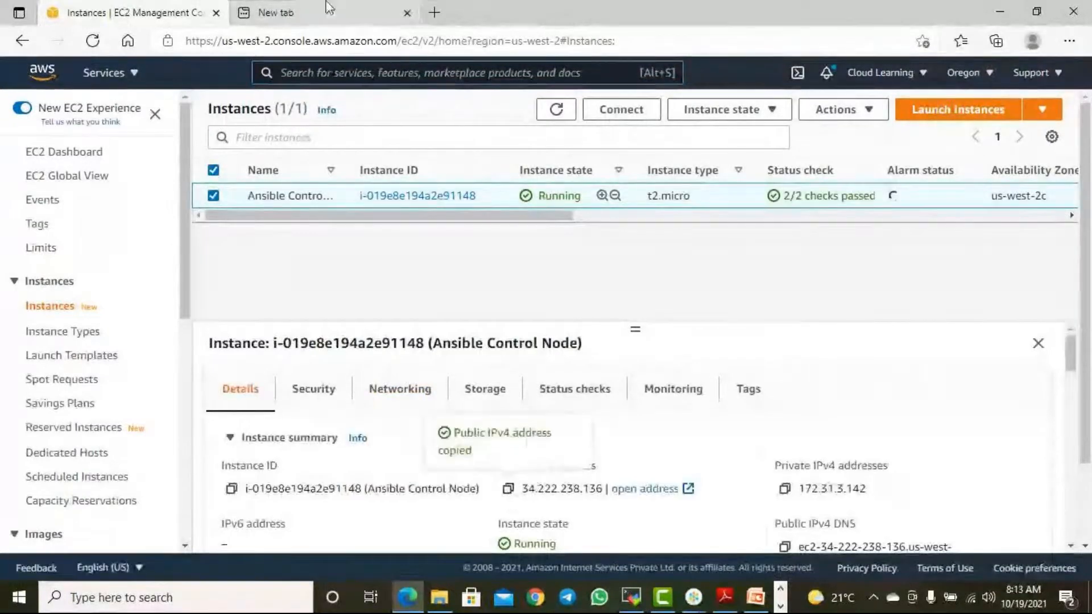
pyautogui.click(327, 12)
pyautogui.click(312, 38)
pyautogui.hotkey('ctrl', 'v')
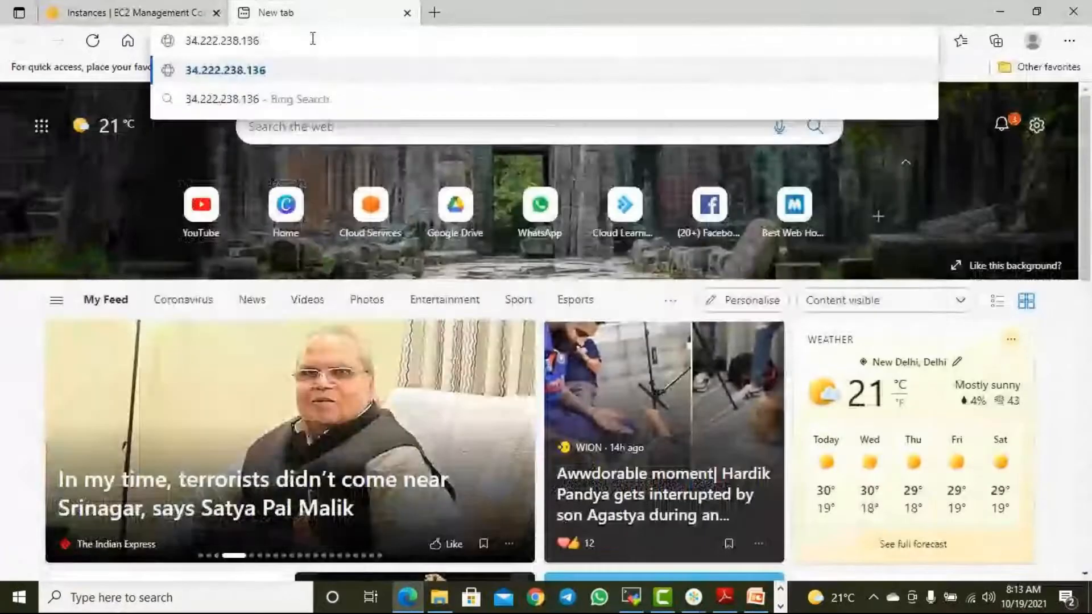
pyautogui.press('Return')
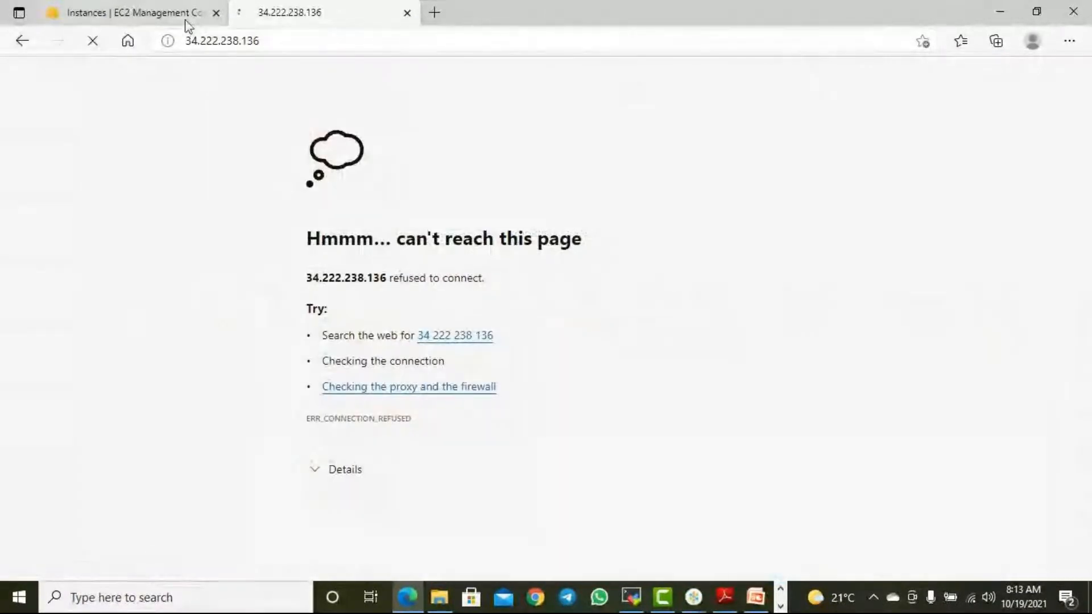
# Start launching an instance from the First Web Server AMI in the EC2 console, using the t2.micro type
pyautogui.click(171, 16)
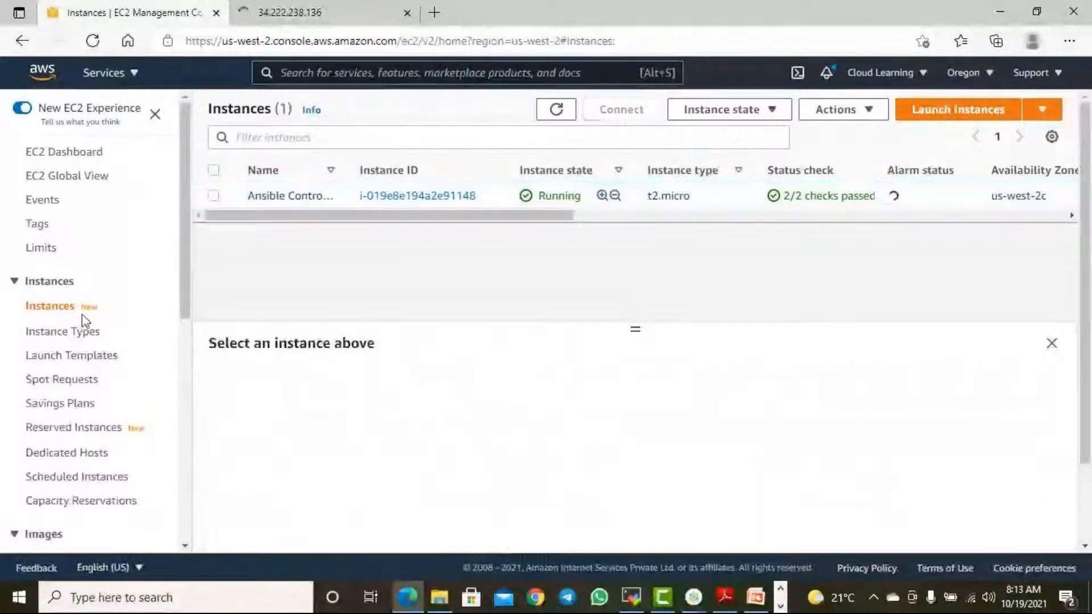
pyautogui.scroll(-1, 62, 290)
pyautogui.scroll(-1, 57, 341)
pyautogui.click(35, 421)
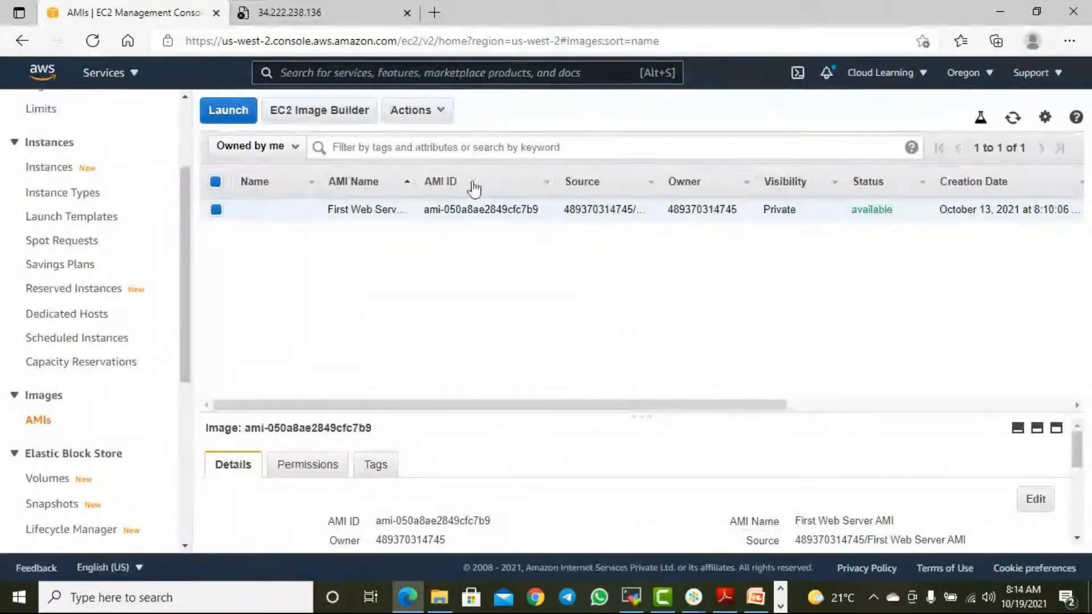
pyautogui.click(247, 118)
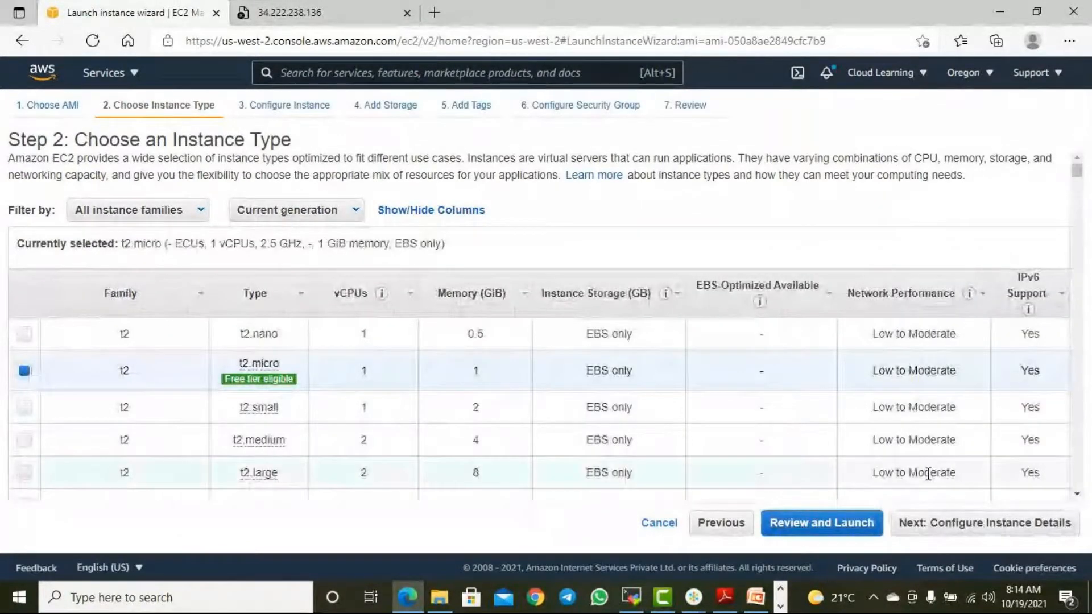
pyautogui.click(984, 522)
# Set the number of instances to 3 and accept the remaining instance details and the storage settings
pyautogui.moveTo(230, 206)
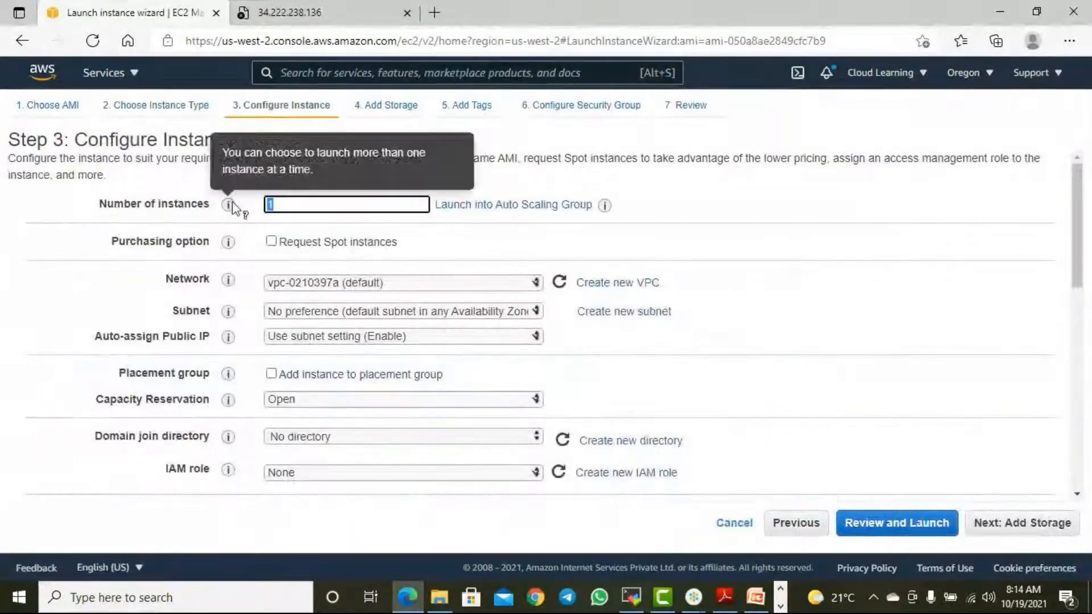
pyautogui.scroll(-3, 835, 346)
pyautogui.scroll(-6, 850, 364)
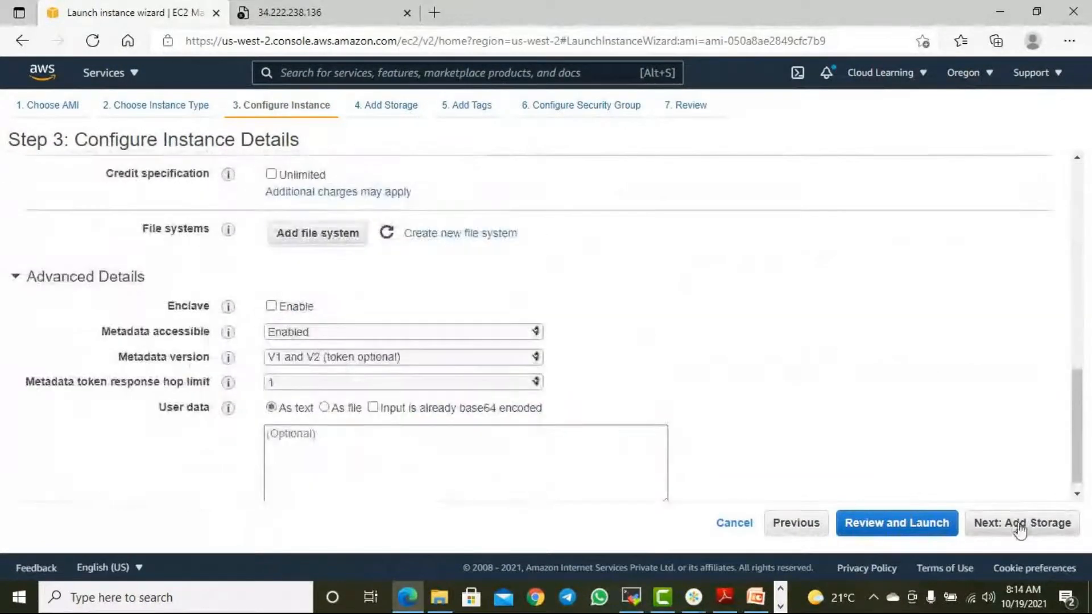
pyautogui.click(1018, 528)
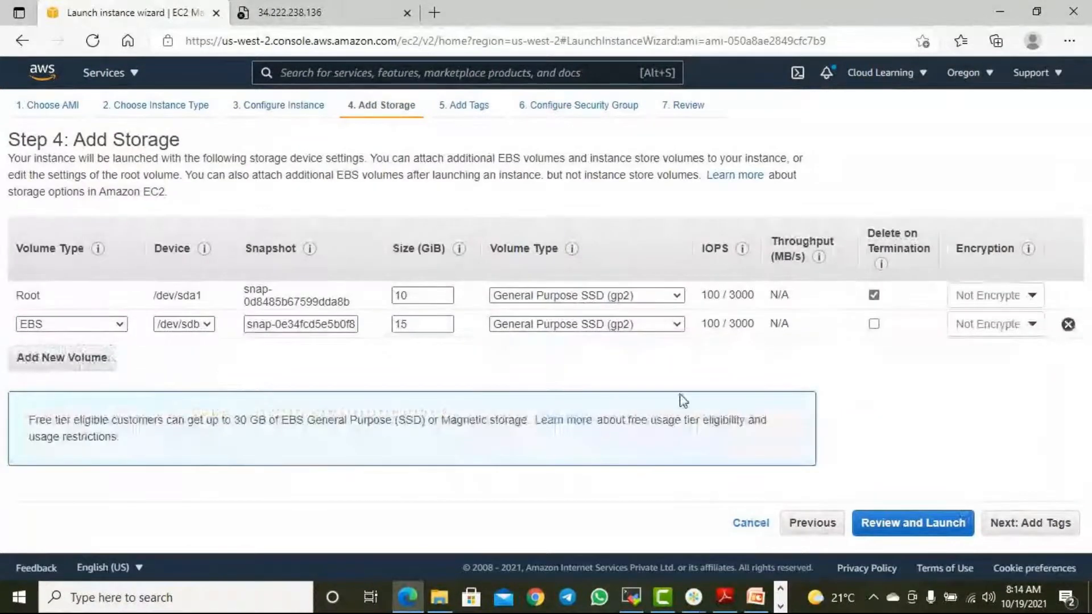
pyautogui.click(1024, 523)
# Add a tag with the key Name and the value "Web Server"
pyautogui.click(17, 373)
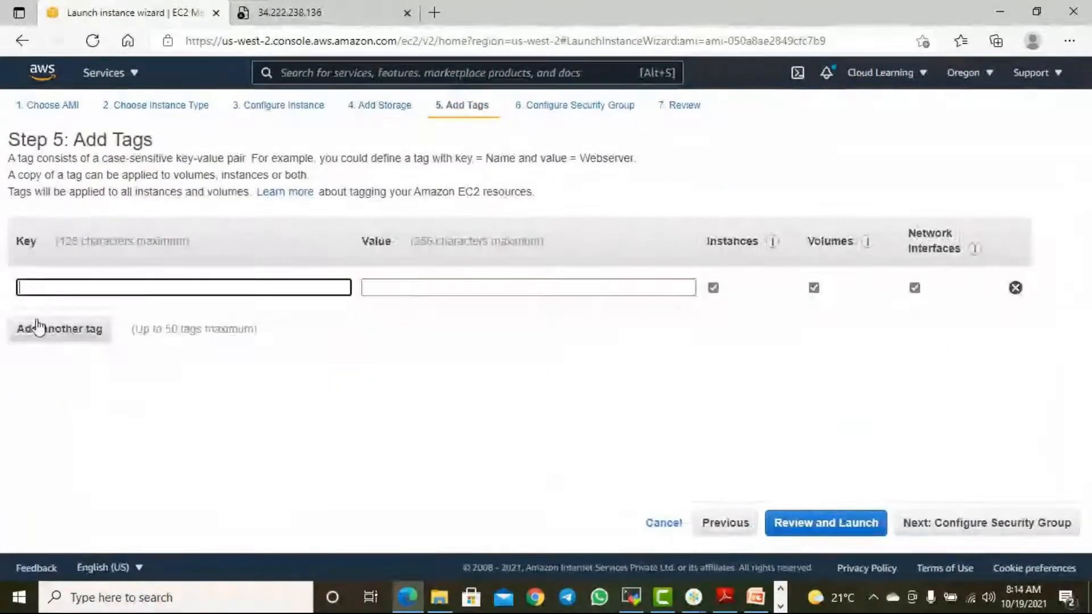
pyautogui.write('Name')
pyautogui.press('Tab')
pyautogui.write('Web Server')
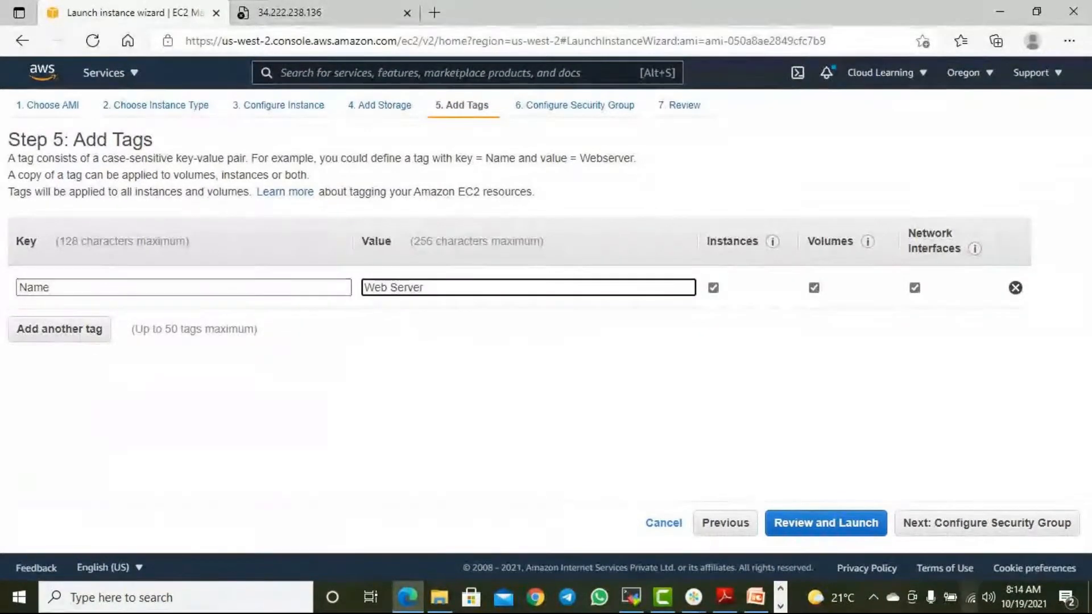
# Assign the existing security group Linux SG and check its inbound rules
pyautogui.click(987, 523)
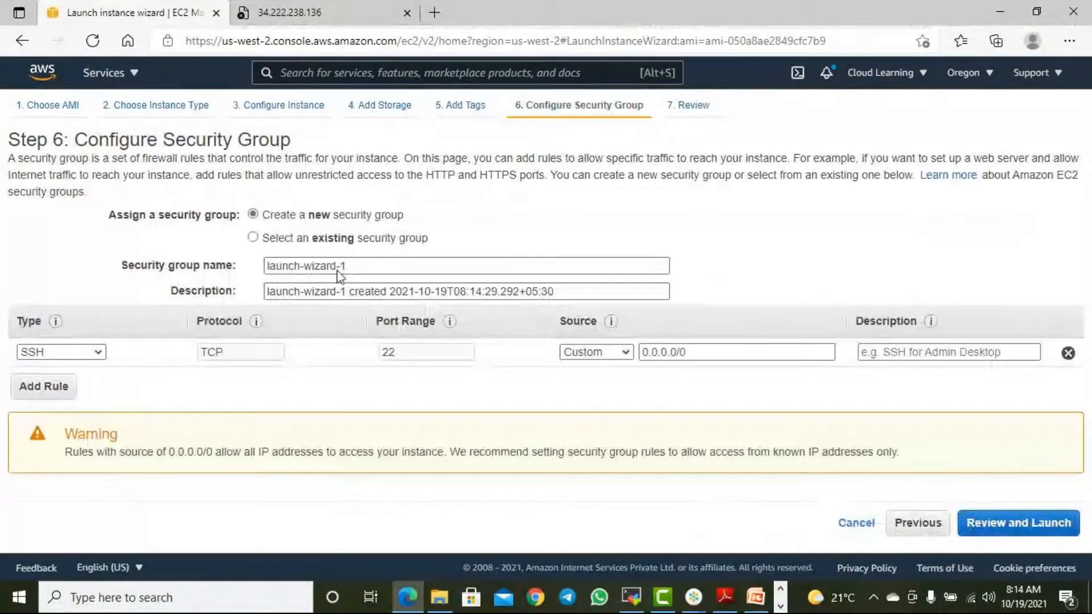
pyautogui.click(334, 239)
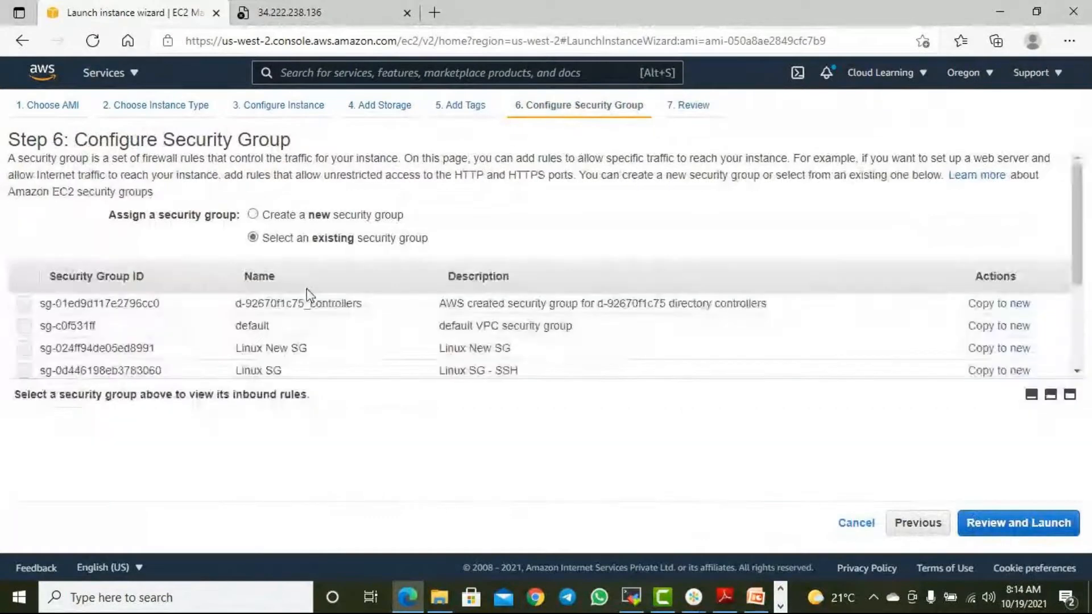
pyautogui.click(521, 368)
pyautogui.scroll(-1, 630, 498)
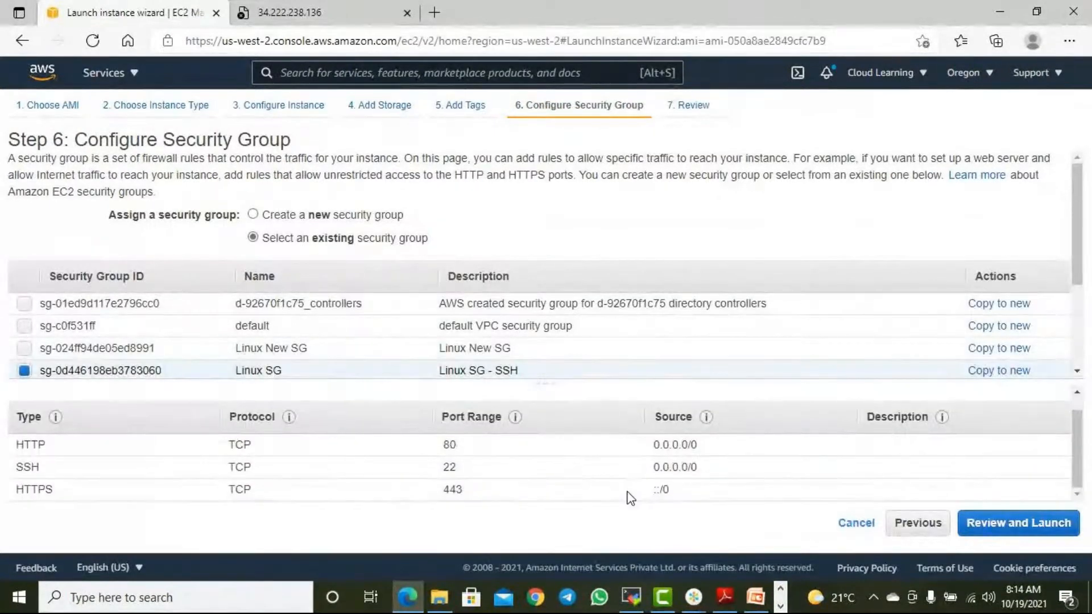
# Review and launch the instances with an existing key pair, acknowledging private key access, and return to the instances list
pyautogui.click(1032, 526)
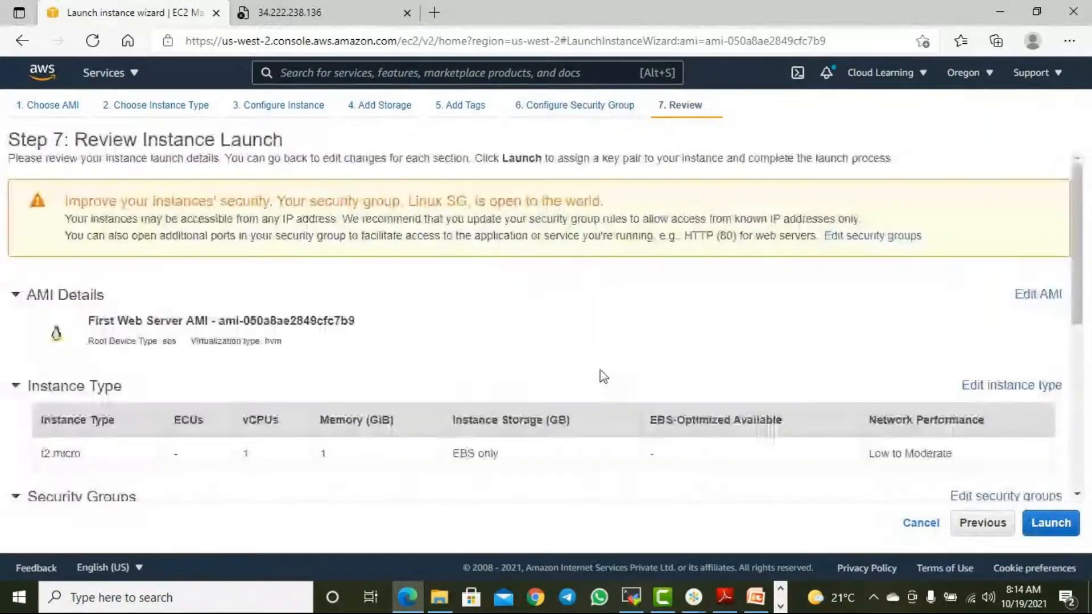
pyautogui.scroll(-5, 594, 375)
pyautogui.click(1049, 522)
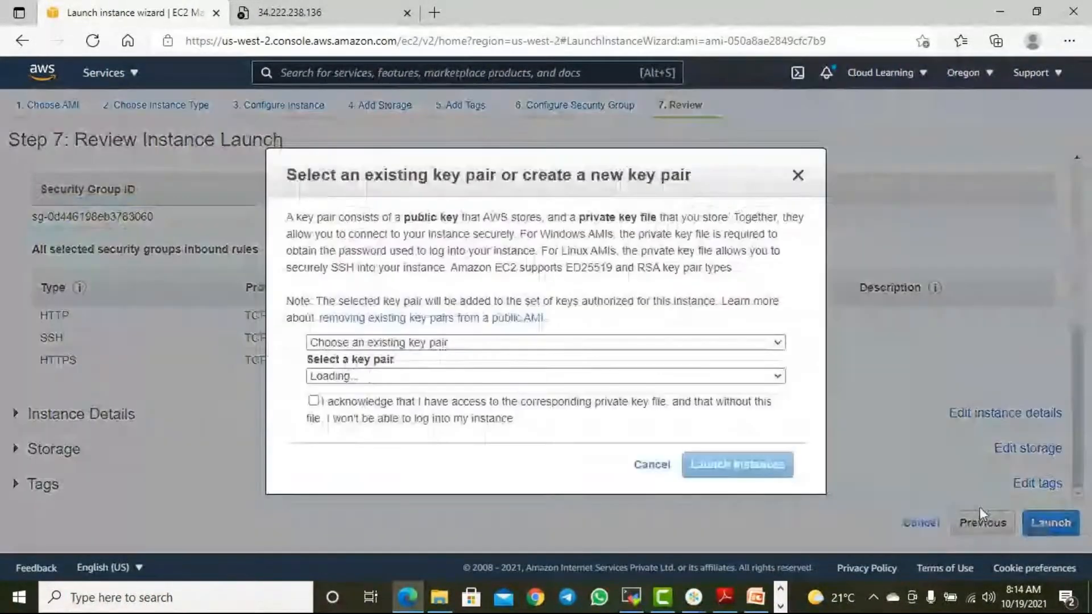
pyautogui.click(358, 400)
pyautogui.click(734, 466)
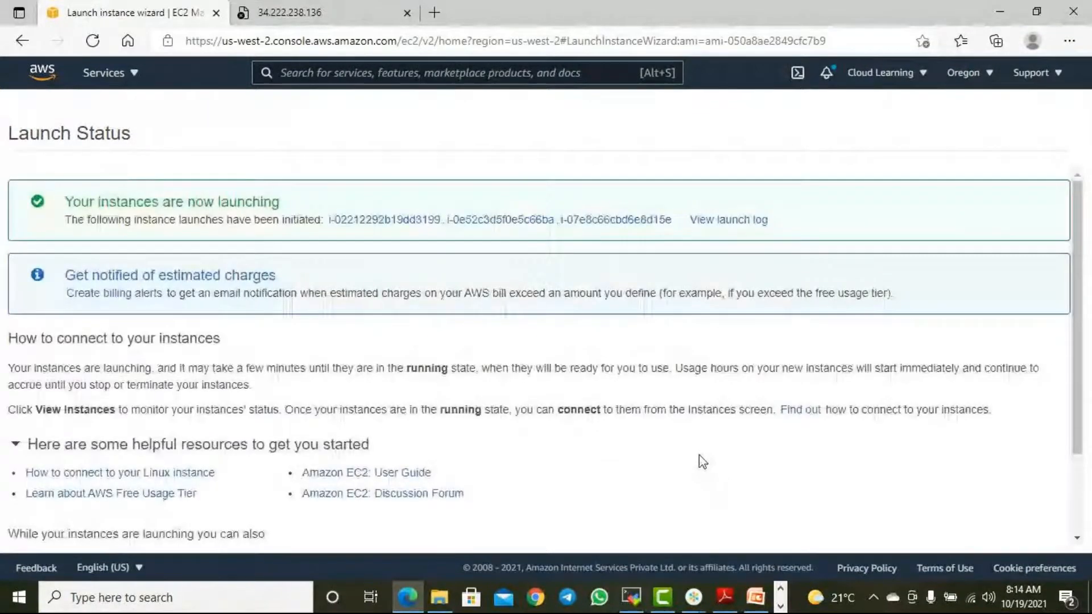
pyautogui.scroll(-3, 701, 458)
pyautogui.click(1013, 531)
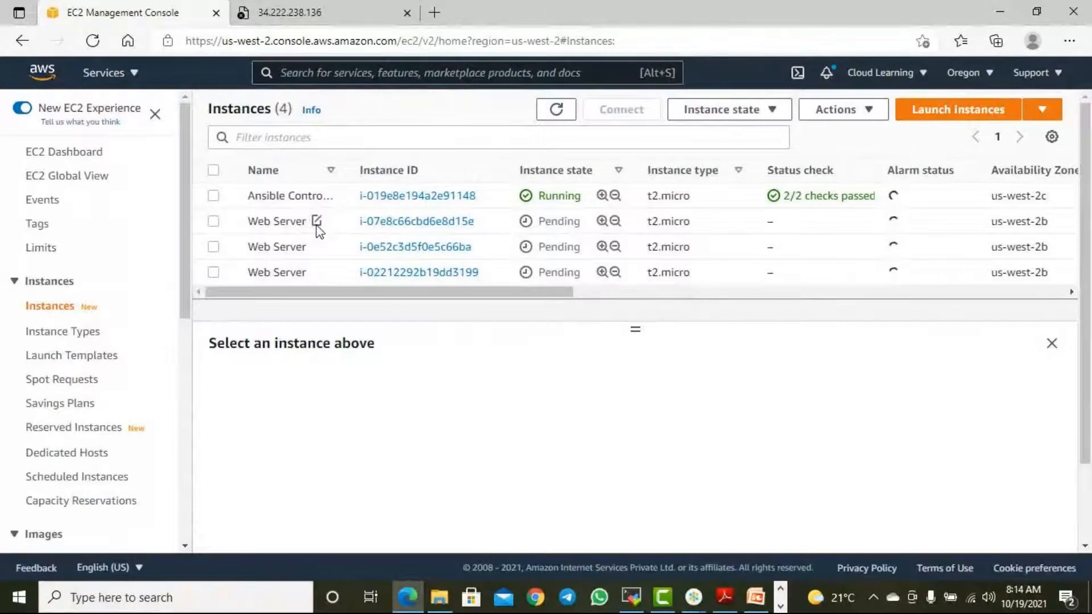
# Rename the first Web Server instance in the list to "Web Server 1"
pyautogui.click(317, 221)
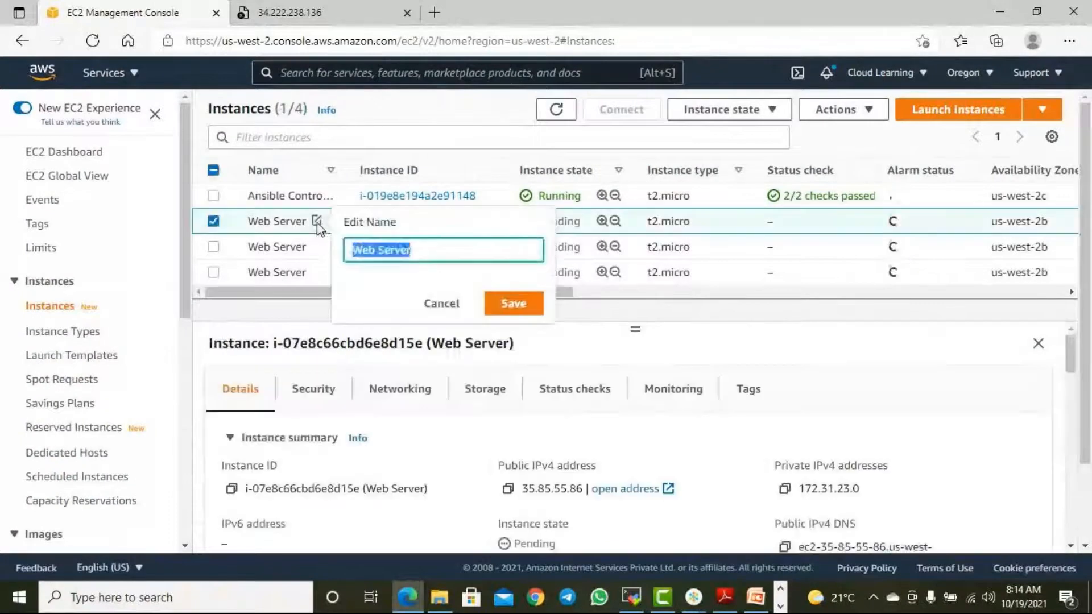
pyautogui.click(443, 252)
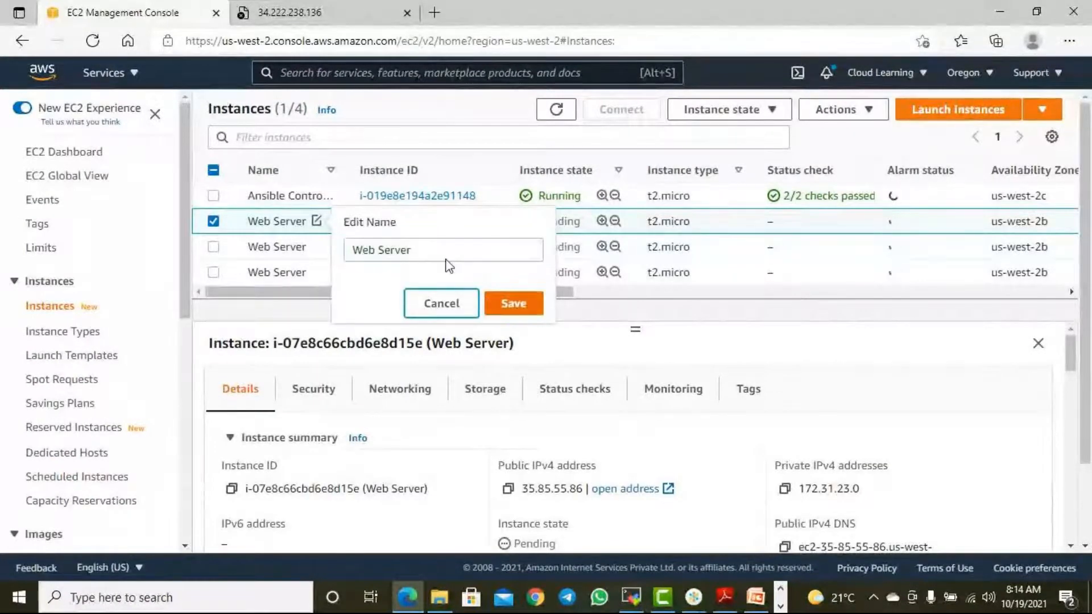
pyautogui.tripleClick(463, 261)
pyautogui.click(462, 257)
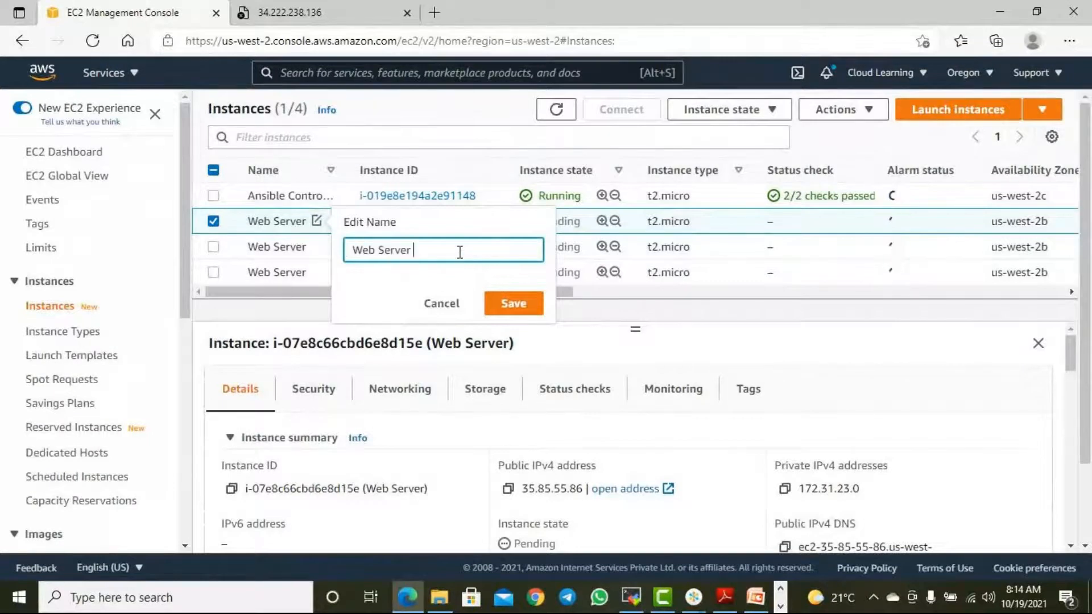
pyautogui.write('1')
pyautogui.click(509, 303)
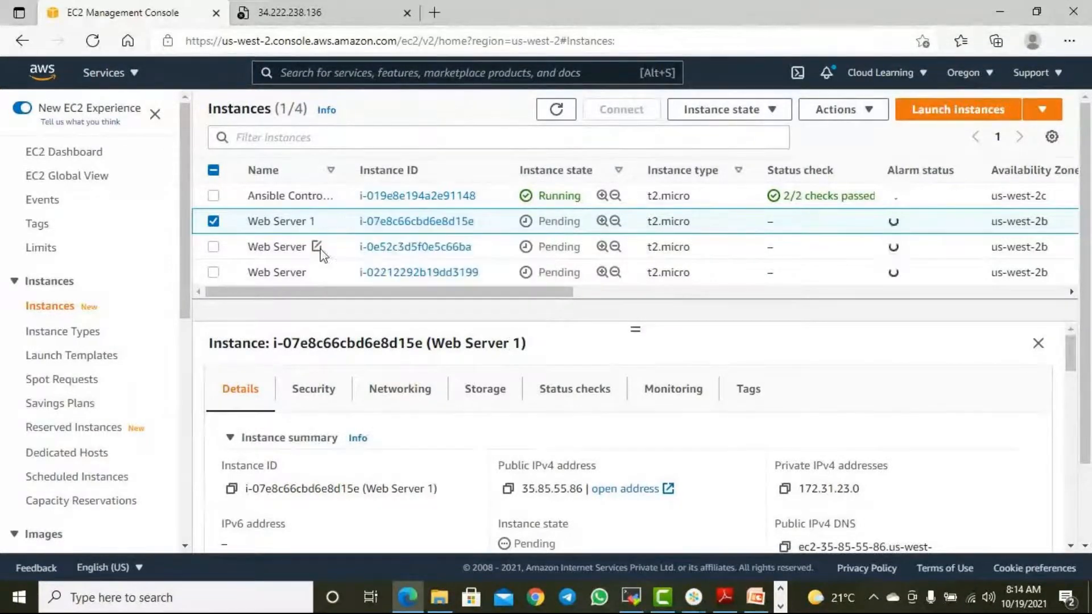
# Rename the two remaining Web Server instances in the list to "Web Server 2" and "Web Server 3"
pyautogui.click(317, 246)
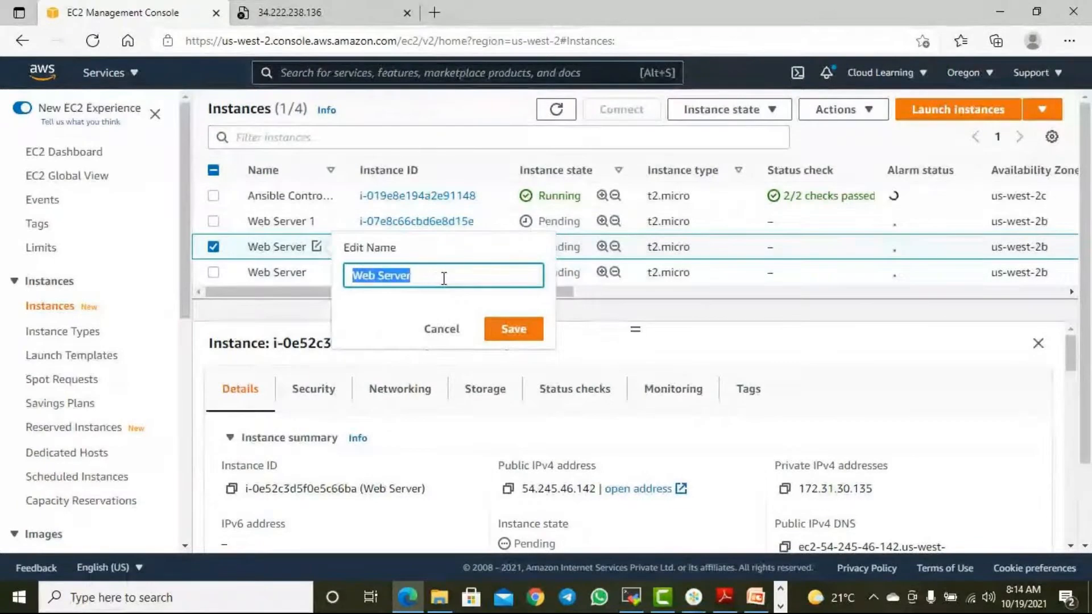
pyautogui.click(445, 278)
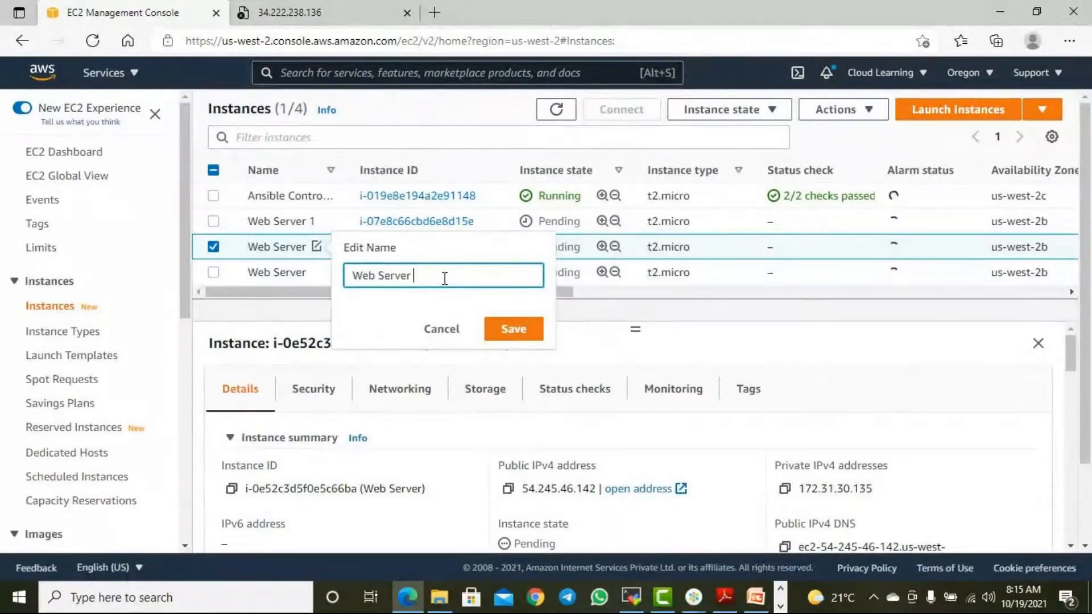
pyautogui.click(518, 335)
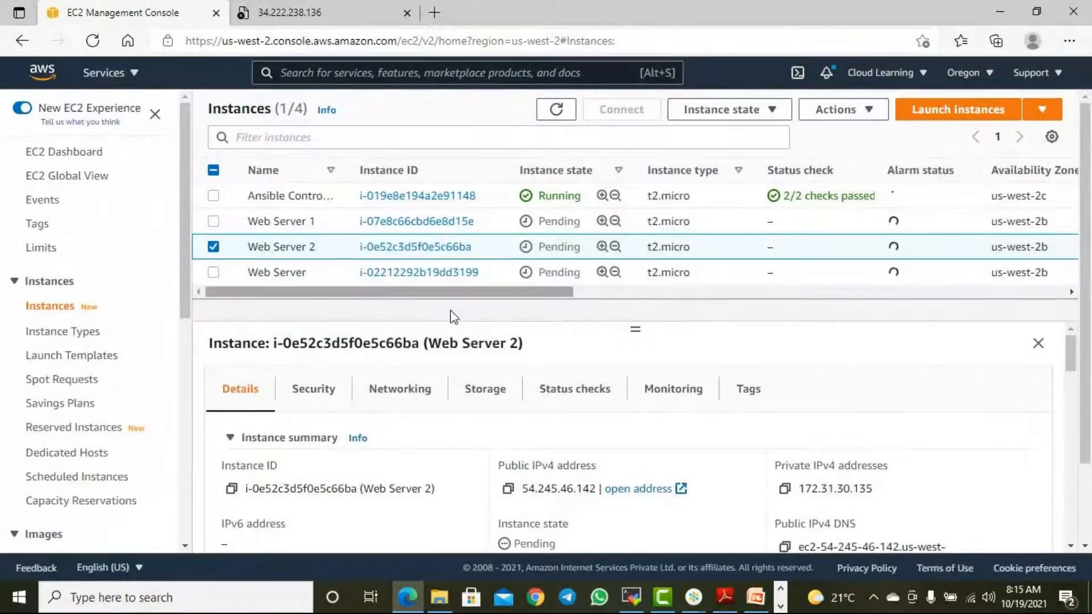
pyautogui.click(319, 273)
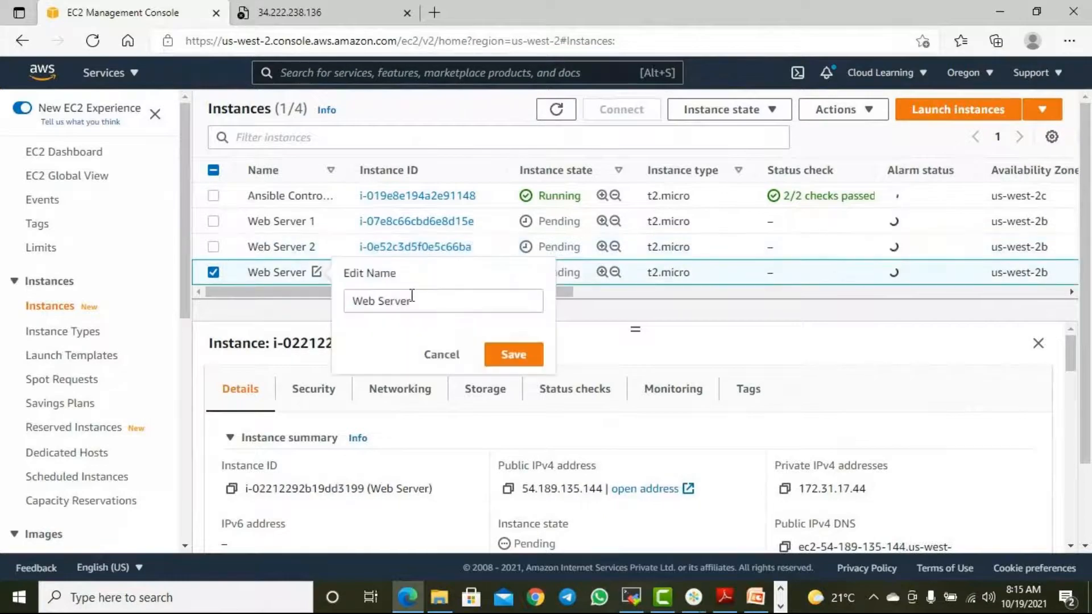
pyautogui.click(437, 302)
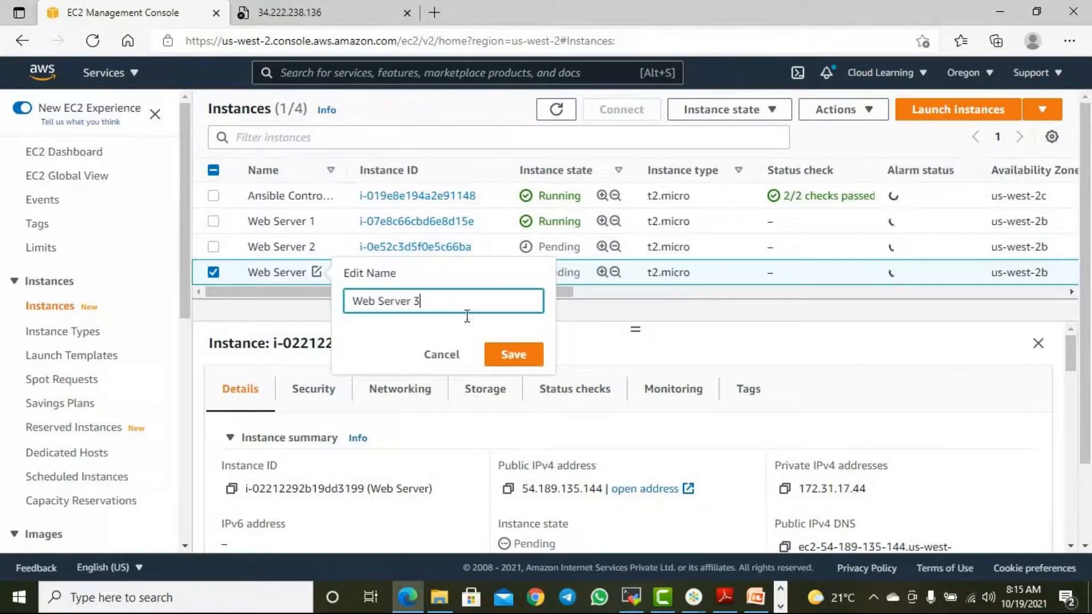
pyautogui.click(513, 354)
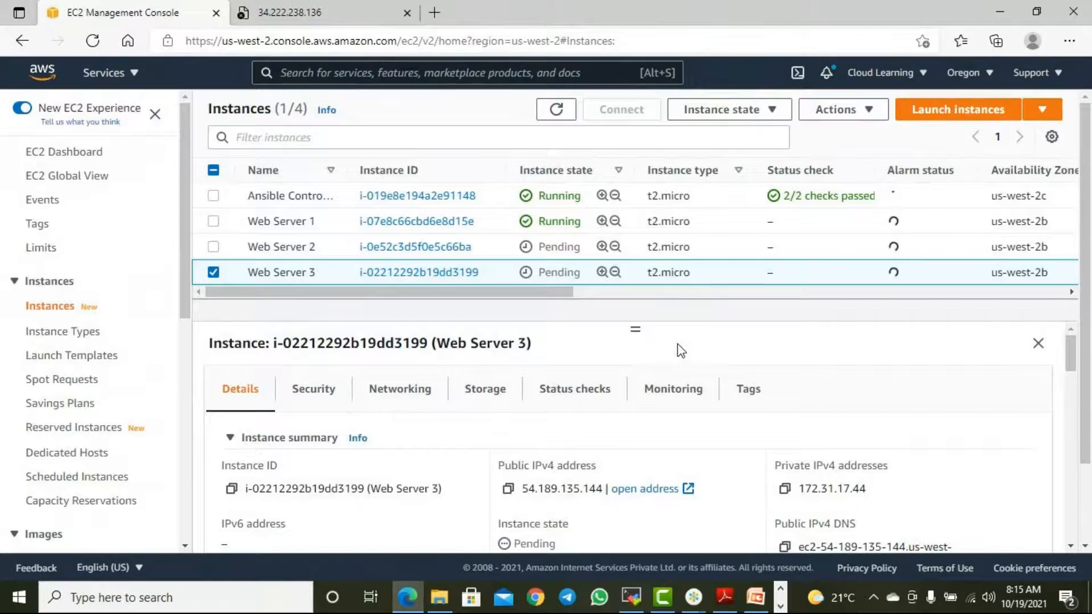
# Delete the existing load balancer TestLoadBalancer from the load balancers list and confirm the deletion
pyautogui.scroll(-5, 101, 414)
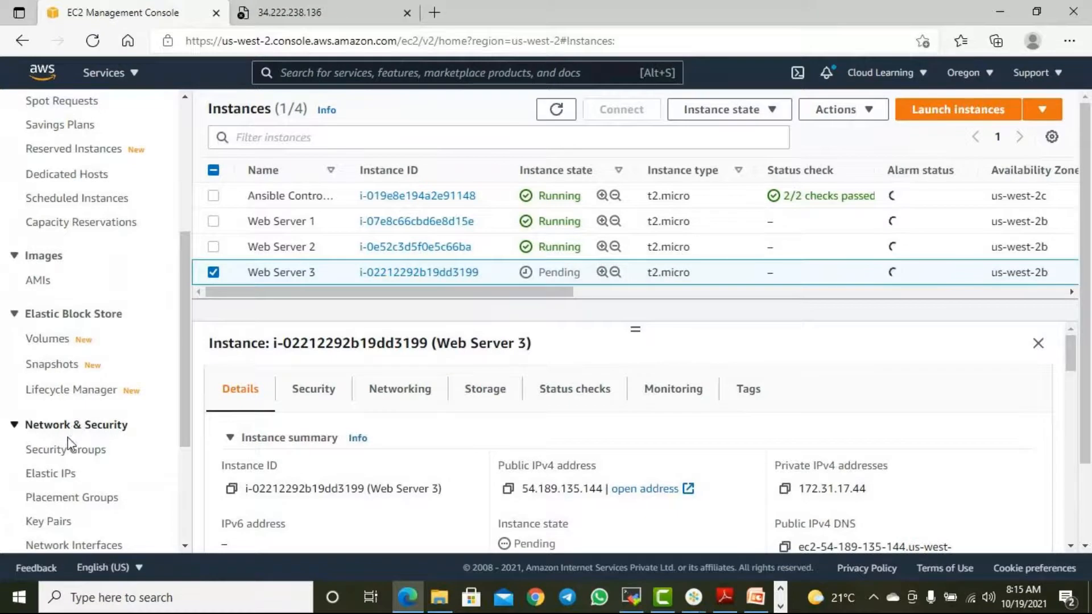
pyautogui.scroll(-4, 69, 444)
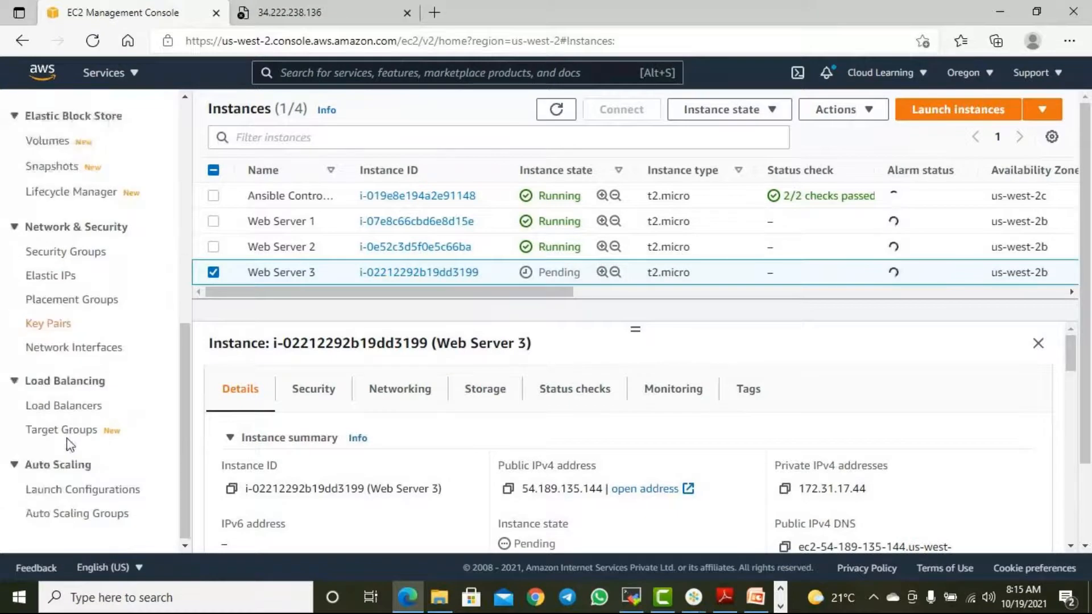
pyautogui.click(65, 407)
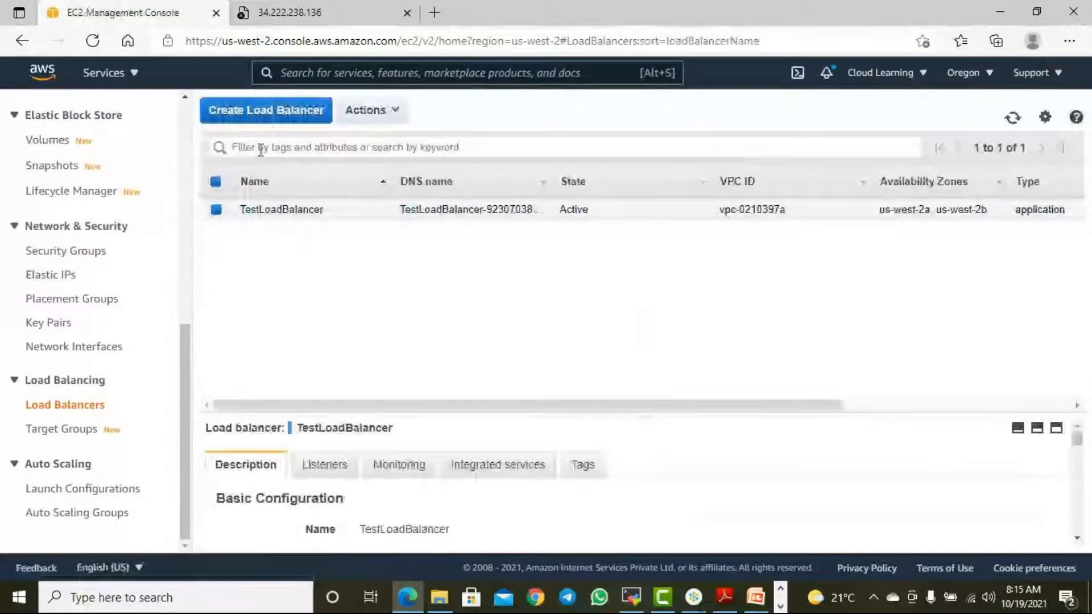
pyautogui.click(387, 111)
pyautogui.click(367, 268)
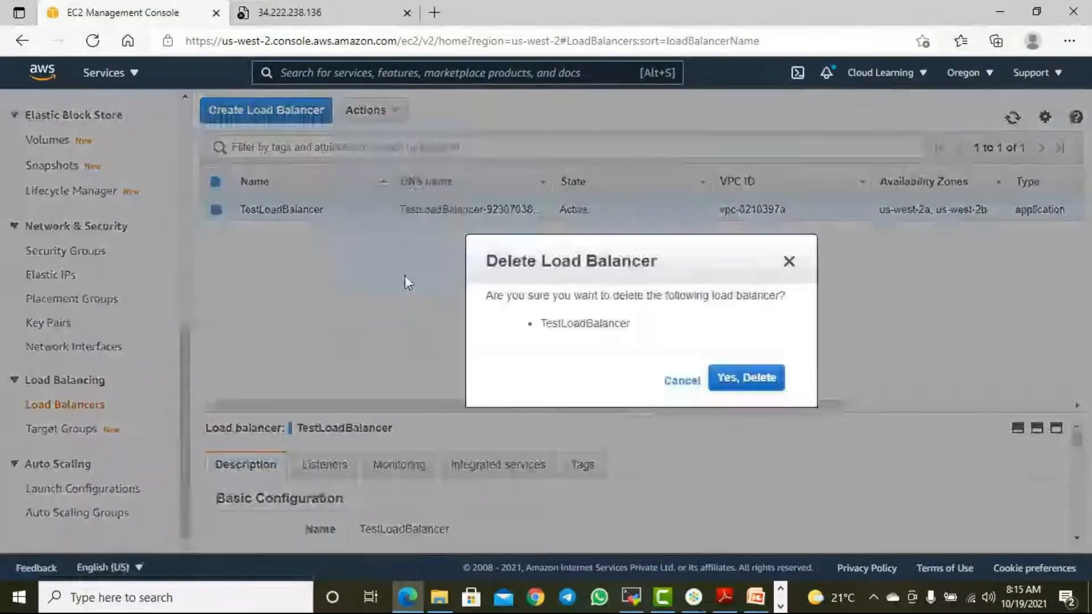
pyautogui.click(743, 376)
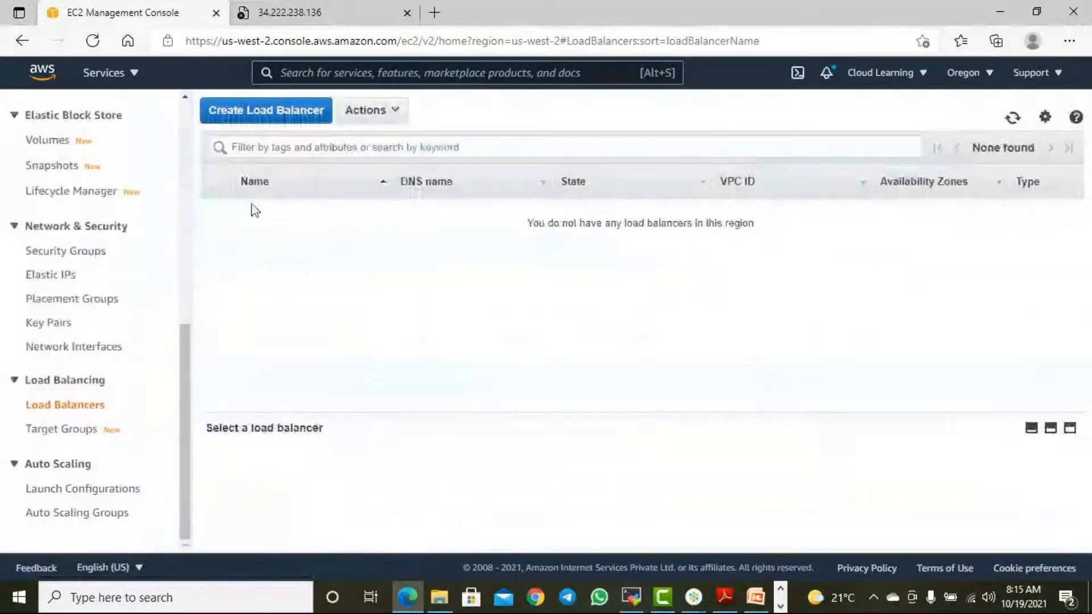
# Start creating a new load balancer and compare the Application, Network and Gateway Load Balancer types
pyautogui.click(310, 116)
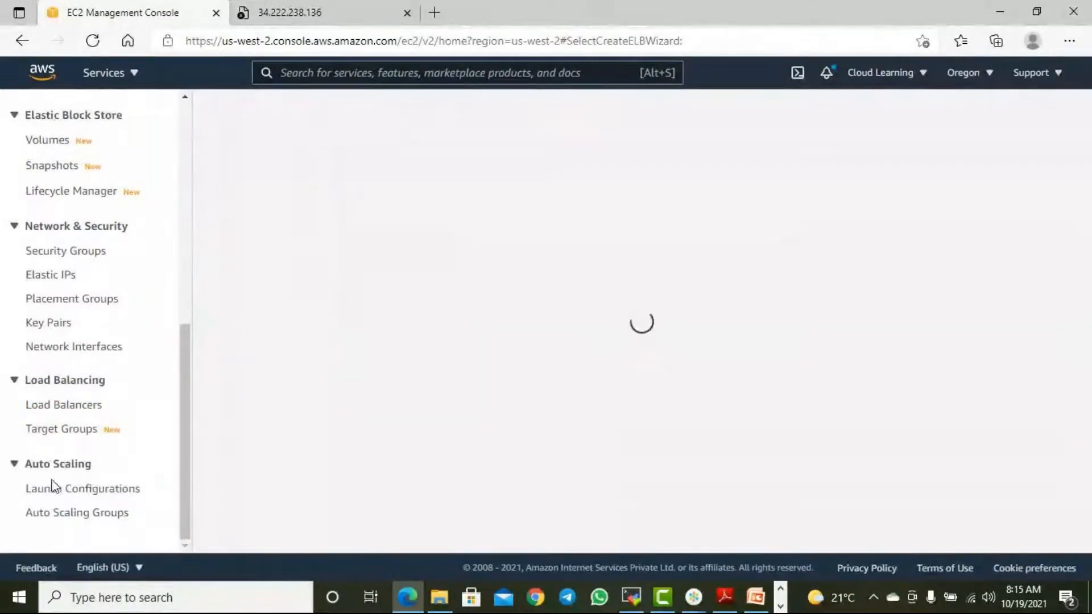
pyautogui.scroll(-3, 80, 457)
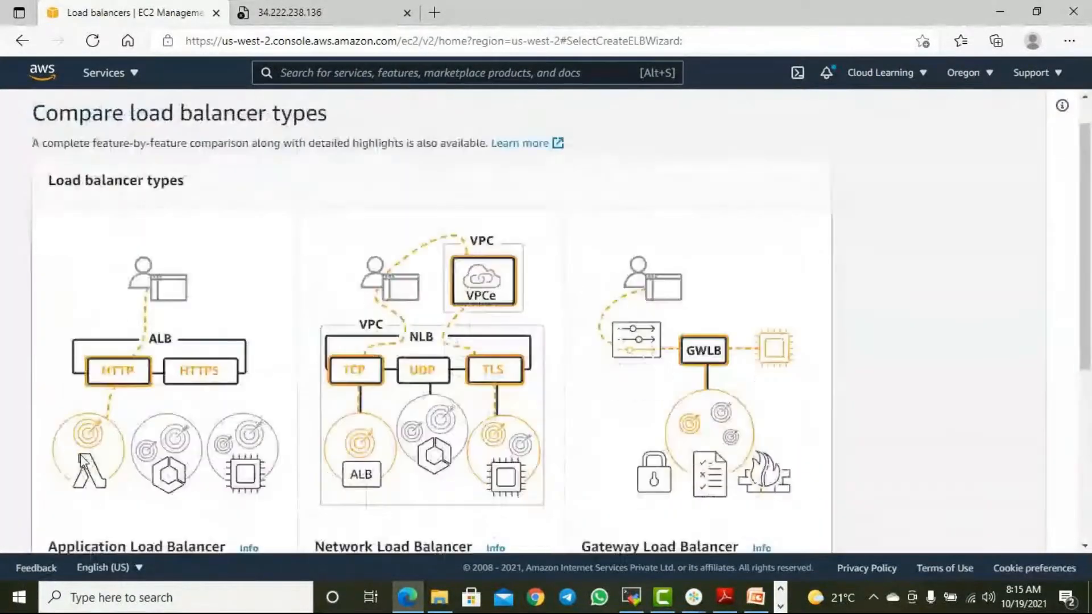
pyautogui.scroll(3, 80, 456)
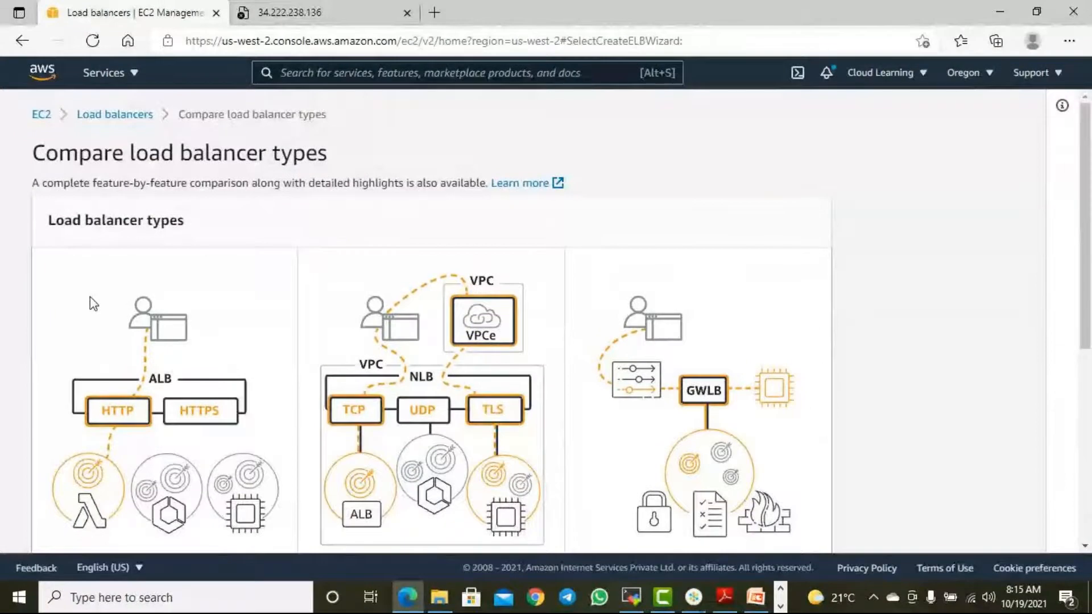
pyautogui.scroll(-2, 329, 264)
pyautogui.scroll(-2, 318, 280)
pyautogui.scroll(2, 316, 283)
pyautogui.scroll(-3, 312, 286)
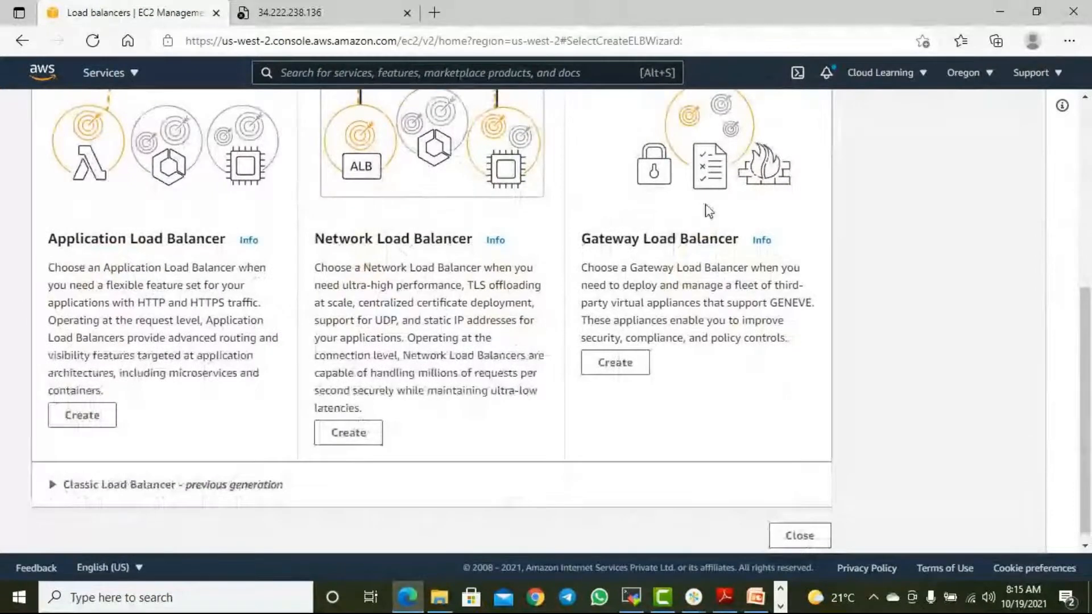
pyautogui.scroll(3, 752, 241)
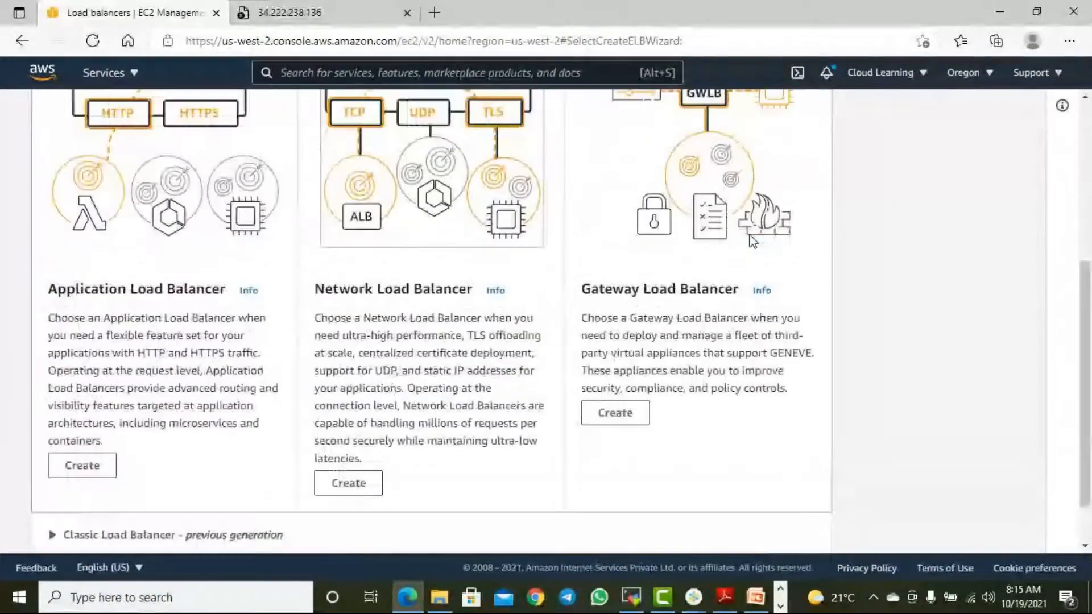
pyautogui.scroll(-1, 583, 315)
pyautogui.scroll(1, 581, 312)
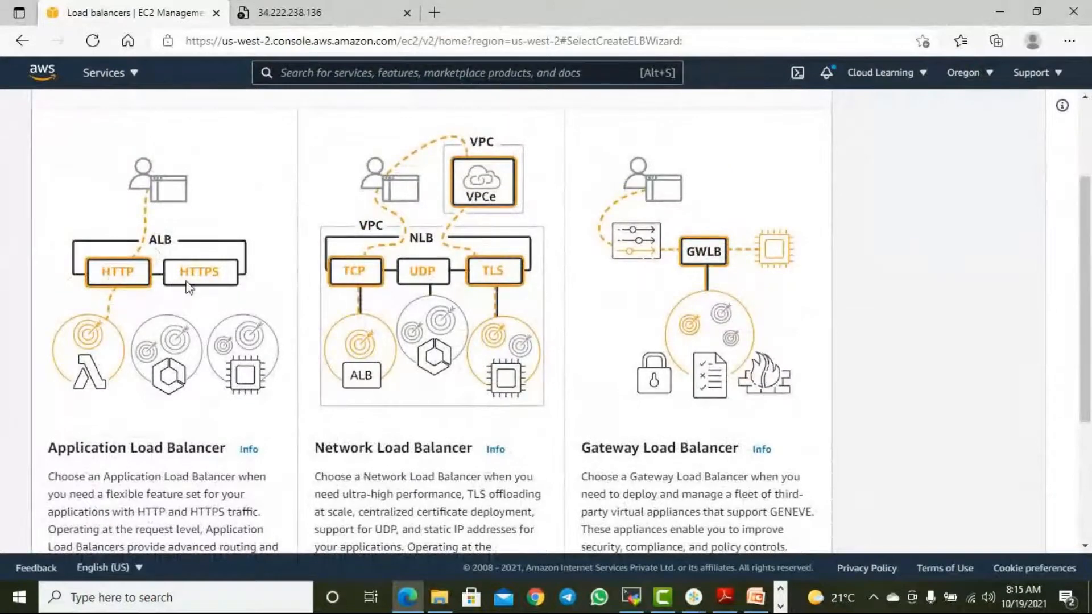
# Read the Application Load Balancer description, highlighting its HTTP/HTTPS traffic, request-level operation and microservices wording
pyautogui.scroll(-3, 226, 282)
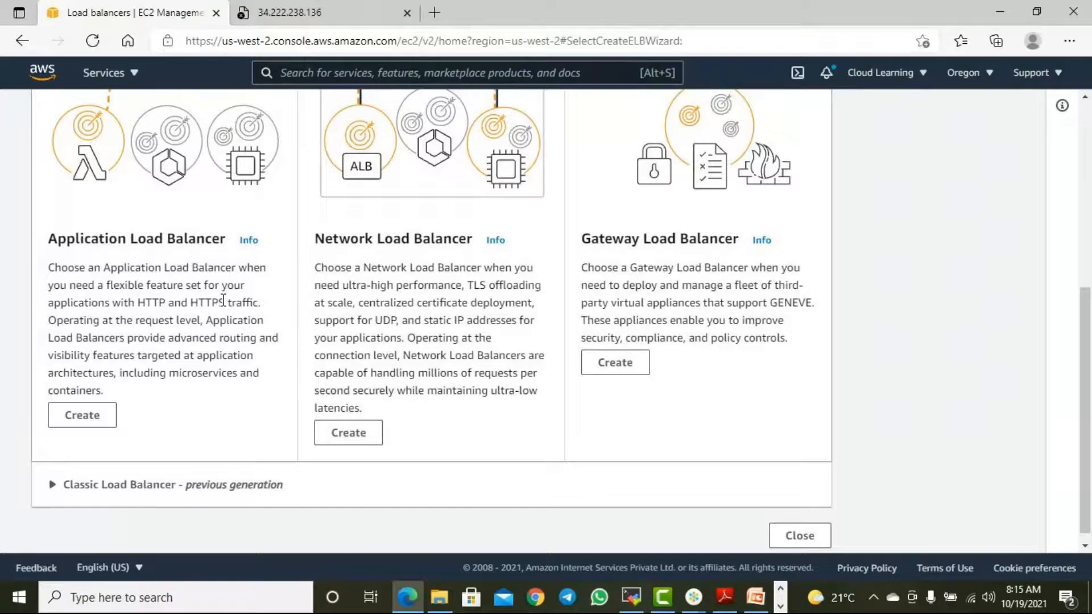
pyautogui.moveTo(255, 302); pyautogui.dragTo(115, 281)
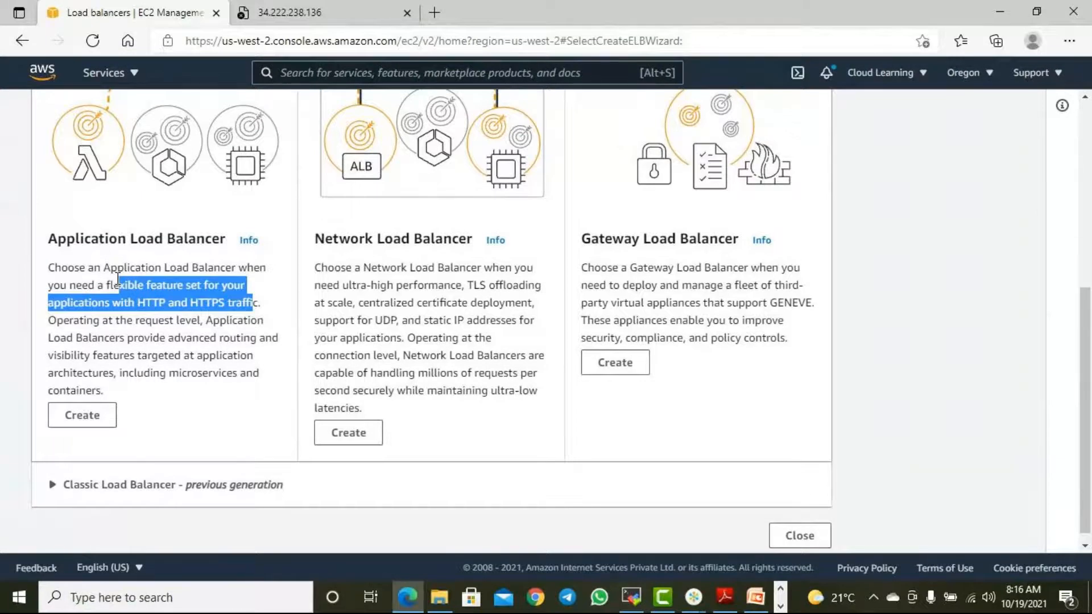
pyautogui.click(117, 323)
pyautogui.moveTo(77, 321); pyautogui.dragTo(203, 322)
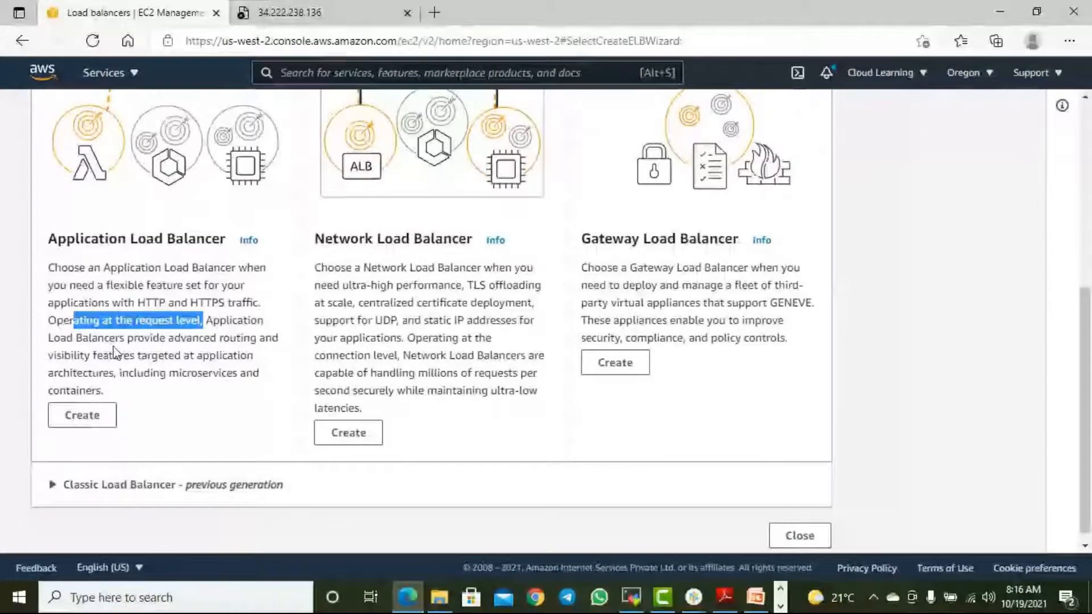
pyautogui.moveTo(112, 350); pyautogui.dragTo(254, 341)
pyautogui.click(88, 364)
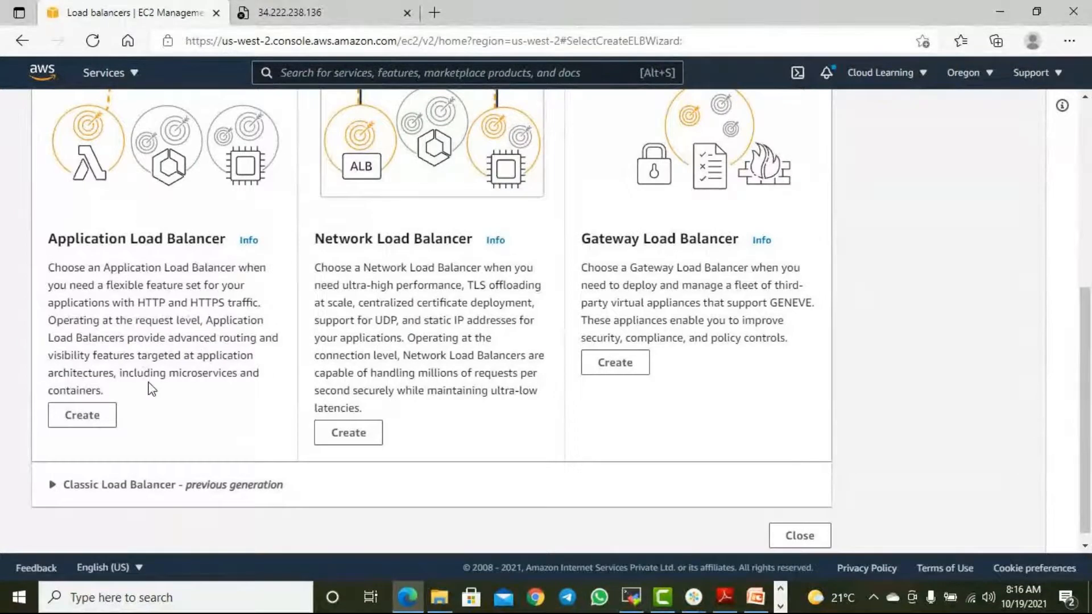
pyautogui.moveTo(150, 373); pyautogui.dragTo(206, 375)
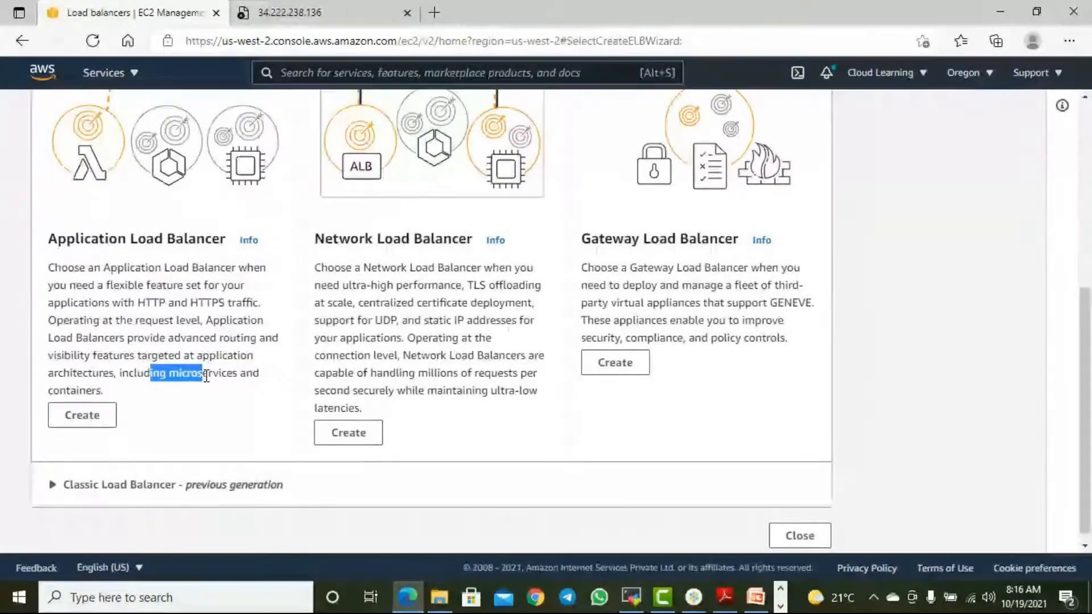
pyautogui.scroll(2, 367, 359)
pyautogui.scroll(-2, 367, 360)
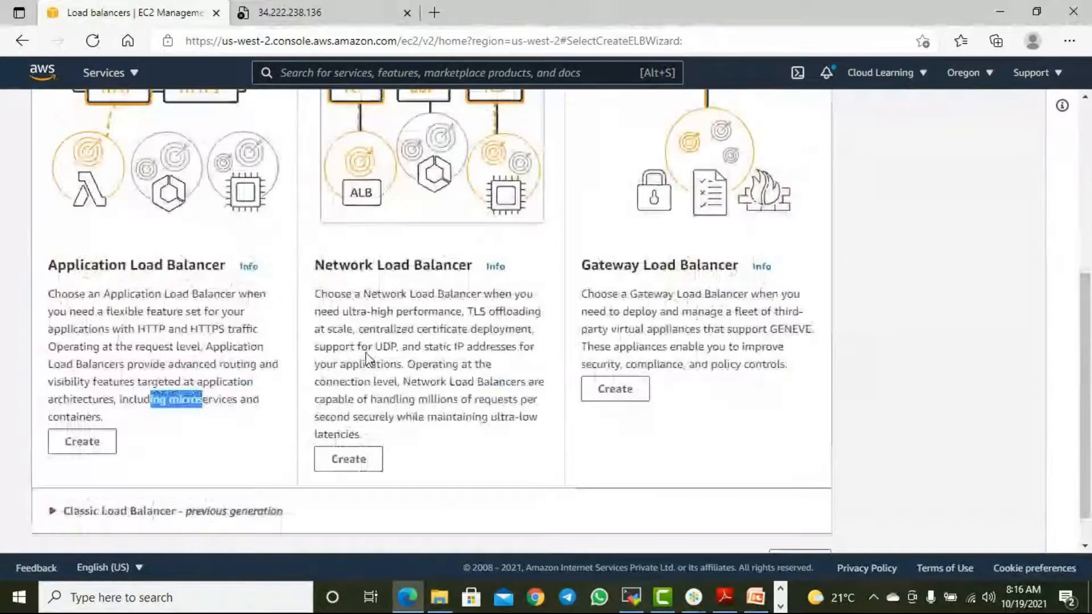
# Read the Network Load Balancer description, highlighting ultra-high performance, TLS offloading, certificate deployment, UDP support and static IP addresses
pyautogui.click(354, 301)
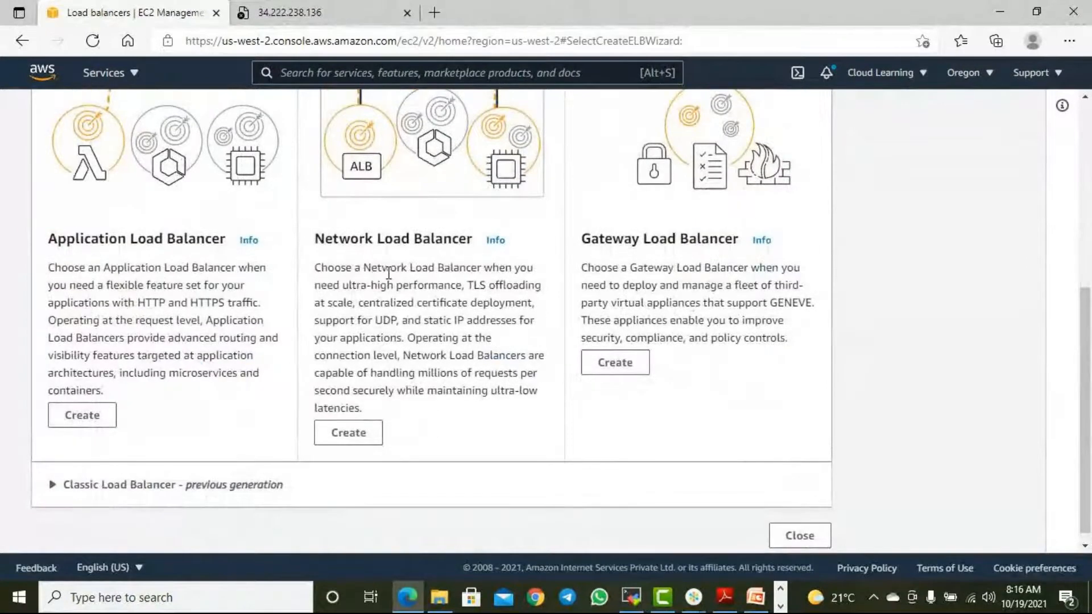
pyautogui.moveTo(353, 285); pyautogui.dragTo(462, 286)
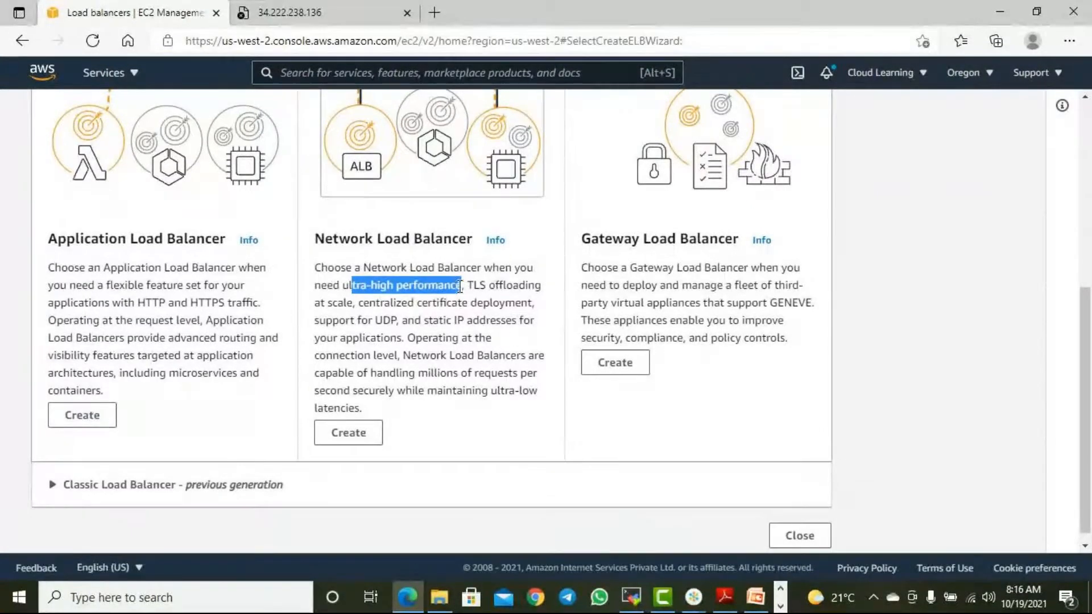
pyautogui.moveTo(495, 285); pyautogui.dragTo(527, 285)
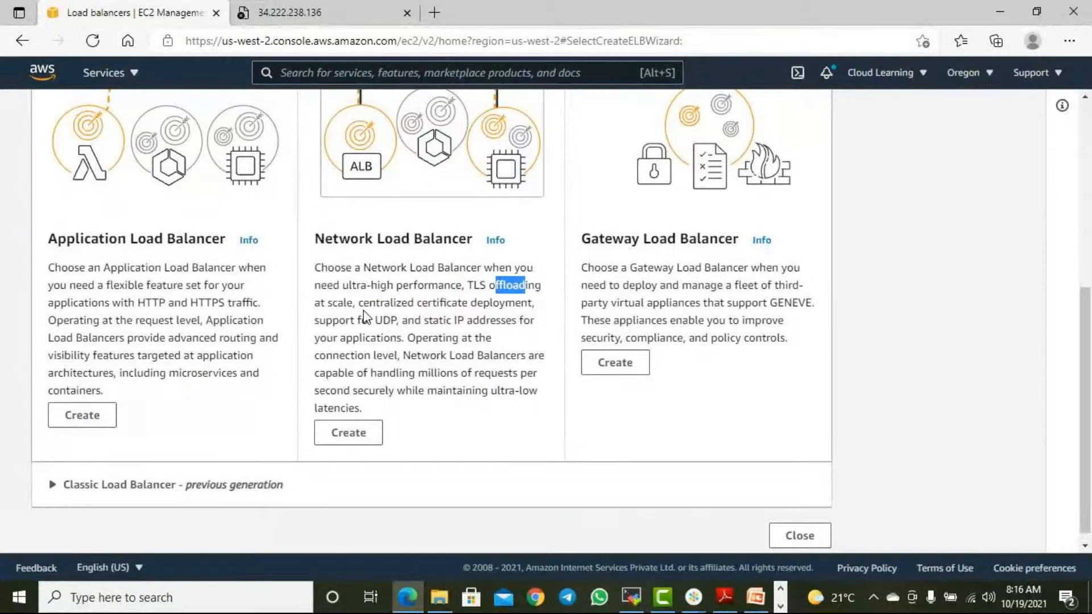
pyautogui.moveTo(432, 302); pyautogui.dragTo(514, 303)
pyautogui.moveTo(333, 322); pyautogui.dragTo(409, 317)
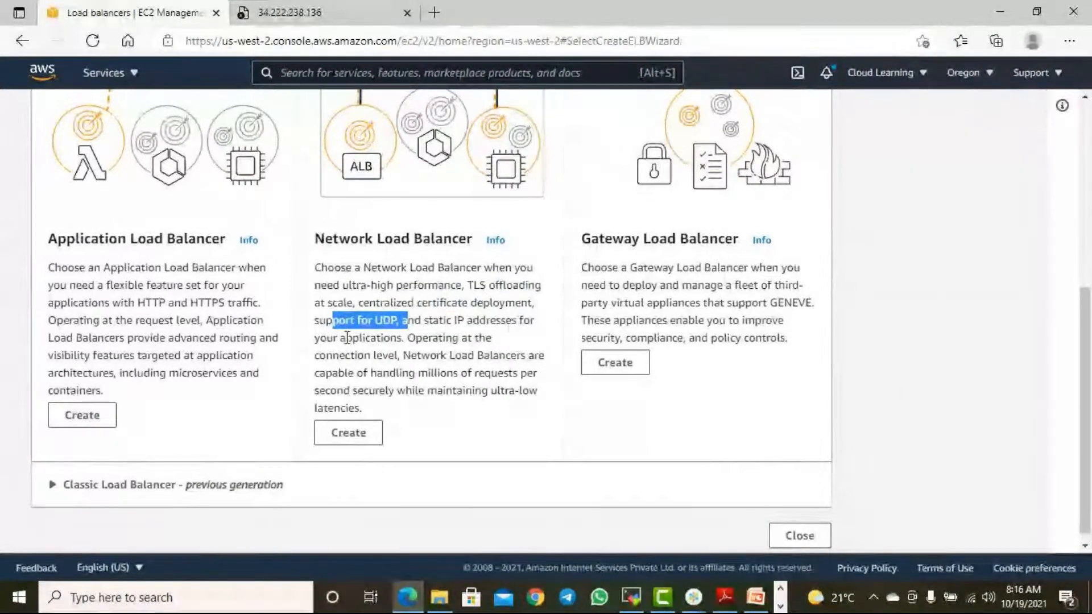
pyautogui.click(374, 334)
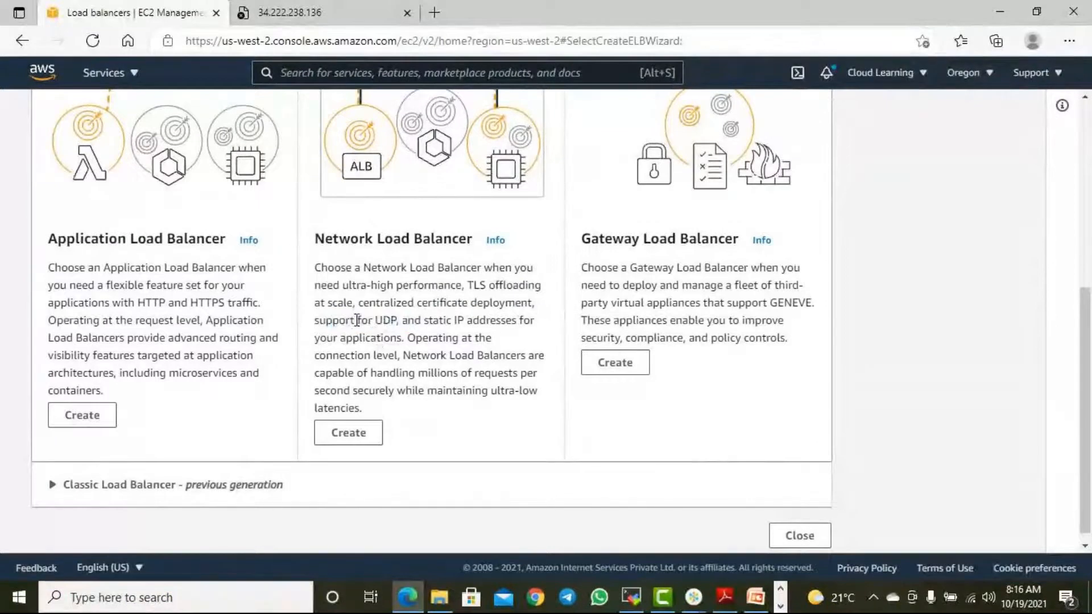
pyautogui.moveTo(346, 320); pyautogui.dragTo(400, 319)
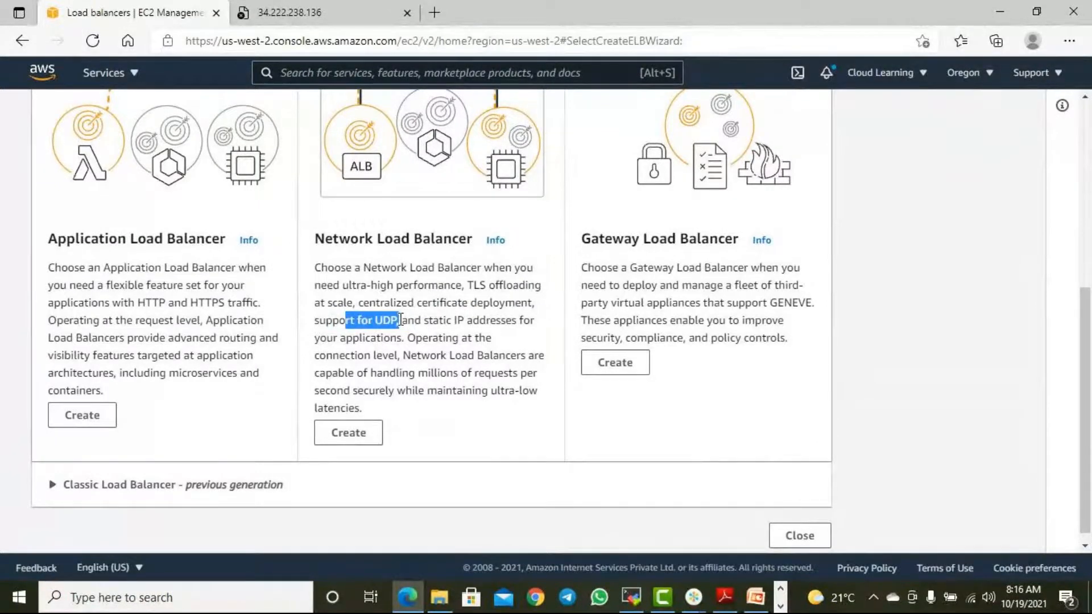
pyautogui.moveTo(458, 320); pyautogui.dragTo(519, 320)
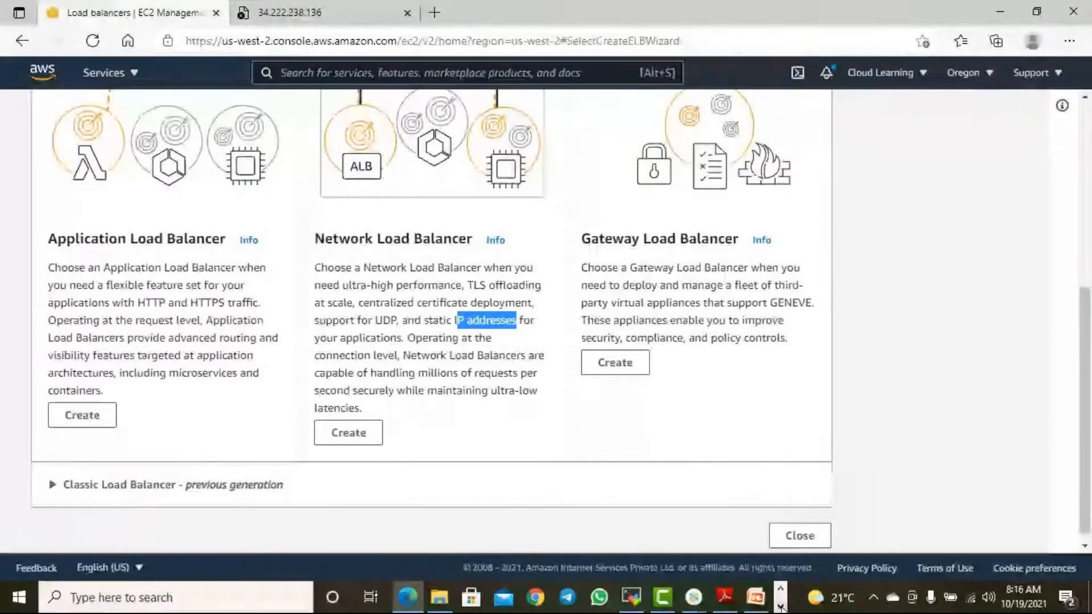
# Switch to the Notepad notes and add the line "load balancer will be attached with a DNS Name" below the Classic Load Balancer entry
pyautogui.click(781, 606)
pyautogui.click(450, 599)
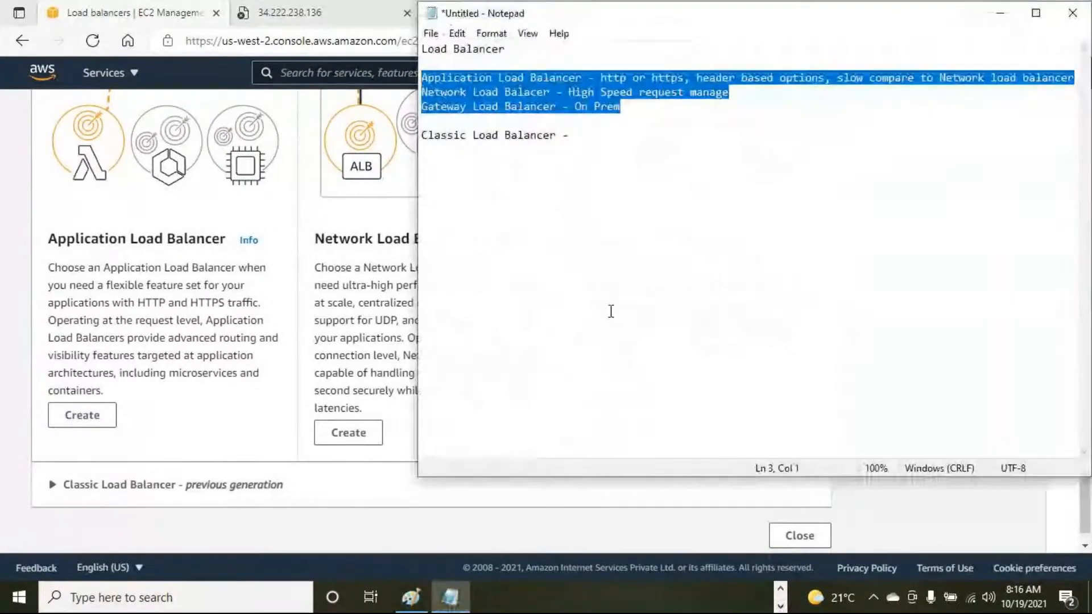
pyautogui.press('Return')
pyautogui.press('Return')
pyautogui.write('load bala')
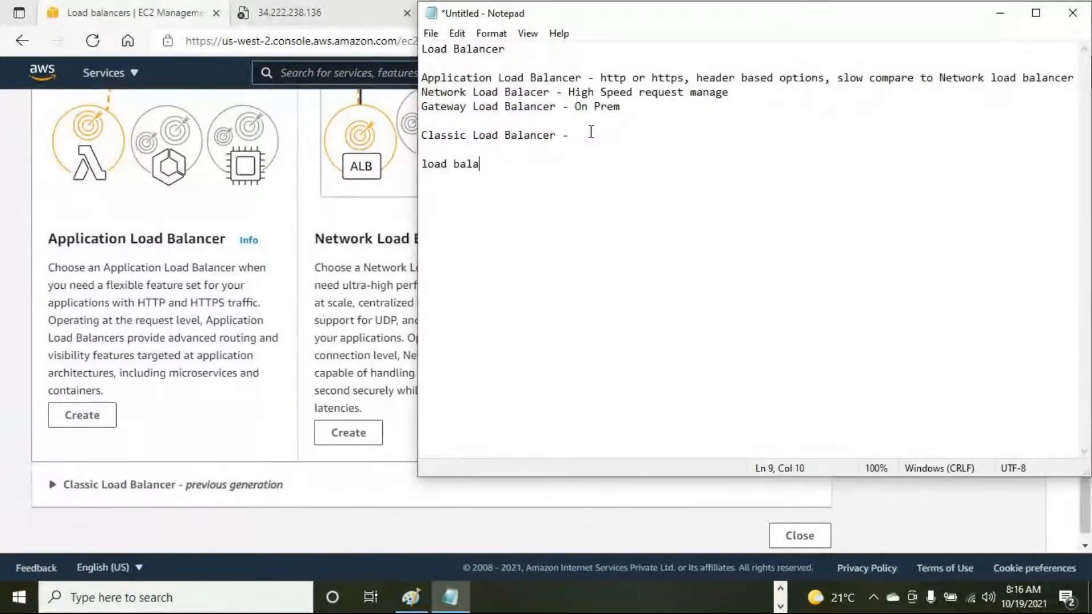
pyautogui.write('ncer will be attached ')
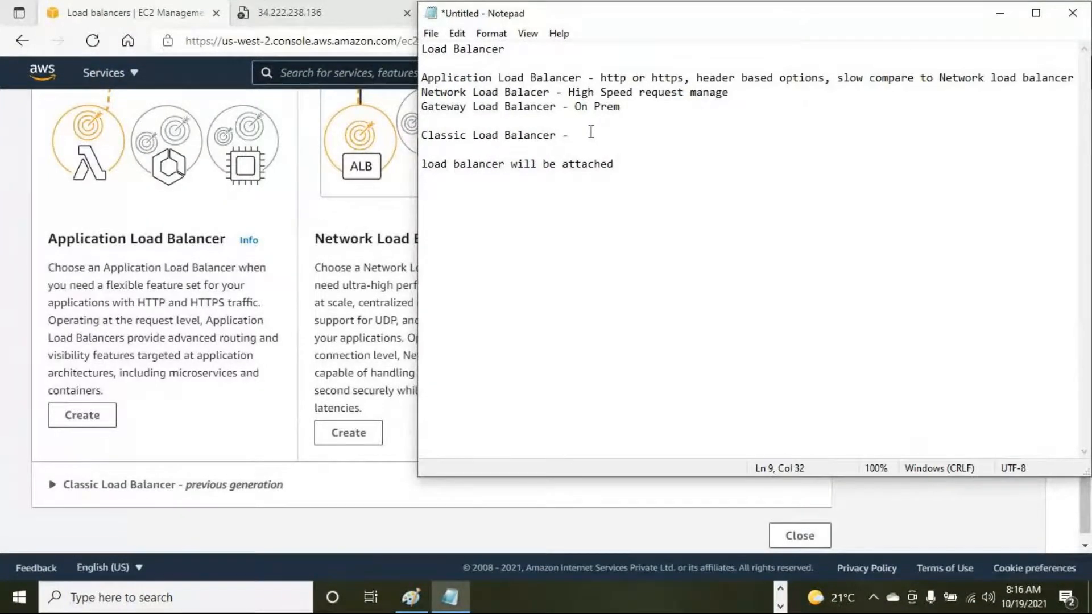
pyautogui.write('with a ')
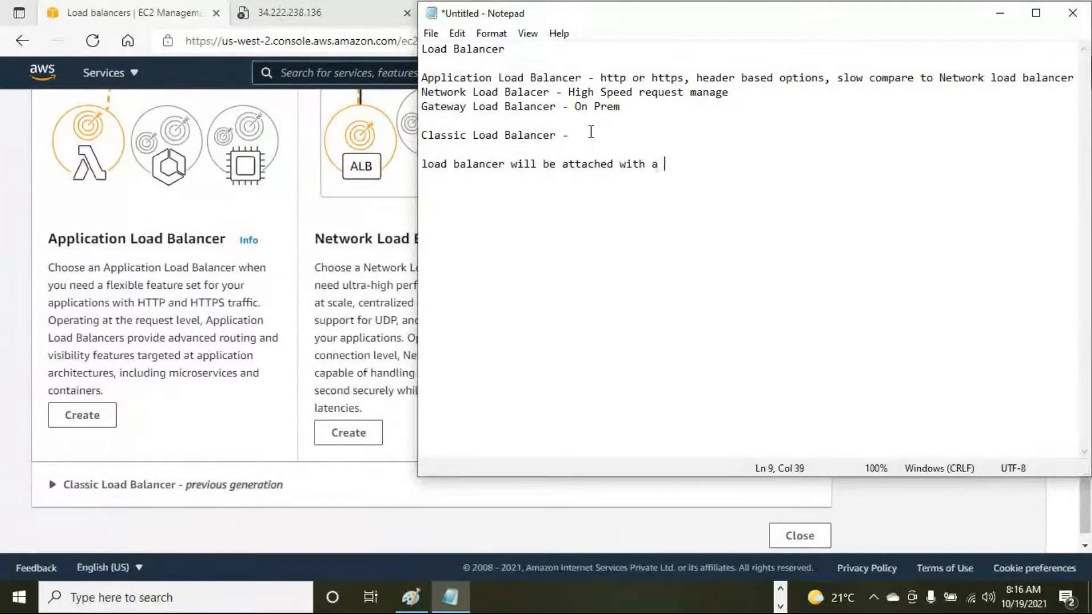
pyautogui.write('DNS Name')
pyautogui.press('Return')
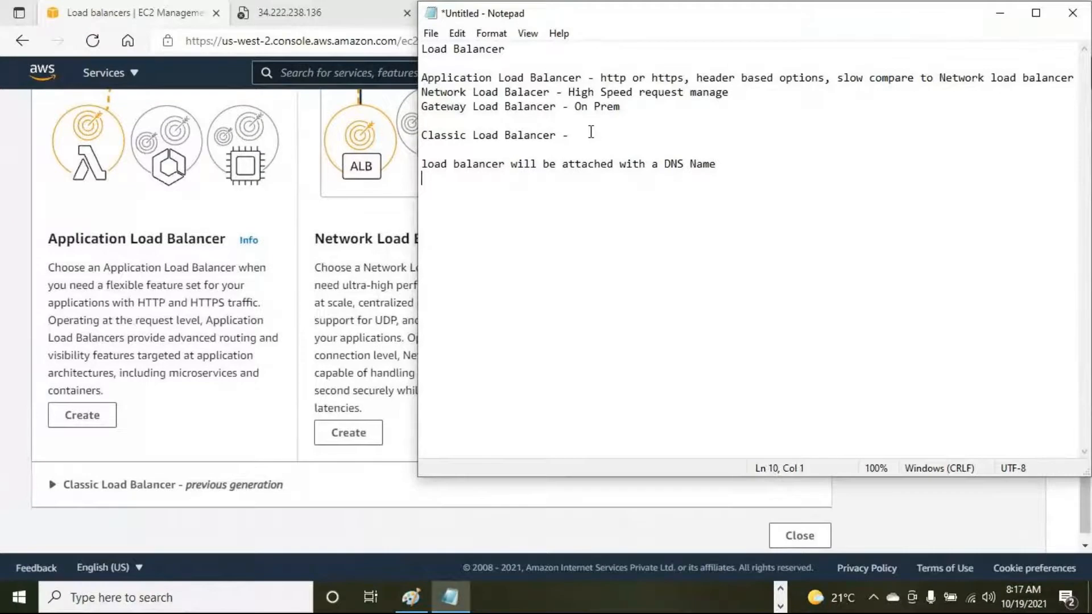
# Return to the browser and read the Network Load Balancer description, highlighting its title and "millions of requests per" second wording
pyautogui.click(400, 301)
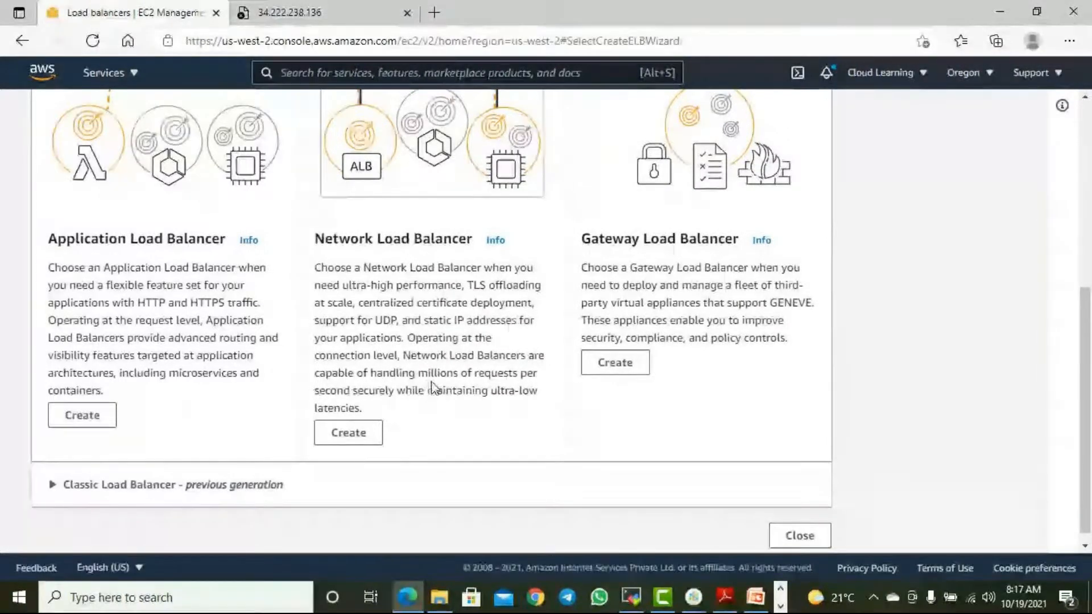
pyautogui.moveTo(440, 373); pyautogui.dragTo(520, 373)
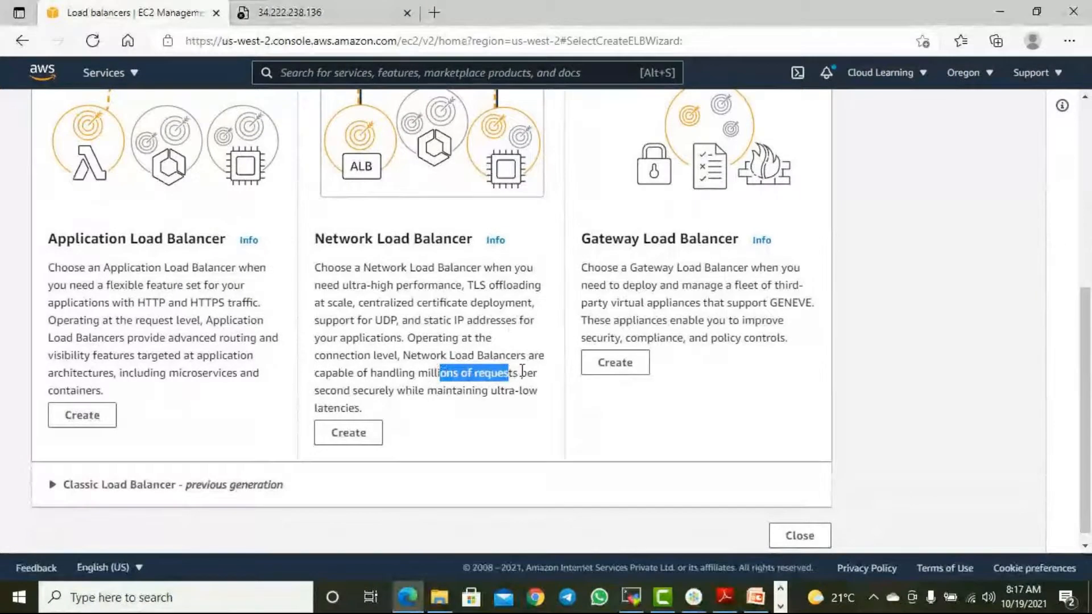
pyautogui.click(520, 373)
pyautogui.moveTo(434, 375); pyautogui.dragTo(532, 378)
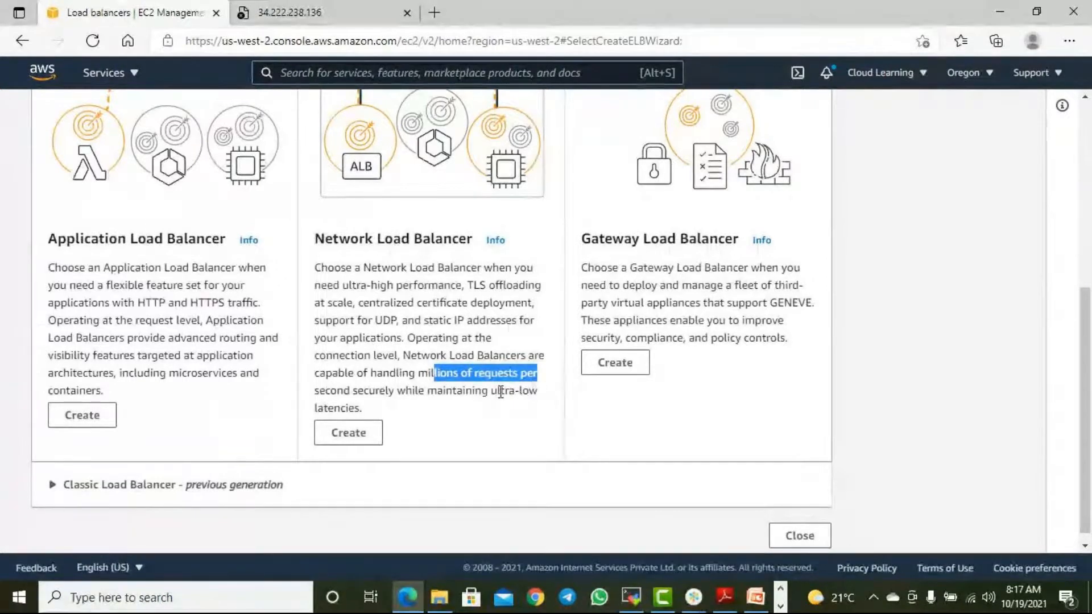
pyautogui.click(483, 405)
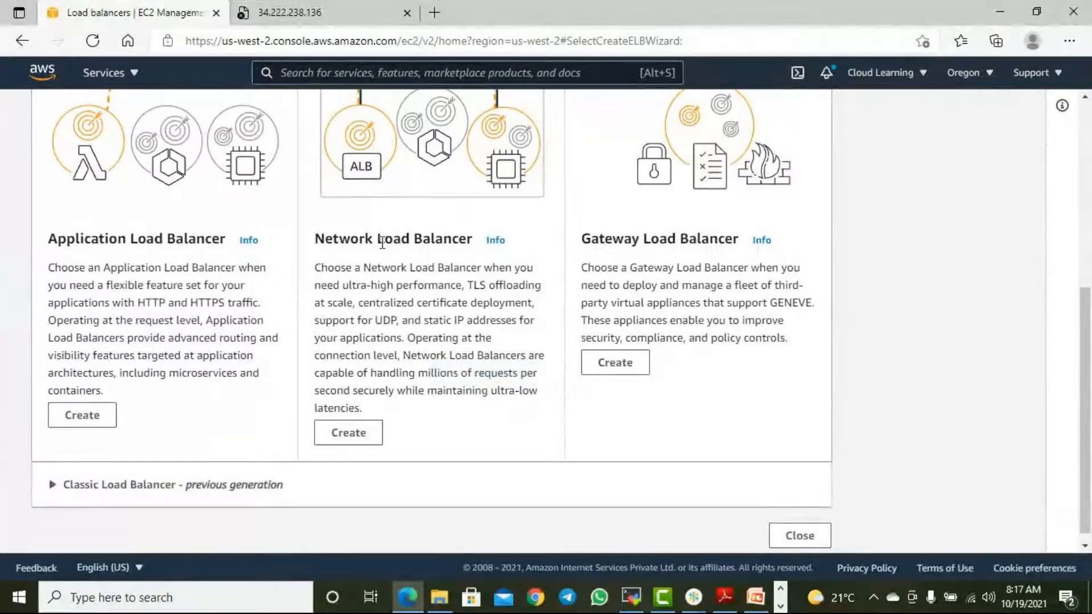
pyautogui.moveTo(332, 238); pyautogui.dragTo(458, 244)
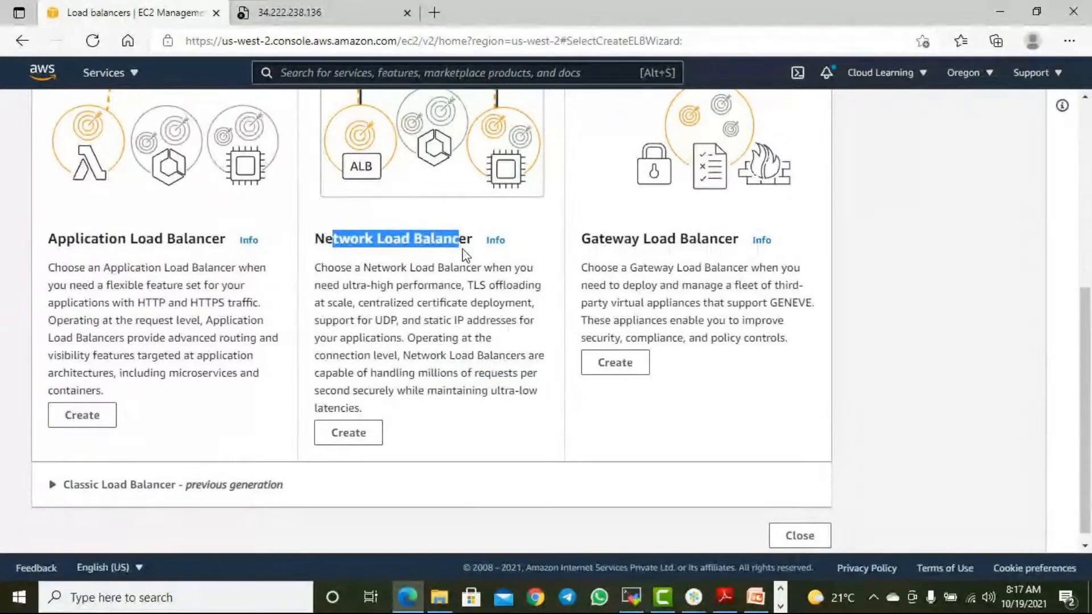
# Read the Gateway Load Balancer description and diagram, highlighting the wording on deploying and managing a fleet of third-party virtual appliances
pyautogui.scroll(1, 670, 262)
pyautogui.scroll(-1, 670, 262)
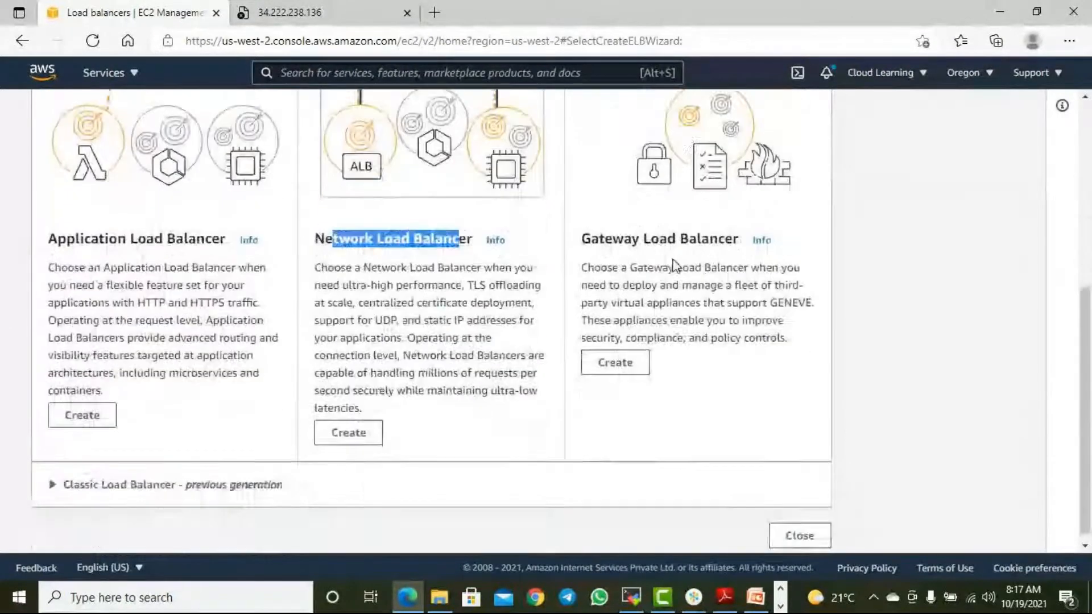
pyautogui.scroll(2, 682, 266)
pyautogui.scroll(-2, 688, 268)
pyautogui.moveTo(588, 267); pyautogui.dragTo(816, 274)
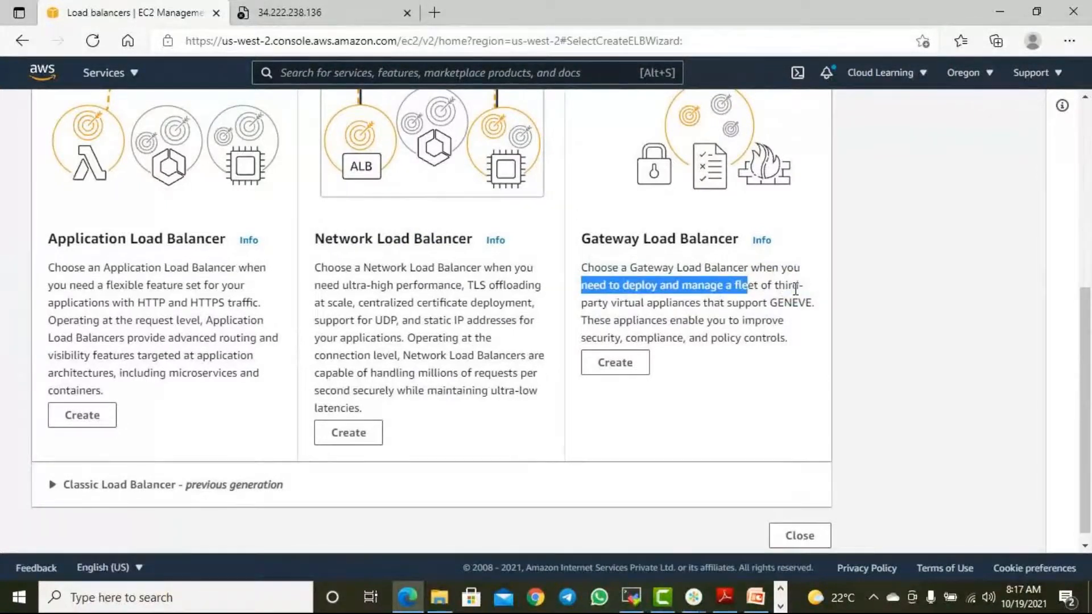
pyautogui.click(825, 270)
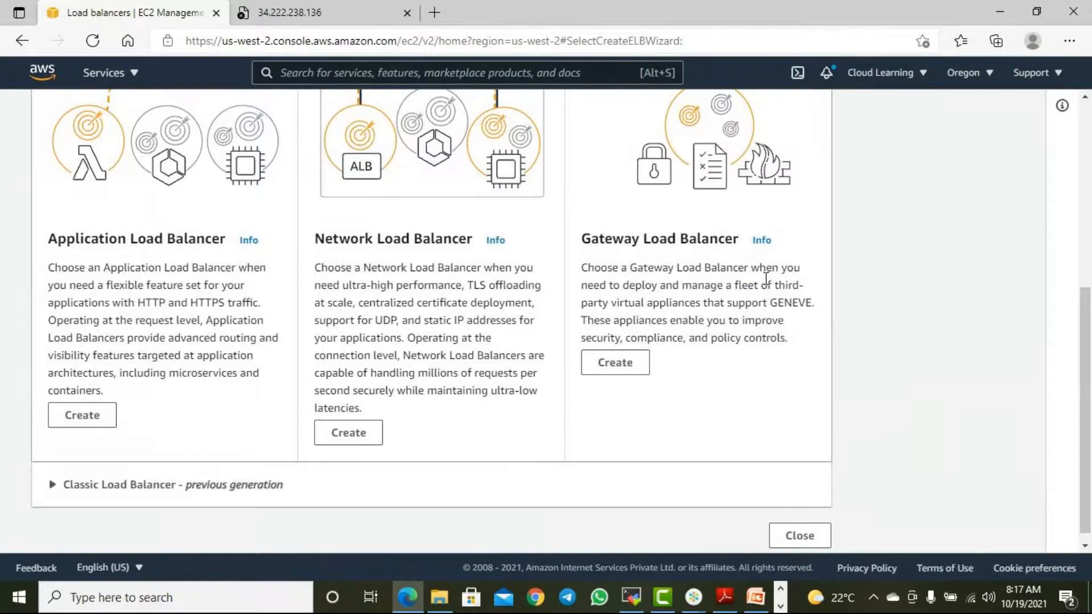
pyautogui.moveTo(631, 243); pyautogui.dragTo(709, 240)
pyautogui.click(716, 297)
pyautogui.scroll(3, 734, 341)
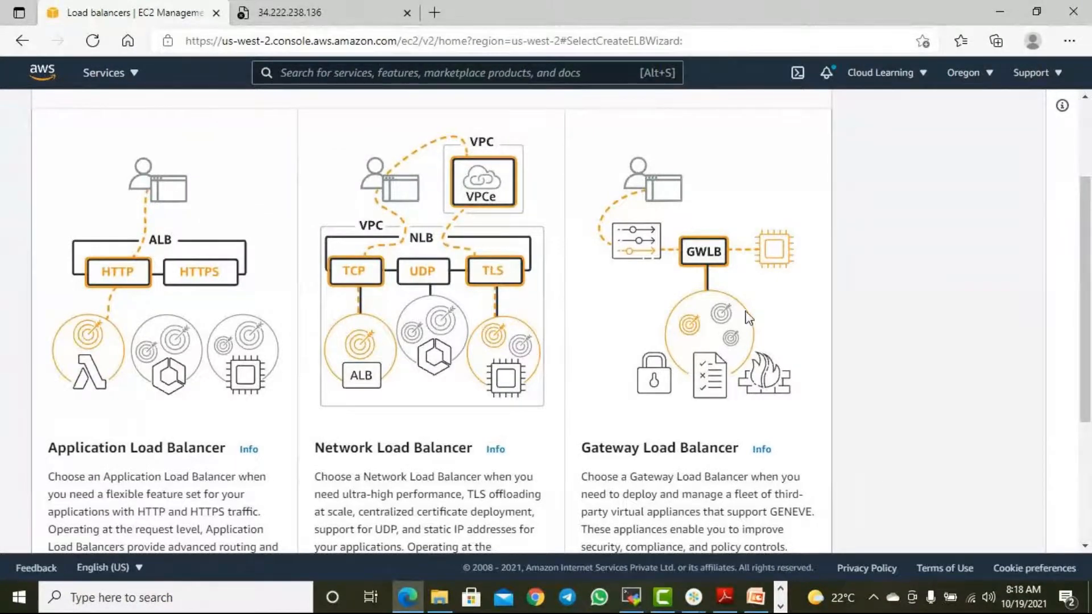
pyautogui.scroll(-3, 1004, 465)
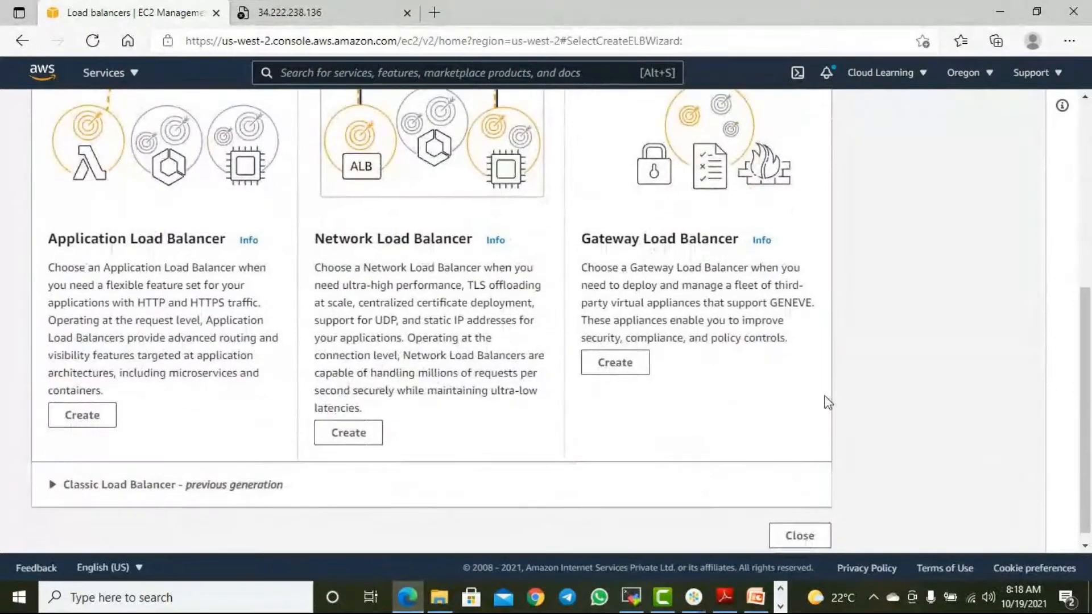
# Review the load balancer types again, highlighting parts of the Application and Network Load Balancer descriptions
pyautogui.scroll(1, 825, 401)
pyautogui.scroll(2, 828, 402)
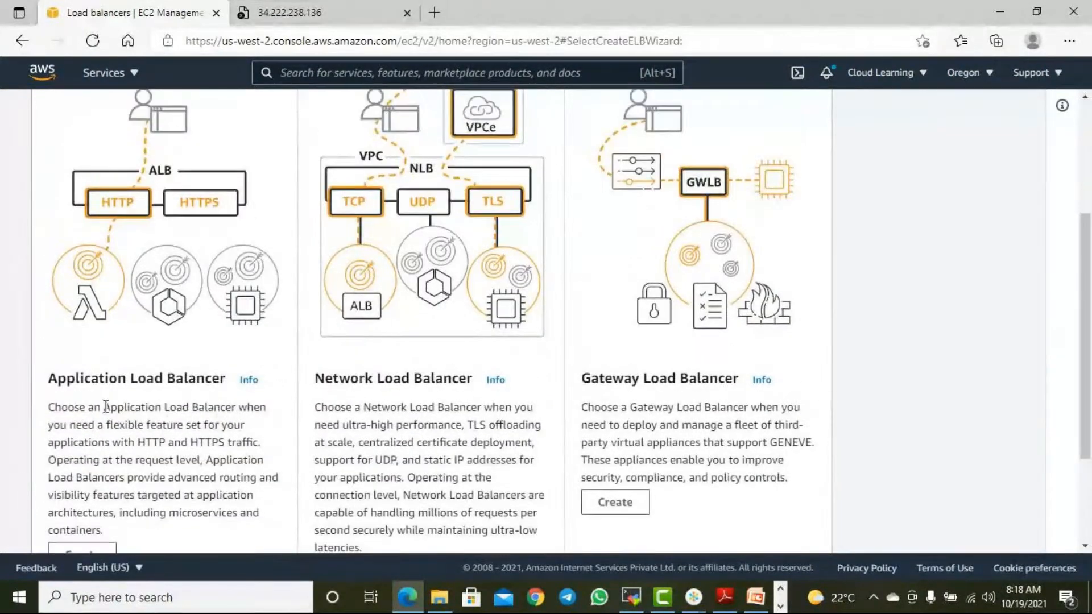
pyautogui.moveTo(107, 409); pyautogui.dragTo(175, 431)
pyautogui.moveTo(397, 407); pyautogui.dragTo(464, 457)
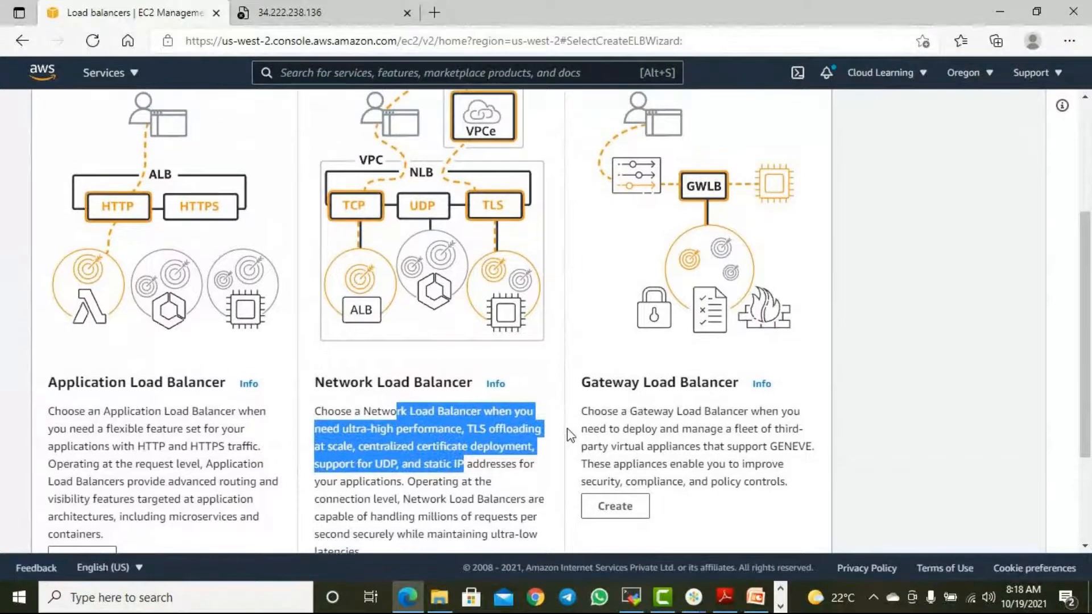
pyautogui.scroll(2, 567, 428)
pyautogui.scroll(-5, 627, 425)
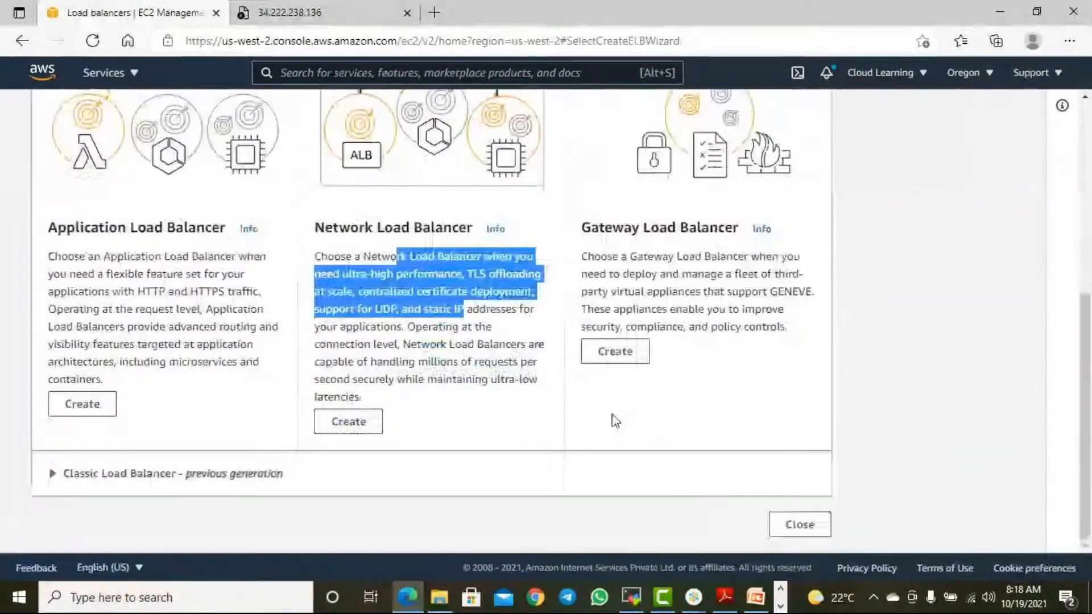
pyautogui.click(548, 425)
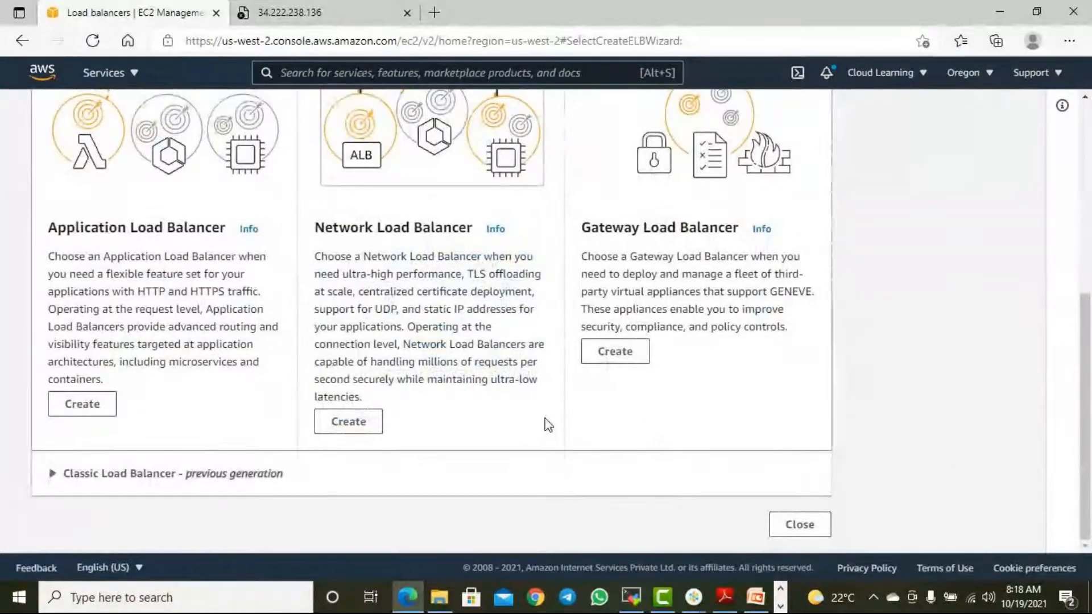
# Expand the previous-generation Classic Load Balancer section and review its description and diagram alongside the other types
pyautogui.moveTo(206, 485); pyautogui.dragTo(290, 481)
pyautogui.click(419, 489)
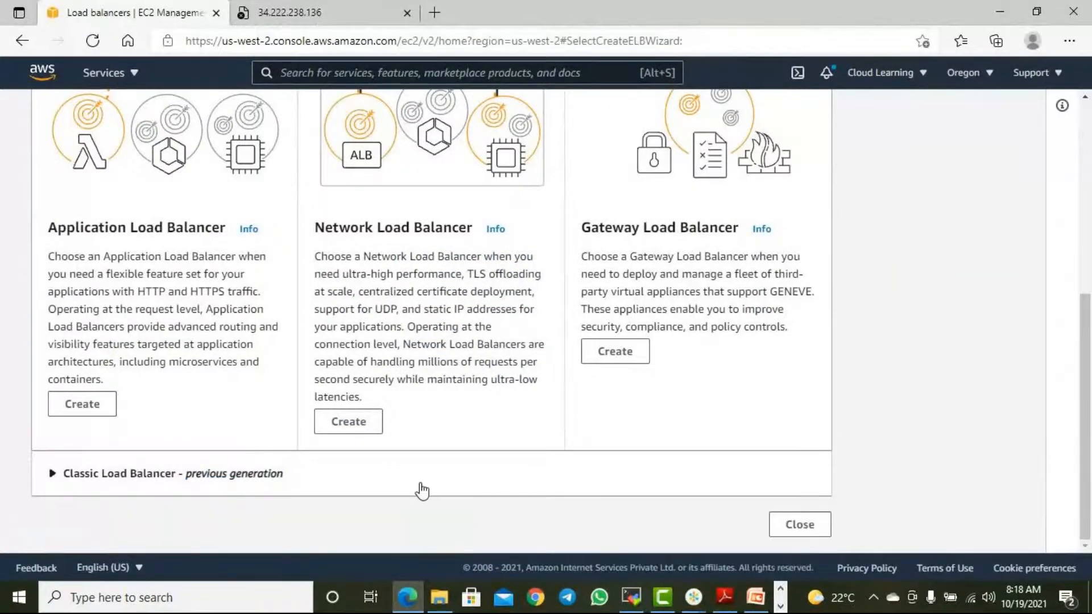
pyautogui.click(178, 483)
pyautogui.scroll(-2, 372, 477)
pyautogui.scroll(-3, 373, 477)
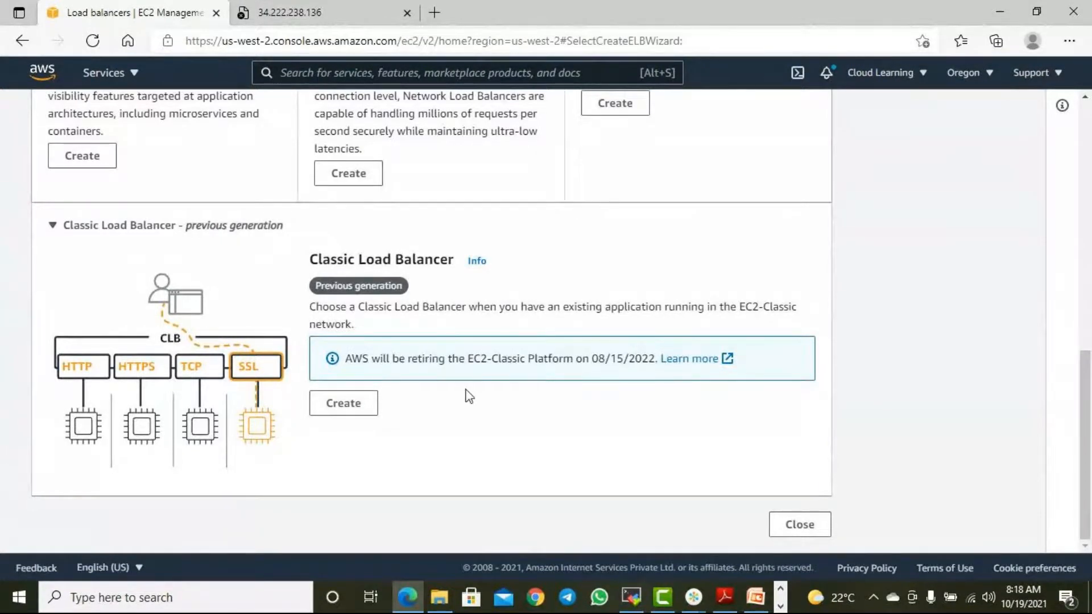
pyautogui.scroll(10, 467, 395)
pyautogui.scroll(-2, 471, 396)
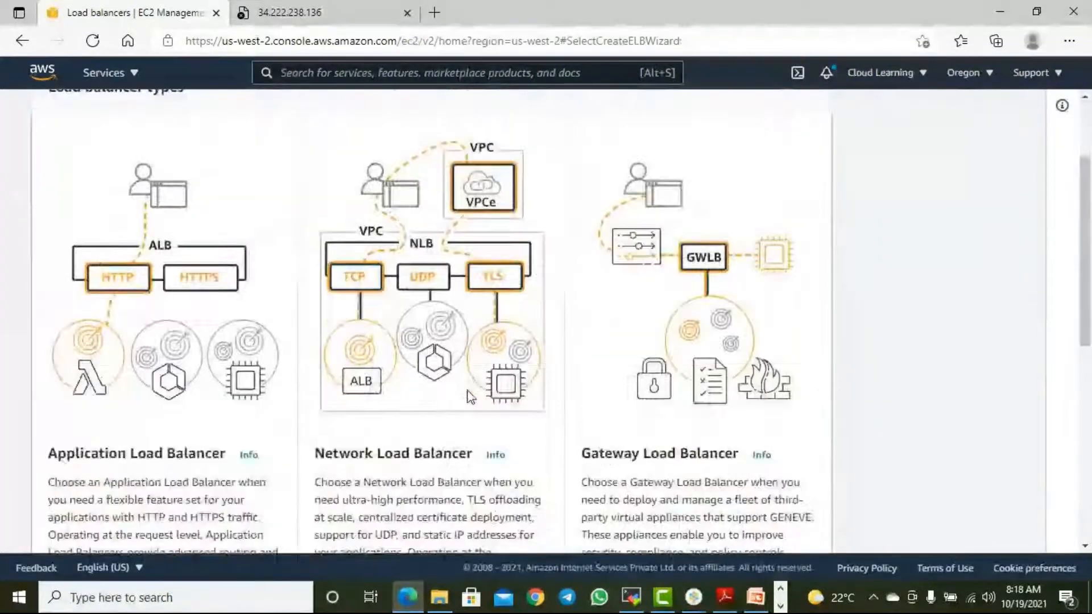
pyautogui.scroll(-5, 470, 396)
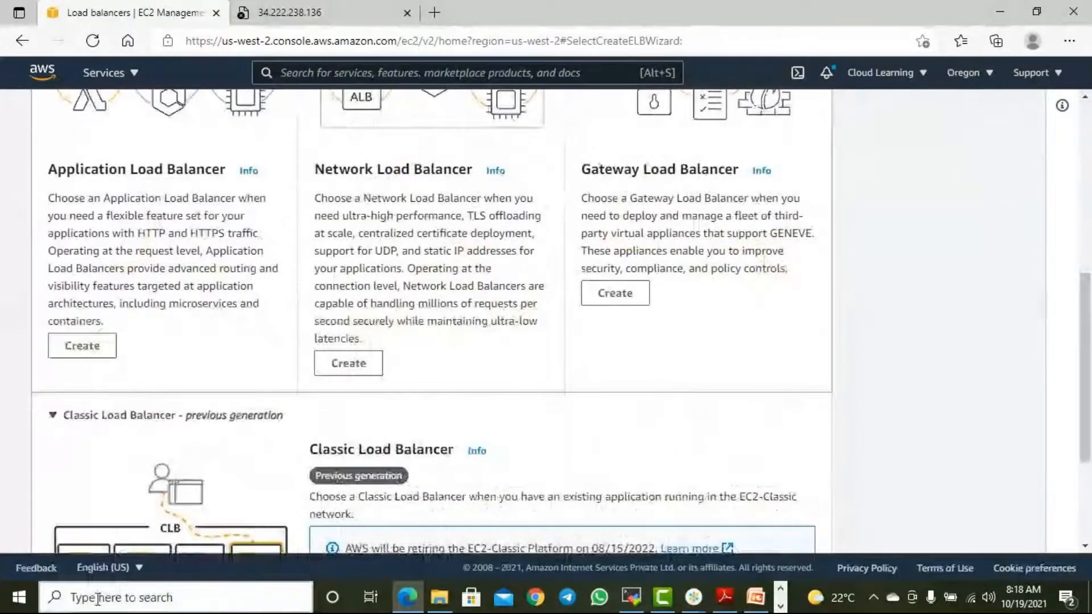
# Close the unreachable 34.222.238.136 page and start creating an Application Load Balancer
pyautogui.click(371, 21)
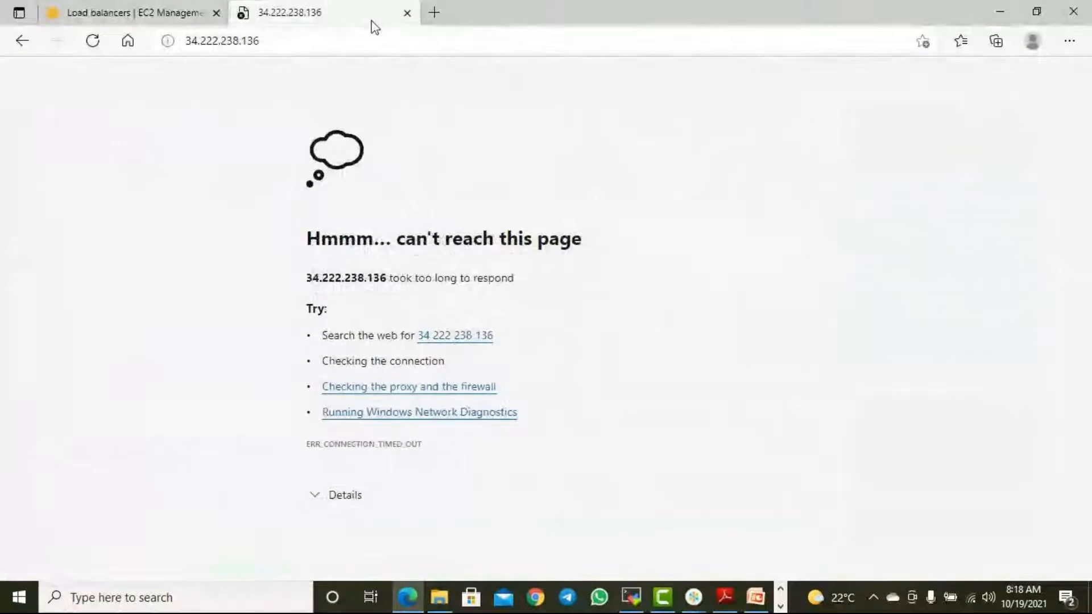
pyautogui.click(407, 12)
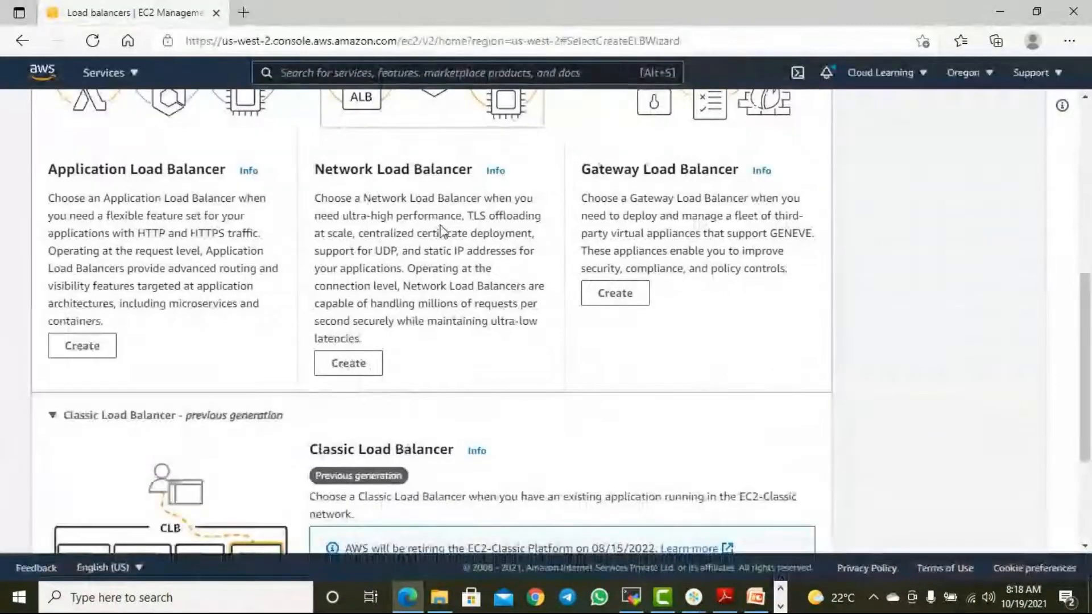
pyautogui.scroll(3, 443, 232)
pyautogui.scroll(-2, 435, 219)
pyautogui.scroll(-1, 435, 219)
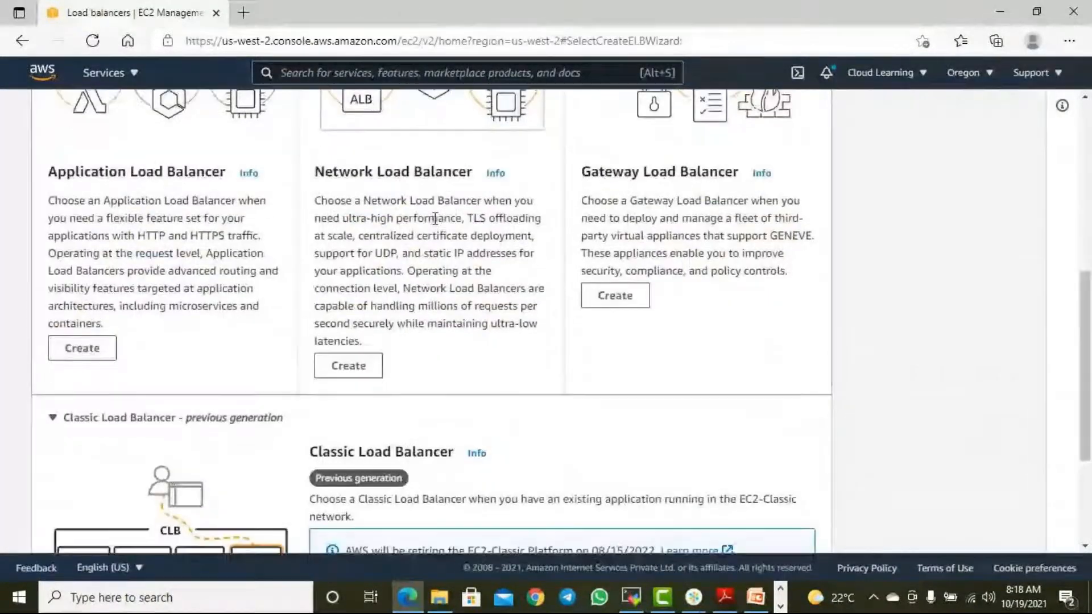
pyautogui.click(81, 348)
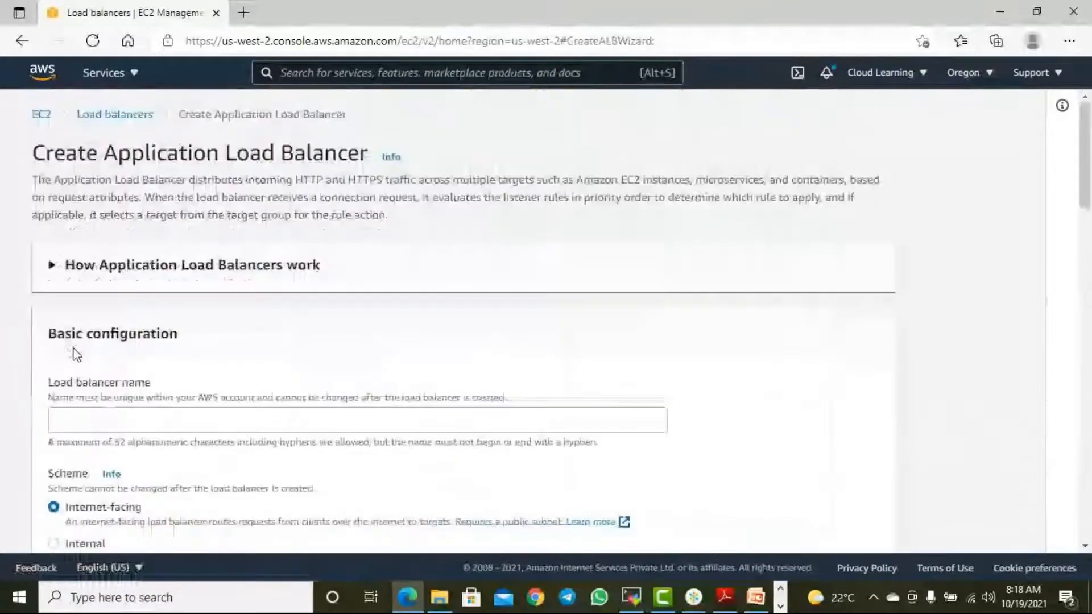
# Expand the explanation of how Application Load Balancers work and enter "Test LB" as the load balancer name
pyautogui.scroll(-3, 217, 307)
pyautogui.click(223, 136)
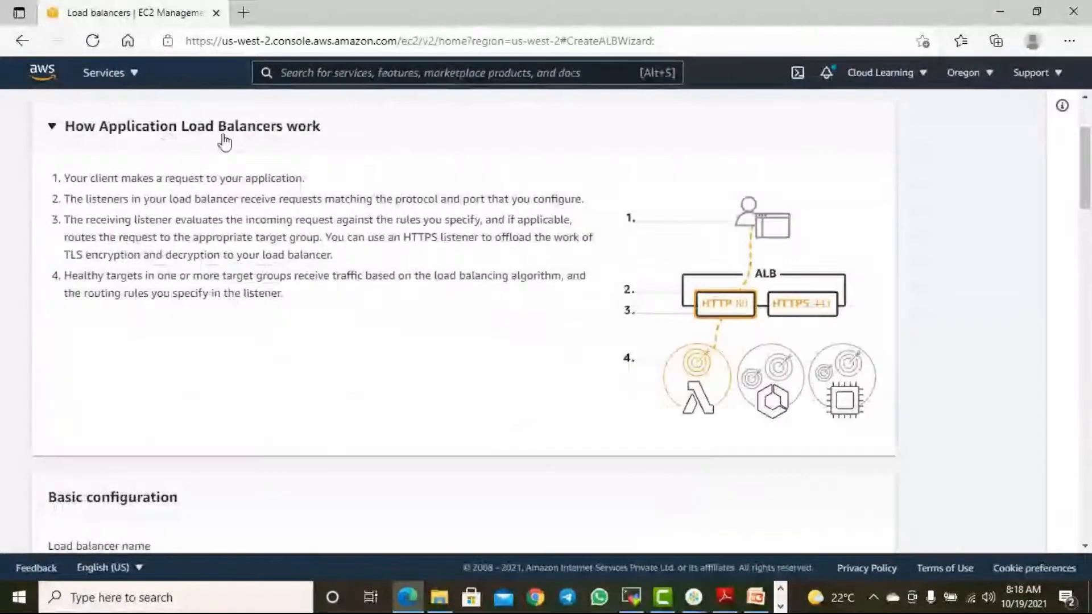
pyautogui.scroll(-5, 225, 143)
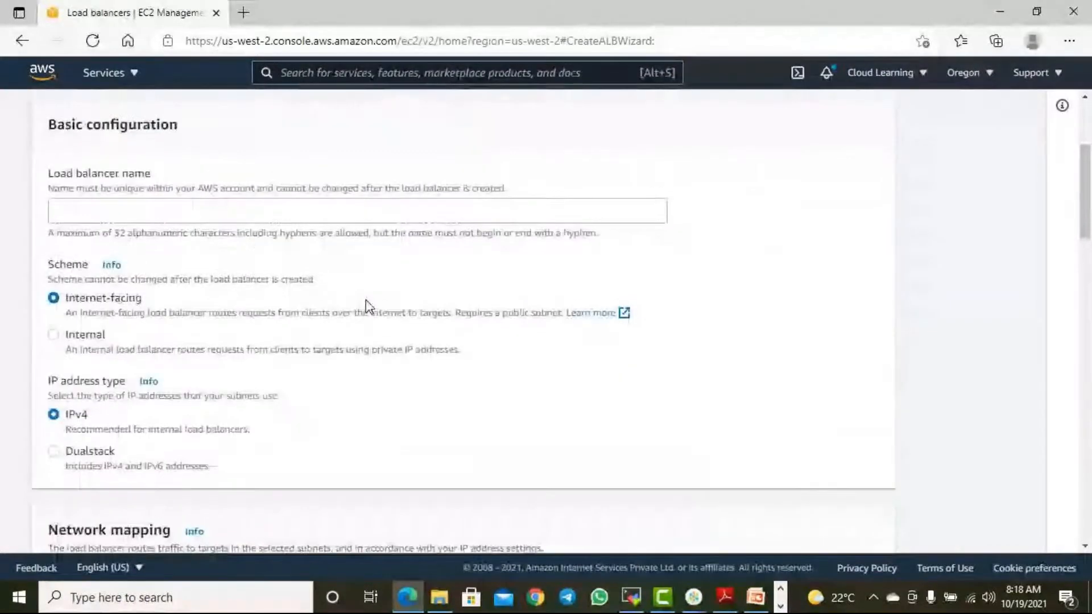
pyautogui.click(112, 219)
pyautogui.write('Test LB')
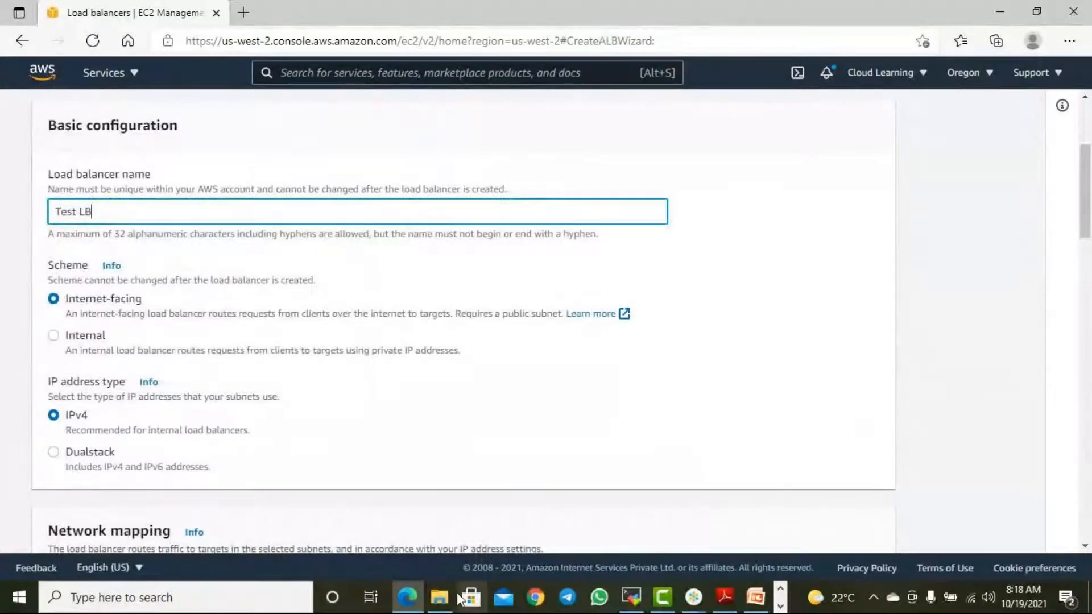
# Open the EC2 console in a separate browser tab and dismiss its welcome message on the Instances page
pyautogui.scroll(3, 263, 163)
pyautogui.click(106, 73)
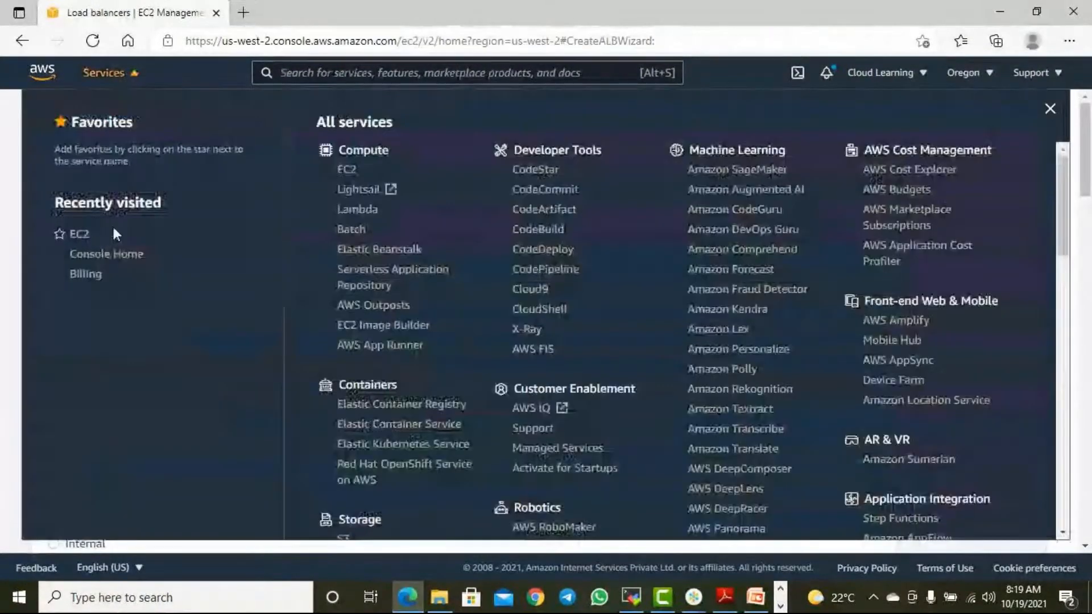
pyautogui.rightClick(77, 233)
pyautogui.click(142, 245)
pyautogui.click(318, 13)
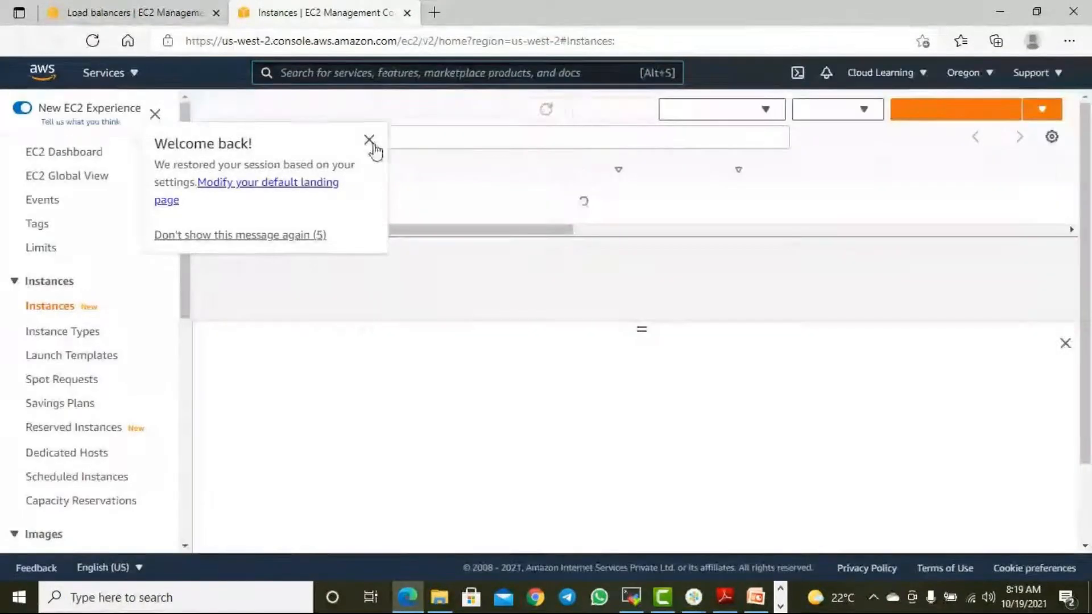
pyautogui.click(370, 141)
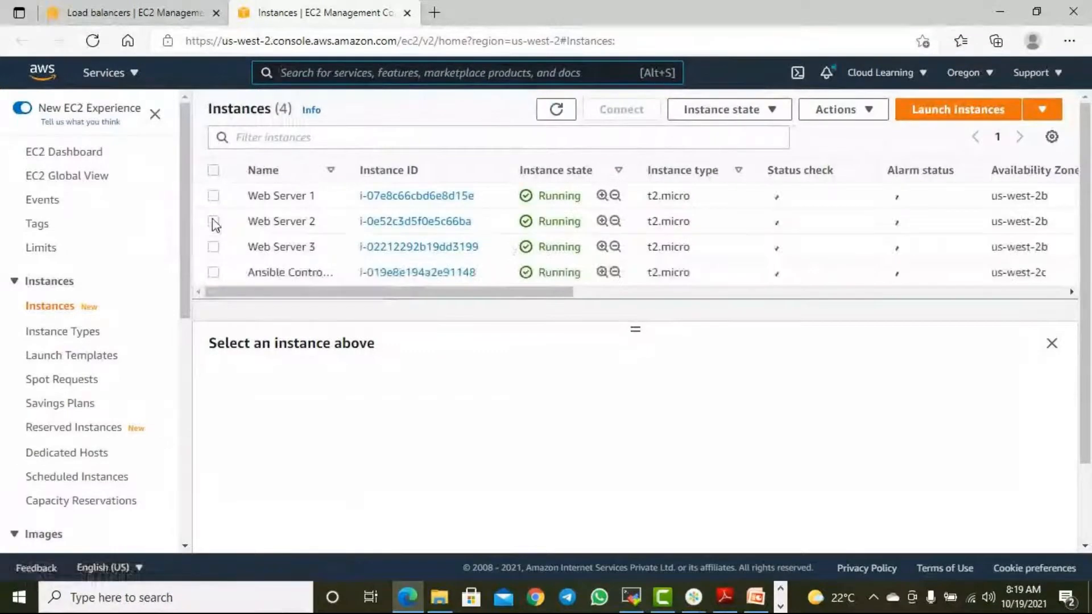
# Copy Web Server 1's public IPv4 address and open it in a new browser tab to check its web page
pyautogui.click(212, 197)
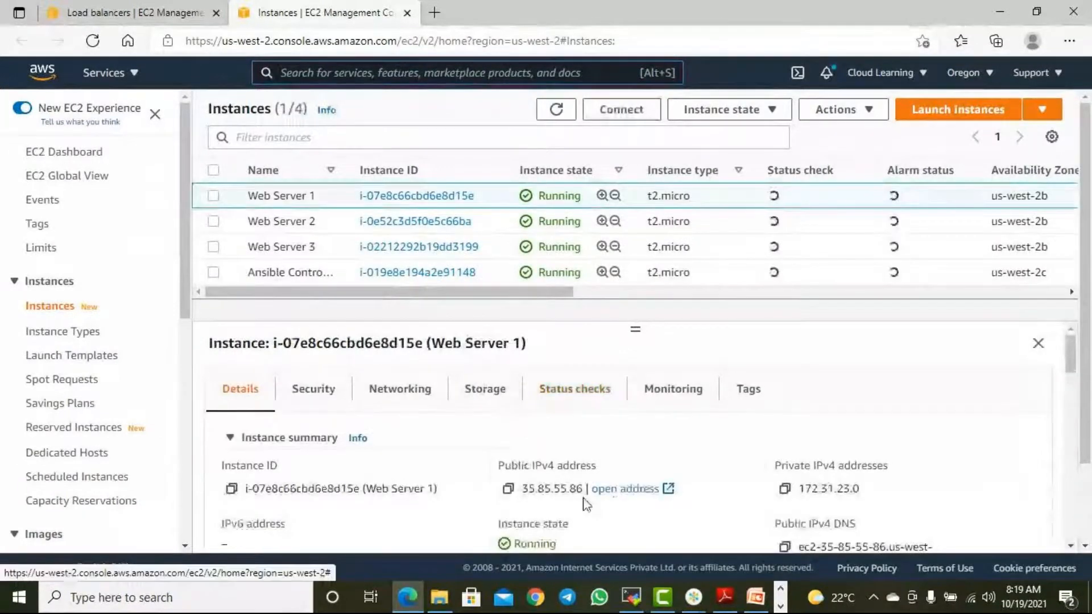
pyautogui.click(507, 490)
pyautogui.click(435, 13)
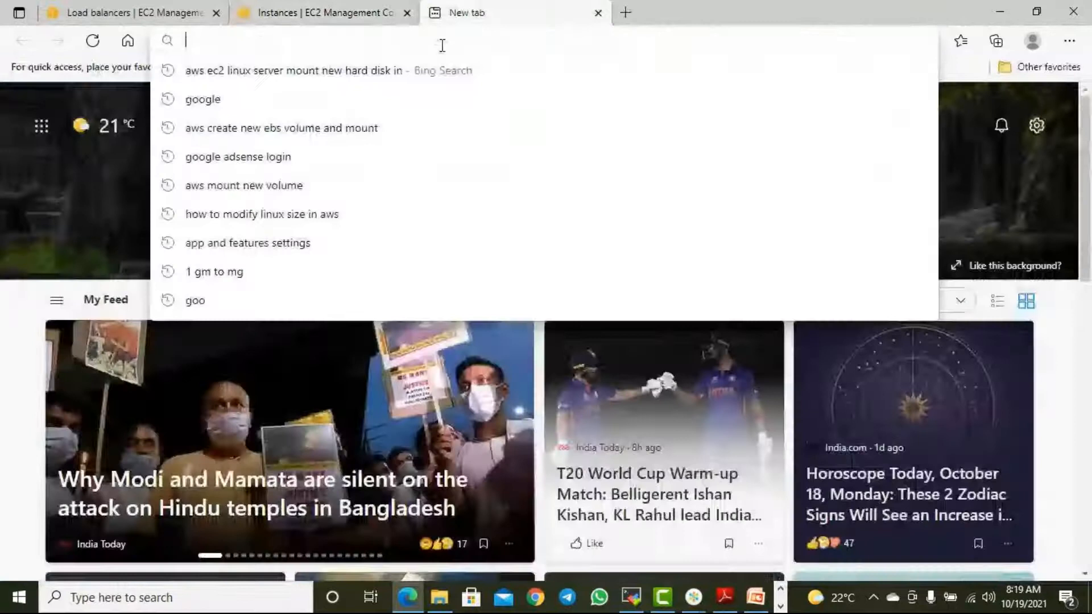
pyautogui.hotkey('ctrl', 'v')
pyautogui.press('Return')
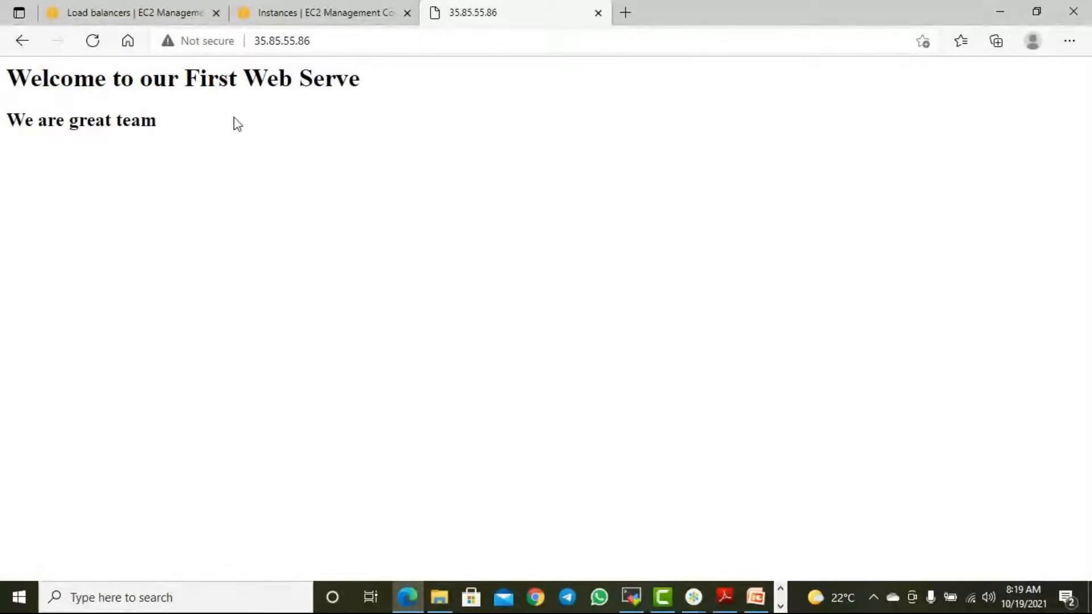
# Close the Web Server 1 page and return from the instances list to the Application Load Balancer creation page
pyautogui.click(597, 13)
pyautogui.click(124, 13)
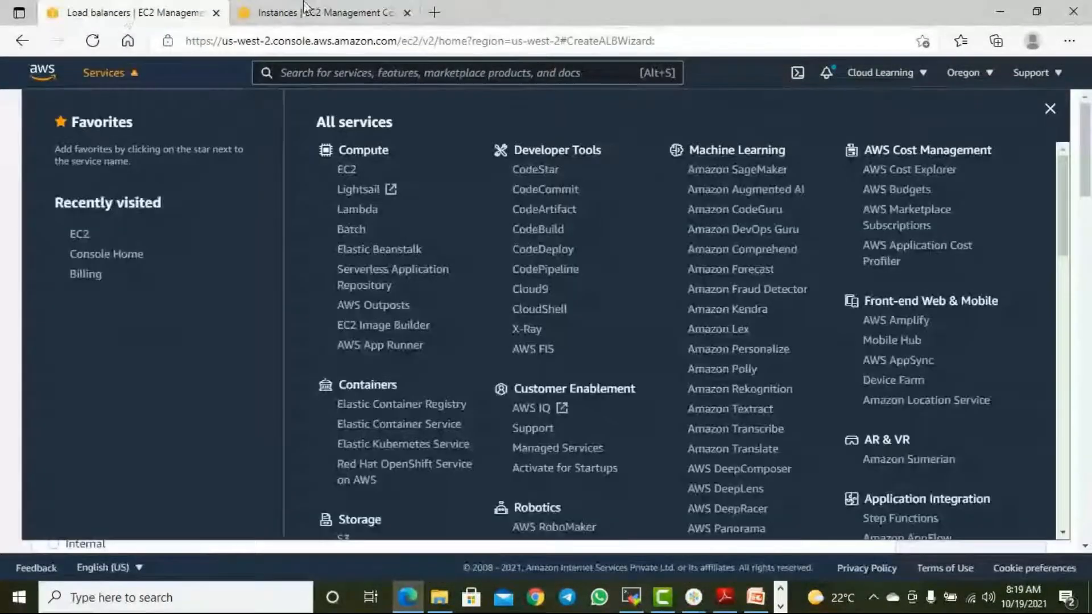
pyautogui.click(314, 8)
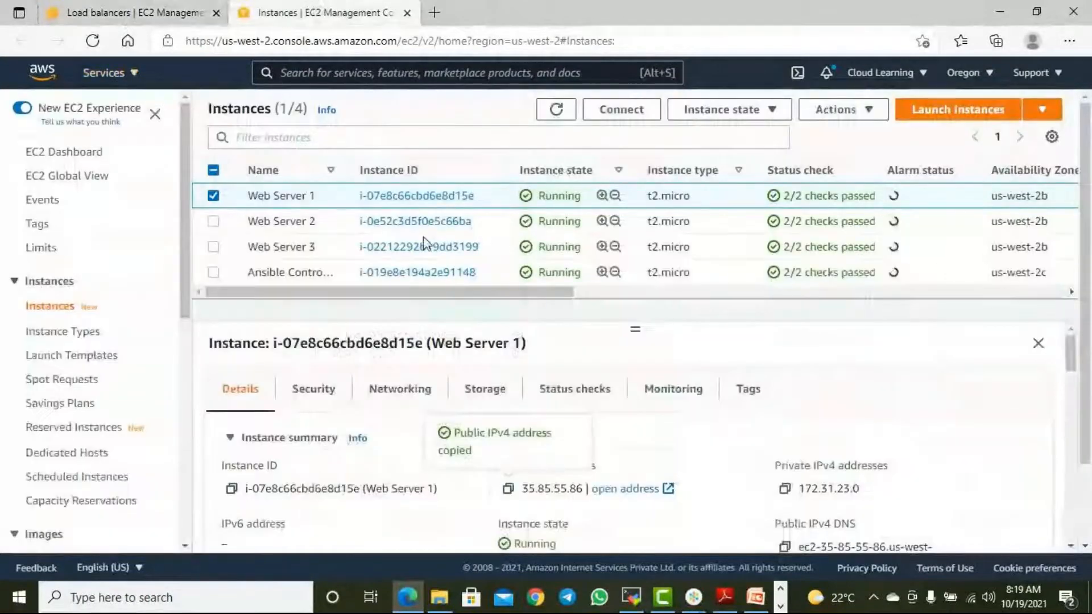
pyautogui.click(110, 12)
pyautogui.click(300, 8)
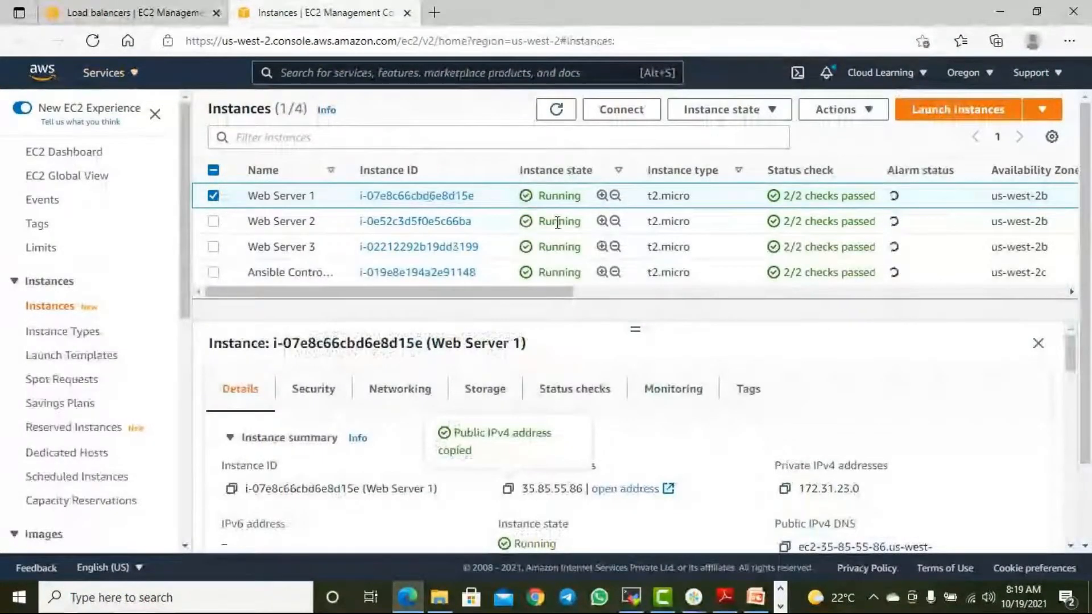
pyautogui.click(163, 18)
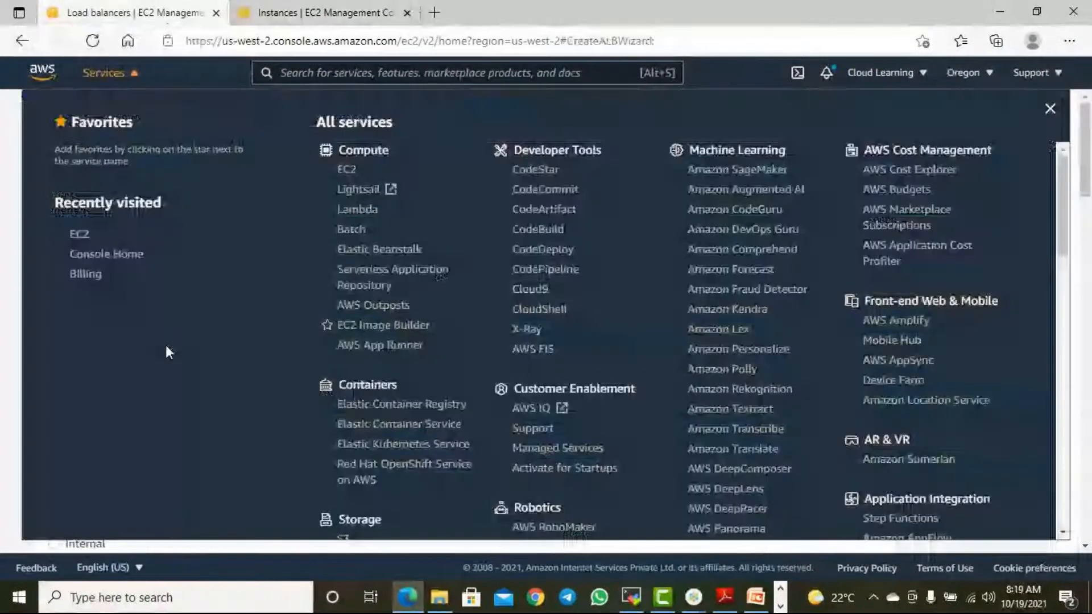
# Close the services overview and rename the load balancer as WebLB in the basic configuration
pyautogui.click(2, 332)
pyautogui.scroll(-2, 344, 343)
pyautogui.click(80, 281)
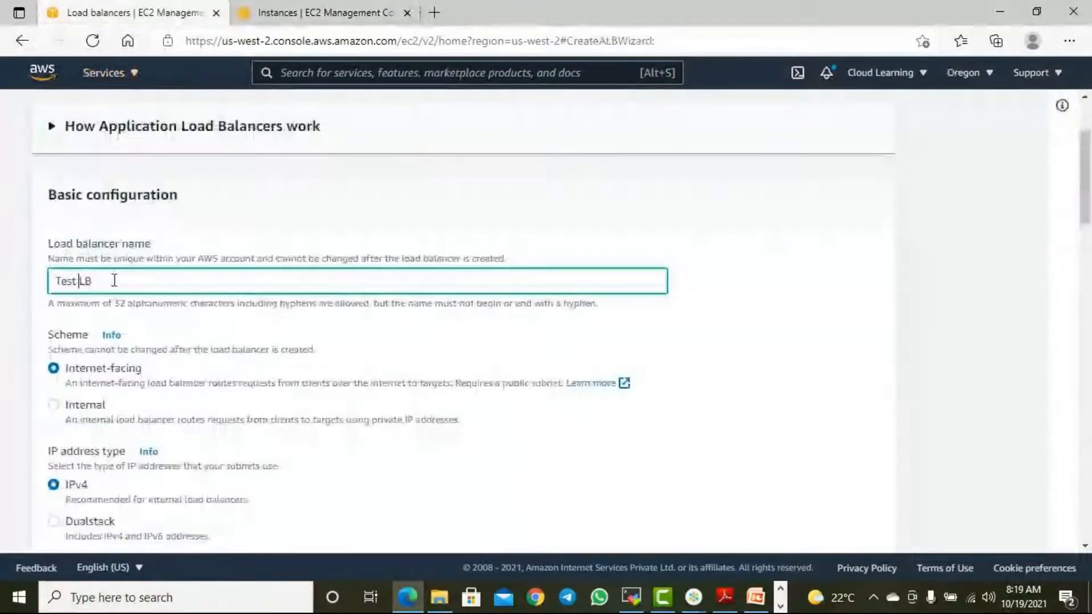
pyautogui.hotkey('shift', 'Home')
pyautogui.write('Web')
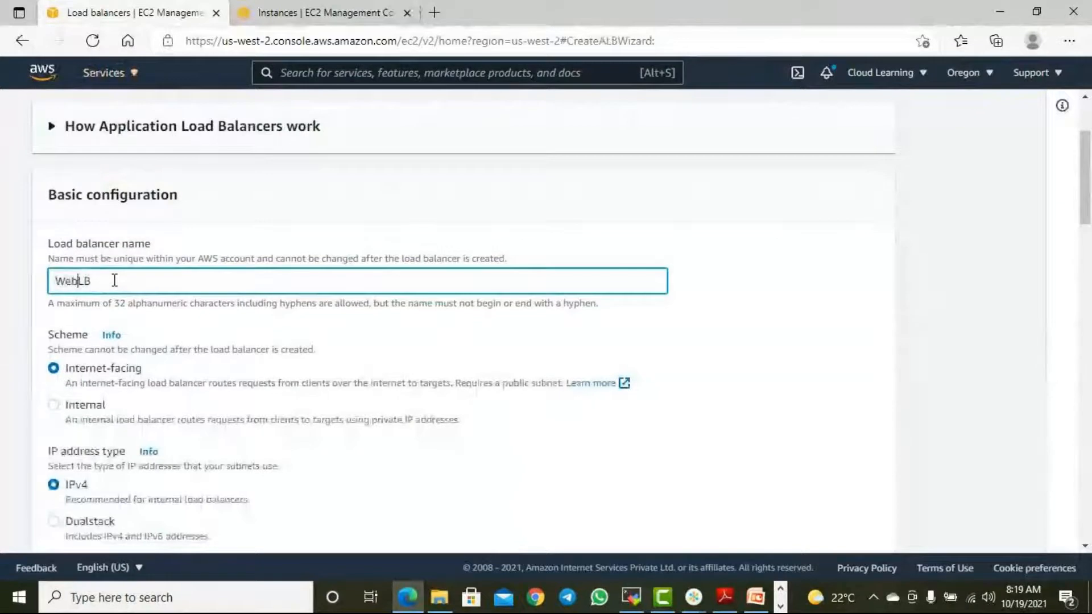
# Switch the load balancer scheme to Internal for comparison, then set it back to Internet-facing
pyautogui.scroll(-1, 108, 293)
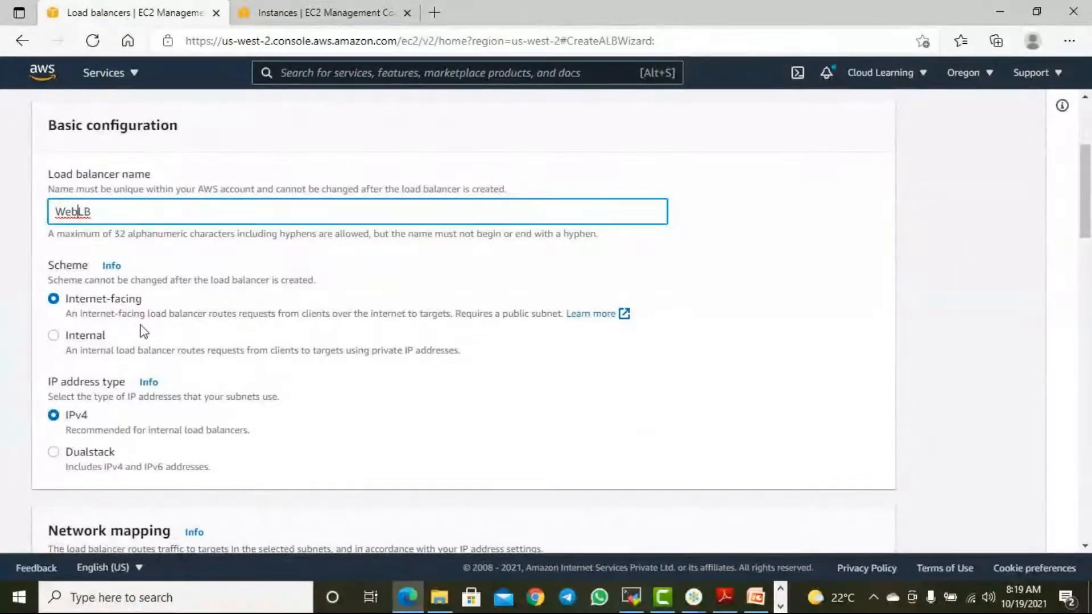
pyautogui.click(80, 340)
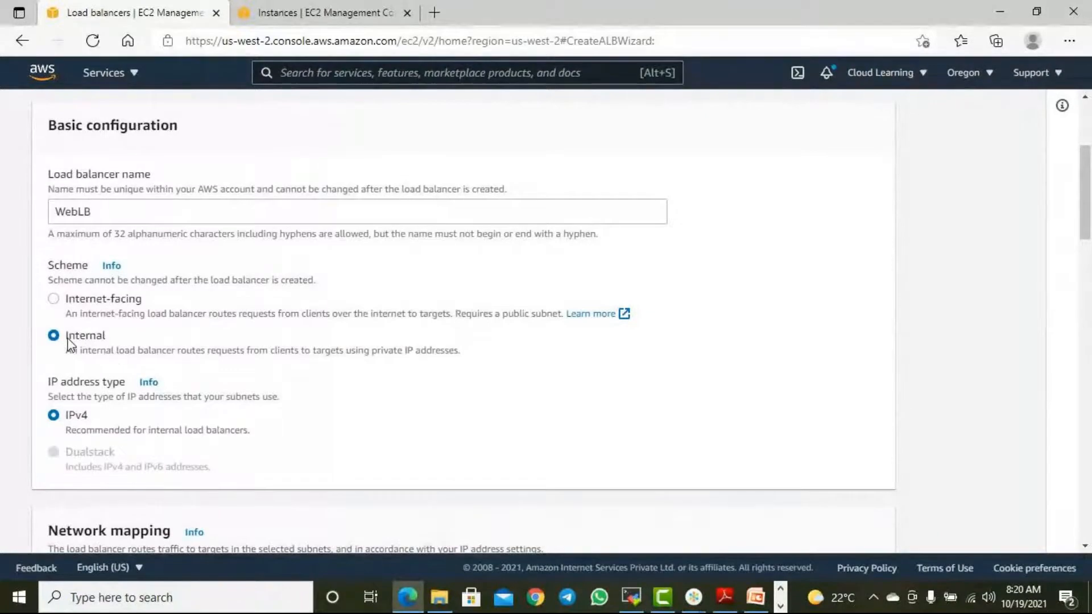
pyautogui.moveTo(66, 335); pyautogui.dragTo(105, 340)
pyautogui.click(209, 336)
pyautogui.moveTo(96, 298); pyautogui.dragTo(147, 309)
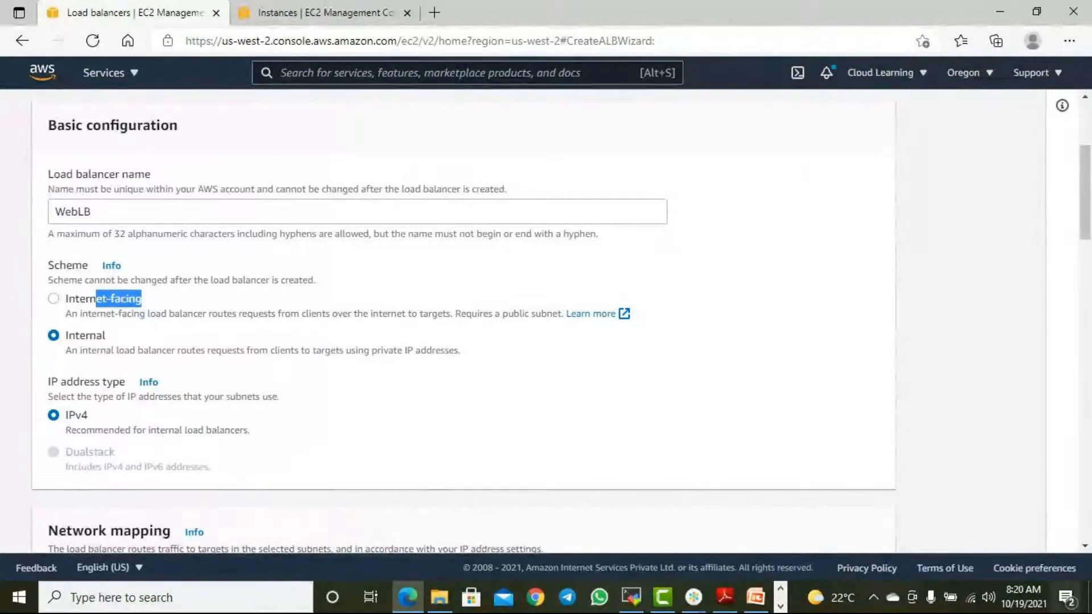
pyautogui.click(125, 294)
# Select the VPC vpc-0210397a with the IPv4 range 172.31.0.0/16 for the network mapping
pyautogui.scroll(-2, 304, 345)
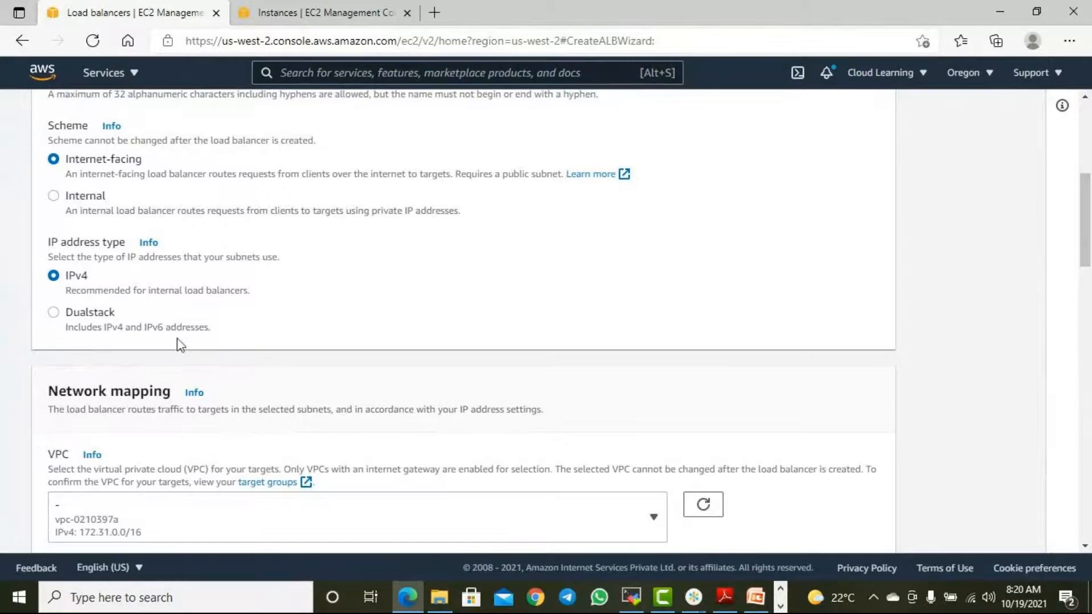
pyautogui.scroll(-2, 256, 318)
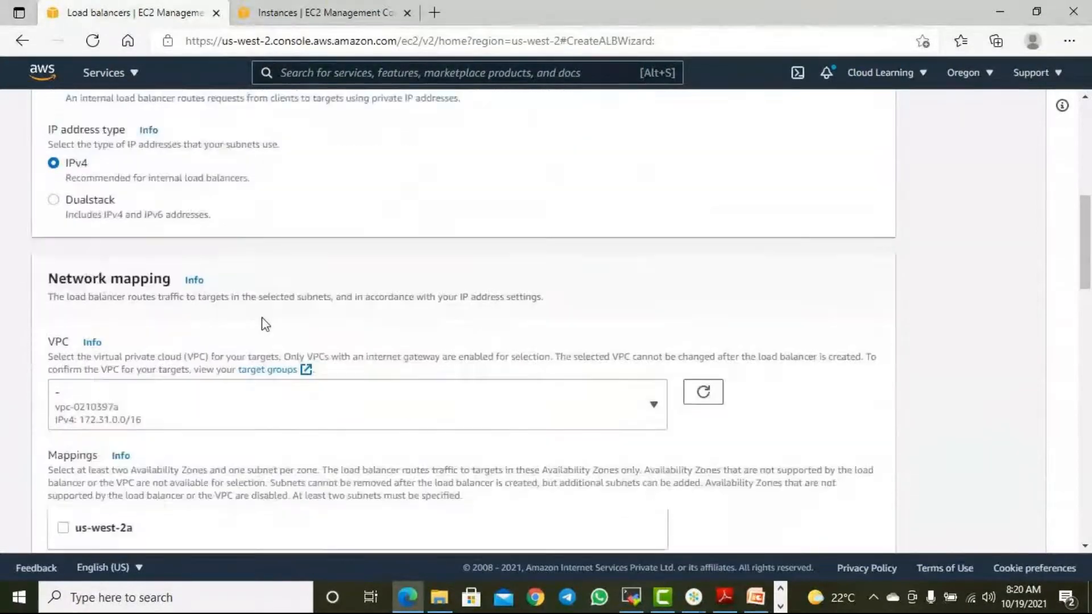
pyautogui.scroll(-1, 262, 319)
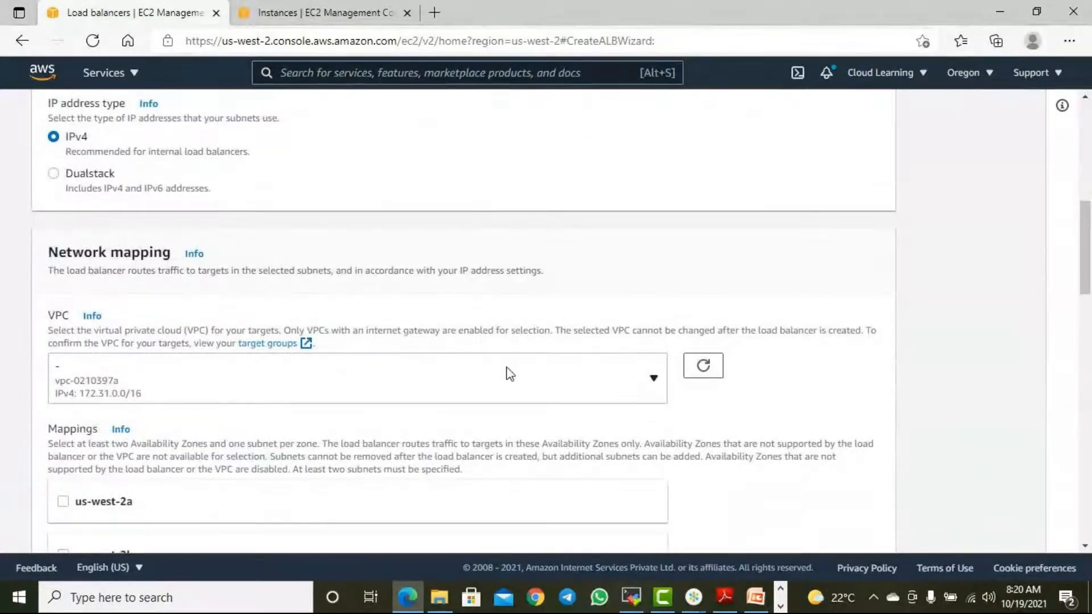
pyautogui.click(518, 378)
pyautogui.click(522, 379)
pyautogui.scroll(5, 402, 234)
pyautogui.scroll(-7, 178, 316)
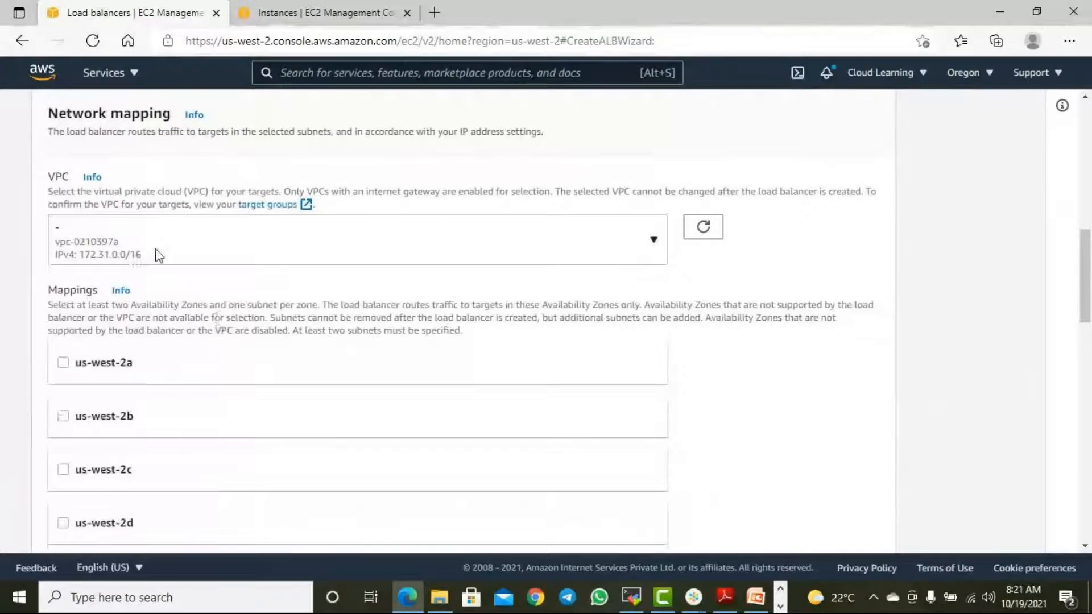
pyautogui.click(166, 252)
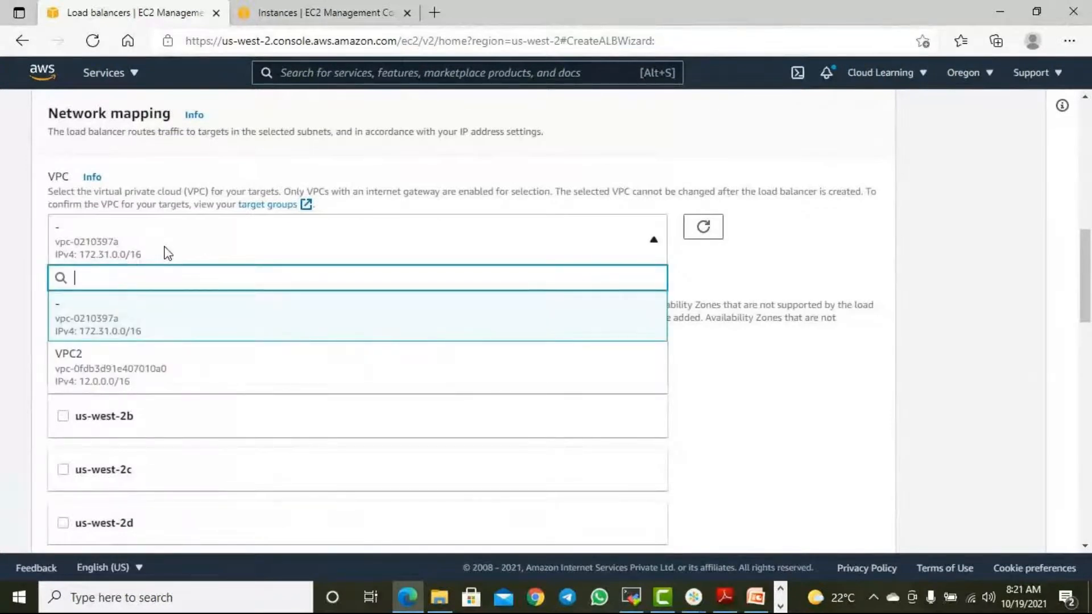
pyautogui.click(147, 327)
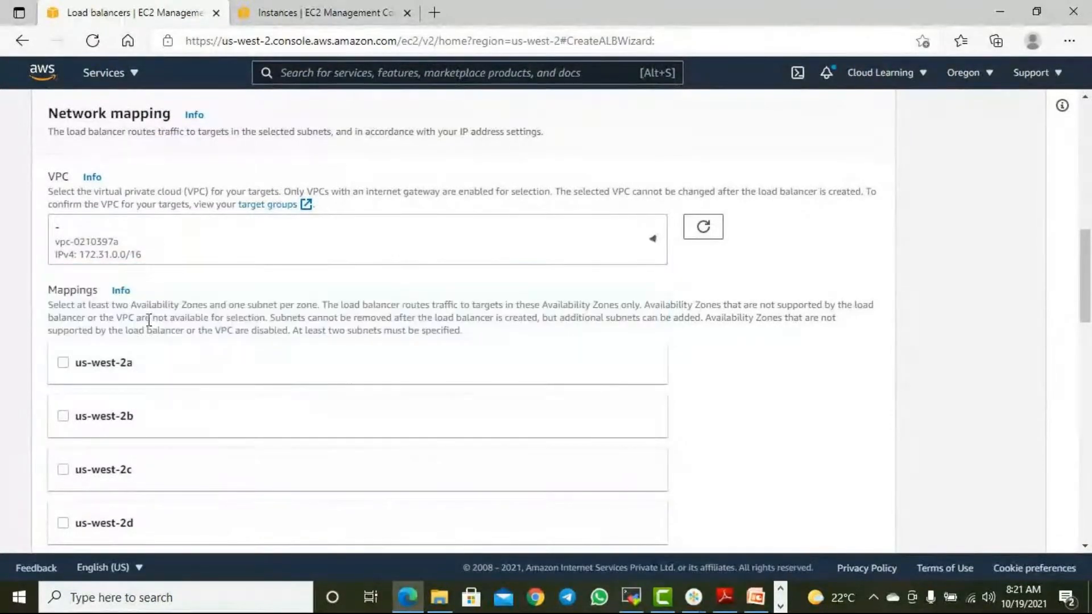
# Switch to the Paint diagram, label the two started servers 2a and 2b, and minimize it
pyautogui.scroll(-2, 392, 313)
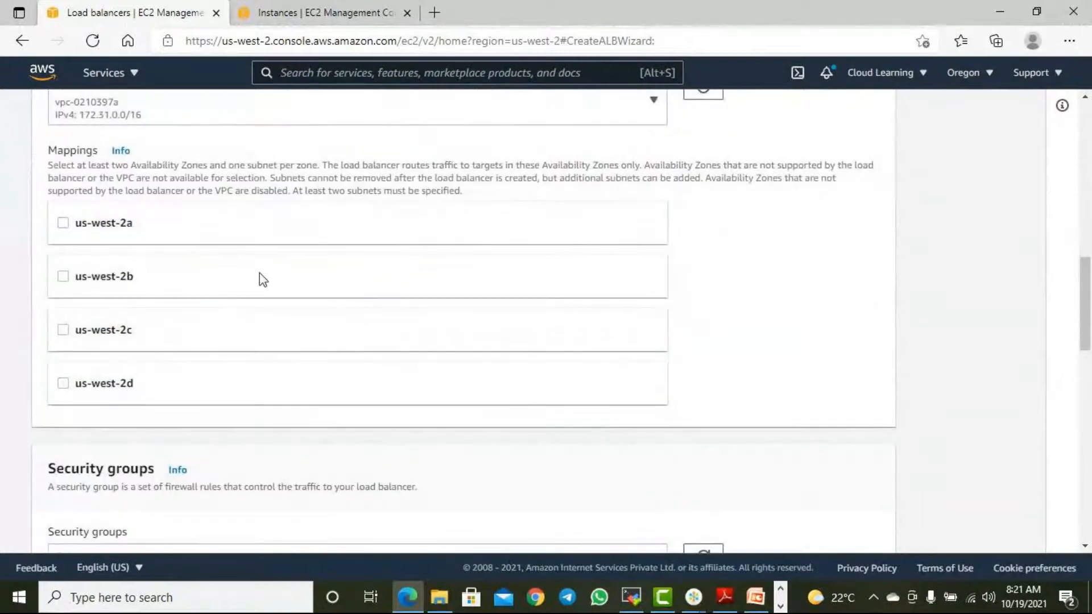
pyautogui.scroll(3, 261, 278)
pyautogui.scroll(-2, 275, 260)
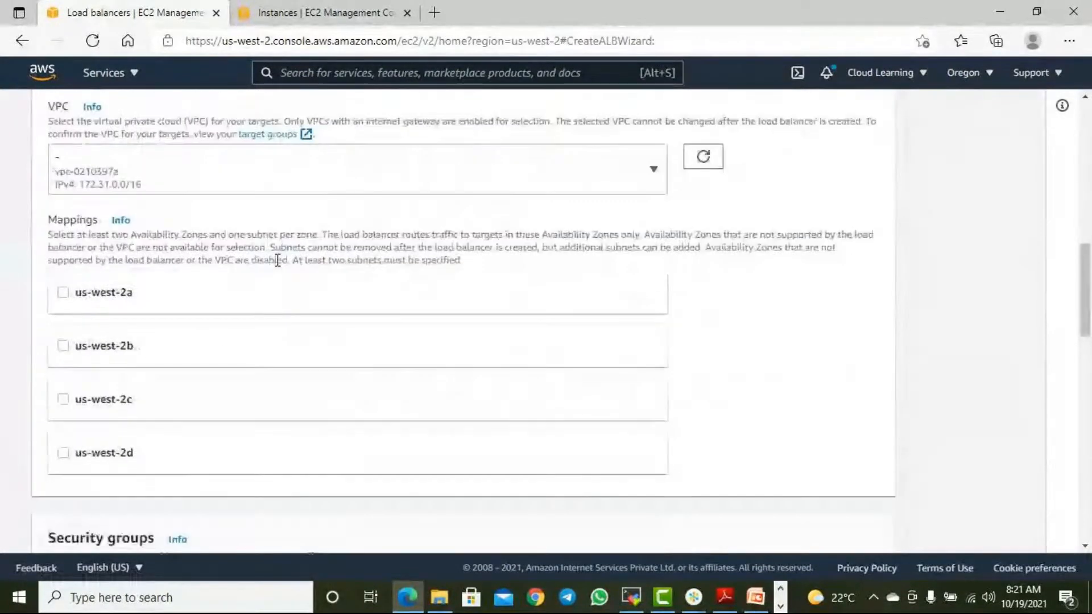
pyautogui.click(779, 606)
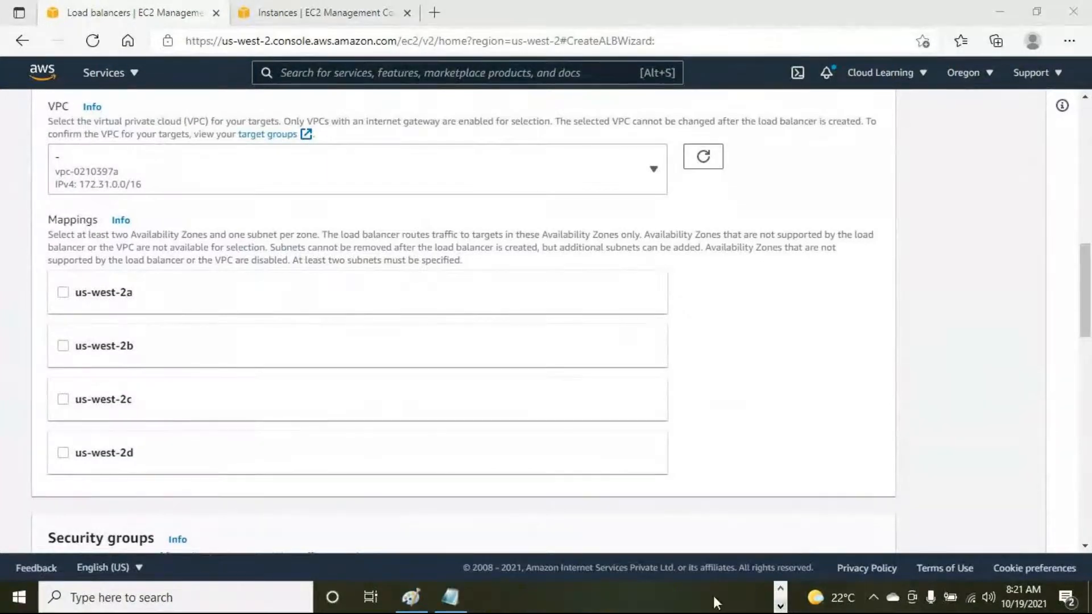
pyautogui.click(440, 566)
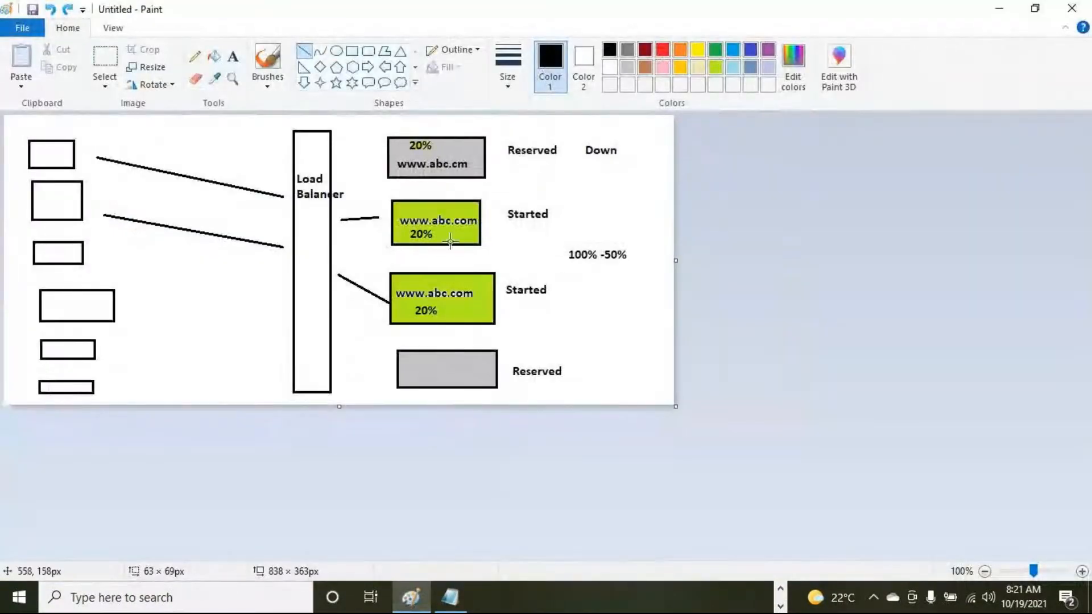
pyautogui.click(233, 57)
pyautogui.click(576, 223)
pyautogui.write('2a')
pyautogui.click(575, 296)
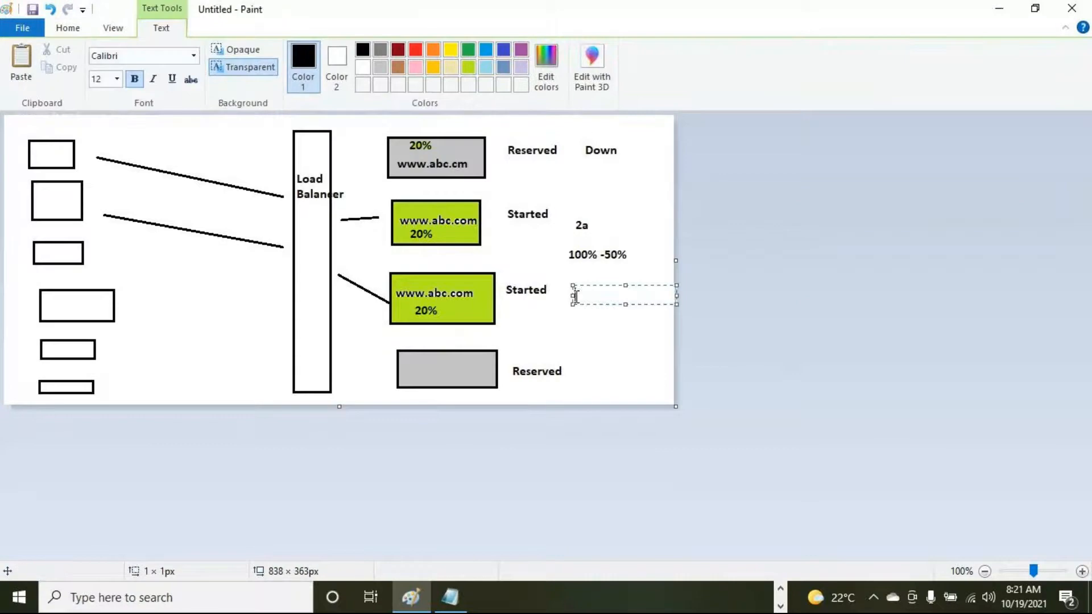
pyautogui.write('2b')
pyautogui.click(998, 8)
# Enable the us-west-2a and us-west-2b Availability Zones in the load balancer's mappings
pyautogui.click(63, 293)
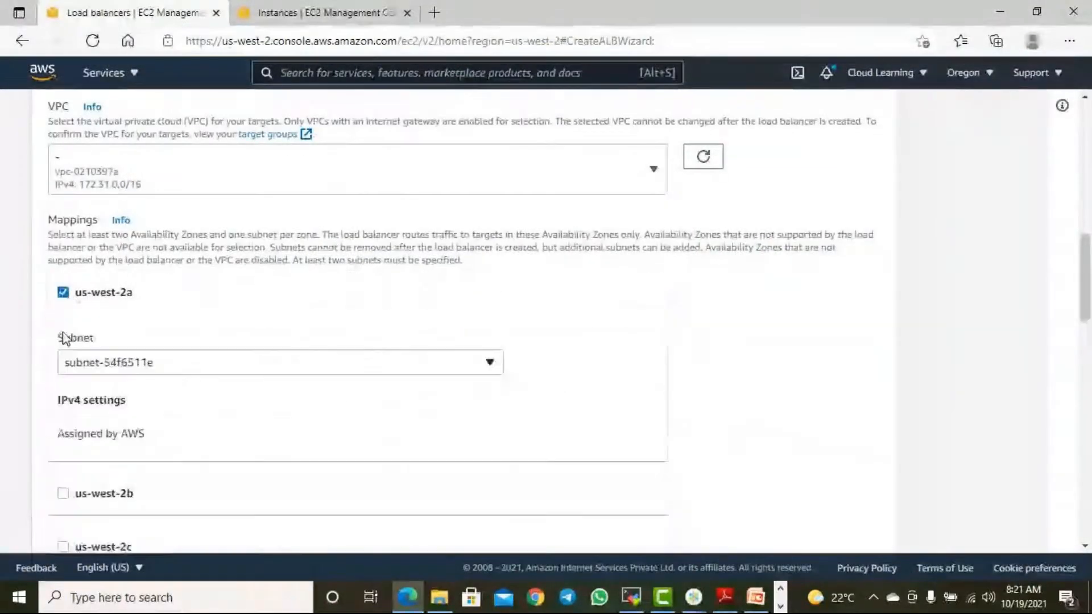
pyautogui.scroll(-1, 74, 441)
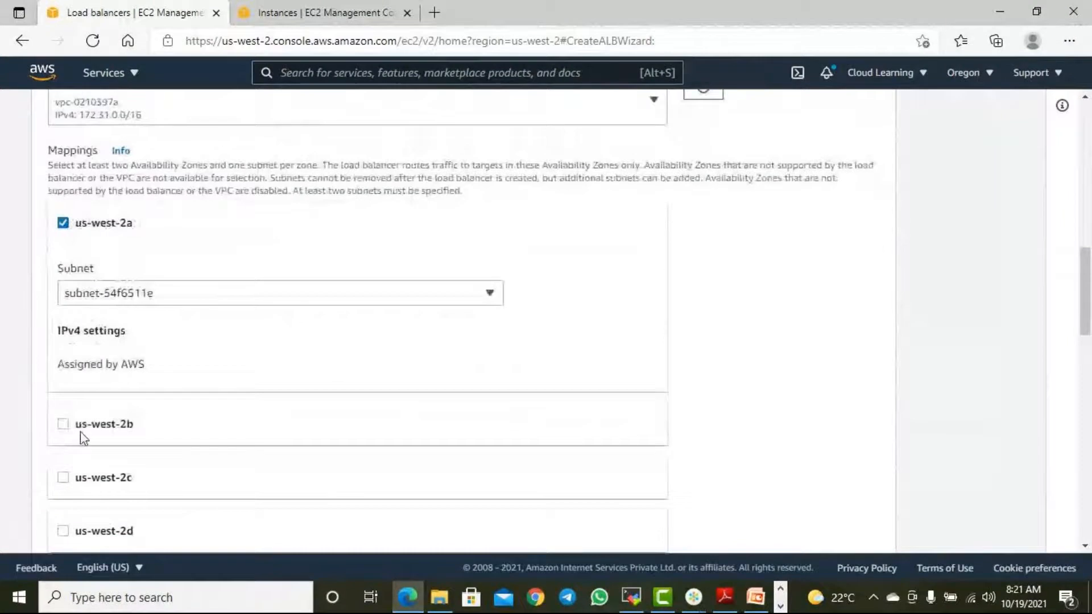
pyautogui.click(61, 425)
pyautogui.scroll(-3, 606, 432)
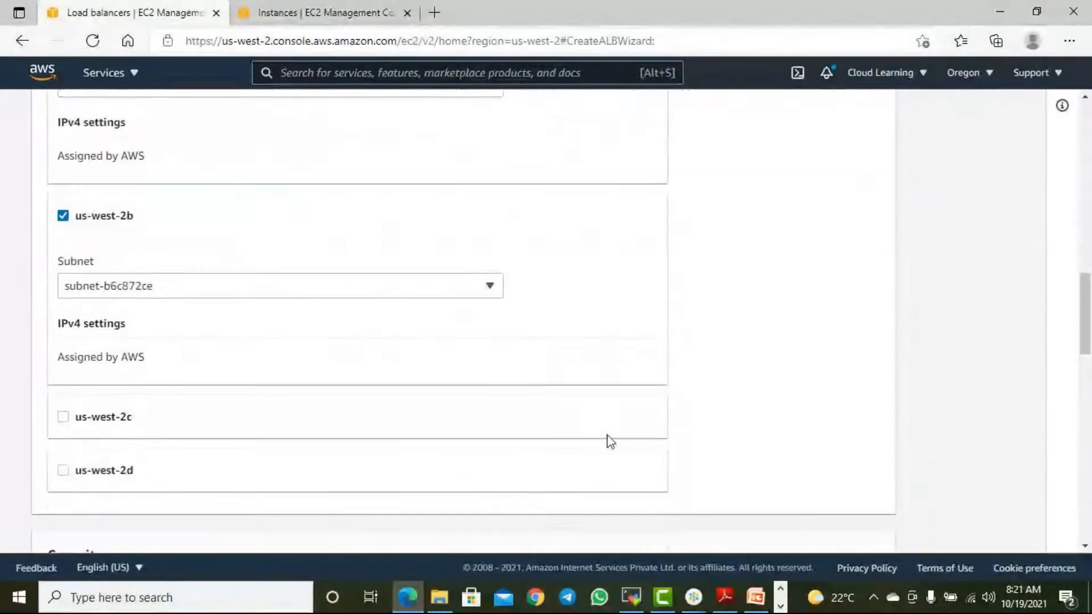
pyautogui.scroll(-3, 611, 444)
pyautogui.scroll(-2, 611, 444)
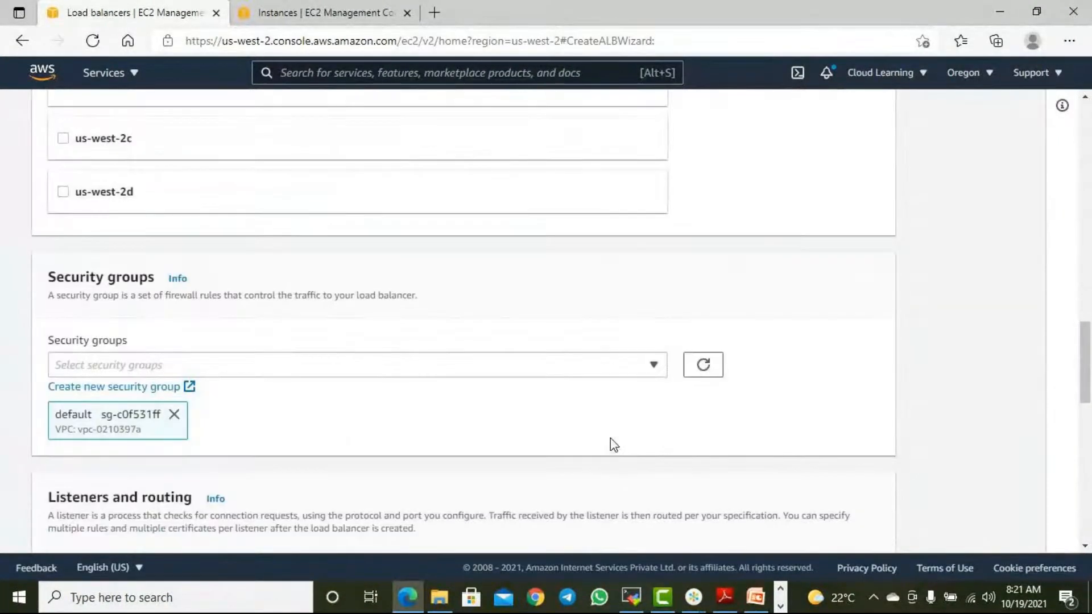
pyautogui.scroll(4, 341, 341)
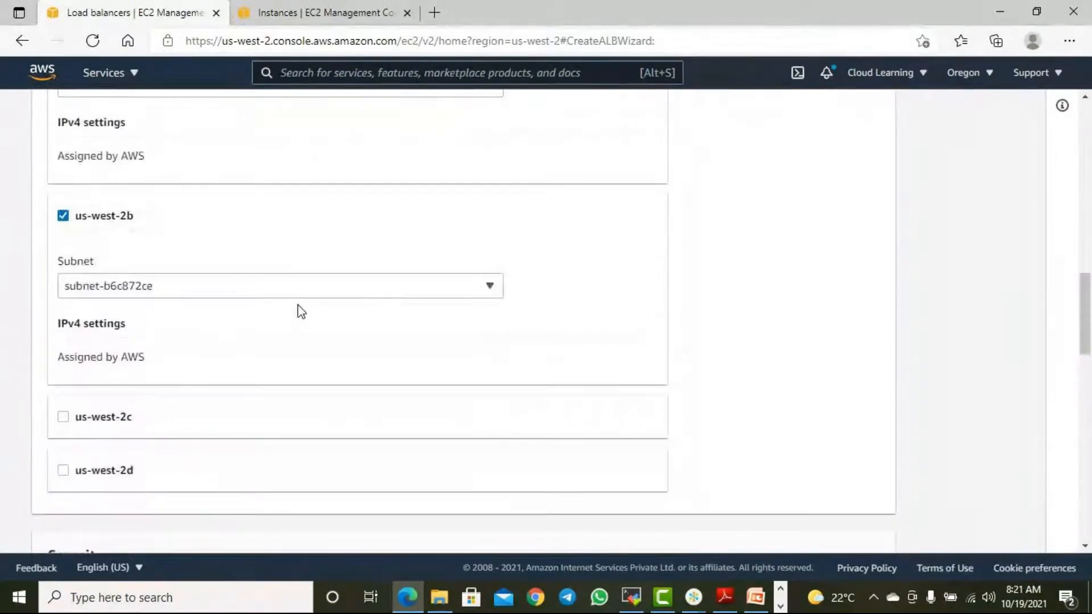
# Check the Availability Zones of the three web servers in the instances list and return to the load balancer form
pyautogui.click(344, 16)
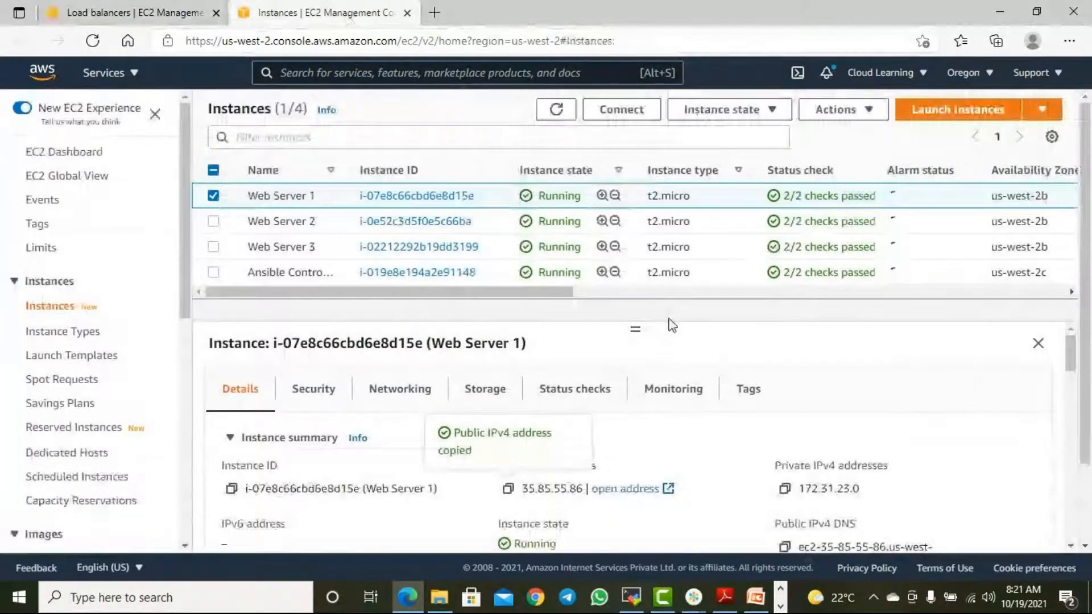
pyautogui.moveTo(566, 292); pyautogui.dragTo(711, 289)
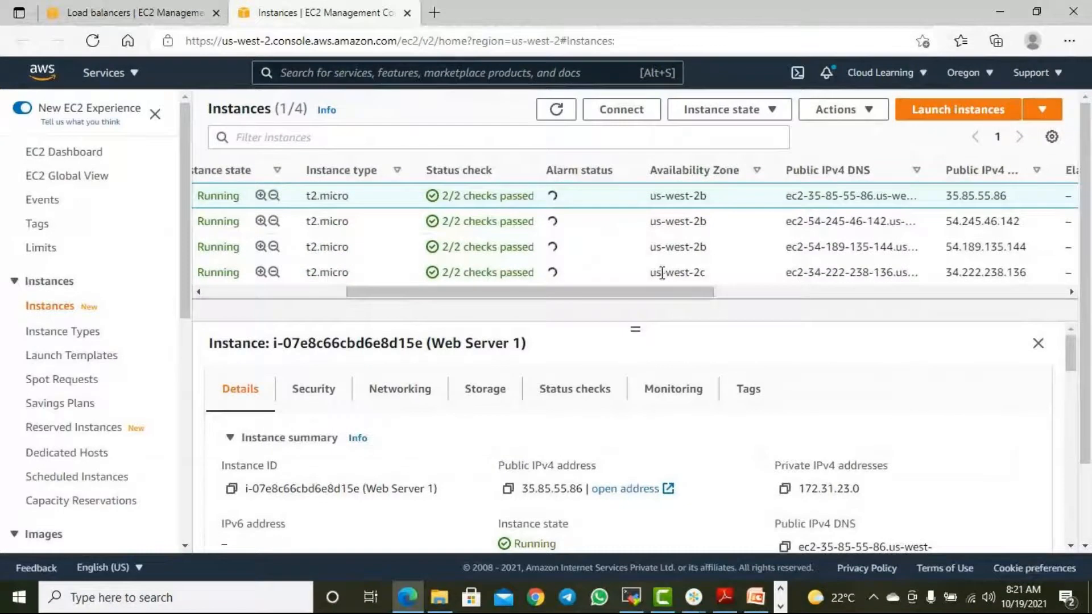
pyautogui.click(731, 221)
pyautogui.moveTo(586, 295); pyautogui.dragTo(674, 294)
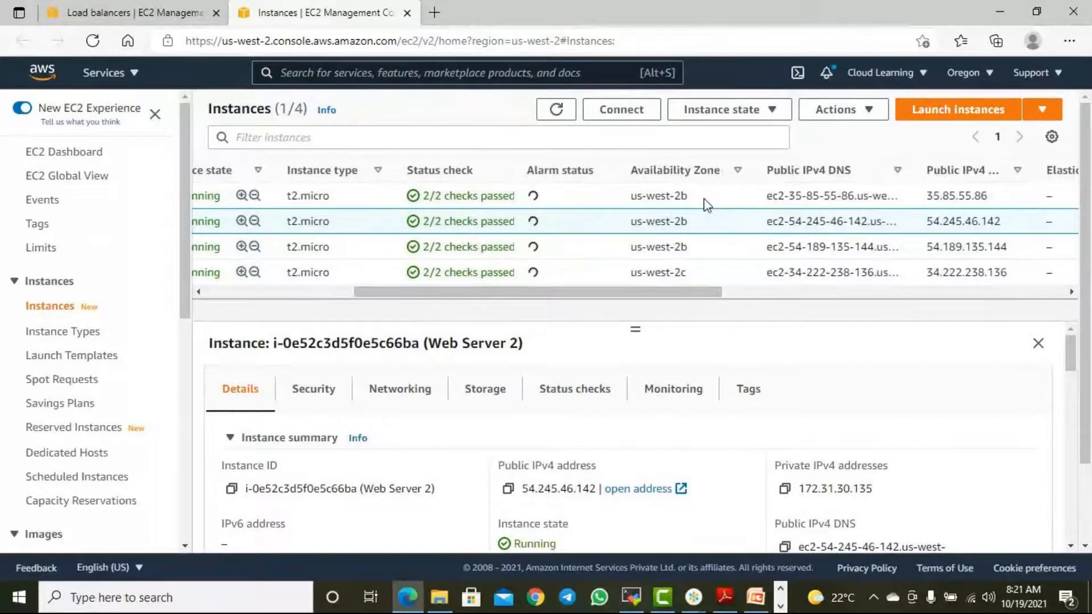
pyautogui.moveTo(705, 200); pyautogui.dragTo(711, 244)
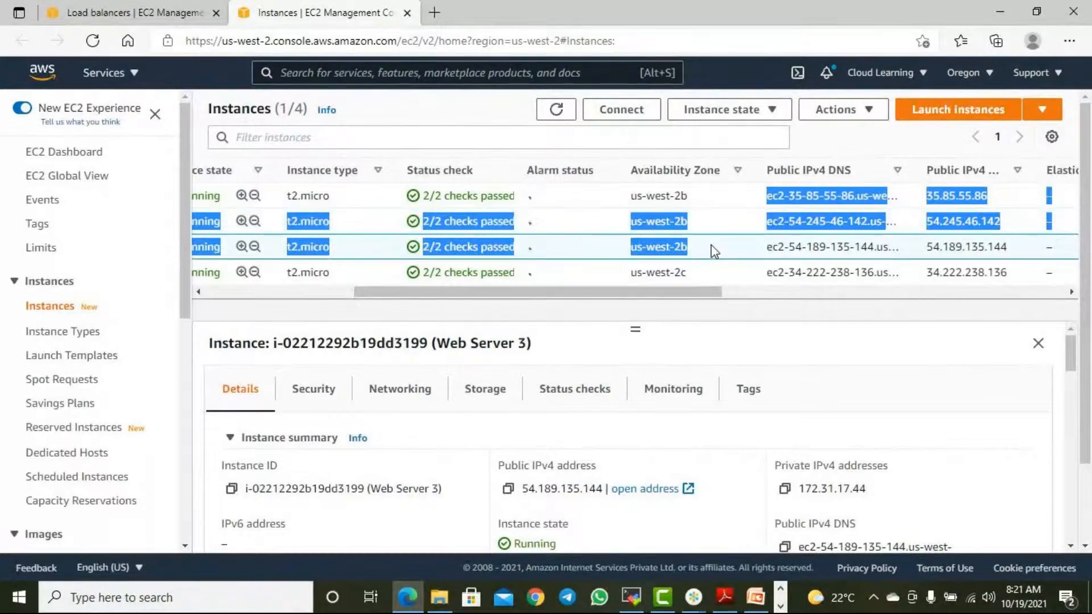
pyautogui.click(712, 245)
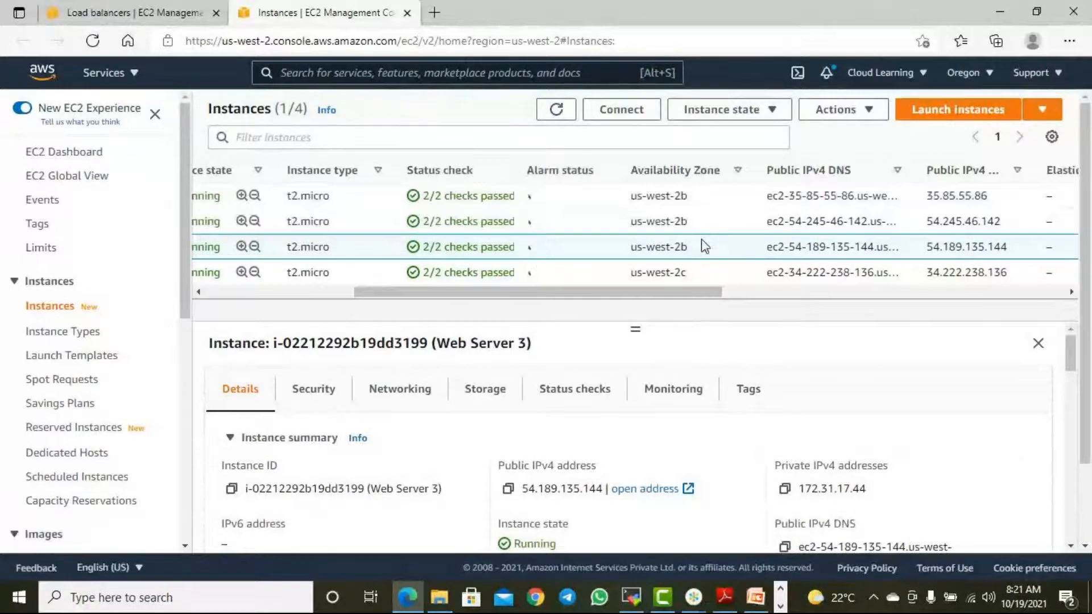
pyautogui.click(135, 13)
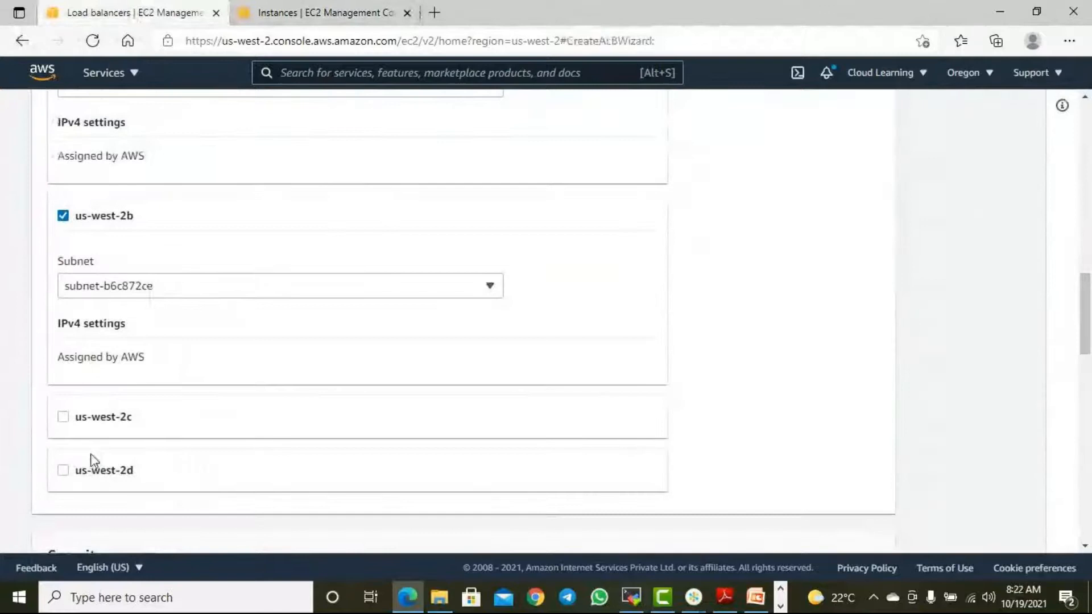
# Assign the Linux New SG security group to the load balancer and remove the default security group
pyautogui.scroll(2, 98, 248)
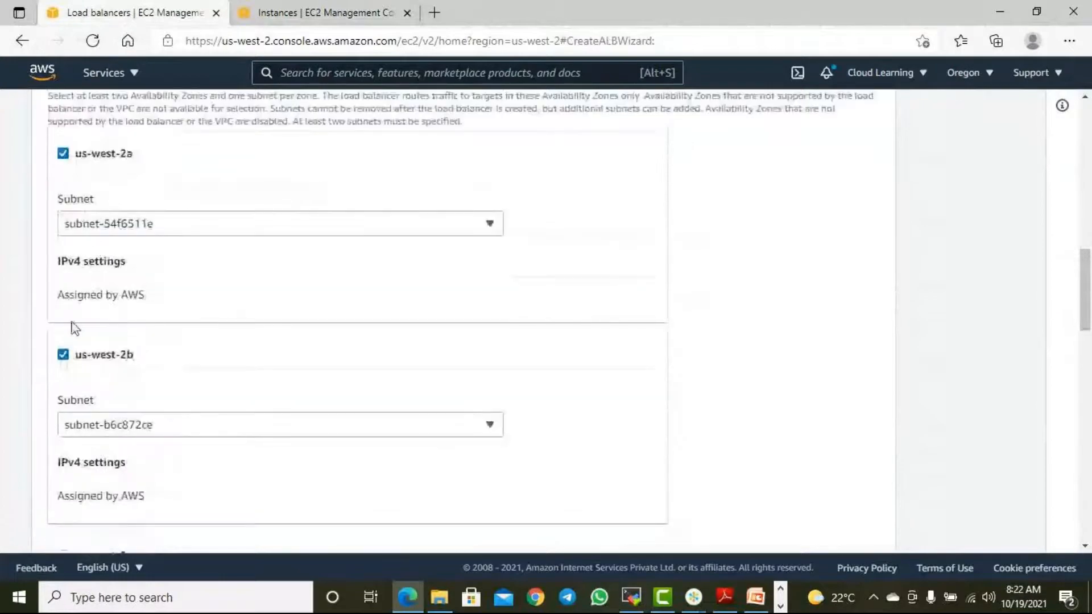
pyautogui.scroll(-5, 188, 375)
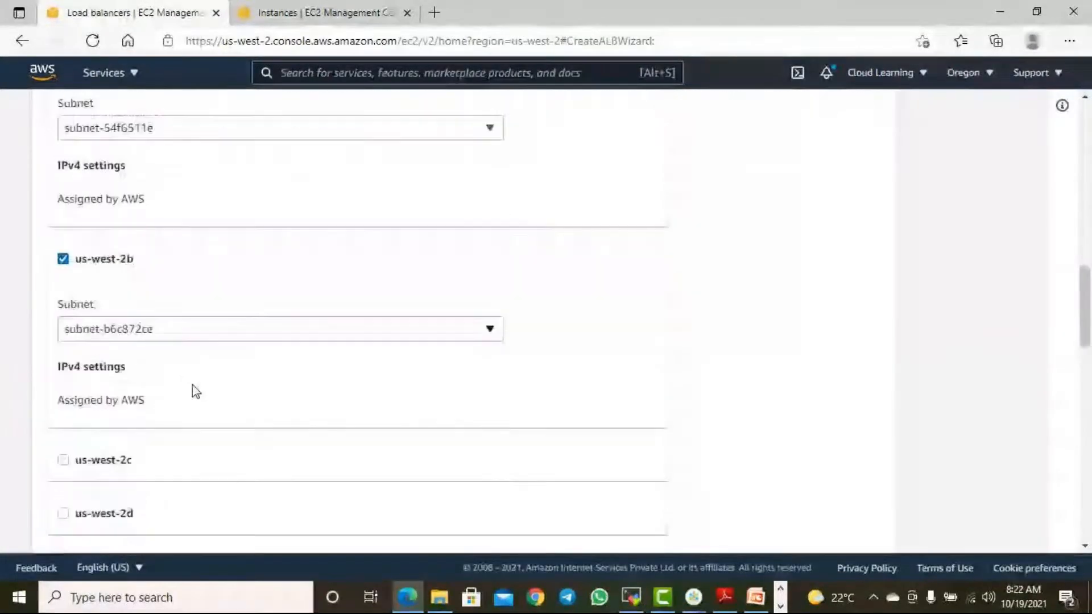
pyautogui.scroll(-4, 199, 398)
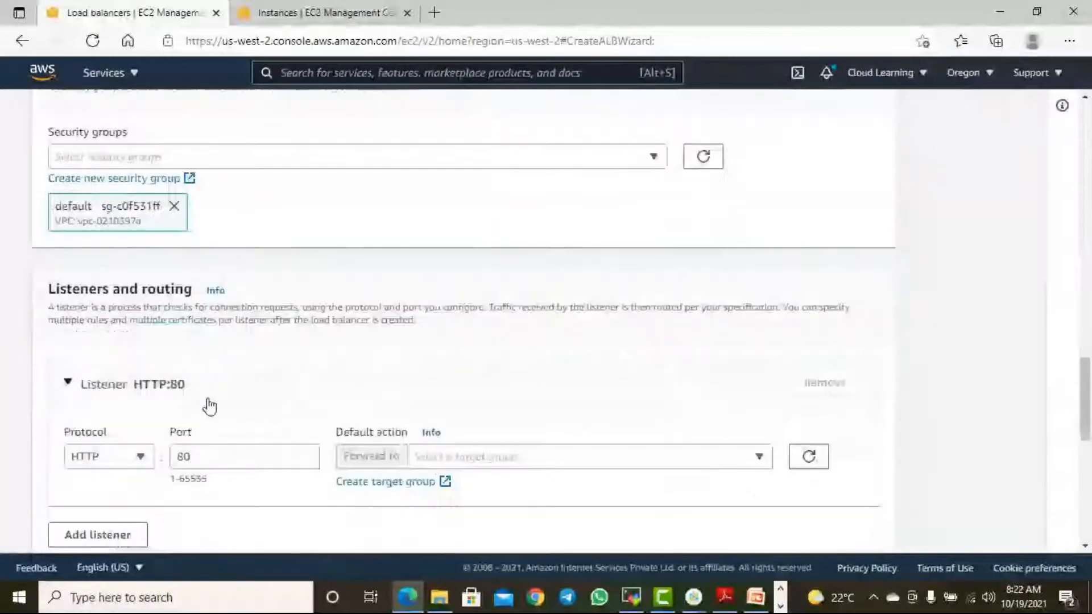
pyautogui.scroll(2, 206, 402)
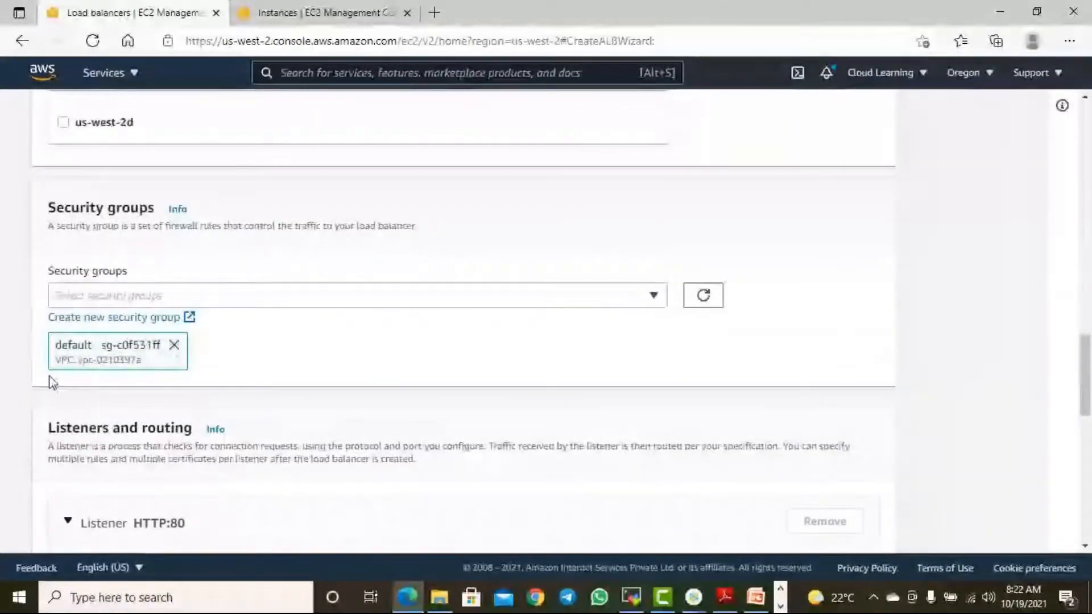
pyautogui.click(654, 297)
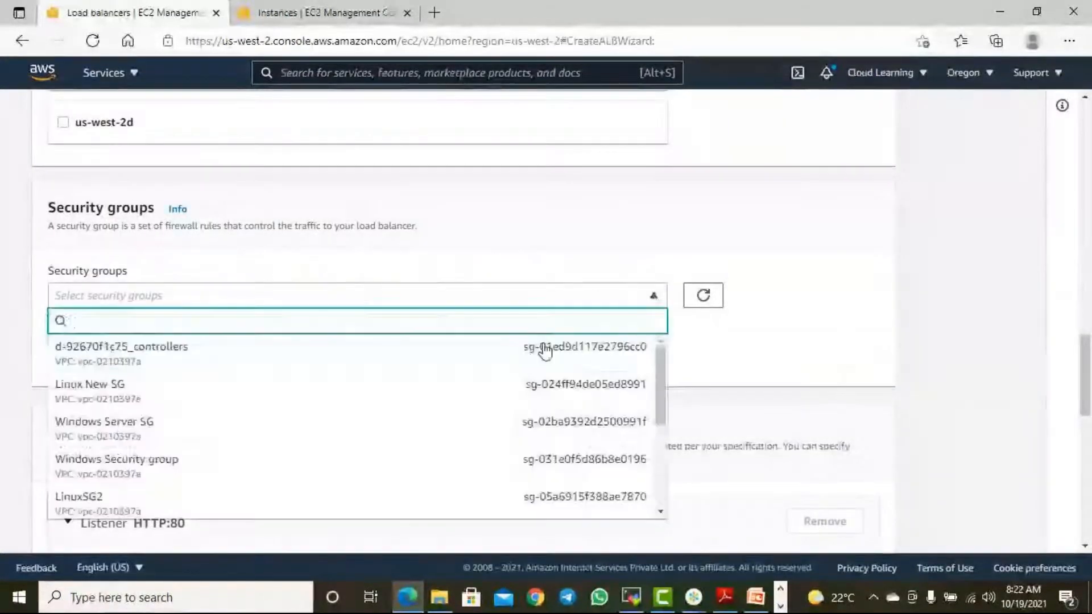
pyautogui.click(178, 395)
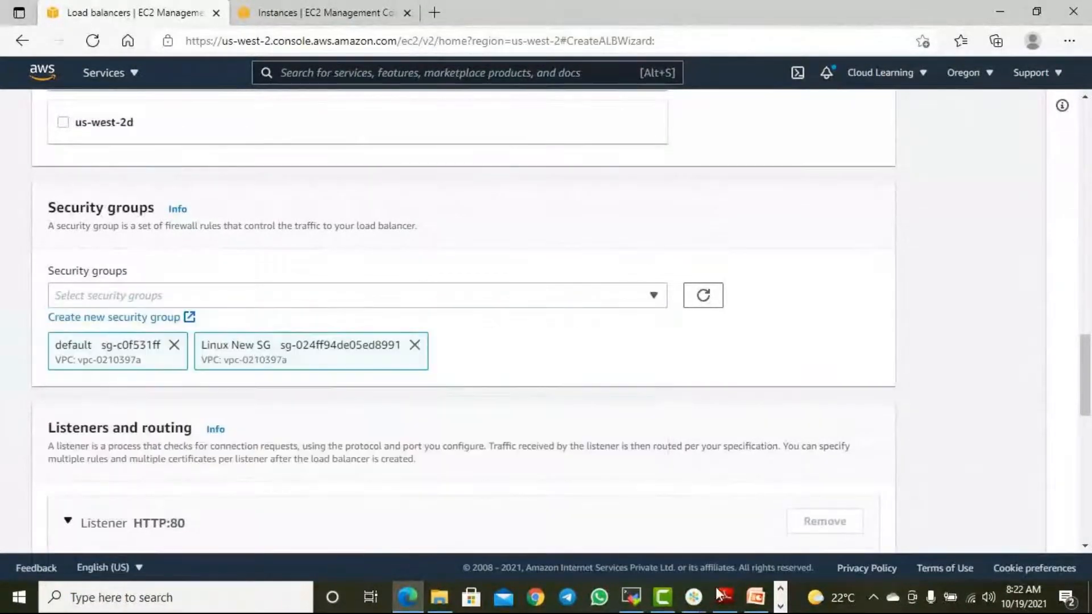
pyautogui.click(780, 606)
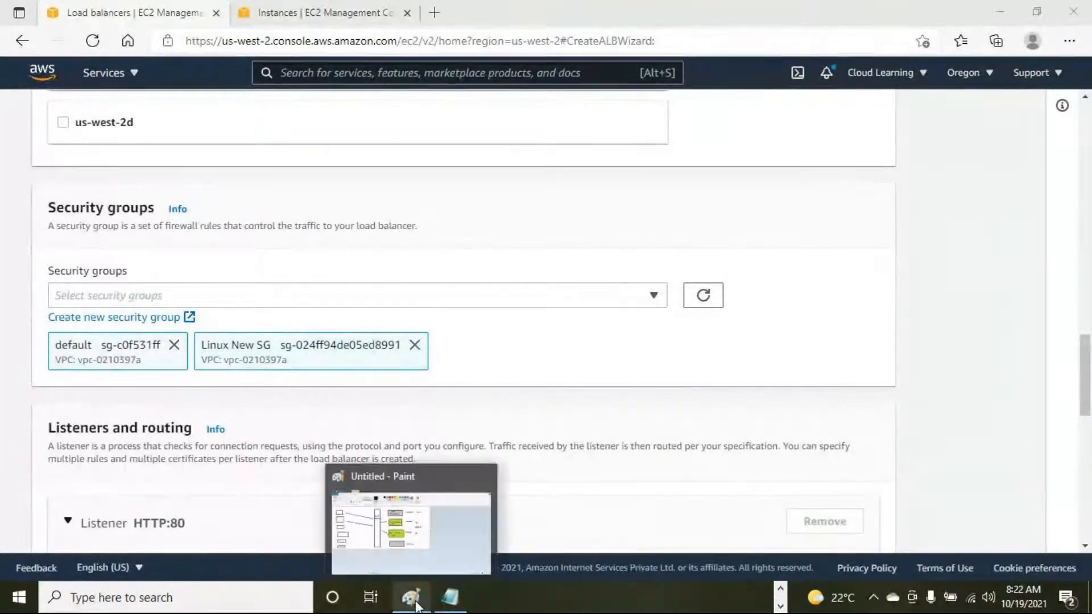
pyautogui.click(172, 346)
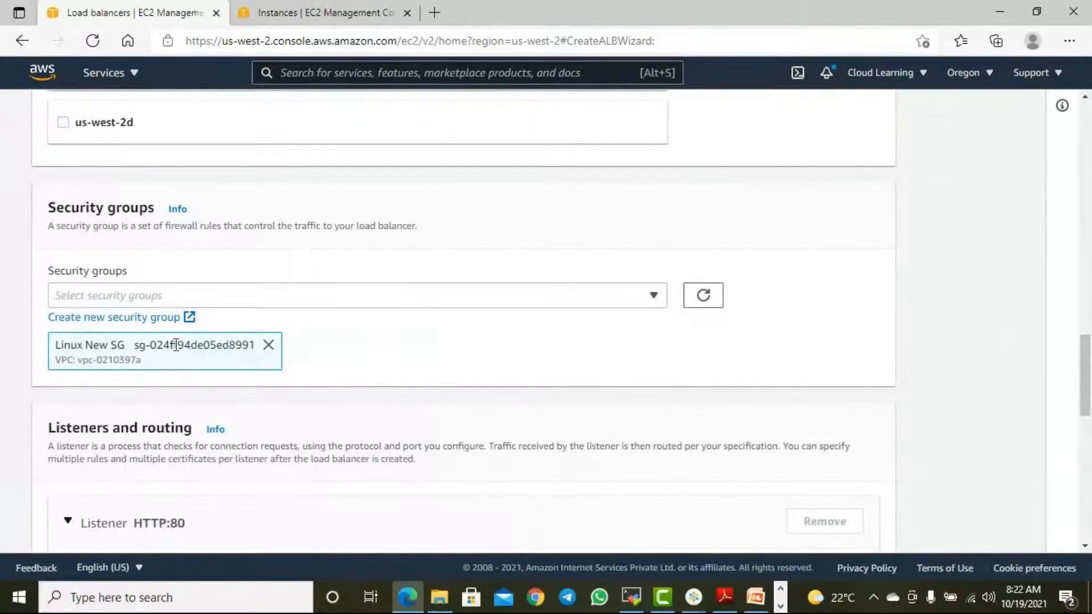
# Switch to the Paint diagram and label the upper started server with the ports "80 or 443"
pyautogui.scroll(20, 195, 205)
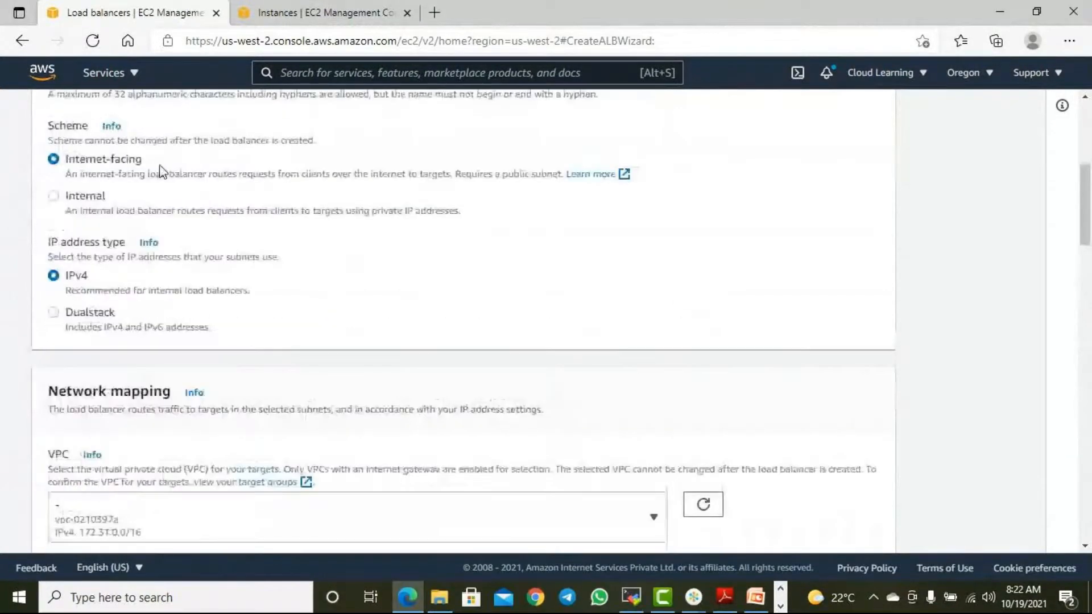
pyautogui.scroll(3, 215, 217)
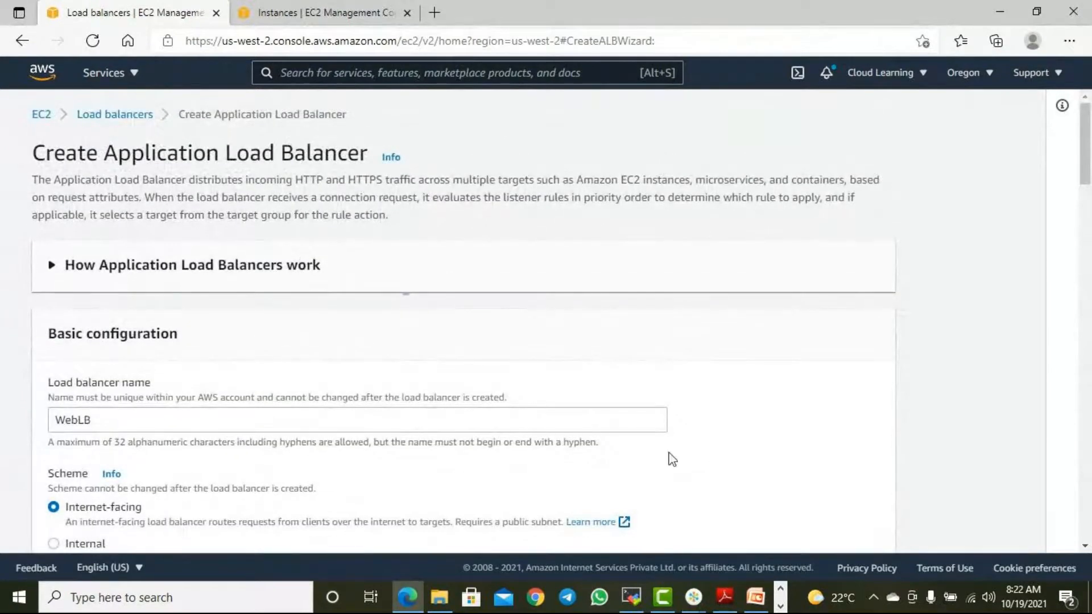
pyautogui.click(781, 606)
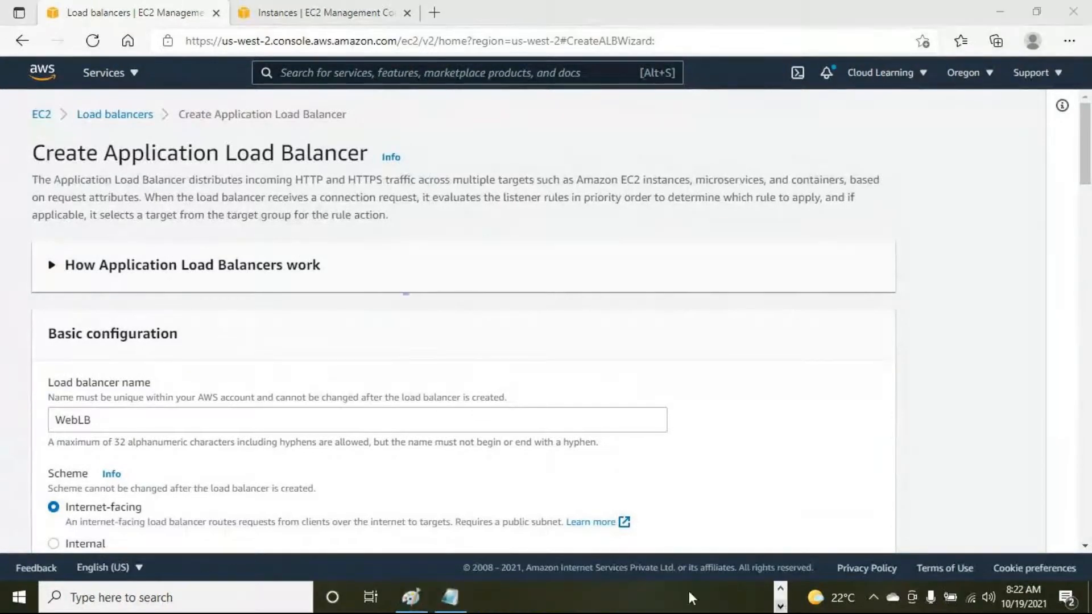
pyautogui.click(411, 597)
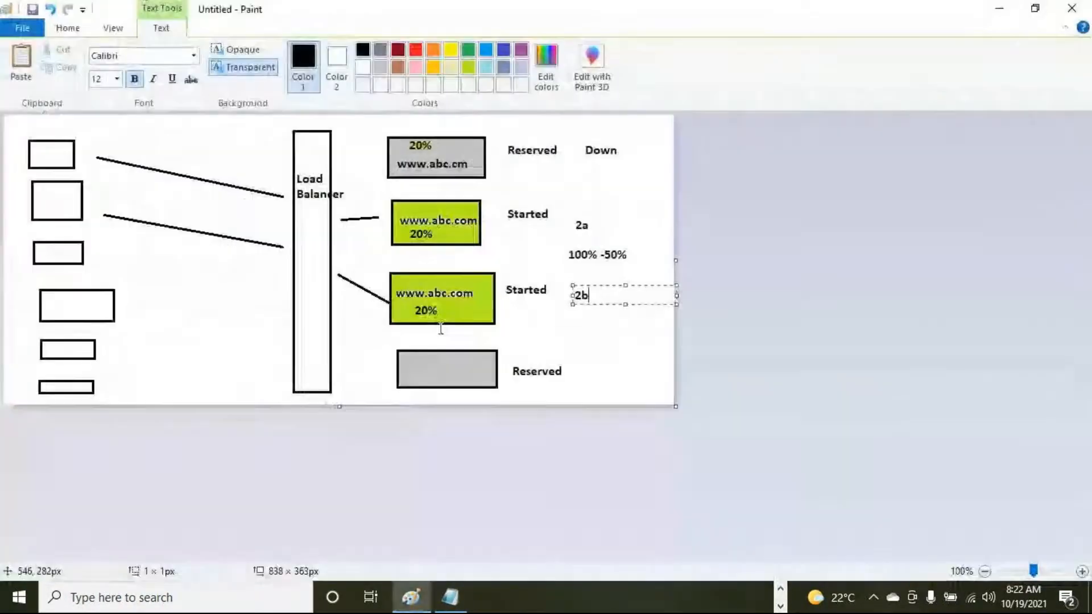
pyautogui.click(504, 232)
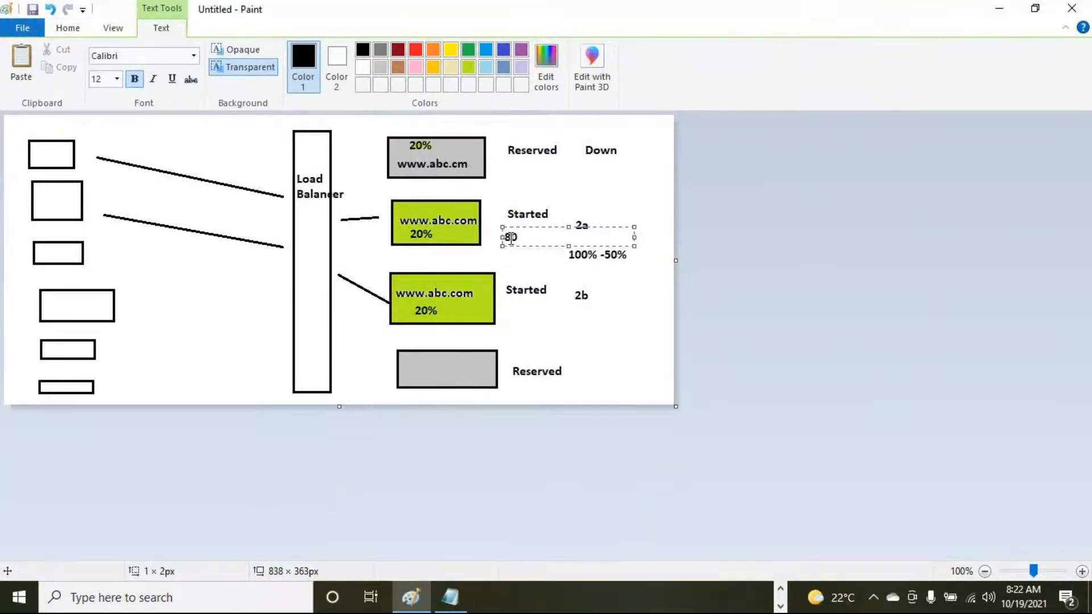
pyautogui.write('80 or 443')
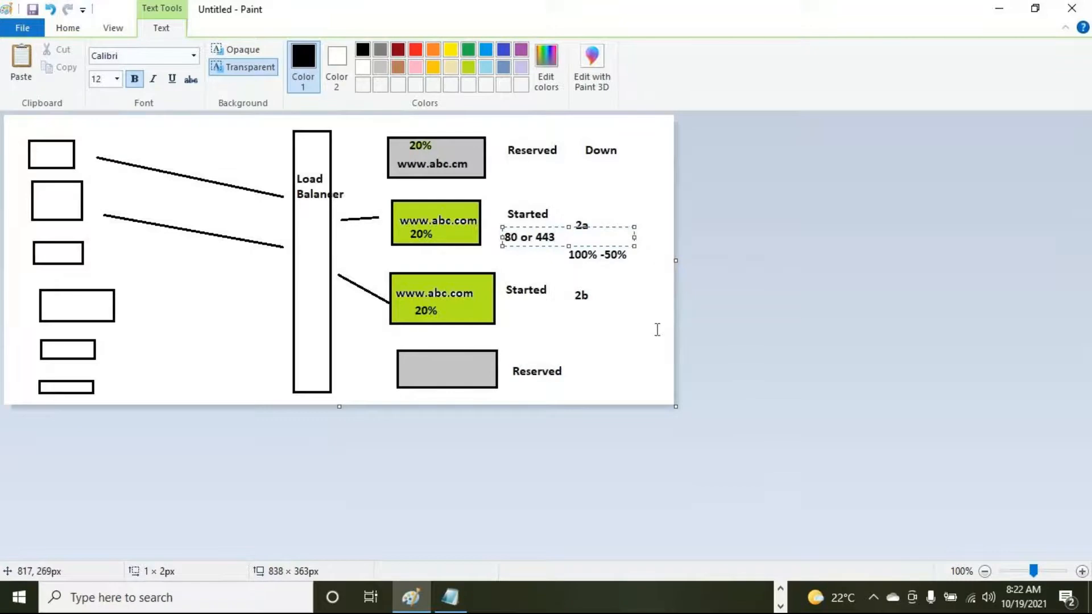
pyautogui.click(654, 328)
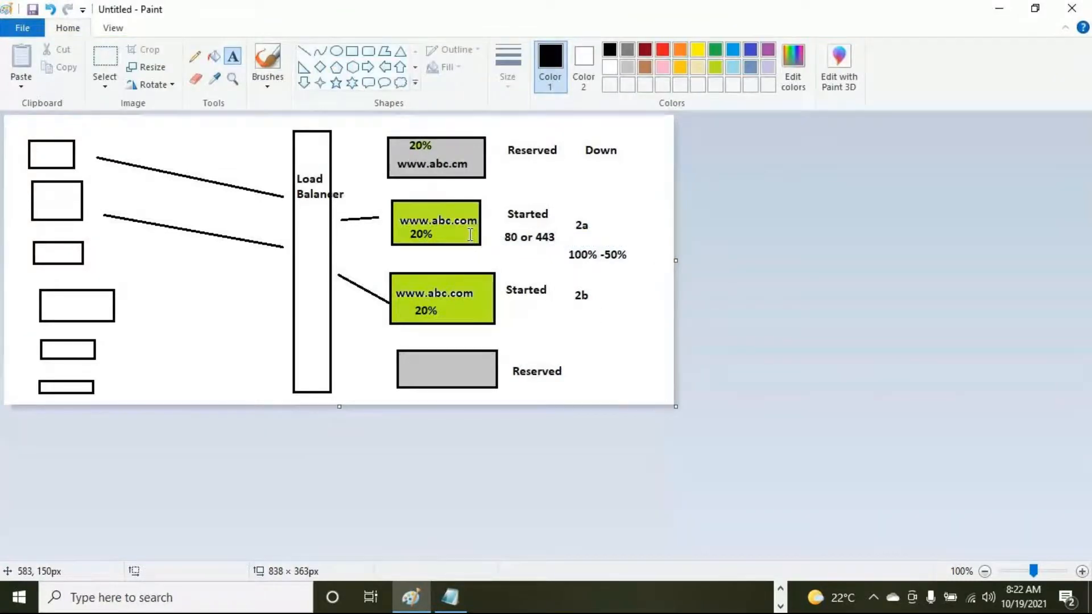
# Add the ports 80 and 443 on separate lines inside the Load Balancer box and minimize the diagram
pyautogui.click(300, 227)
pyautogui.write('80')
pyautogui.press('Return')
pyautogui.write('443')
pyautogui.press('Return')
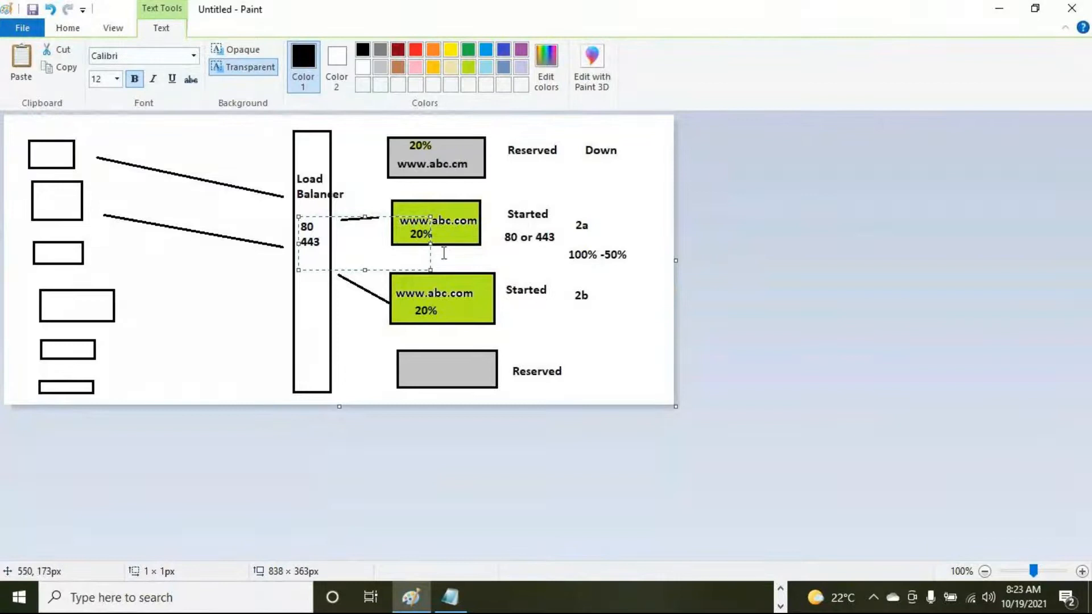
pyautogui.click(999, 9)
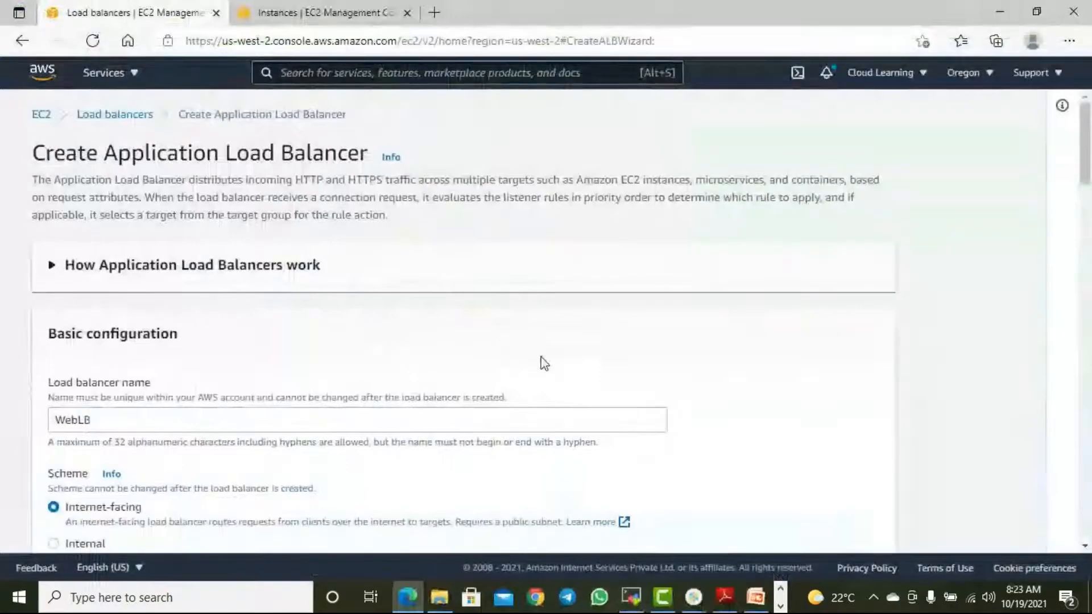
# Review the load balancer form's network mapping, security group, and listener protocol and port settings
pyautogui.scroll(-10, 524, 363)
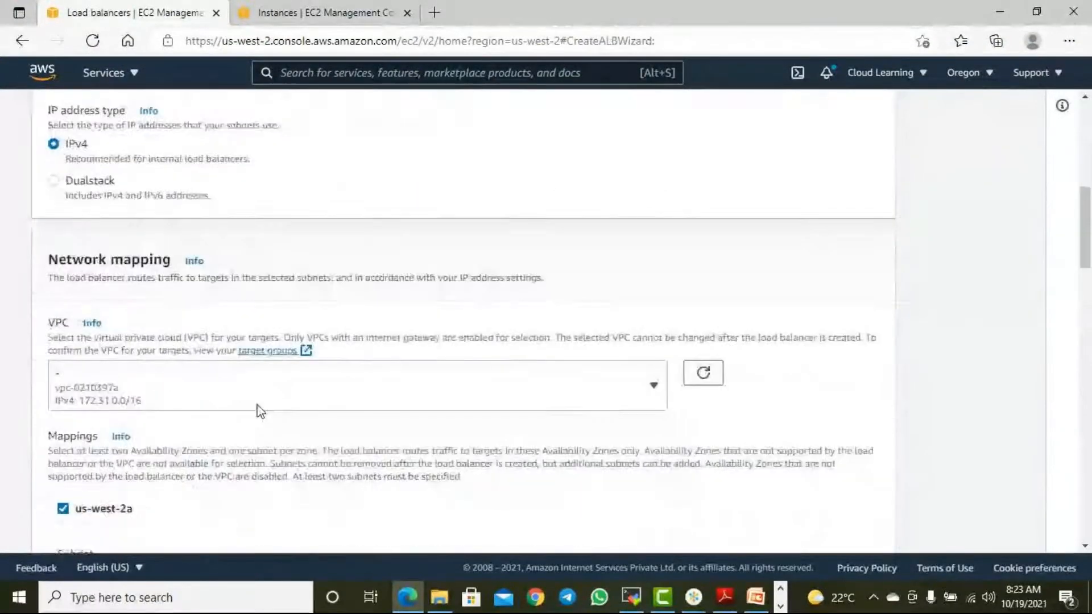
pyautogui.scroll(-10, 307, 401)
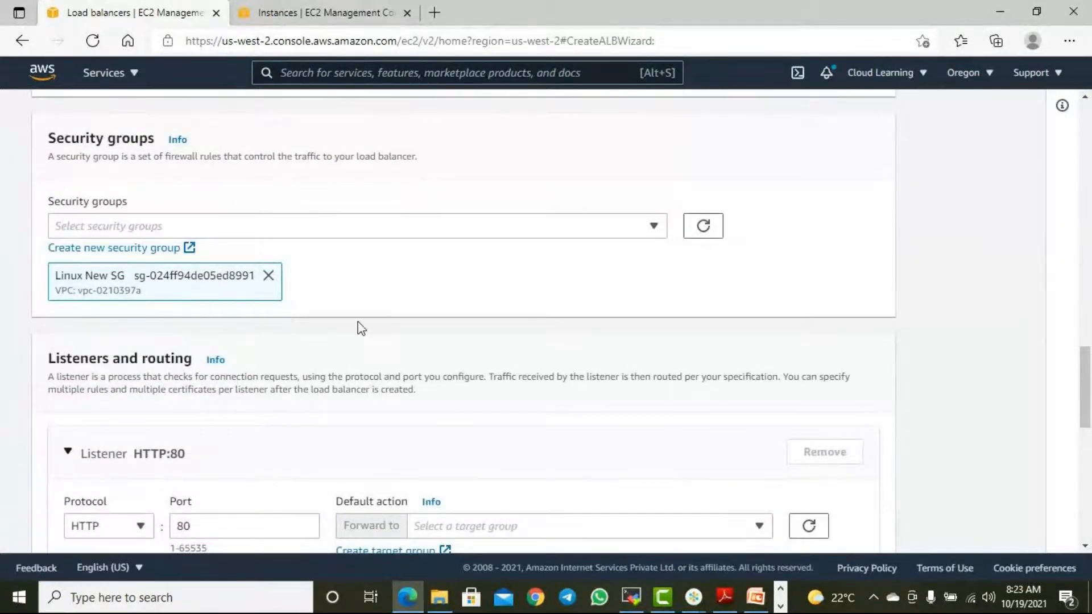
pyautogui.scroll(-4, 379, 328)
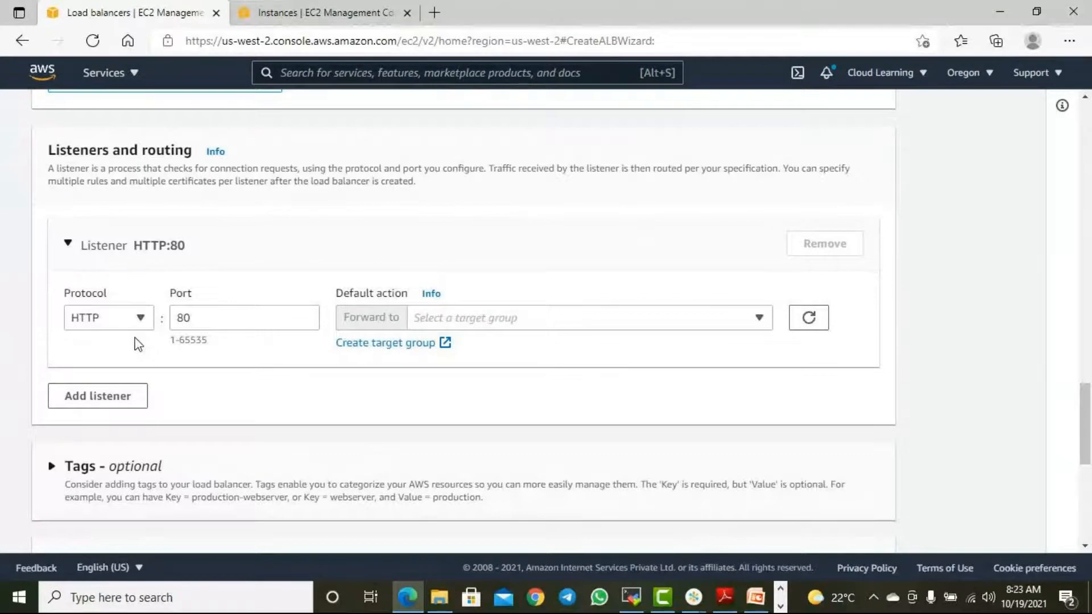
pyautogui.scroll(6, 205, 332)
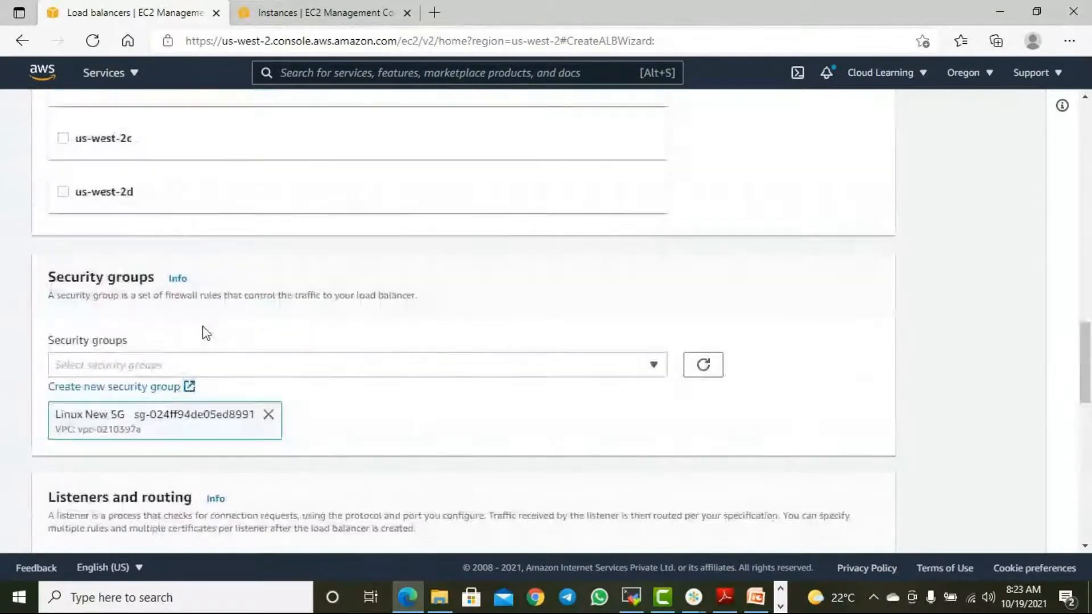
pyautogui.scroll(-4, 203, 335)
pyautogui.scroll(-2, 199, 340)
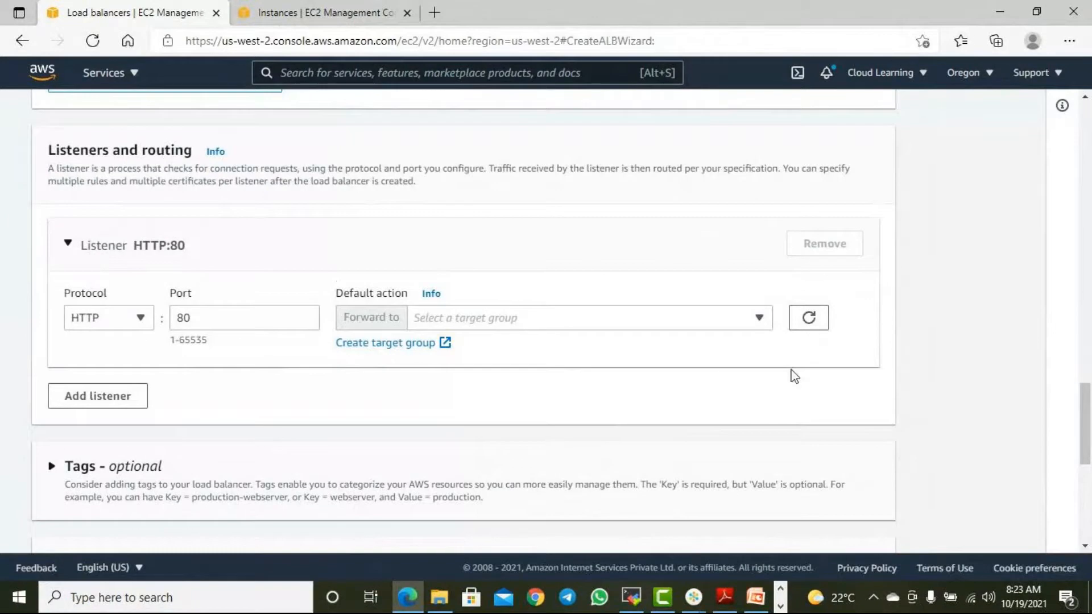
# Recheck the port labels in the Paint diagram, then view the target groups available for the HTTP:80 listener's default action
pyautogui.click(780, 605)
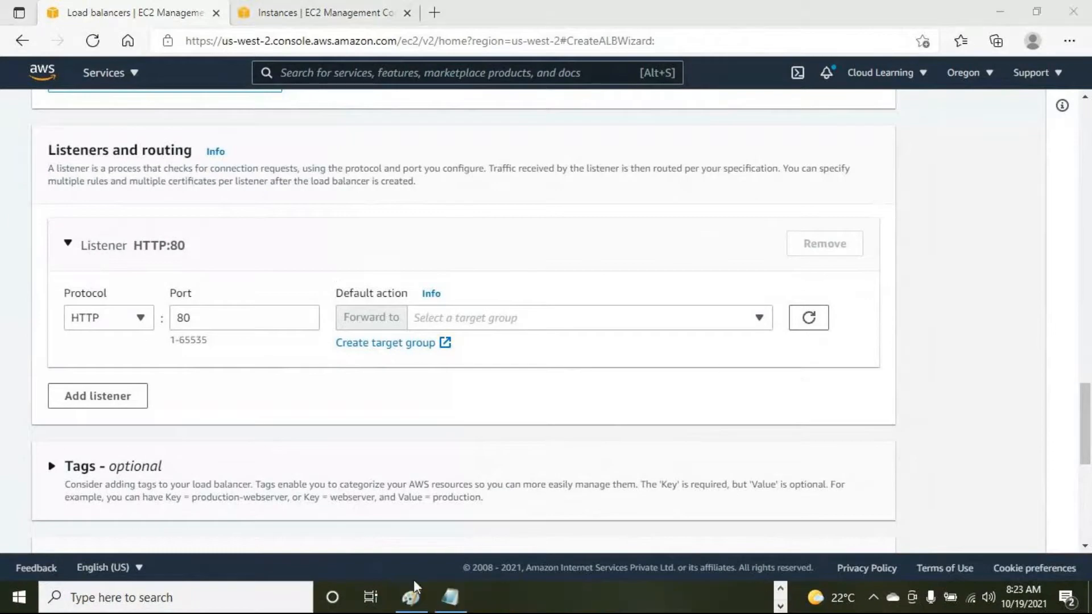
pyautogui.click(411, 594)
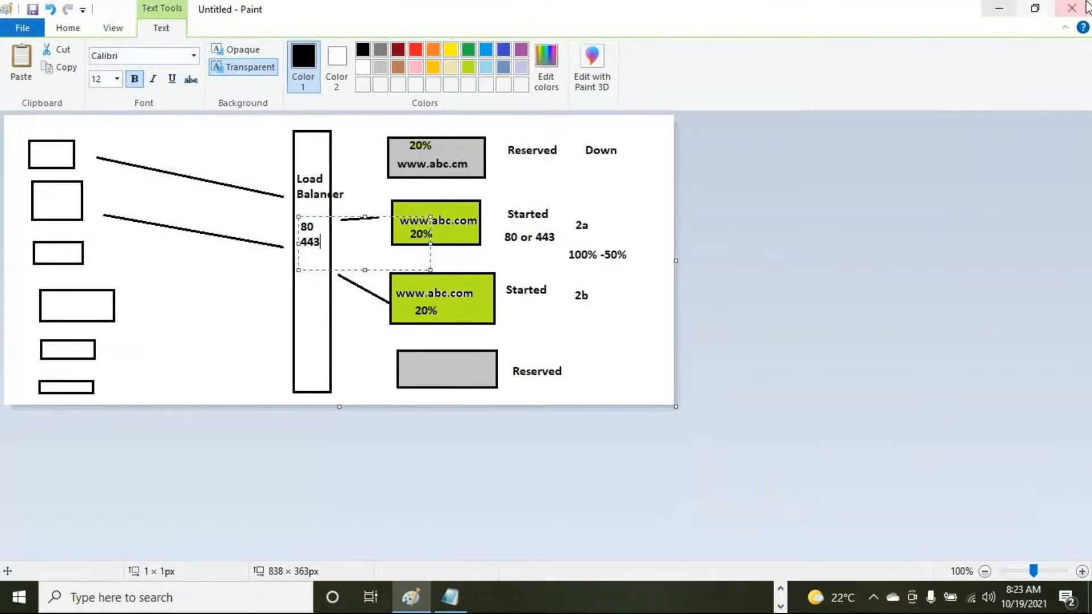
pyautogui.click(1000, 15)
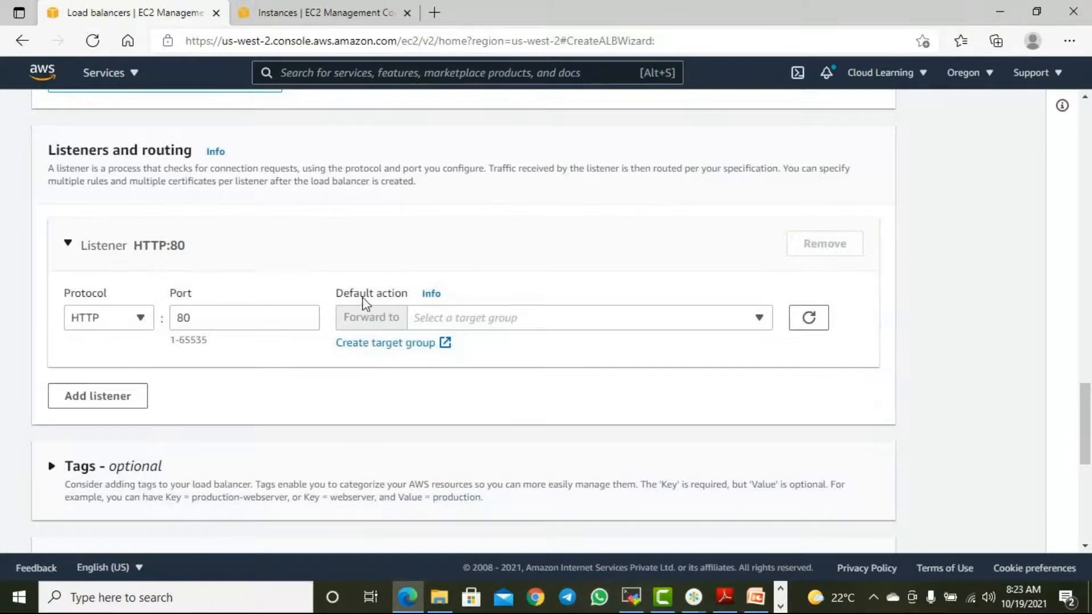
pyautogui.click(516, 318)
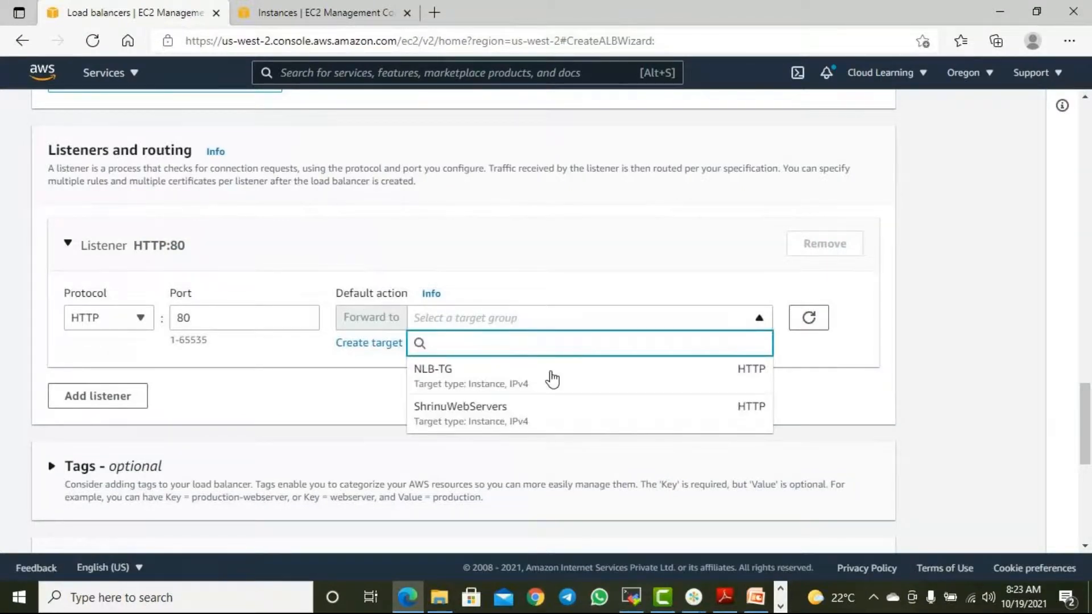
pyautogui.click(534, 298)
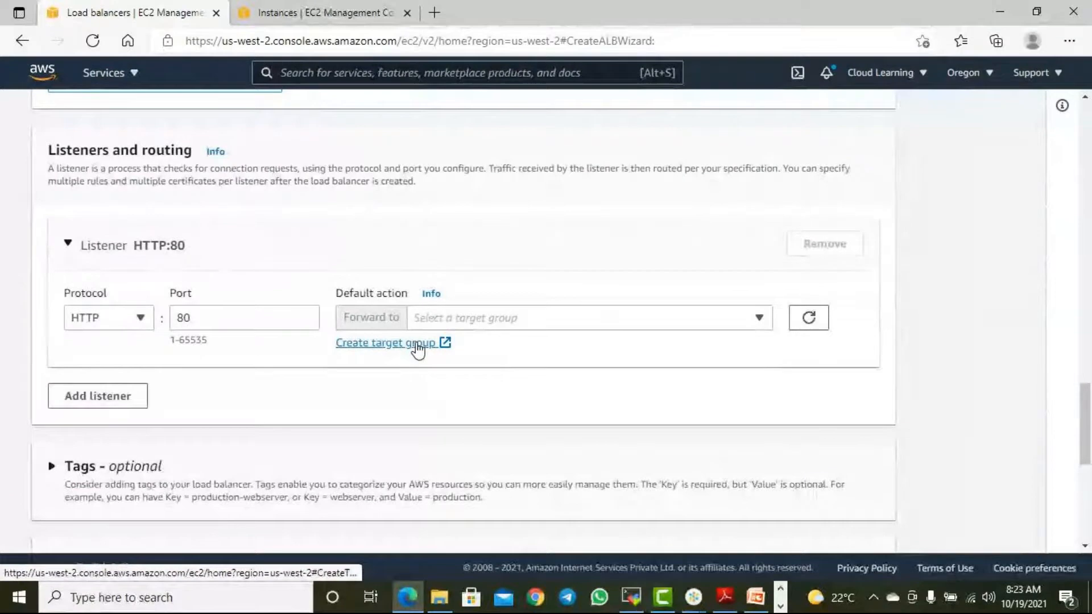
# Open the EC2 target groups list and delete both existing target groups
pyautogui.click(375, 22)
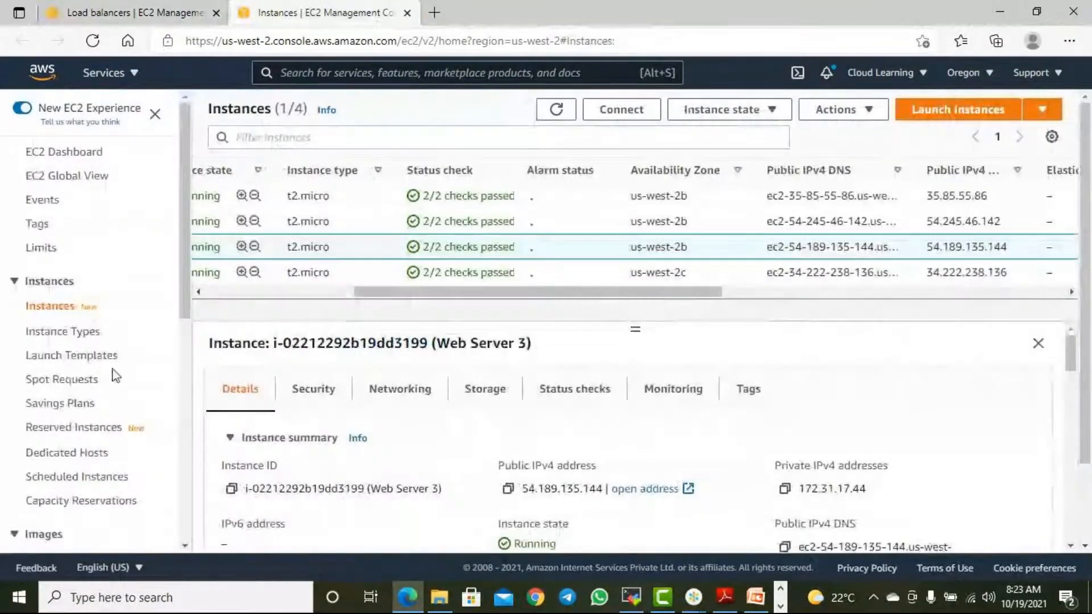
pyautogui.scroll(-7, 1, 405)
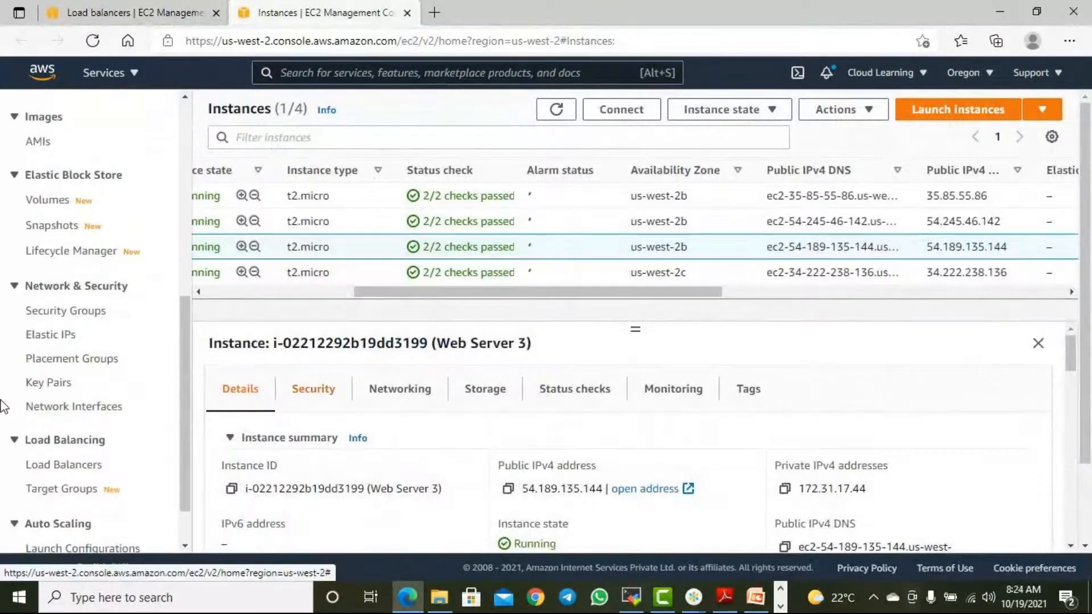
pyautogui.click(61, 489)
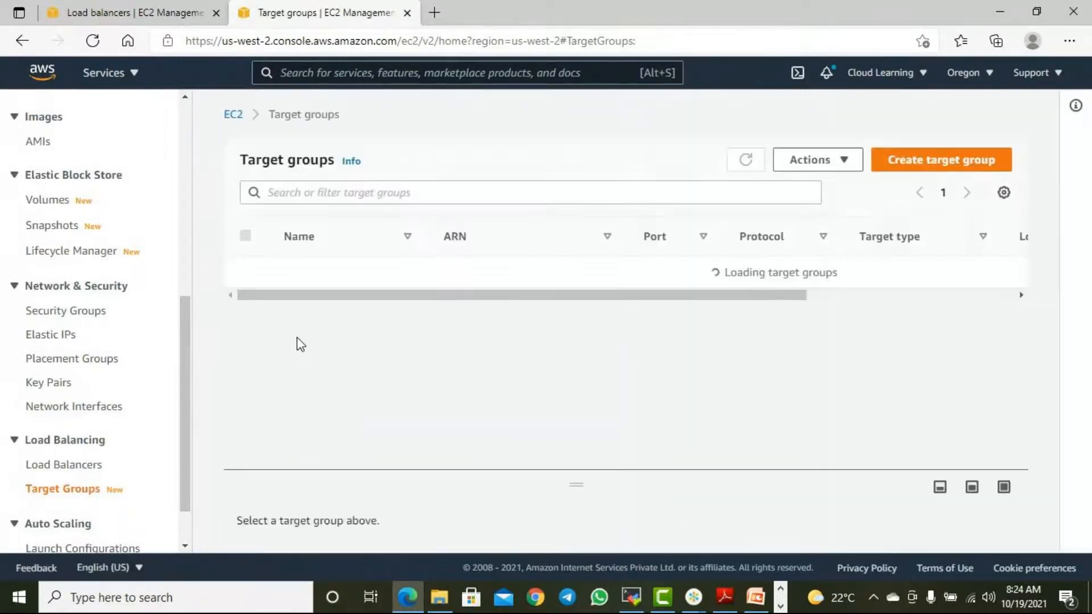
pyautogui.click(246, 272)
pyautogui.click(245, 303)
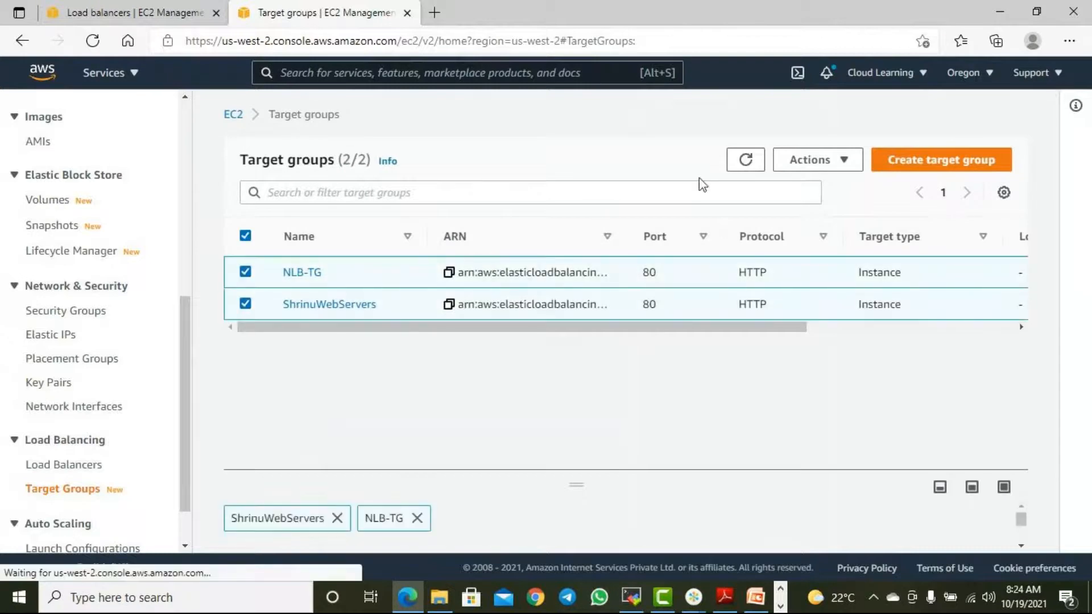
pyautogui.click(842, 165)
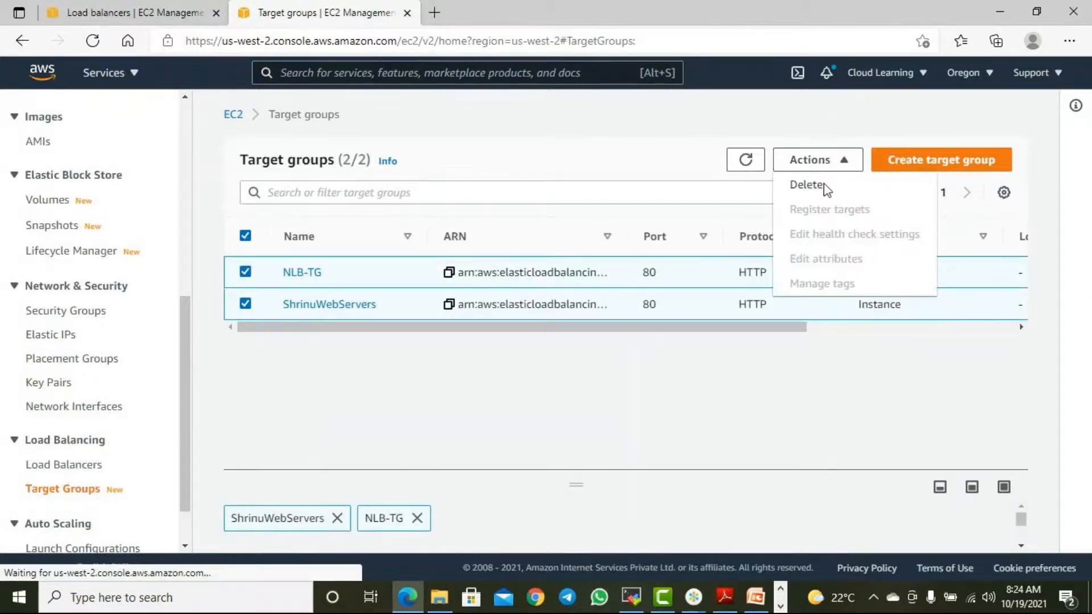
pyautogui.click(808, 185)
pyautogui.click(834, 166)
pyautogui.click(808, 185)
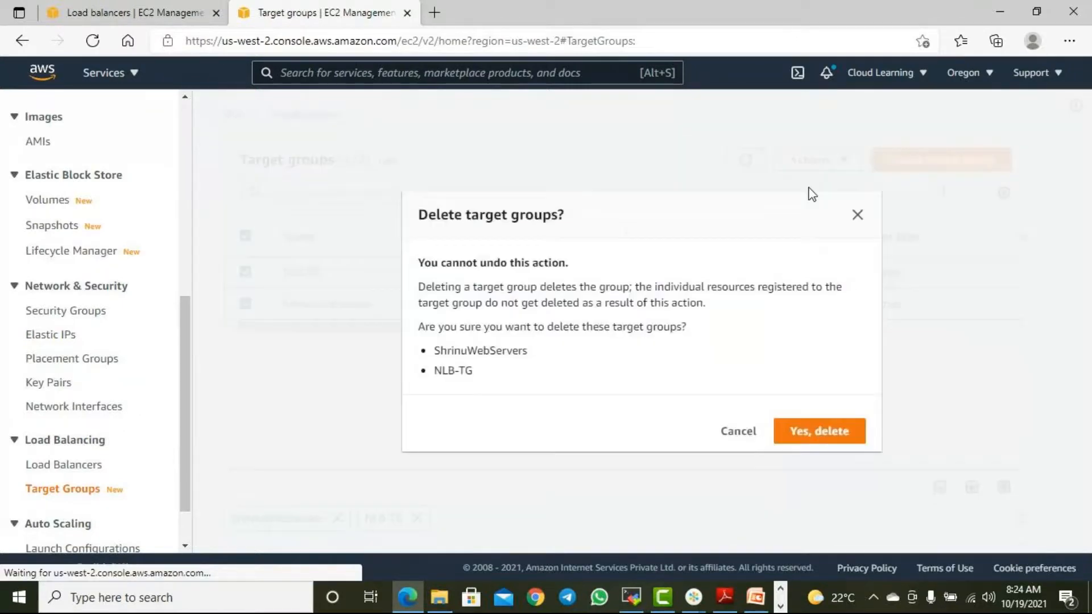
pyautogui.click(808, 433)
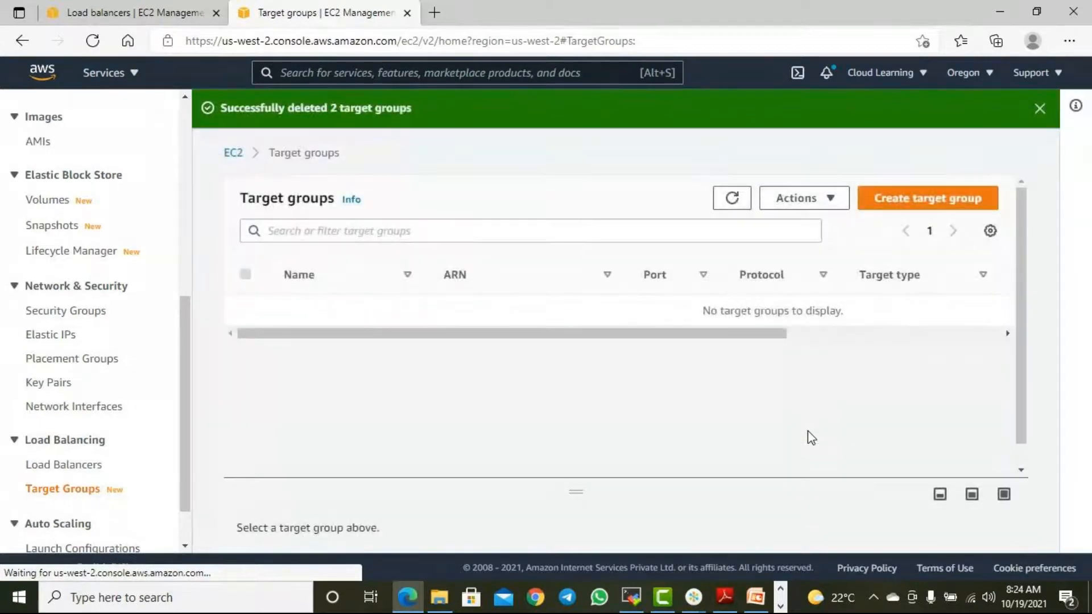
# Return to the load balancer setup and start creating a target group for the HTTP:80 listener
pyautogui.click(97, 13)
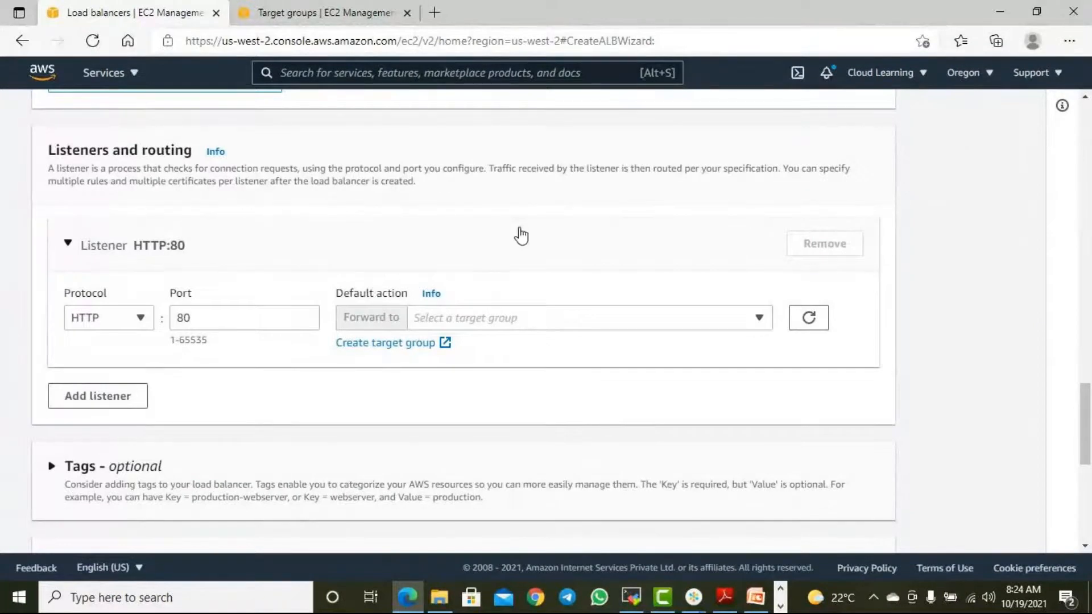
pyautogui.scroll(-2, 273, 353)
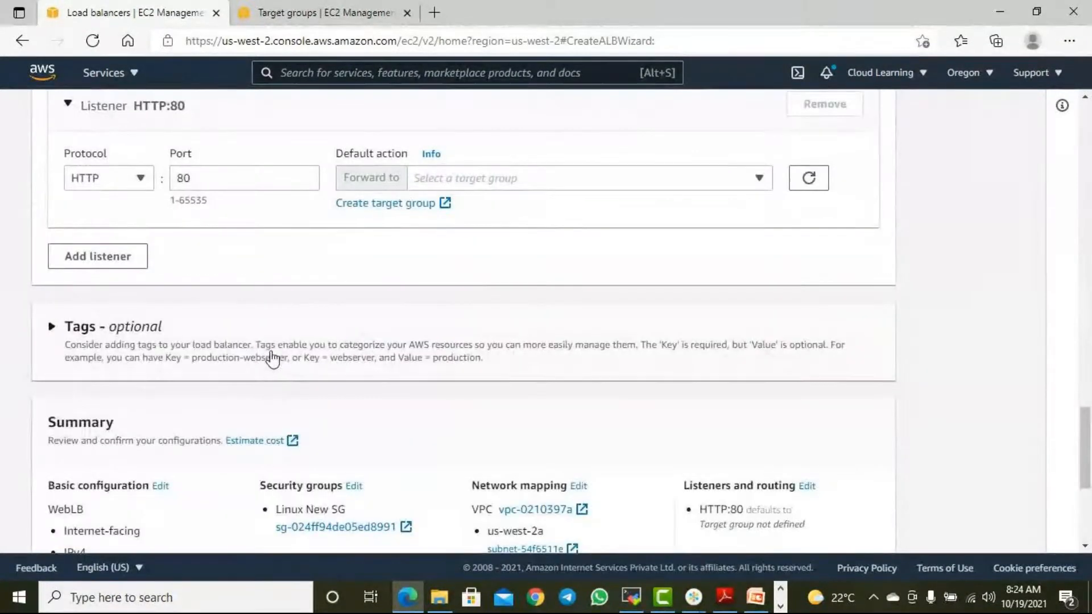
pyautogui.click(400, 204)
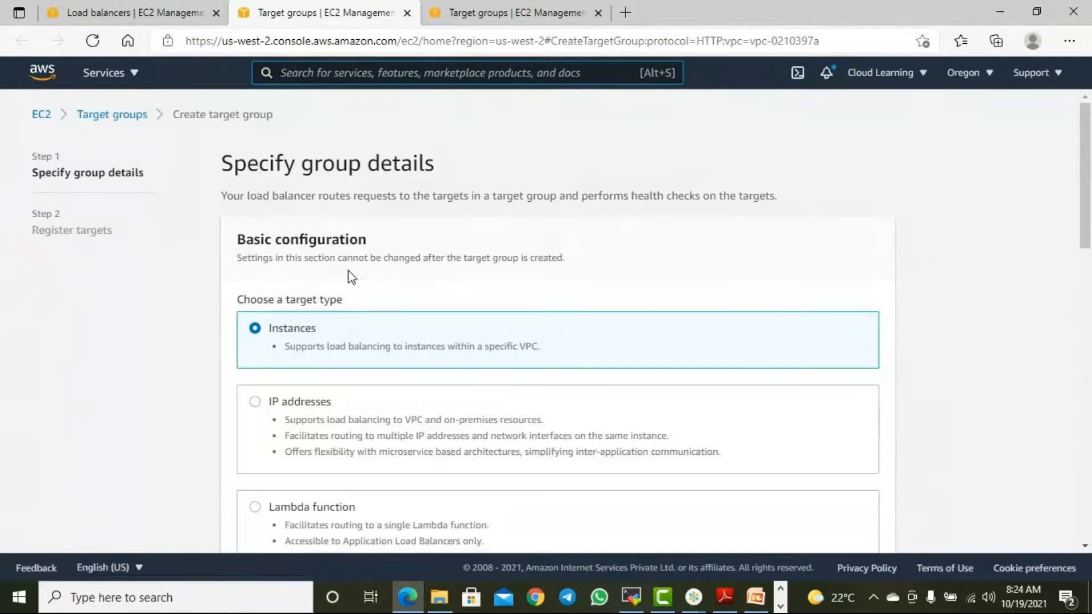
# Set the target type to IP addresses and highlight its note about on-premises resources
pyautogui.scroll(-2, 309, 301)
pyautogui.scroll(-1, 299, 310)
pyautogui.scroll(1, 295, 315)
pyautogui.scroll(1, 295, 316)
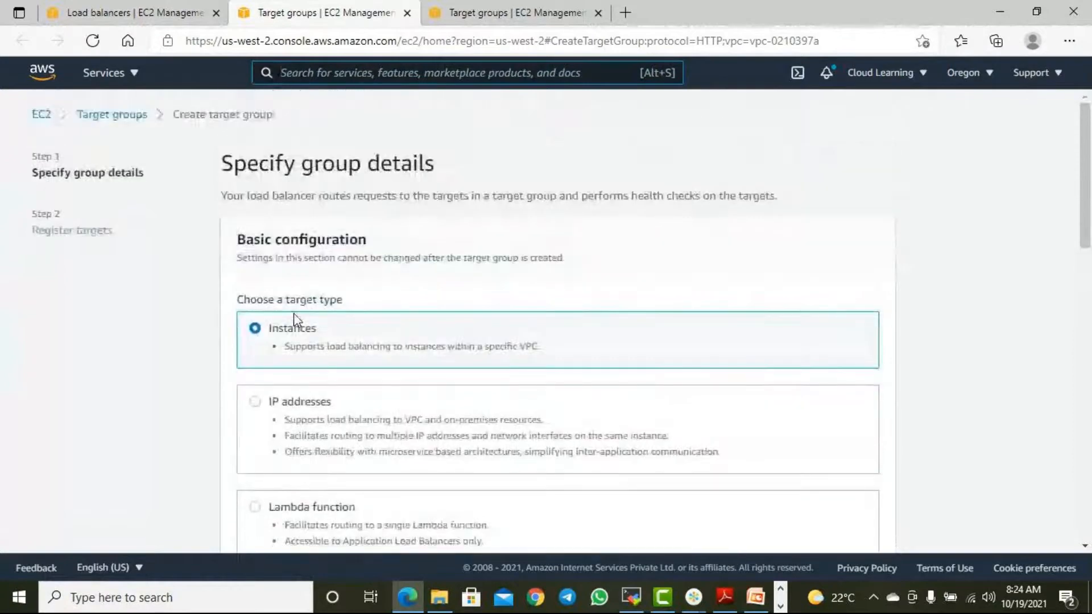
pyautogui.scroll(-2, 298, 315)
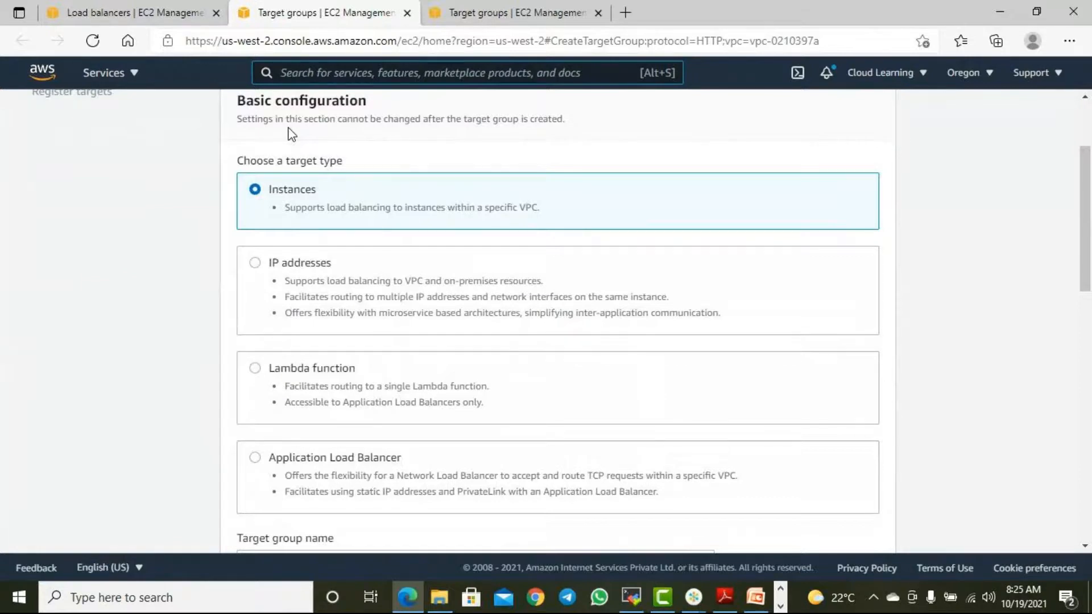
pyautogui.click(255, 267)
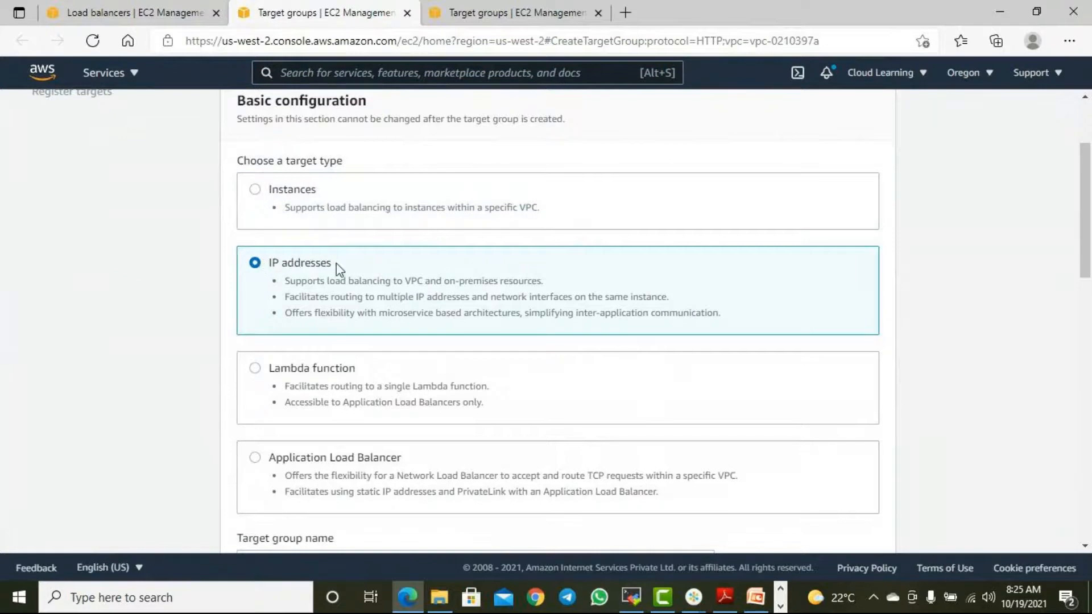
pyautogui.moveTo(450, 282); pyautogui.dragTo(546, 288)
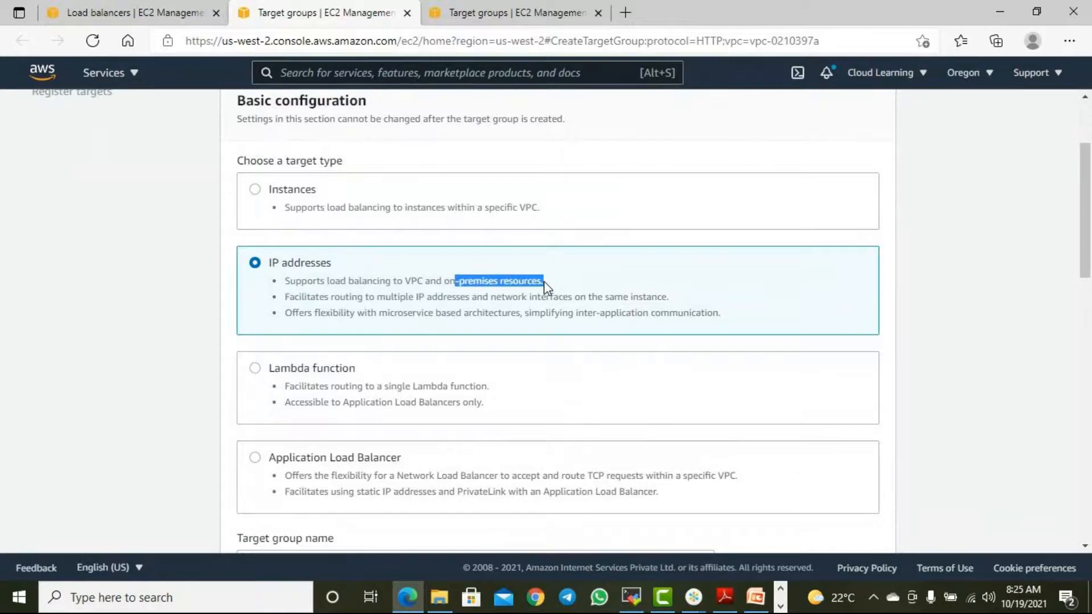
pyautogui.click(544, 281)
pyautogui.moveTo(462, 283); pyautogui.dragTo(540, 281)
# Compare the descriptions of the Instances, IP addresses, Lambda function and Application Load Balancer target types
pyautogui.scroll(-1, 667, 449)
pyautogui.scroll(-4, 667, 456)
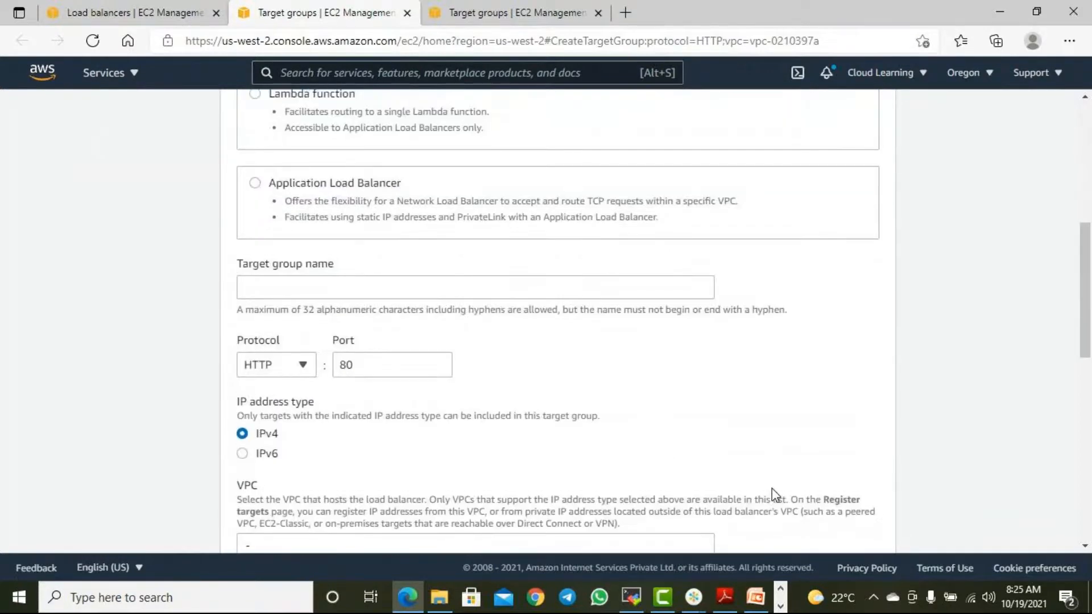
pyautogui.scroll(2, 775, 495)
pyautogui.scroll(1, 775, 495)
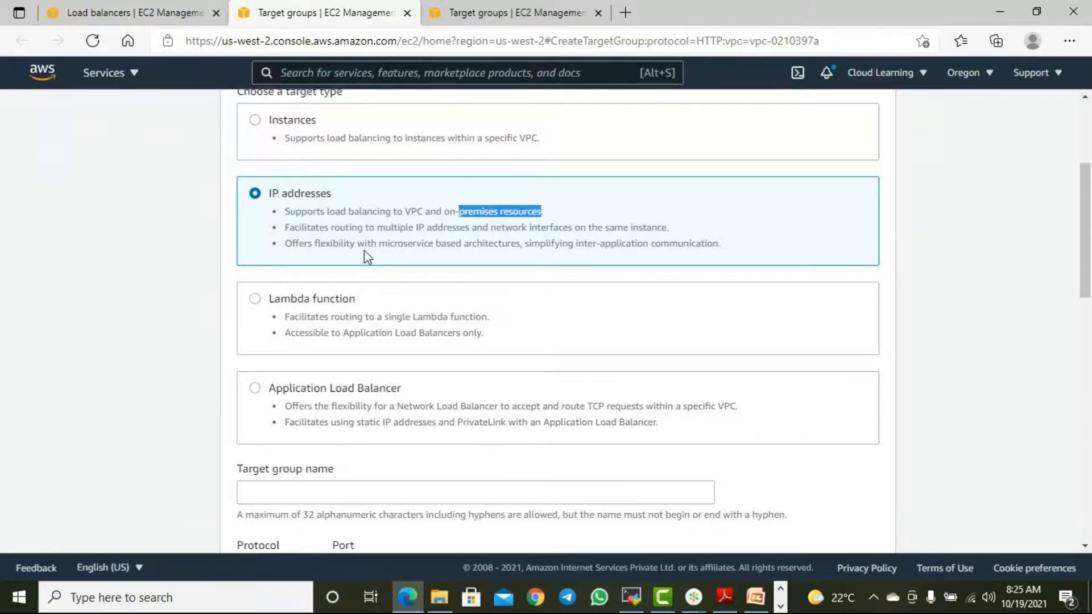
pyautogui.scroll(-1, 366, 255)
pyautogui.scroll(-1, 368, 258)
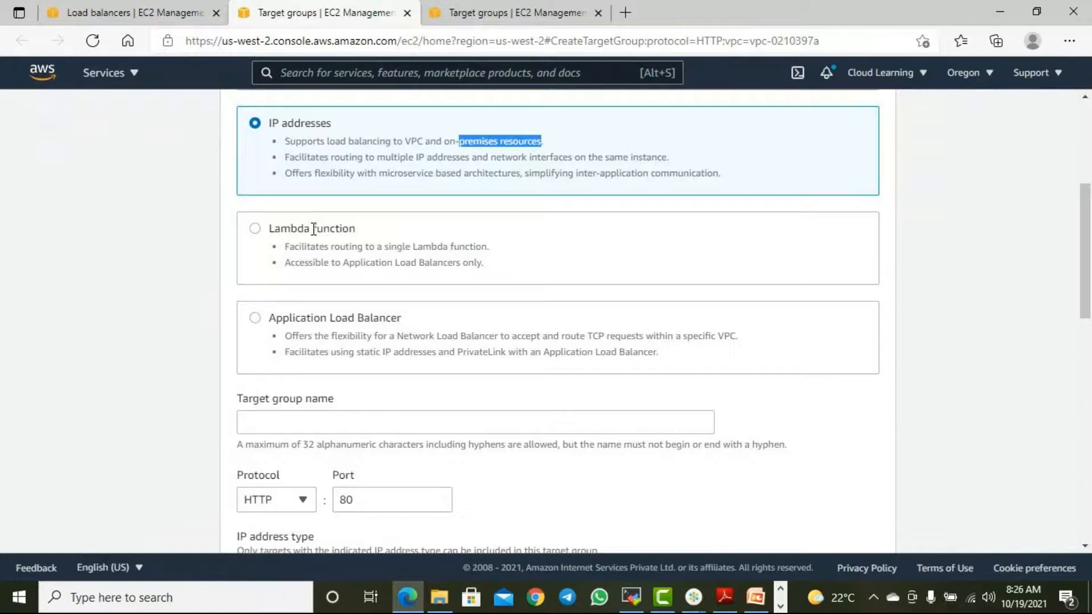
pyautogui.scroll(3, 302, 230)
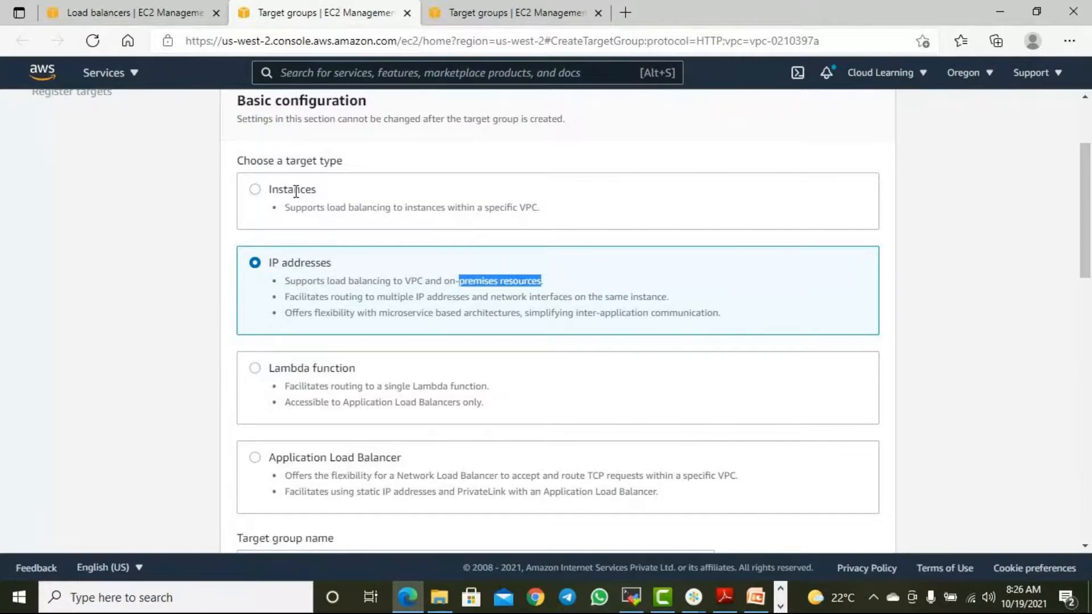
pyautogui.moveTo(294, 190); pyautogui.dragTo(316, 190)
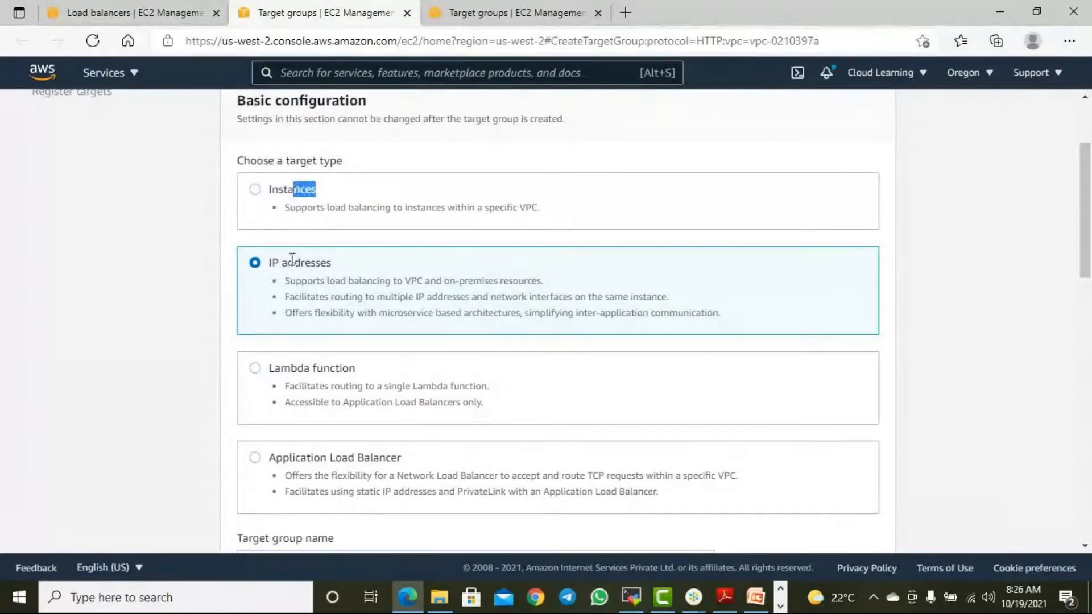
pyautogui.moveTo(288, 262); pyautogui.dragTo(366, 266)
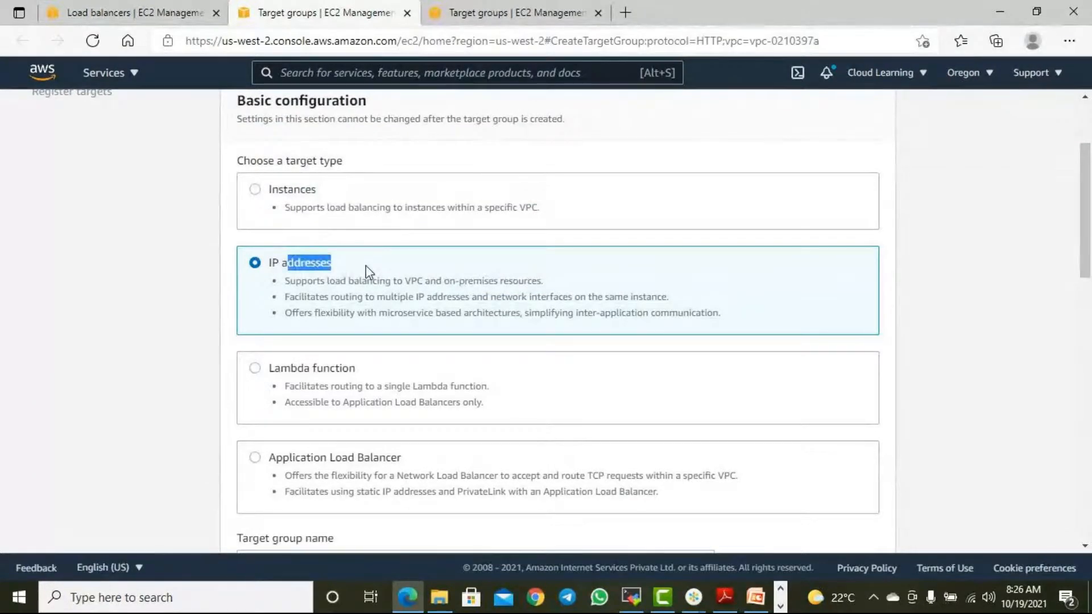
pyautogui.moveTo(300, 368); pyautogui.dragTo(361, 368)
pyautogui.moveTo(311, 458); pyautogui.dragTo(399, 473)
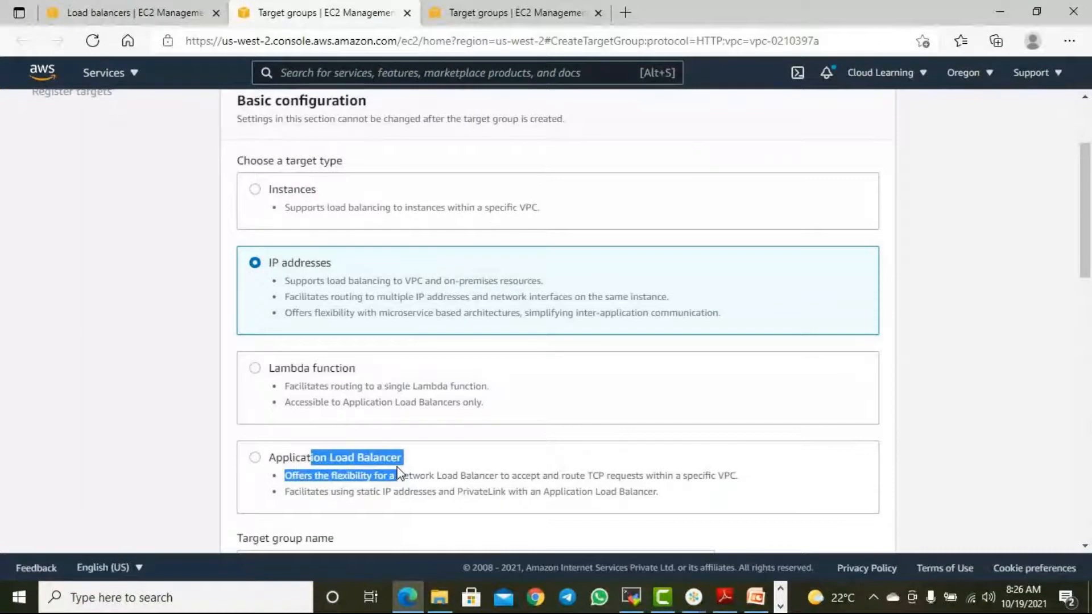
pyautogui.scroll(-2, 559, 350)
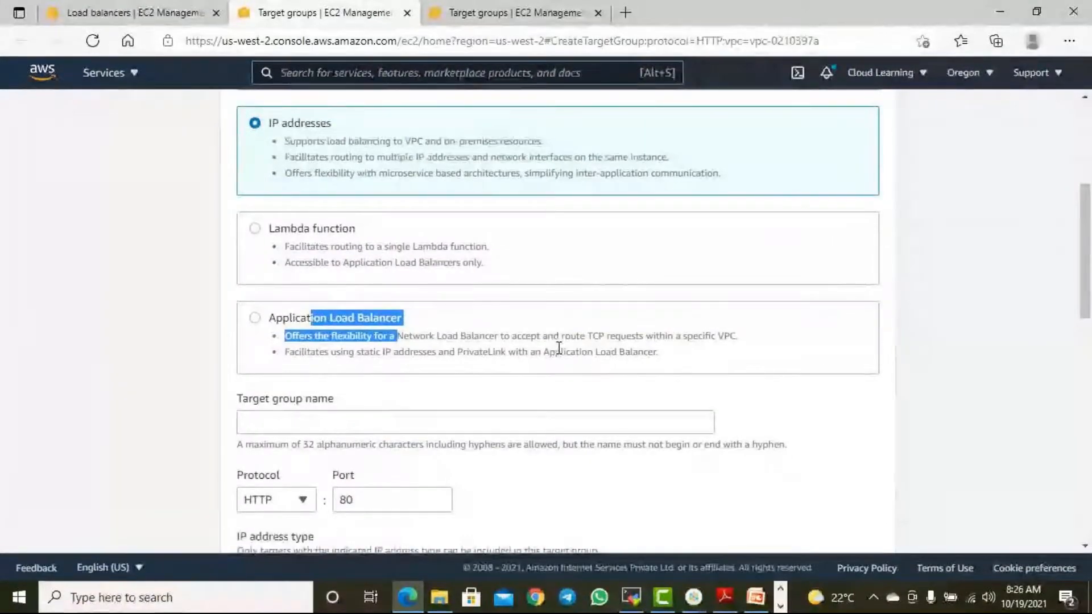
pyautogui.scroll(1, 562, 298)
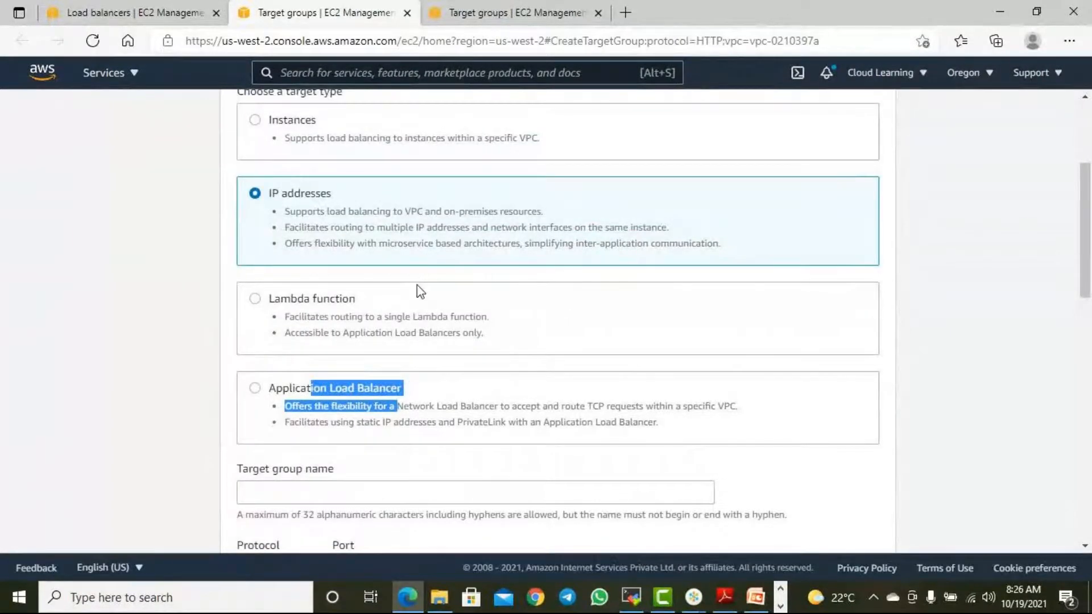
# Set the target type to Instances and name the target group CLWebTG
pyautogui.click(300, 122)
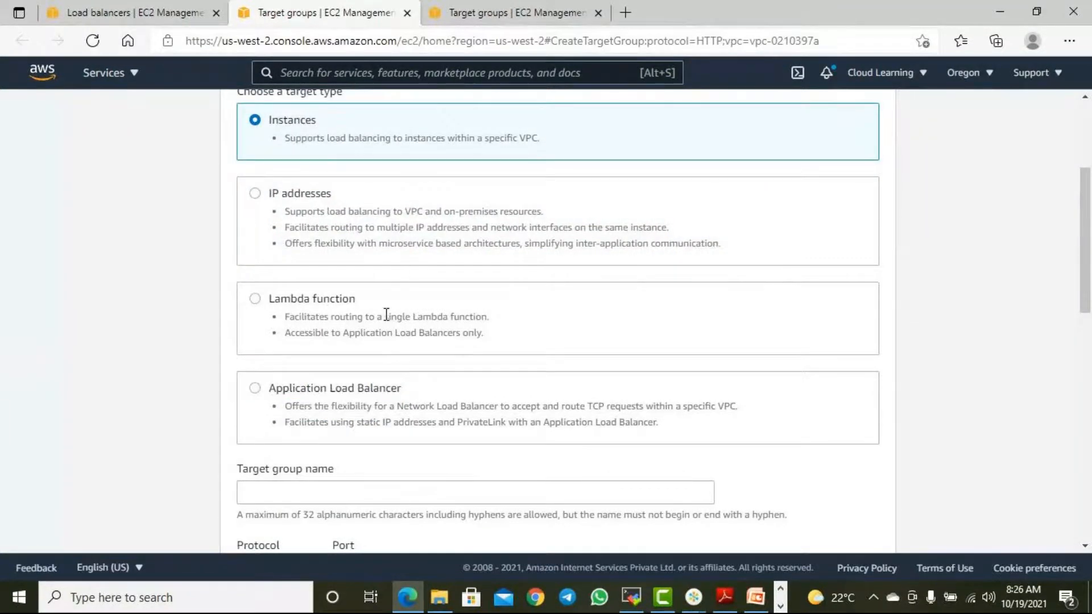
pyautogui.scroll(-1, 382, 321)
pyautogui.scroll(1, 382, 327)
pyautogui.scroll(4, 342, 307)
pyautogui.scroll(-7, 309, 319)
pyautogui.click(294, 285)
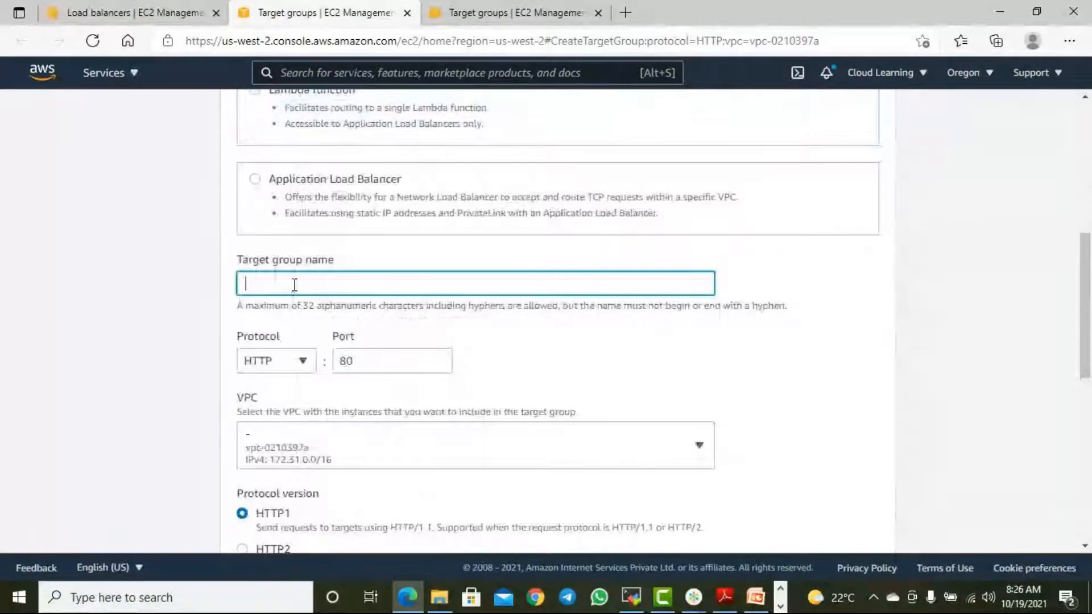
pyautogui.write('WebTG')
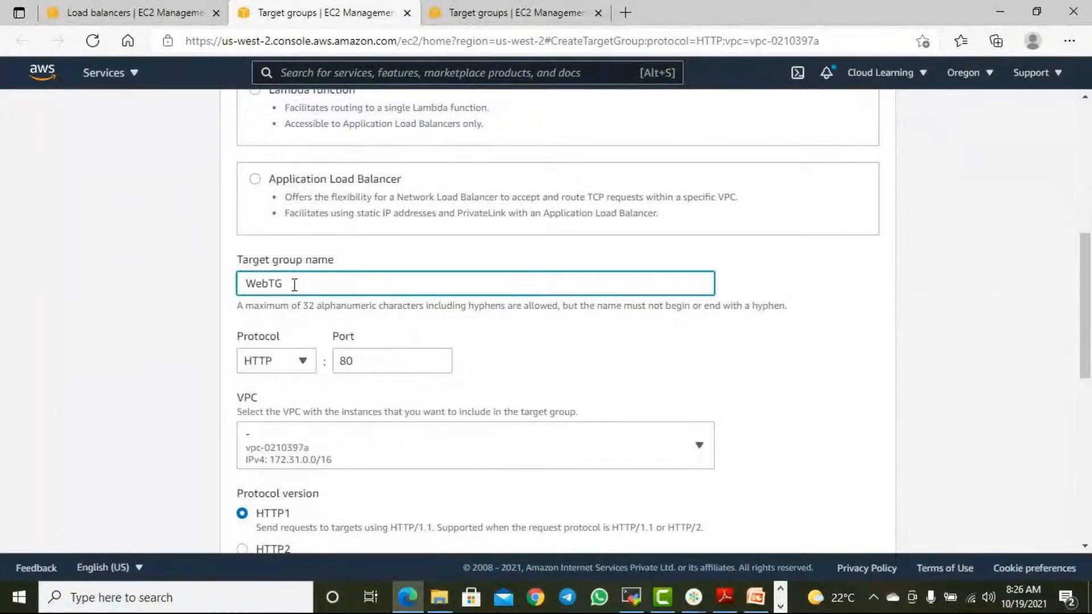
pyautogui.write('CL')
# Review the available protocols for the target group and choose HTTP
pyautogui.scroll(-3, 475, 324)
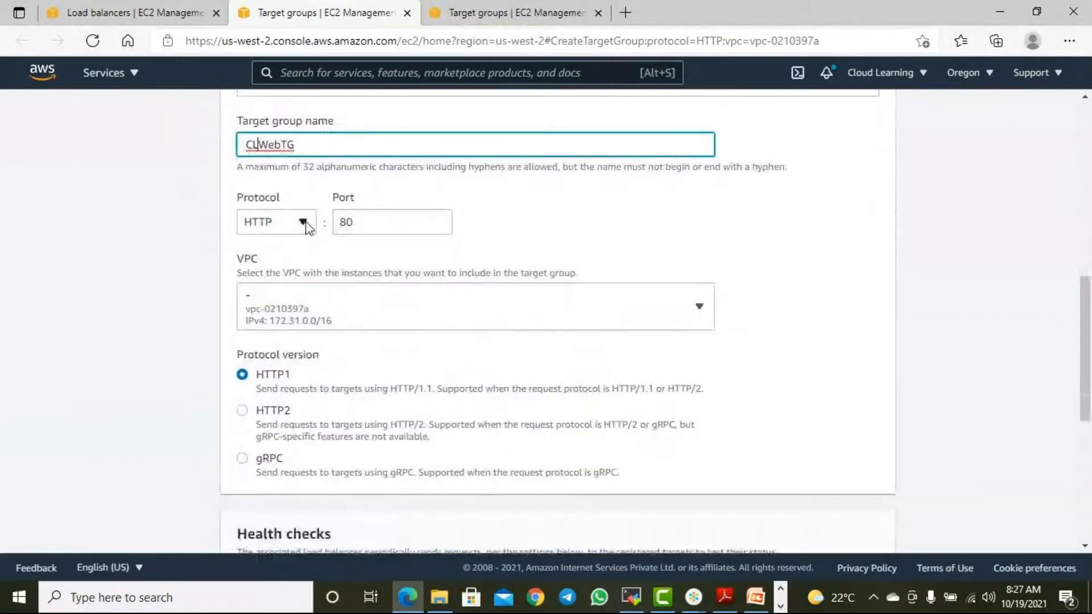
pyautogui.click(303, 223)
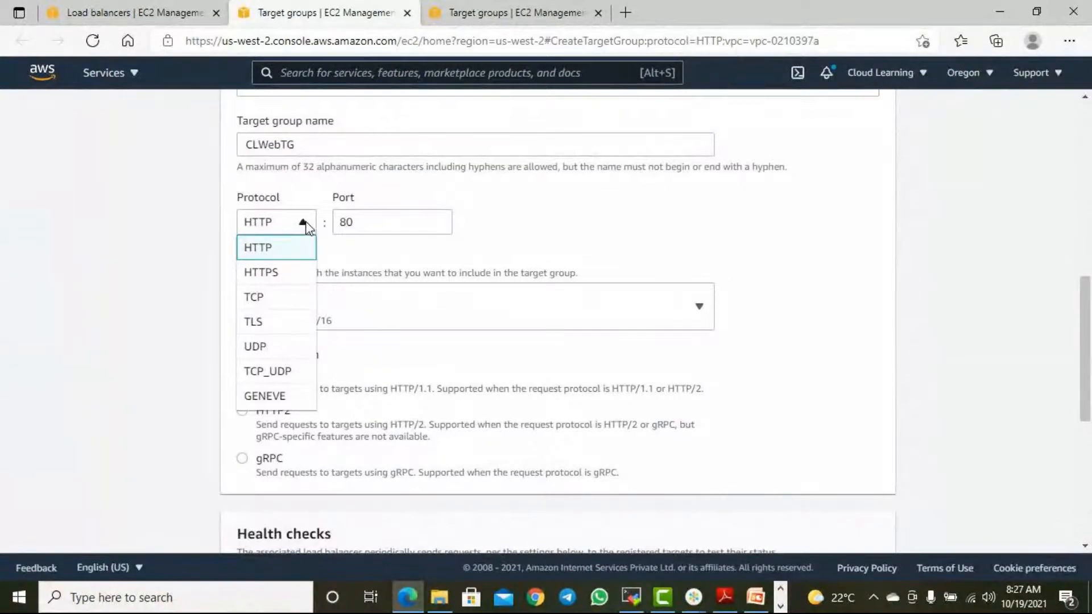
pyautogui.press('Tab')
pyautogui.scroll(10, 551, 244)
pyautogui.scroll(-10, 551, 246)
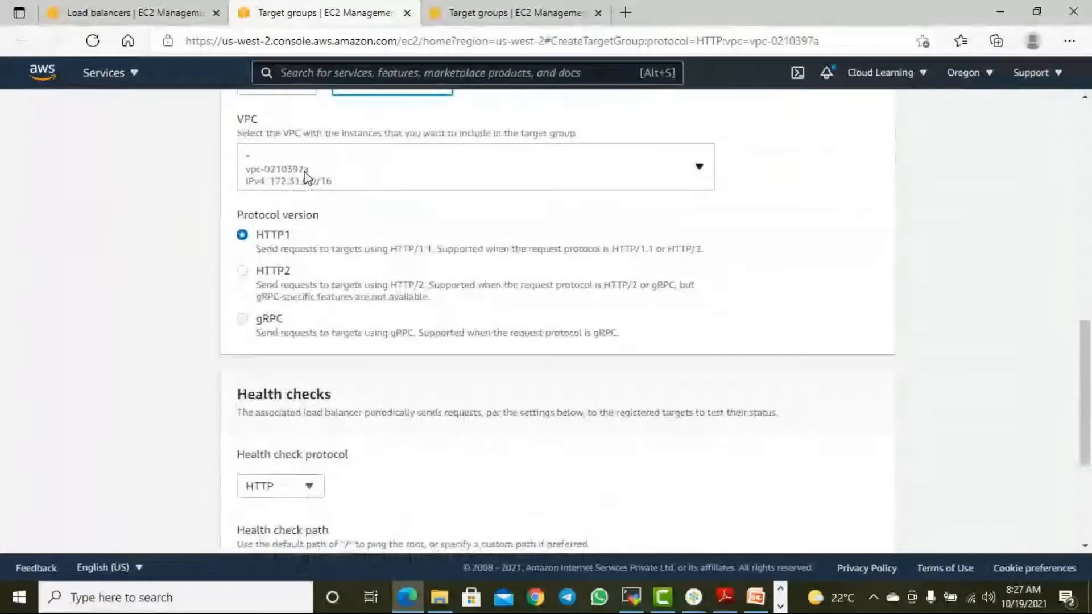
pyautogui.scroll(3, 305, 177)
pyautogui.click(302, 222)
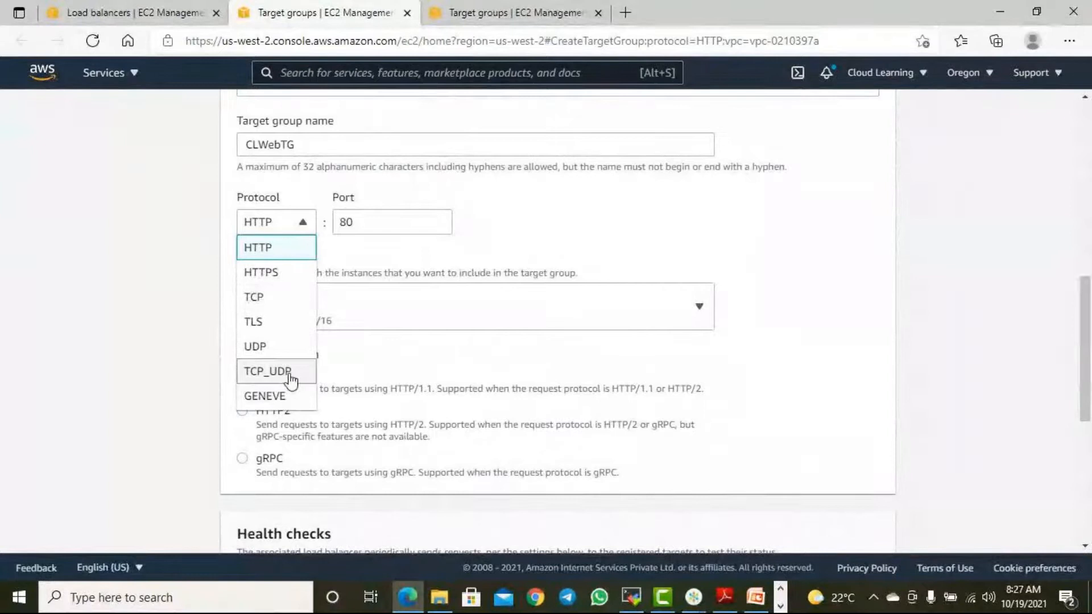
pyautogui.click(282, 252)
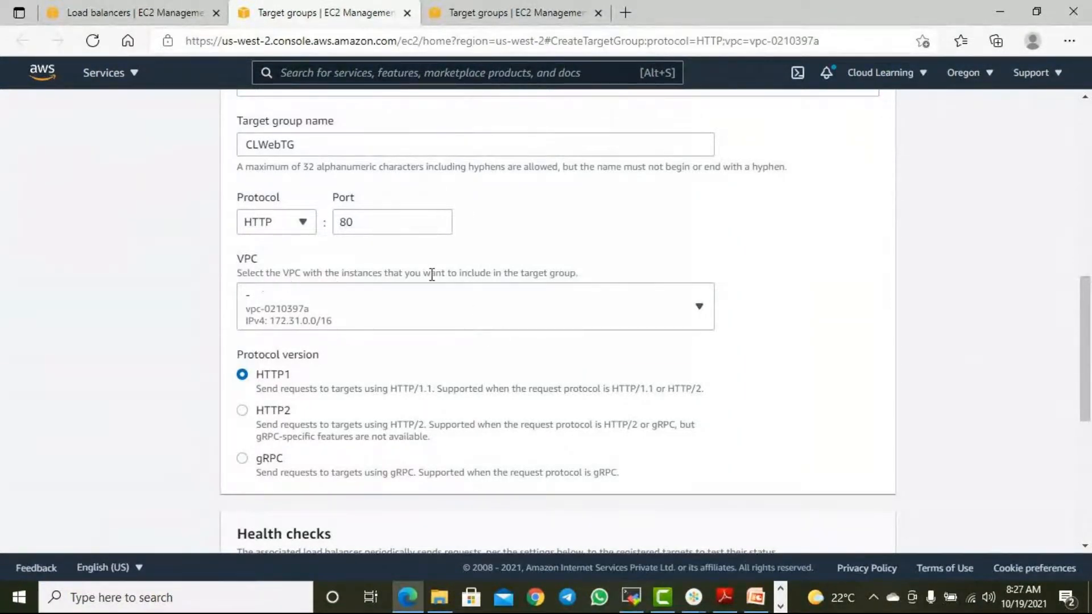
# Choose the VPC vpc-0210397a with IPv4 range 172.31.0.0/16 for the target group
pyautogui.click(510, 315)
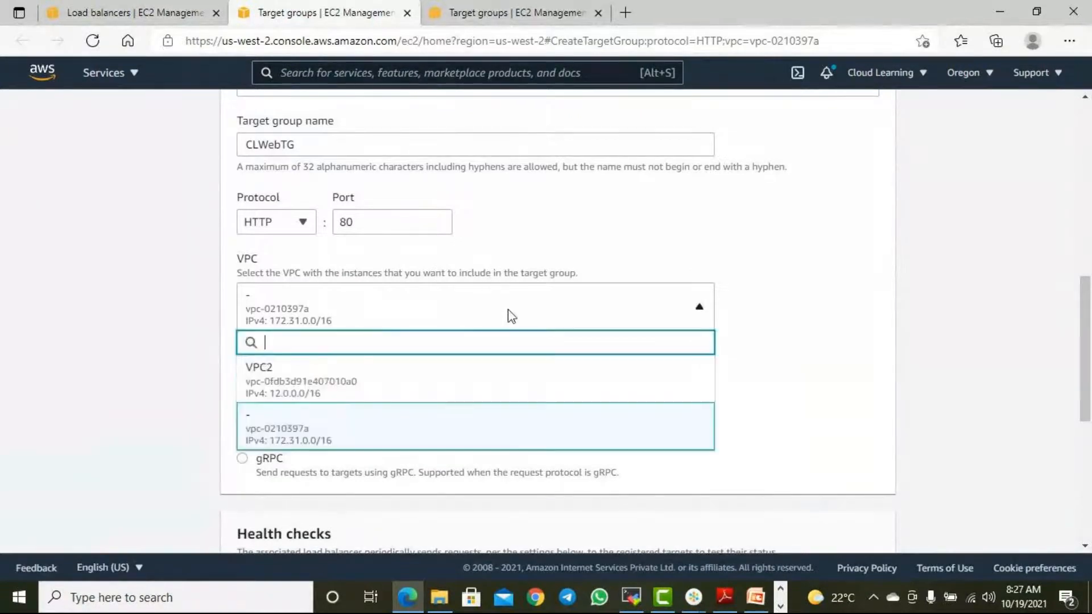
pyautogui.click(307, 428)
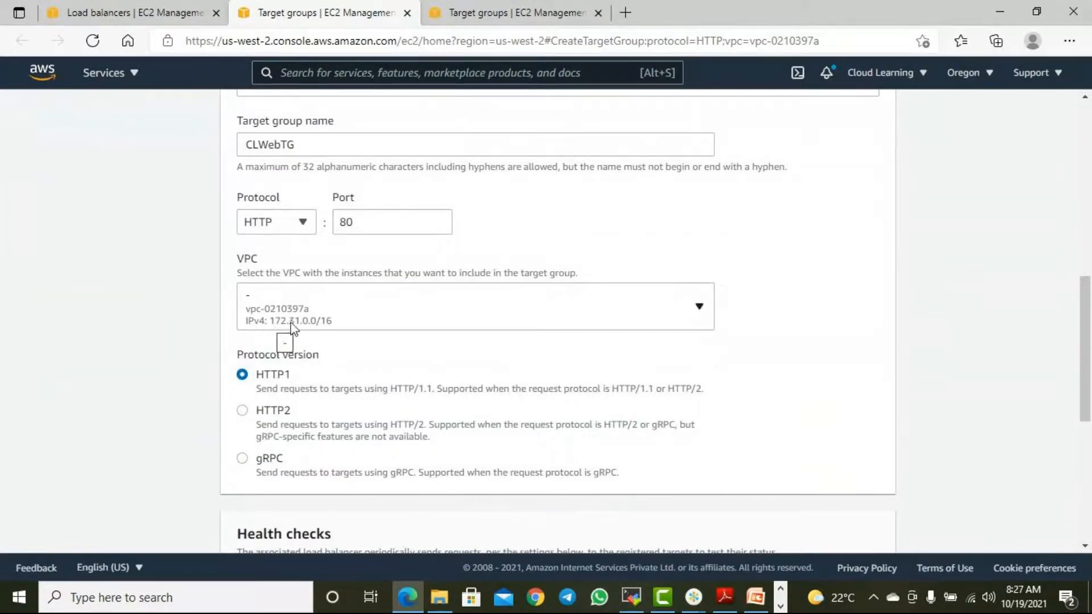
pyautogui.click(376, 320)
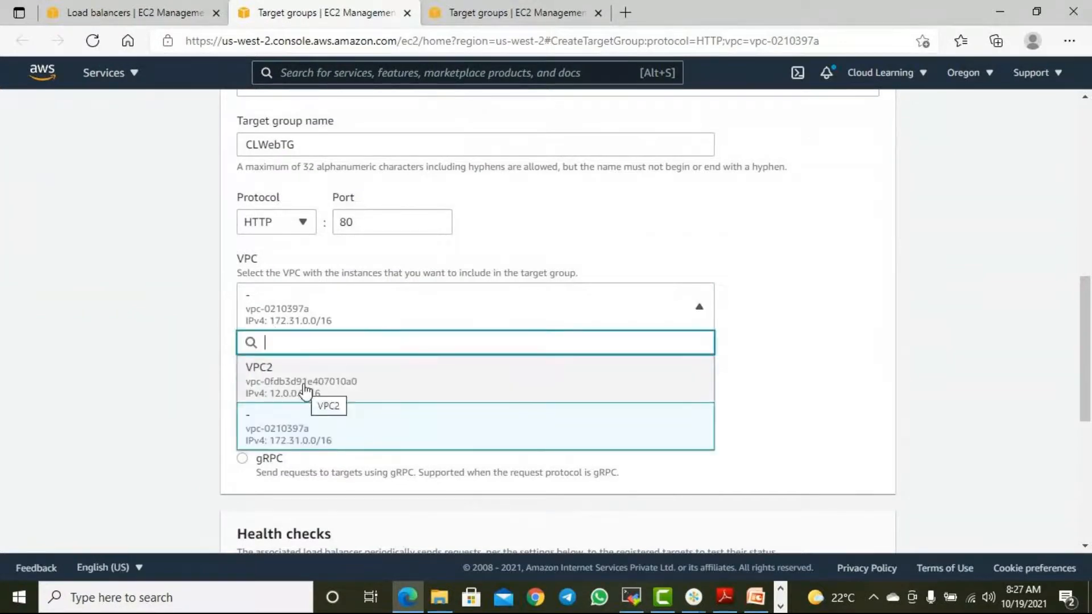
pyautogui.click(332, 435)
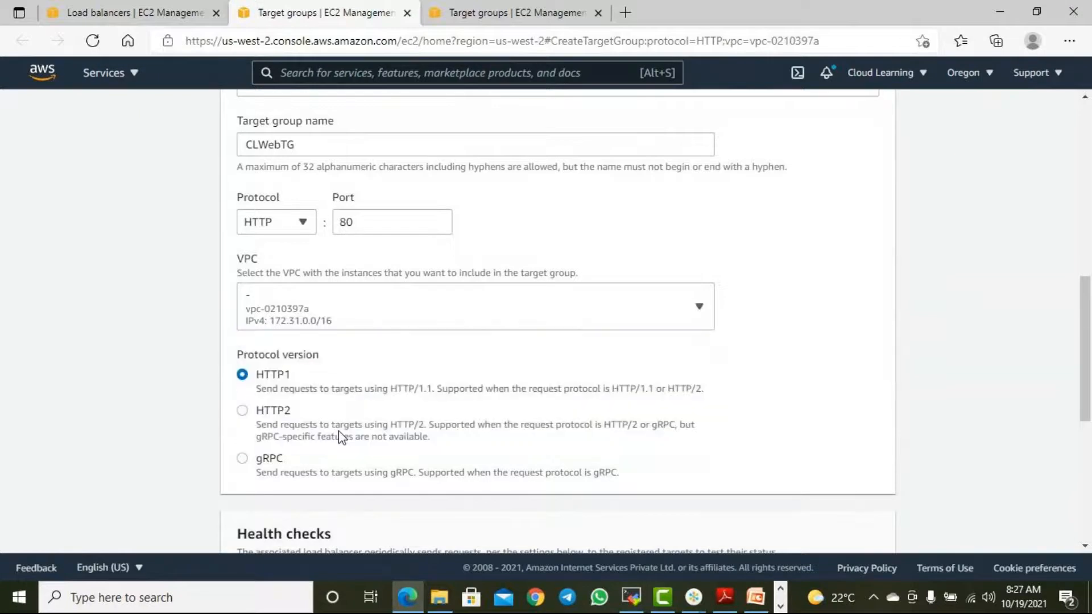
# Review the protocol version options and the protocols available for the target group's health checks
pyautogui.scroll(-3, 487, 383)
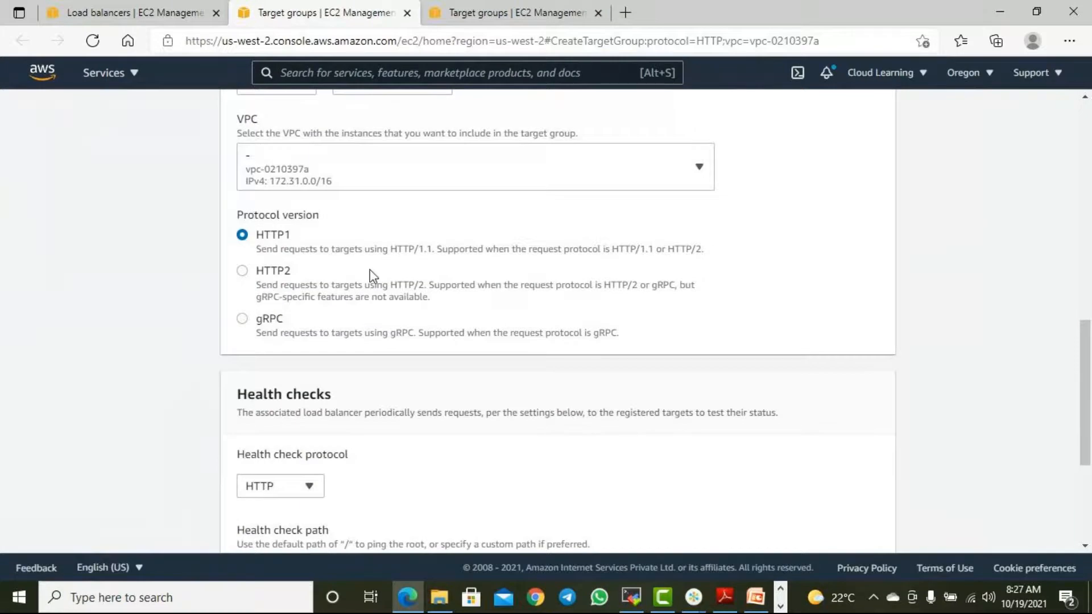
pyautogui.scroll(-3, 350, 282)
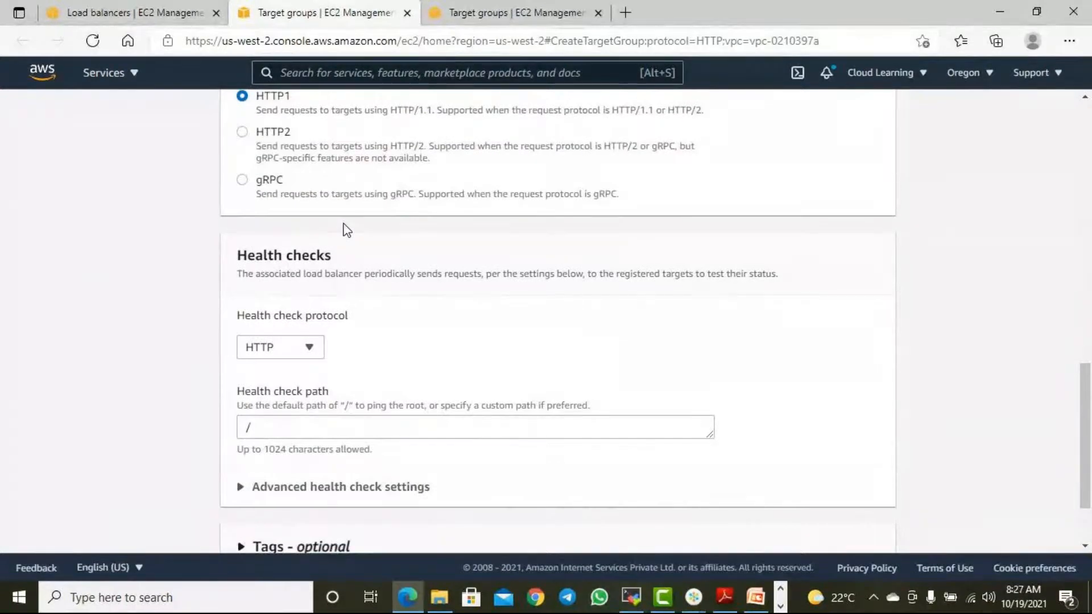
pyautogui.scroll(-1, 344, 232)
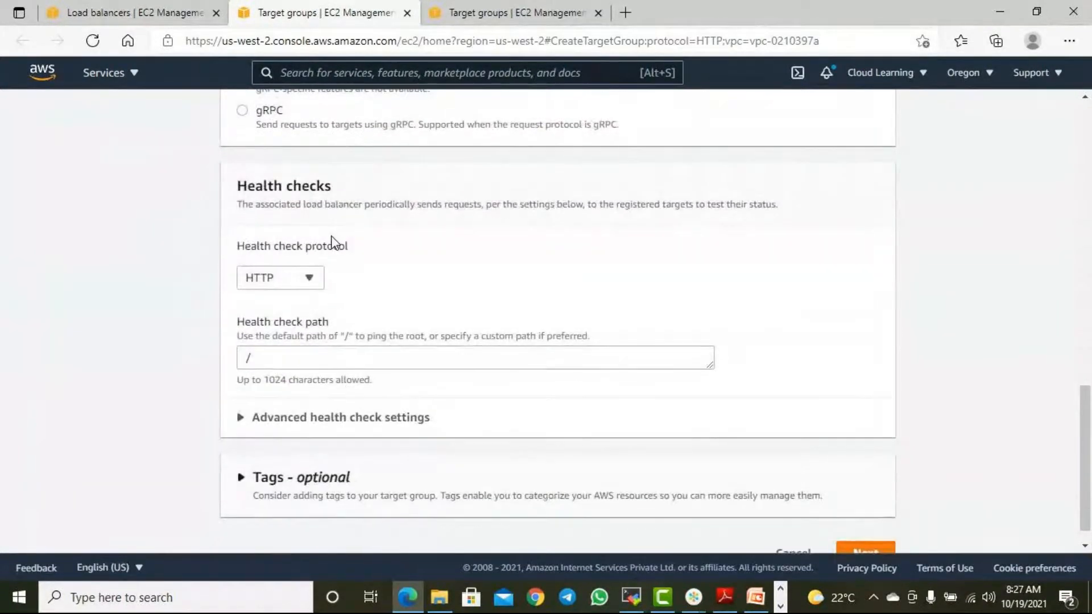
pyautogui.click(311, 279)
pyautogui.click(374, 281)
pyautogui.click(310, 277)
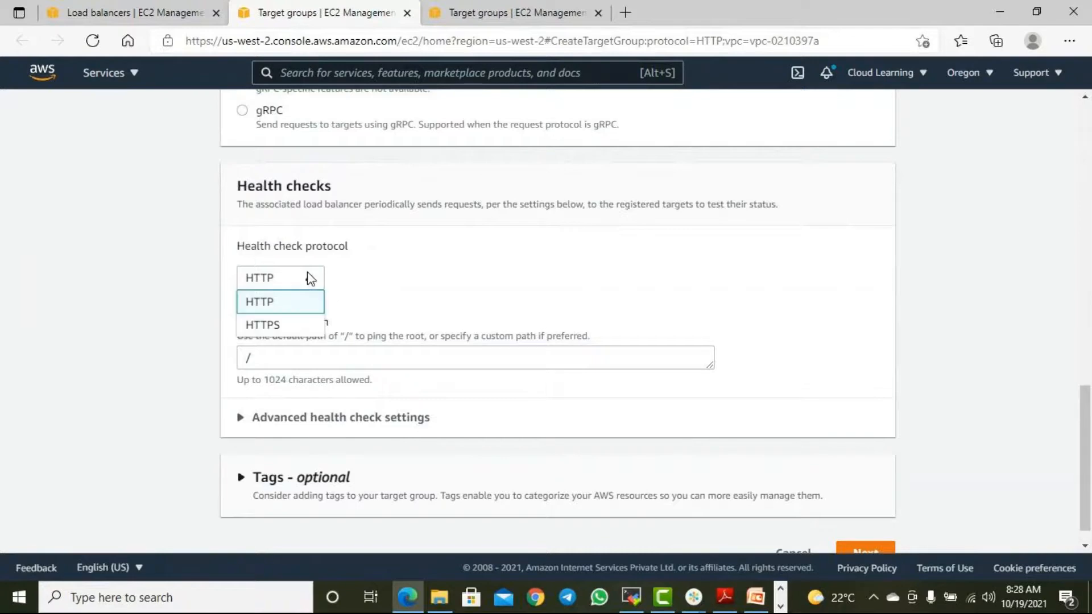
pyautogui.click(401, 278)
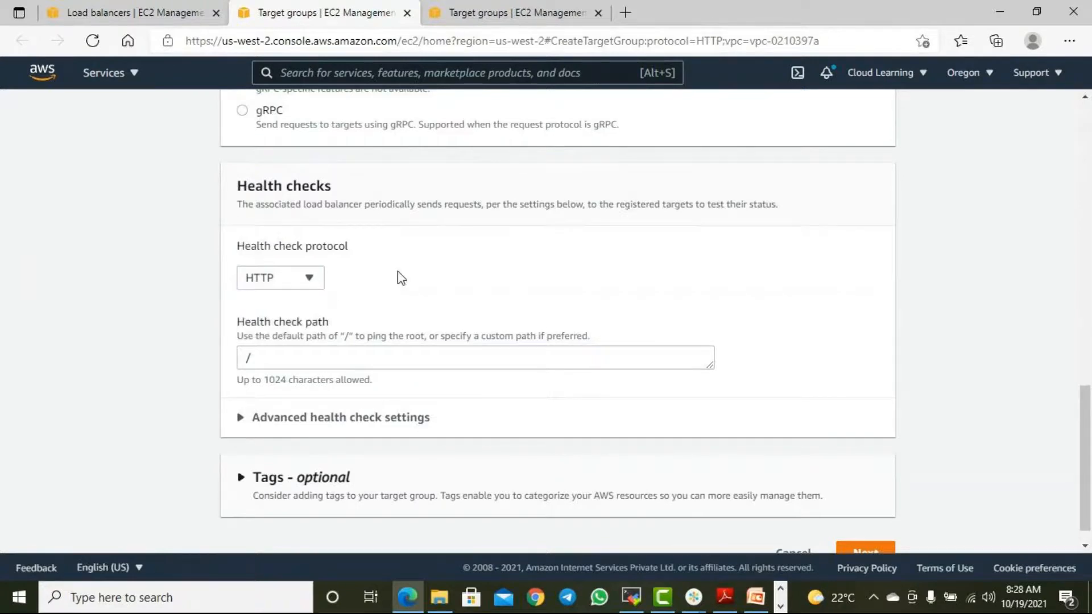
# Set the health check path to /main.html
pyautogui.click(282, 355)
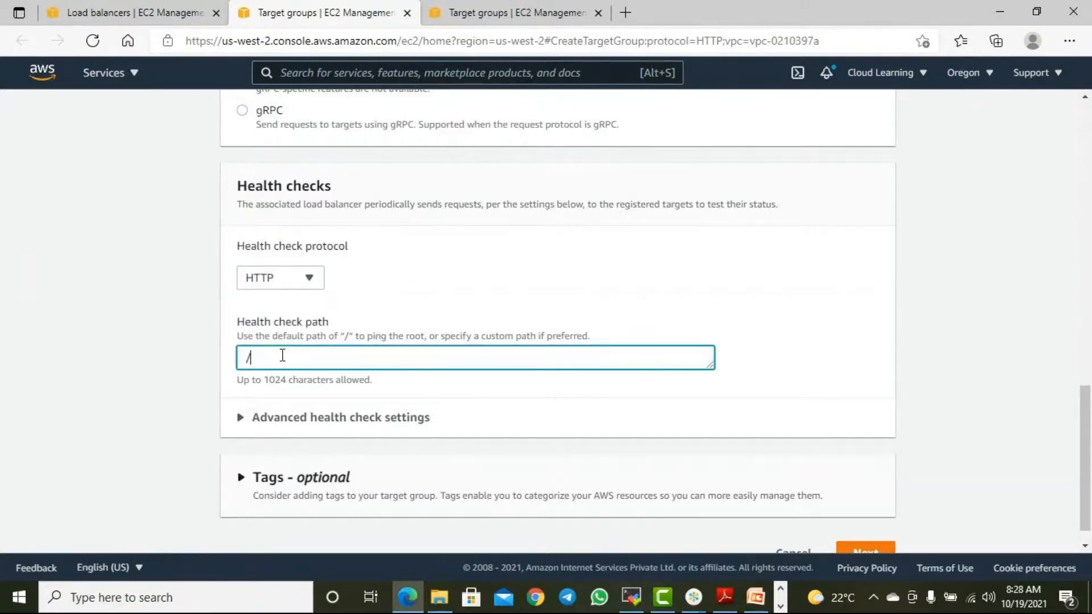
pyautogui.write('index.htmphp')
pyautogui.press('BackSpace')
pyautogui.press('BackSpace')
pyautogui.press('BackSpace')
pyautogui.press('BackSpace')
pyautogui.press('BackSpace')
pyautogui.press('BackSpace')
pyautogui.press('BackSpace')
pyautogui.write('mainp')
pyautogui.press('BackSpace')
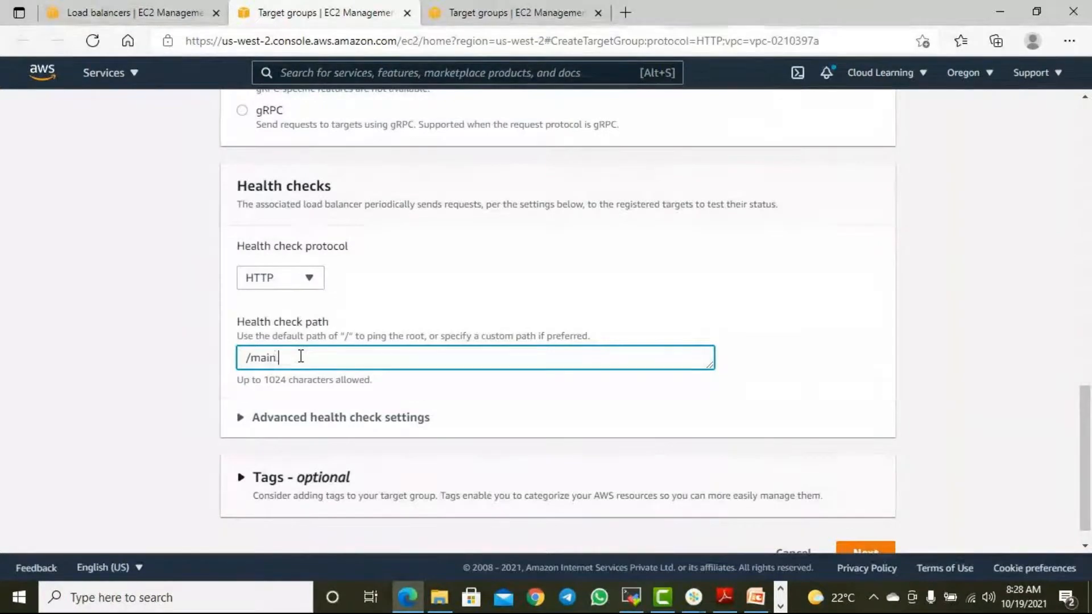
pyautogui.write('.html')
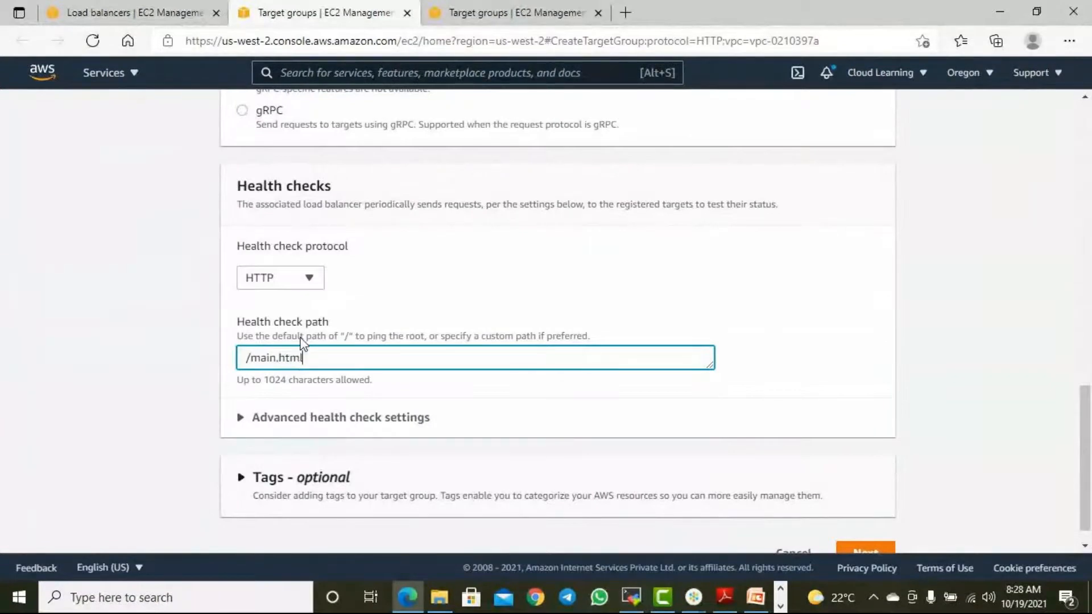
# Open 35.85.55.86/main.html in a new browser tab to test the page on the web server
pyautogui.click(628, 12)
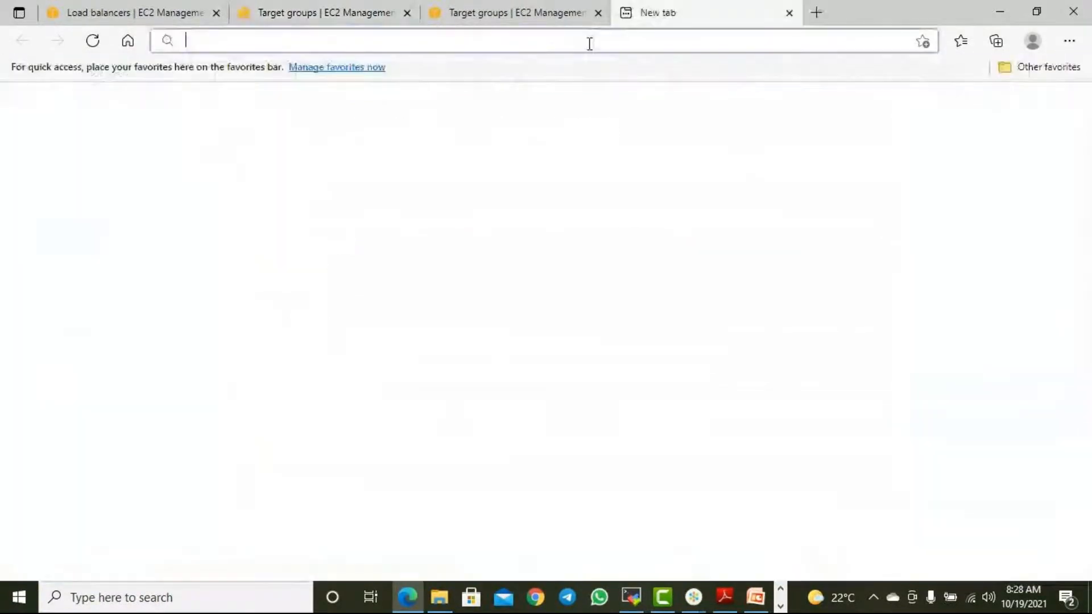
pyautogui.write('35.85.55.86')
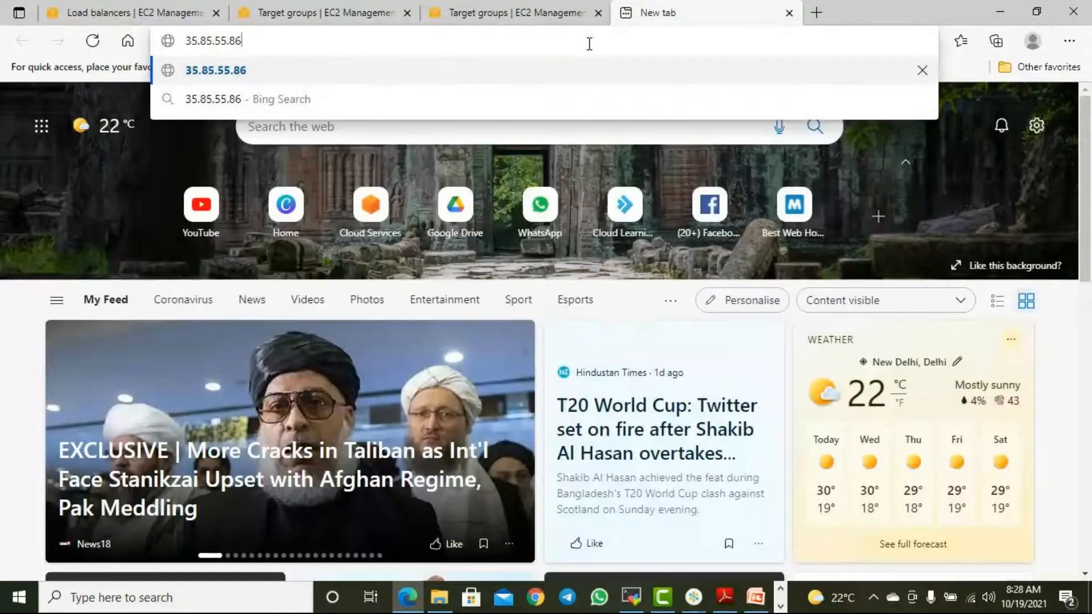
pyautogui.write('/main.html')
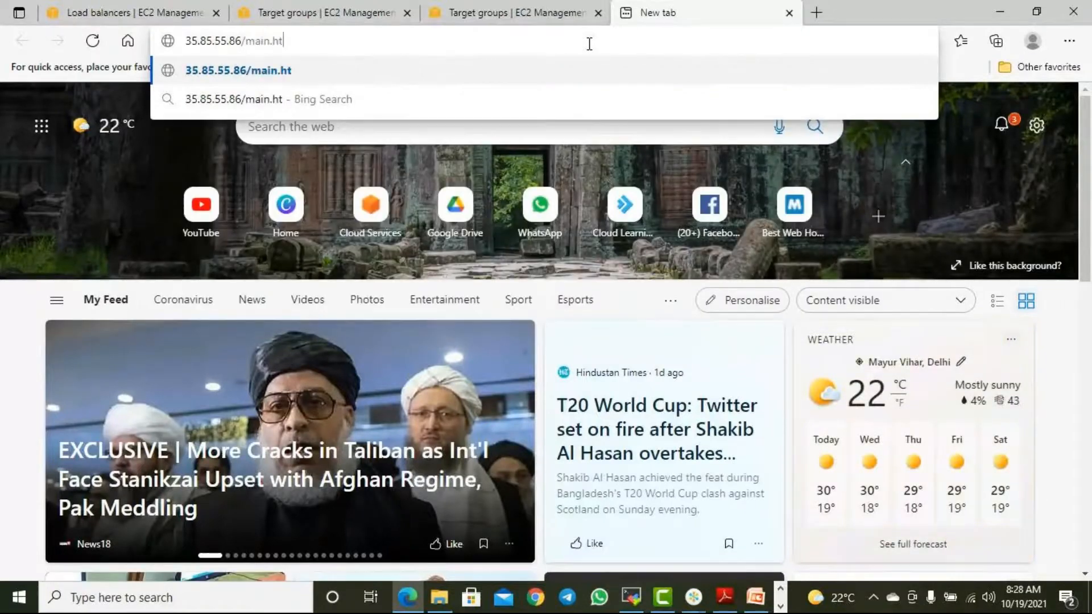
pyautogui.press('Return')
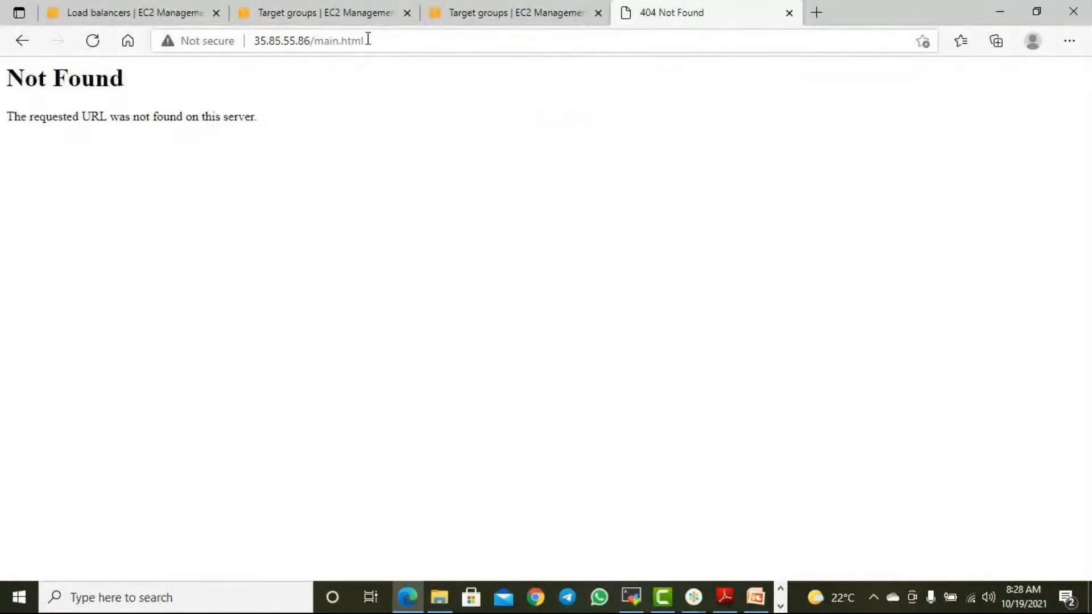
# Load index.html from the same web server instead of main.html and check the page
pyautogui.moveTo(390, 43); pyautogui.dragTo(313, 48)
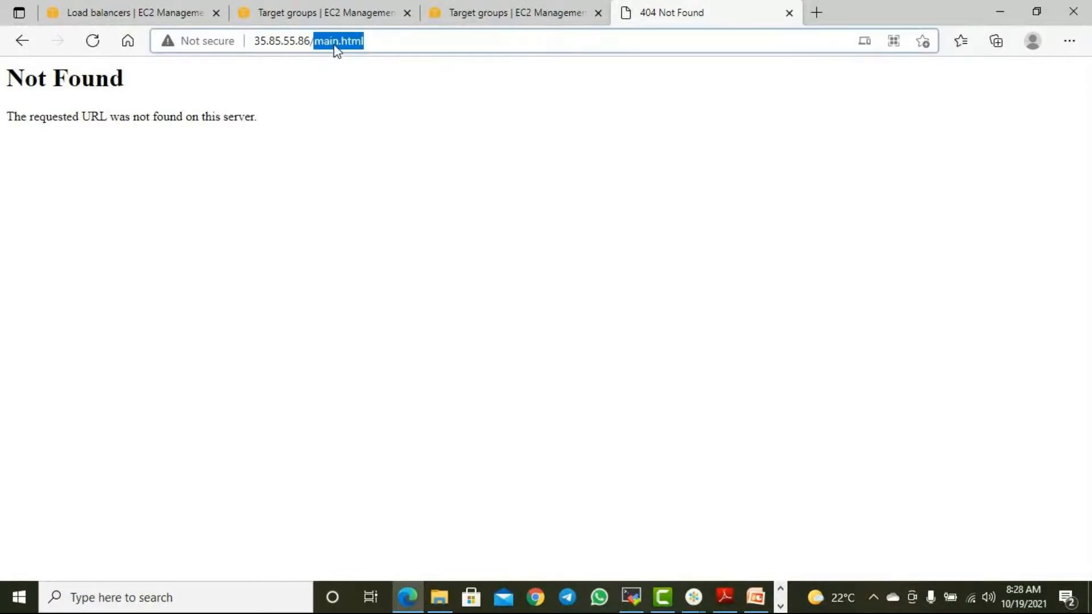
pyautogui.write('index.html')
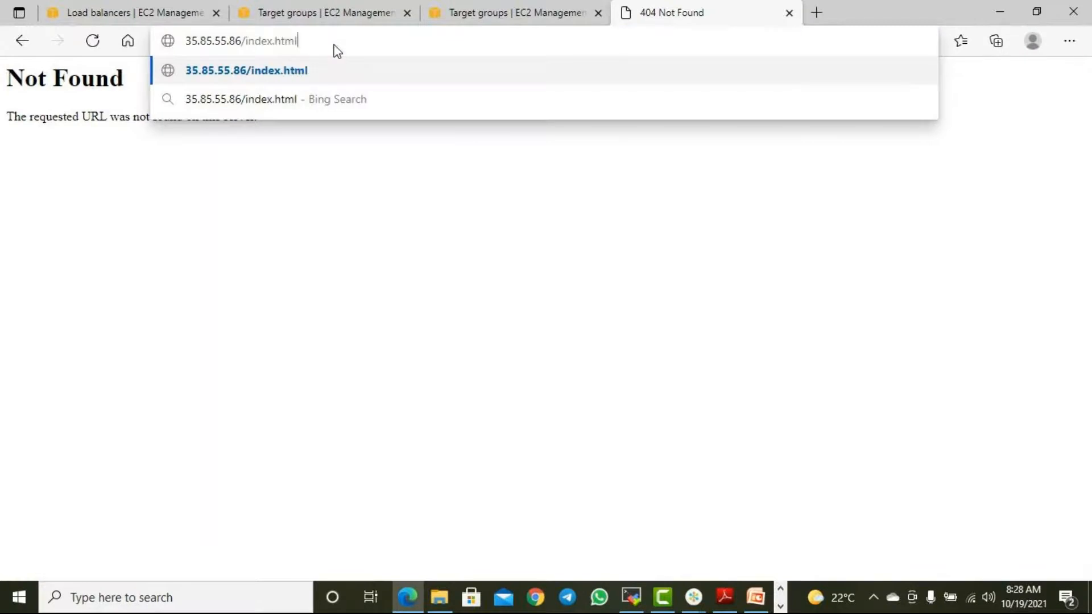
pyautogui.press('Return')
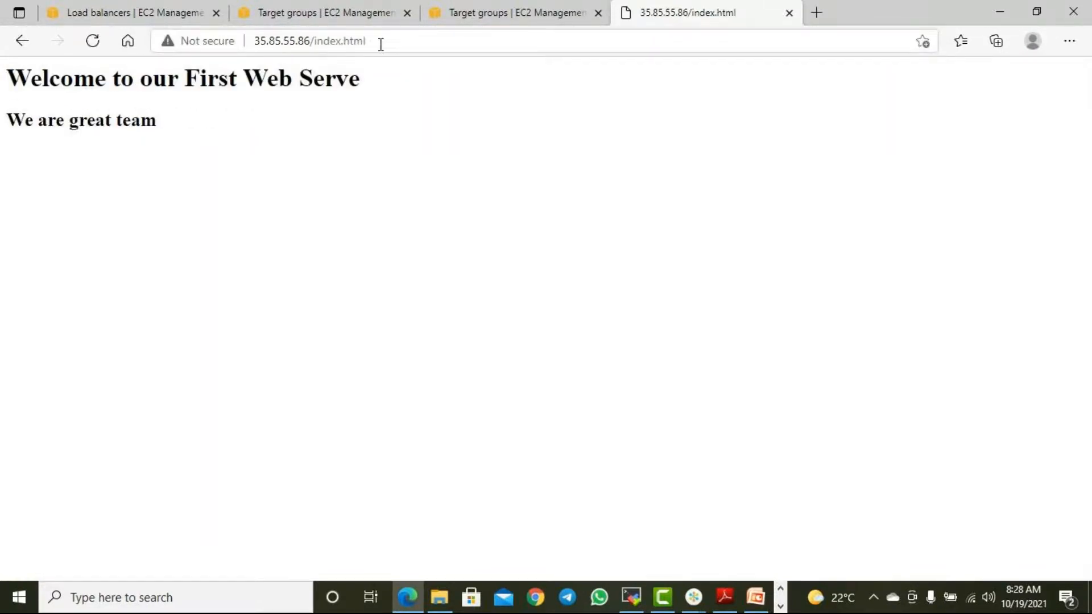
pyautogui.moveTo(318, 42); pyautogui.dragTo(382, 44)
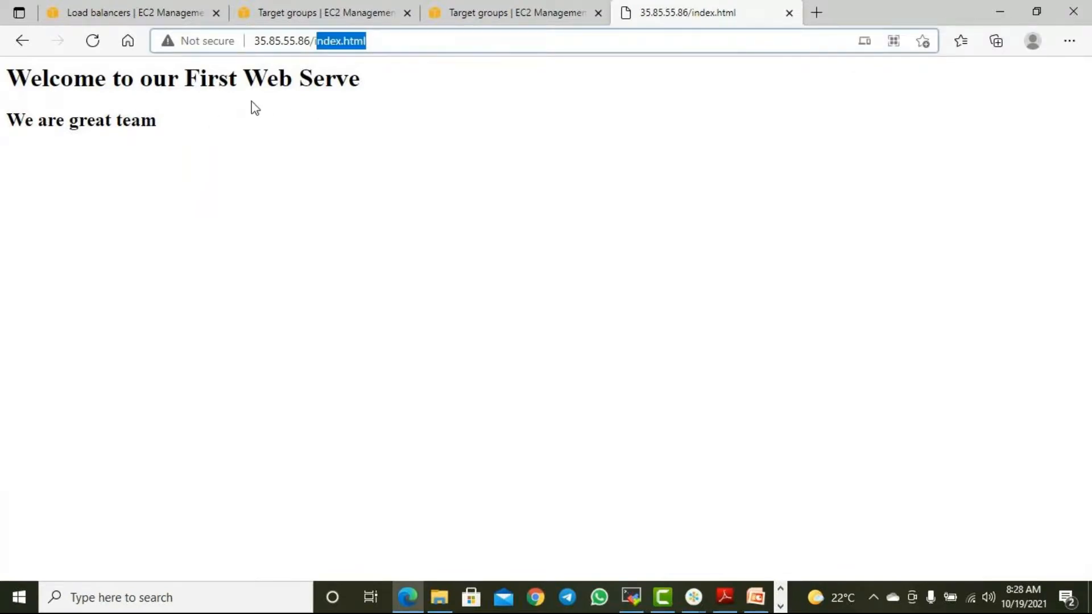
# Return to the target group form and reset the health check path to the root path "/"
pyautogui.click(332, 12)
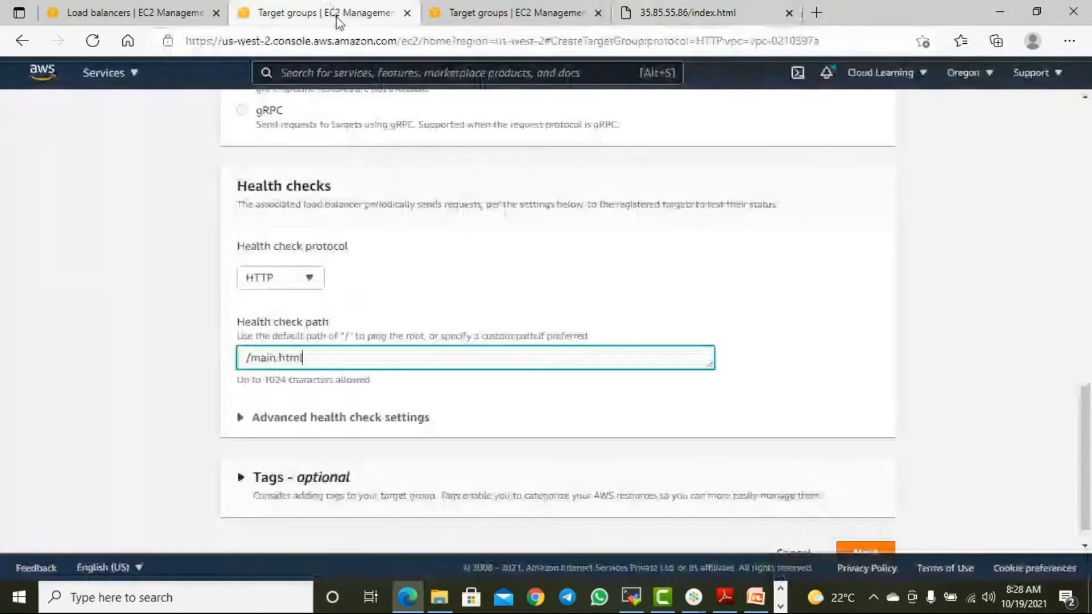
pyautogui.press('BackSpace')
pyautogui.press('BackSpace')
pyautogui.press('BackSpace')
pyautogui.press('BackSpace')
pyautogui.press('BackSpace')
pyautogui.press('BackSpace')
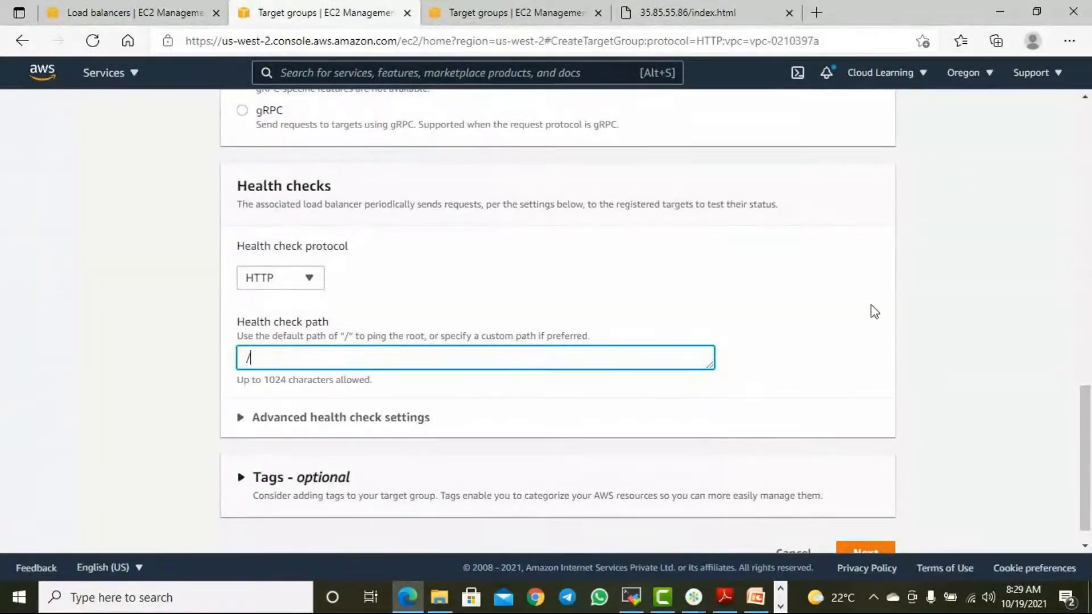
pyautogui.click(867, 322)
# Expand the advanced health check settings and override the health check port with 8080
pyautogui.scroll(-1, 865, 329)
pyautogui.click(313, 391)
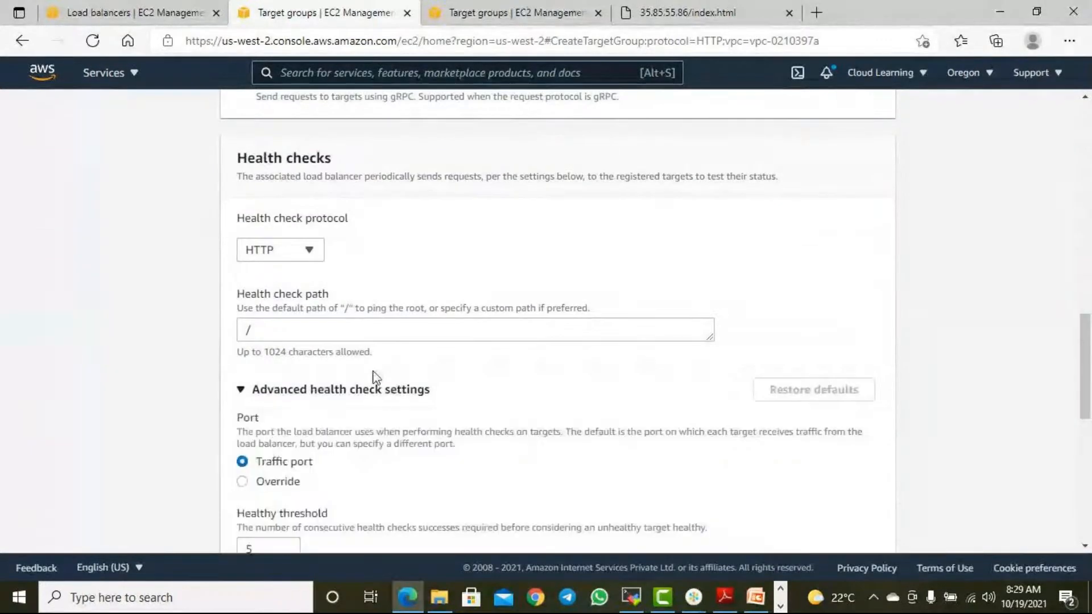
pyautogui.scroll(-5, 616, 377)
pyautogui.scroll(2, 617, 377)
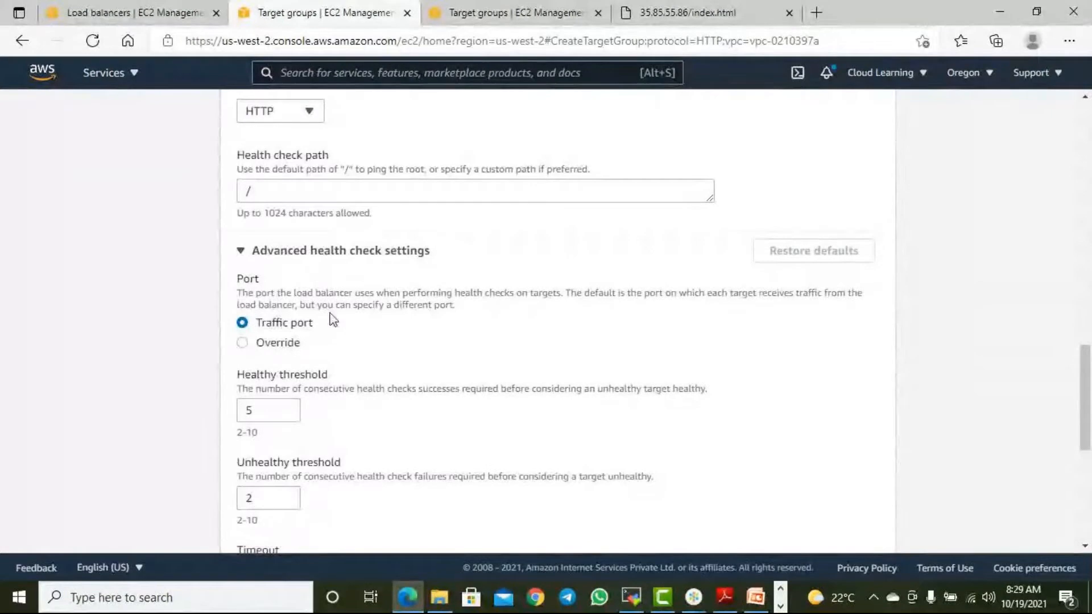
pyautogui.click(266, 342)
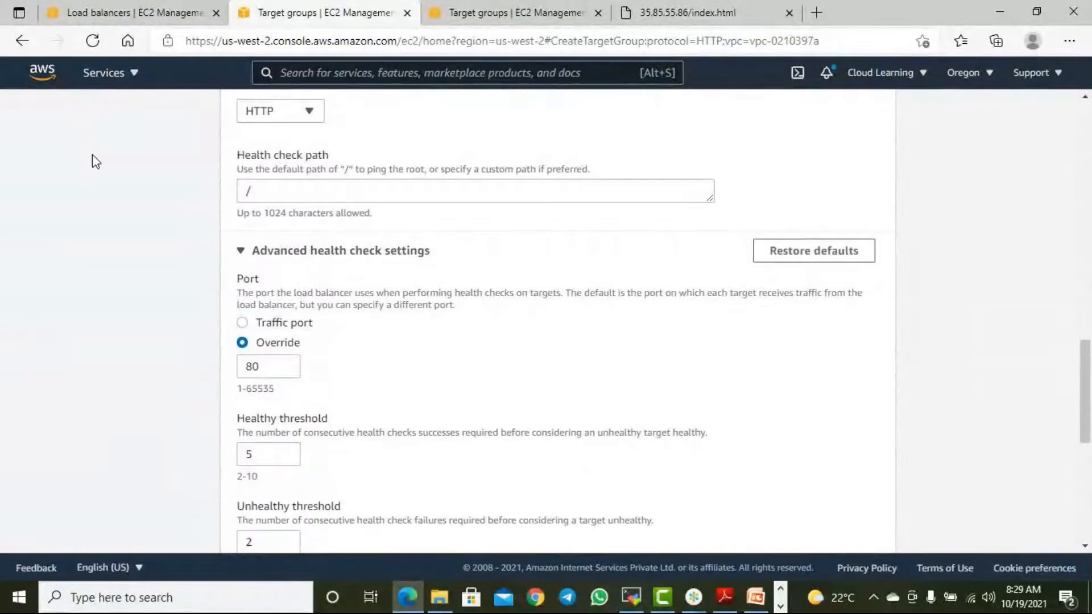
pyautogui.click(285, 364)
pyautogui.write('0')
pyautogui.click(253, 368)
pyautogui.write('0')
pyautogui.click(375, 386)
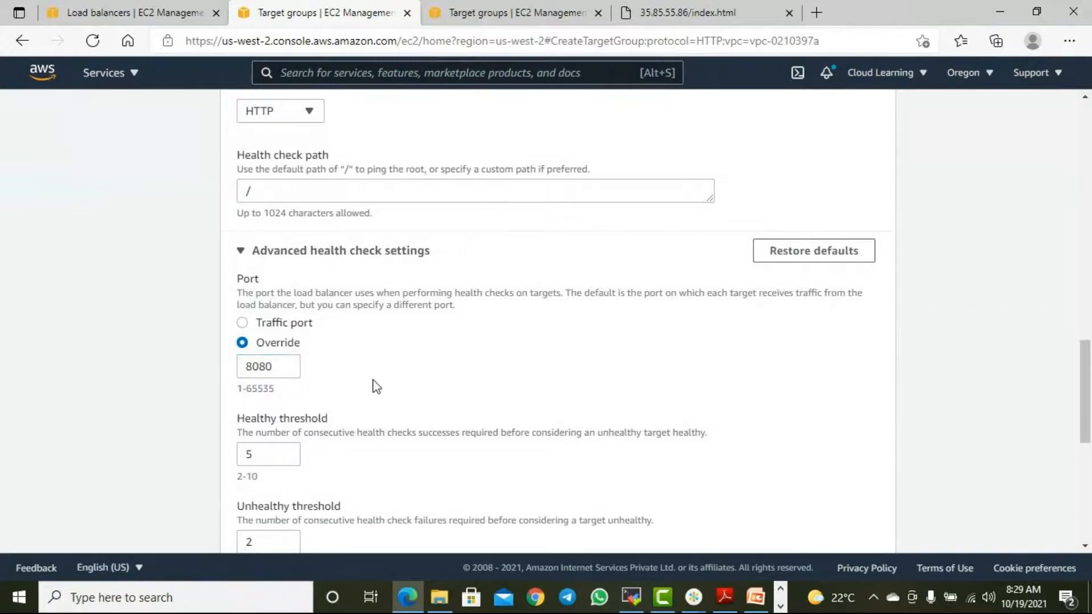
# Look at the web server's page again and set the override health check port to 80
pyautogui.click(691, 6)
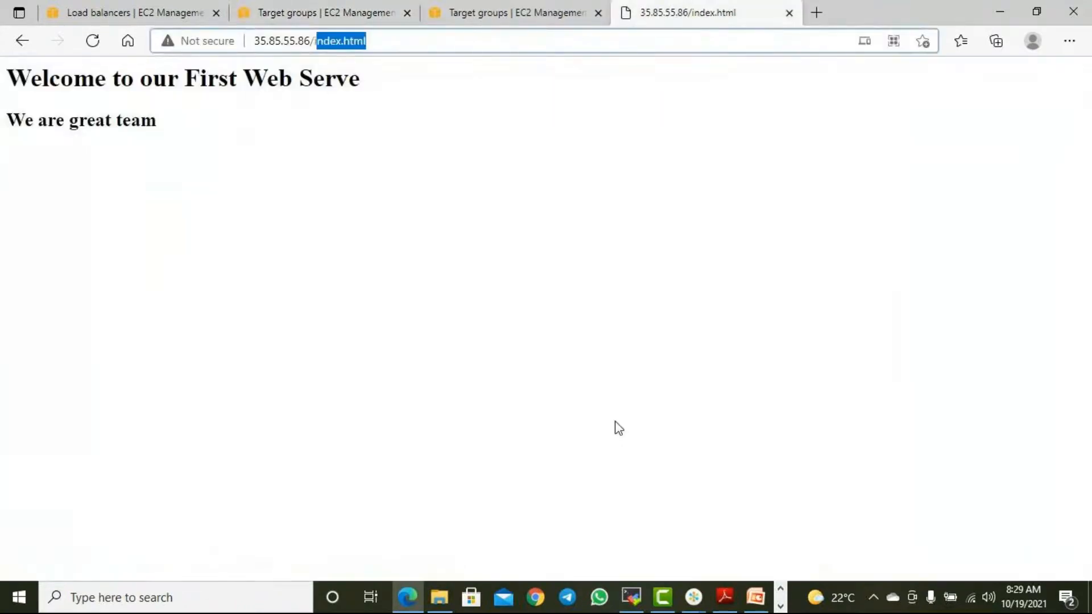
pyautogui.click(341, 17)
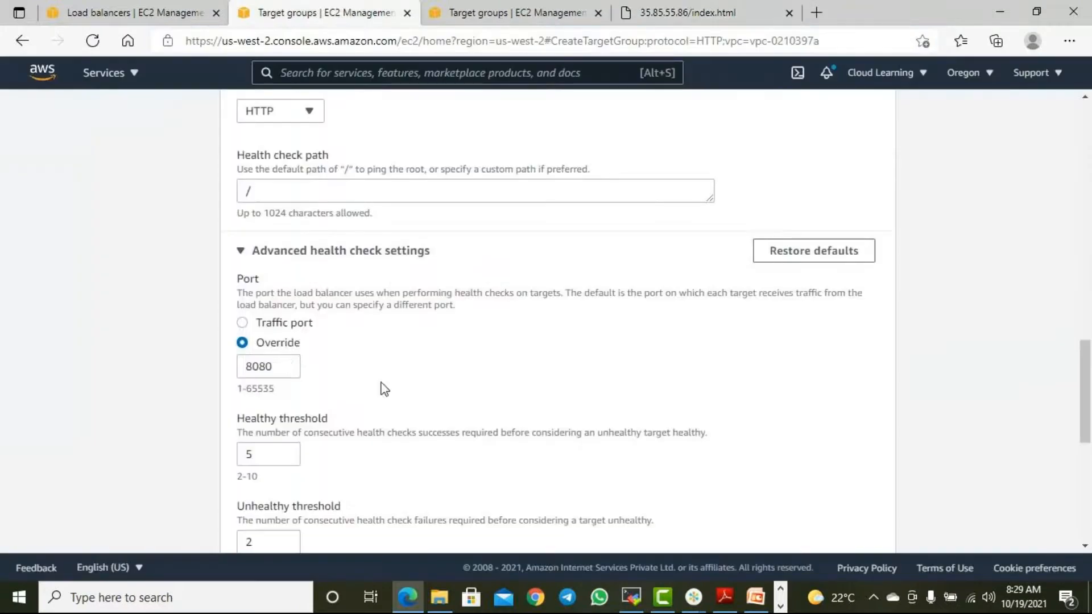
pyautogui.click(286, 363)
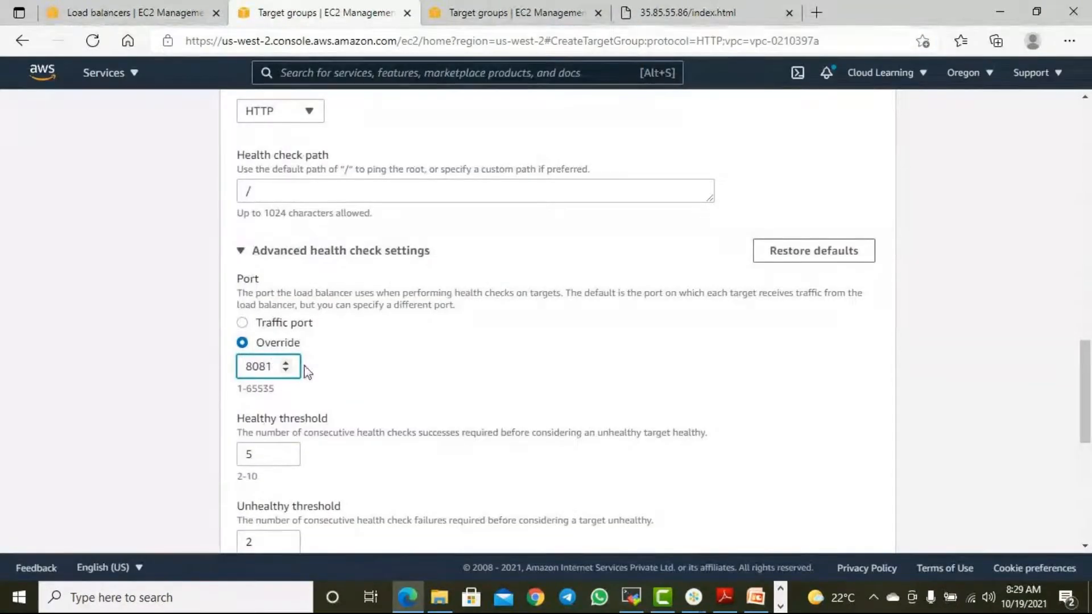
pyautogui.press('BackSpace')
pyautogui.press('BackSpace')
pyautogui.press('BackSpace')
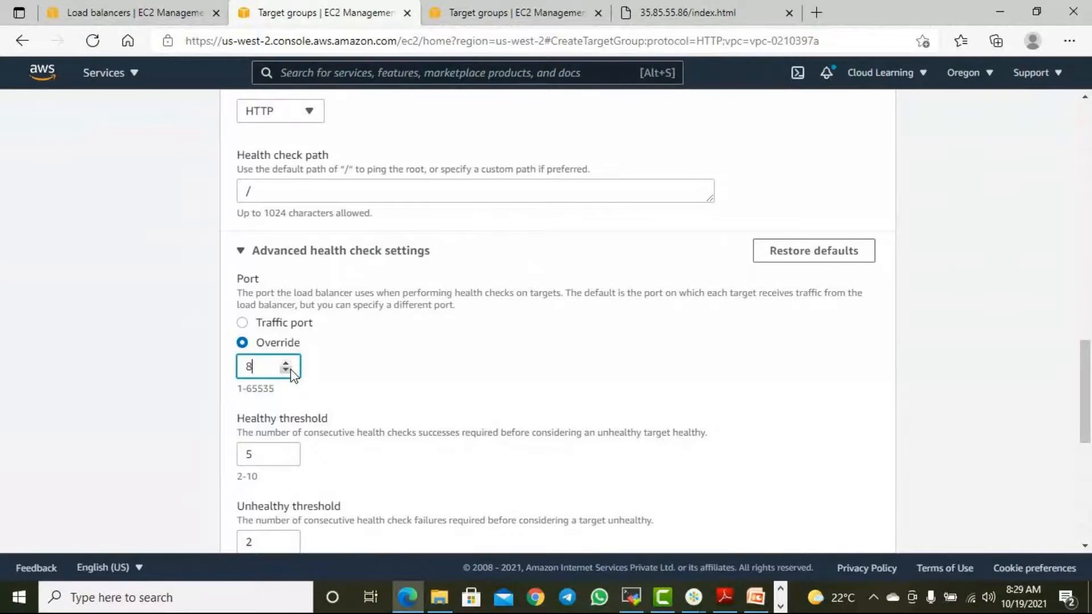
pyautogui.write('0')
pyautogui.click(448, 385)
# Set the healthy threshold to 2 consecutive successful health checks
pyautogui.scroll(-3, 451, 385)
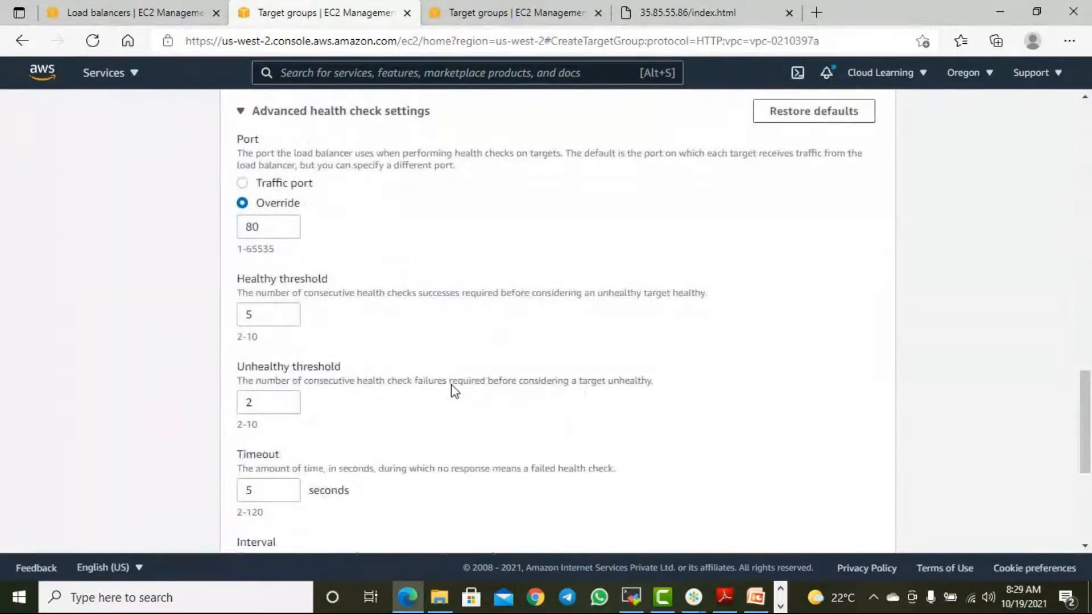
pyautogui.scroll(-3, 455, 391)
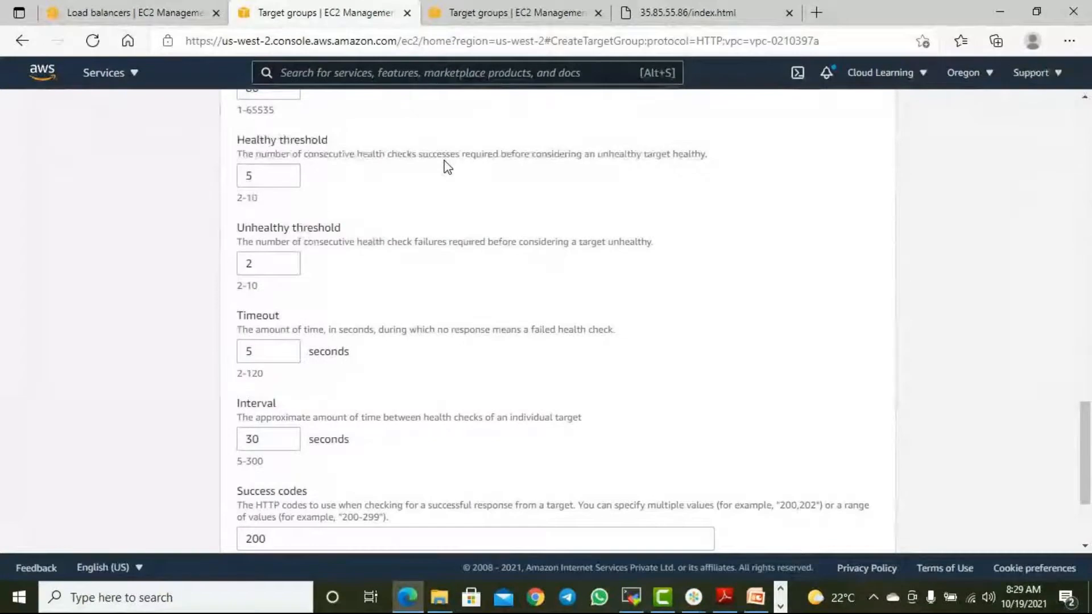
pyautogui.doubleClick(707, 153)
pyautogui.doubleClick(273, 175)
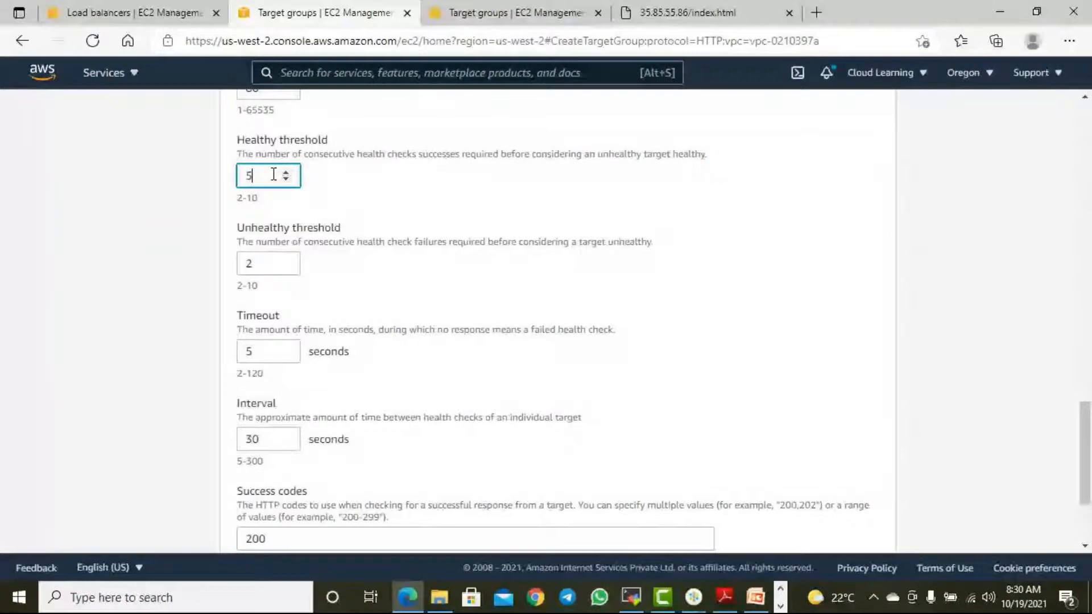
pyautogui.write('2')
pyautogui.click(414, 222)
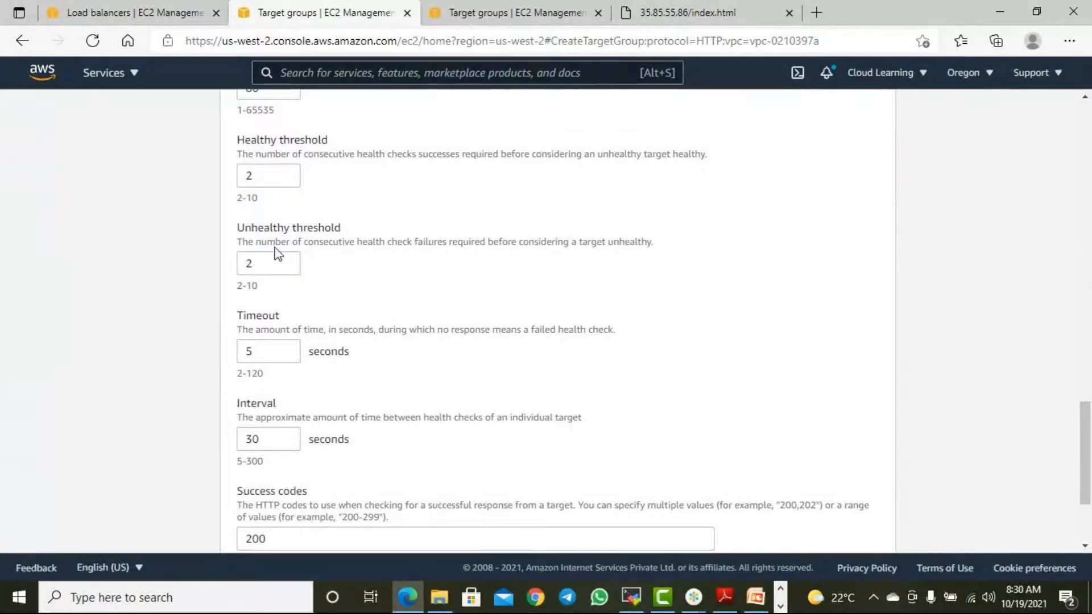
pyautogui.moveTo(238, 198); pyautogui.dragTo(275, 206)
pyautogui.click(472, 282)
# Set the health check interval to 5 seconds and review the timeout and success codes
pyautogui.scroll(-1, 432, 349)
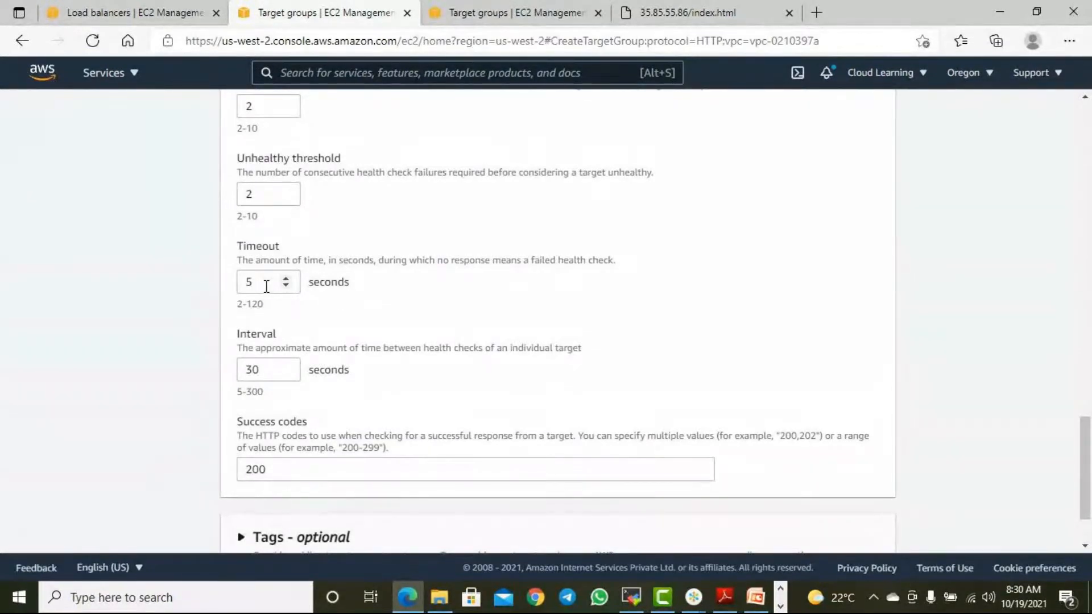
pyautogui.moveTo(531, 260); pyautogui.dragTo(636, 259)
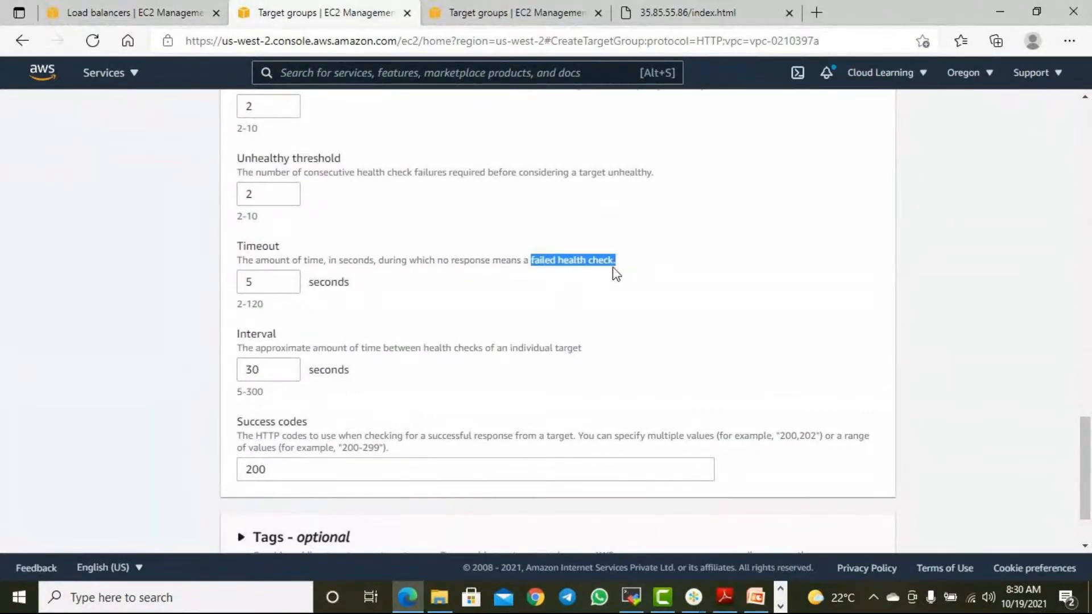
pyautogui.doubleClick(252, 369)
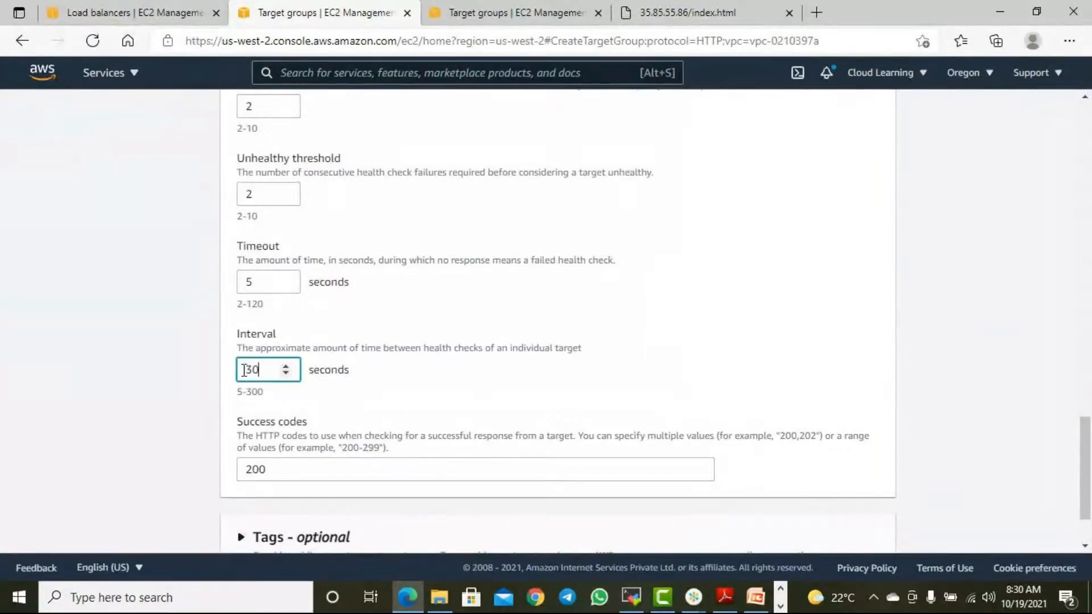
pyautogui.write('5')
pyautogui.click(452, 394)
pyautogui.scroll(-1, 508, 390)
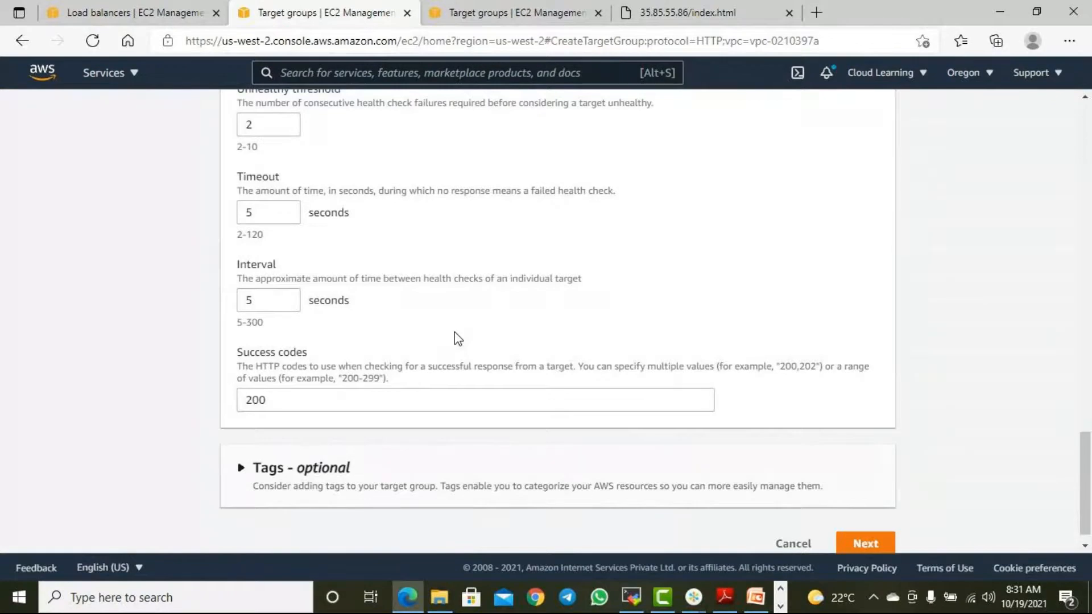
pyautogui.scroll(-1, 458, 341)
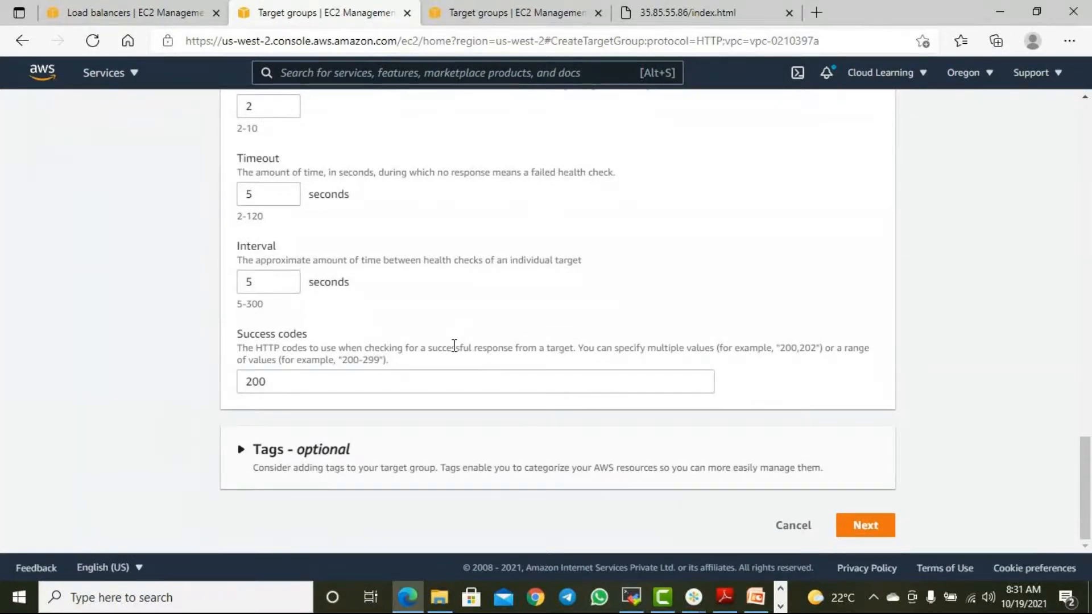
# Review the target group's type, name, protocol, port, VPC and health check settings
pyautogui.scroll(7, 617, 343)
pyautogui.scroll(15, 552, 293)
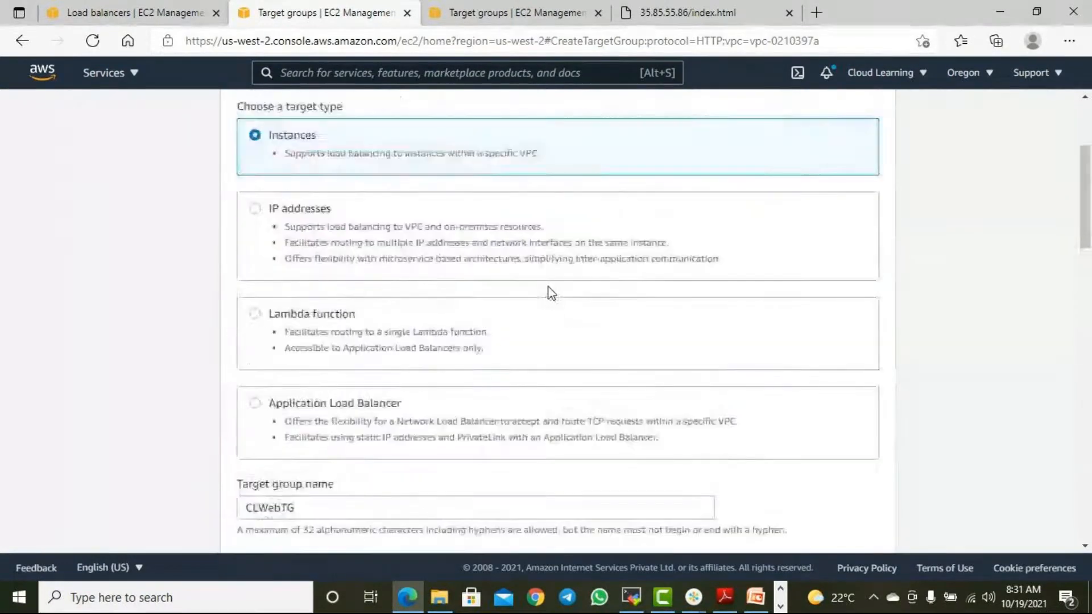
pyautogui.scroll(-4, 512, 296)
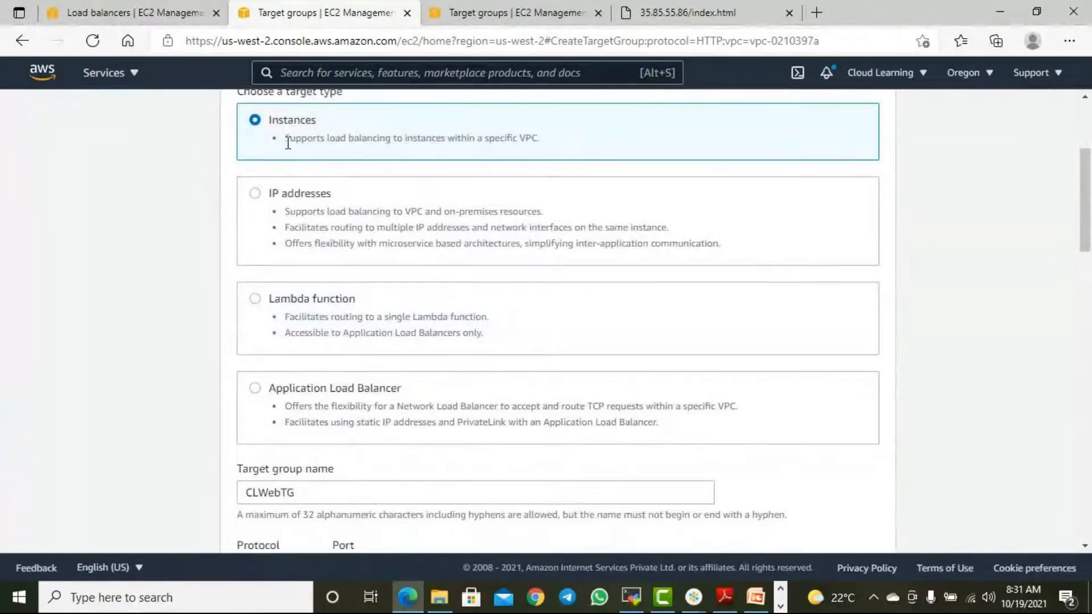
pyautogui.scroll(-5, 395, 141)
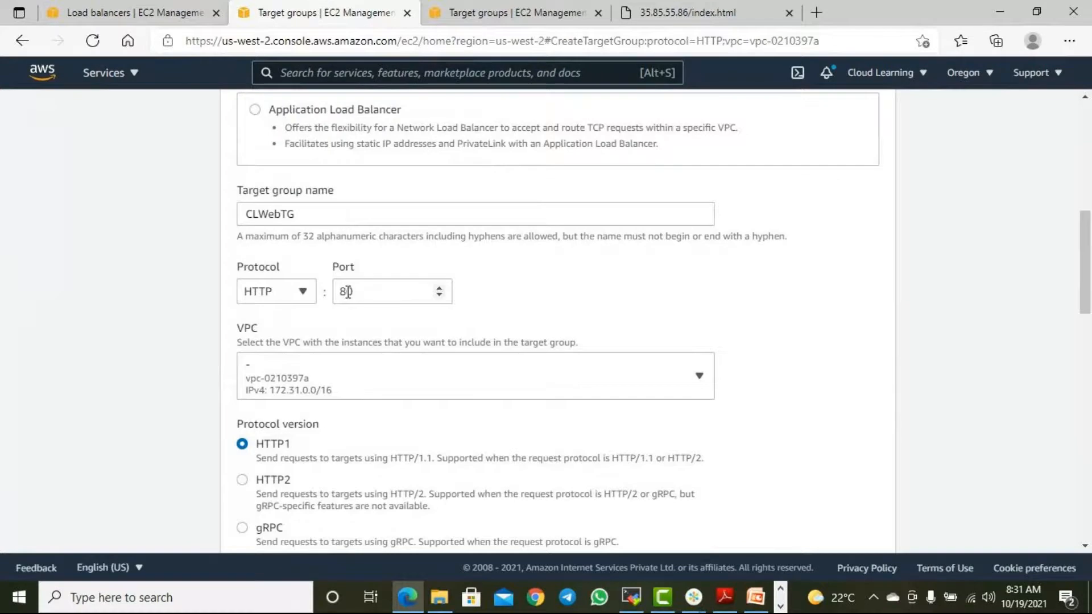
pyautogui.scroll(-2, 661, 341)
pyautogui.scroll(-6, 661, 340)
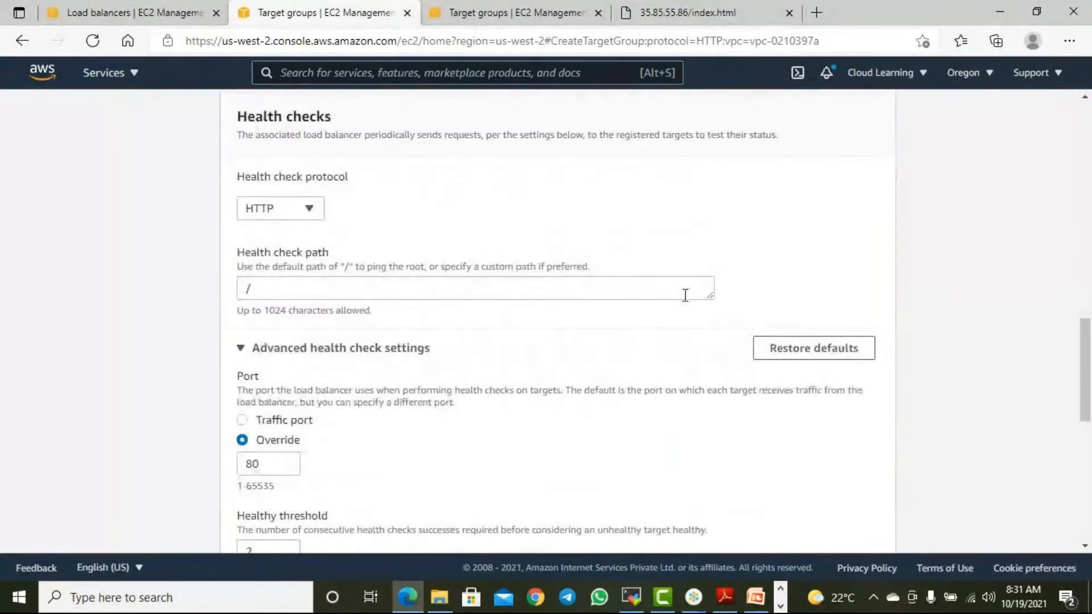
pyautogui.scroll(-4, 685, 295)
pyautogui.scroll(-3, 746, 312)
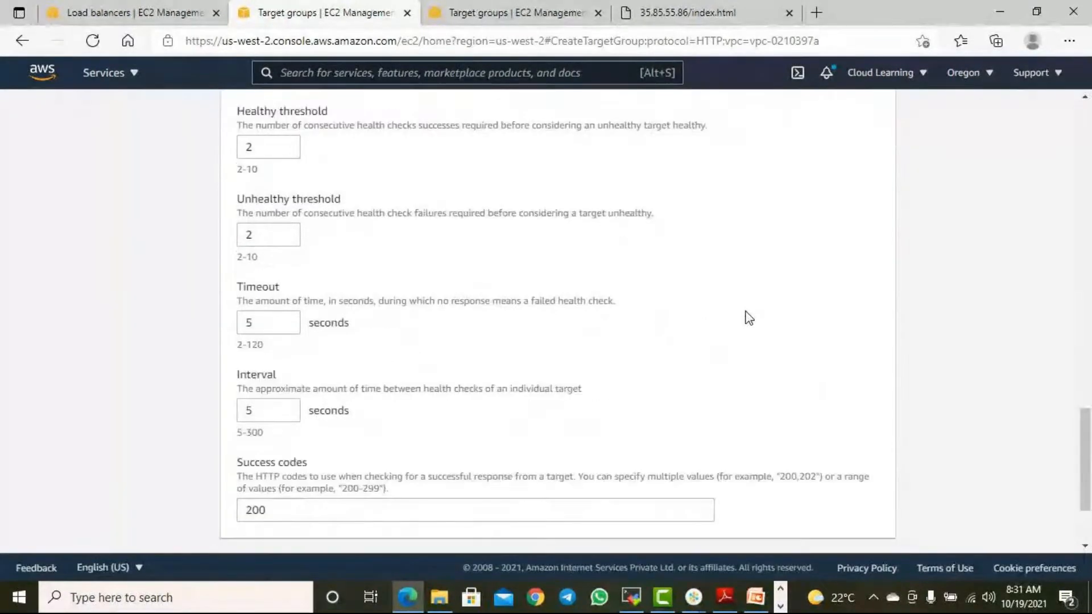
pyautogui.scroll(-2, 892, 324)
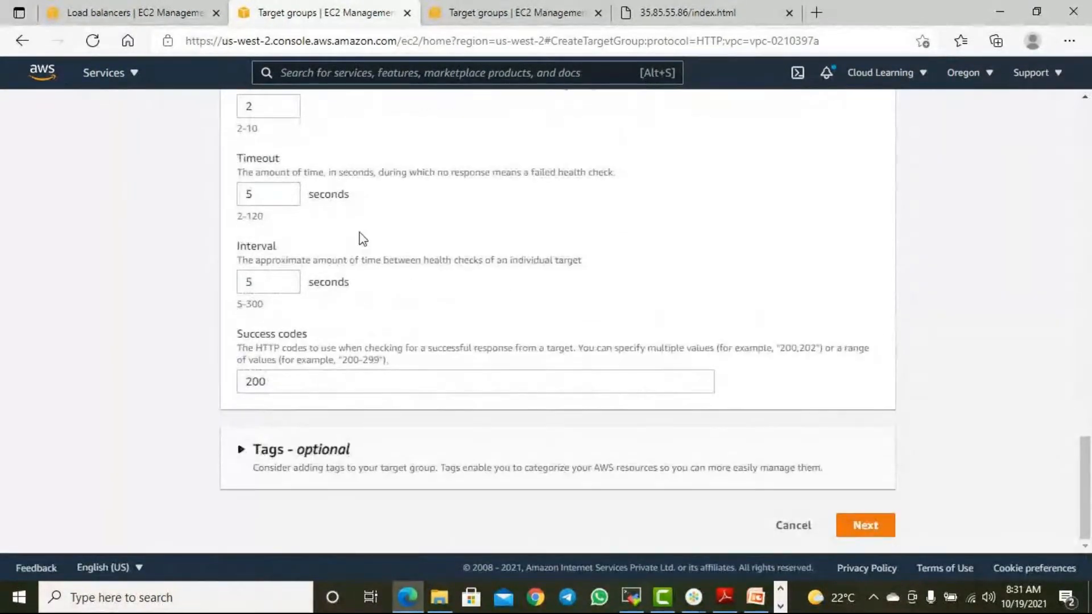
pyautogui.scroll(2, 359, 238)
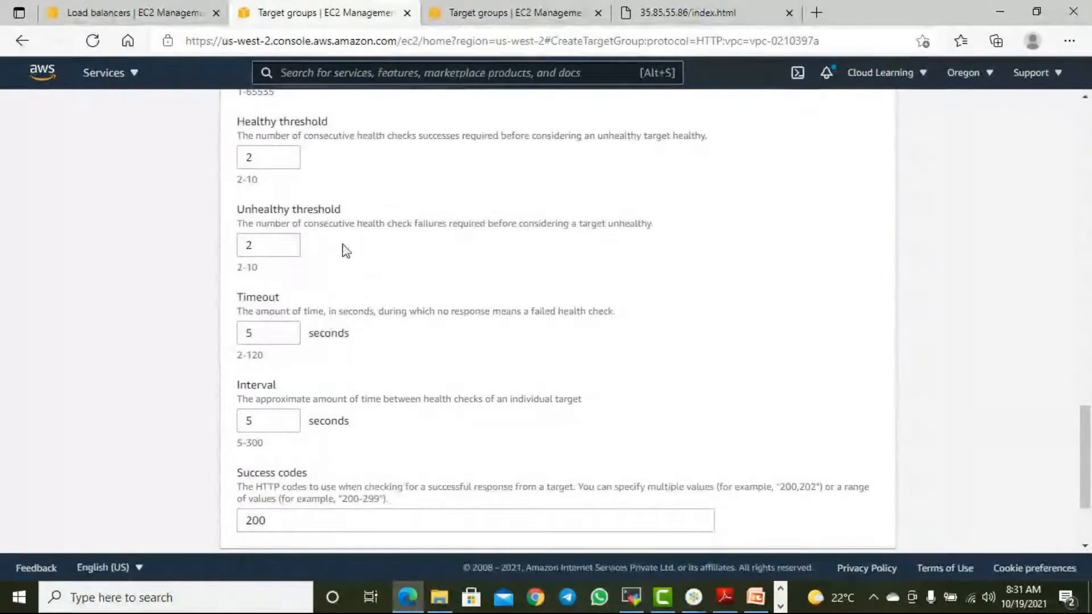
pyautogui.scroll(-2, 537, 273)
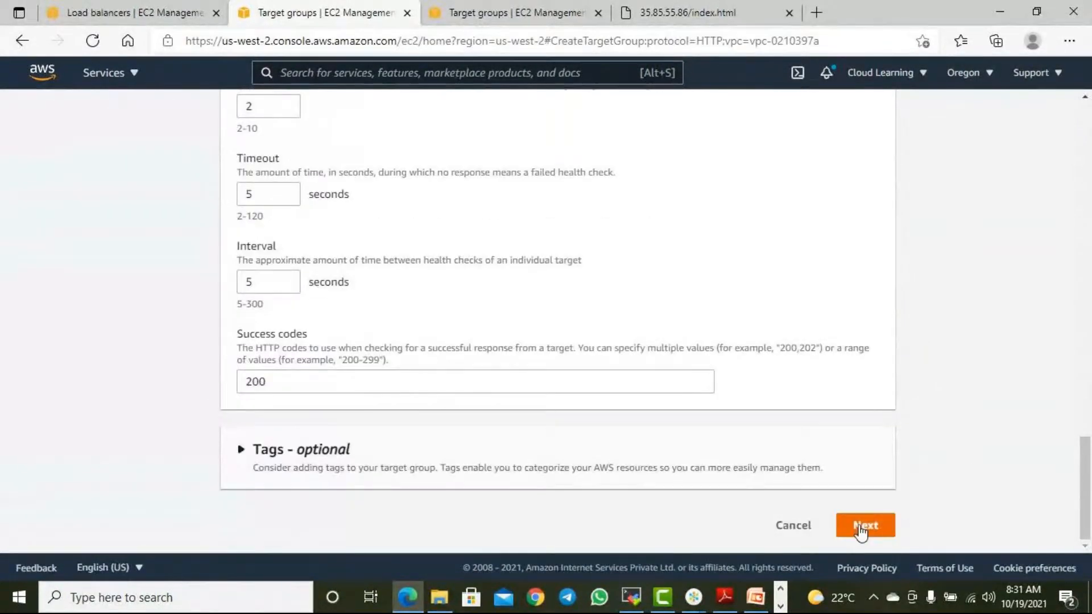
# Expand the optional tags section and try to continue to target registration with the current health check timeout and interval
pyautogui.click(289, 449)
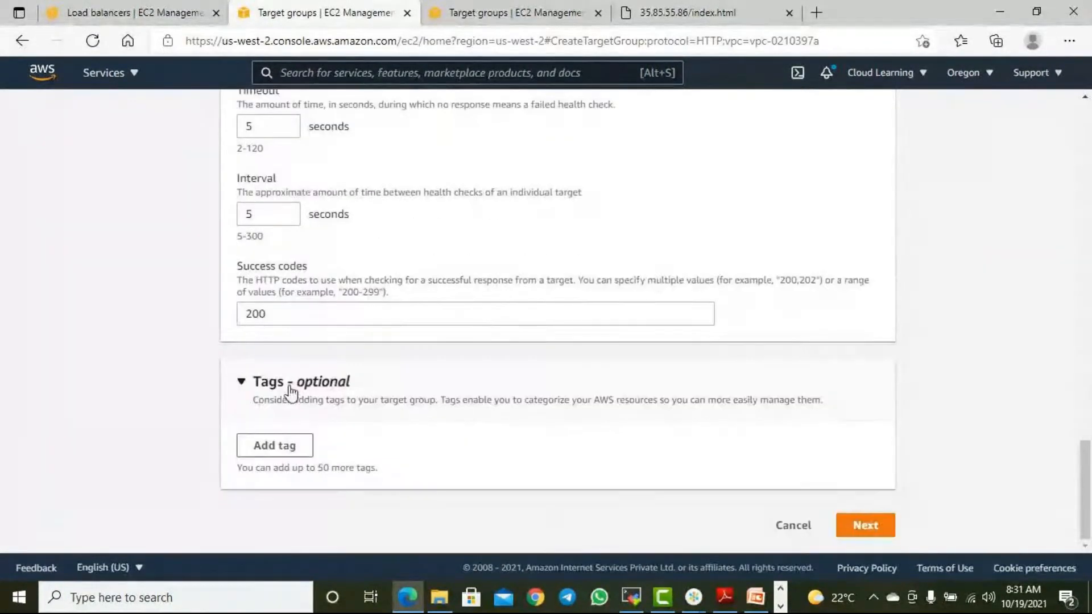
pyautogui.click(863, 537)
pyautogui.scroll(3, 639, 323)
pyautogui.scroll(-2, 648, 337)
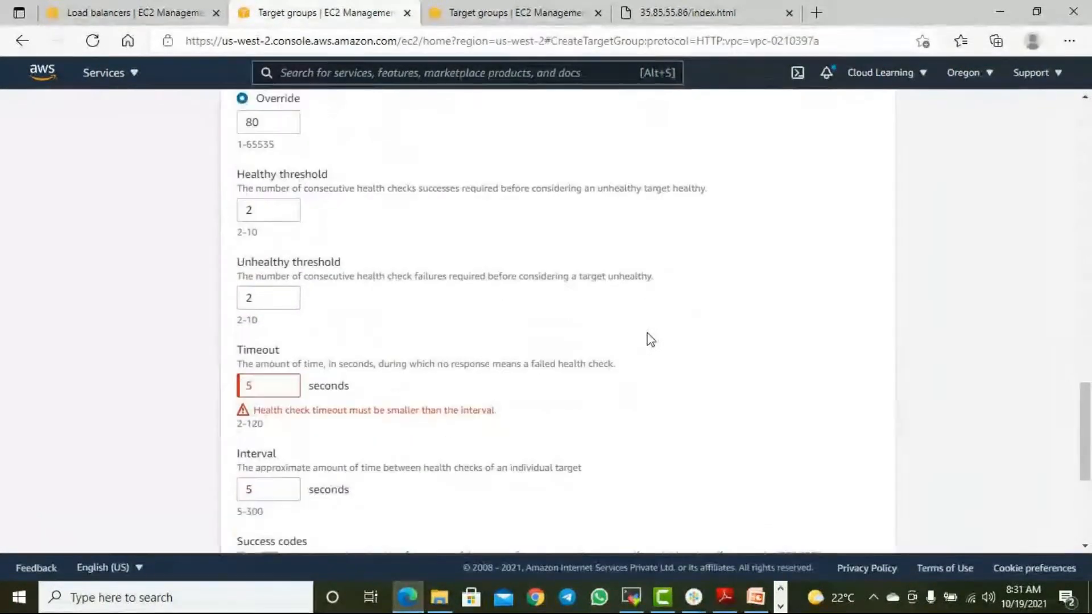
pyautogui.scroll(-1, 651, 340)
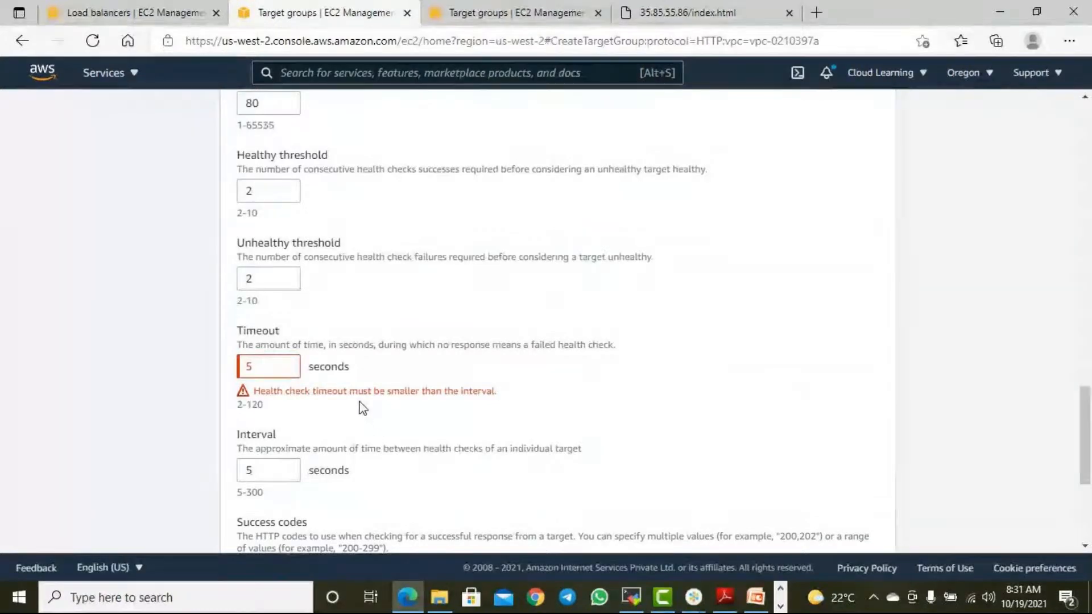
pyautogui.moveTo(373, 391); pyautogui.dragTo(478, 407)
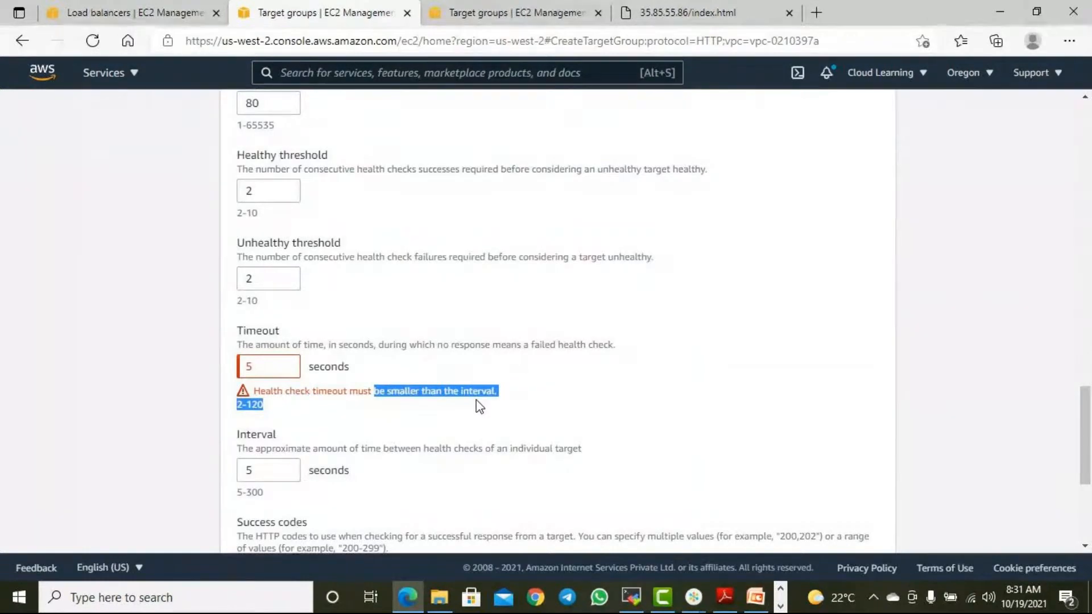
# Set the health check interval to 10 seconds and continue to target registration
pyautogui.doubleClick(266, 468)
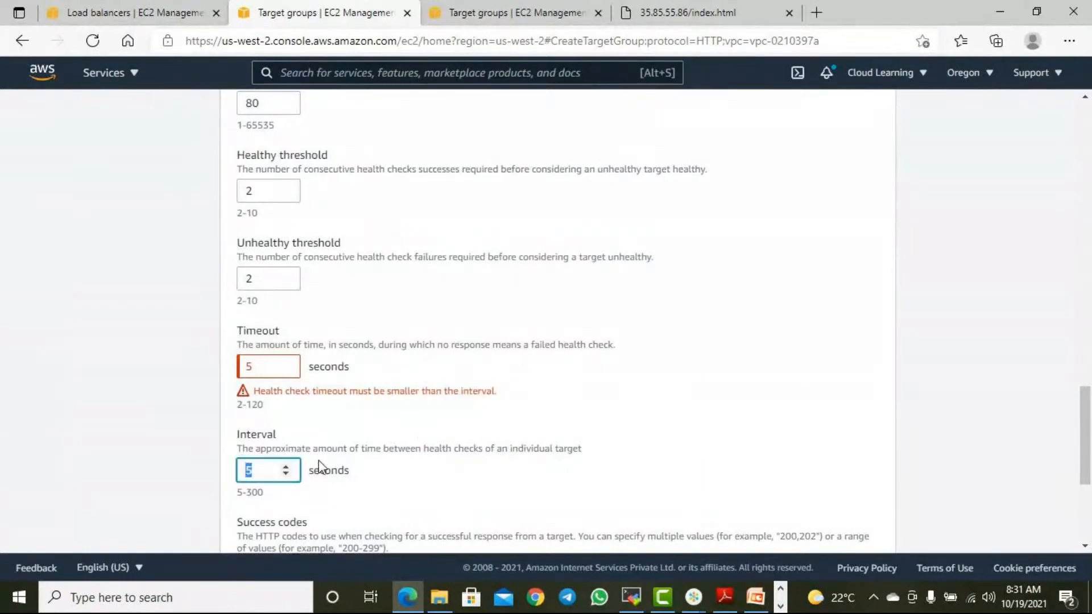
pyautogui.write('10')
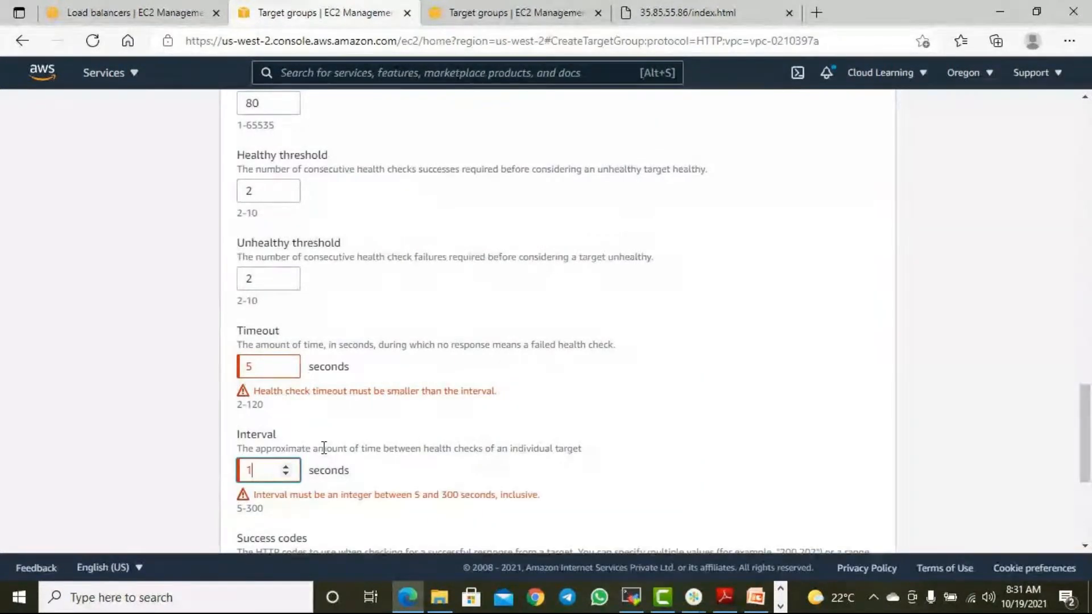
pyautogui.click(686, 425)
pyautogui.scroll(-4, 685, 426)
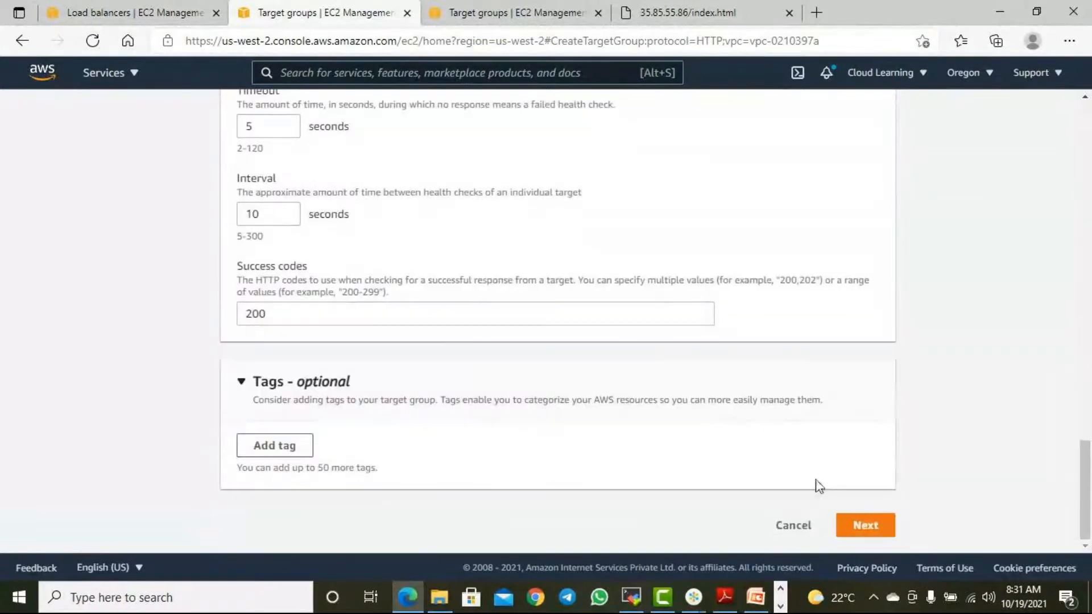
pyautogui.click(866, 527)
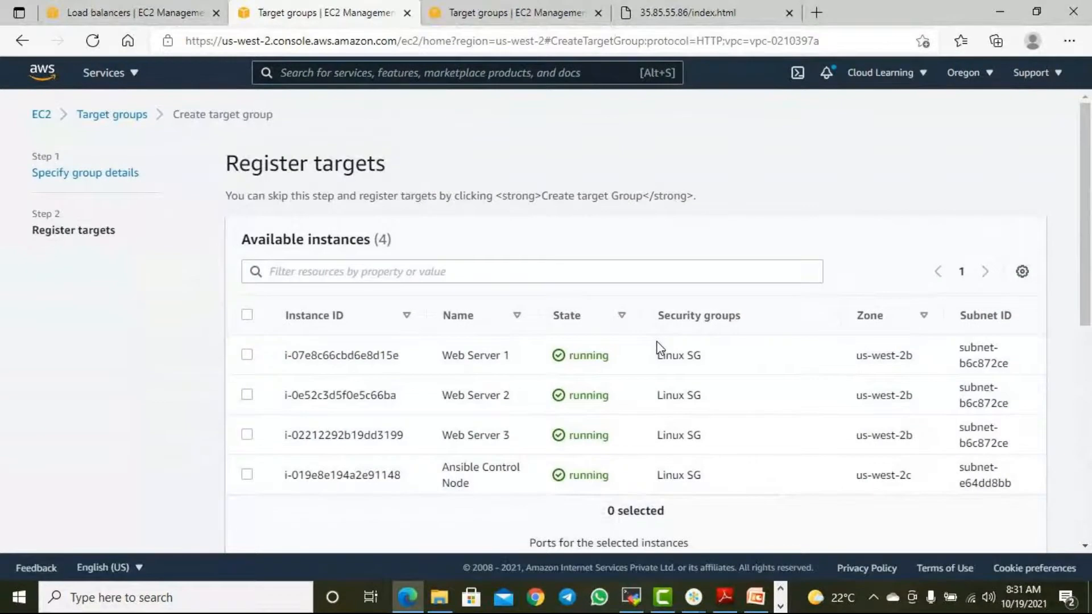
# Select the instances Web Server 1, Web Server 2 and Web Server 3 as targets, leaving out the Ansible Control Node
pyautogui.scroll(-3, 617, 317)
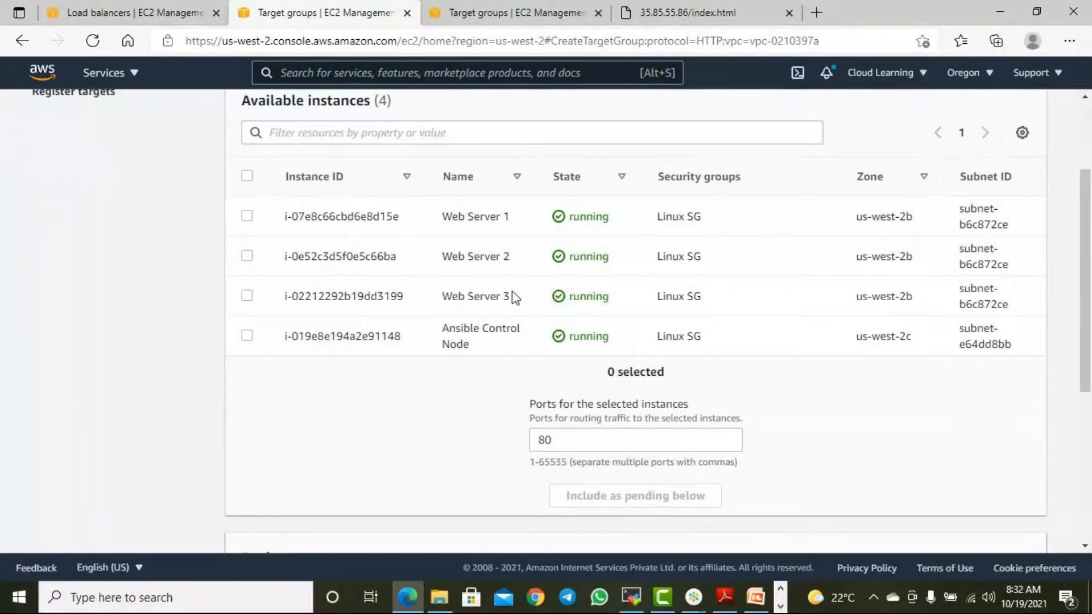
pyautogui.scroll(2, 518, 296)
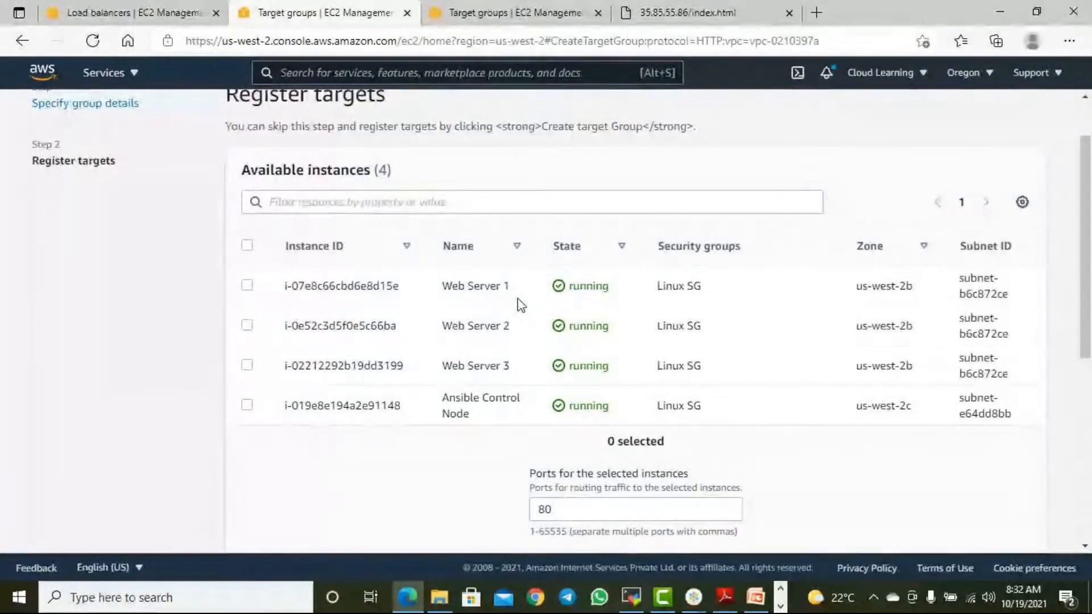
pyautogui.click(247, 285)
pyautogui.click(247, 325)
pyautogui.click(246, 366)
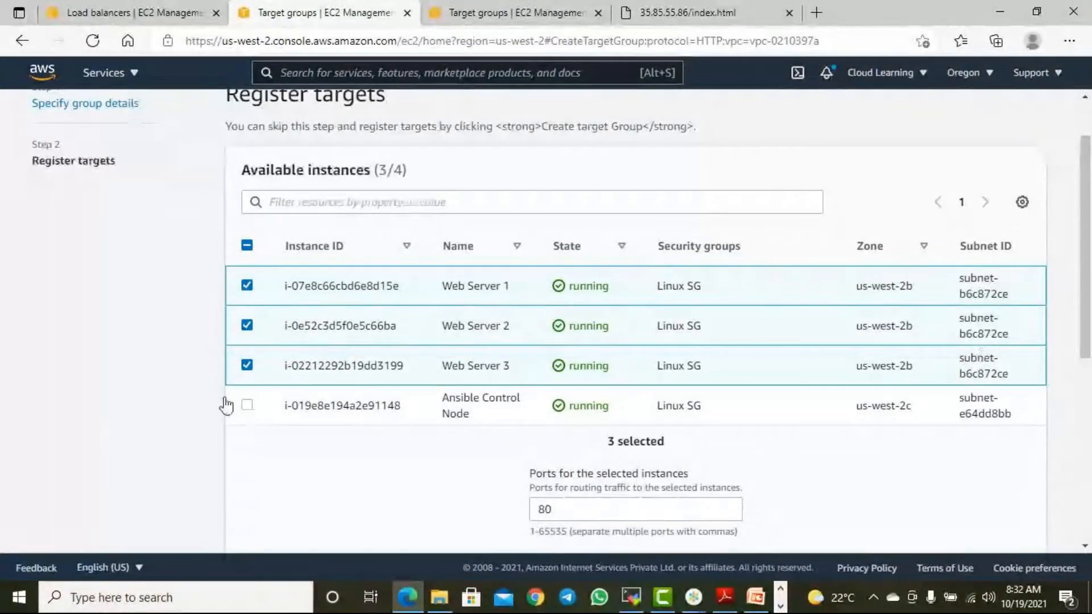
pyautogui.click(247, 365)
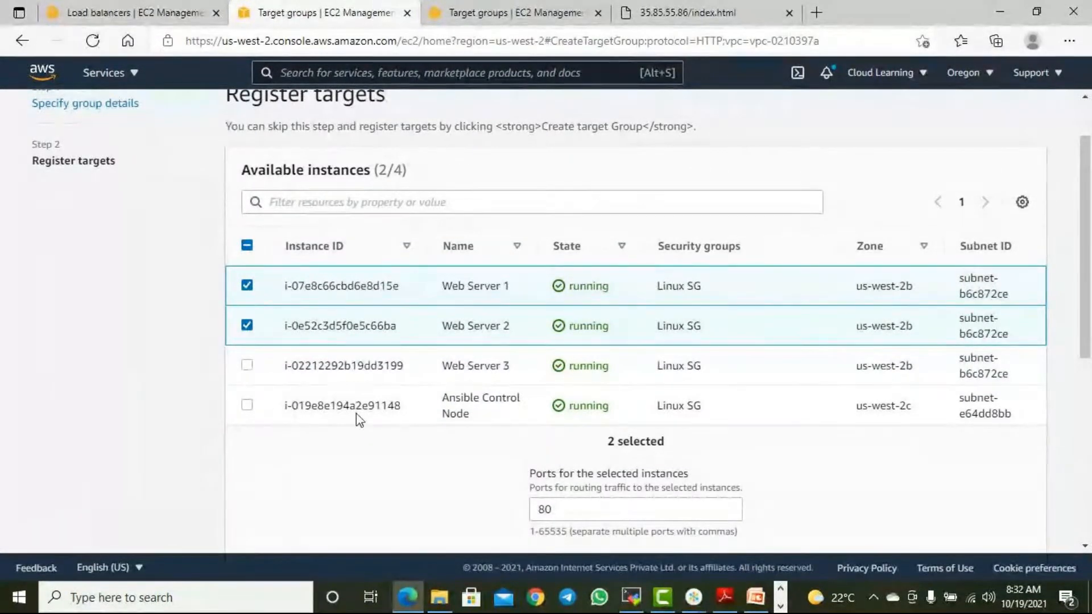
pyautogui.moveTo(475, 415); pyautogui.dragTo(452, 397)
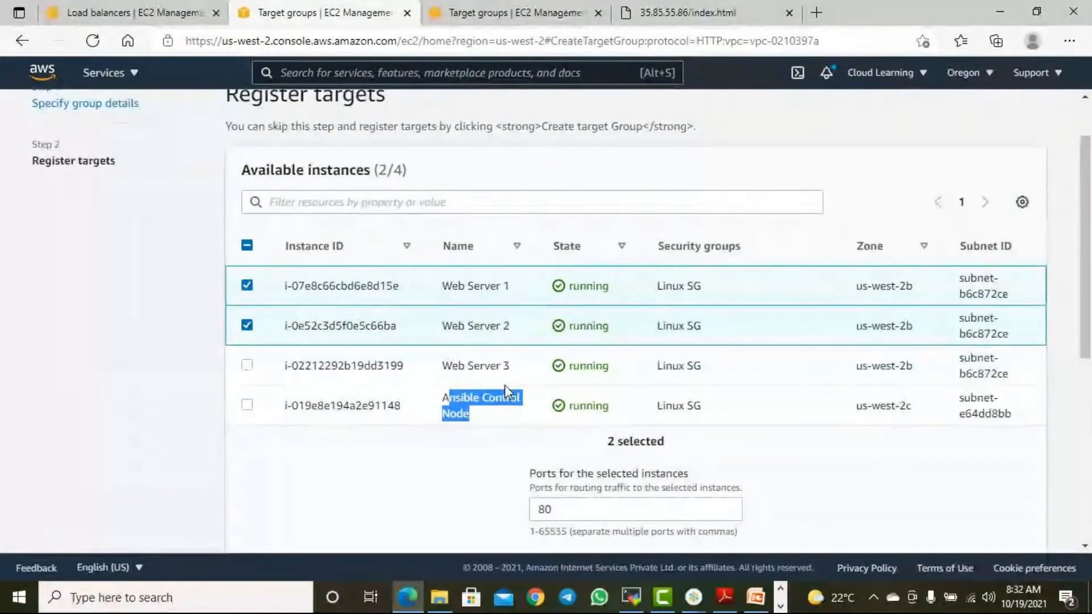
pyautogui.moveTo(447, 405); pyautogui.dragTo(472, 417)
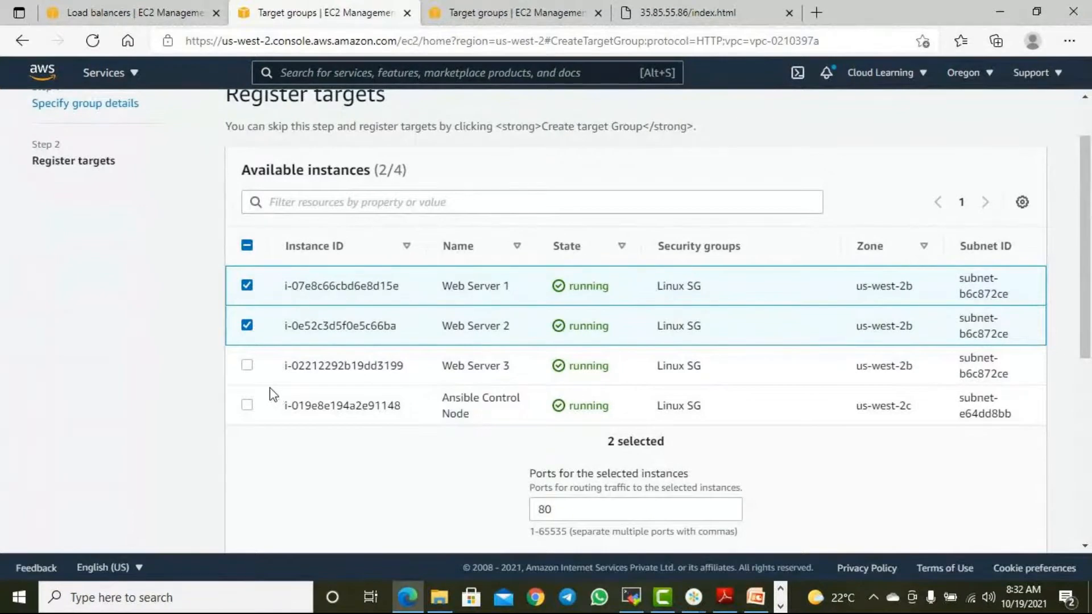
pyautogui.click(246, 365)
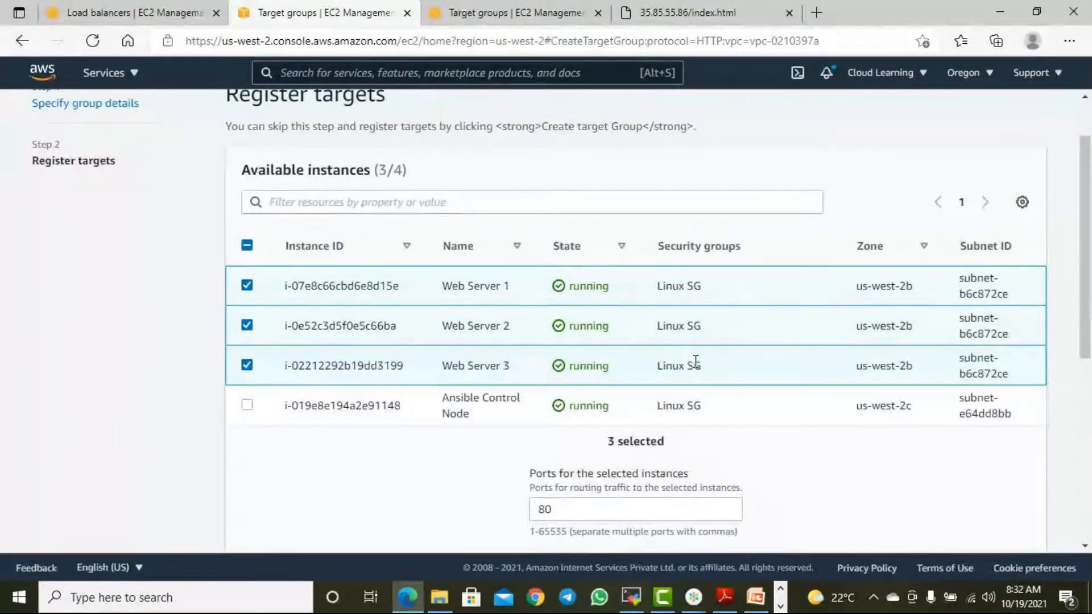
# Include the three selected web servers as pending targets on port 80
pyautogui.scroll(-4, 697, 367)
pyautogui.scroll(1, 700, 370)
pyautogui.scroll(1, 699, 370)
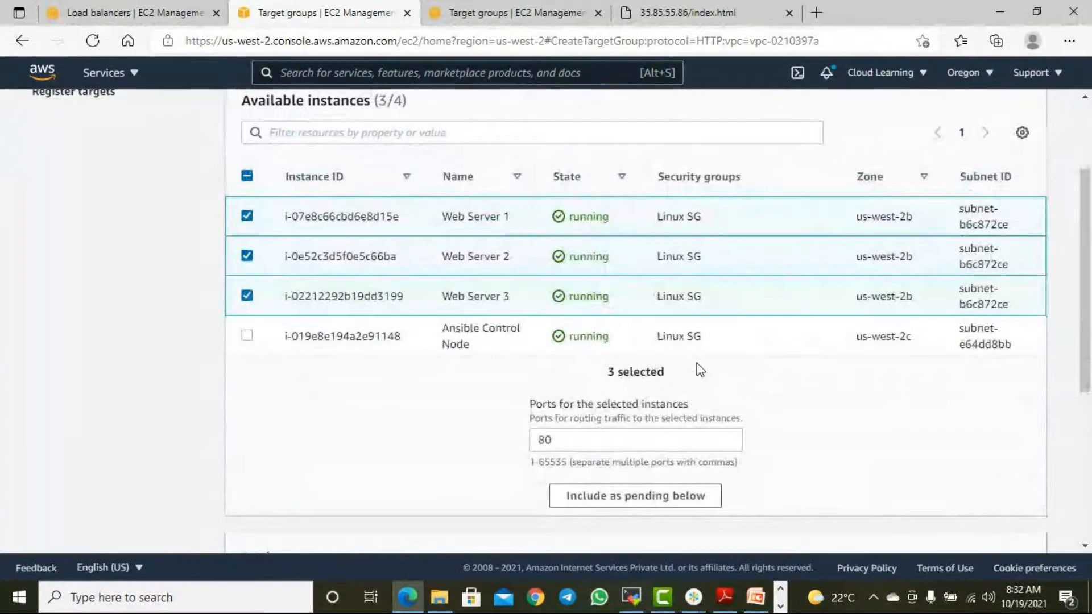
pyautogui.scroll(2, 699, 370)
pyautogui.scroll(-4, 693, 372)
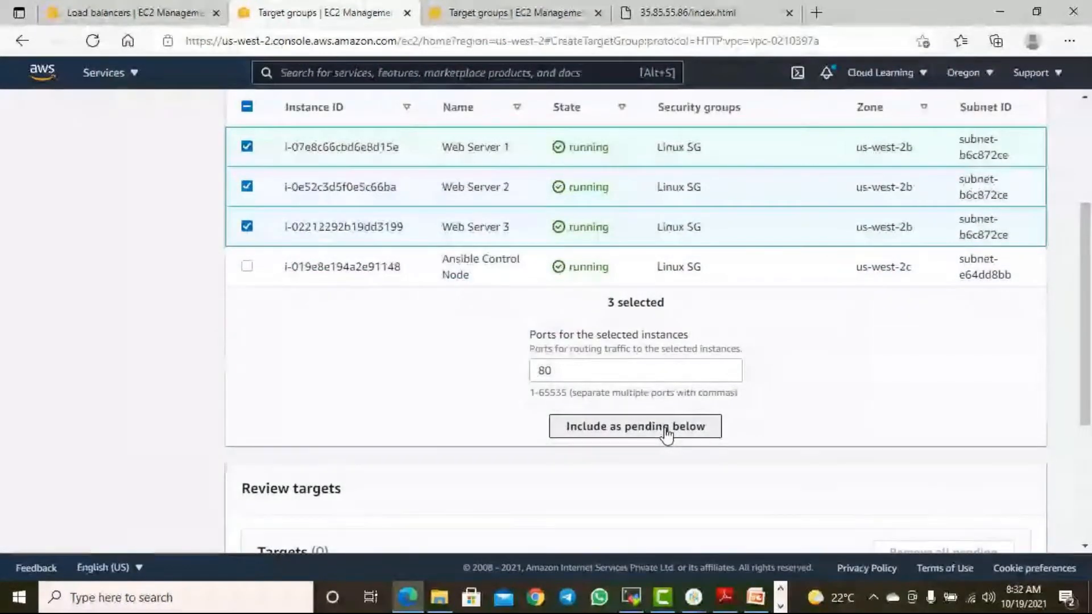
pyautogui.click(666, 434)
# Review the pending web server targets and create the target group
pyautogui.scroll(4, 722, 405)
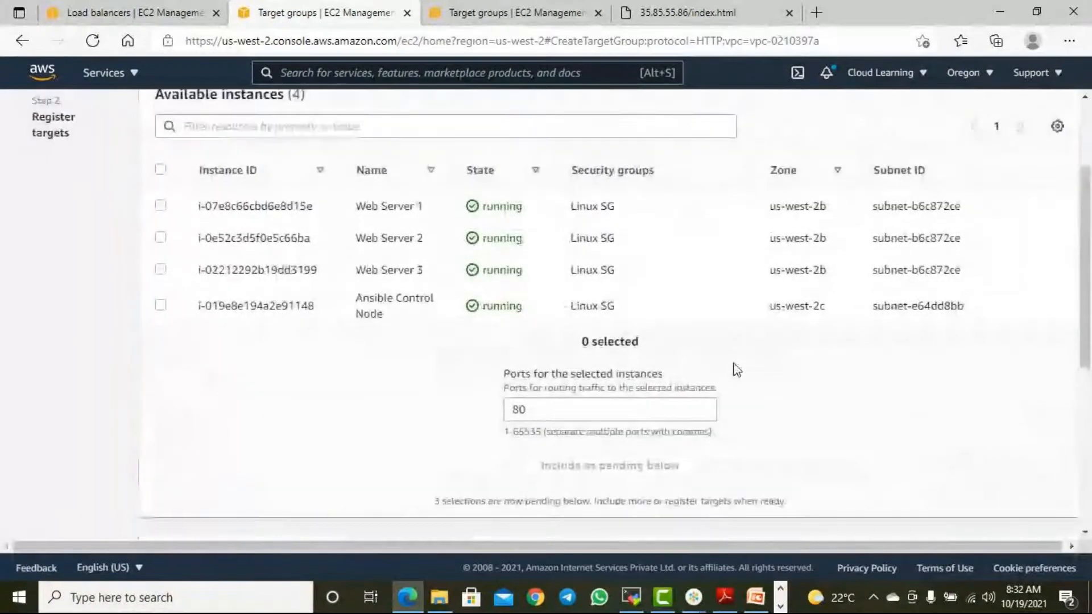
pyautogui.scroll(-7, 715, 348)
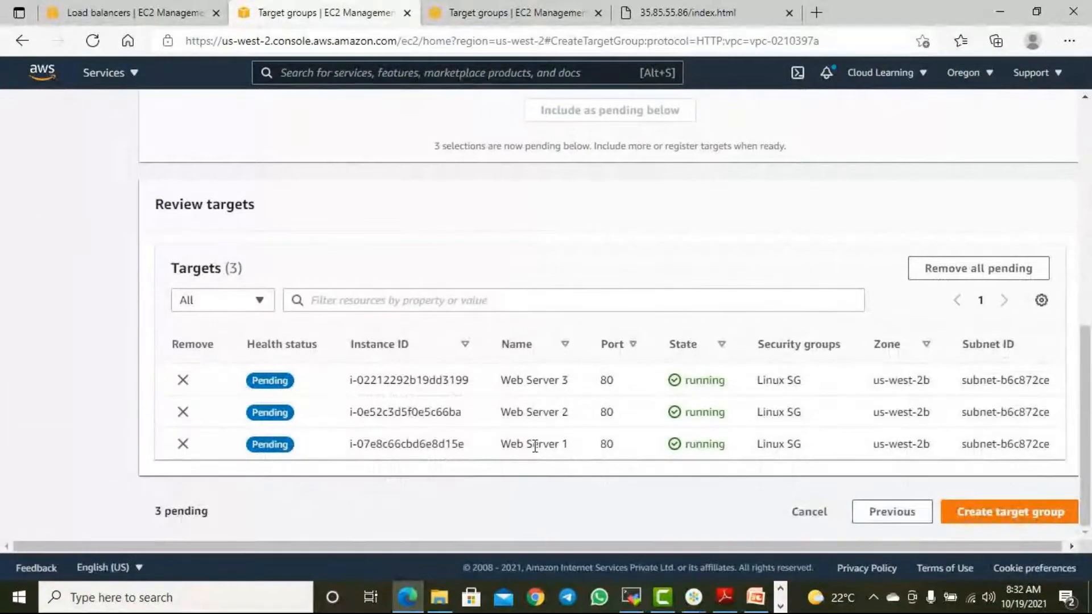
pyautogui.click(983, 517)
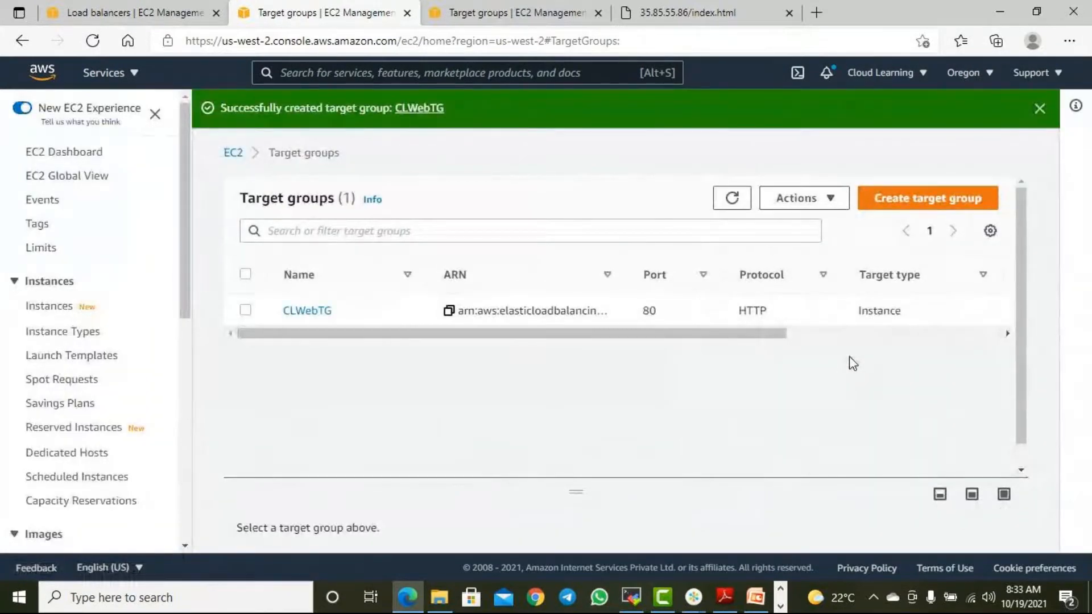
pyautogui.moveTo(577, 335); pyautogui.dragTo(490, 369)
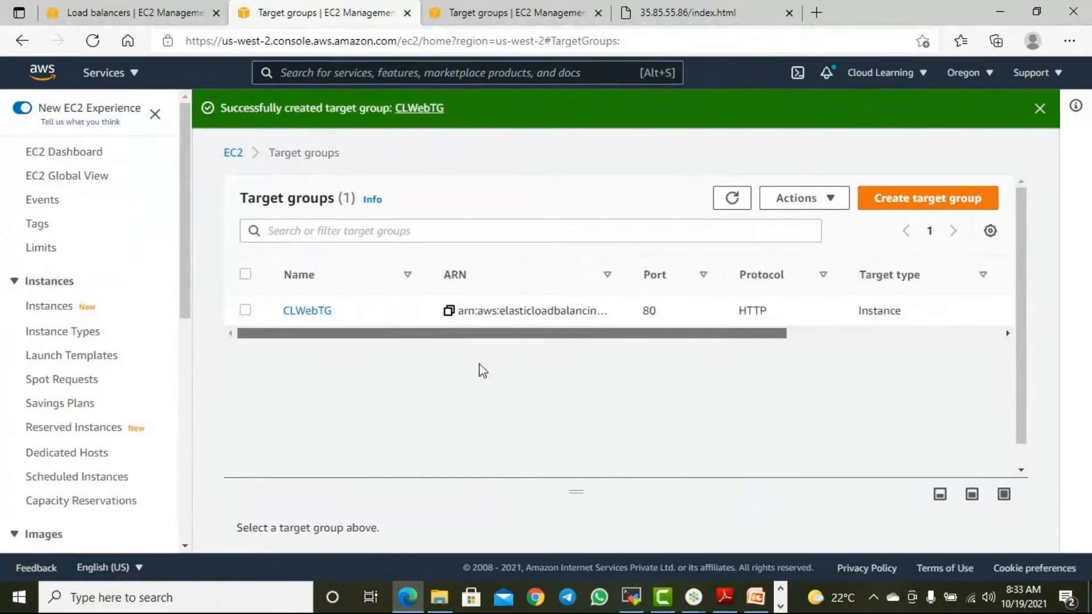
# Return to the load balancer setup, refresh the target group list and forward the HTTP:80 listener to CLWebTG
pyautogui.click(107, 13)
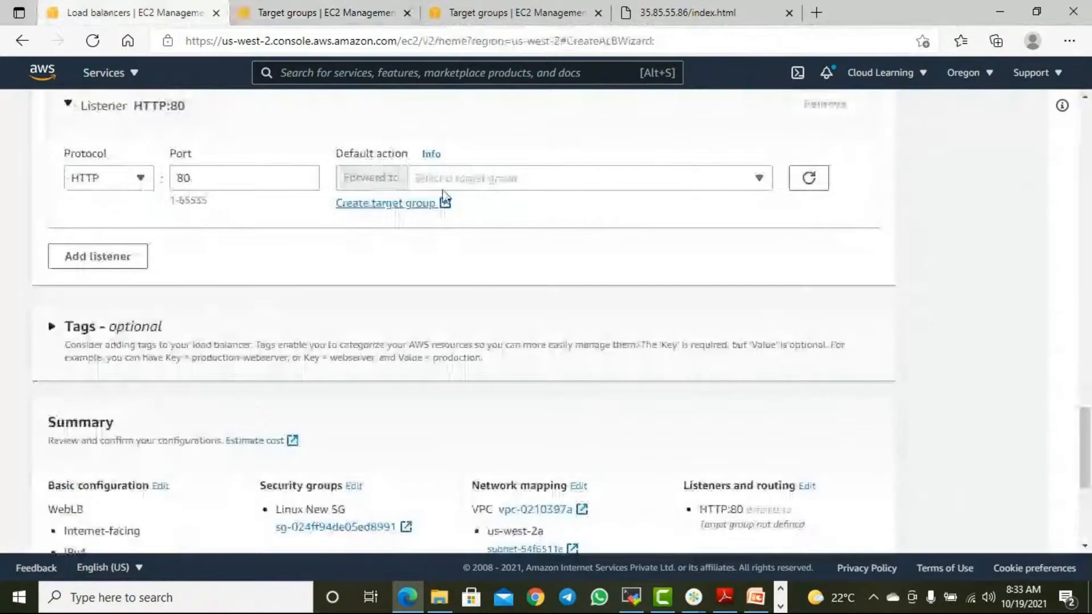
pyautogui.click(819, 181)
pyautogui.click(639, 176)
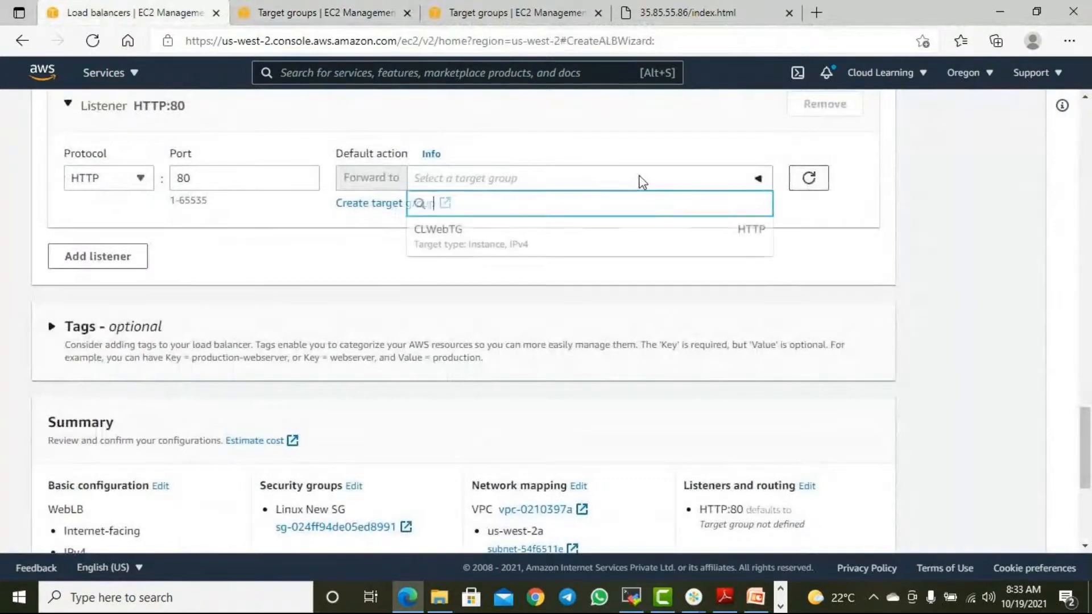
pyautogui.click(482, 243)
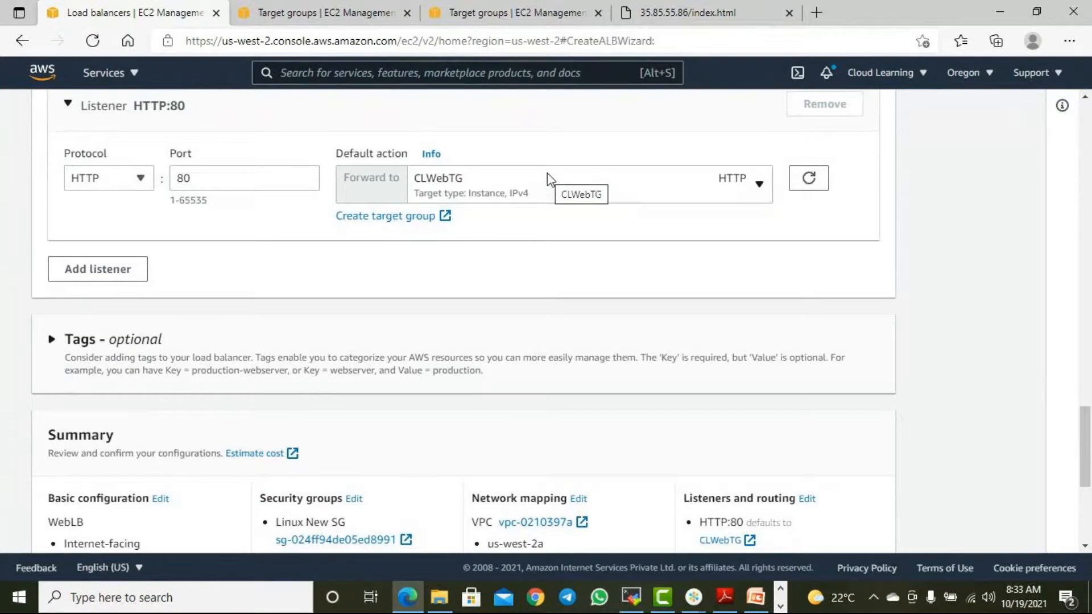
# Add a second listener to the load balancer using HTTPS on port 443
pyautogui.click(94, 272)
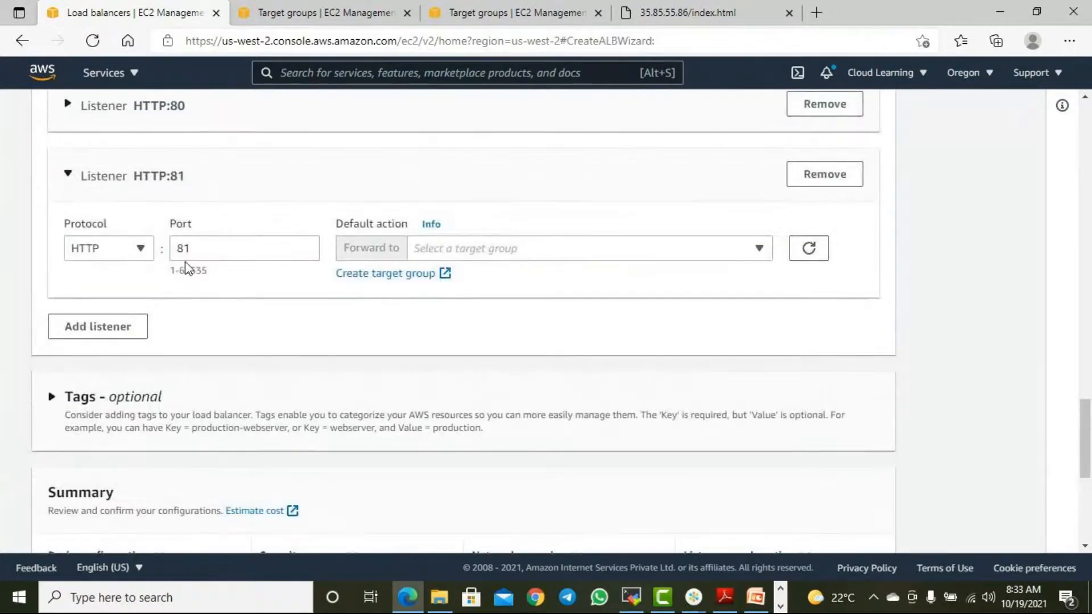
pyautogui.scroll(2, 171, 267)
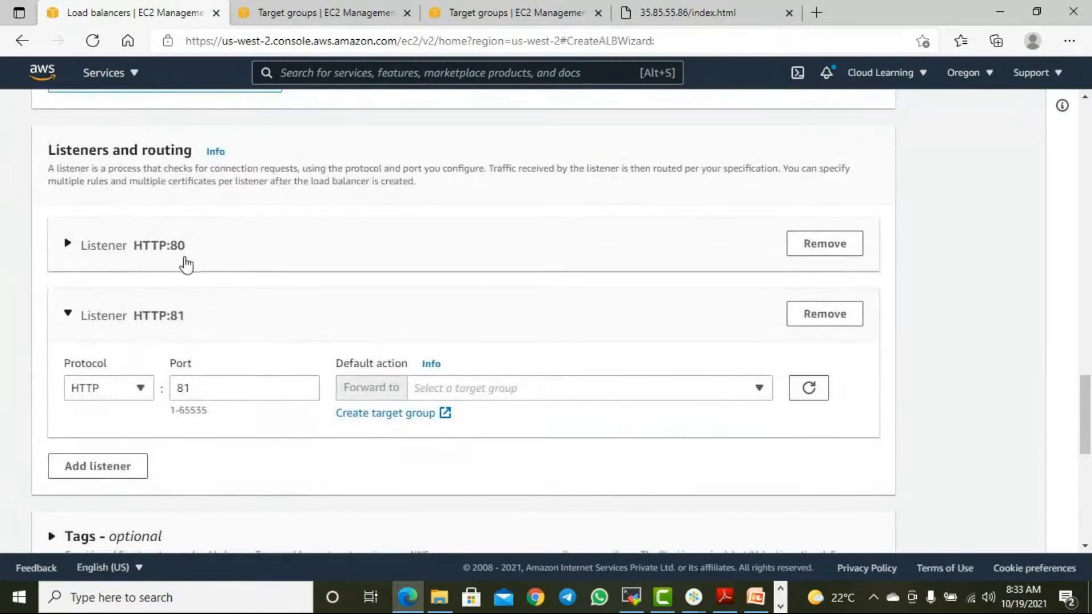
pyautogui.click(125, 387)
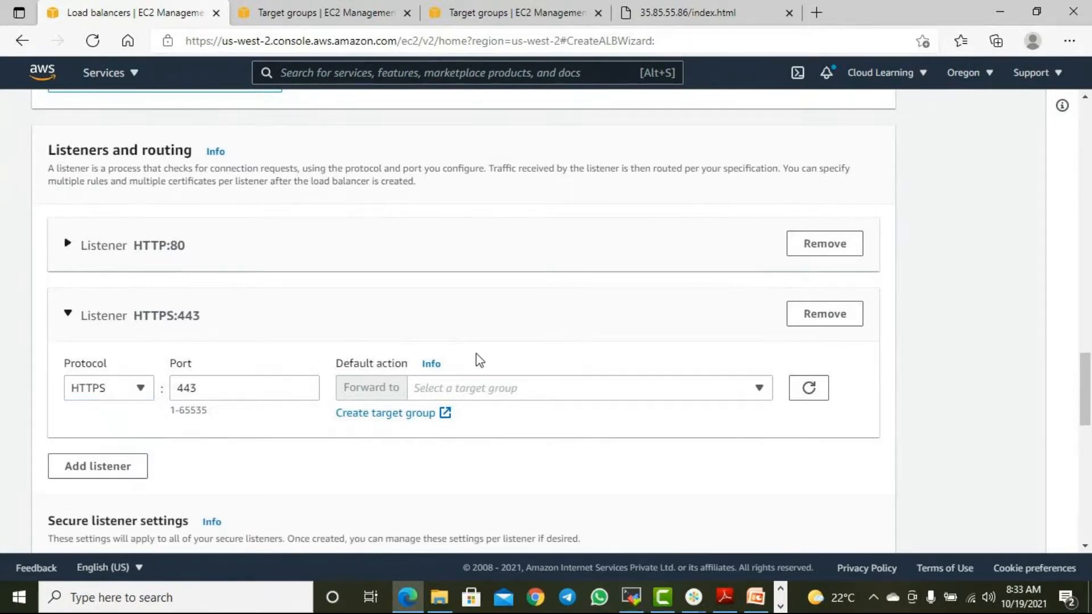
pyautogui.rightClick(8, 605)
pyautogui.click(38, 516)
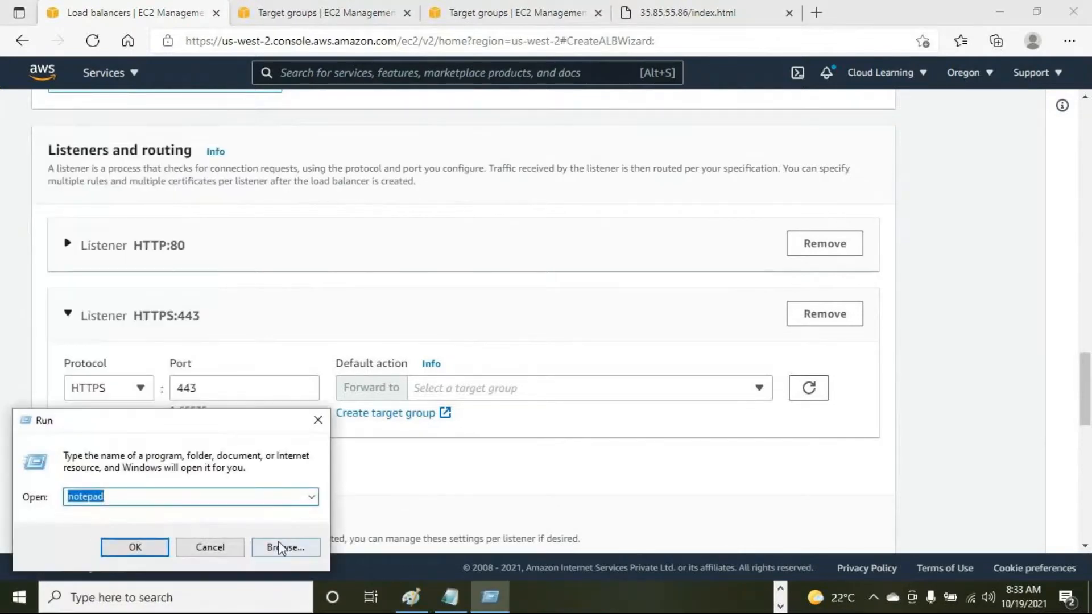
pyautogui.click(210, 547)
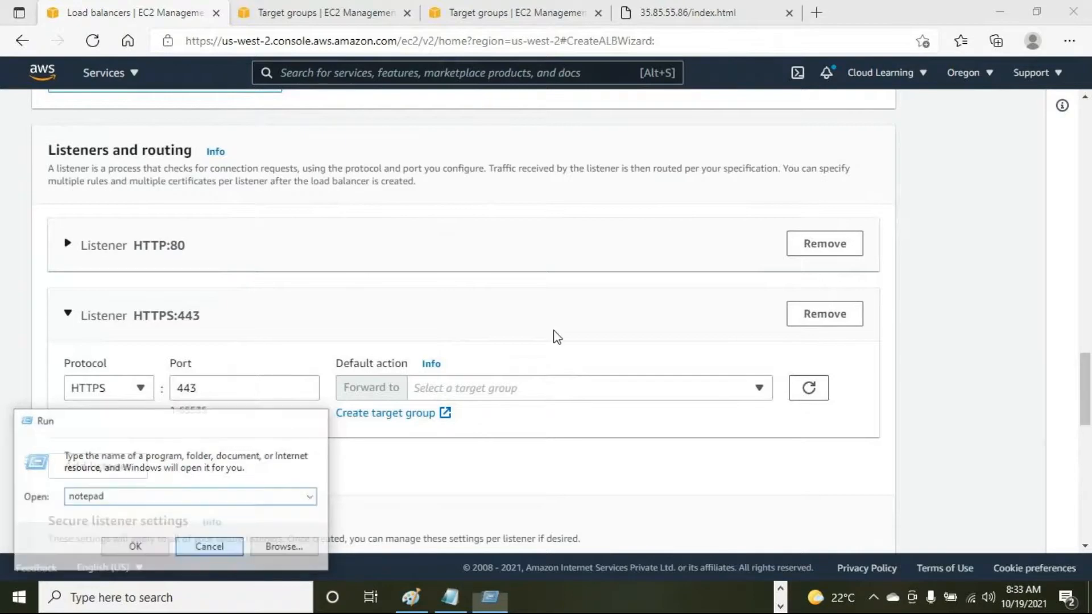
# Open yahoo.com in a new browser tab, inspect its connection security information, and close the tab
pyautogui.click(817, 13)
pyautogui.click(708, 41)
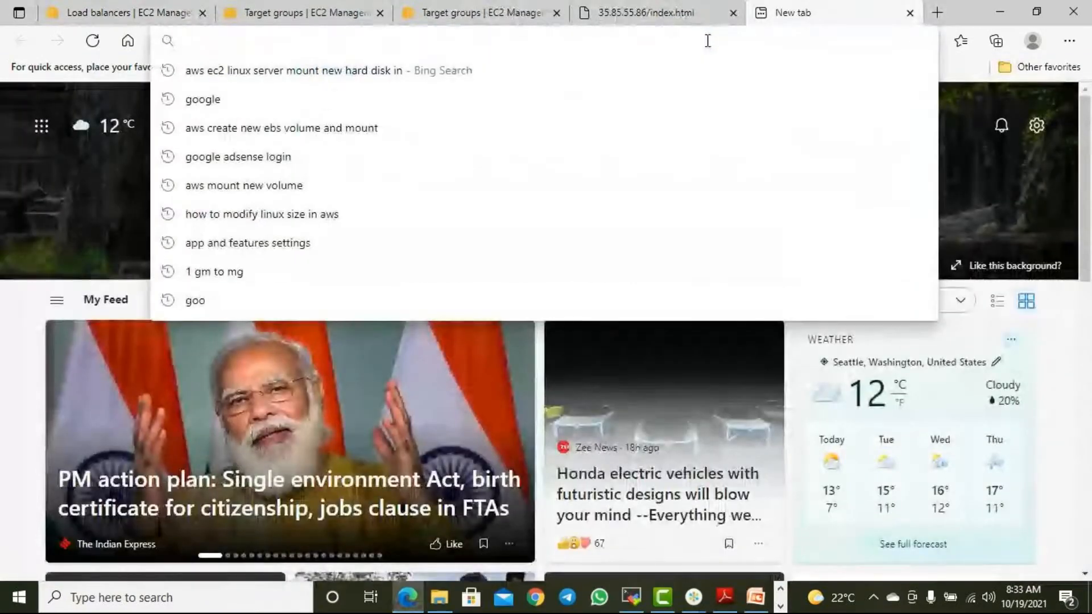
pyautogui.write('yahoo.c')
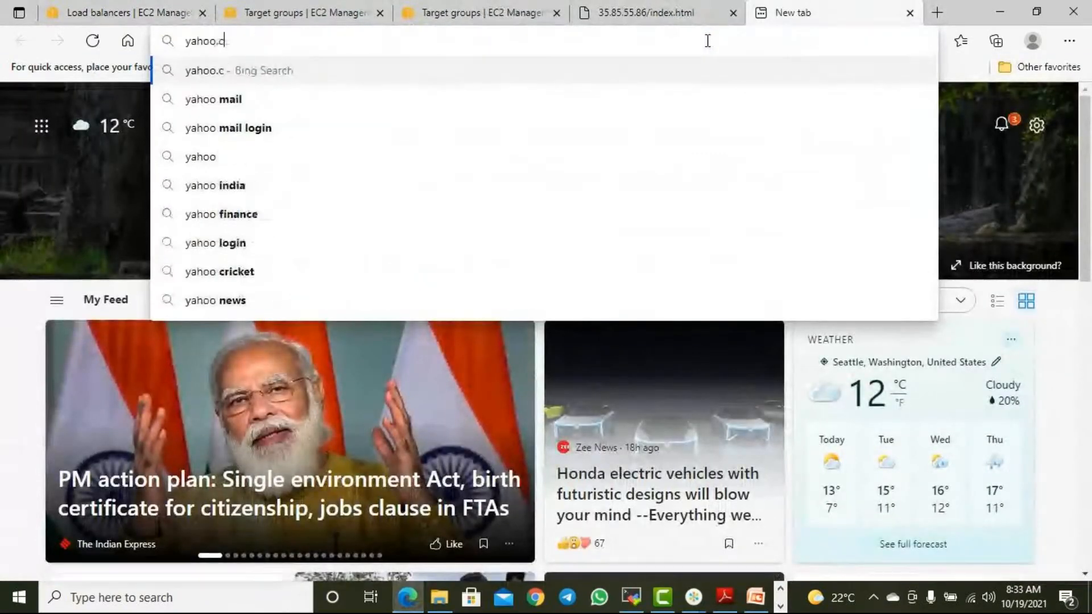
pyautogui.write('om')
pyautogui.press('Return')
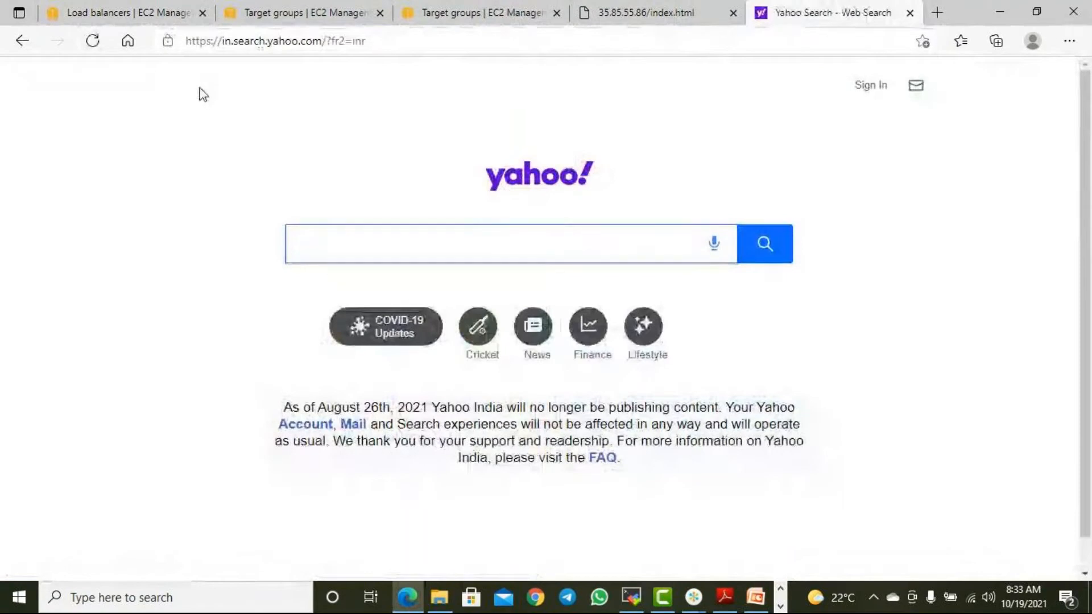
pyautogui.click(167, 42)
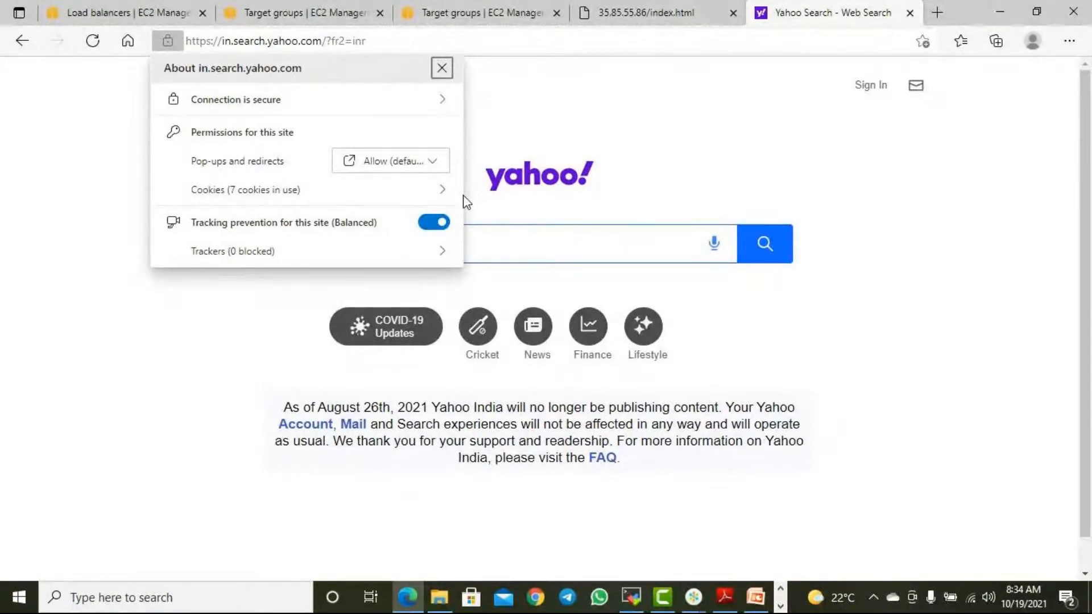
pyautogui.click(442, 68)
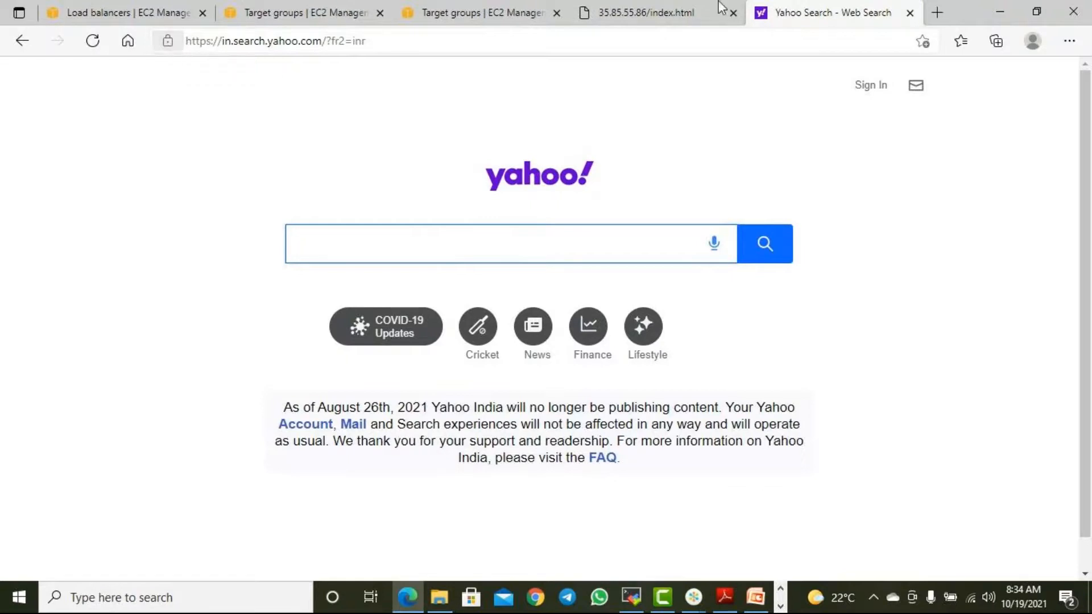
pyautogui.click(910, 12)
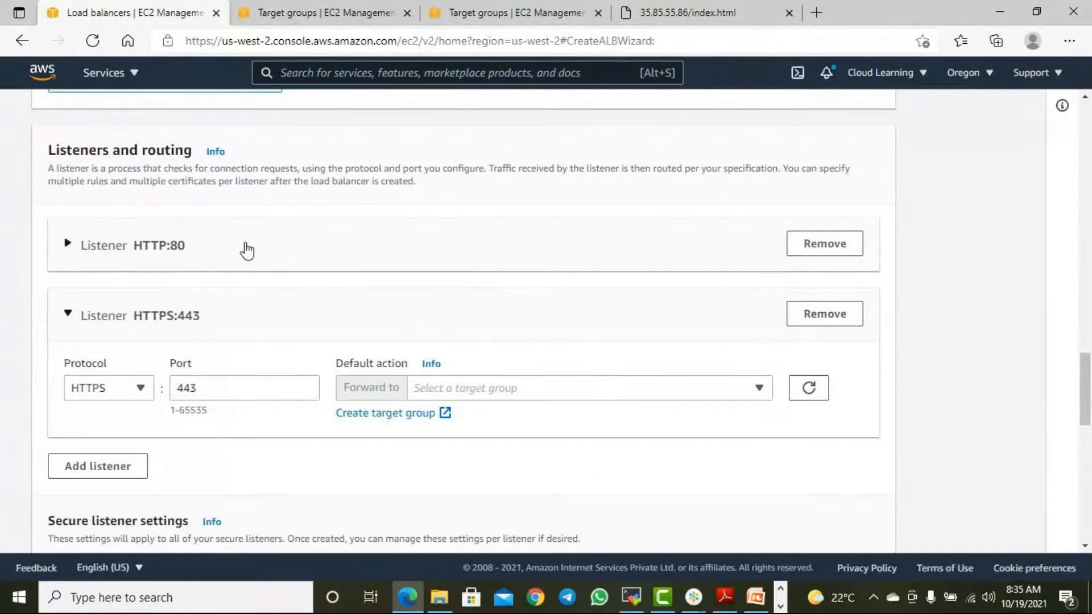
# Remove the HTTPS:443 listener from the load balancer setup
pyautogui.click(826, 320)
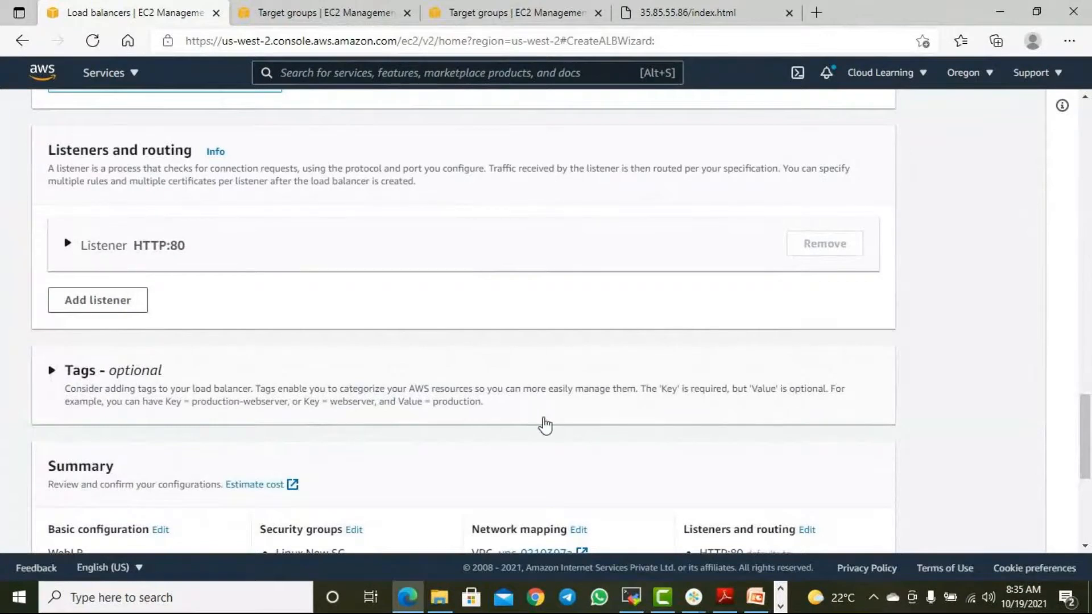
pyautogui.scroll(3, 545, 422)
pyautogui.scroll(-8, 549, 422)
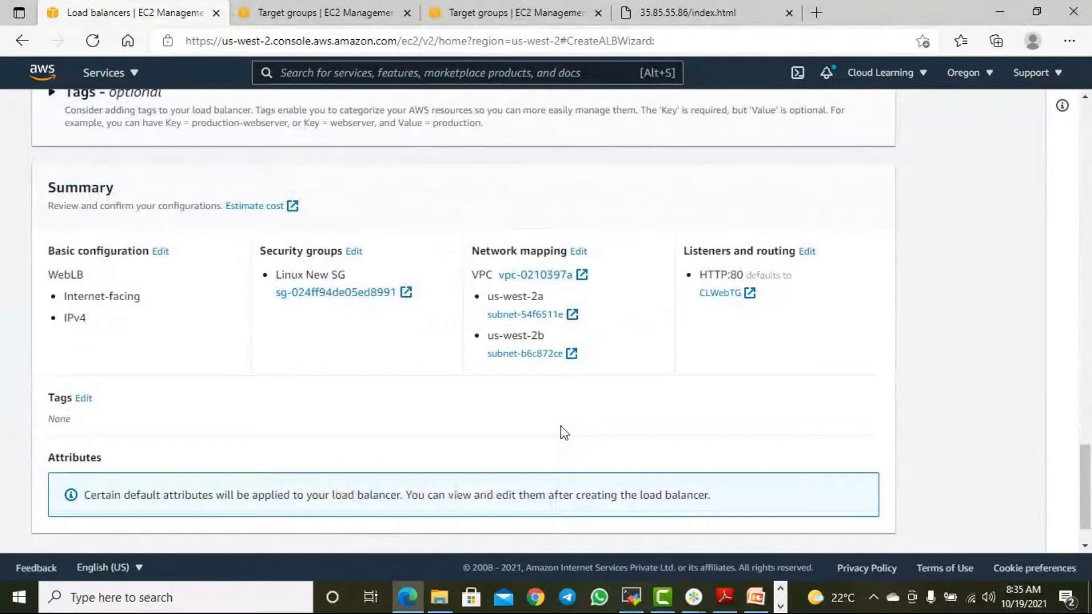
# Review the load balancer's basic configuration, network mapping, security group, listener and summary sections
pyautogui.scroll(10, 561, 425)
pyautogui.scroll(10, 563, 431)
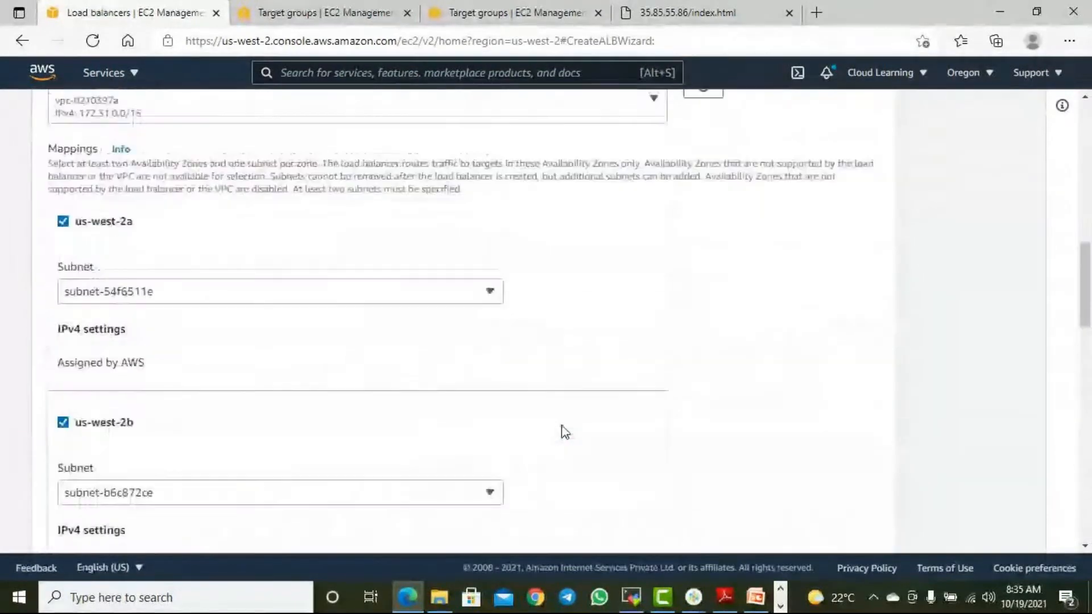
pyautogui.scroll(-2, 562, 430)
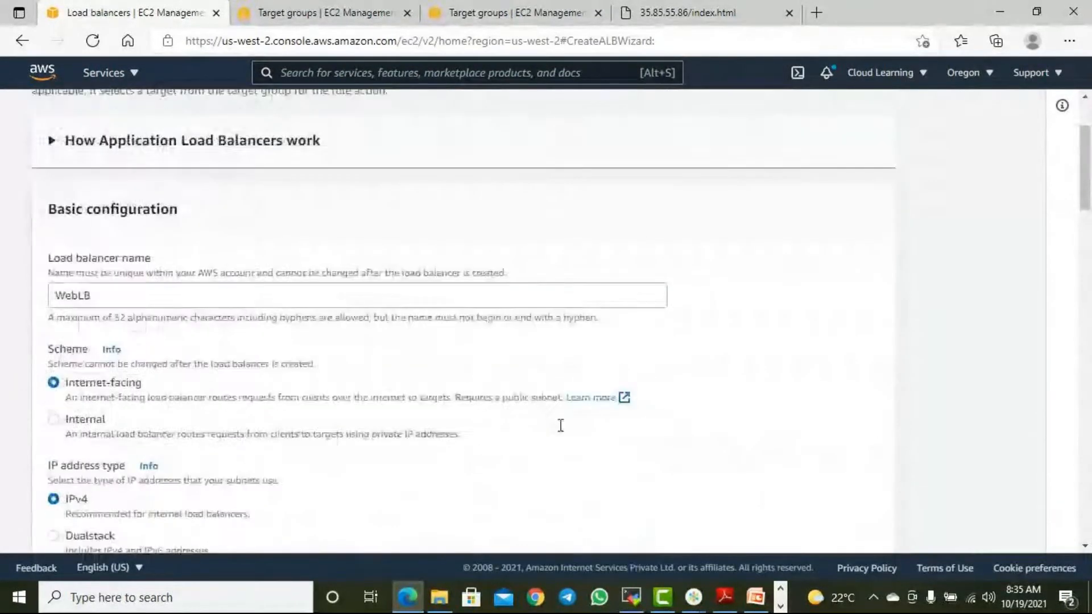
pyautogui.scroll(-3, 138, 383)
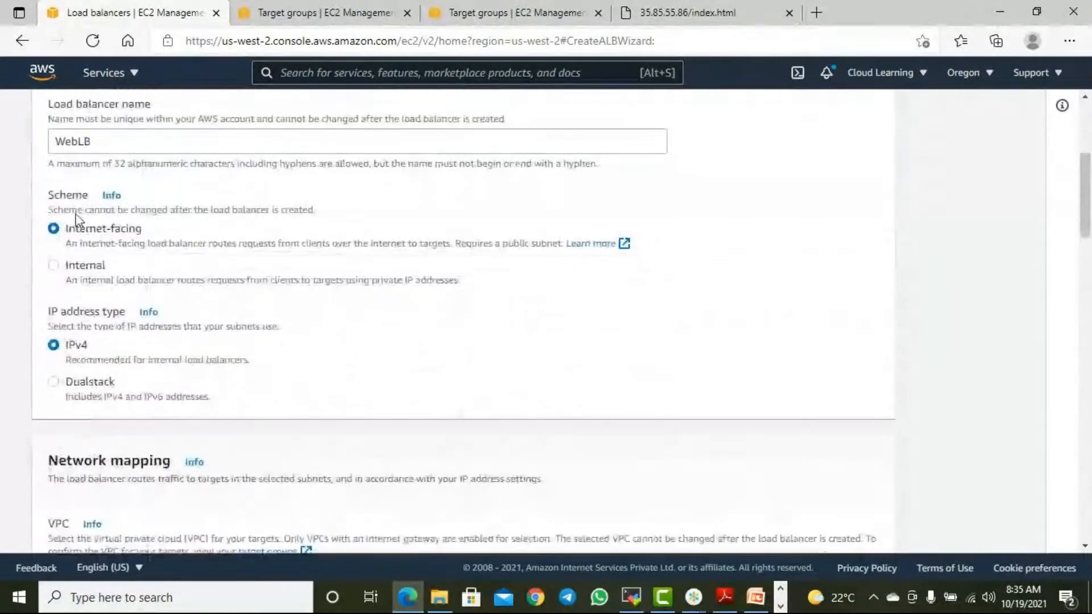
pyautogui.scroll(-4, 324, 338)
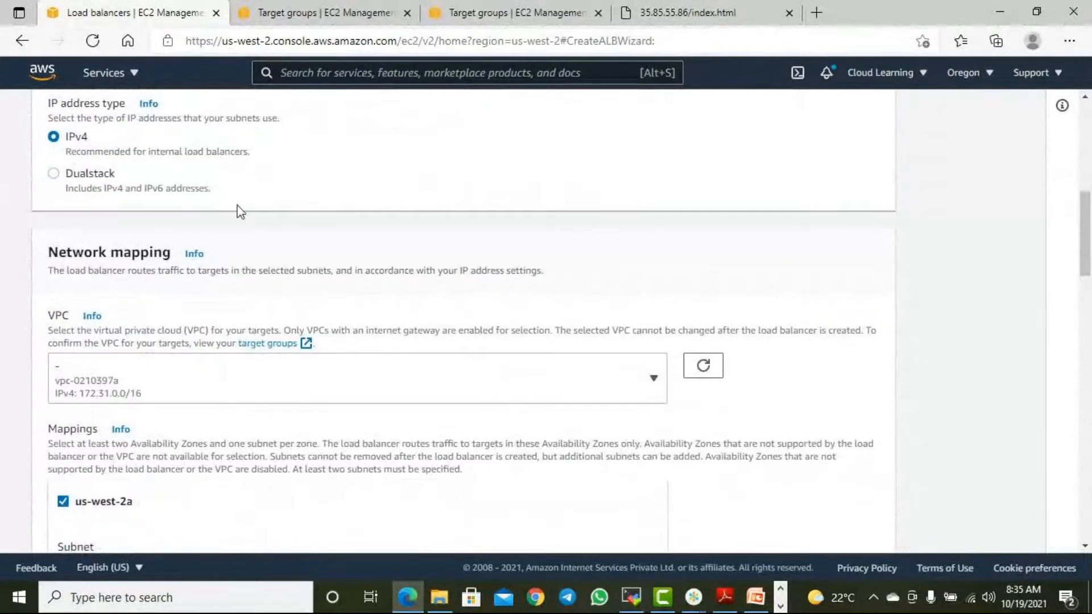
pyautogui.scroll(-1, 475, 293)
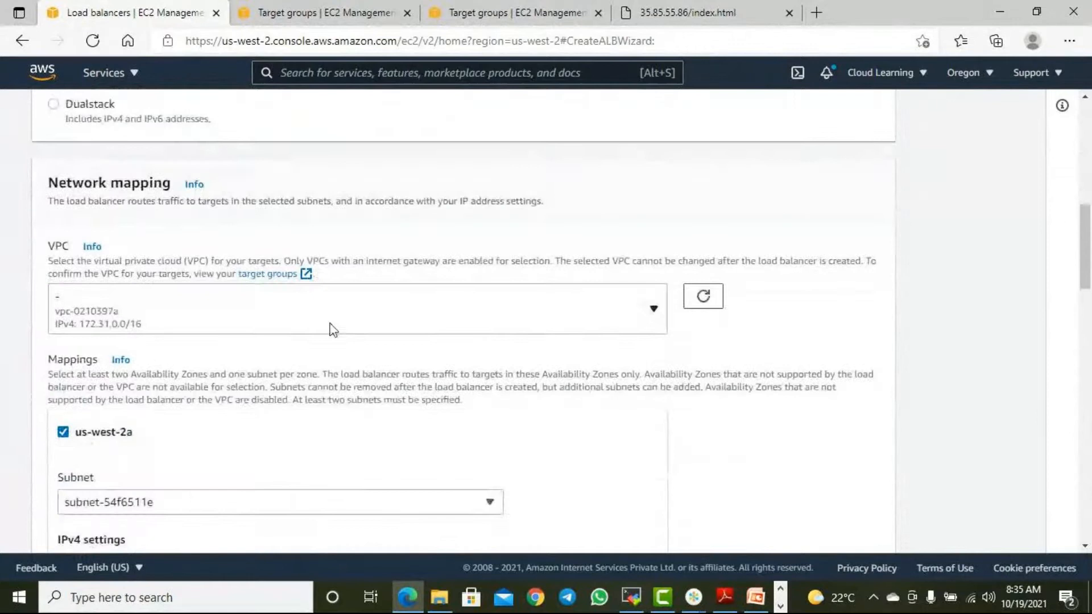
pyautogui.scroll(-4, 531, 369)
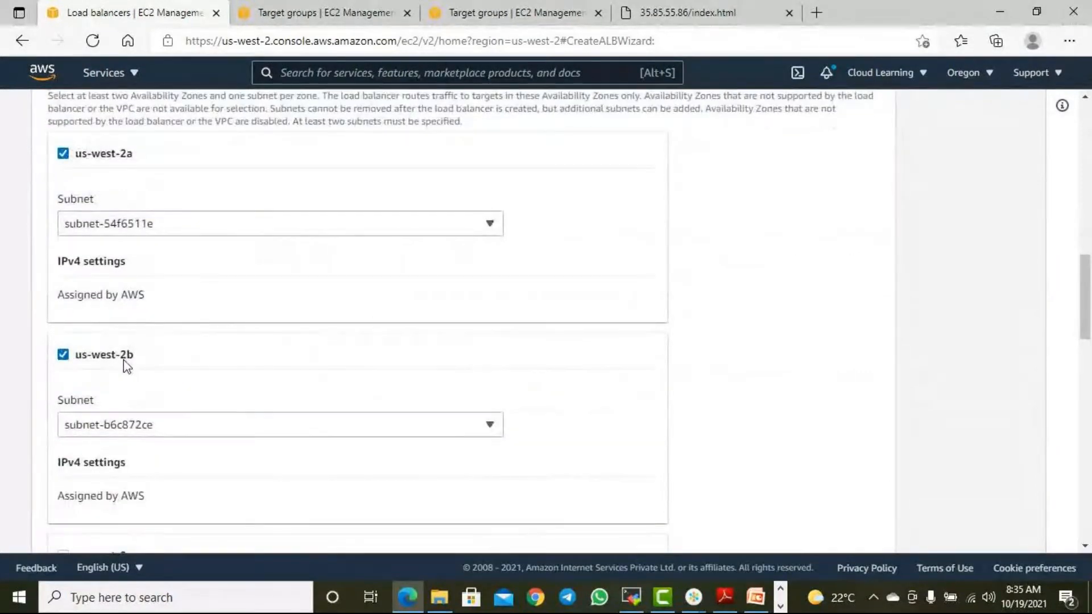
pyautogui.scroll(-6, 380, 381)
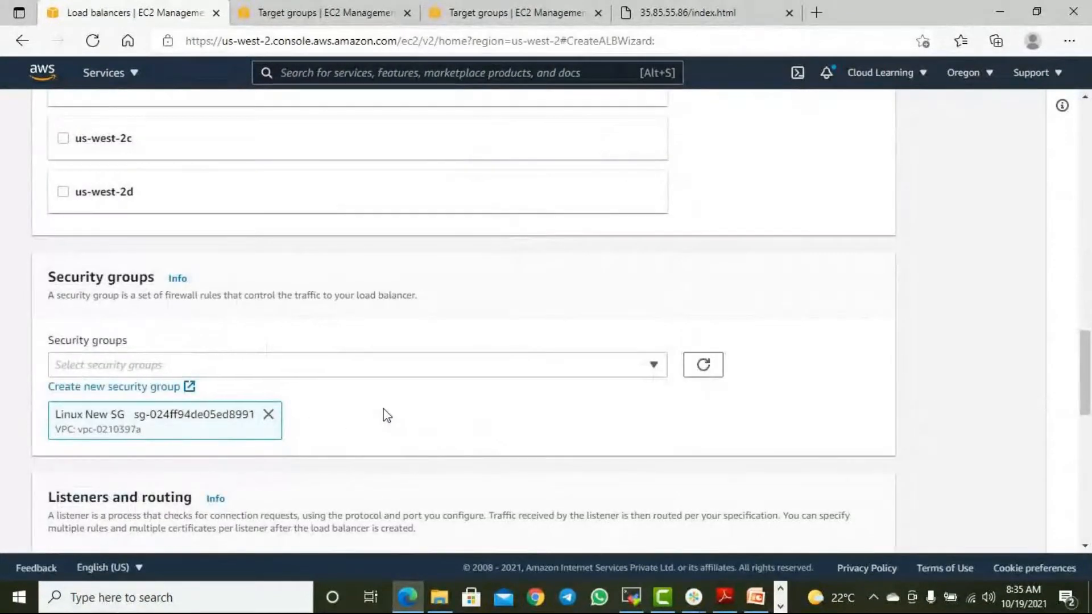
pyautogui.scroll(-3, 384, 421)
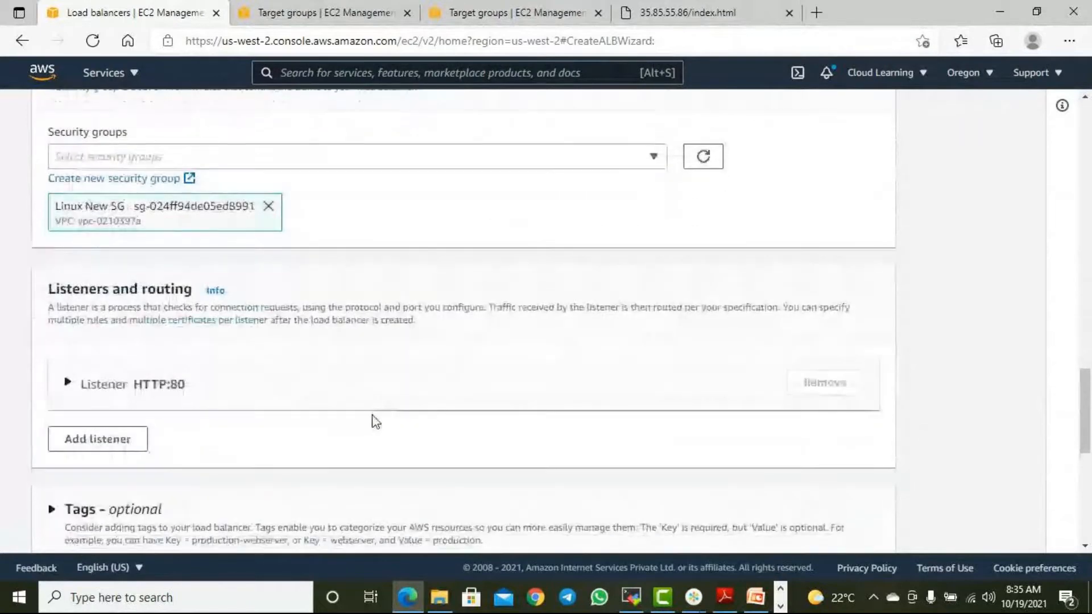
pyautogui.scroll(-2, 373, 421)
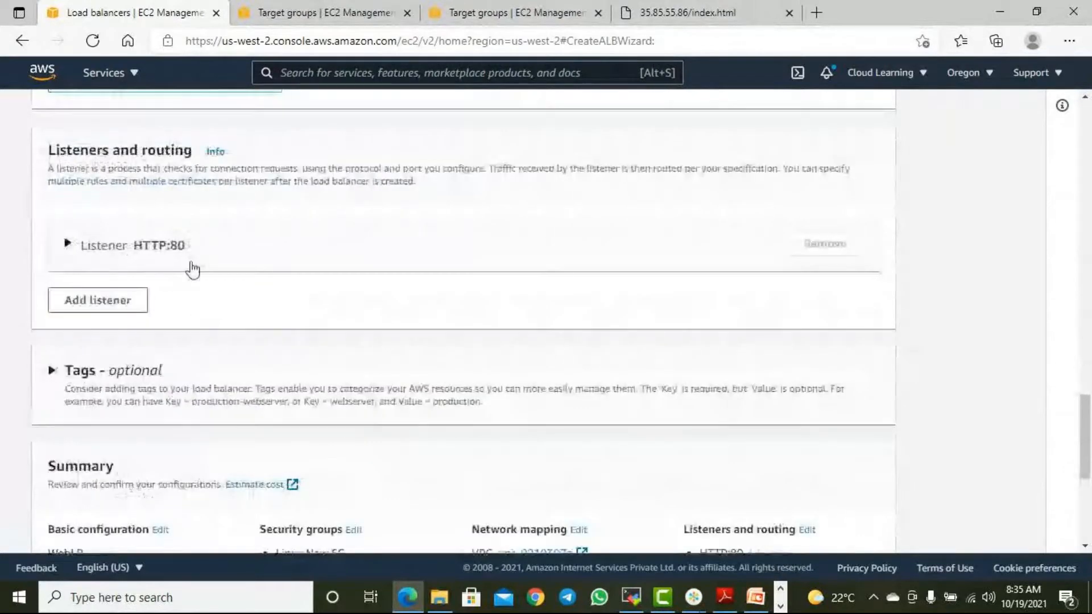
pyautogui.scroll(-4, 268, 330)
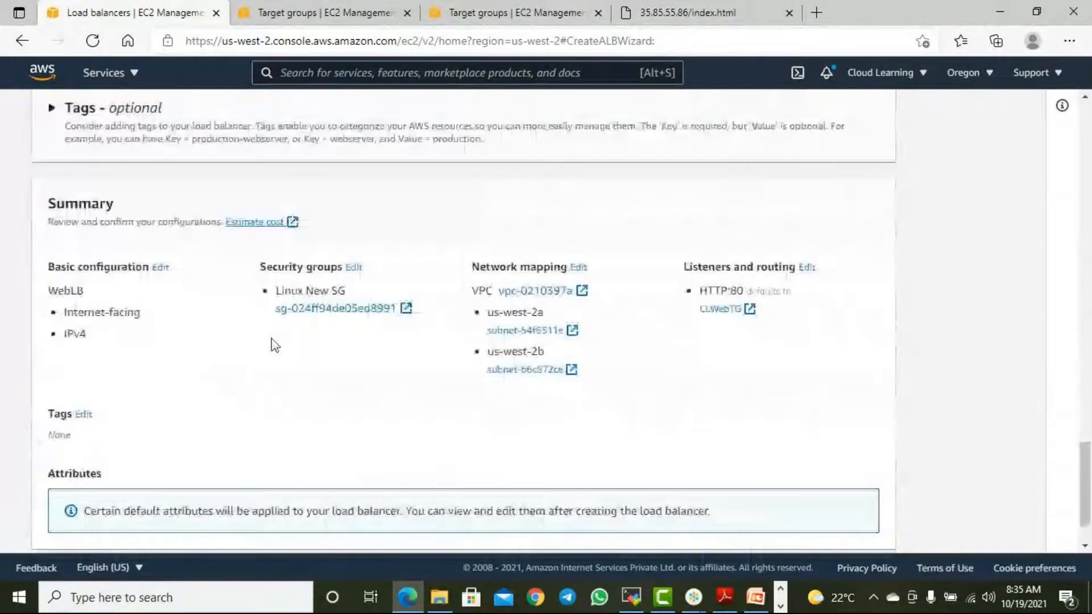
# Create the WebLB load balancer and open the list of load balancers
pyautogui.scroll(-1, 275, 346)
pyautogui.click(822, 532)
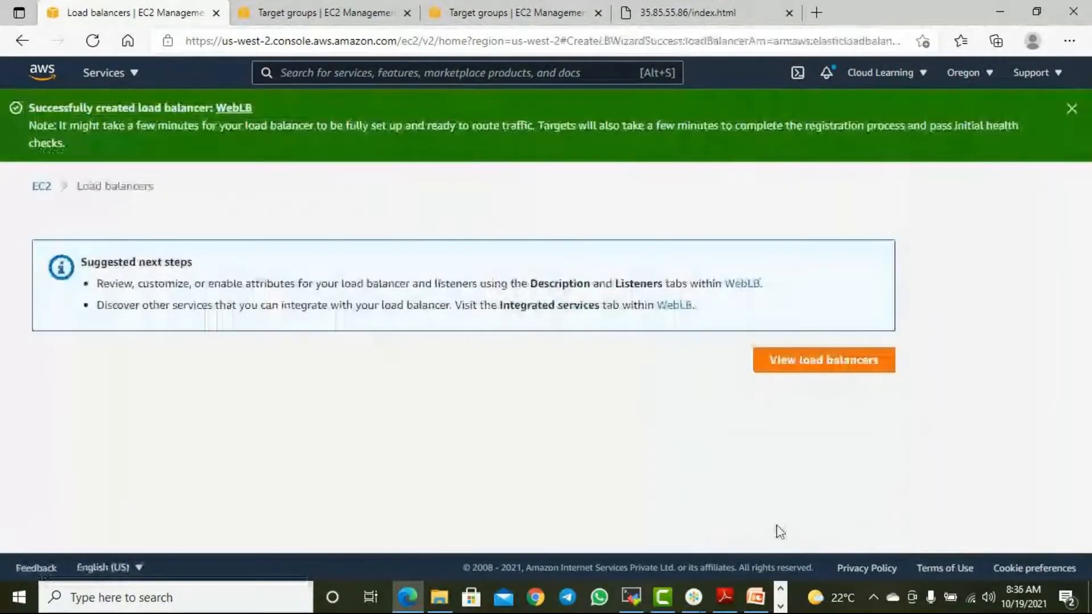
pyautogui.click(838, 367)
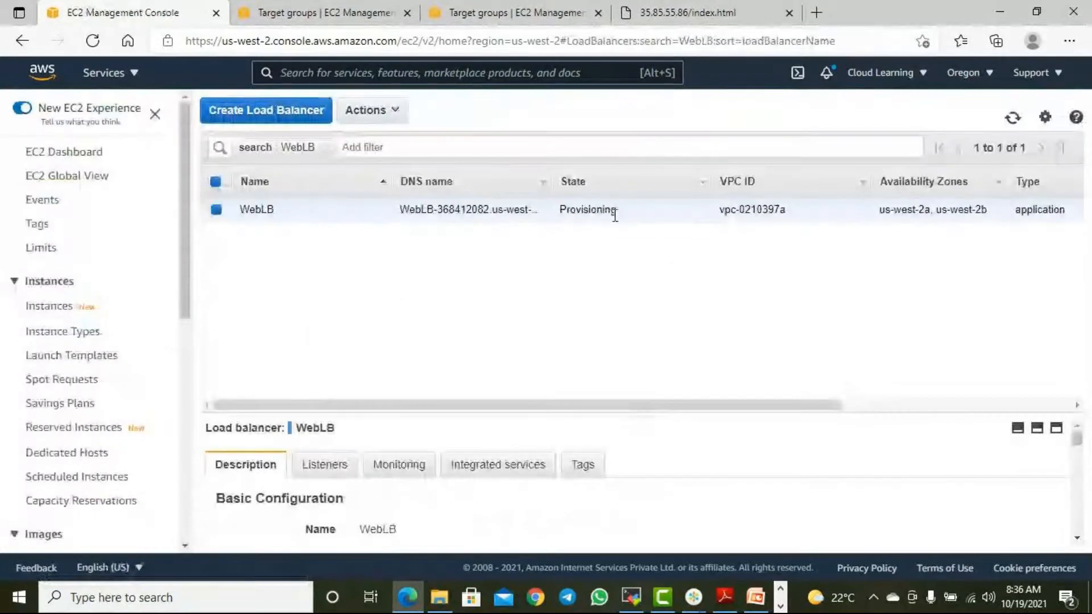
# Check the state of the WebLB load balancer in the list
pyautogui.moveTo(619, 214); pyautogui.dragTo(560, 220)
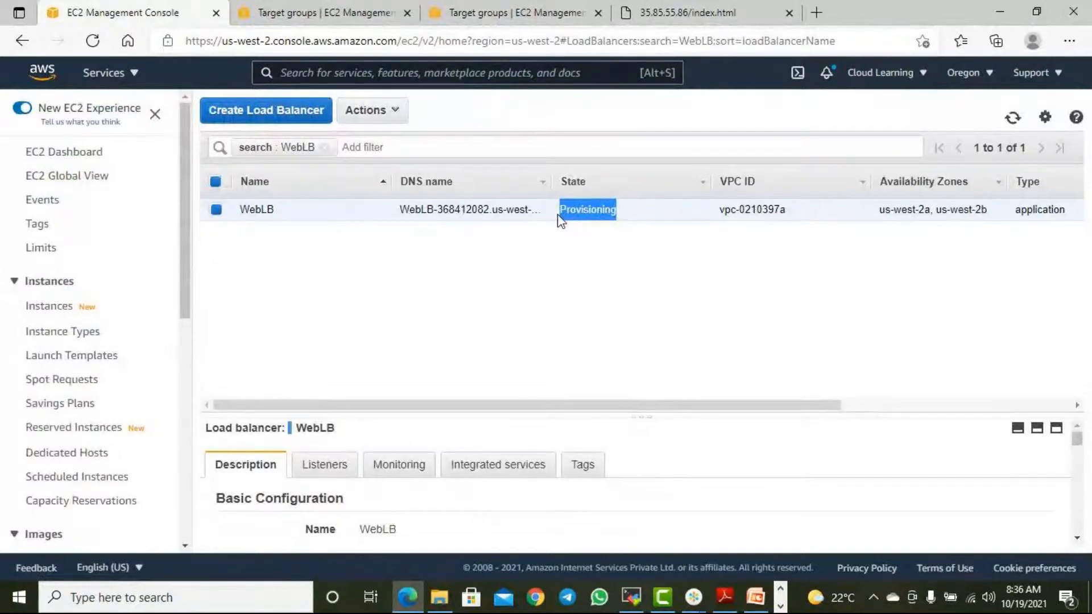
pyautogui.click(624, 212)
pyautogui.moveTo(632, 210); pyautogui.dragTo(557, 215)
pyautogui.click(593, 291)
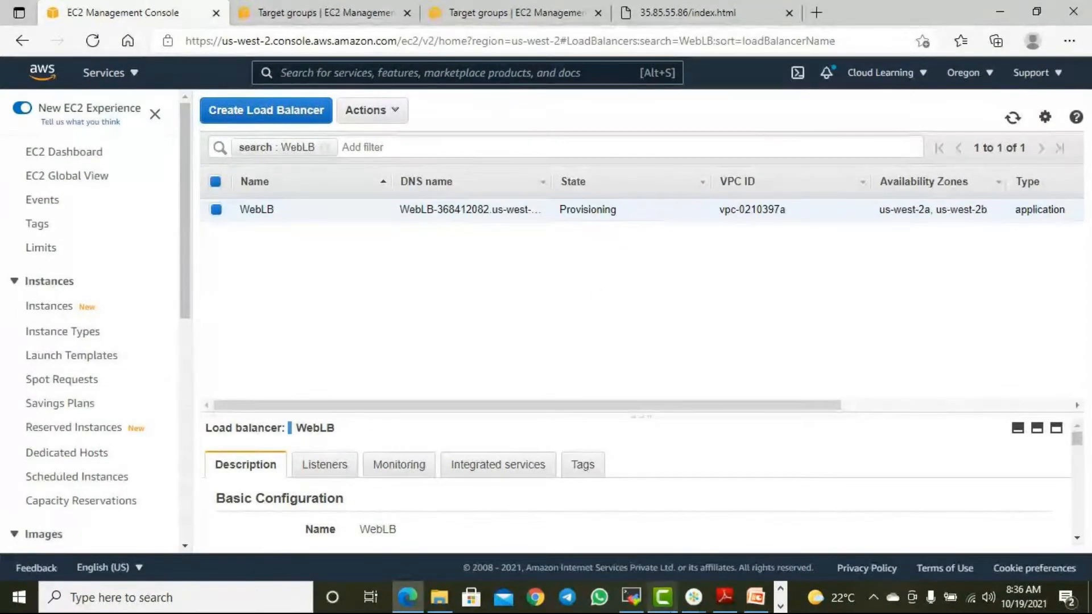
# Switch to the Notepad notes and add the line "Provisioning - means under preparation or setup"
pyautogui.click(781, 606)
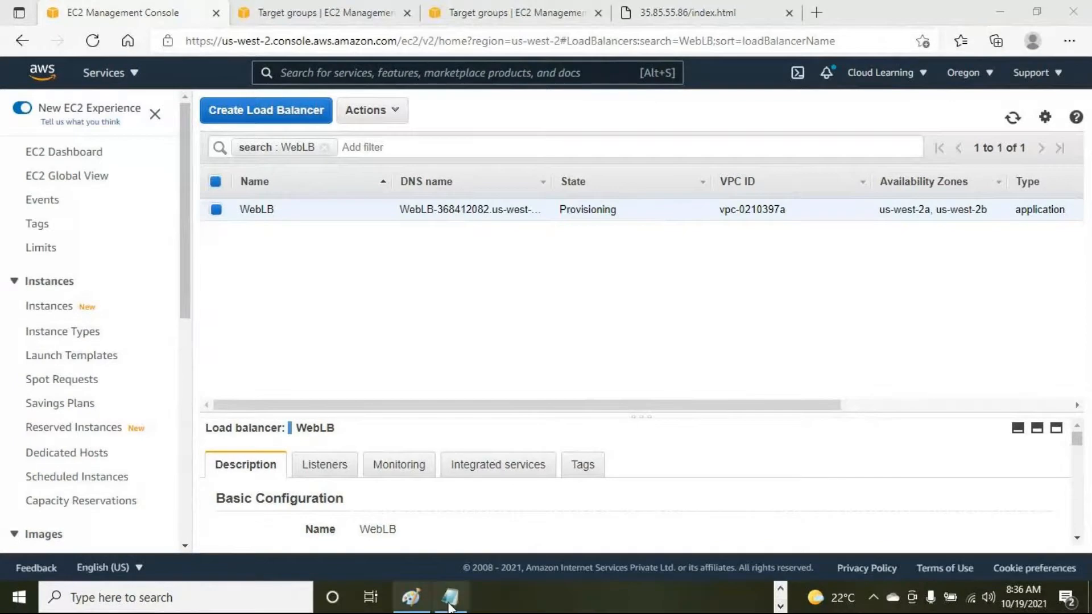
pyautogui.click(450, 597)
pyautogui.press('Return')
pyautogui.write('Provisioning ')
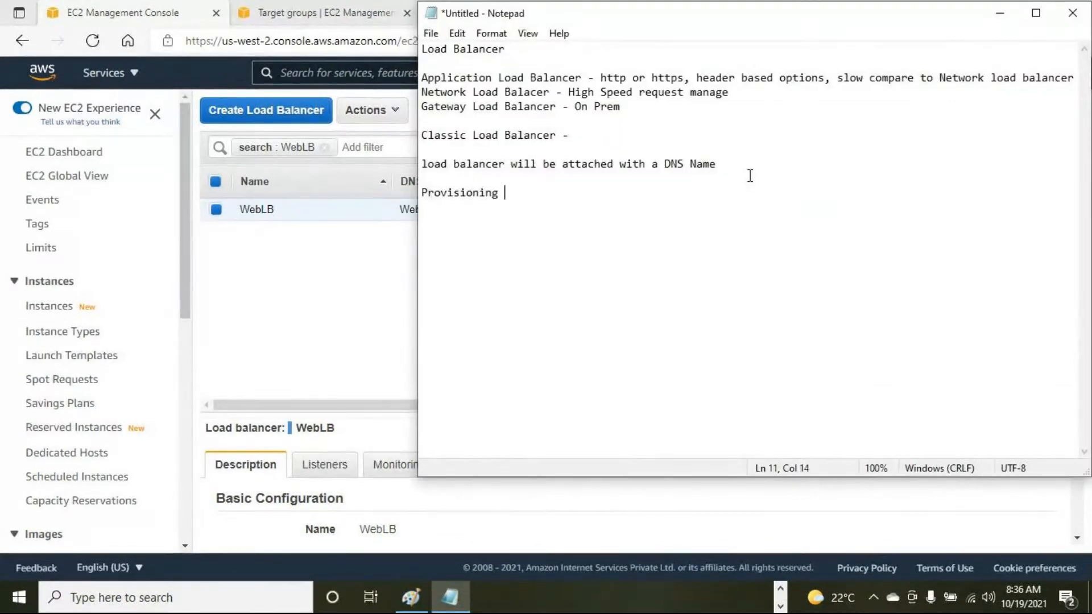
pyautogui.write('- mean')
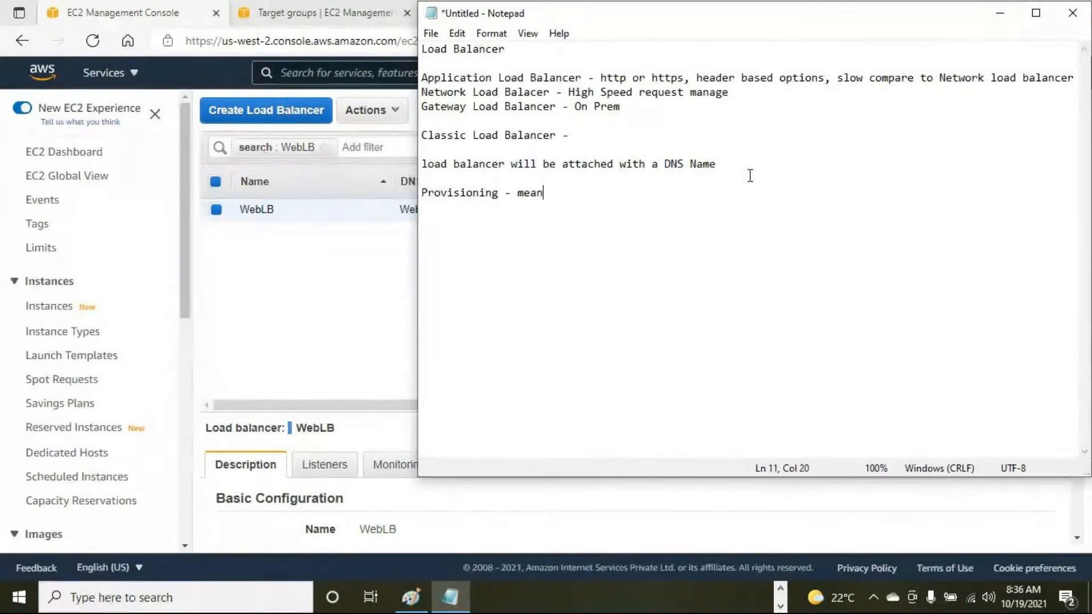
pyautogui.write('s under preparation or setup')
# Add the lines "Active" and "load balancer has DNS name which will be used to open your website." to the notes
pyautogui.press('Return')
pyautogui.write('Act')
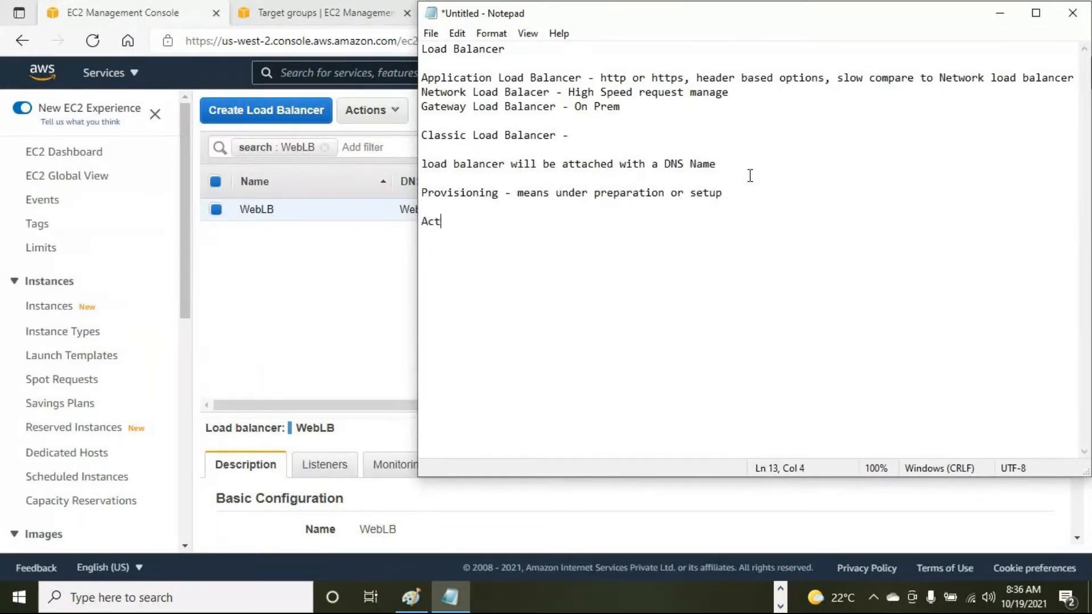
pyautogui.write('ve')
pyautogui.press('BackSpace')
pyautogui.press('BackSpace')
pyautogui.press('BackSpace')
pyautogui.write('iv')
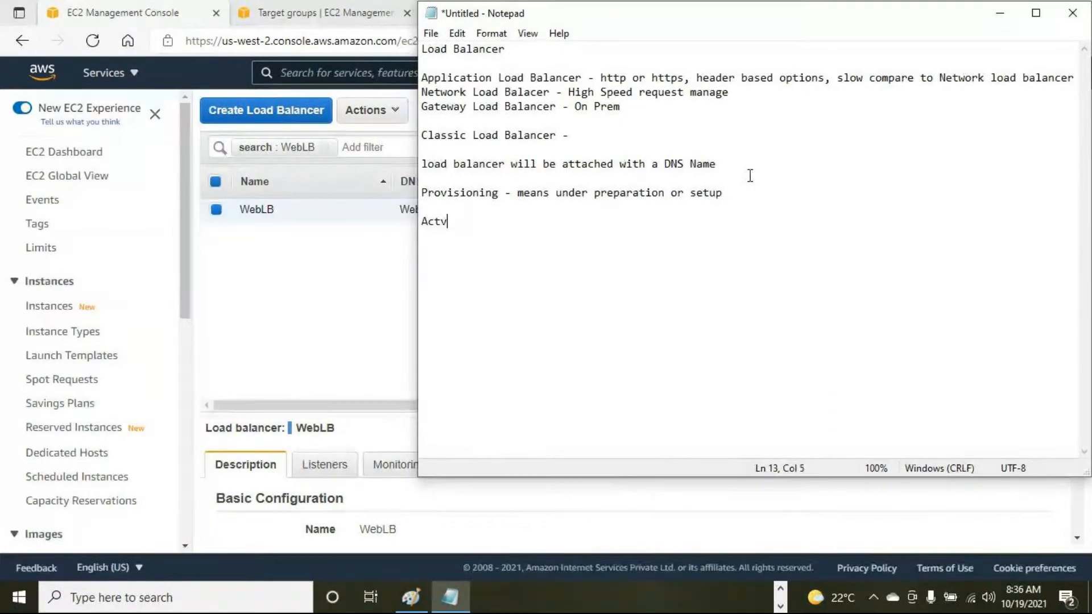
pyautogui.write('oad balancer has ')
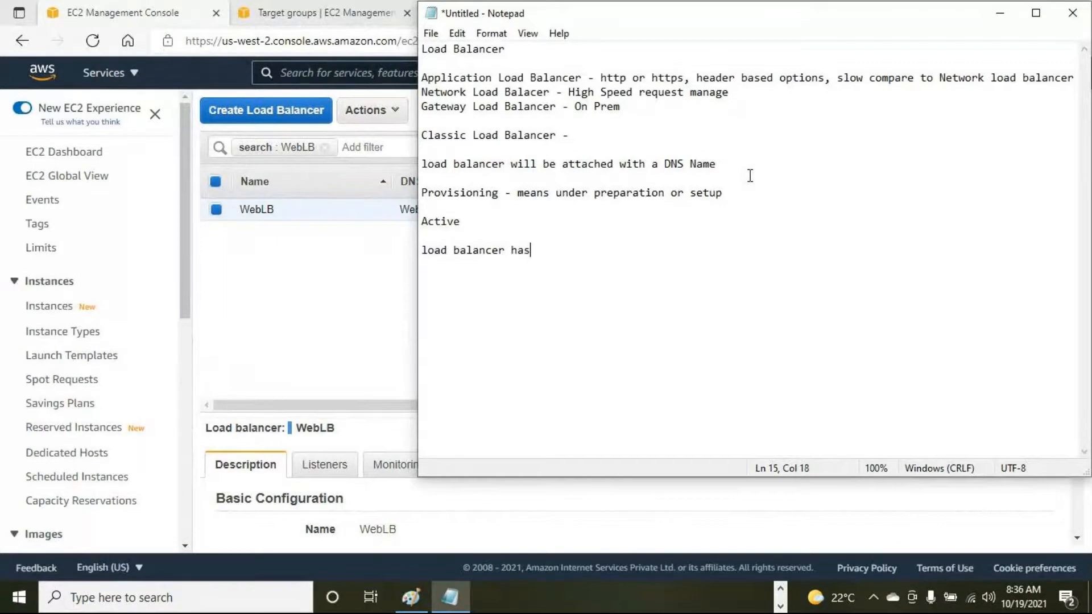
pyautogui.write('DNS name')
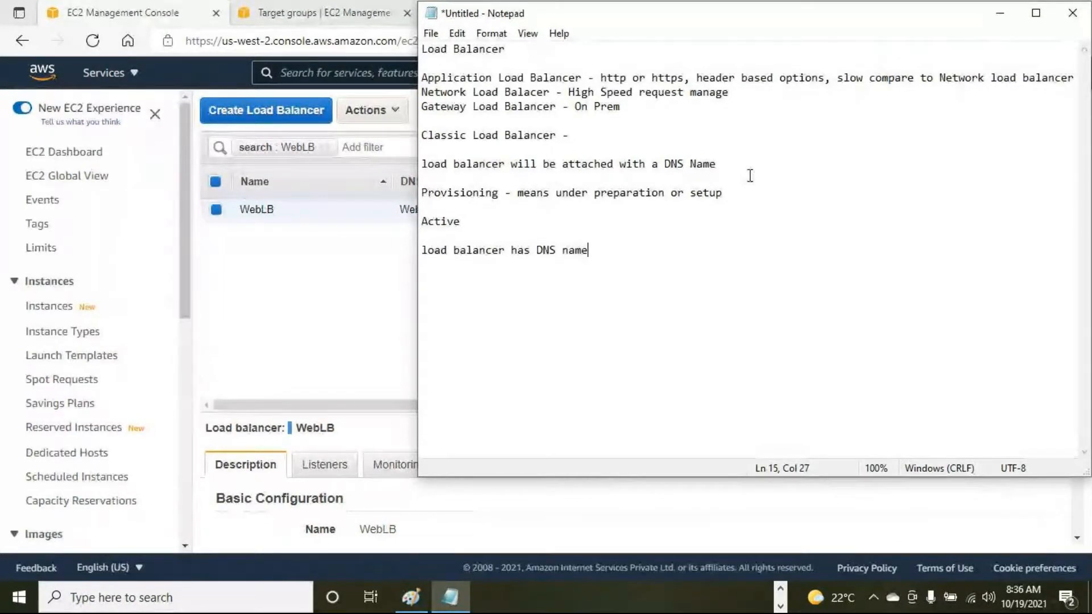
pyautogui.write(' which will be used to open your website.')
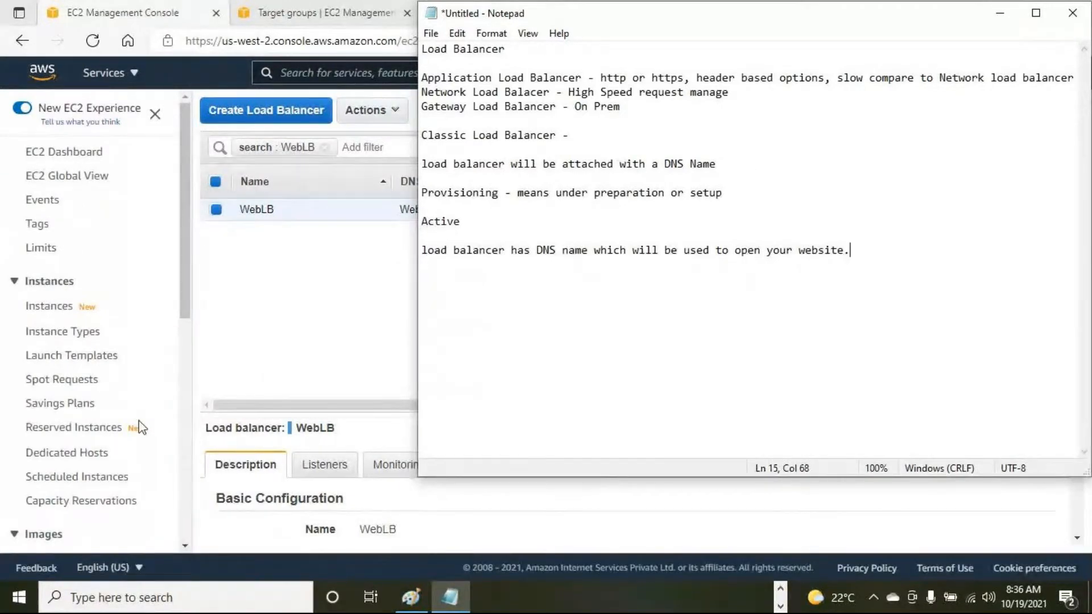
# Return to the EC2 console, refresh the load balancer list and enlarge WebLB's details to inspect its ARN
pyautogui.click(234, 349)
pyautogui.click(1013, 117)
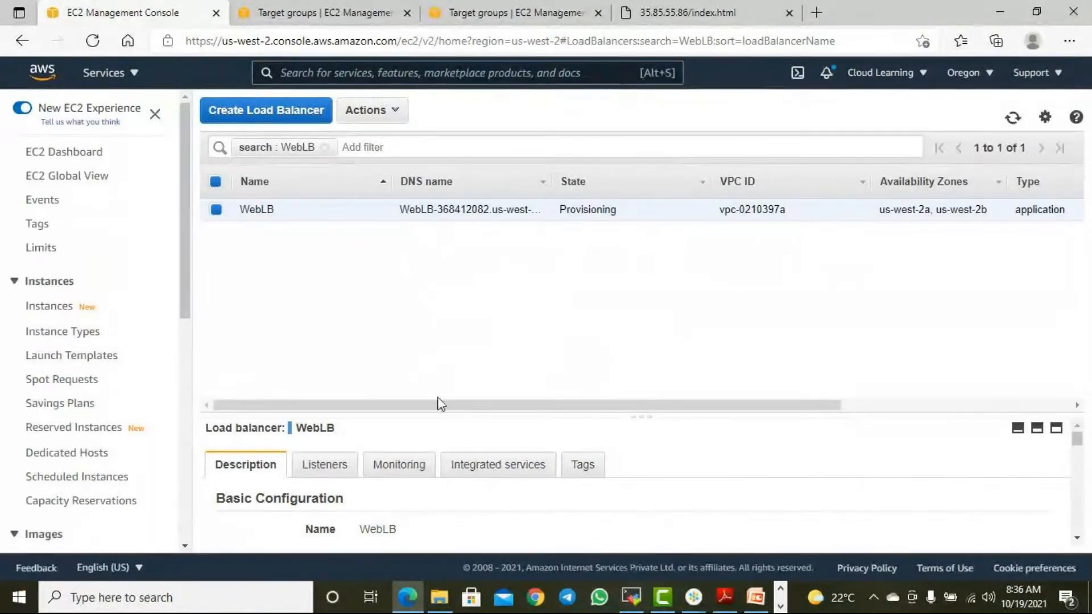
pyautogui.moveTo(637, 415); pyautogui.dragTo(681, 265)
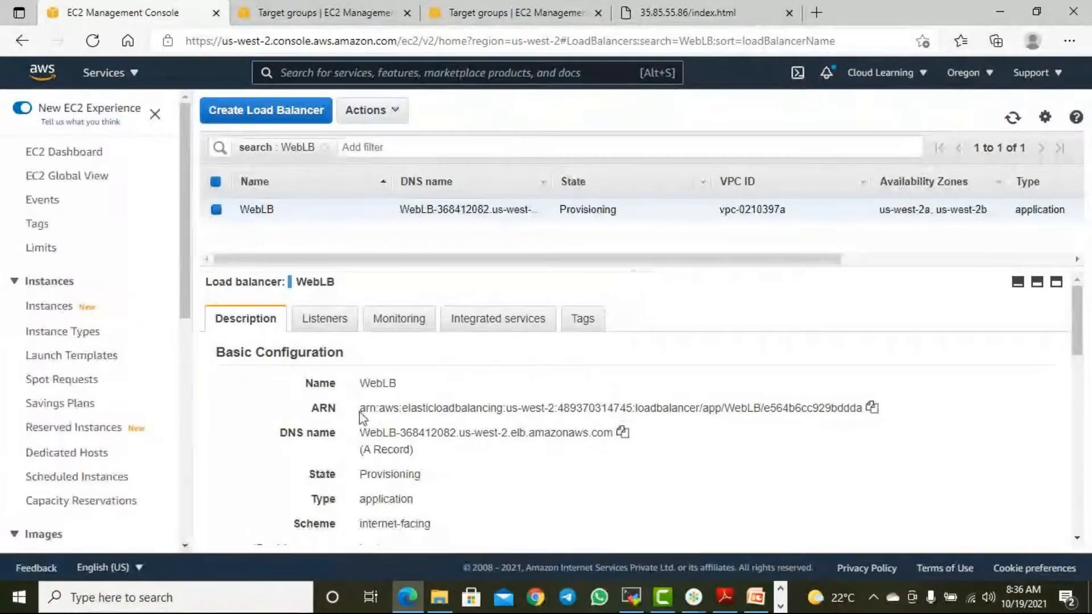
pyautogui.moveTo(437, 407); pyautogui.dragTo(851, 395)
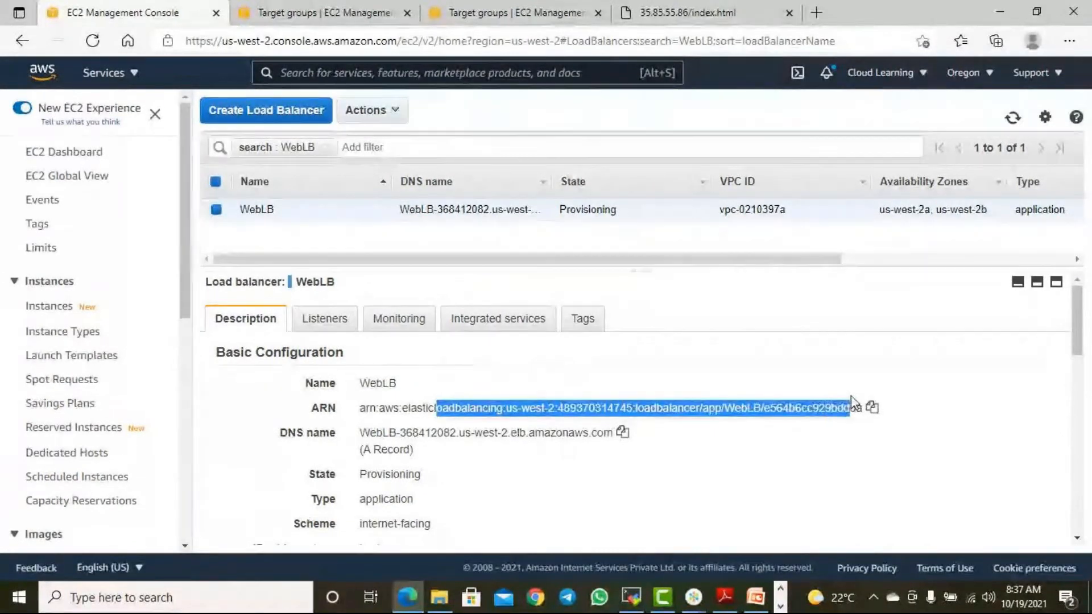
# Inspect WebLB's ARN in its basic configuration details
pyautogui.click(814, 439)
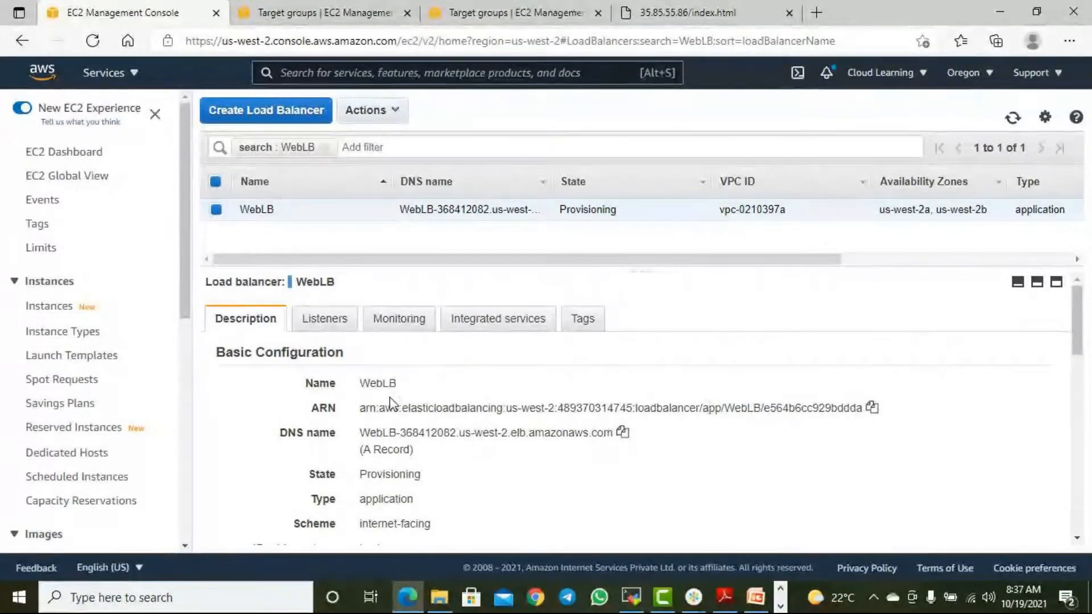
pyautogui.moveTo(366, 408); pyautogui.dragTo(848, 416)
pyautogui.click(628, 453)
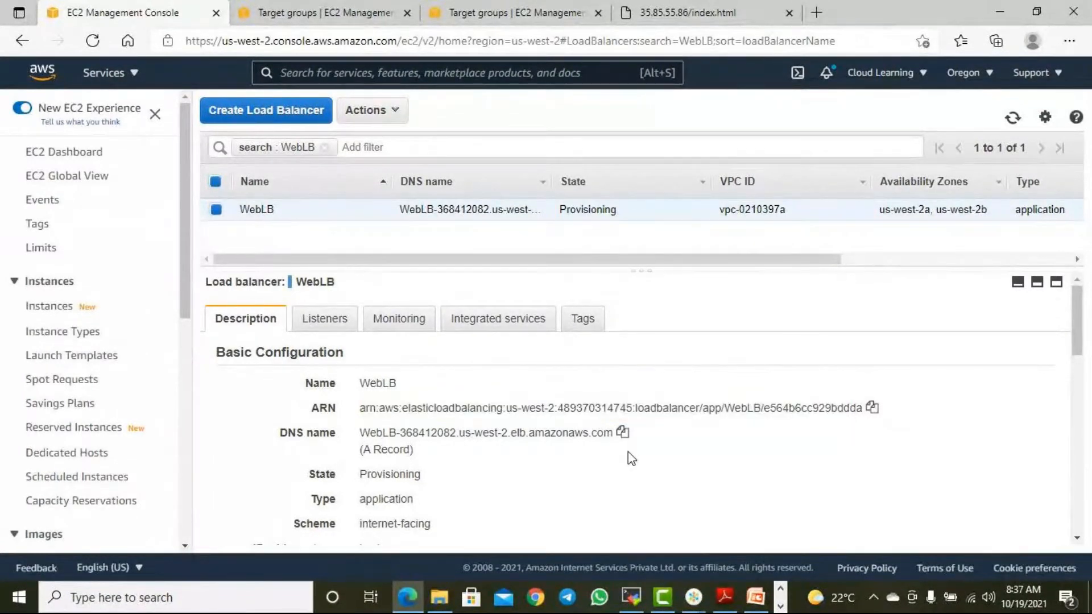
pyautogui.moveTo(482, 408); pyautogui.dragTo(738, 405)
pyautogui.click(708, 472)
# Copy WebLB's DNS name and open it as a web address in a new browser tab
pyautogui.moveTo(359, 434); pyautogui.dragTo(459, 435)
pyautogui.click(623, 434)
pyautogui.click(810, 23)
pyautogui.click(643, 12)
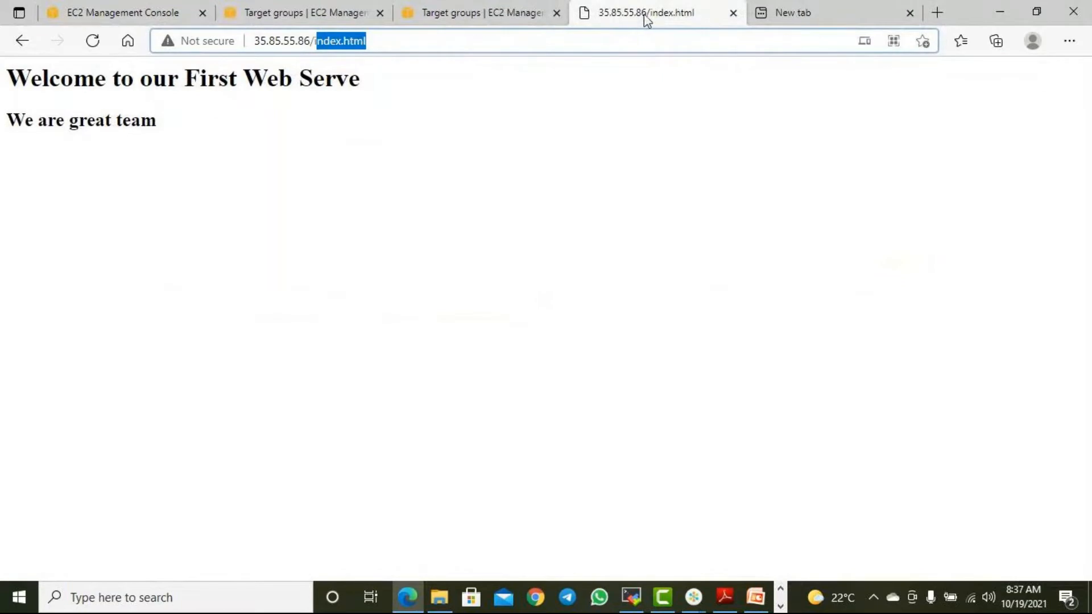
pyautogui.click(779, 14)
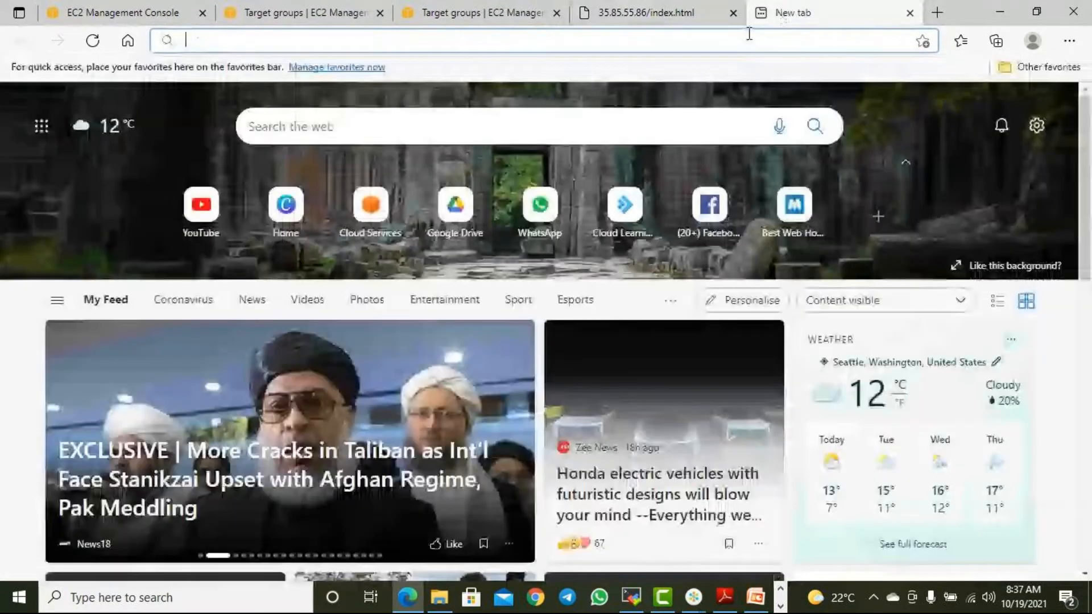
pyautogui.click(750, 34)
pyautogui.hotkey('ctrl', 'v')
pyautogui.press('Return')
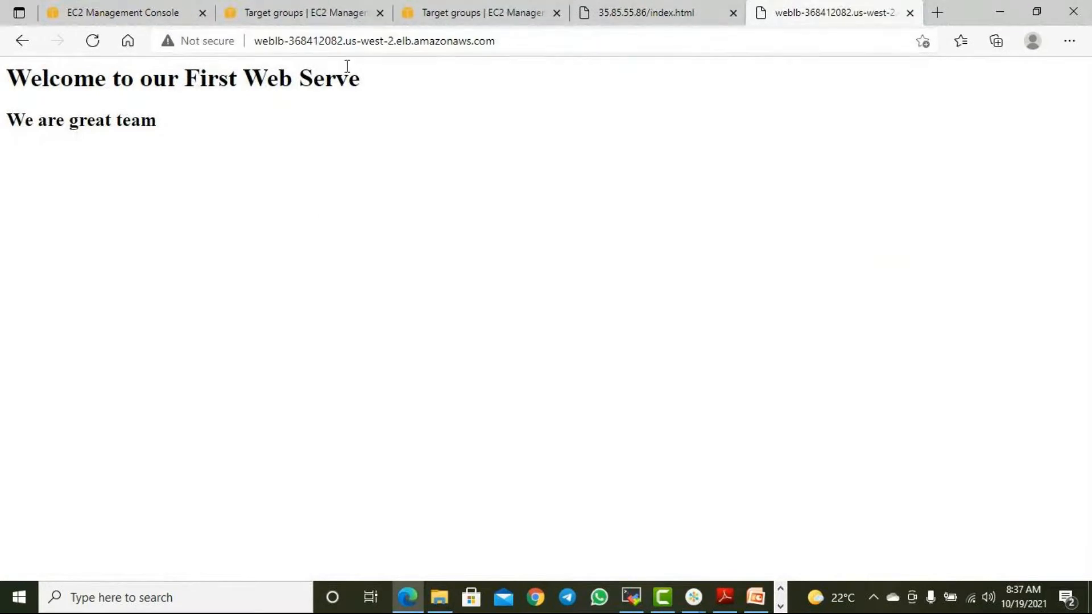
# Reload the website at the load balancer's DNS address several times to check which page it serves
pyautogui.click(517, 38)
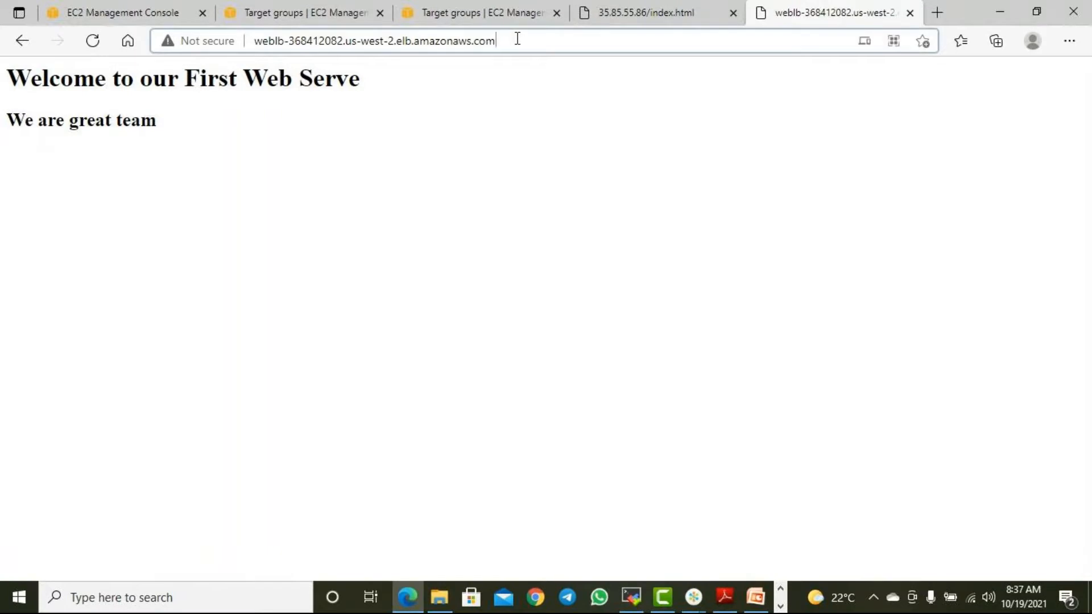
pyautogui.click(94, 42)
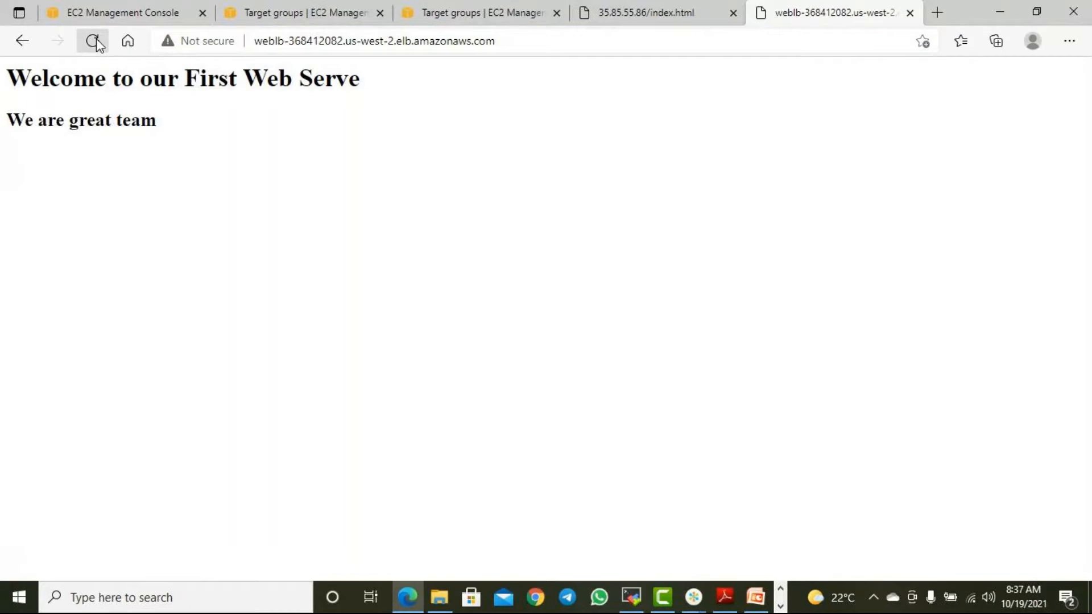
pyautogui.click(97, 44)
pyautogui.click(98, 43)
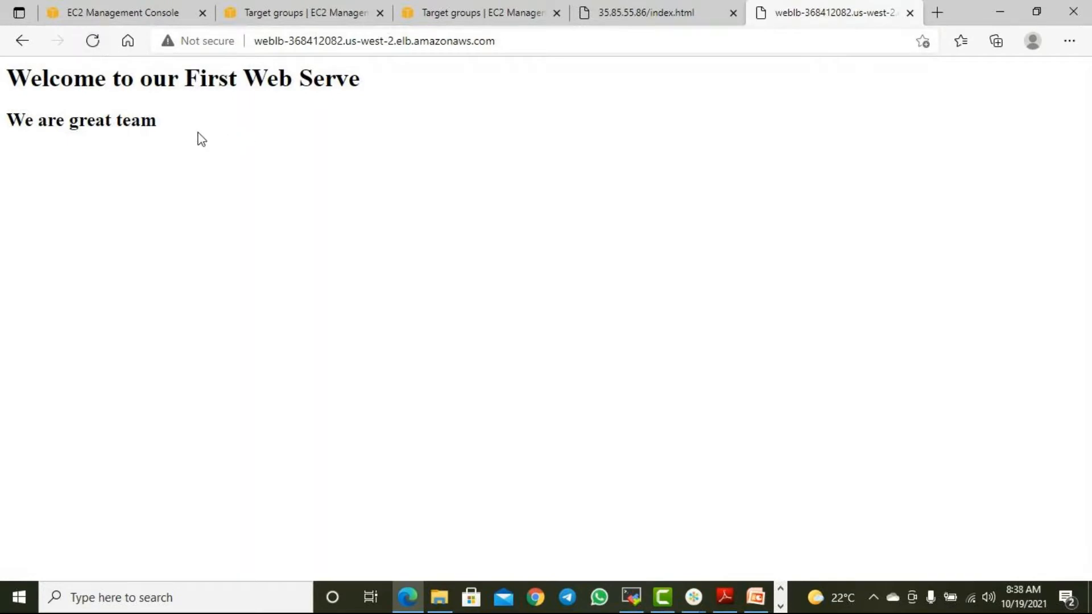
# Return to the EC2 console, open the instances list and select only Web Server 1
pyautogui.click(149, 9)
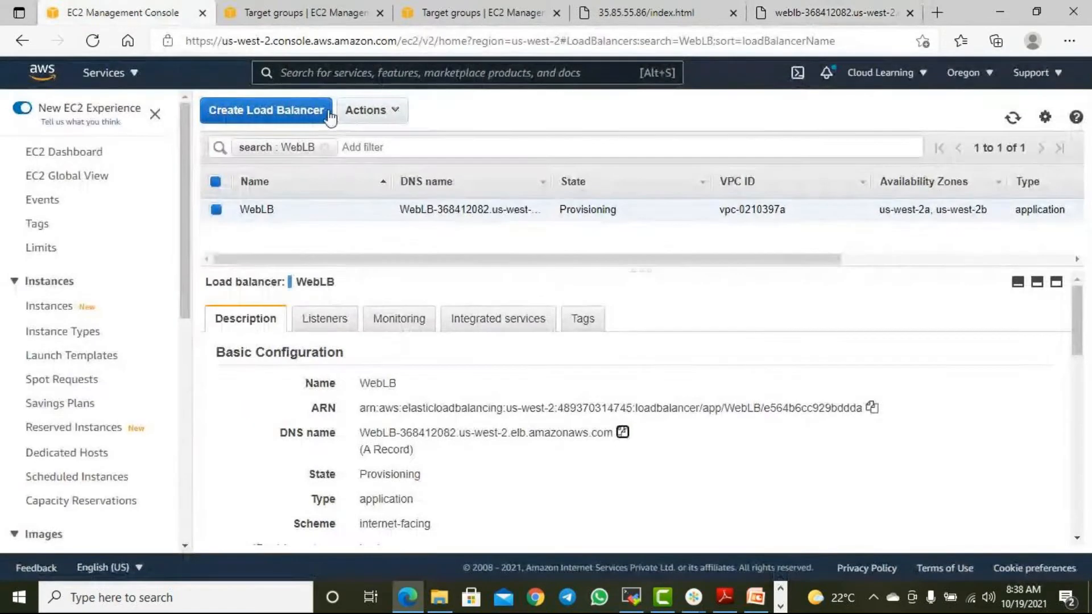
pyautogui.click(299, 9)
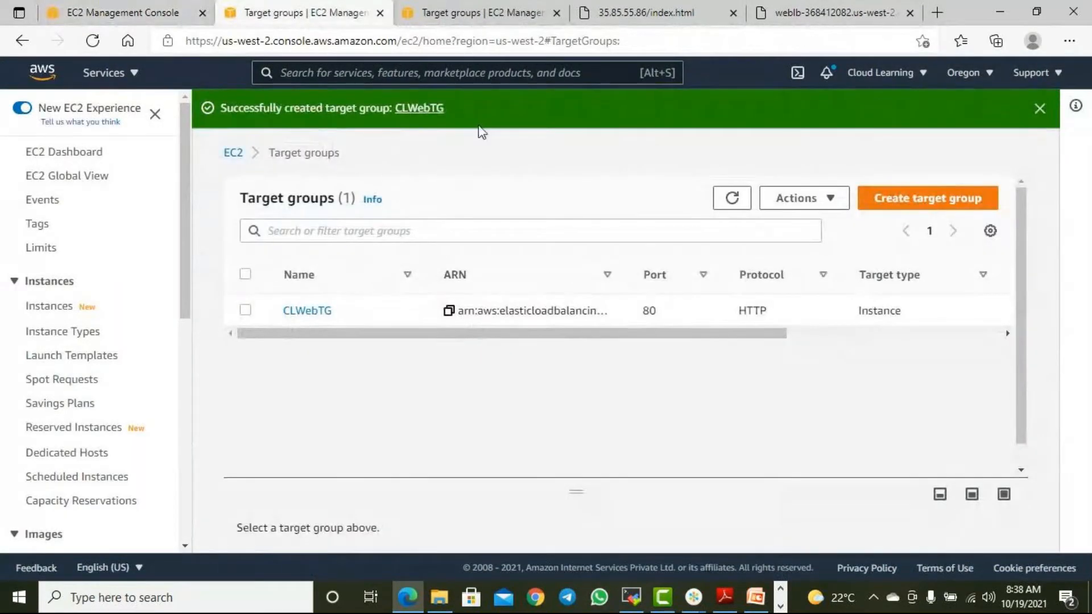
pyautogui.click(478, 11)
pyautogui.click(135, 18)
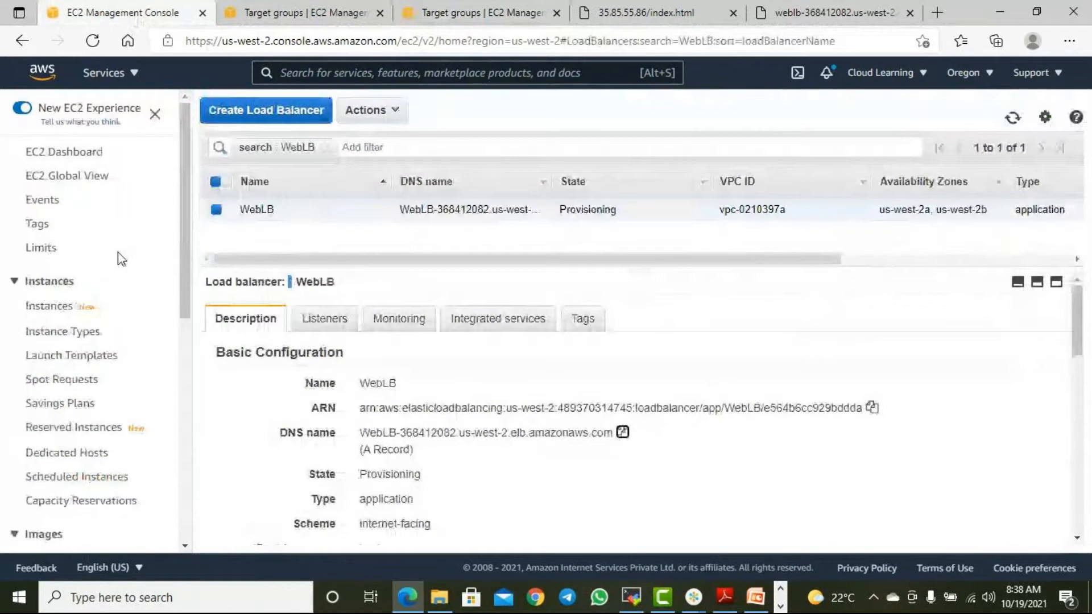
pyautogui.click(40, 309)
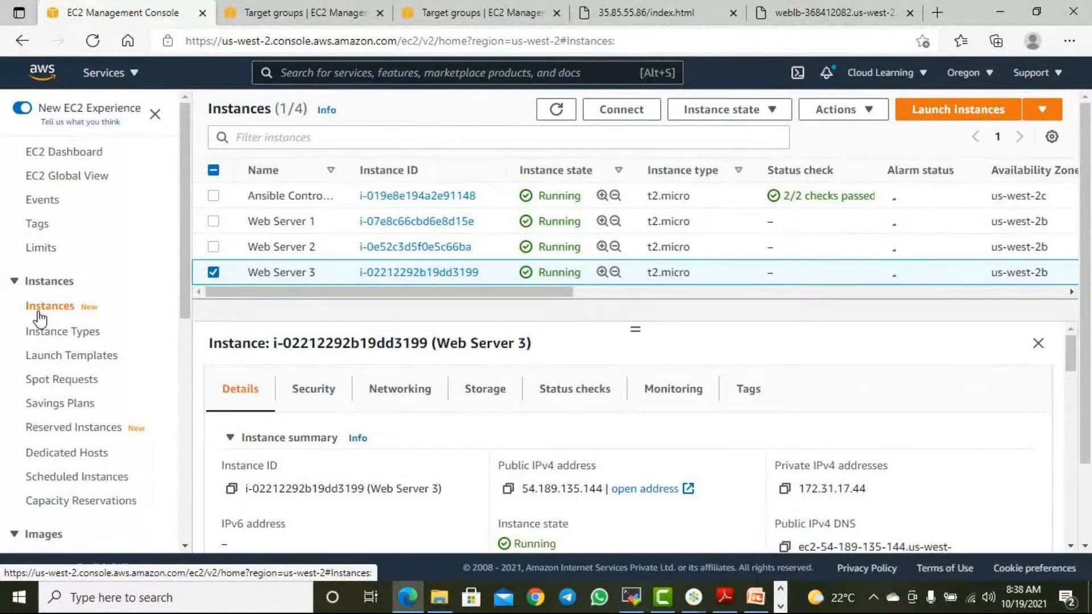
pyautogui.click(215, 274)
pyautogui.click(214, 222)
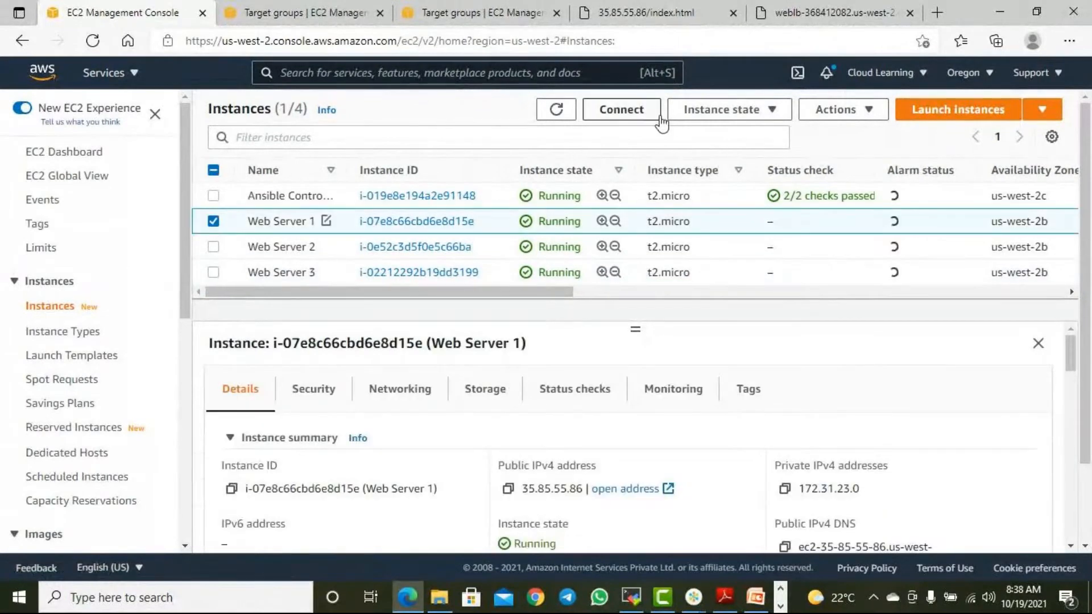
# Try to connect to Web Server 1 through EC2 Instance Connect as root and close the connection page
pyautogui.click(621, 110)
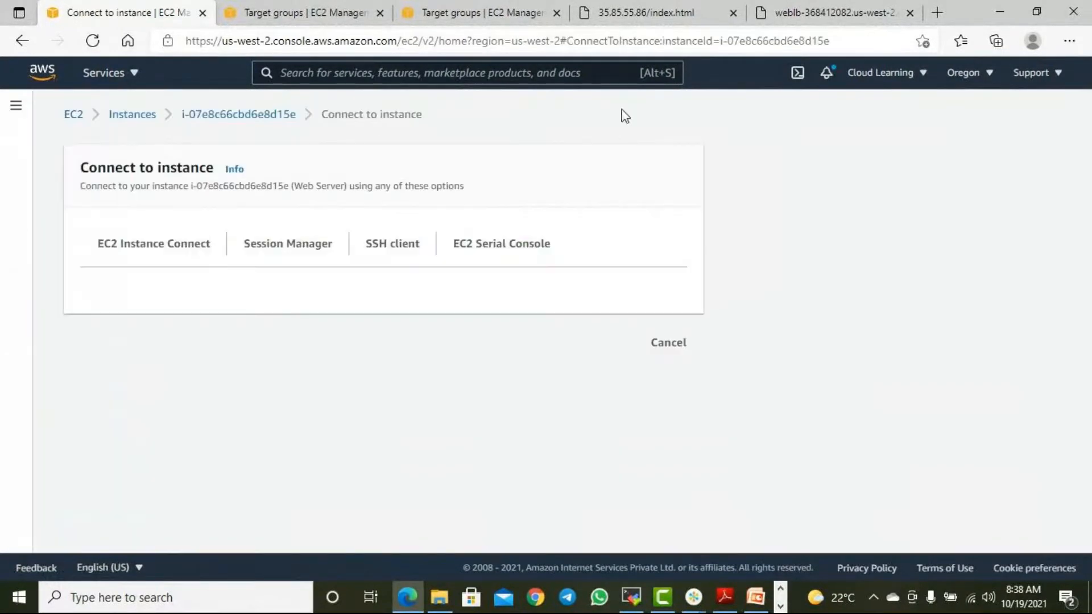
pyautogui.click(162, 250)
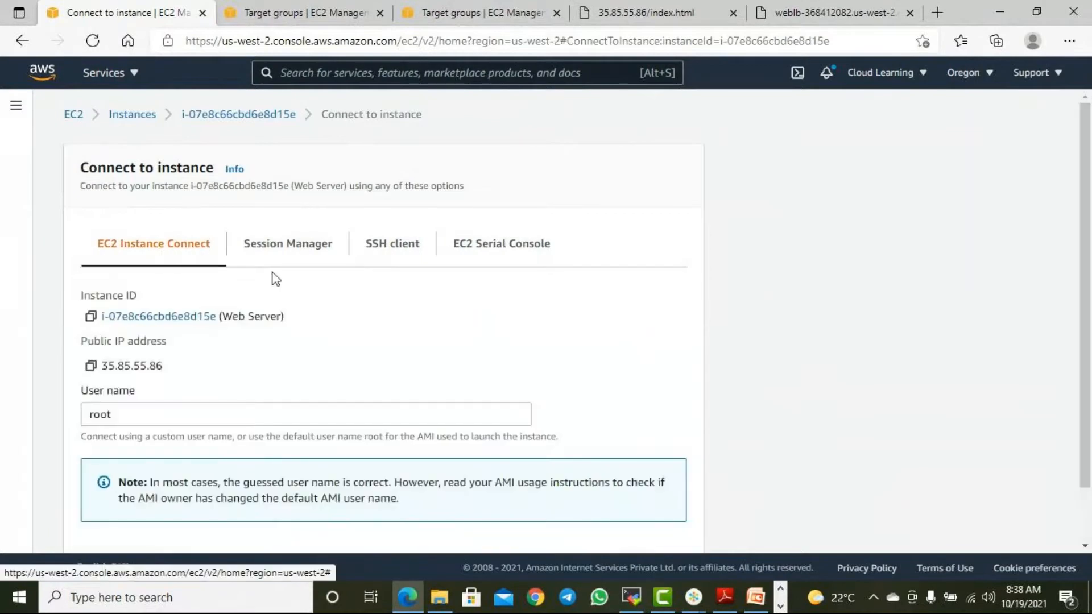
pyautogui.scroll(-2, 327, 351)
pyautogui.click(658, 536)
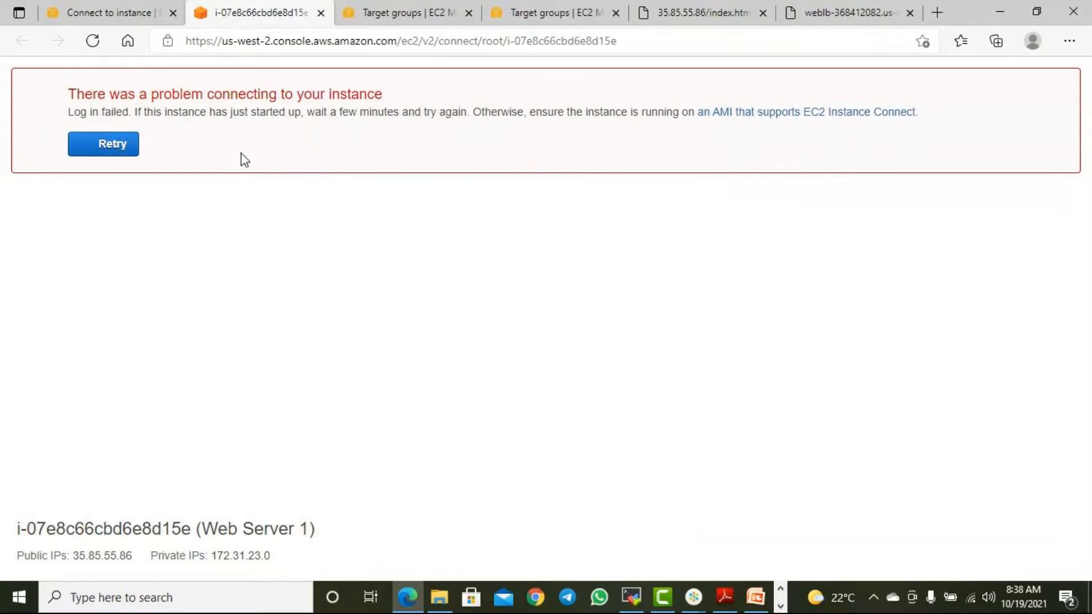
pyautogui.click(320, 13)
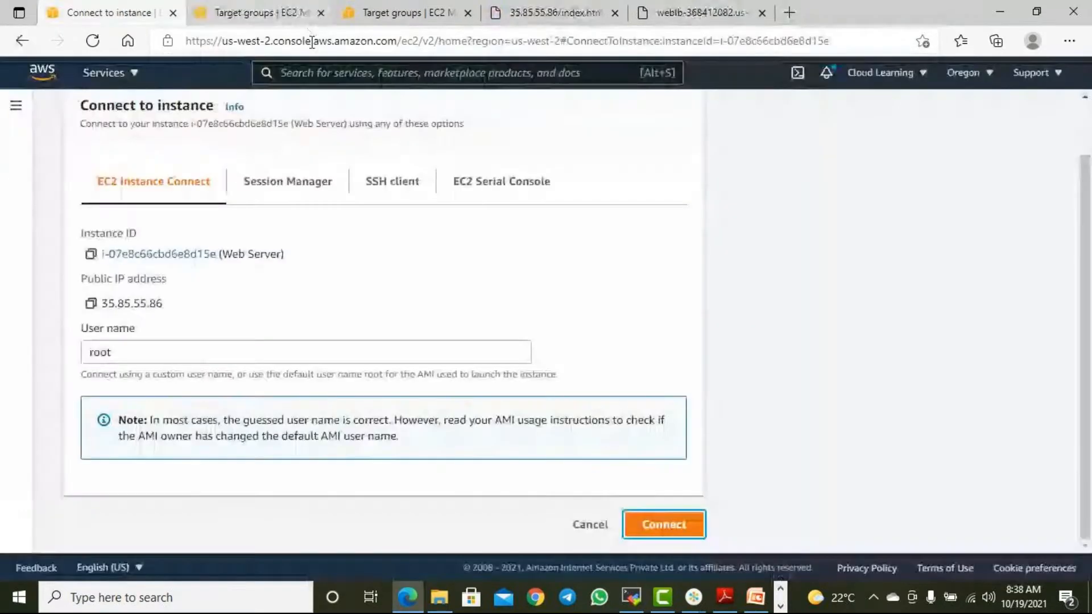
# Copy Web Server 1's public IP address, switch to MobaXterm and set it as the remote host of the saved ec2-user session
pyautogui.click(90, 303)
pyautogui.click(631, 596)
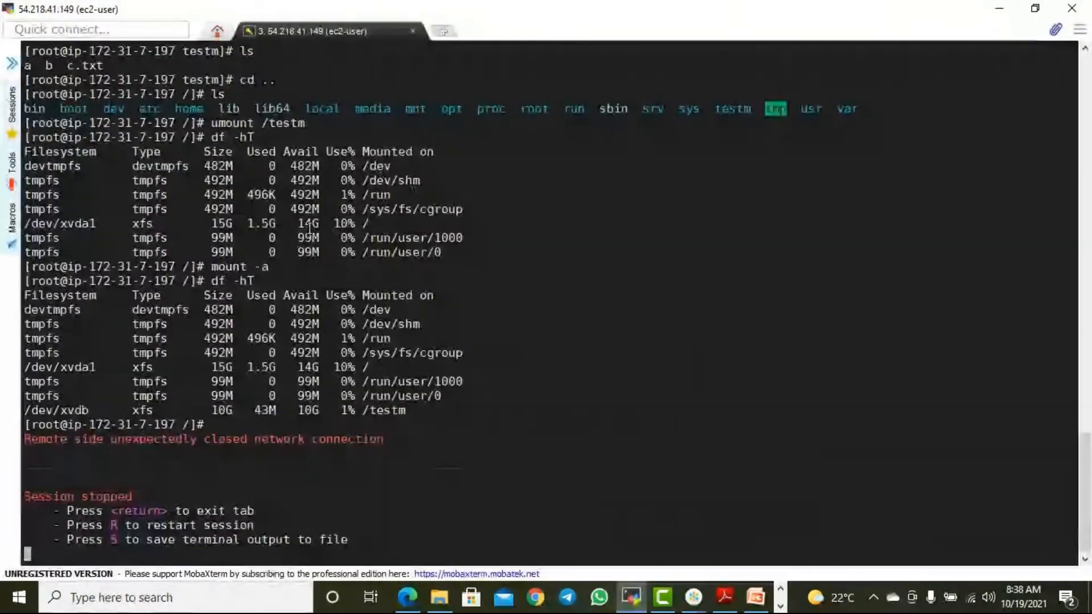
pyautogui.click(11, 104)
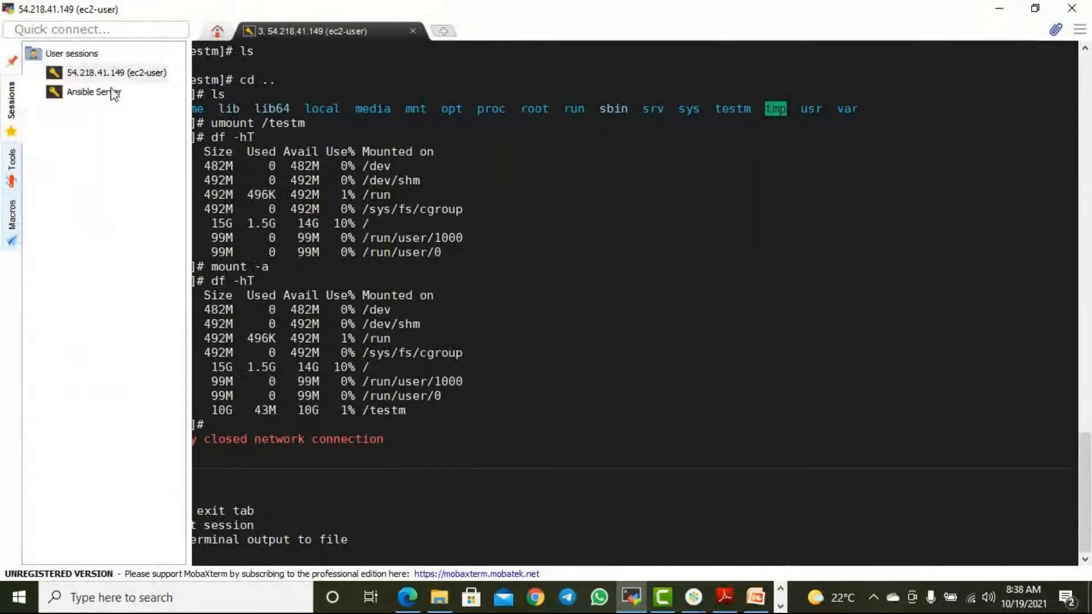
pyautogui.rightClick(107, 73)
pyautogui.click(147, 96)
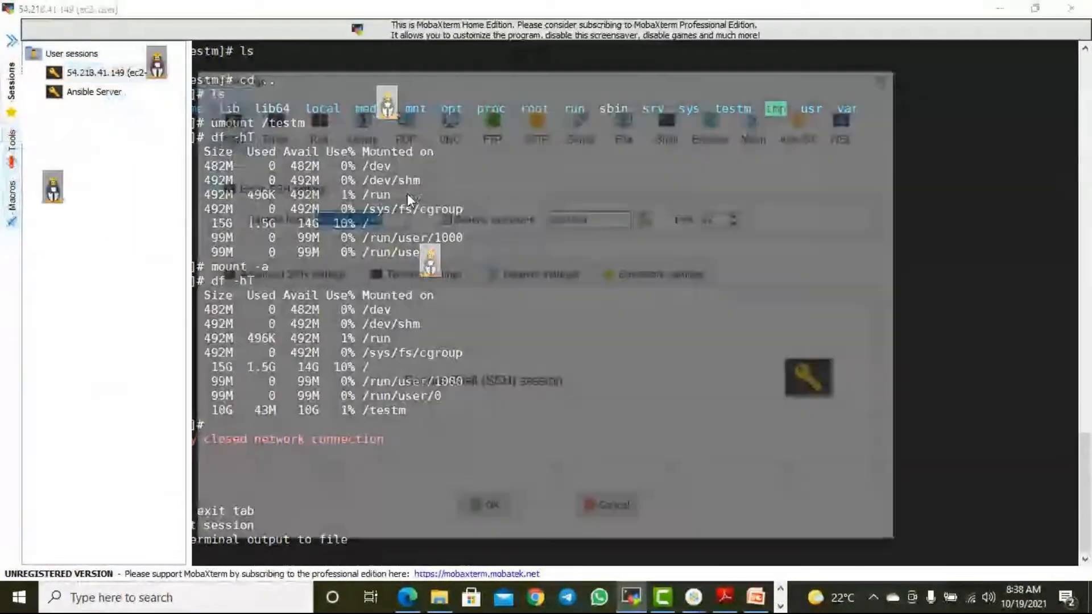
pyautogui.hotkey('ctrl', 'v')
pyautogui.click(494, 500)
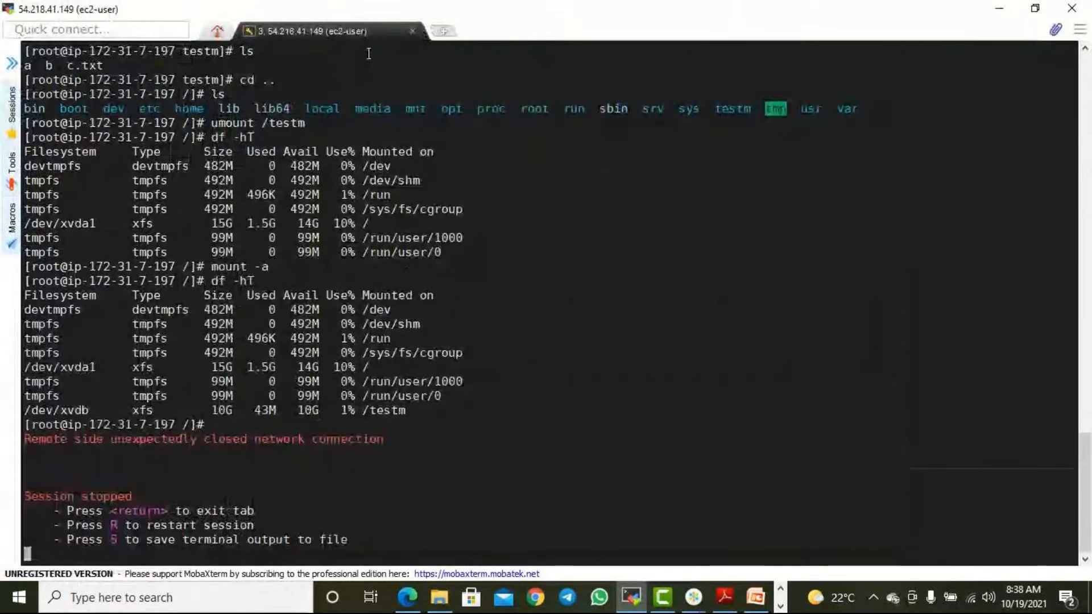
# Launch the edited ec2-user session to 35.85.55.86 and close the old stopped terminal session
pyautogui.click(11, 62)
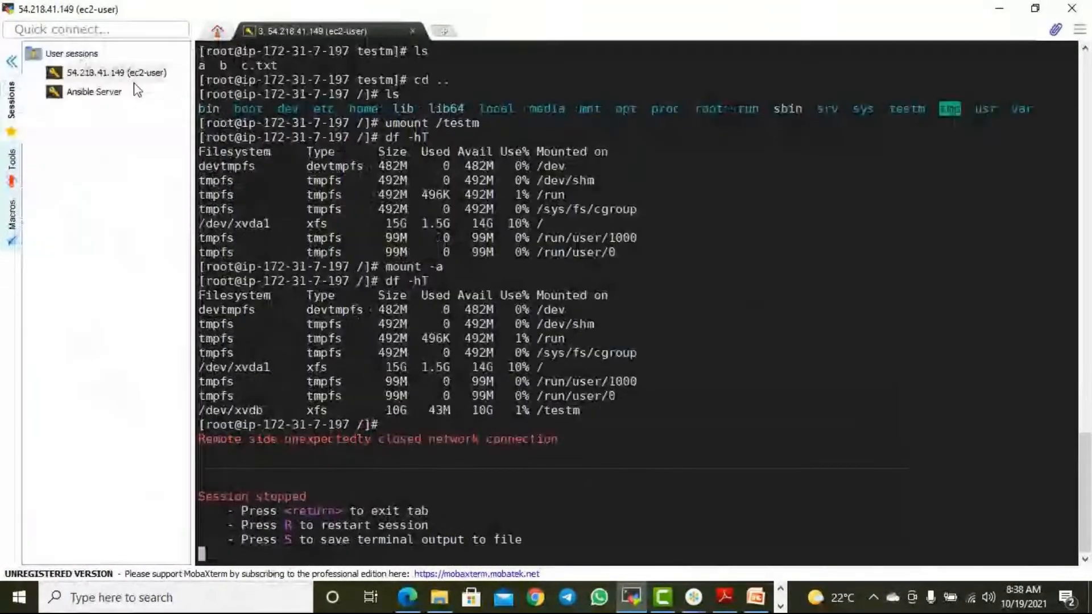
pyautogui.doubleClick(91, 74)
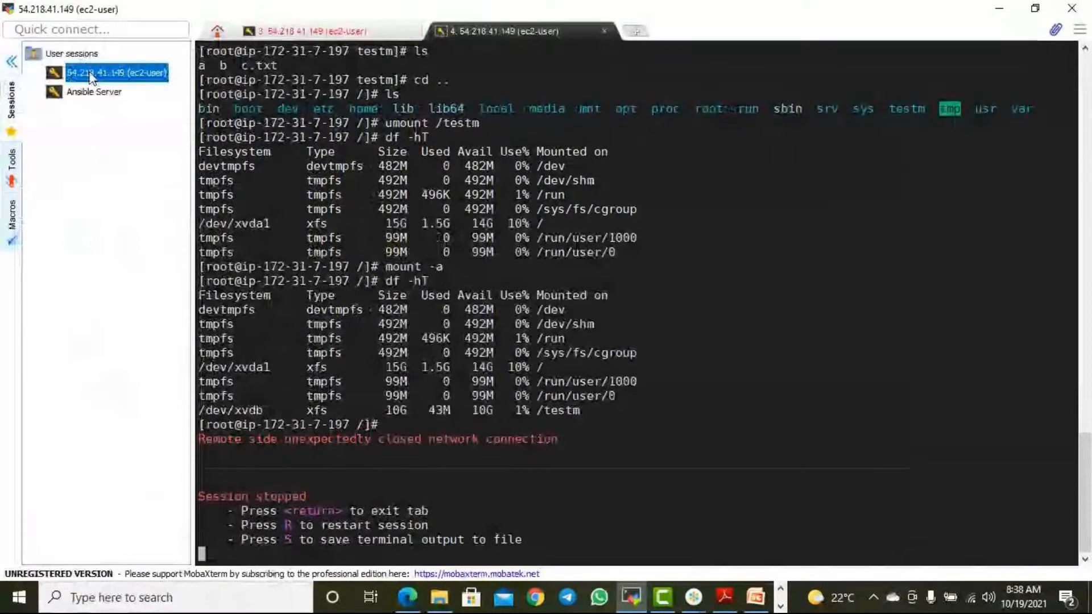
pyautogui.click(413, 31)
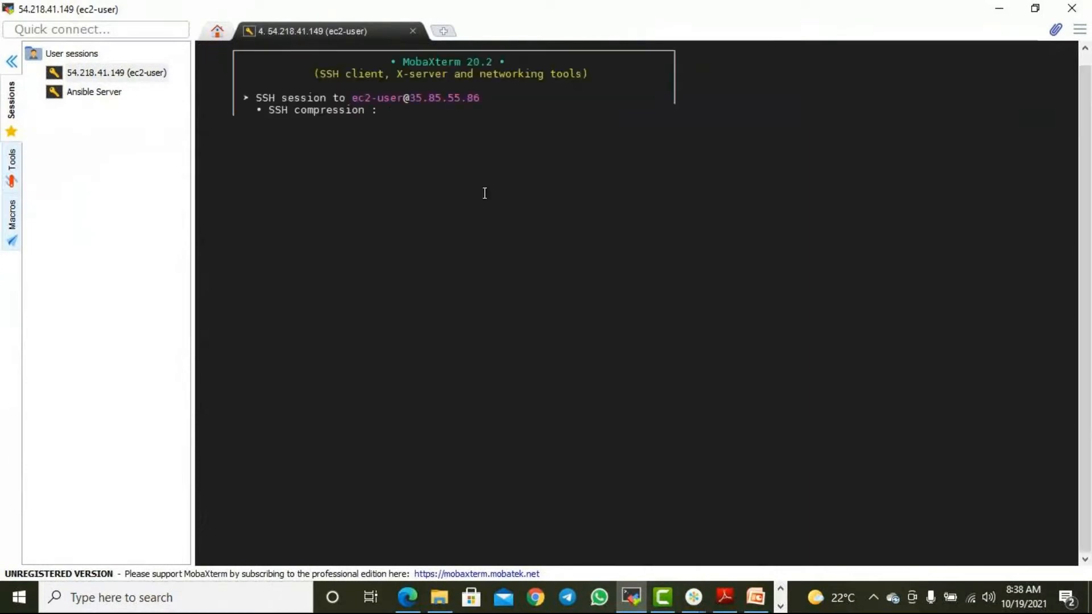
pyautogui.scroll(1, 601, 261)
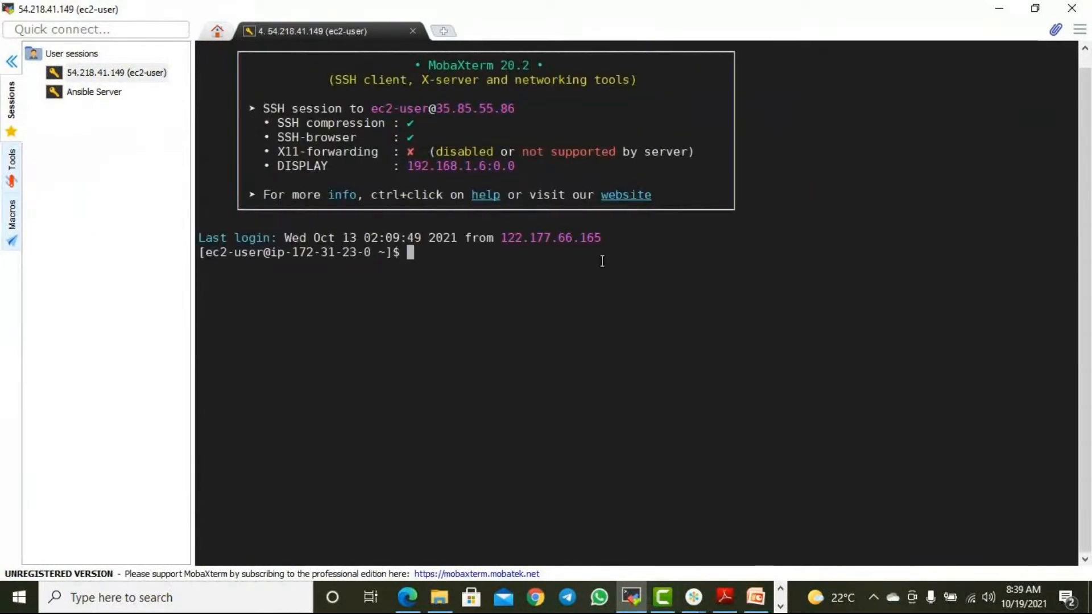
# List the home directory with ls and try to print /var/www/html with cat
pyautogui.write('ls')
pyautogui.press('Return')
pyautogui.write('ca')
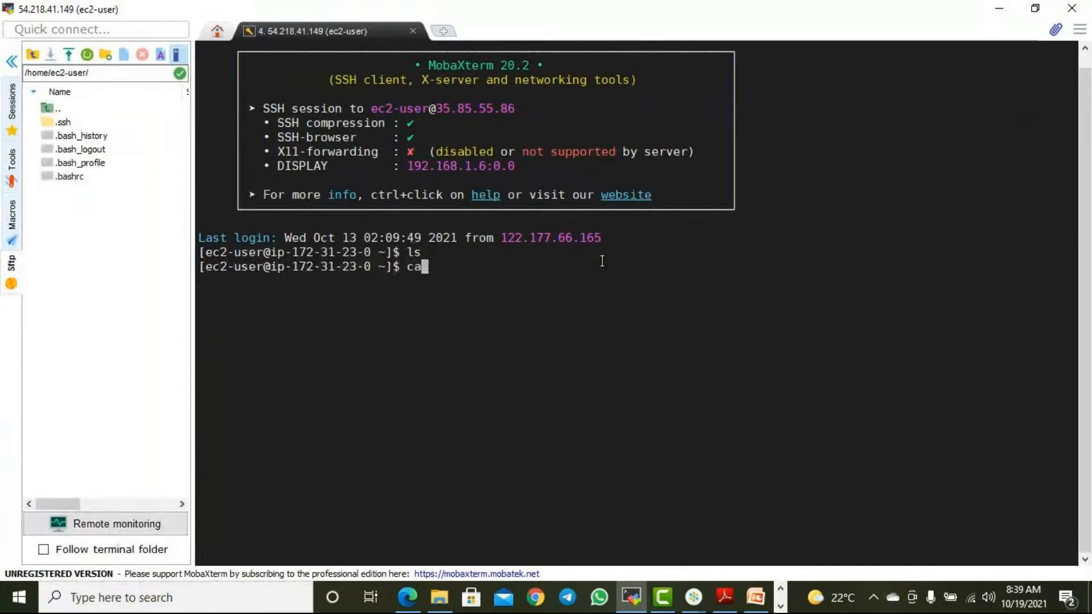
pyautogui.write('t /var/www/h')
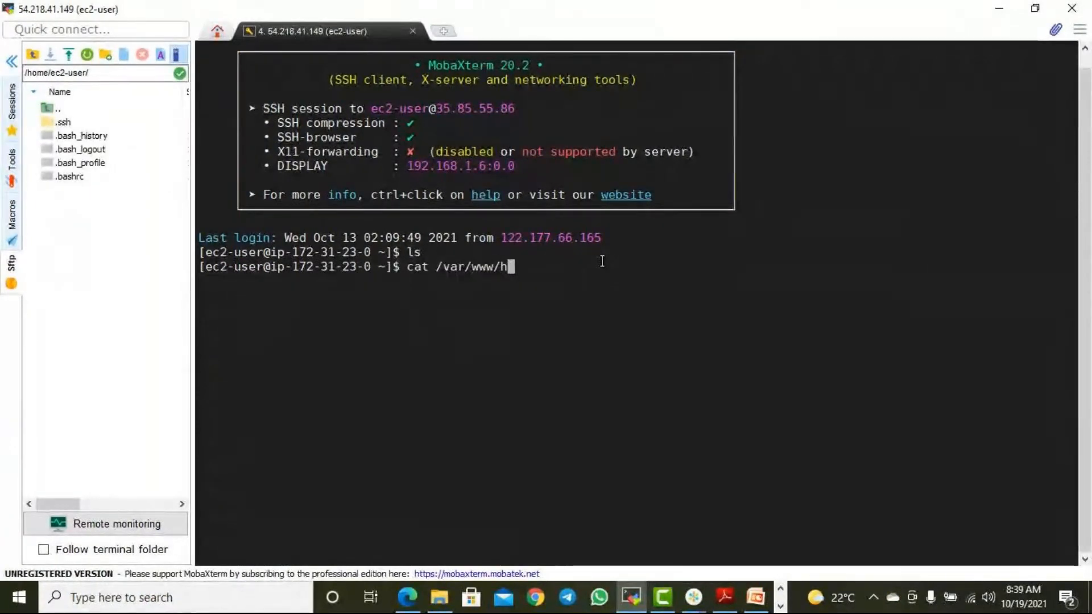
pyautogui.write('tml')
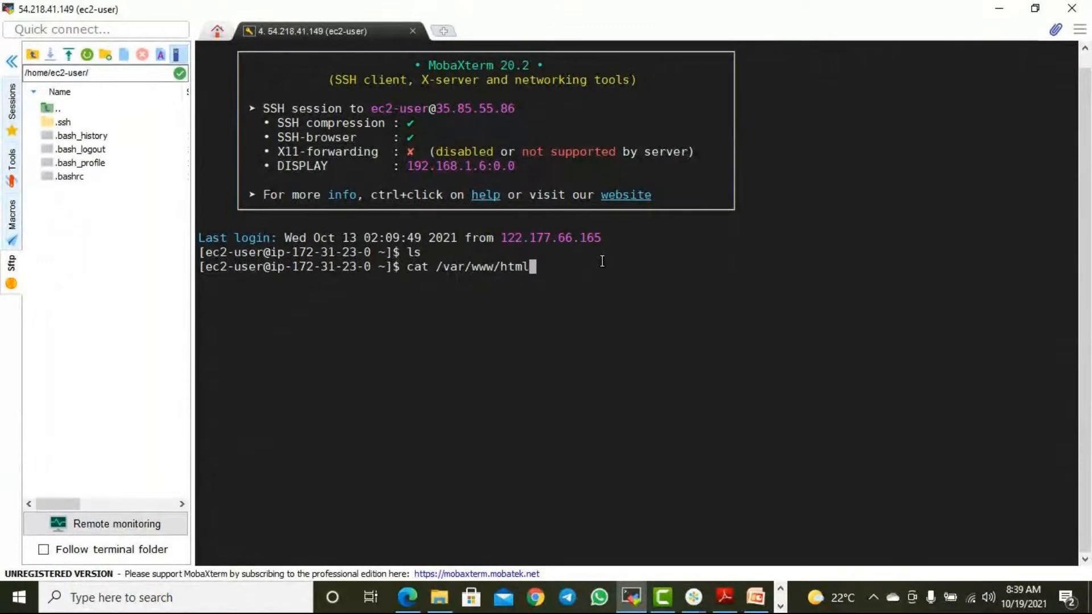
pyautogui.press('Return')
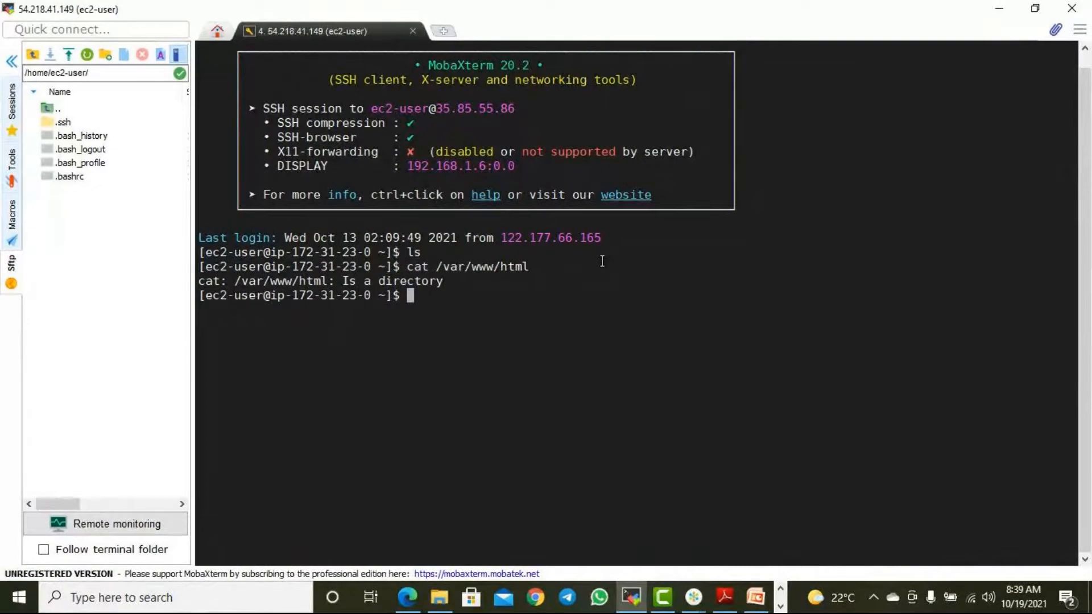
# Print the contents of /var/www/html/index.html with cat and review the file path
pyautogui.press('Up')
pyautogui.write('/inde.')
pyautogui.press('BackSpace')
pyautogui.write('x.html')
pyautogui.press('Return')
pyautogui.moveTo(465, 295); pyautogui.dragTo(558, 292)
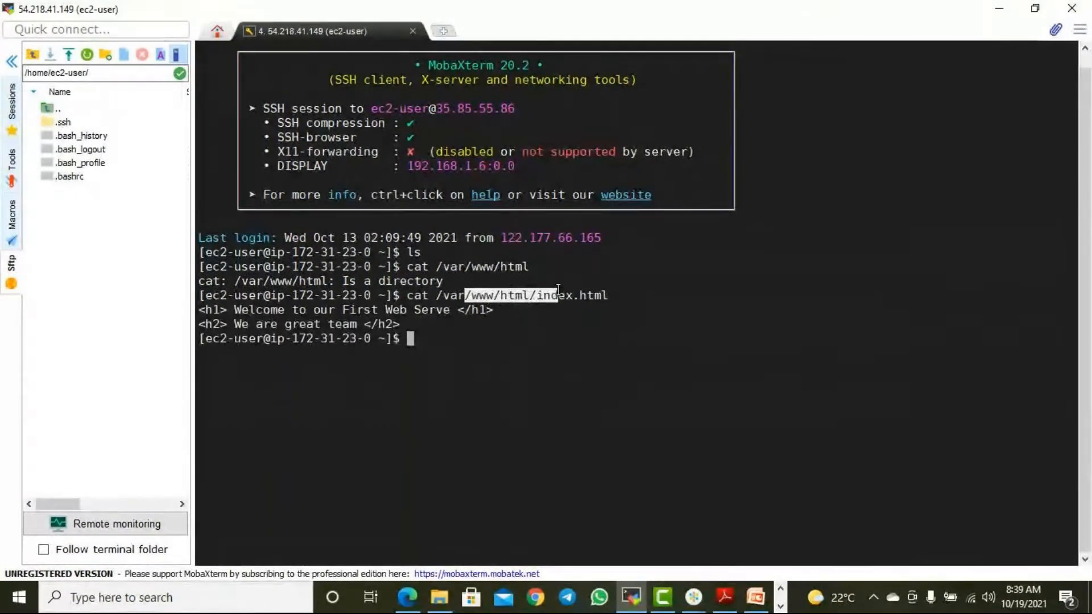
pyautogui.click(612, 410)
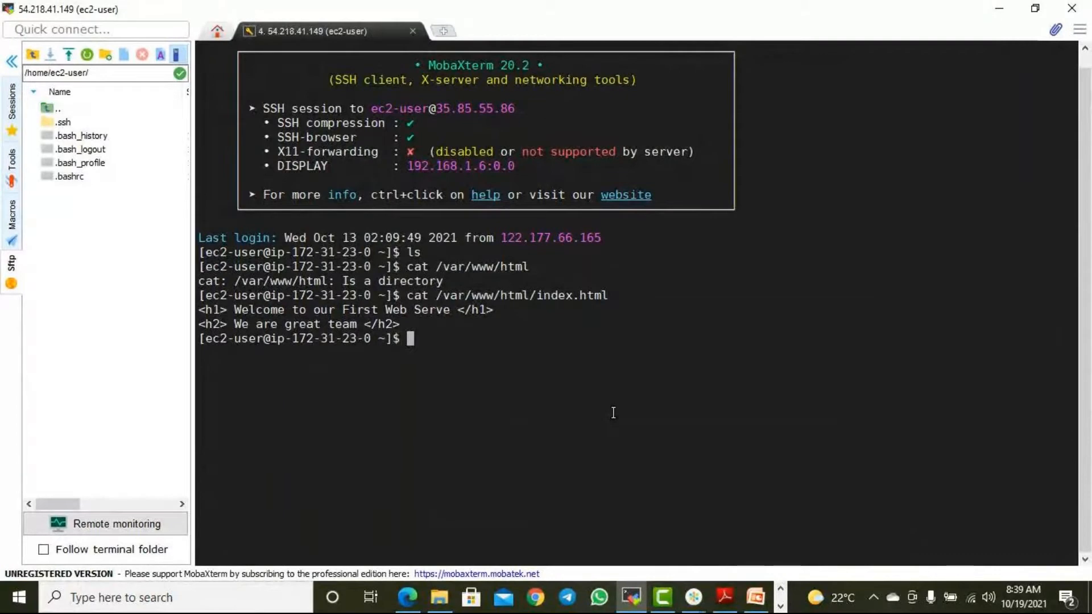
# Open /var/www/html/index.html in vi, reusing the path from the previous command, and enter insert mode
pyautogui.write('vi')
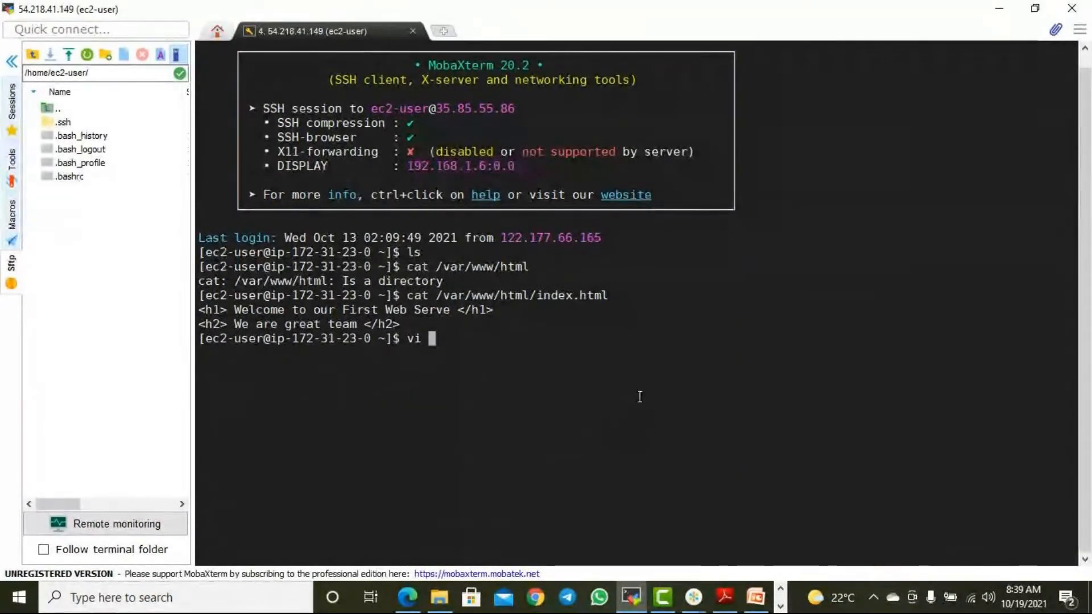
pyautogui.moveTo(438, 295); pyautogui.dragTo(605, 296)
pyautogui.rightClick(479, 347)
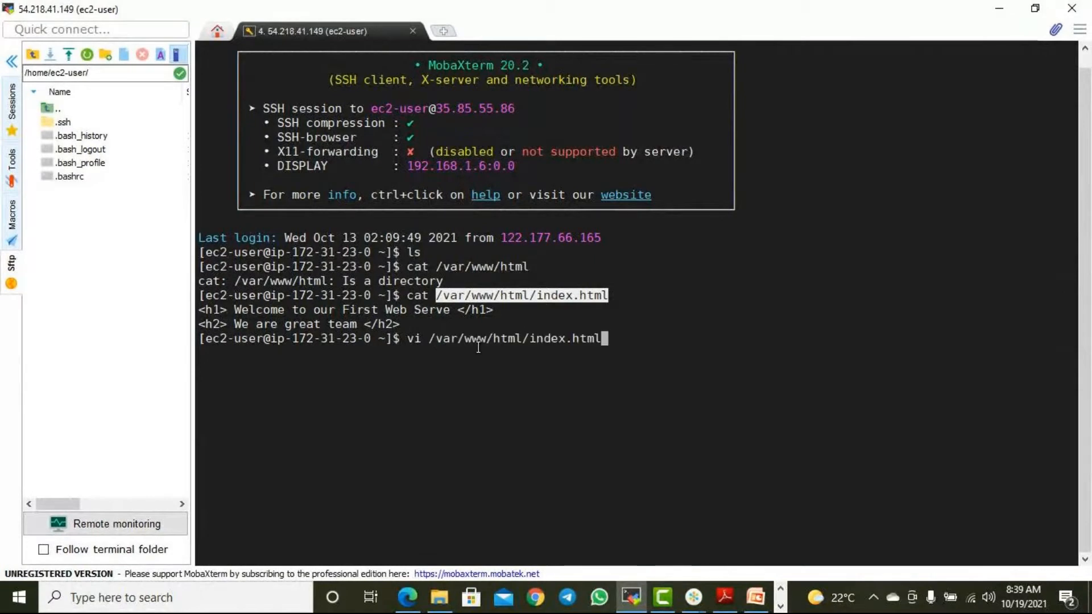
pyautogui.press('Return')
pyautogui.press('i')
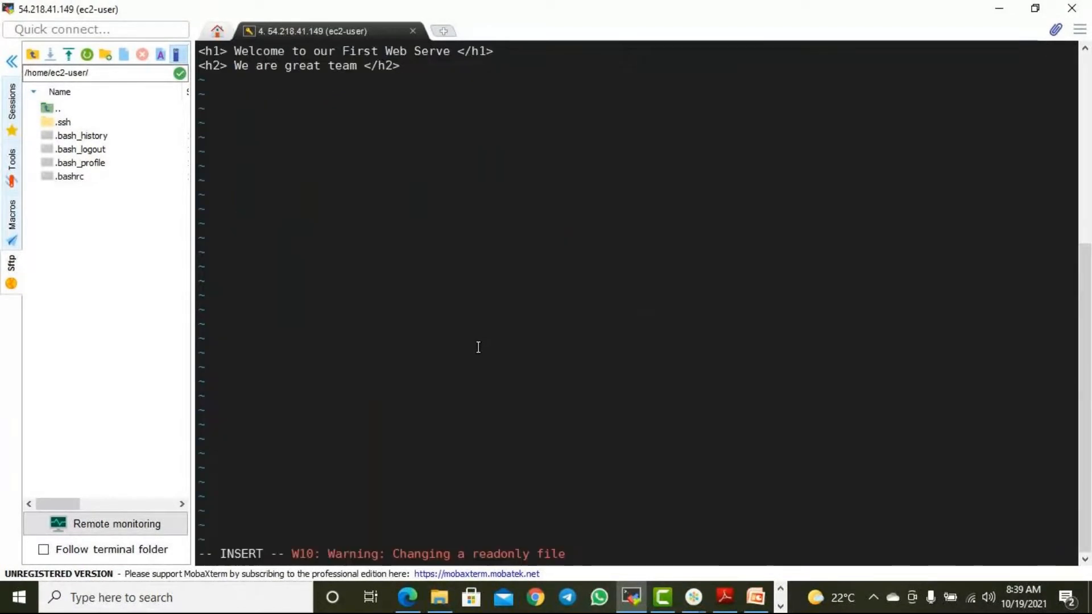
# Try to correct "Serve" to "Server" in the h1 line of index.html and save it with :wq
pyautogui.press('Right')
pyautogui.press('Right')
pyautogui.press('Right')
pyautogui.press('Right')
pyautogui.press('Right')
pyautogui.press('Right')
pyautogui.press('Right')
pyautogui.press('Right')
pyautogui.press('Right')
pyautogui.press('Right')
pyautogui.press('Right')
pyautogui.press('Right')
pyautogui.press('Right')
pyautogui.press('Right')
pyautogui.press('Right')
pyautogui.press('Right')
pyautogui.press('Right')
pyautogui.press('Right')
pyautogui.press('Right')
pyautogui.press('Right')
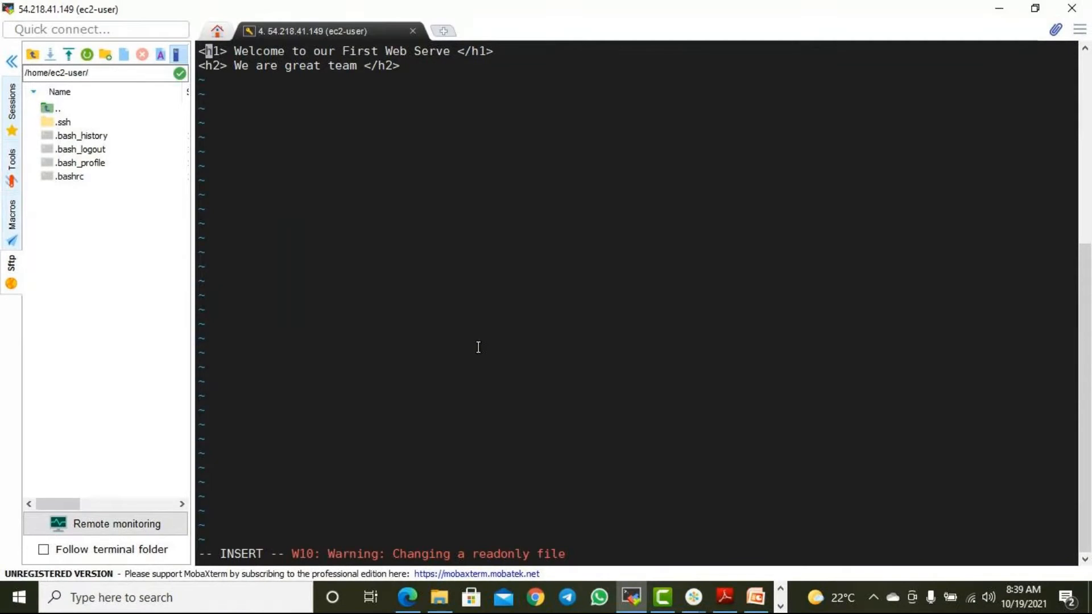
pyautogui.press('Right')
pyautogui.press('Right')
pyautogui.press('Right')
pyautogui.press('Right')
pyautogui.press('Right')
pyautogui.press('Right')
pyautogui.press('Right')
pyautogui.press('Right')
pyautogui.write('r')
pyautogui.press('Escape')
pyautogui.write(':wq')
pyautogui.press('Return')
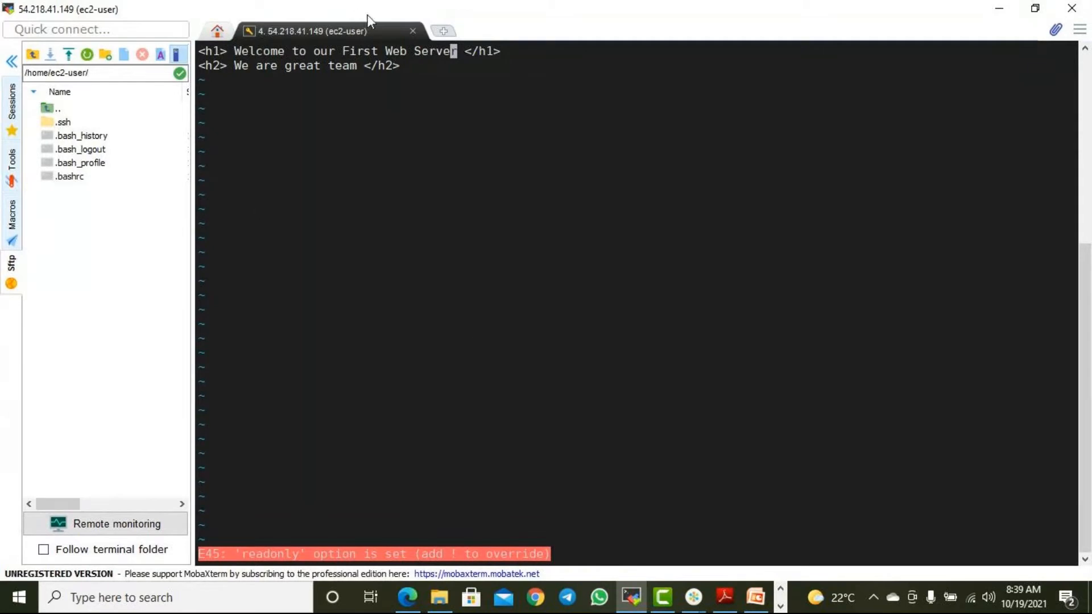
# Close the running terminal session despite the open vi editor and switch back to the AWS console in the browser
pyautogui.click(412, 30)
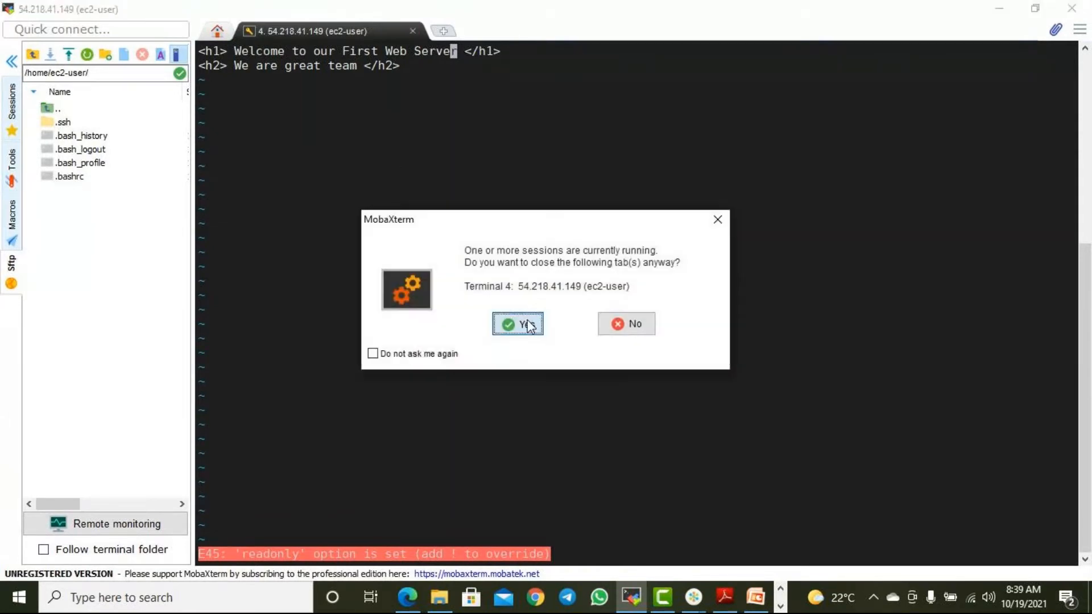
pyautogui.click(520, 321)
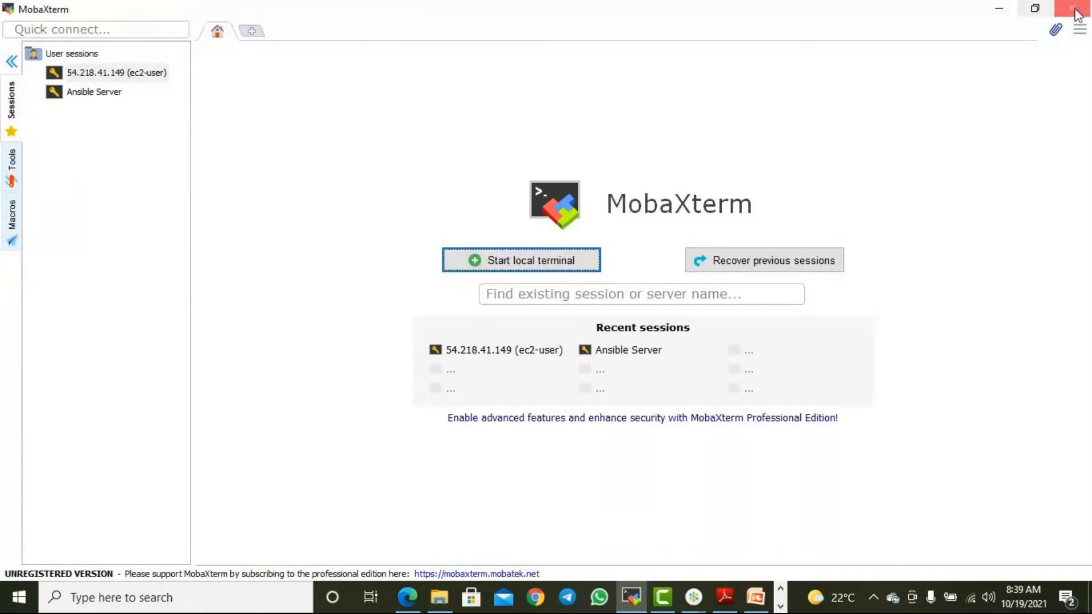
pyautogui.click(999, 8)
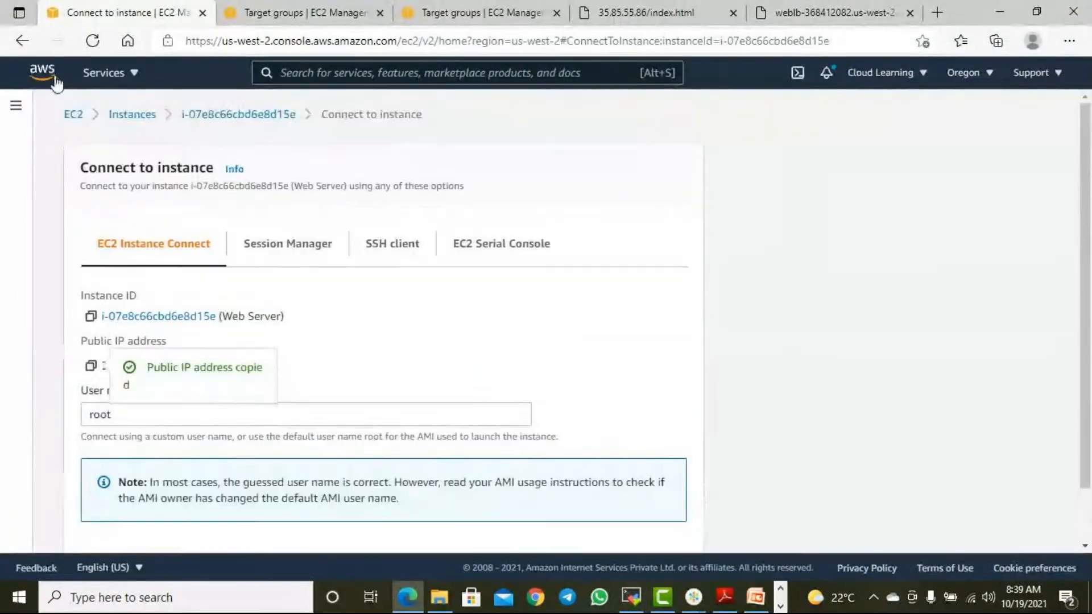
# Return to the EC2 instances list, select Web Server 2 and copy its public IPv4 address
pyautogui.click(21, 41)
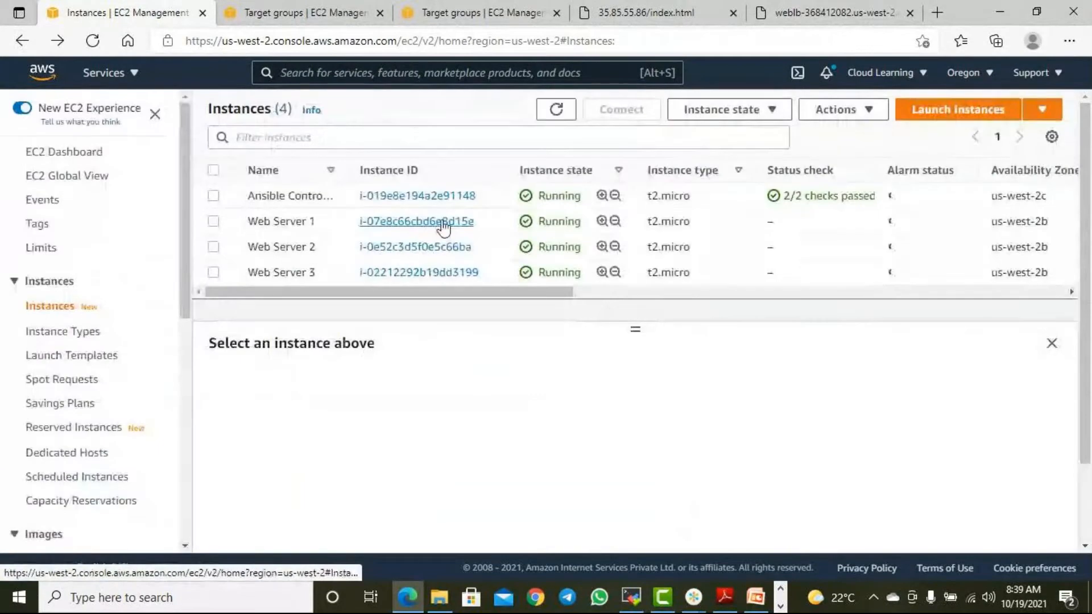
pyautogui.click(263, 254)
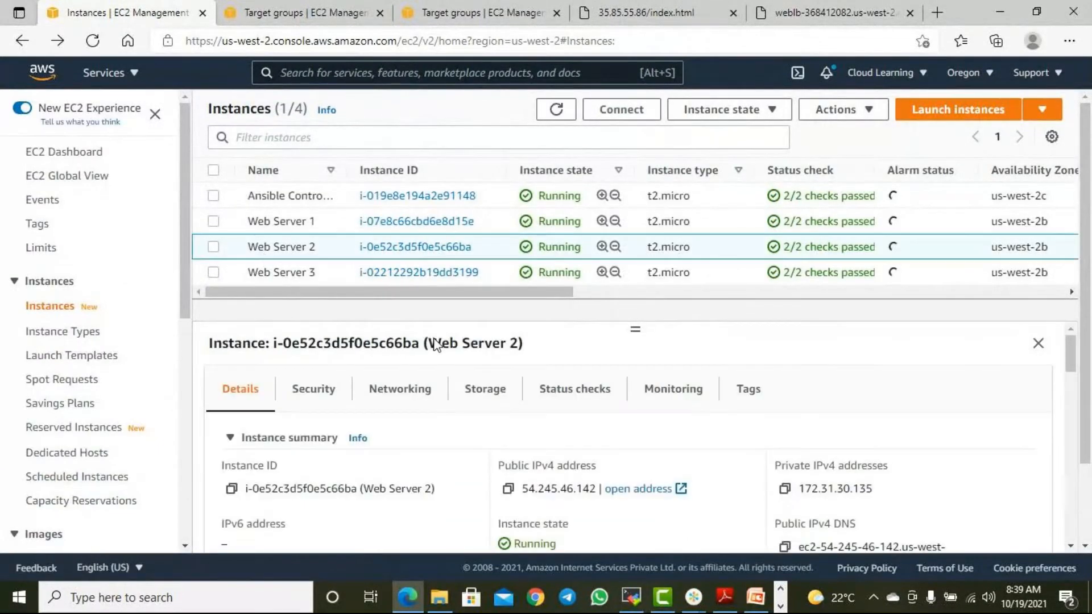
pyautogui.click(508, 489)
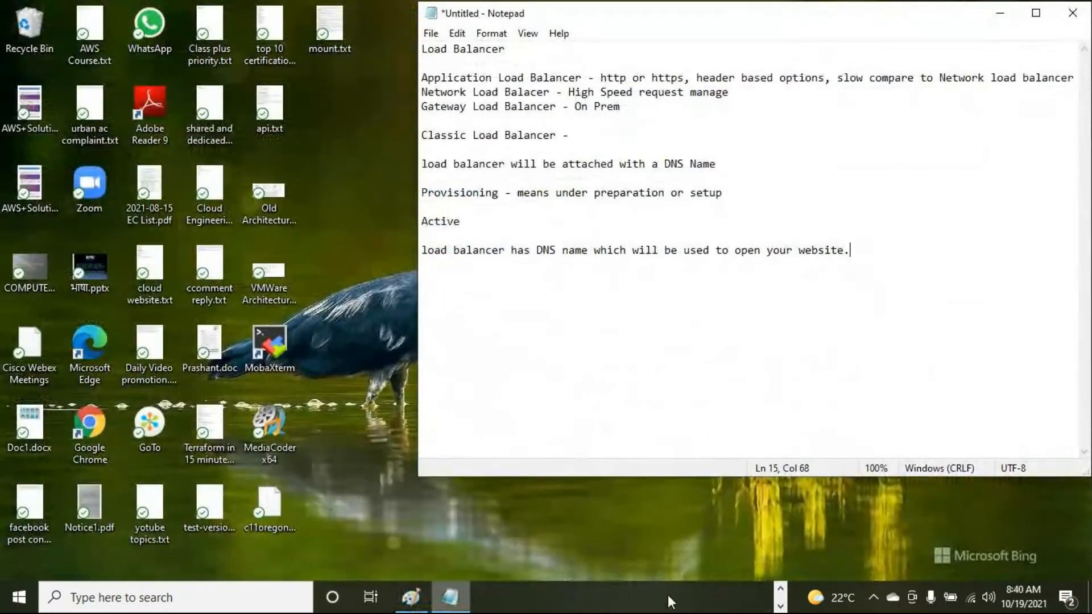
# Switch to MobaXterm, set the saved ec2-user SSH session's remote host to 54.245.46.142 and launch the session
pyautogui.click(780, 590)
pyautogui.click(632, 597)
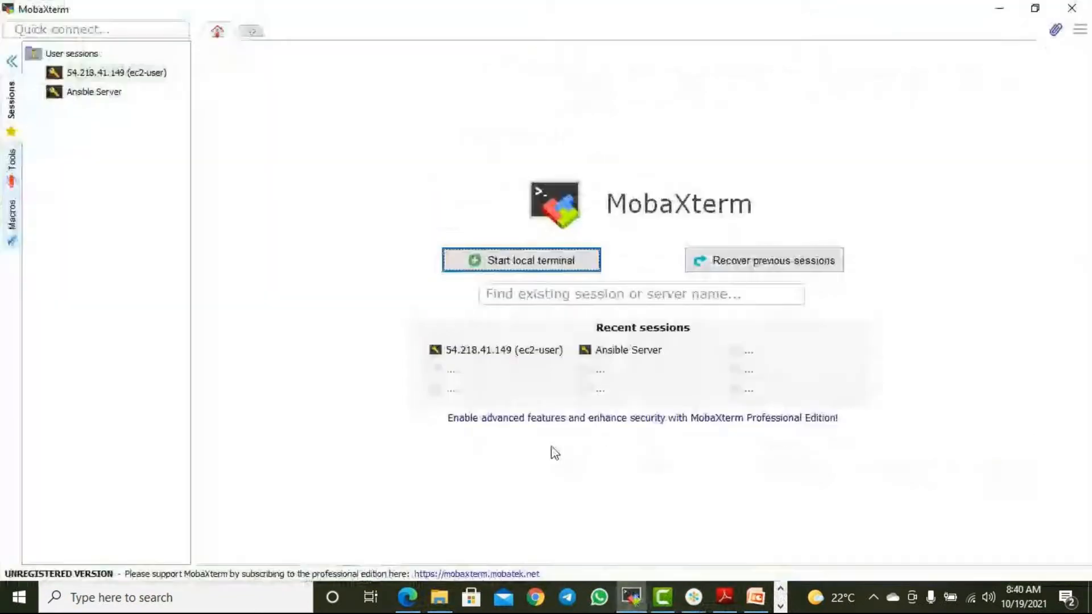
pyautogui.rightClick(109, 72)
pyautogui.click(151, 92)
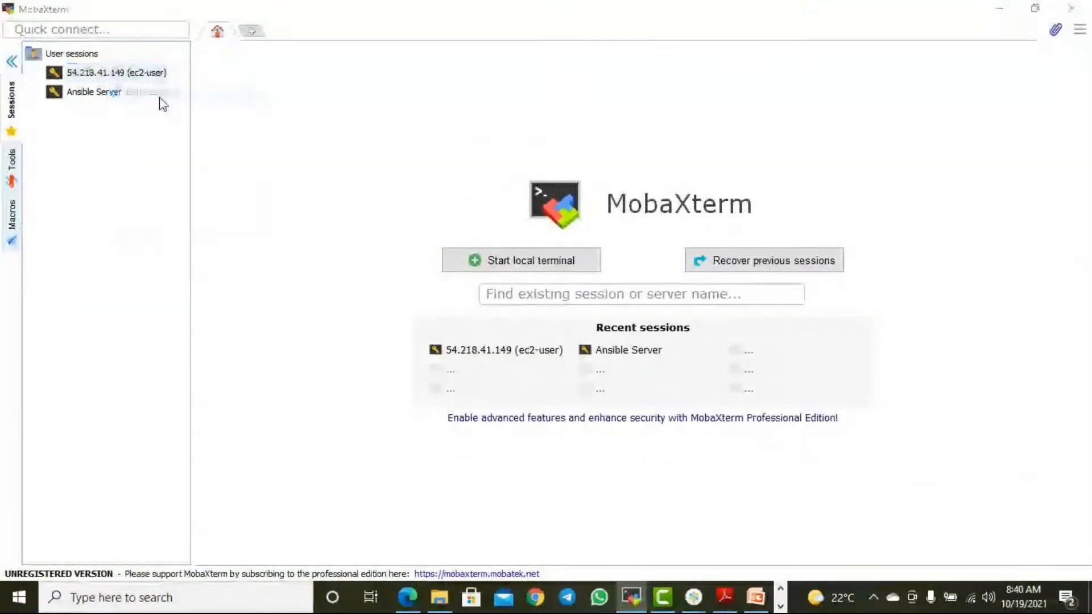
pyautogui.moveTo(383, 218); pyautogui.dragTo(261, 214)
pyautogui.hotkey('ctrl', 'v')
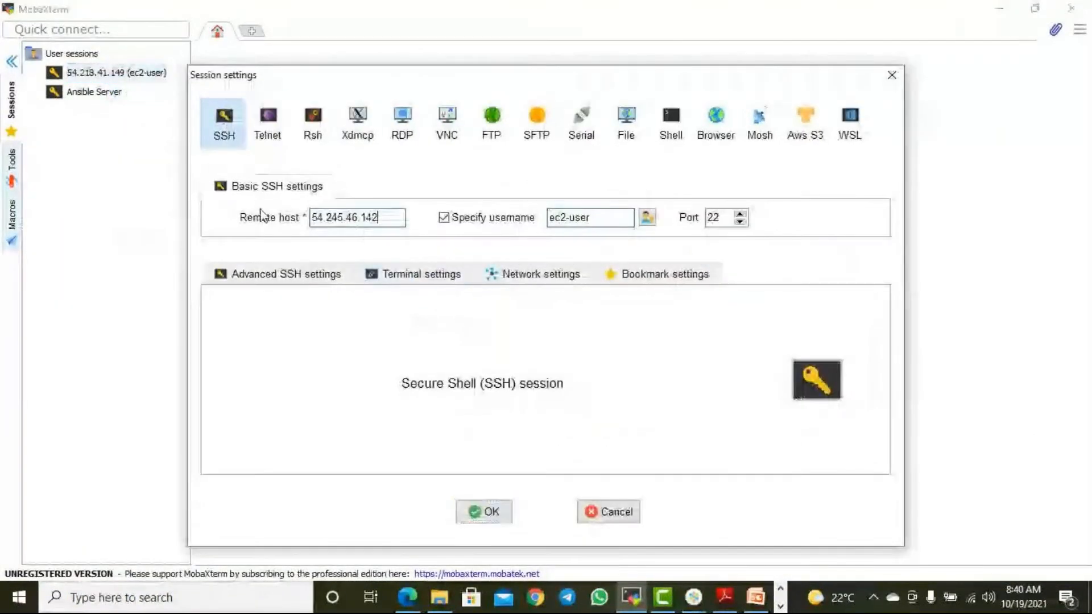
pyautogui.click(483, 512)
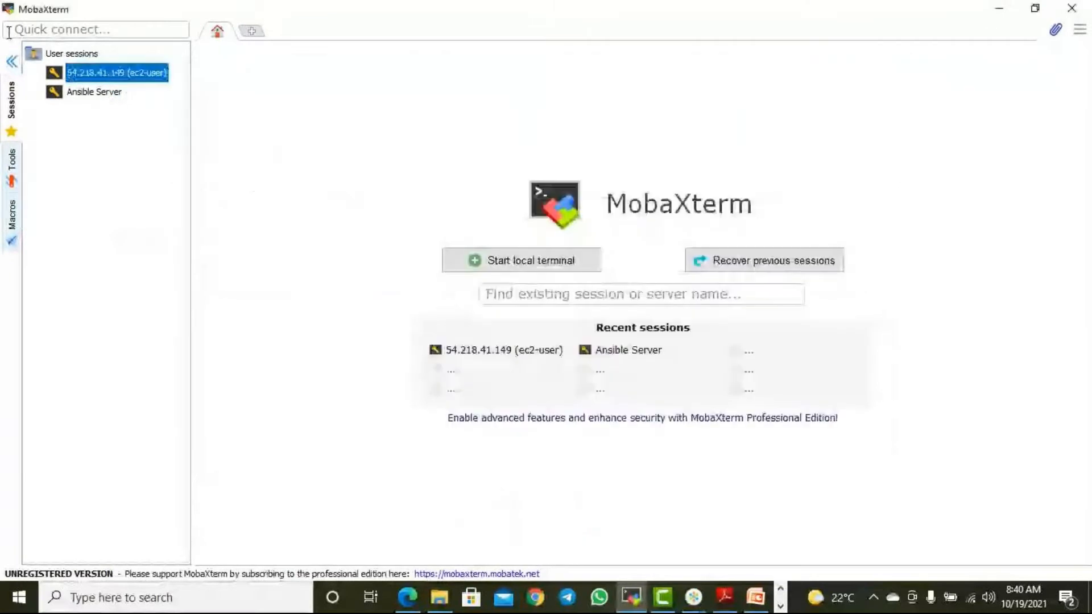
pyautogui.doubleClick(147, 74)
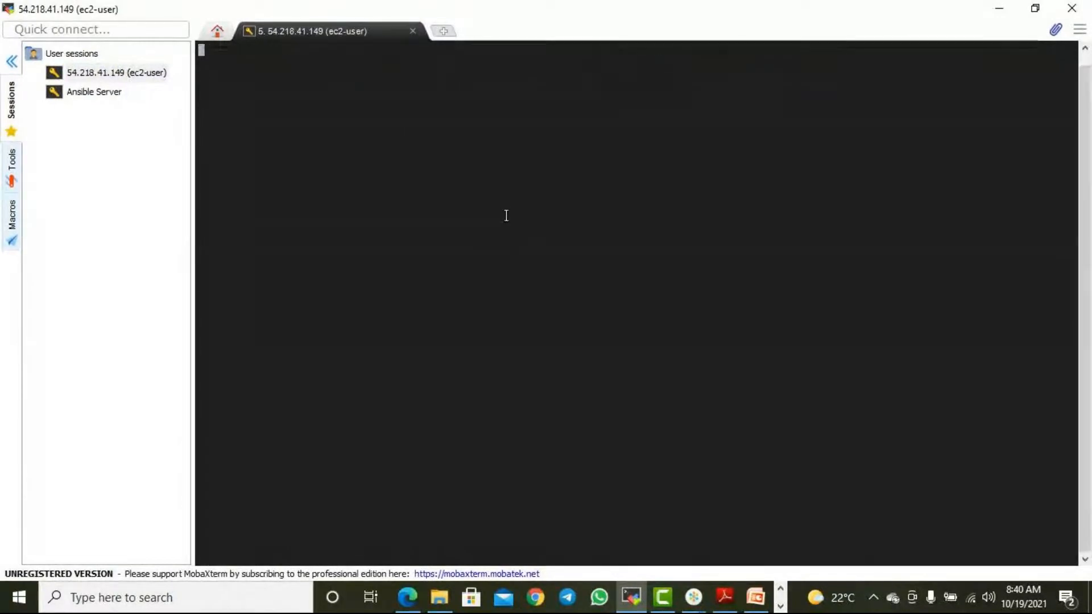
# Open /var/www/html/index.html in vi with sudo on Web Server 2
pyautogui.write('vi /')
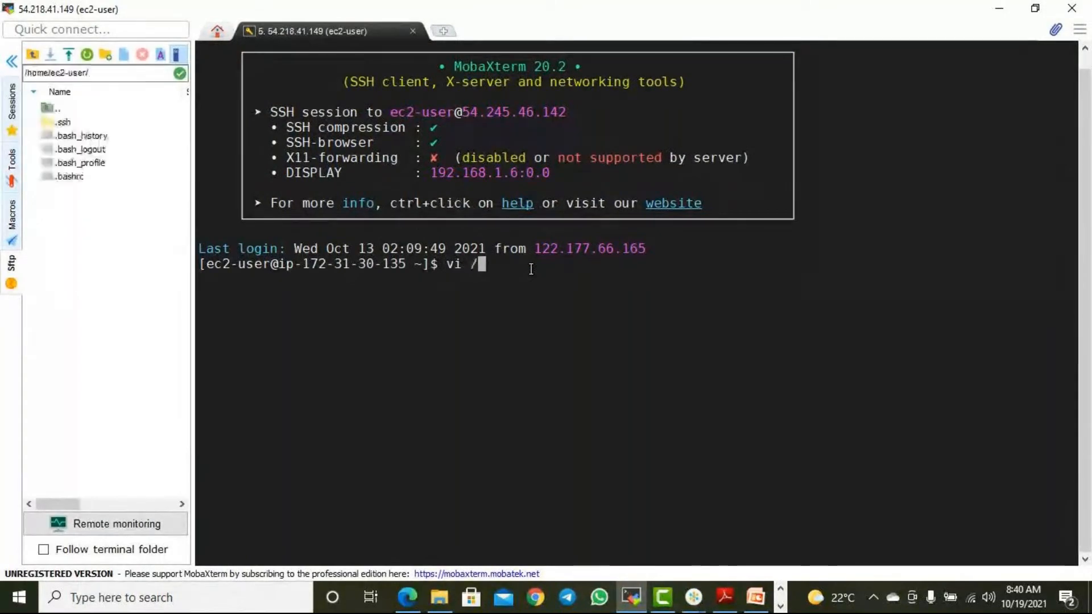
pyautogui.write('var/www')
pyautogui.press('Home')
pyautogui.write('sudo')
pyautogui.press('End')
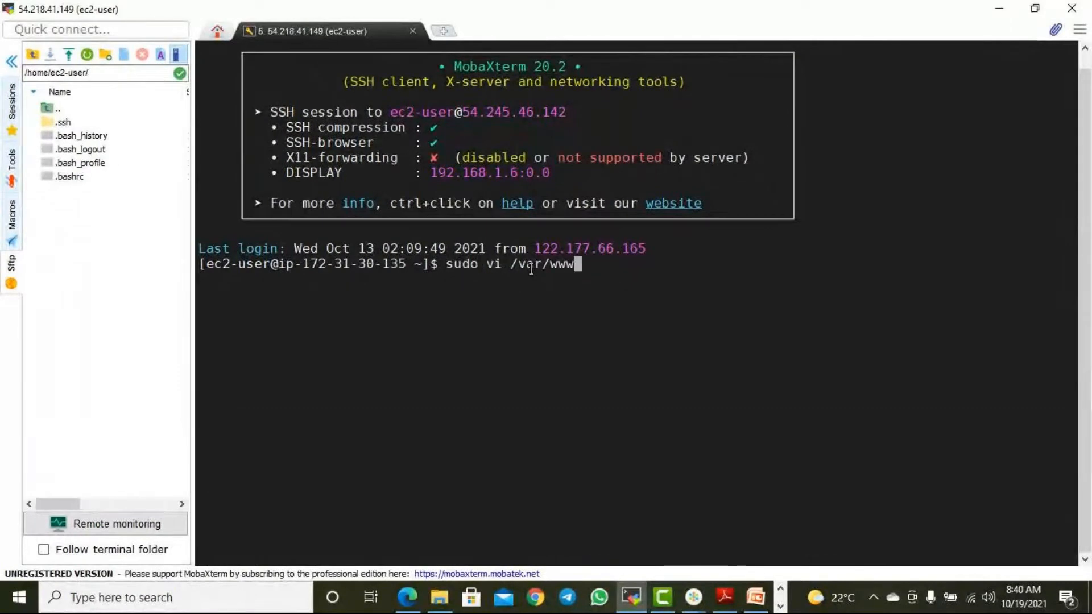
pyautogui.write('/html/in')
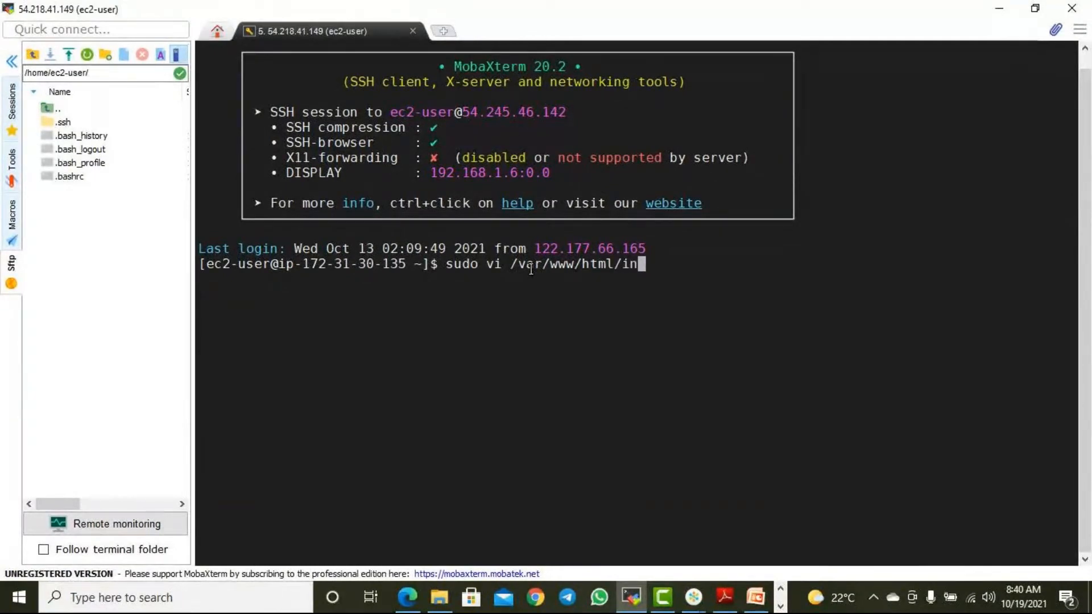
pyautogui.write('dex.html')
pyautogui.press('Return')
# Replace the word "First" with "Second" in the h1 heading of index.html
pyautogui.press('Right')
pyautogui.press('Right')
pyautogui.press('Right')
pyautogui.press('Right')
pyautogui.press('Right')
pyautogui.press('Right')
pyautogui.press('Right')
pyautogui.press('Right')
pyautogui.press('Right')
pyautogui.press('Right')
pyautogui.press('Right')
pyautogui.press('Right')
pyautogui.press('Right')
pyautogui.press('Right')
pyautogui.press('Right')
pyautogui.press('Right')
pyautogui.press('Right')
pyautogui.press('Right')
pyautogui.press('Right')
pyautogui.press('Right')
pyautogui.press('Right')
pyautogui.press('Right')
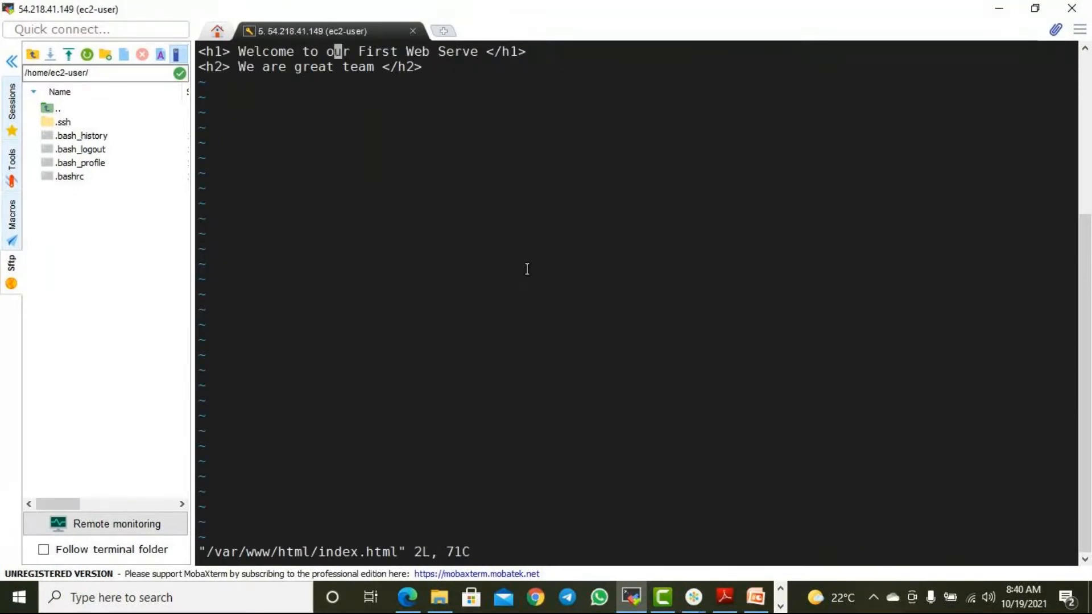
pyautogui.press('Right')
pyautogui.press('Right')
pyautogui.press('Right')
pyautogui.press('Left')
pyautogui.press('Left')
pyautogui.press('Left')
pyautogui.press('Left')
pyautogui.press('Left')
pyautogui.press('i')
pyautogui.press('Delete')
pyautogui.press('Delete')
pyautogui.press('Delete')
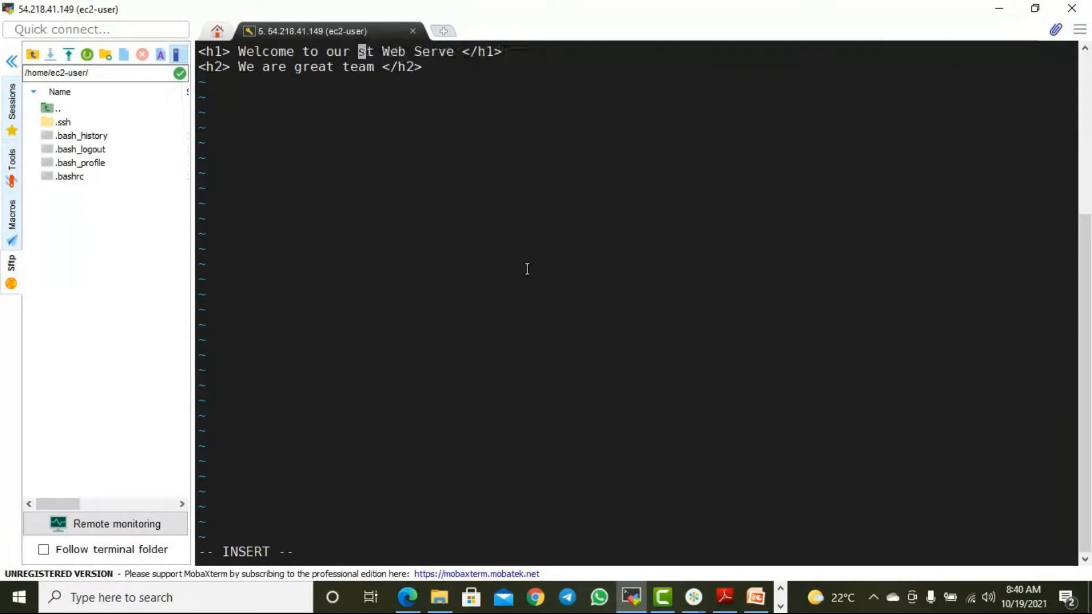
pyautogui.press('Delete')
pyautogui.press('Delete')
pyautogui.write('Second')
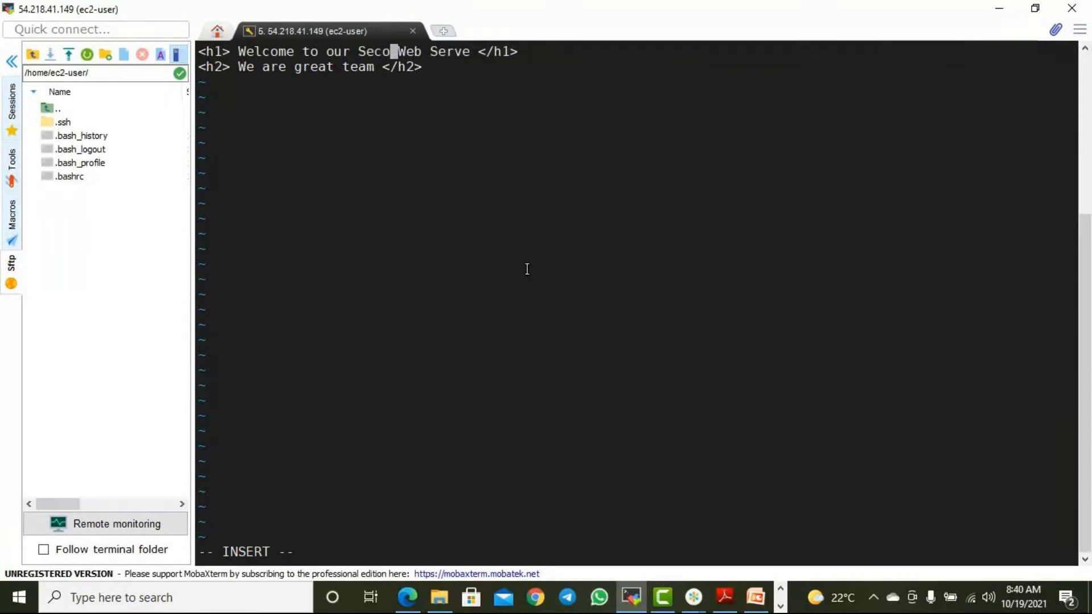
# Complete "Serve" to "Server" in the h1 heading, then save and quit vi with :wq
pyautogui.press('Right')
pyautogui.press('Right')
pyautogui.press('Right')
pyautogui.press('Right')
pyautogui.press('Right')
pyautogui.press('Right')
pyautogui.press('Right')
pyautogui.press('Right')
pyautogui.press('Right')
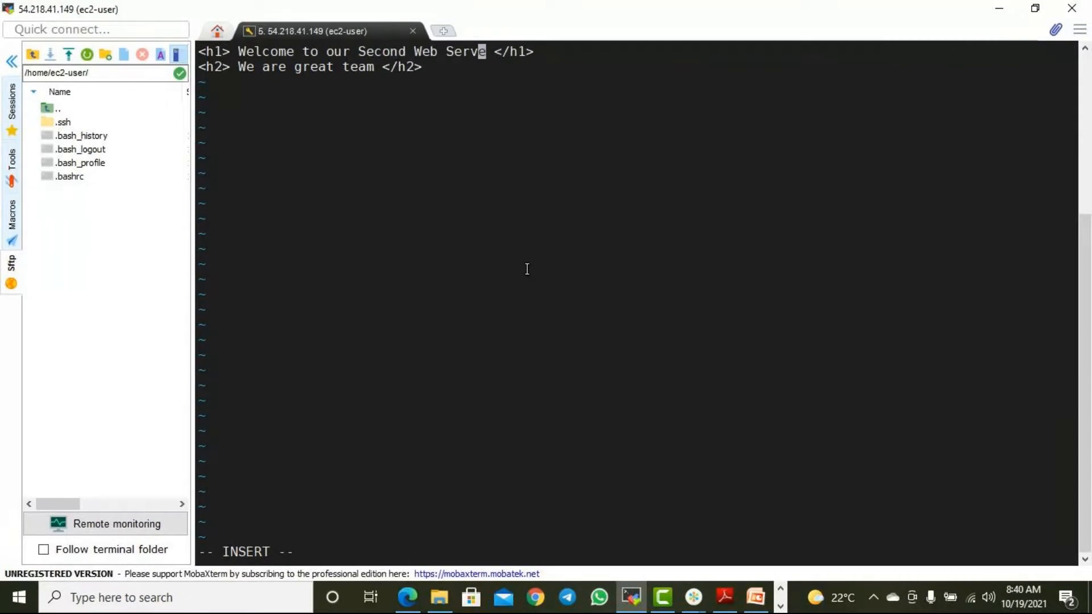
pyautogui.press('Right')
pyautogui.write('r')
pyautogui.press('Escape')
pyautogui.write(':wq')
pyautogui.press('Return')
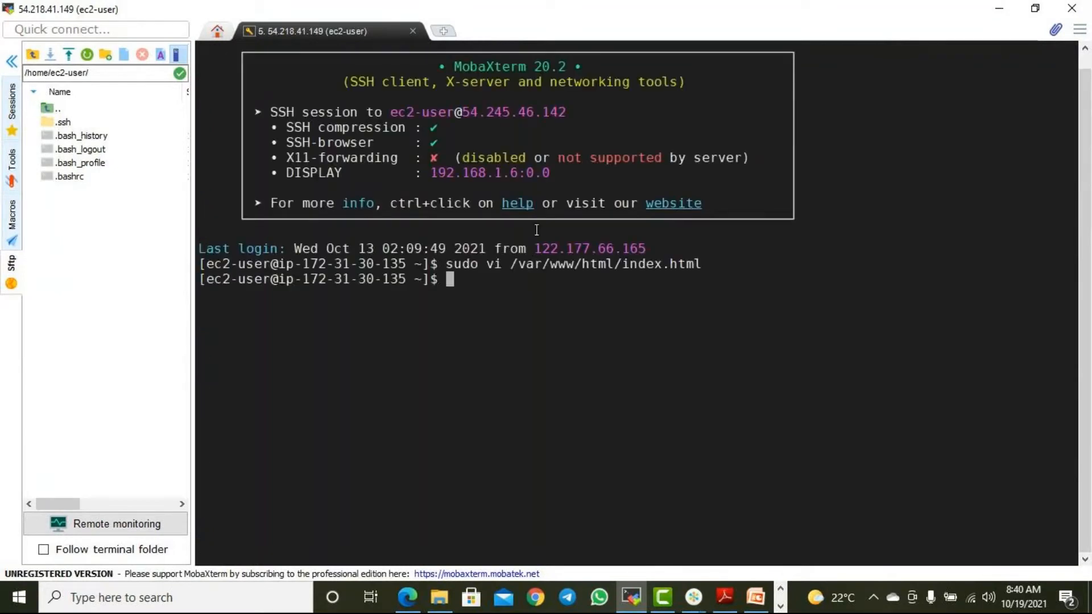
# Reopen index.html with the previous sudo vi command to check the heading and exit with :wq
pyautogui.press('Up')
pyautogui.press('Down')
pyautogui.write('ls')
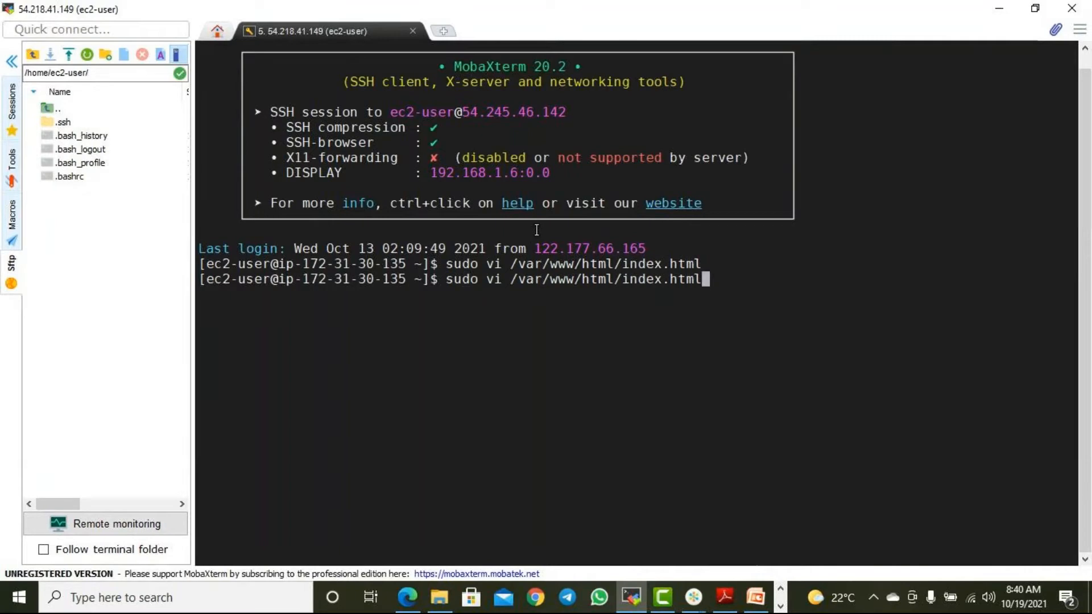
pyautogui.press('Up')
pyautogui.press('Return')
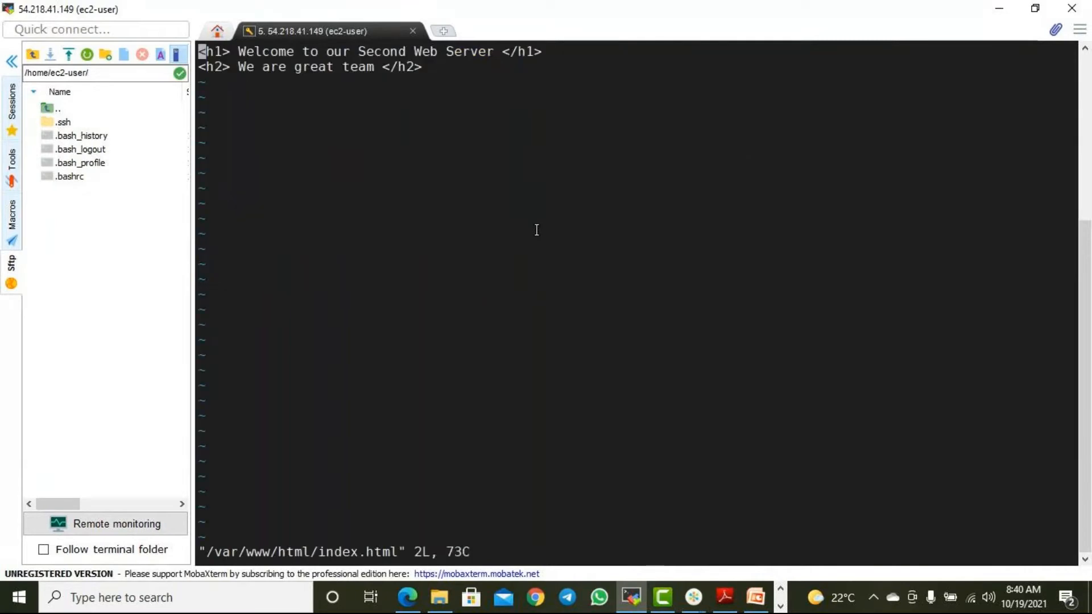
pyautogui.write(':wq')
pyautogui.press('Return')
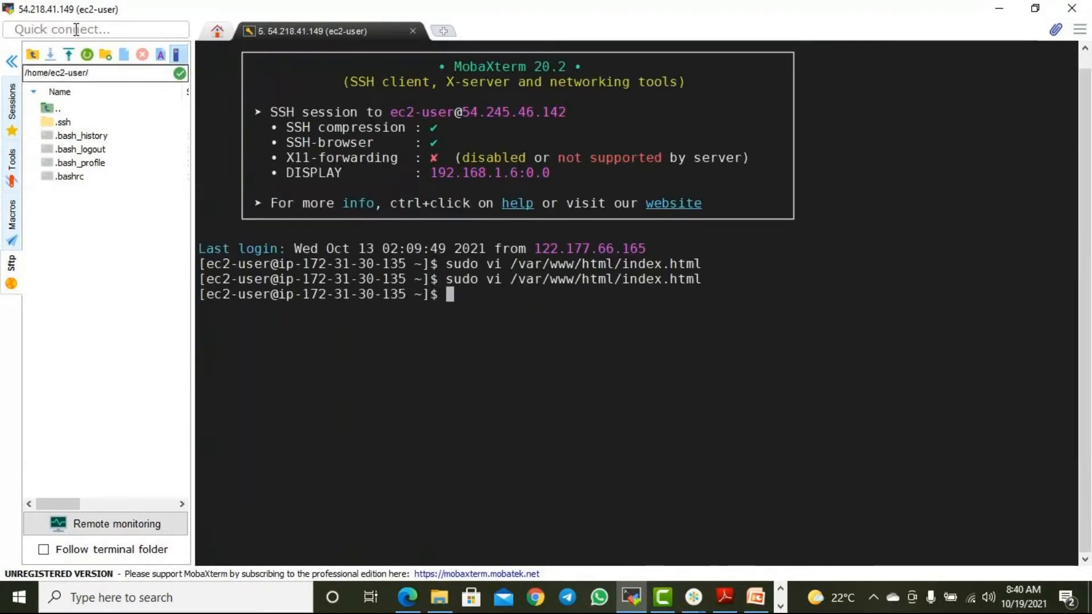
# Switch to the browser, select Web Server 3 instead of Web Server 2 and copy its public IPv4 address
pyautogui.click(999, 8)
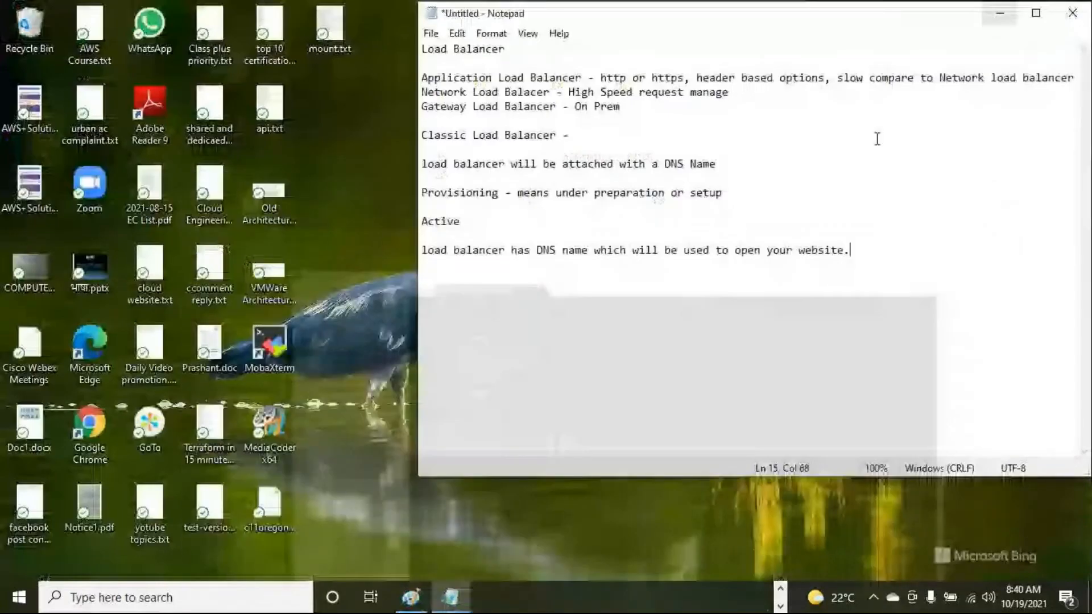
pyautogui.click(781, 589)
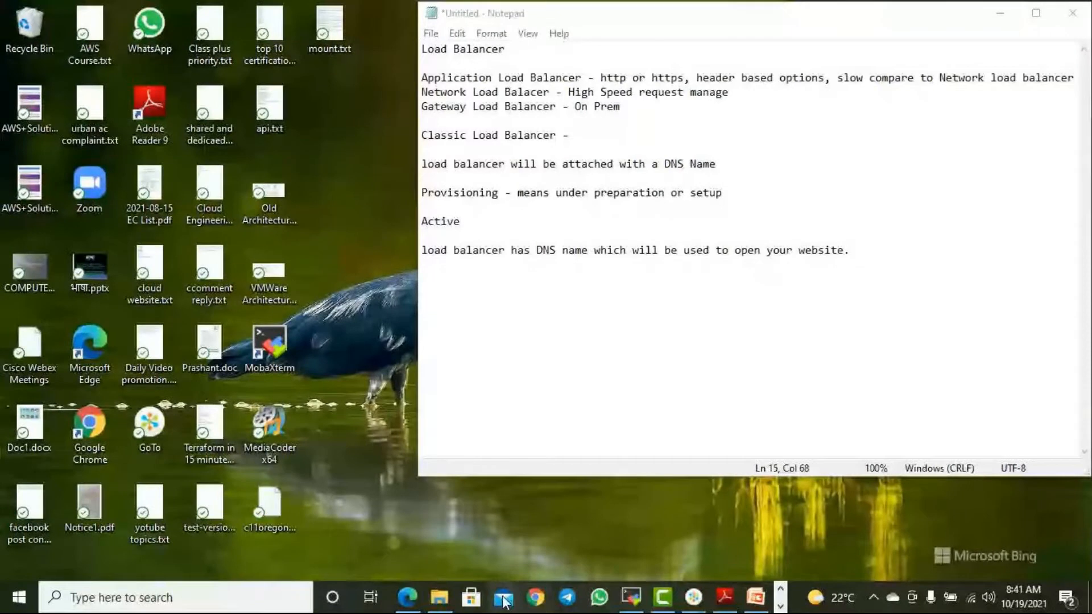
pyautogui.click(407, 598)
pyautogui.click(213, 248)
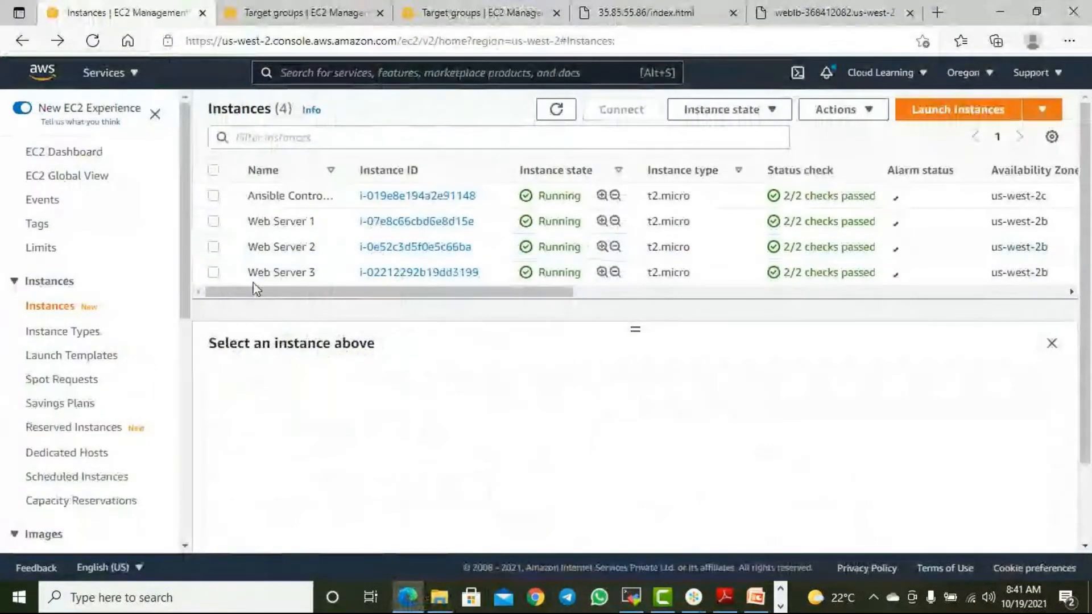
pyautogui.click(282, 273)
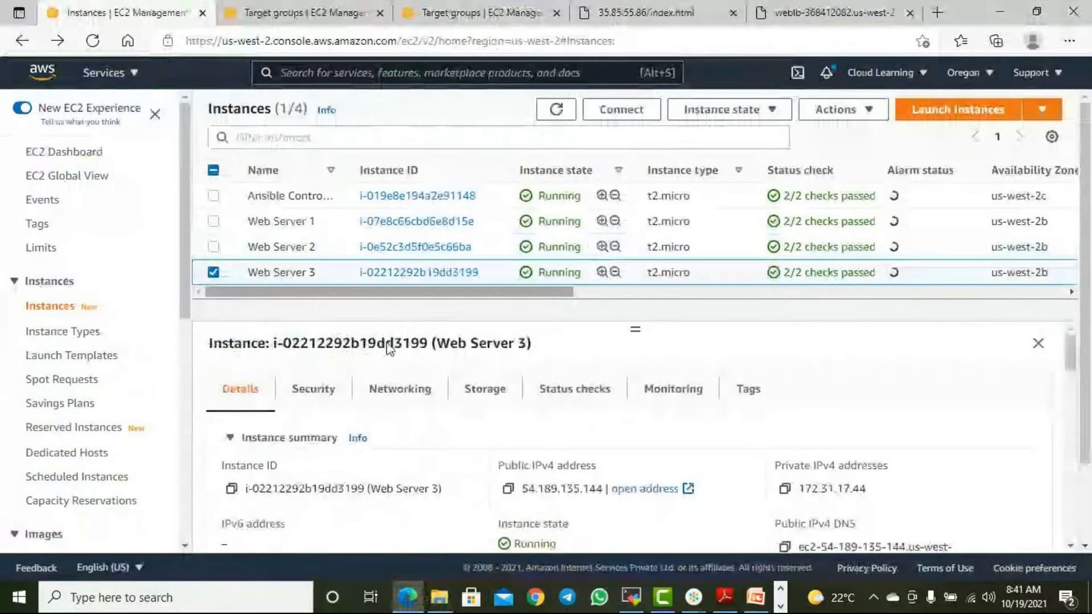
pyautogui.click(508, 489)
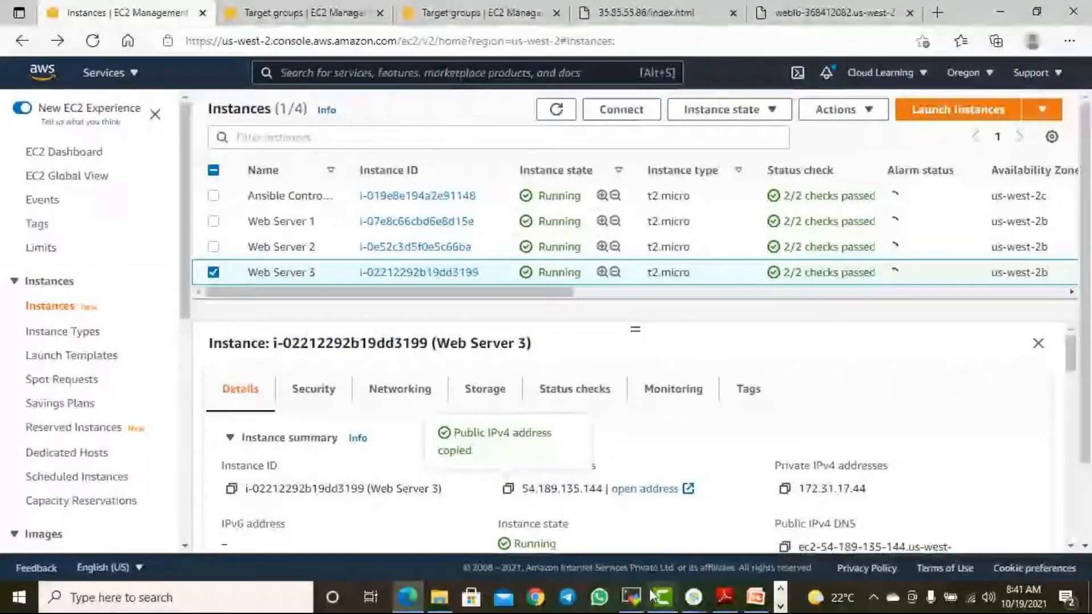
# Switch to MobaXterm, set the saved ec2-user SSH session's remote host to 54.189.135.144 and launch the session
pyautogui.click(631, 597)
pyautogui.click(12, 102)
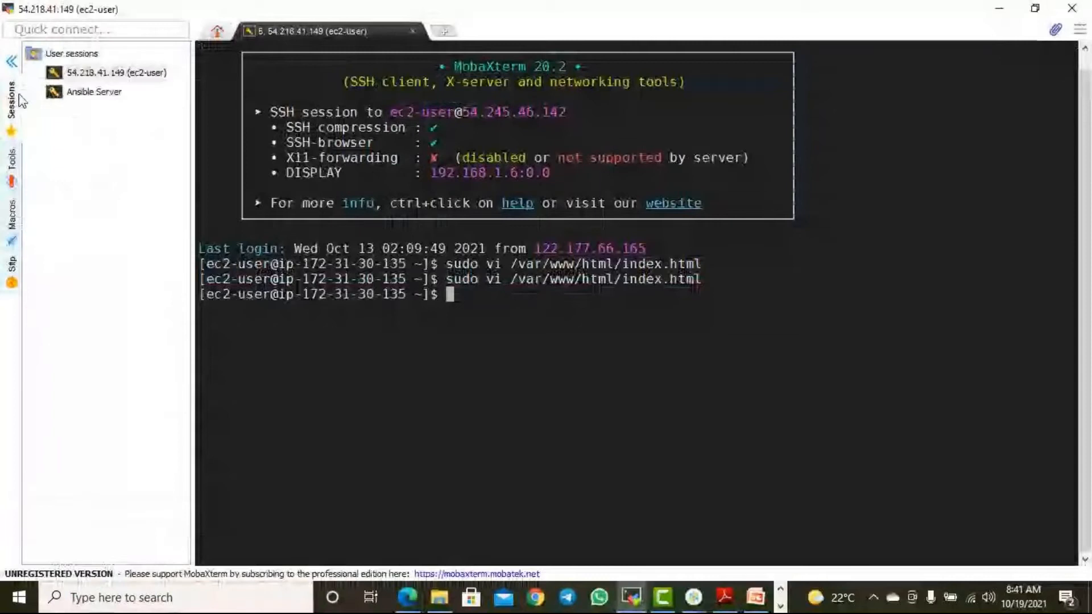
pyautogui.rightClick(91, 72)
pyautogui.click(128, 98)
pyautogui.moveTo(392, 217); pyautogui.dragTo(307, 217)
pyautogui.hotkey('ctrl', 'v')
pyautogui.click(511, 510)
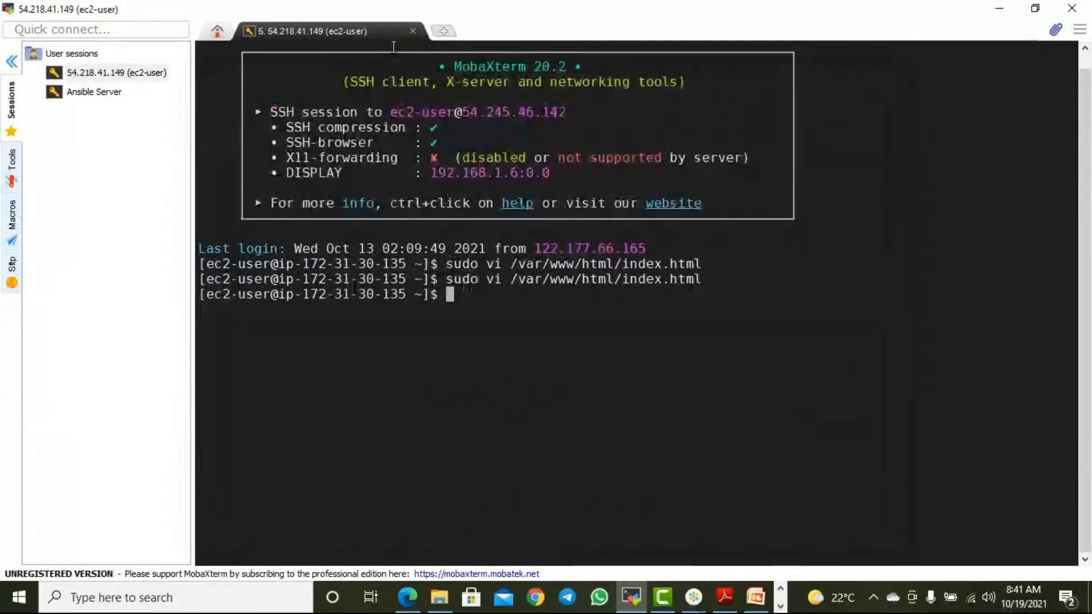
pyautogui.doubleClick(143, 75)
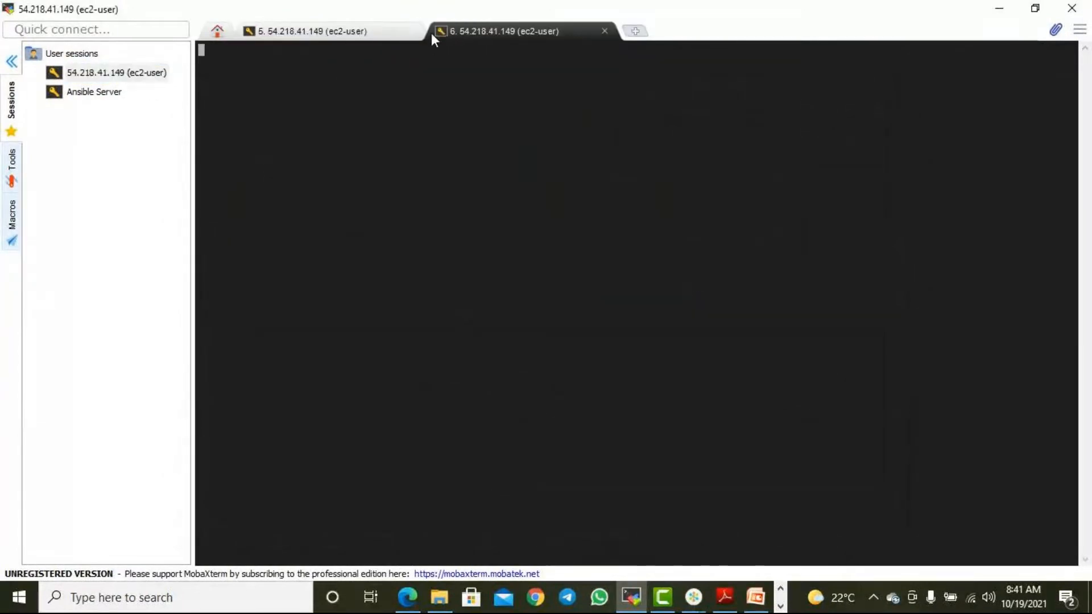
# Close the running Web Server 2 terminal session and enlarge the text in the new terminal
pyautogui.click(412, 32)
pyautogui.click(521, 322)
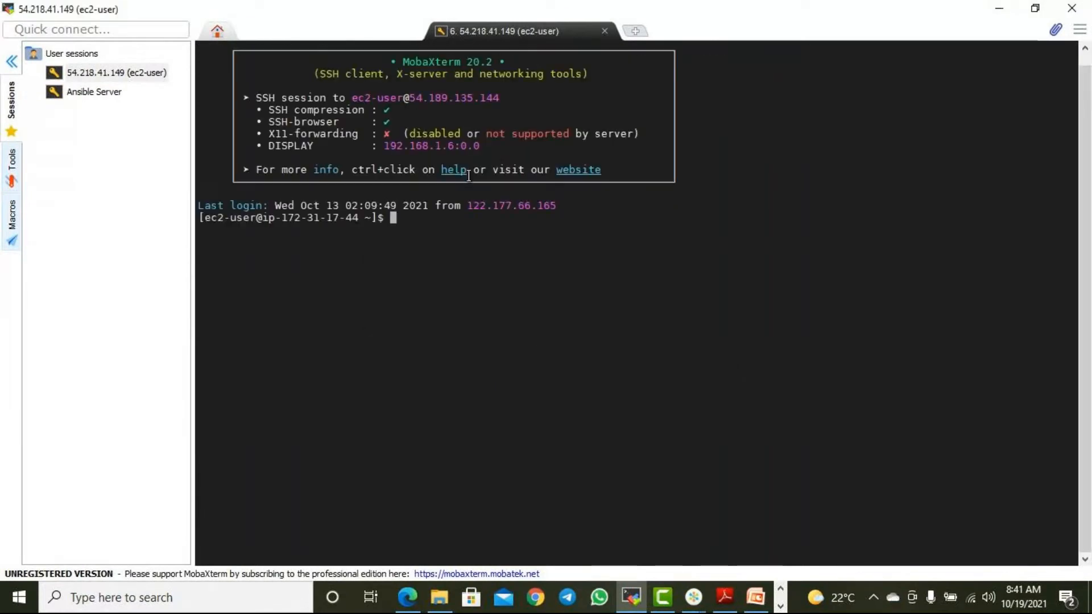
pyautogui.scroll(4, 528, 251)
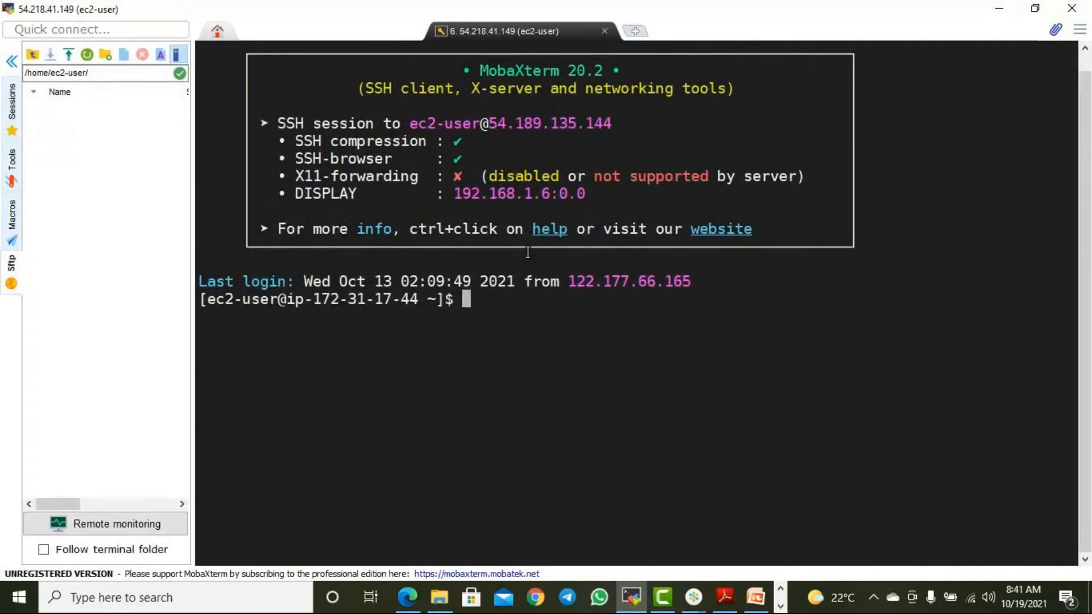
# List the home directory contents on Web Server 3 and open /var/www/html/index.html with sudo vi
pyautogui.write('ls')
pyautogui.press('Return')
pyautogui.write('sudo ')
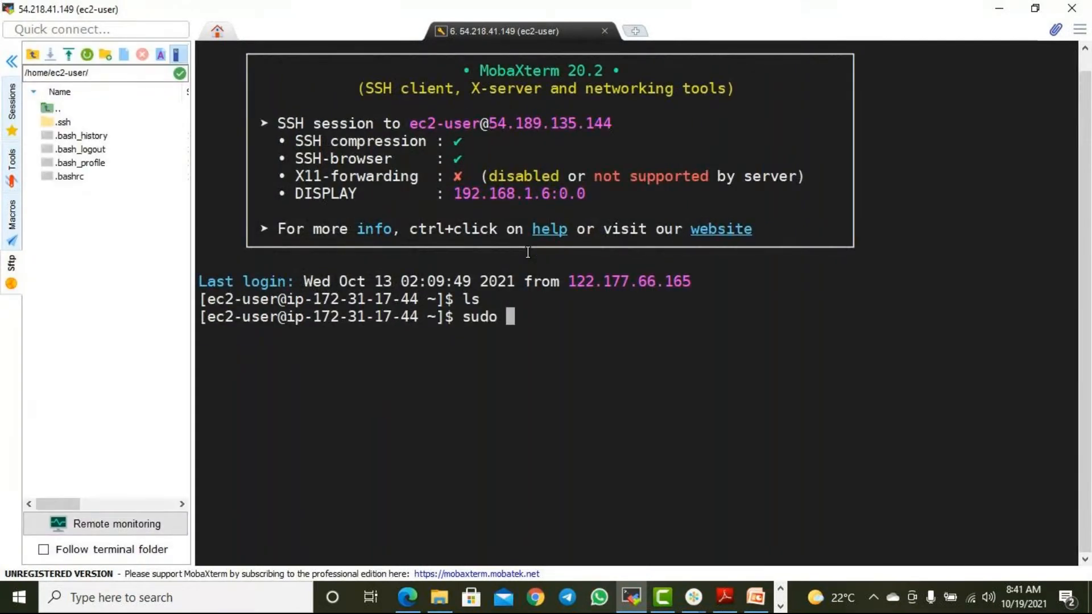
pyautogui.write('vi /var/www/html/index.html')
pyautogui.press('Return')
# Replace "First" with "third" in the h1 heading of index.html, then save and exit with :wq
pyautogui.press('i')
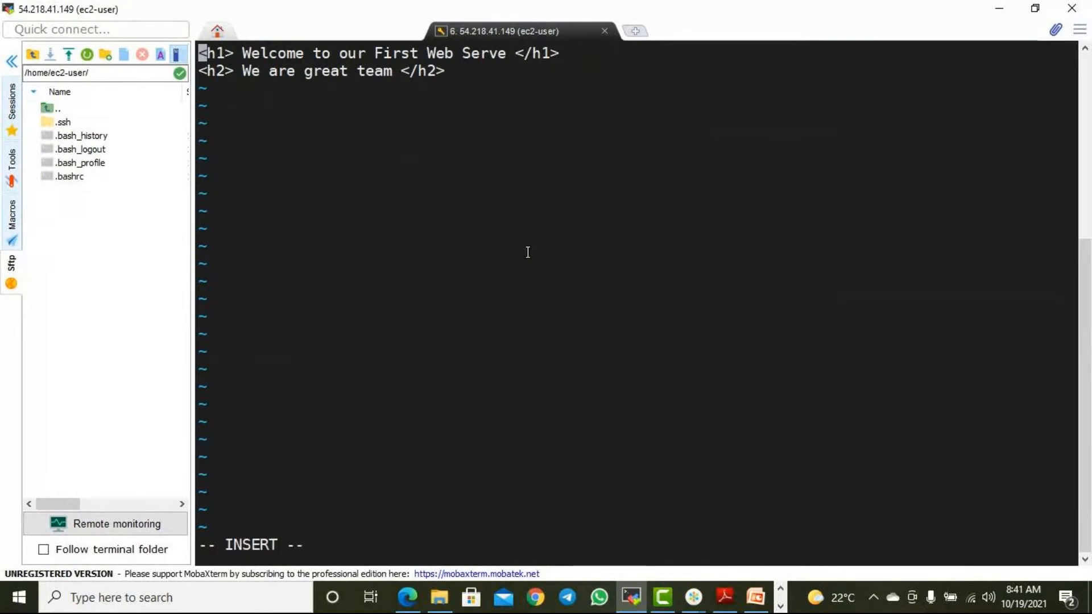
pyautogui.press('Right')
pyautogui.press('Right')
pyautogui.press('Right')
pyautogui.press('Right')
pyautogui.press('Right')
pyautogui.press('Right')
pyautogui.press('Right')
pyautogui.press('Right')
pyautogui.press('Right')
pyautogui.press('Right')
pyautogui.press('Right')
pyautogui.press('Right')
pyautogui.press('Right')
pyautogui.press('Right')
pyautogui.press('Right')
pyautogui.press('Right')
pyautogui.press('Right')
pyautogui.press('Right')
pyautogui.press('Right')
pyautogui.press('Right')
pyautogui.press('Right')
pyautogui.press('Right')
pyautogui.press('BackSpace')
pyautogui.press('BackSpace')
pyautogui.press('BackSpace')
pyautogui.press('BackSpace')
pyautogui.press('BackSpace')
pyautogui.press('BackSpace')
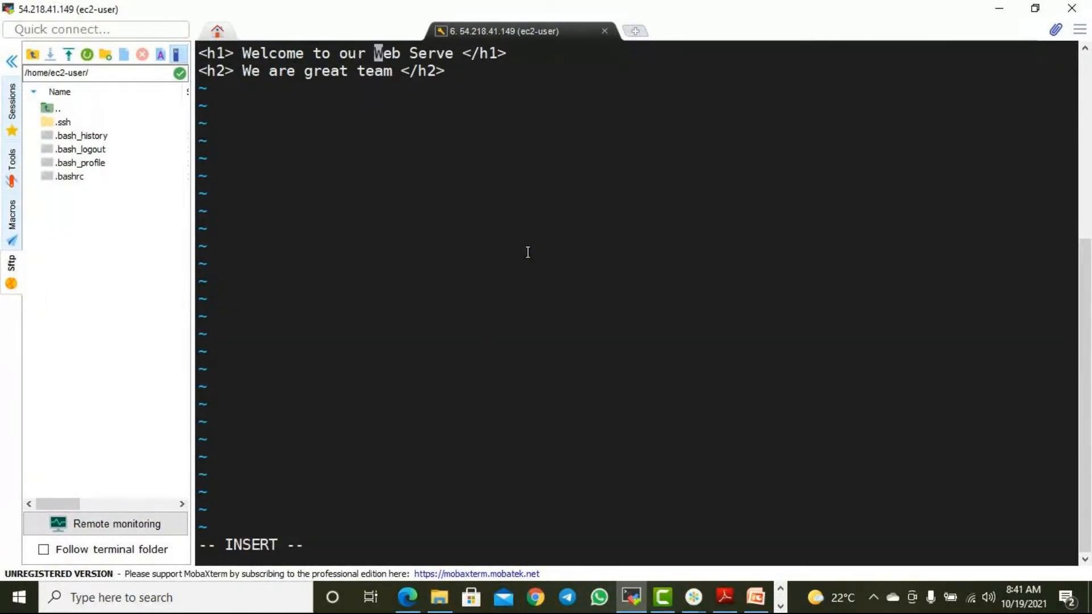
pyautogui.write('third')
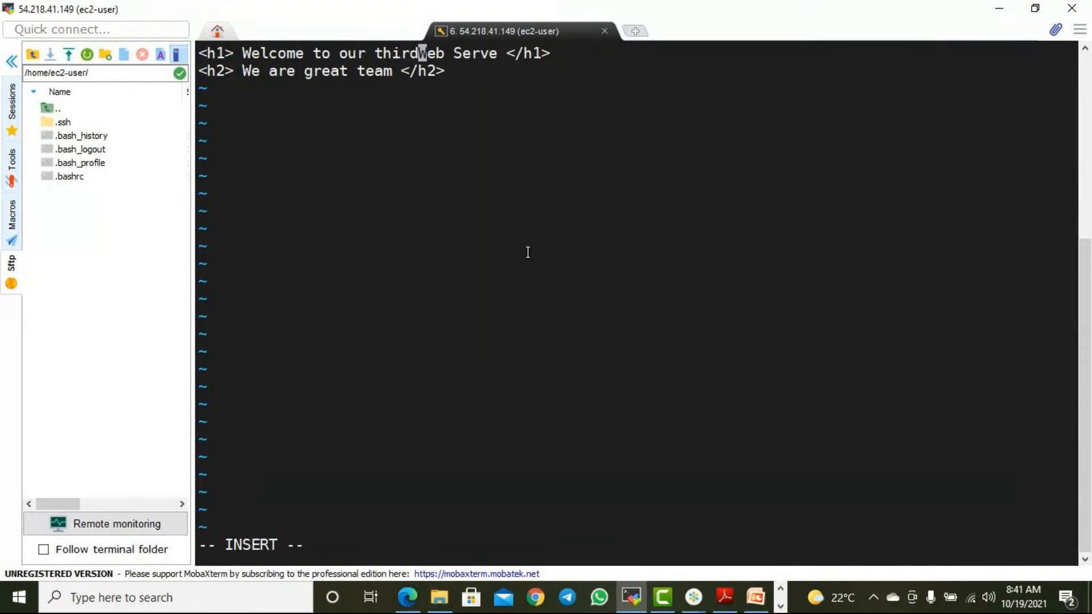
pyautogui.press('Escape')
pyautogui.write(':wq')
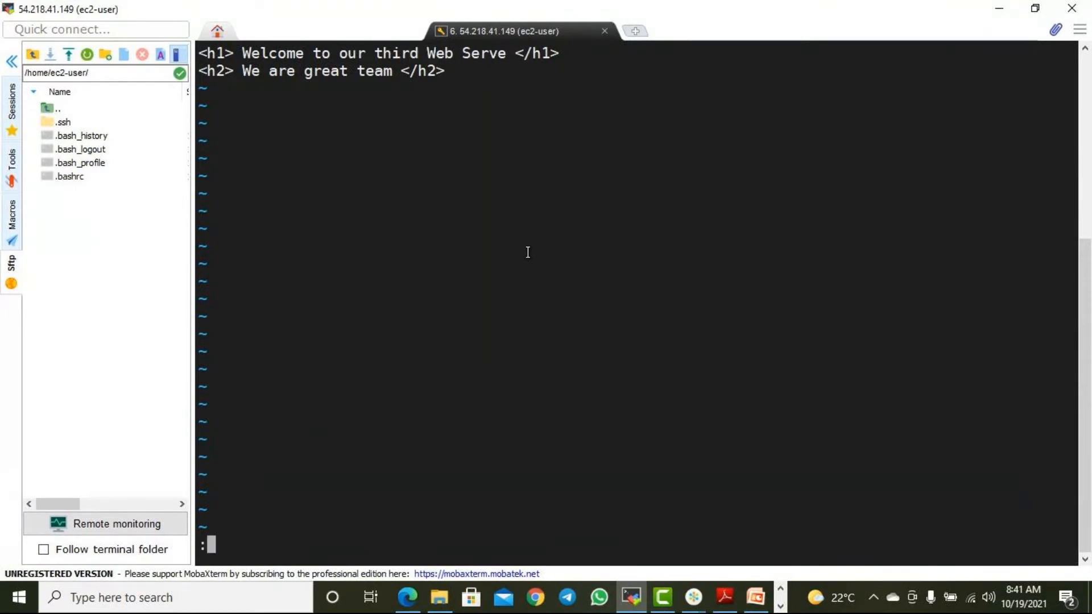
pyautogui.press('Return')
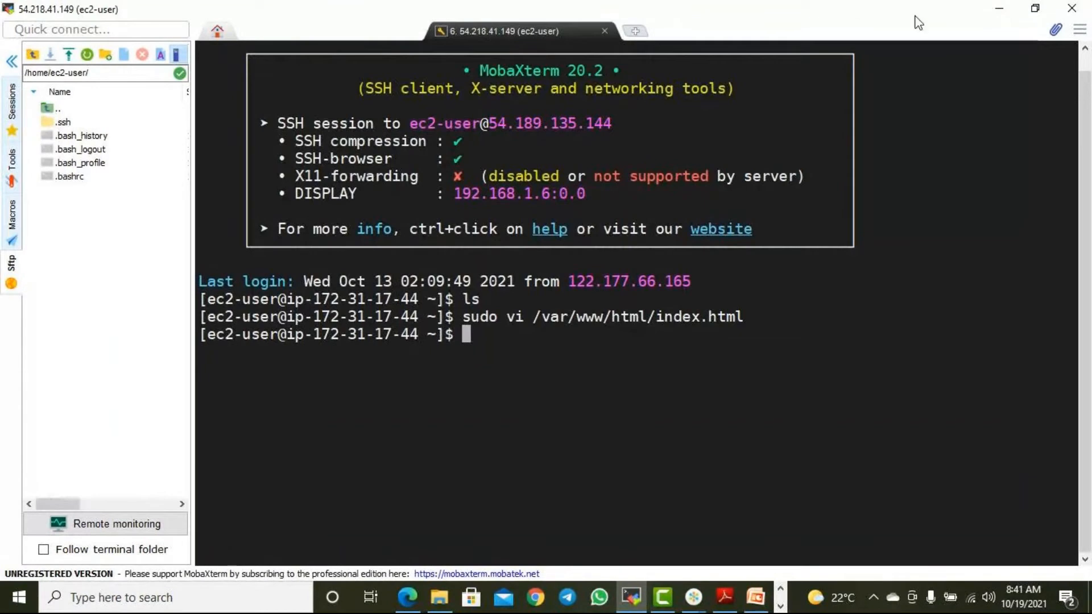
# Switch to the browser and repeatedly reload the WebLB DNS name page to check which web server answers
pyautogui.click(999, 8)
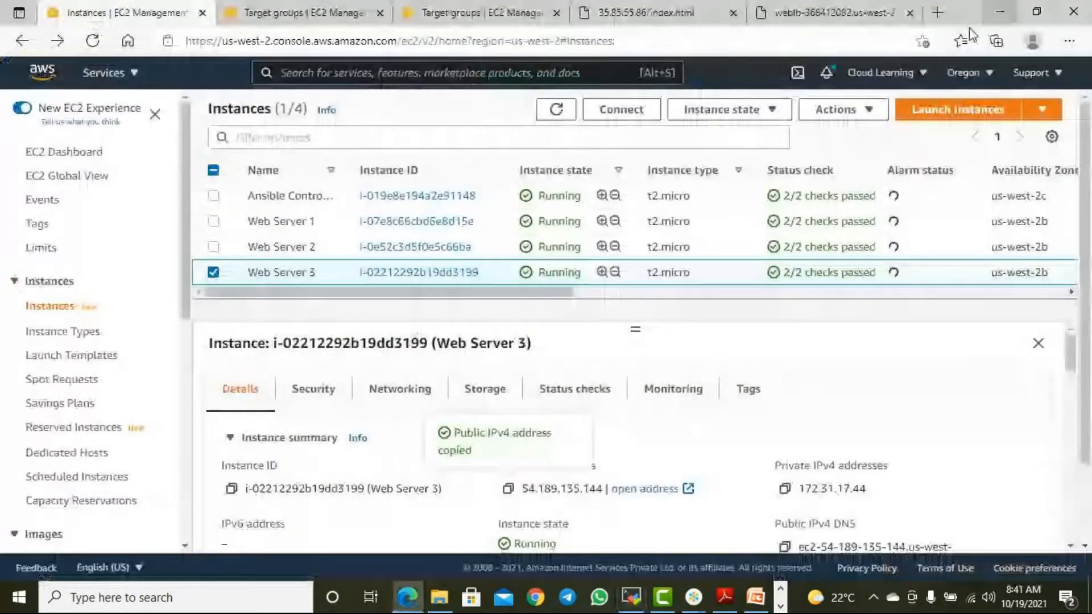
pyautogui.click(831, 12)
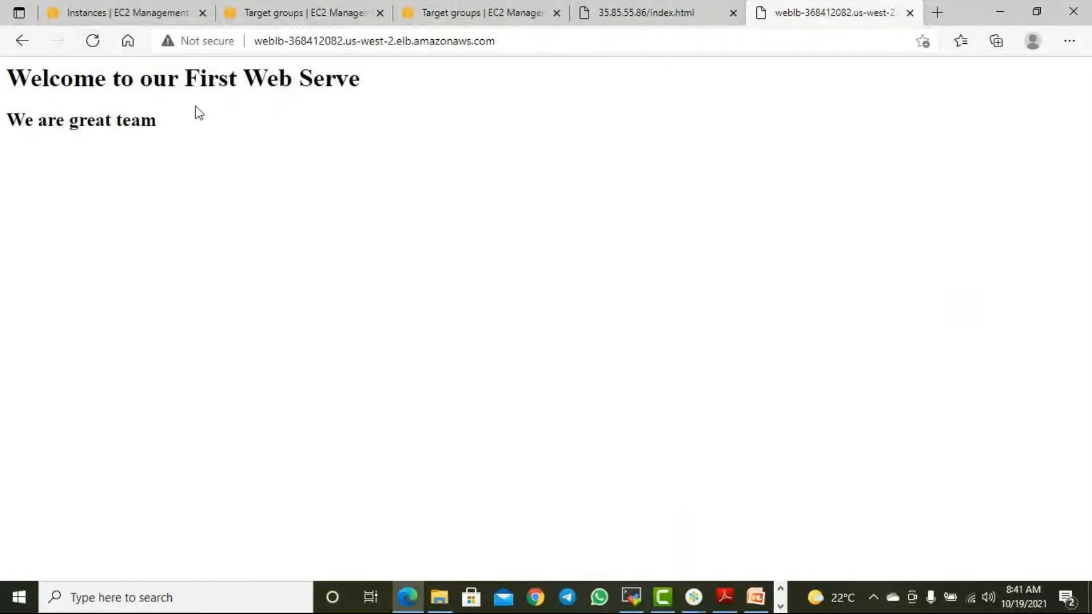
pyautogui.click(86, 46)
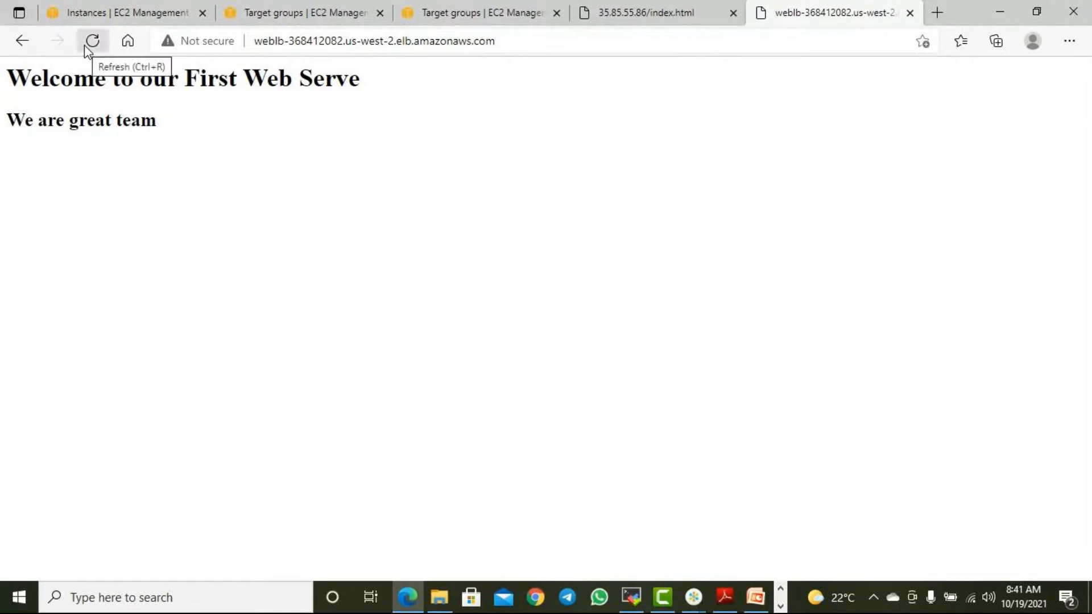
pyautogui.click(90, 46)
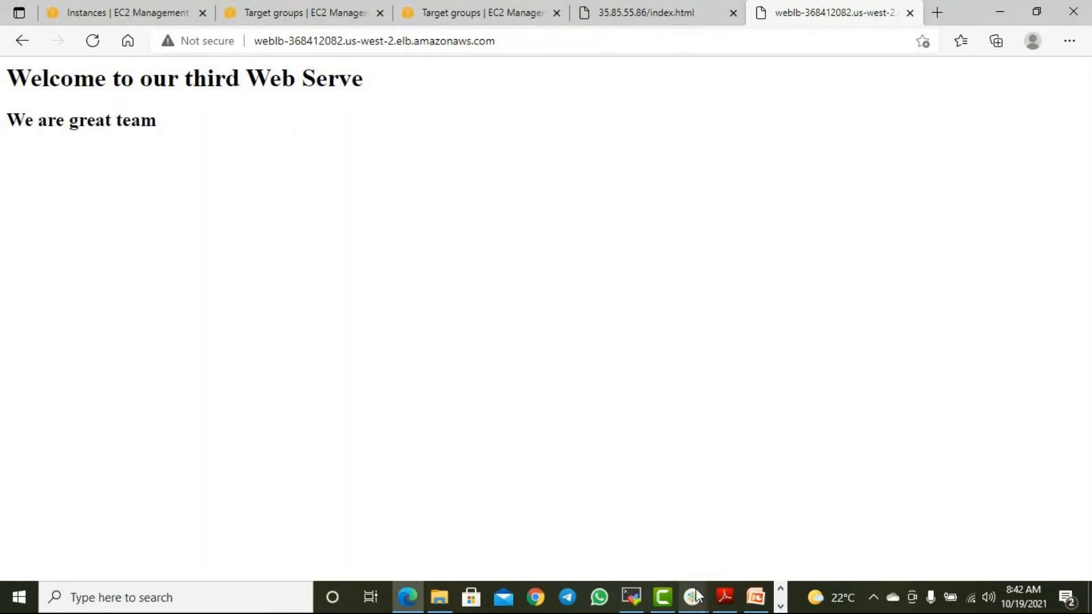
pyautogui.moveTo(693, 597)
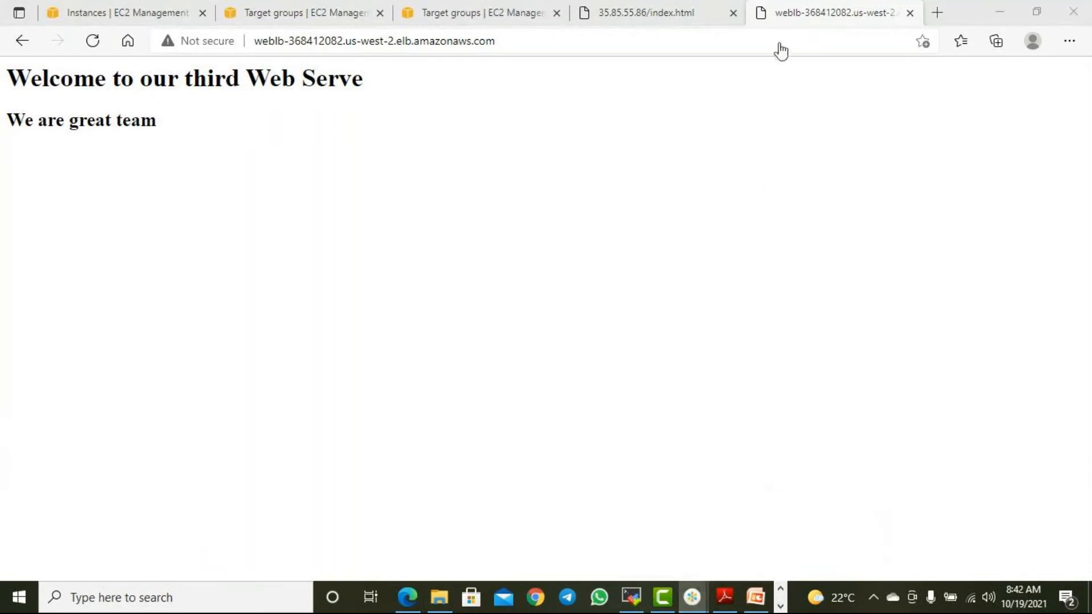
pyautogui.click(810, 19)
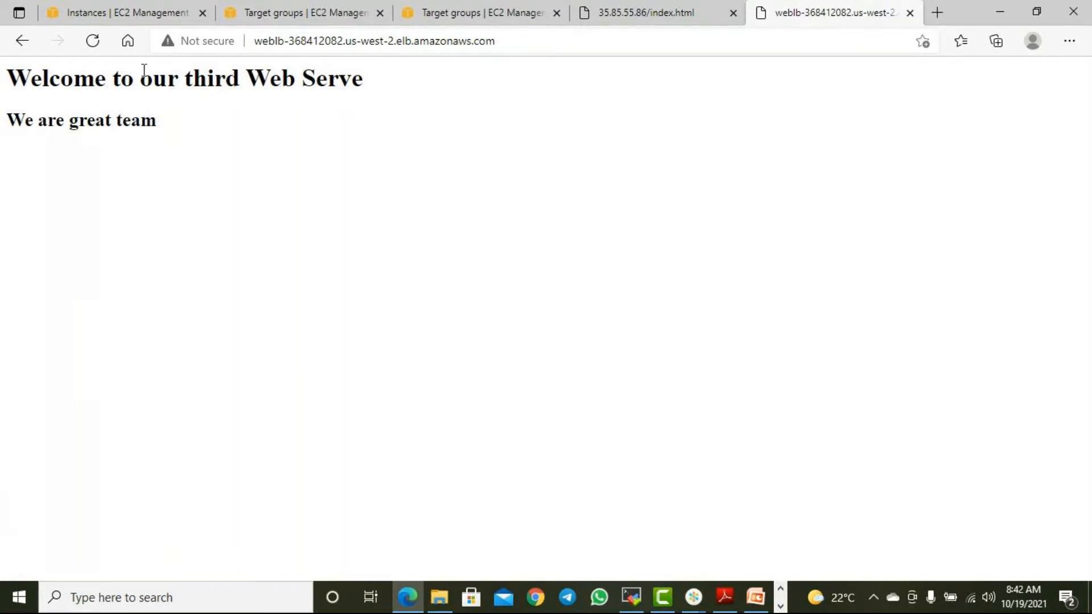
pyautogui.click(91, 43)
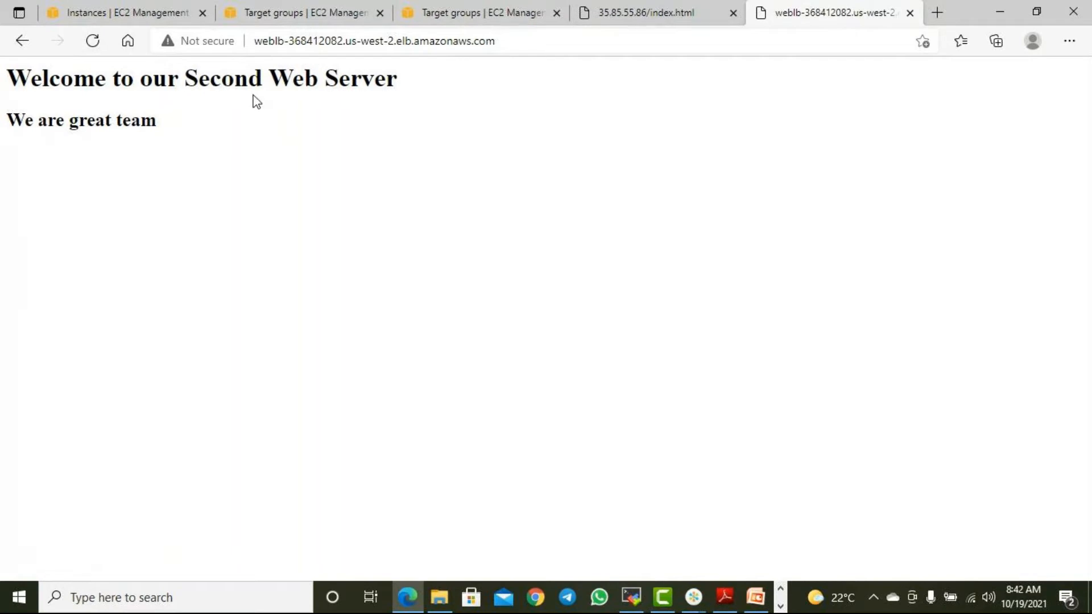
pyautogui.click(94, 42)
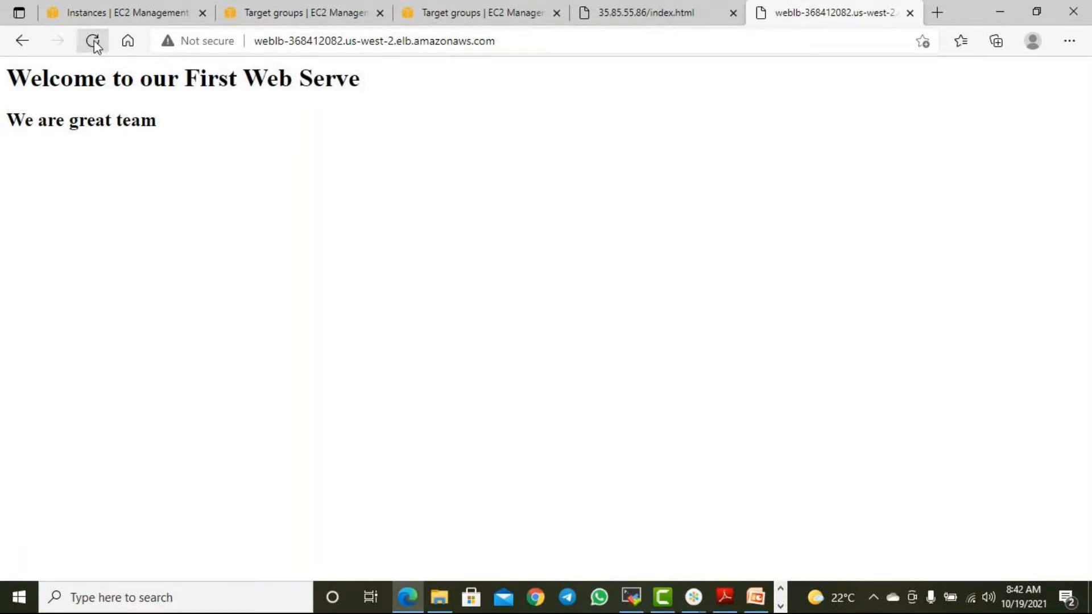
pyautogui.click(94, 42)
pyautogui.click(94, 42)
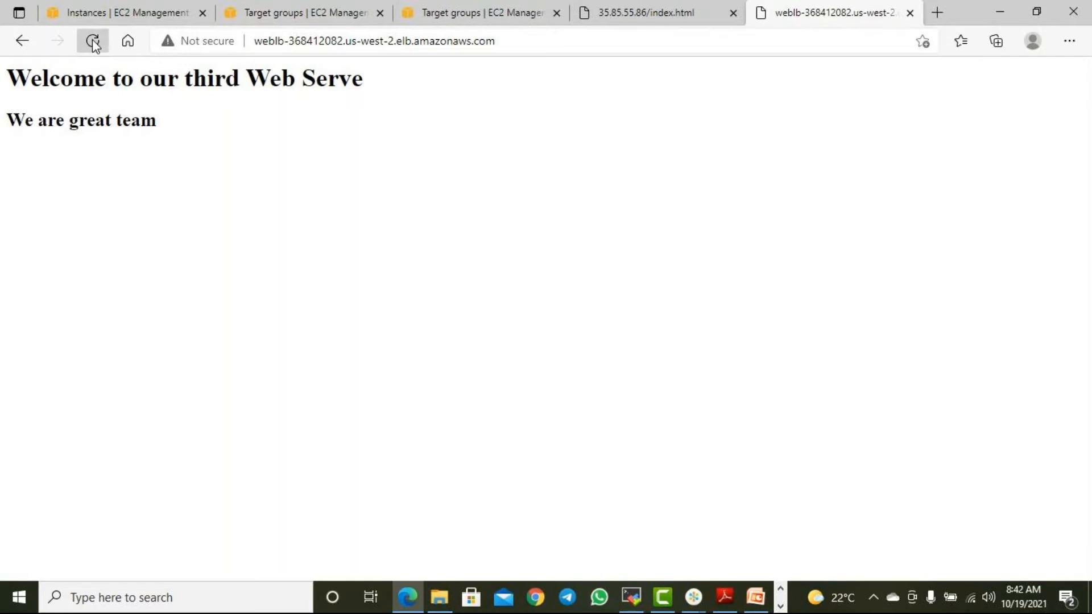
pyautogui.click(91, 43)
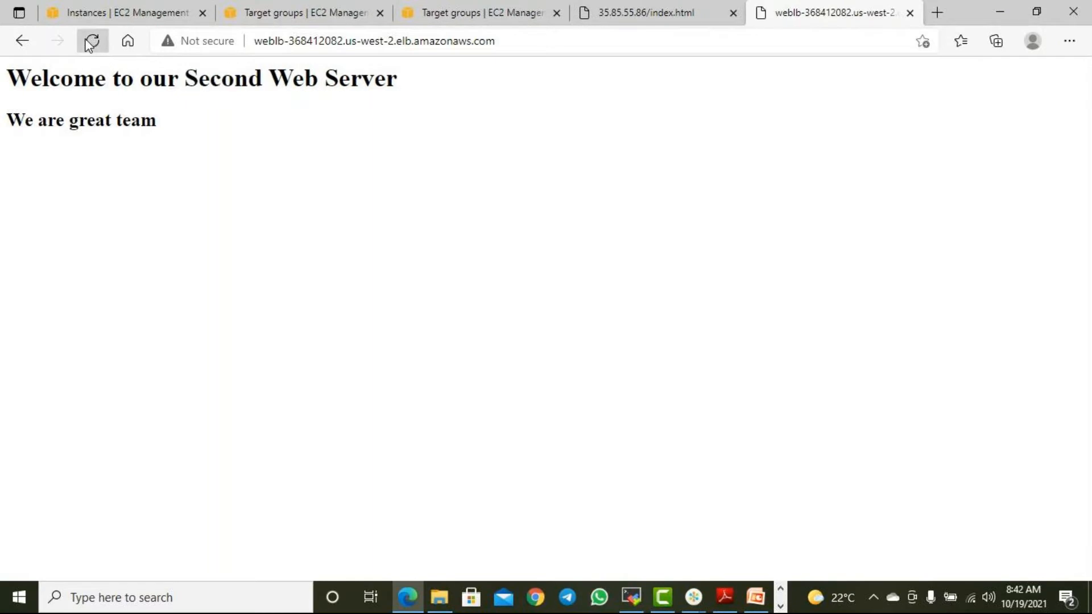
pyautogui.click(90, 42)
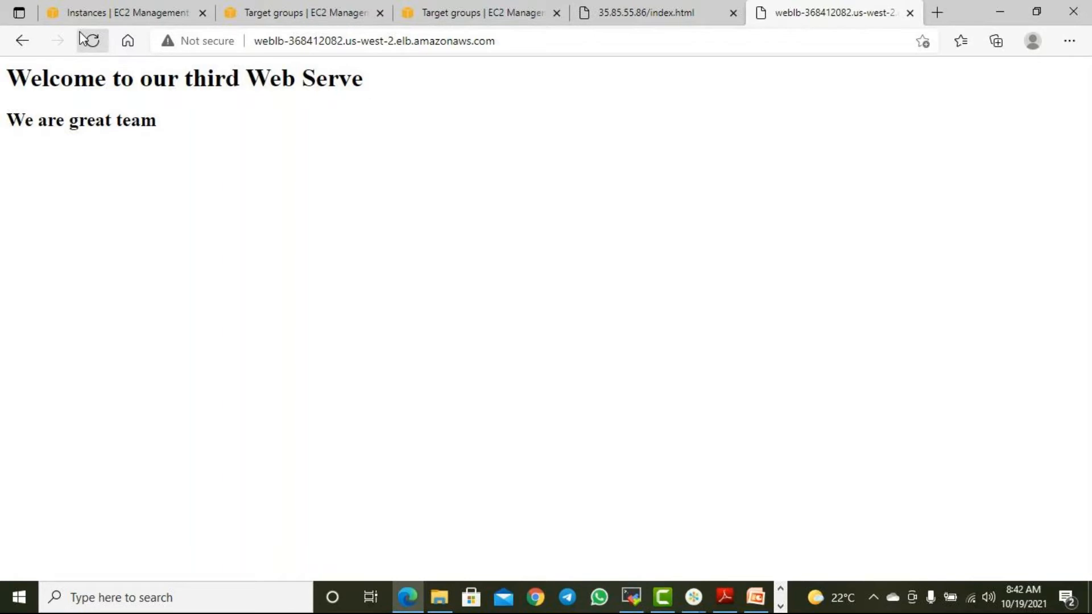
pyautogui.click(89, 41)
pyautogui.click(90, 41)
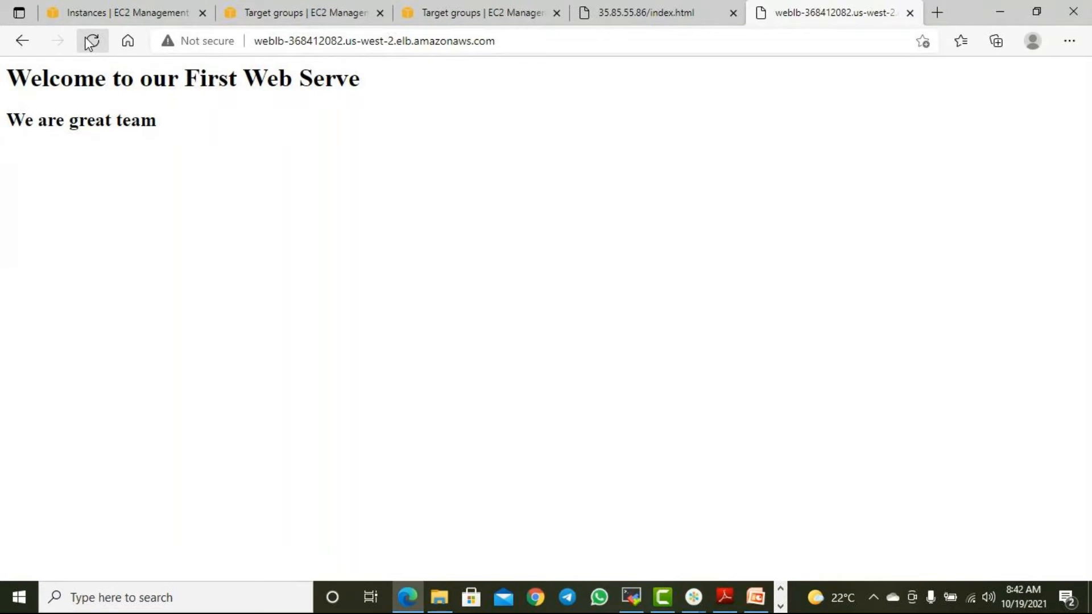
pyautogui.click(93, 44)
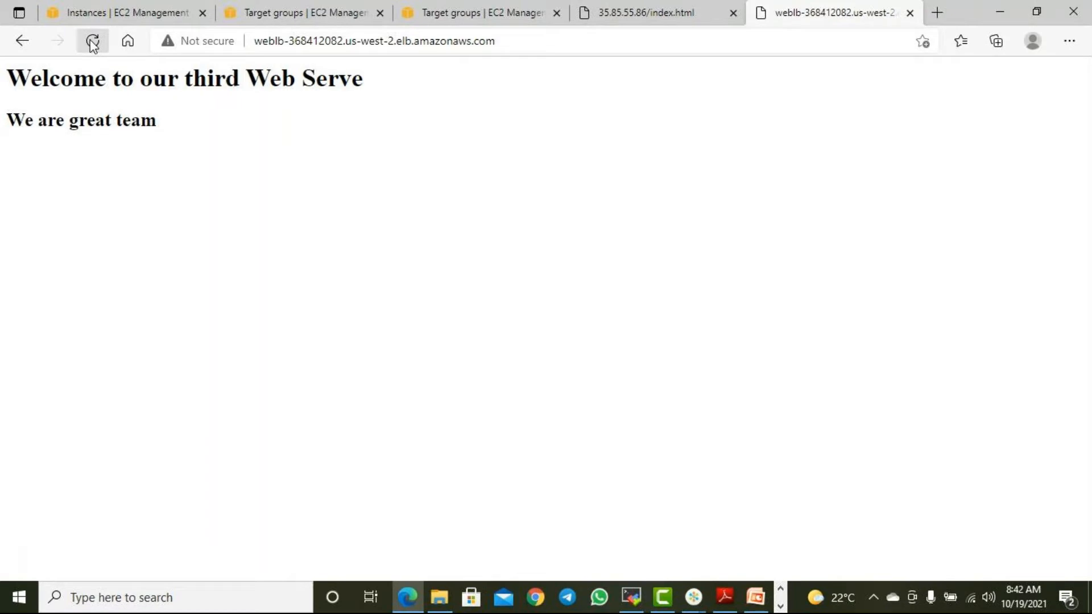
pyautogui.click(92, 44)
pyautogui.click(92, 44)
pyautogui.click(93, 45)
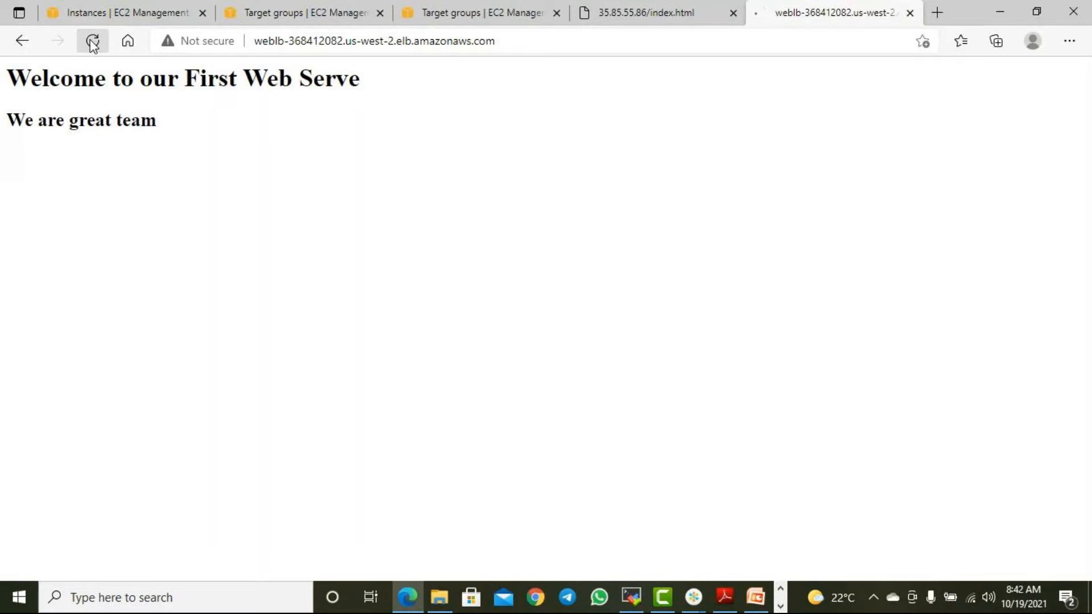
pyautogui.click(92, 45)
pyautogui.click(92, 45)
pyautogui.click(92, 45)
pyautogui.click(92, 44)
pyautogui.click(92, 42)
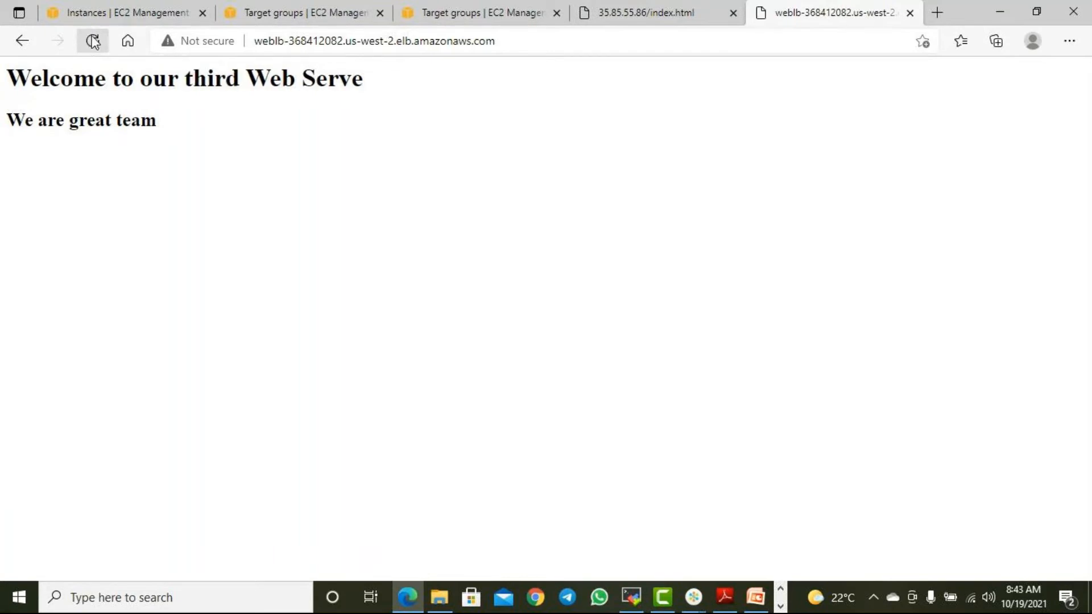
pyautogui.click(92, 43)
pyautogui.click(93, 42)
pyautogui.click(92, 42)
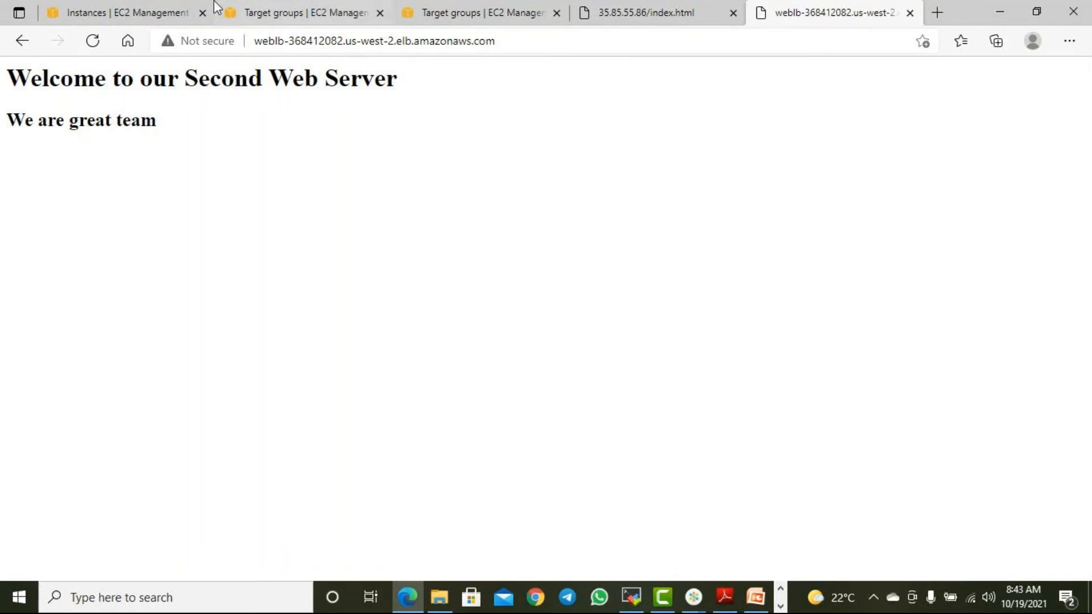
# Refresh the EC2 instances list and open the Load Balancers page showing WebLB
pyautogui.click(117, 17)
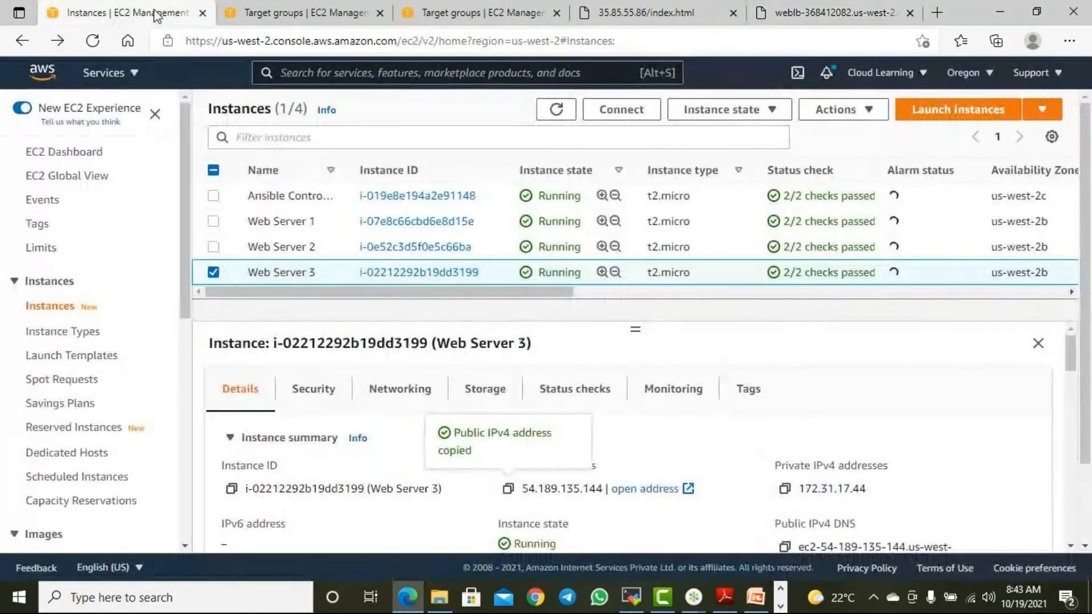
pyautogui.click(556, 110)
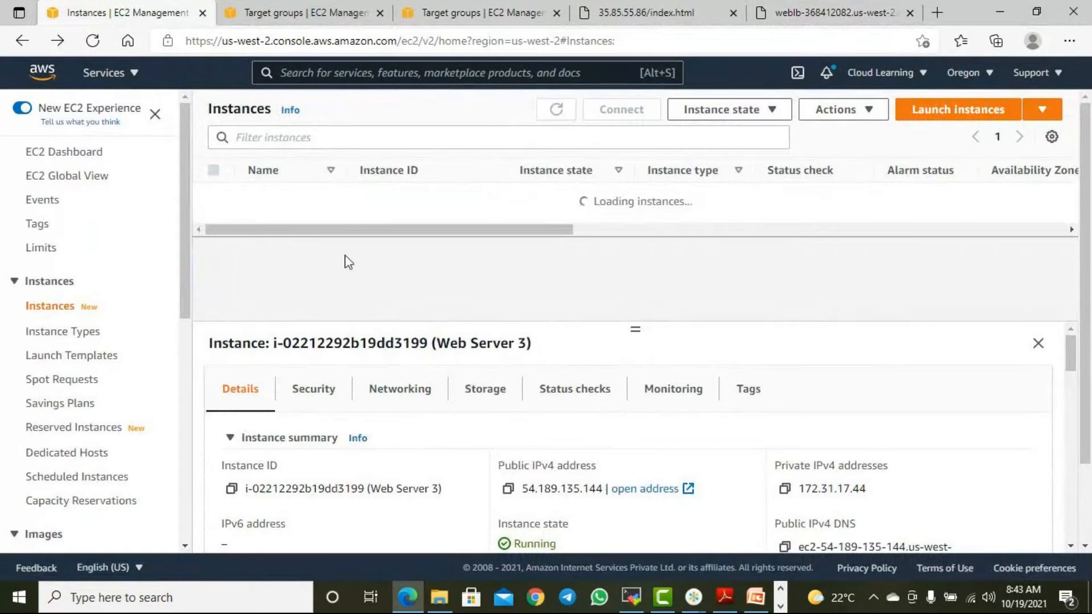
pyautogui.click(300, 18)
pyautogui.scroll(-8, 40, 398)
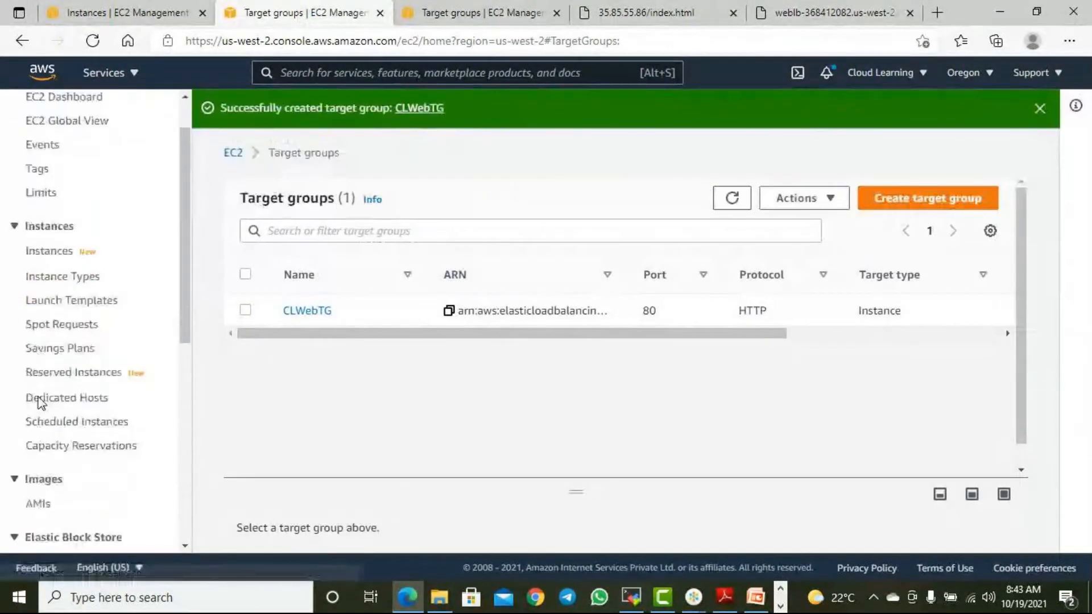
pyautogui.click(94, 405)
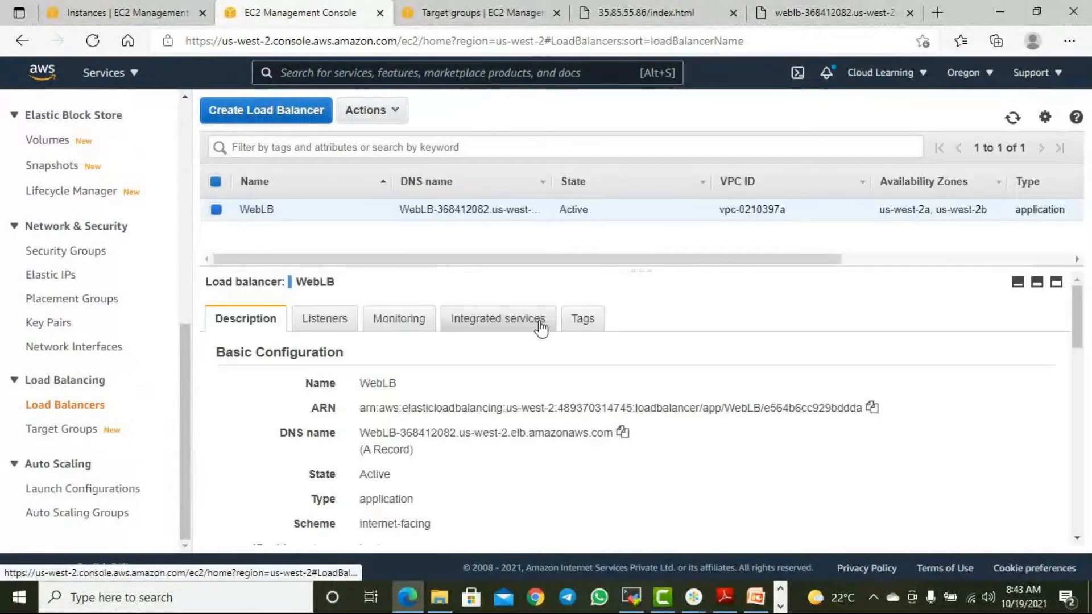
# Examine WebLB's CloudWatch monitoring graphs, including target response time, requests and HTTP error counts
pyautogui.click(381, 319)
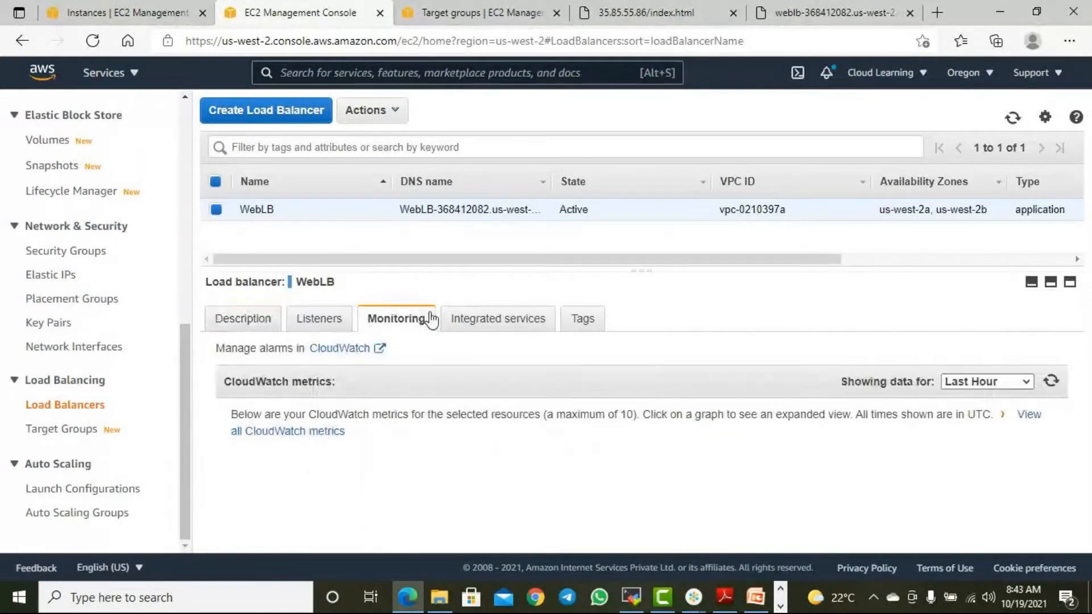
pyautogui.scroll(-1, 608, 363)
pyautogui.scroll(-3, 606, 364)
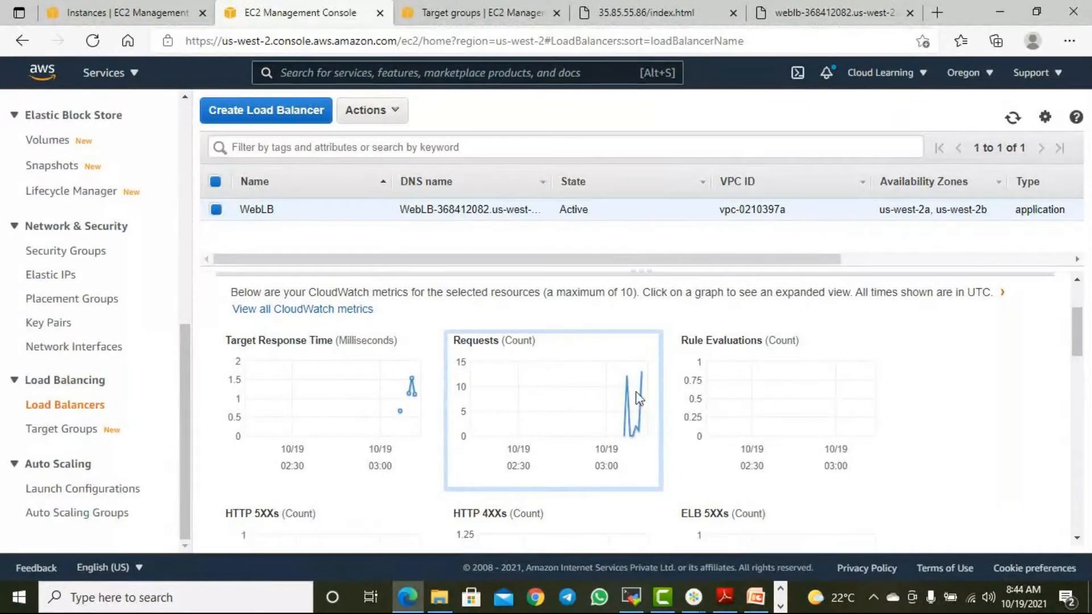
pyautogui.scroll(-1, 635, 397)
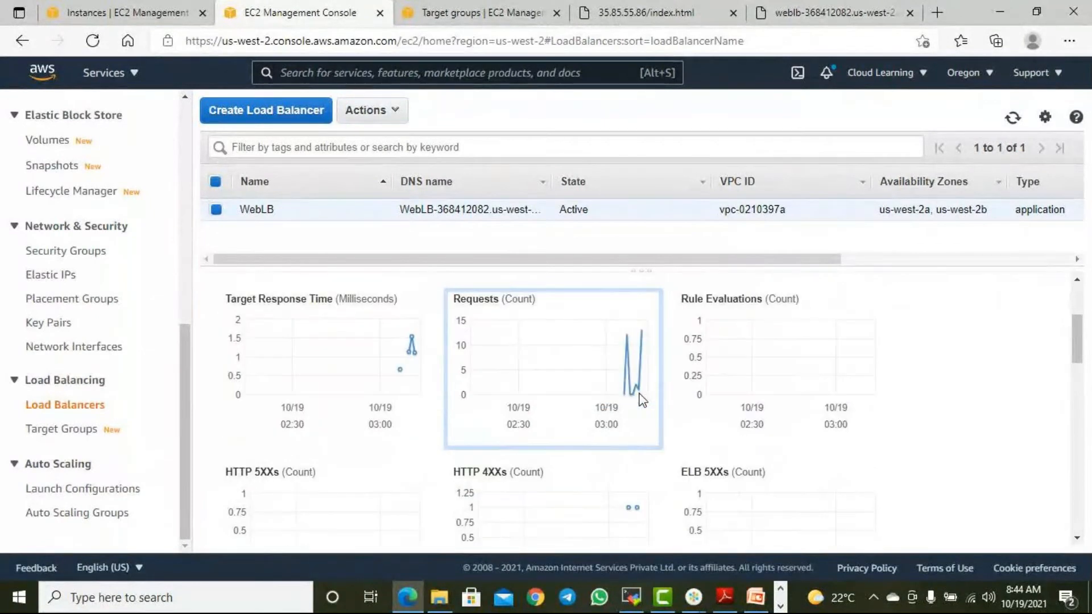
pyautogui.scroll(2, 637, 392)
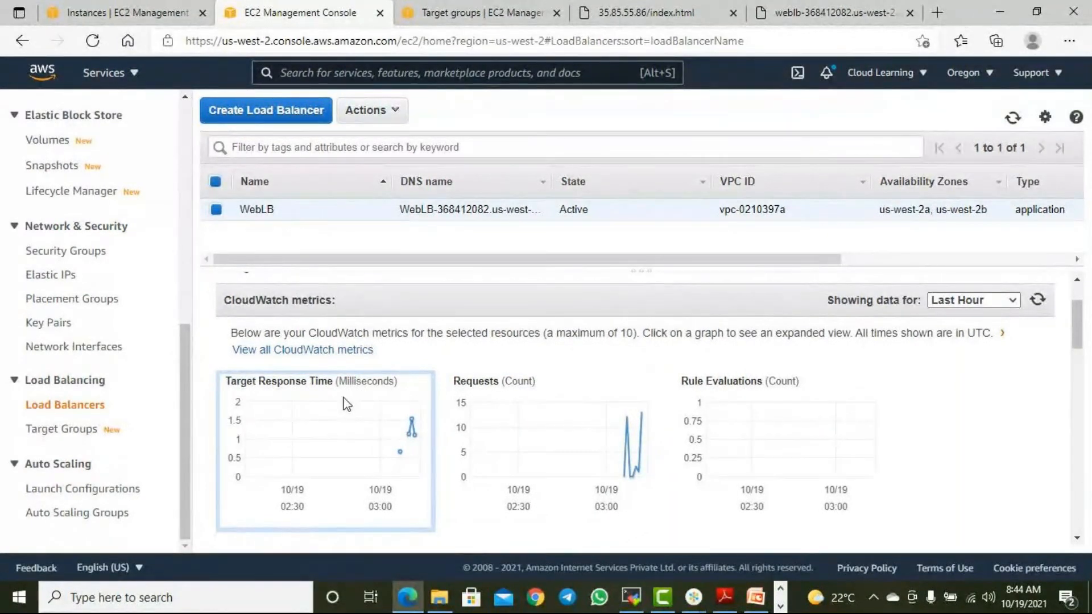
pyautogui.scroll(-3, 605, 397)
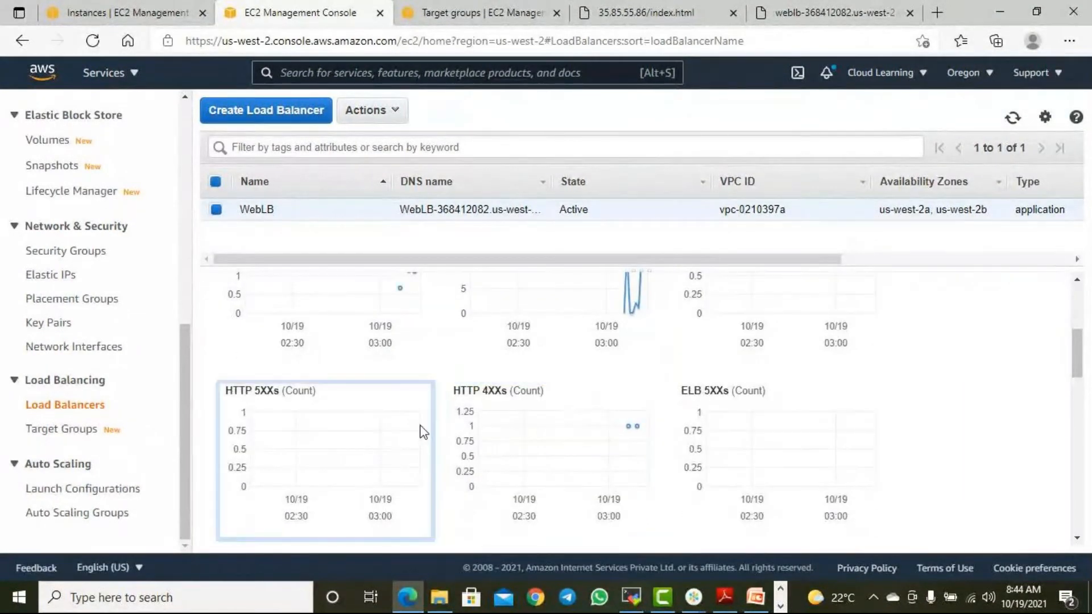
pyautogui.scroll(2, 787, 415)
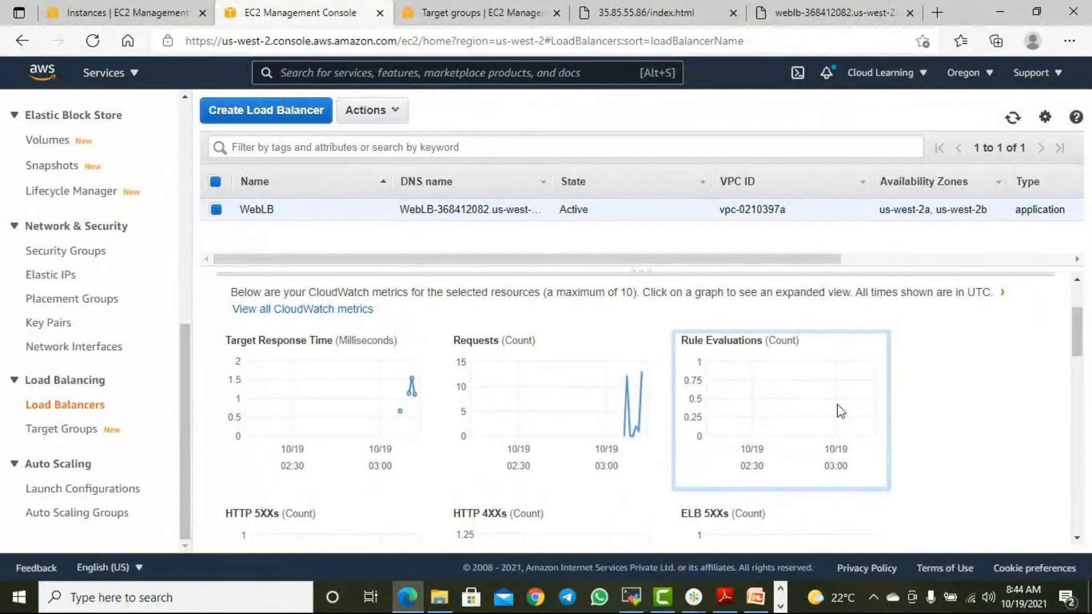
pyautogui.scroll(2, 622, 354)
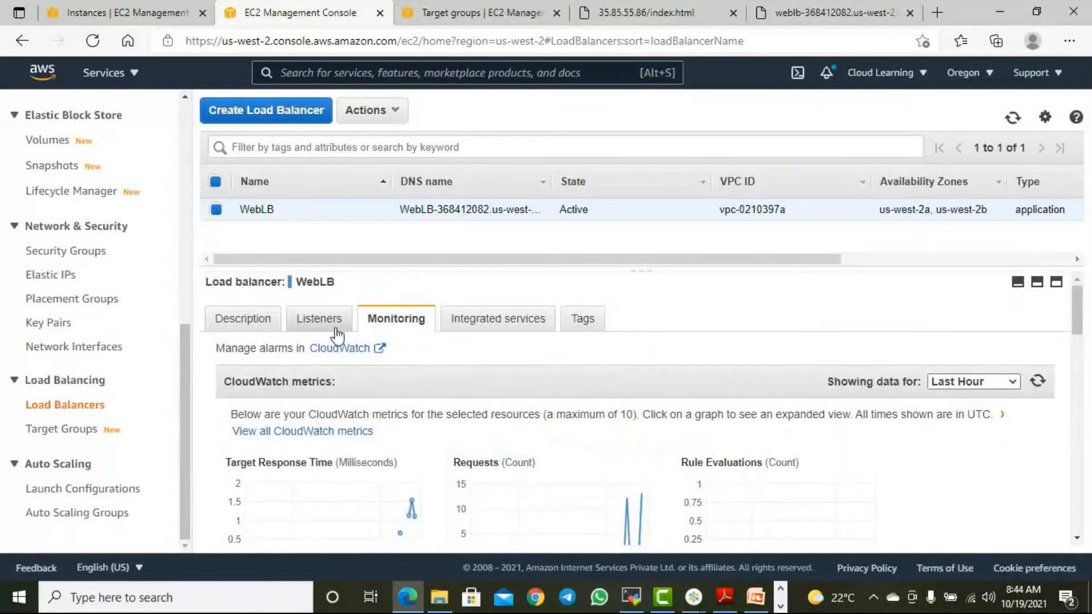
# Open the Target Groups page, select CLWebTG, and show its monitoring metrics in an enlarged details pane
pyautogui.click(86, 430)
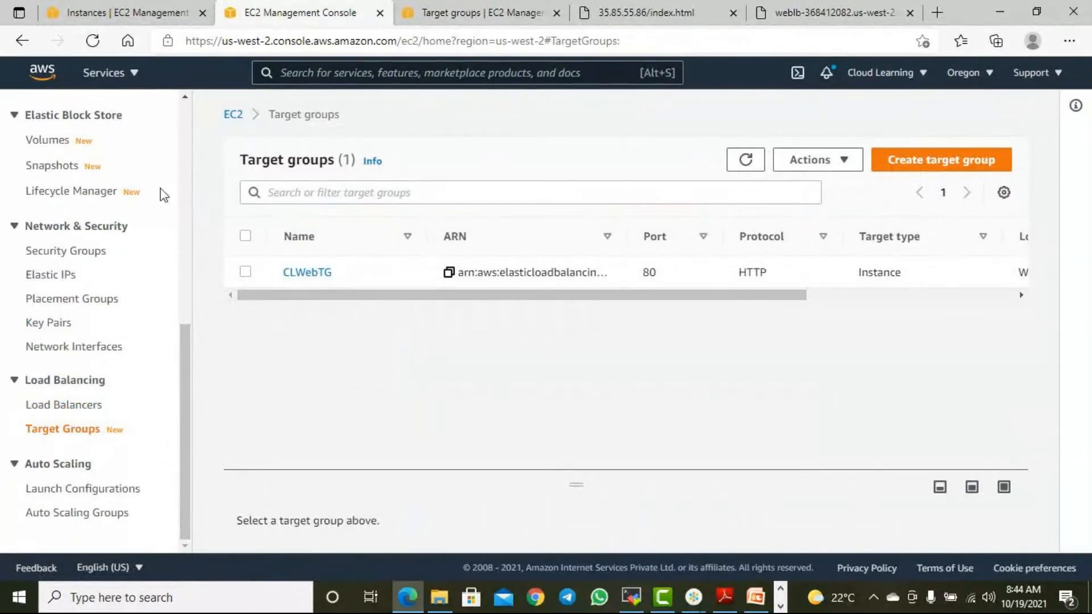
pyautogui.click(245, 273)
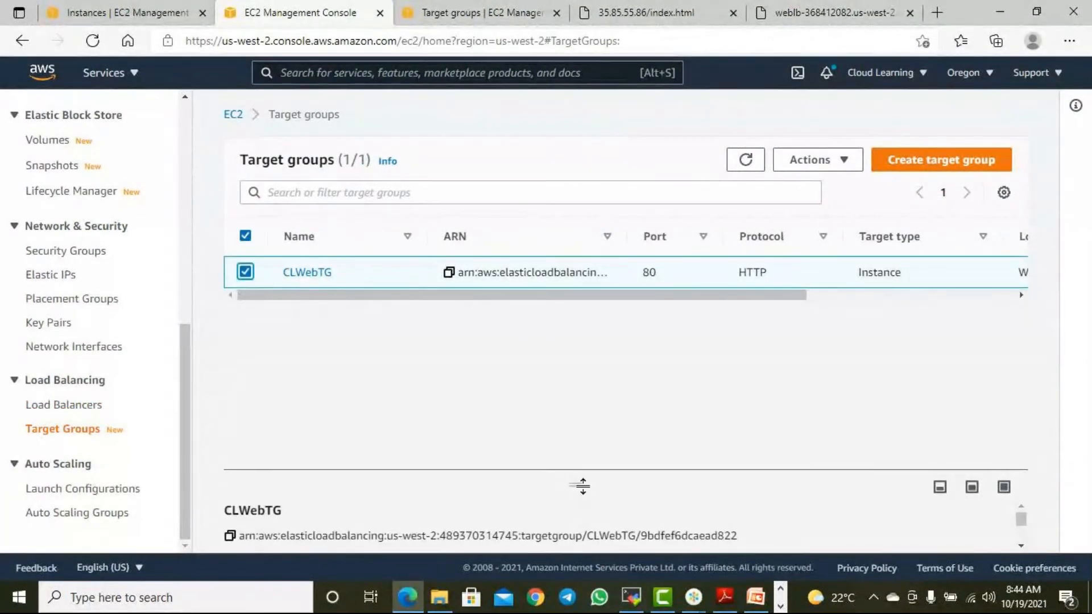
pyautogui.moveTo(576, 484); pyautogui.dragTo(576, 330)
pyautogui.click(413, 412)
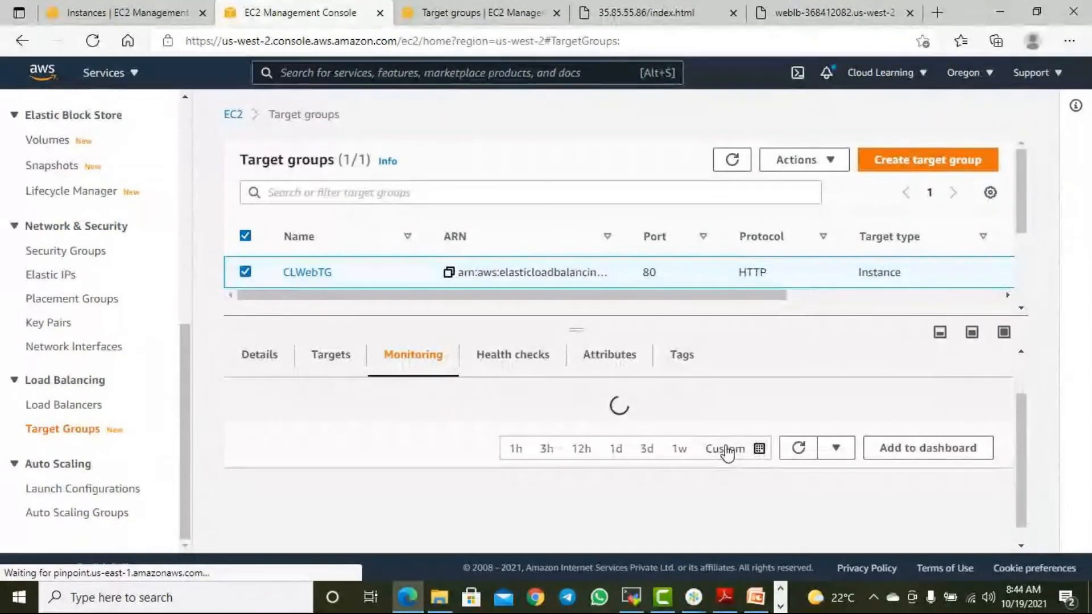
# Examine CLWebTG's monitoring graphs for healthy and unhealthy hosts, target response time, requests, and HTTP 5XX and 4XX errors
pyautogui.scroll(-1, 762, 492)
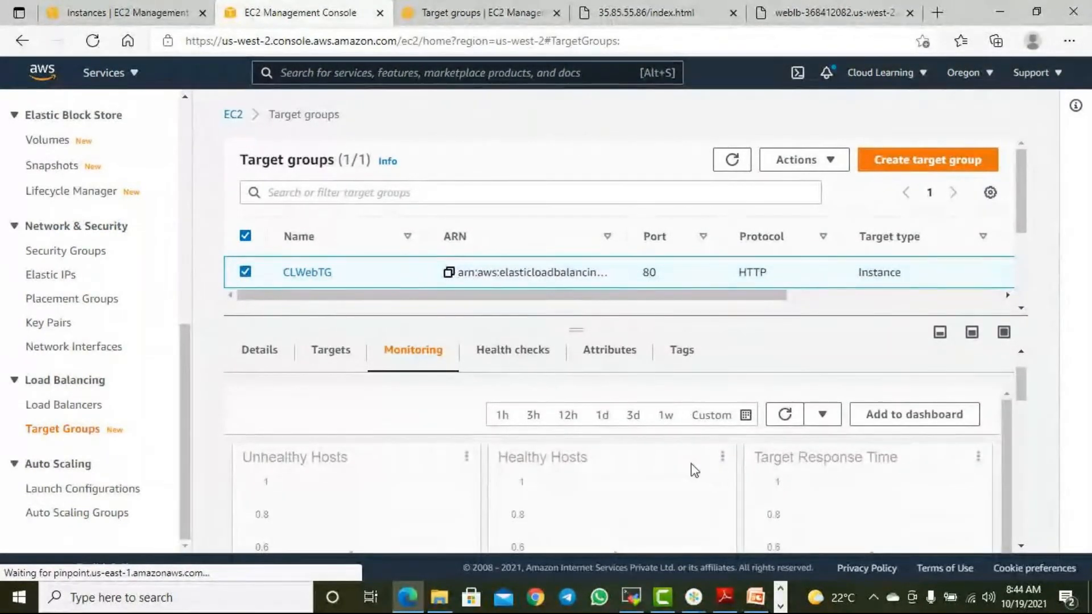
pyautogui.scroll(-1, 691, 470)
pyautogui.scroll(-2, 696, 487)
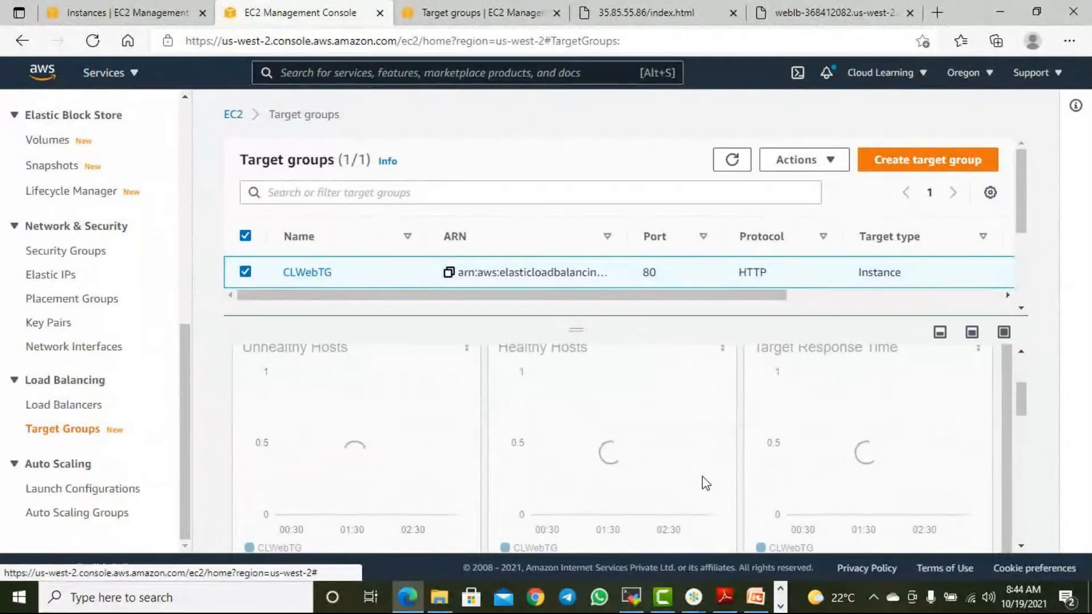
pyautogui.scroll(-2, 705, 480)
pyautogui.scroll(-2, 708, 478)
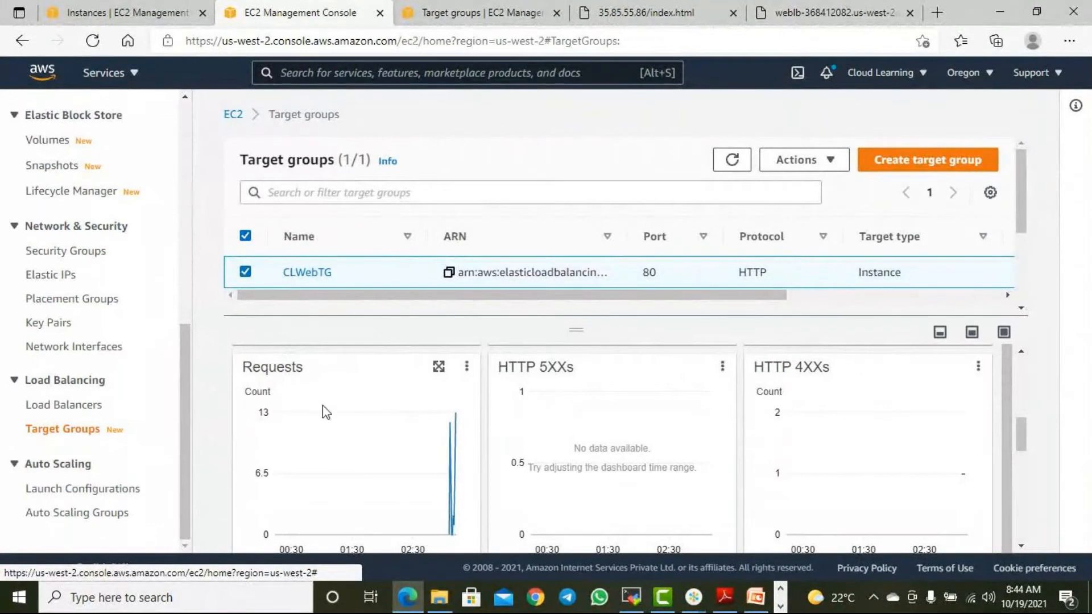
pyautogui.scroll(-1, 432, 500)
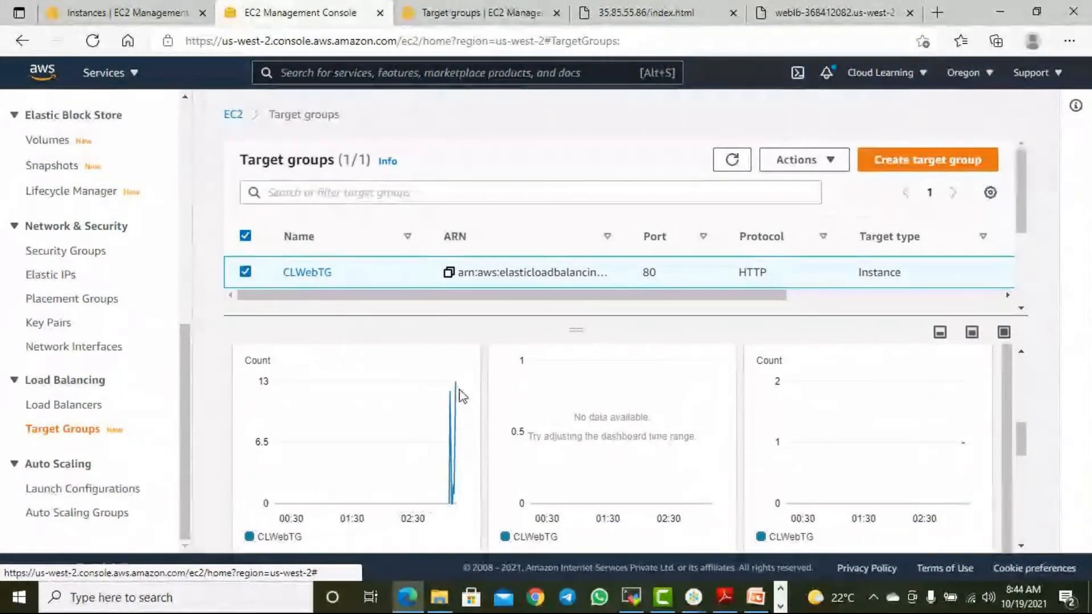
pyautogui.scroll(1, 446, 384)
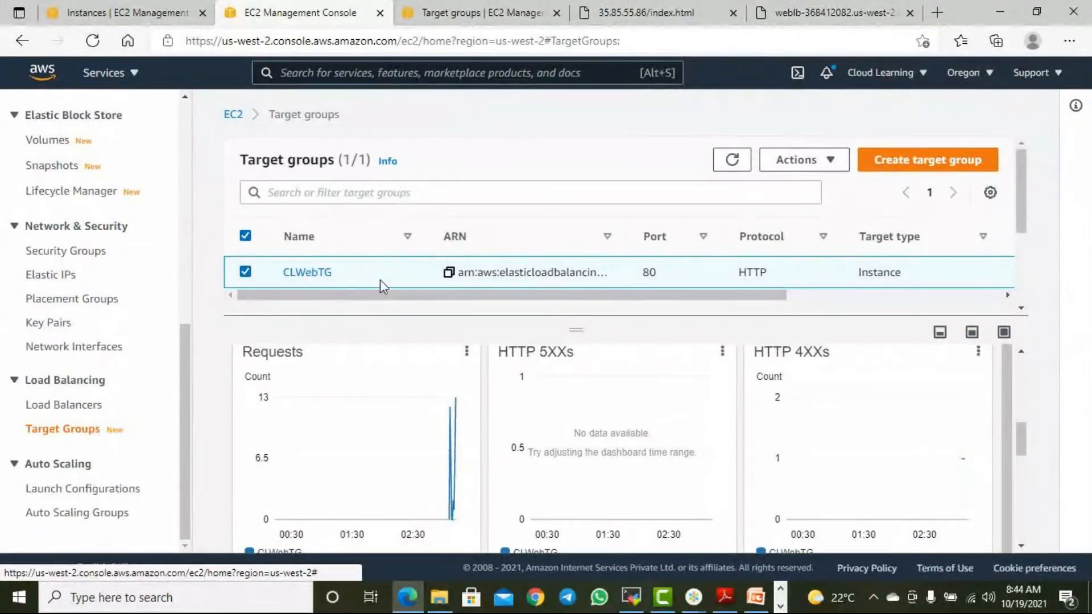
pyautogui.scroll(-2, 445, 370)
pyautogui.scroll(-1, 444, 375)
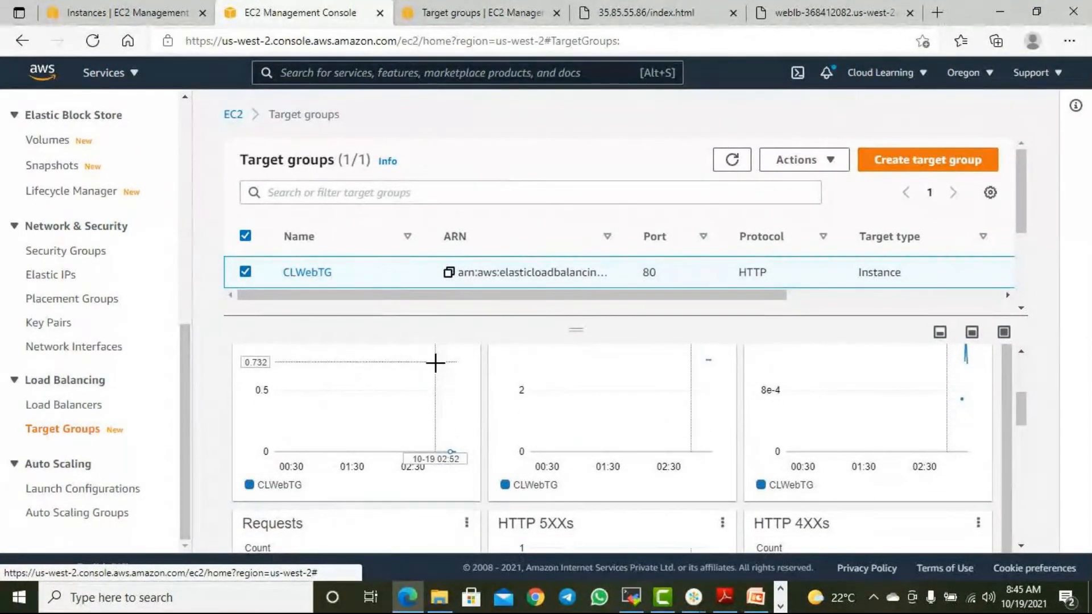
pyautogui.scroll(-3, 444, 375)
pyautogui.scroll(-3, 433, 382)
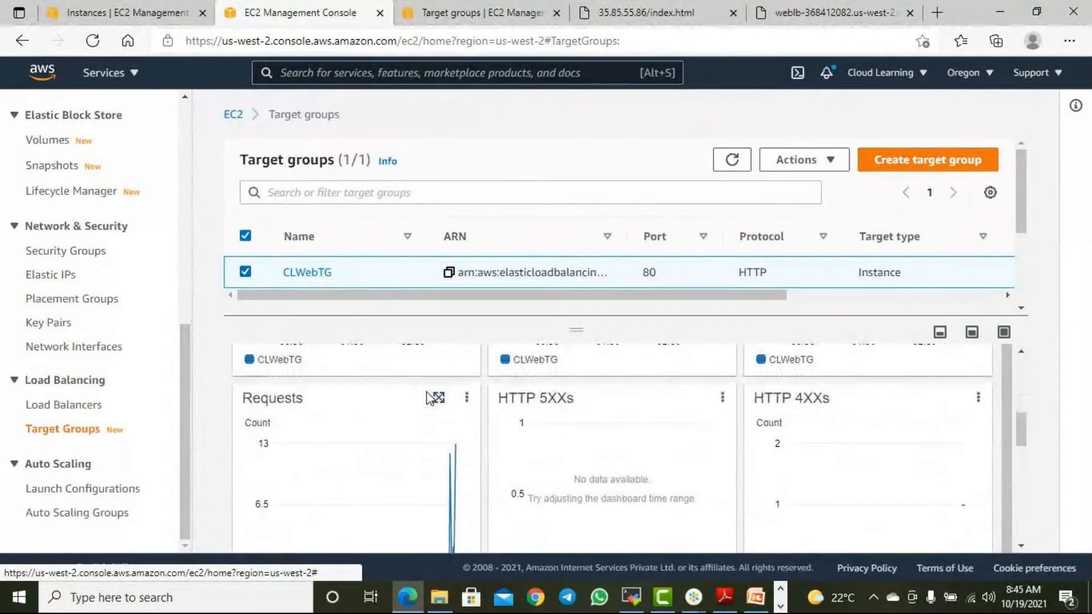
pyautogui.scroll(-3, 437, 398)
pyautogui.scroll(-2, 430, 410)
pyautogui.scroll(1, 427, 418)
pyautogui.scroll(3, 421, 421)
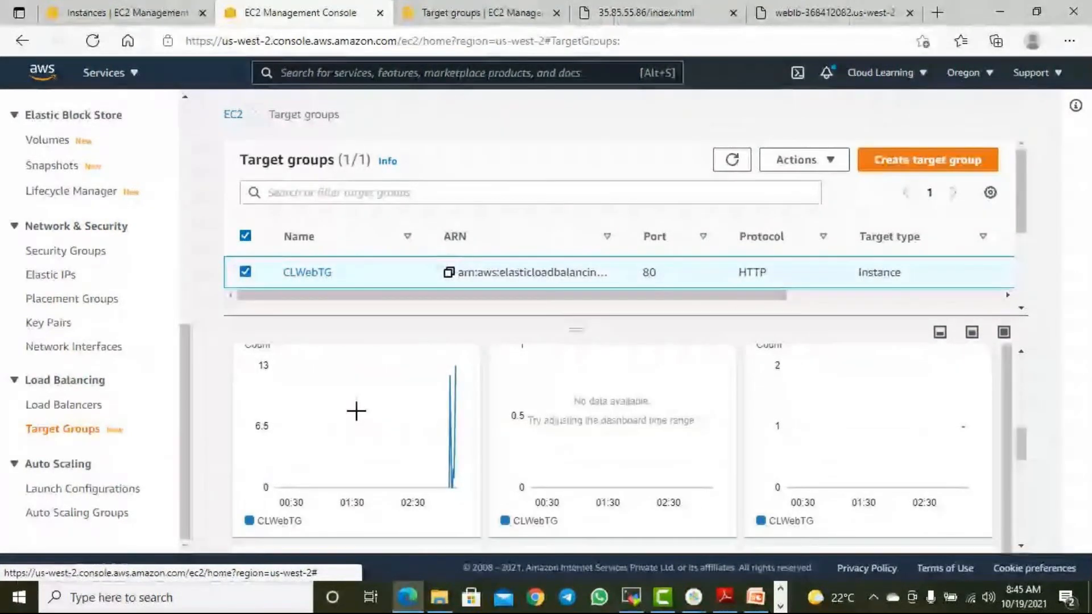
pyautogui.scroll(2, 358, 413)
pyautogui.scroll(3, 368, 420)
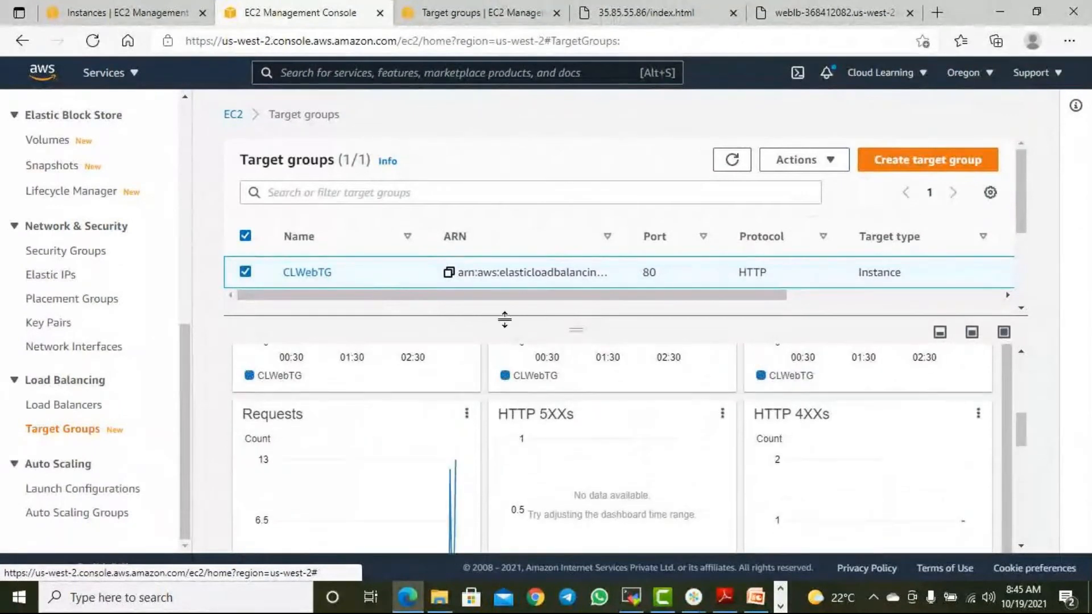
pyautogui.scroll(5, 560, 427)
pyautogui.scroll(5, 560, 427)
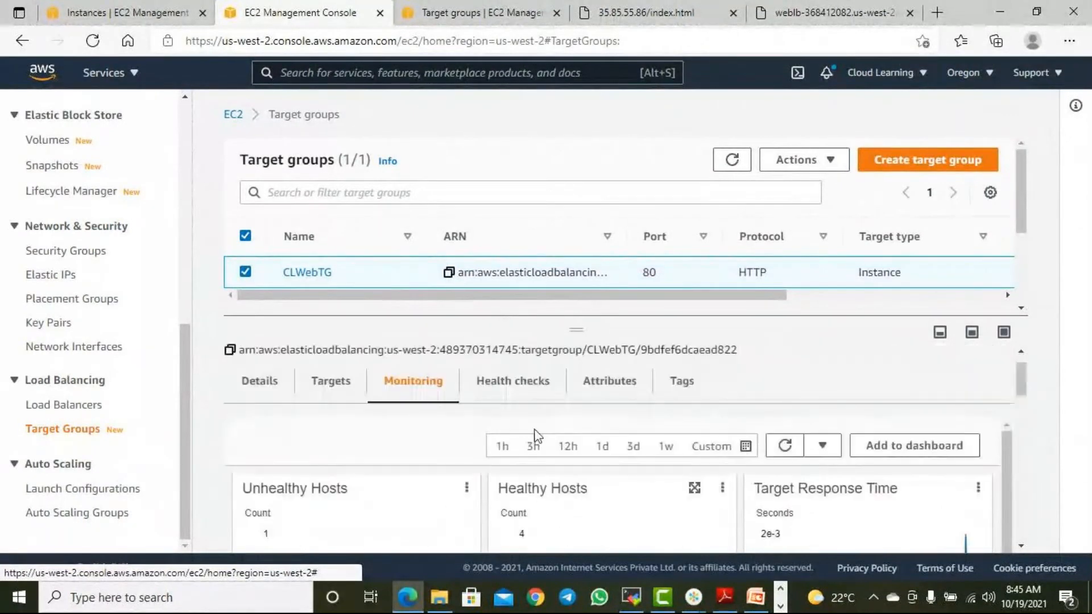
pyautogui.scroll(-3, 532, 432)
pyautogui.scroll(3, 341, 421)
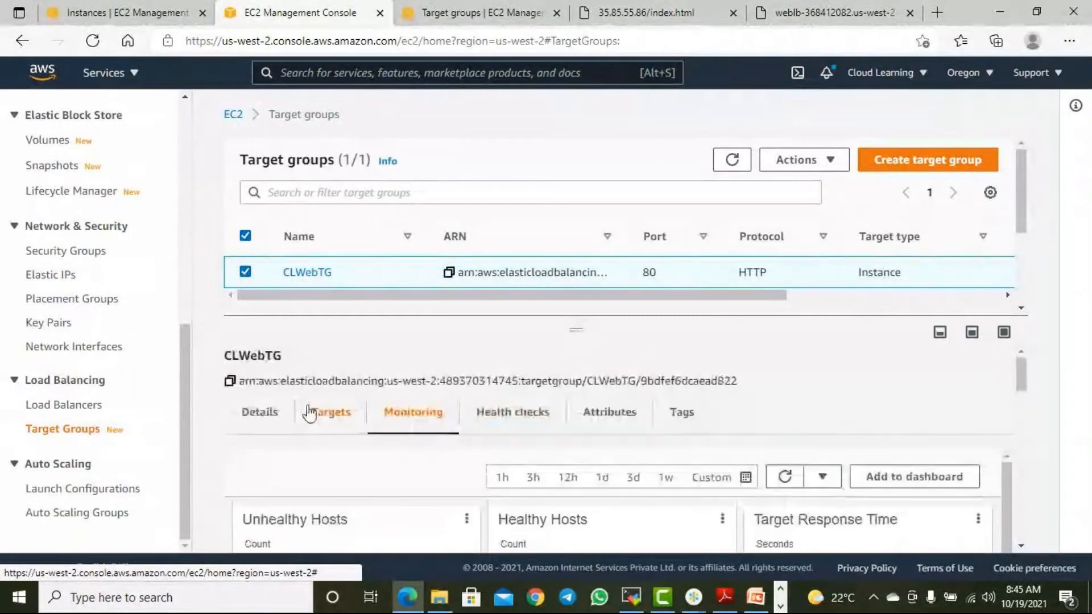
# Review the health status of CLWebTG's registered targets and select the Web Server 1 target
pyautogui.click(330, 412)
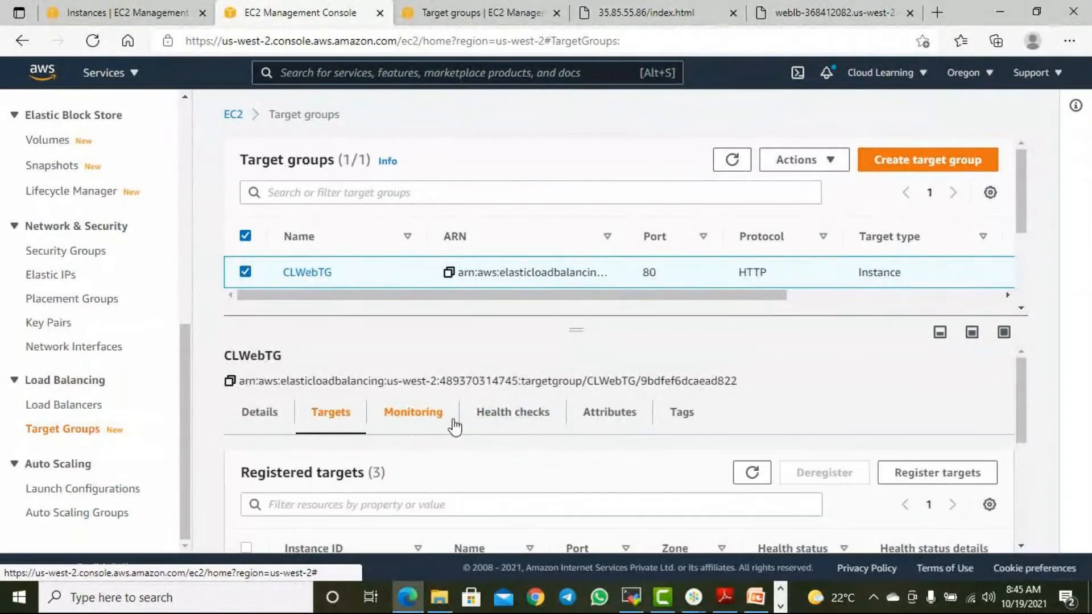
pyautogui.scroll(-4, 467, 433)
pyautogui.scroll(3, 468, 432)
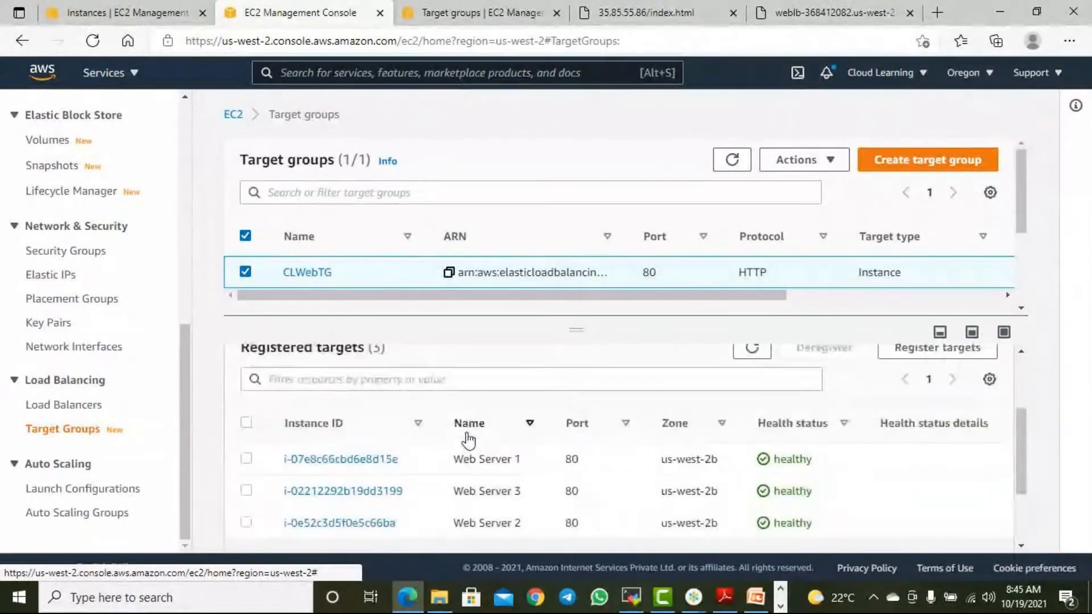
pyautogui.scroll(-3, 468, 427)
pyautogui.click(246, 364)
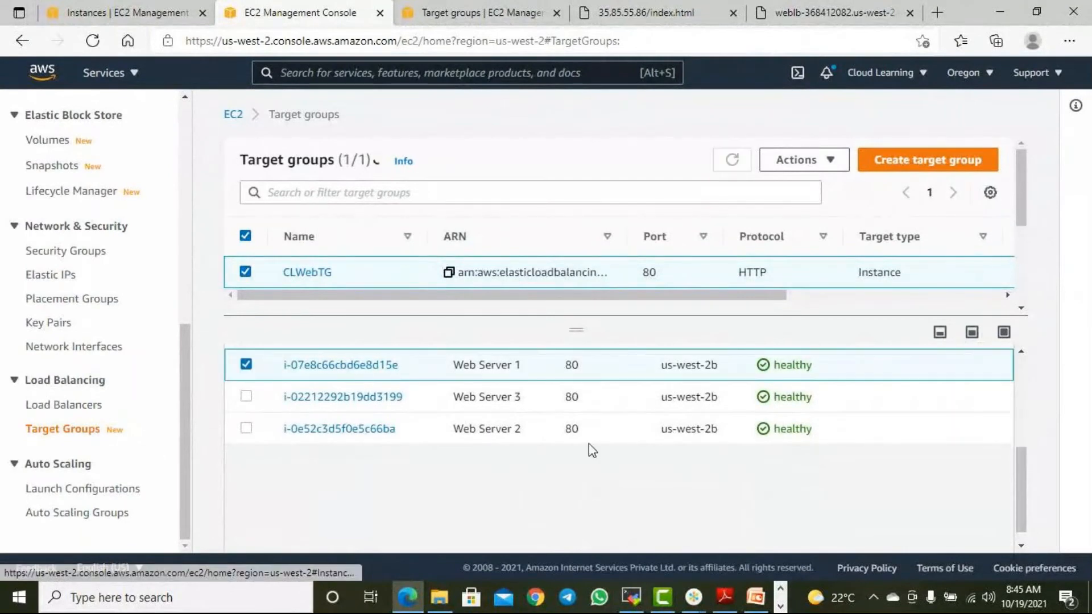
pyautogui.scroll(2, 588, 443)
pyautogui.scroll(2, 575, 450)
# Return to CLWebTG's monitoring graphs and look through them all, including connection errors, HTTP 3XXs, HTTP 2XXs and request count
pyautogui.click(410, 389)
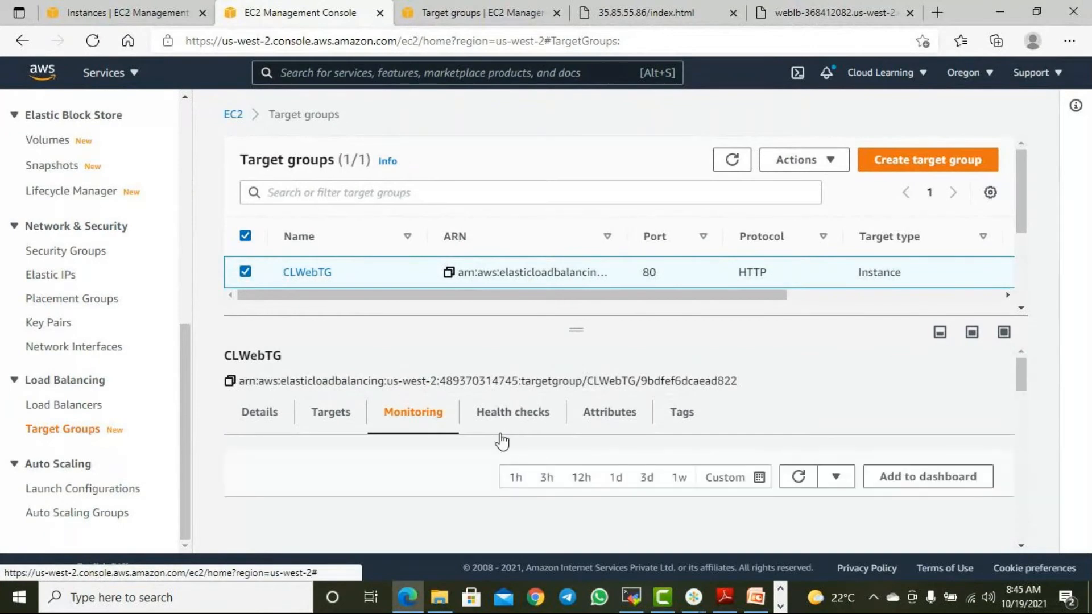
pyautogui.scroll(-2, 501, 441)
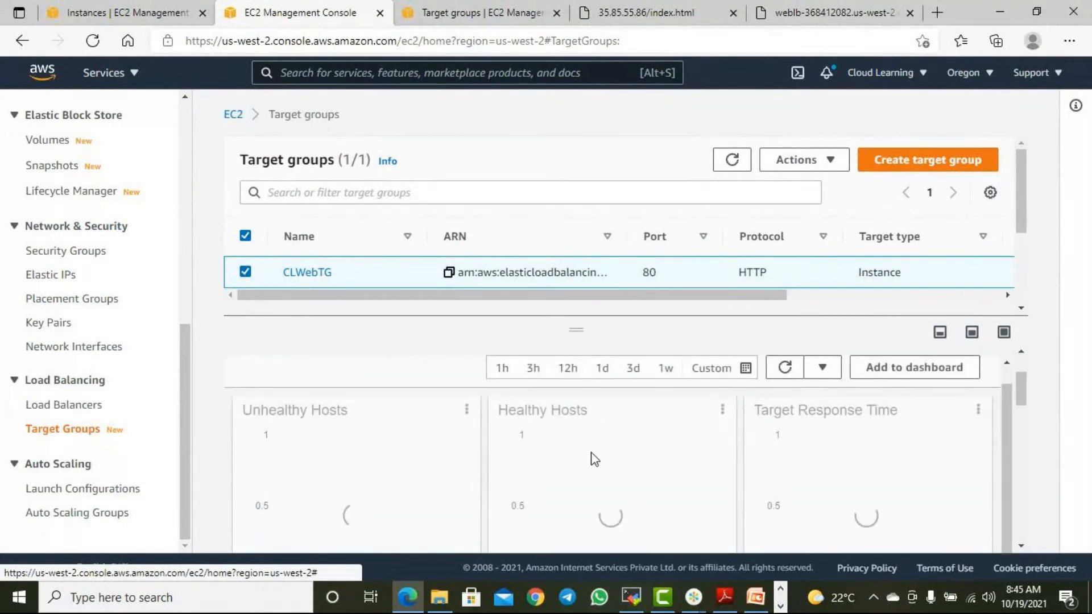
pyautogui.scroll(-3, 589, 458)
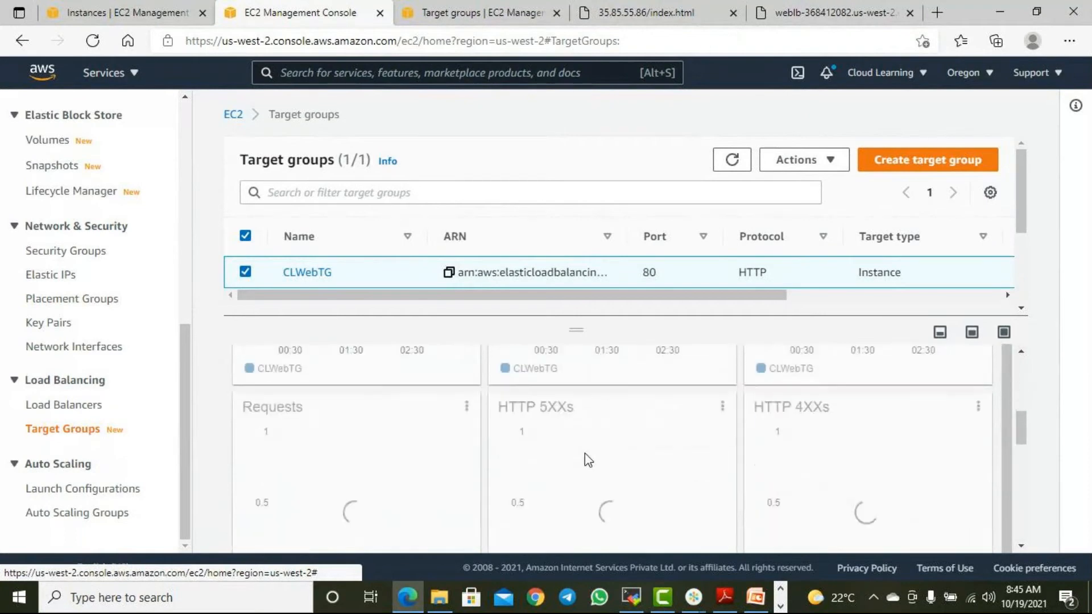
pyautogui.scroll(-3, 589, 461)
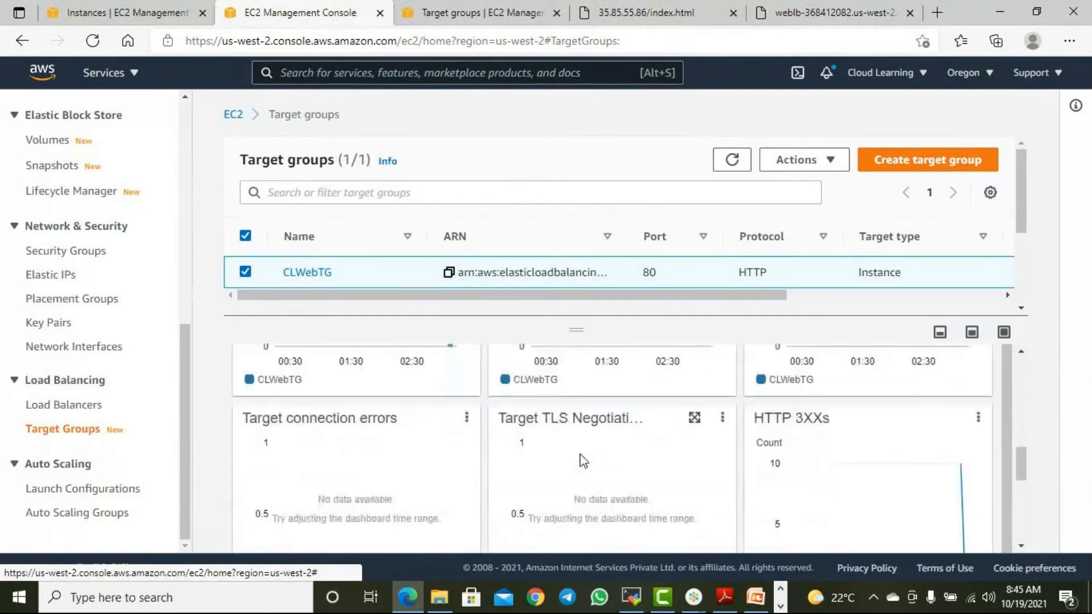
pyautogui.scroll(-3, 583, 459)
pyautogui.scroll(-1, 581, 452)
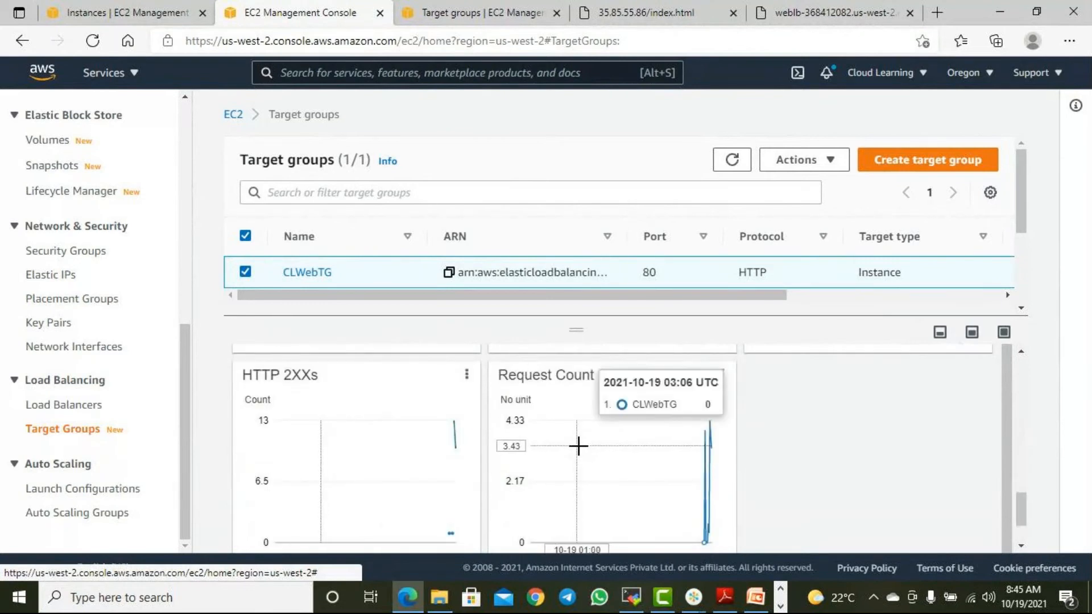
pyautogui.scroll(-2, 578, 445)
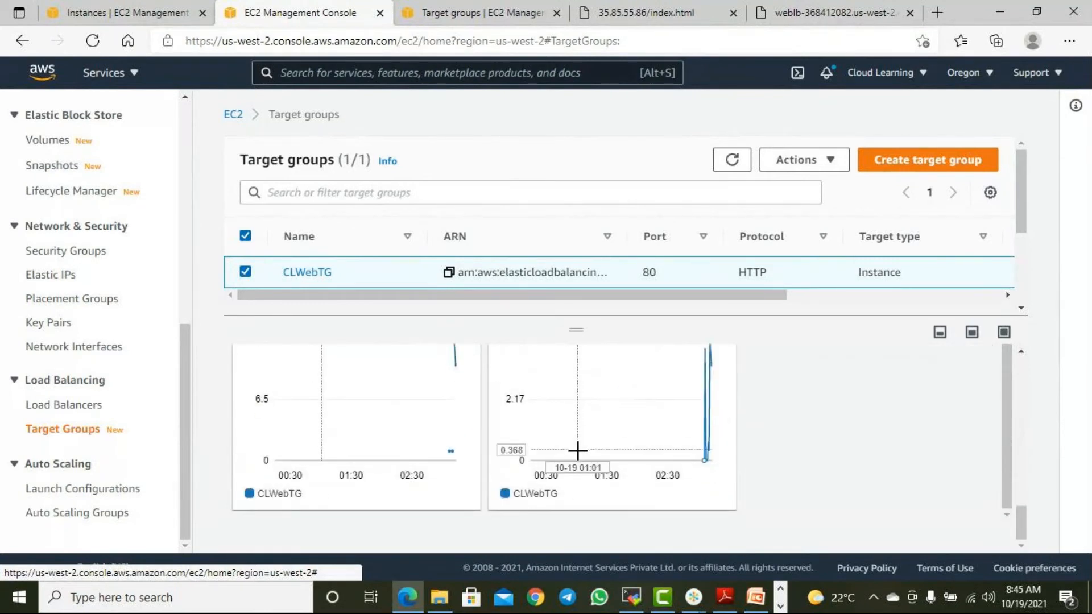
pyautogui.scroll(2, 577, 451)
pyautogui.scroll(5, 577, 451)
pyautogui.scroll(5, 495, 444)
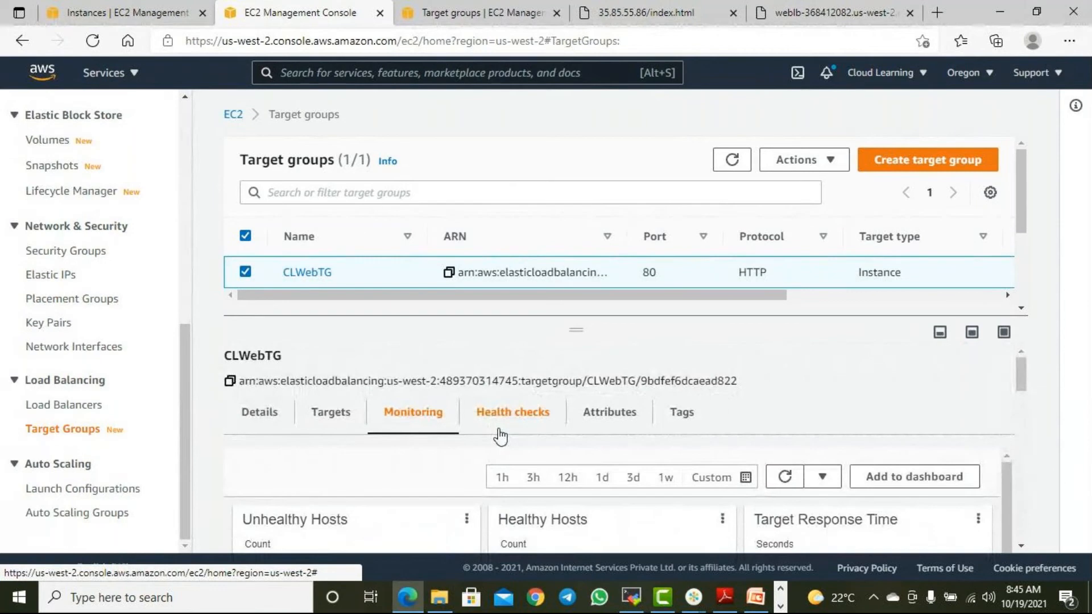
# Compare CLWebTG's host health graphs with its Requests graph and the HTTP error graphs beside it
pyautogui.scroll(-2, 464, 411)
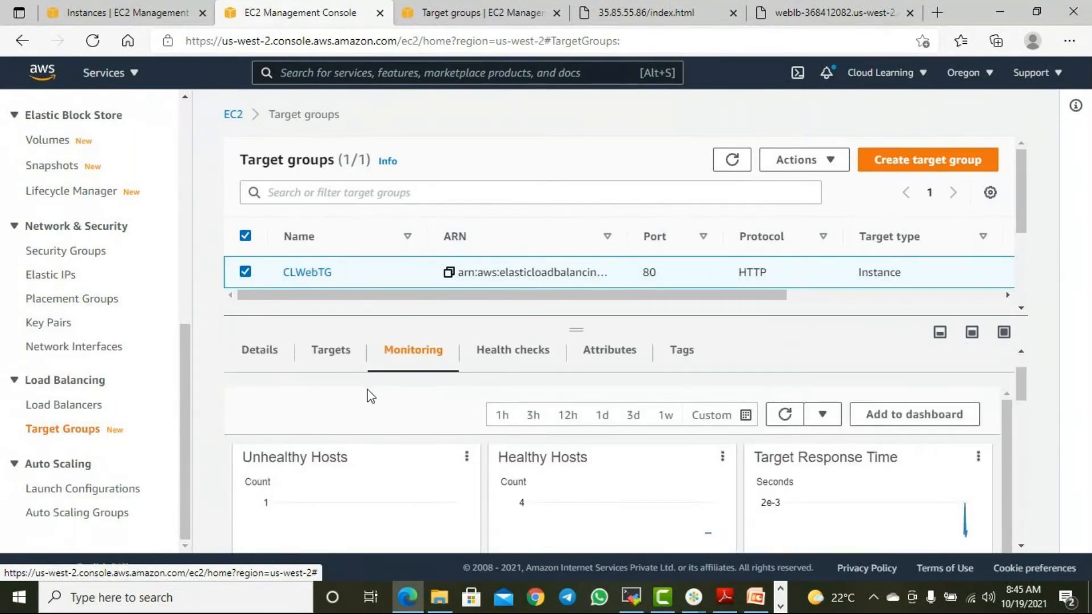
pyautogui.scroll(-1, 381, 398)
pyautogui.scroll(-3, 390, 398)
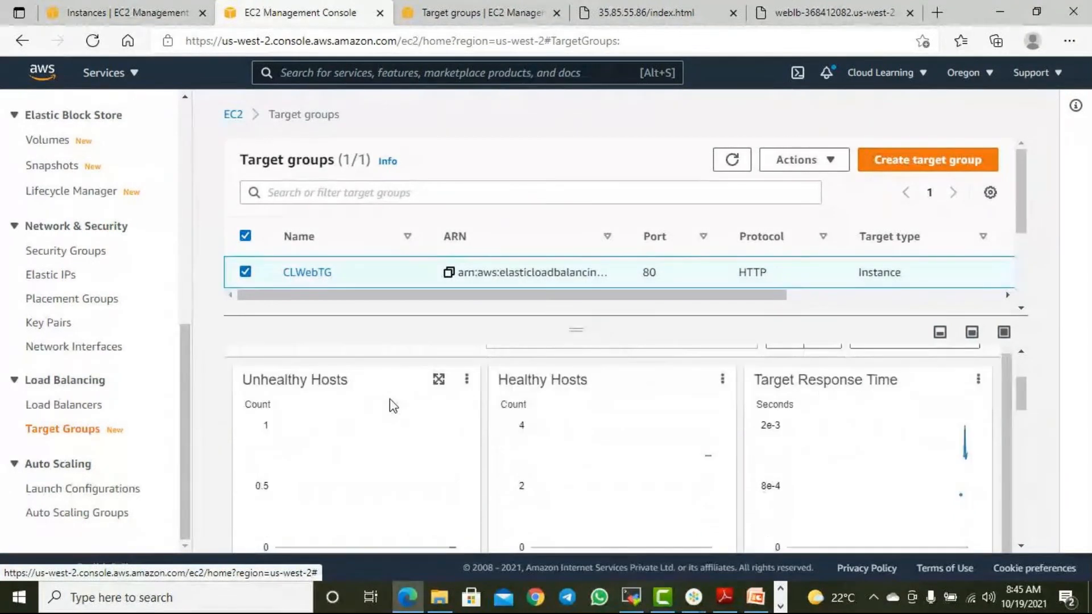
pyautogui.scroll(-6, 390, 399)
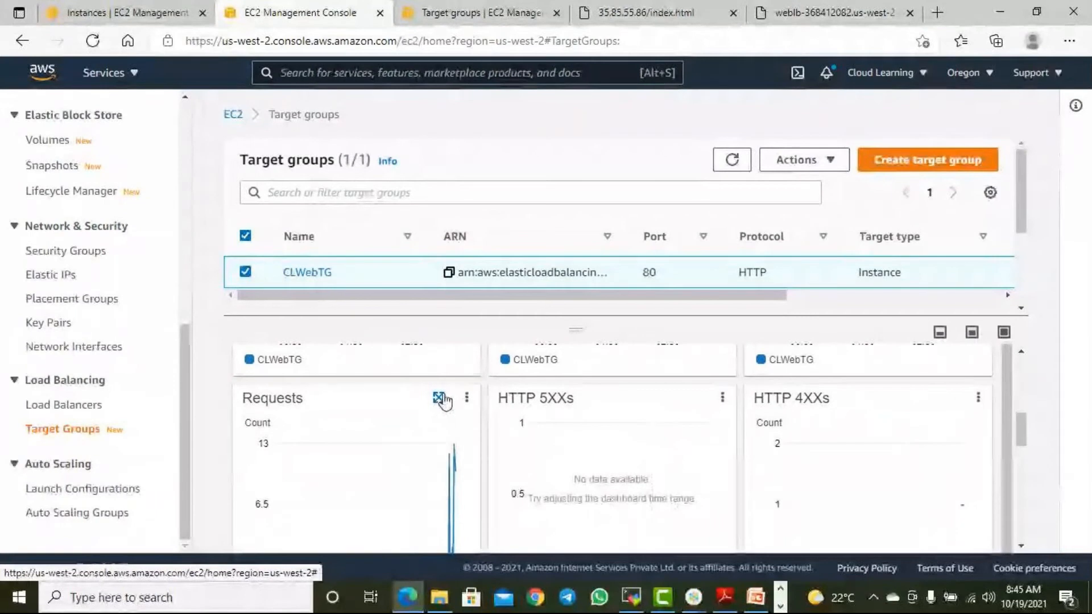
pyautogui.scroll(-2, 419, 448)
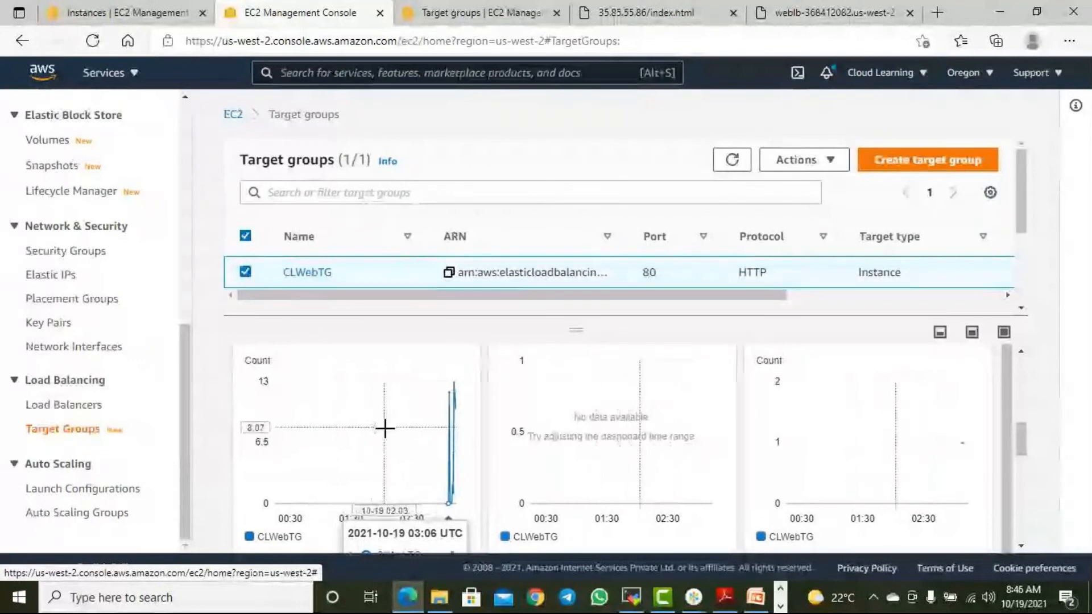
pyautogui.scroll(-2, 382, 432)
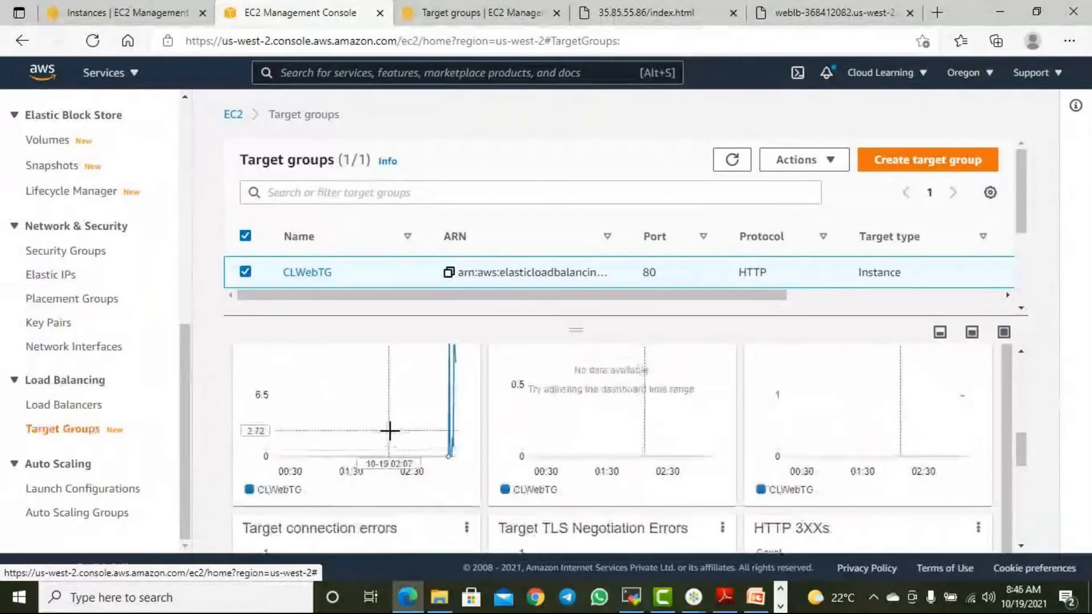
pyautogui.scroll(3, 388, 432)
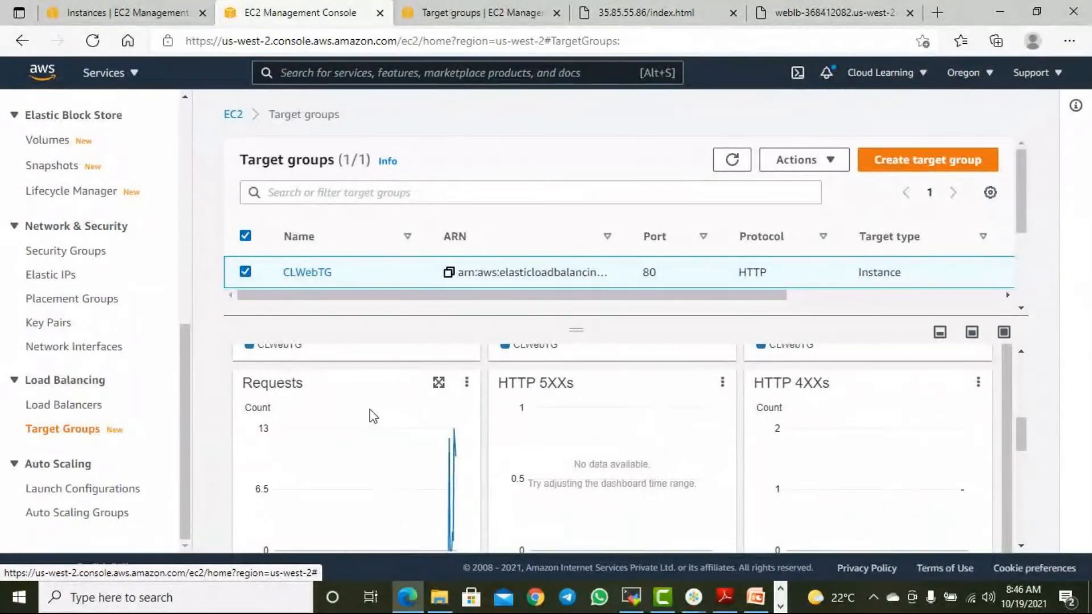
pyautogui.scroll(2, 375, 418)
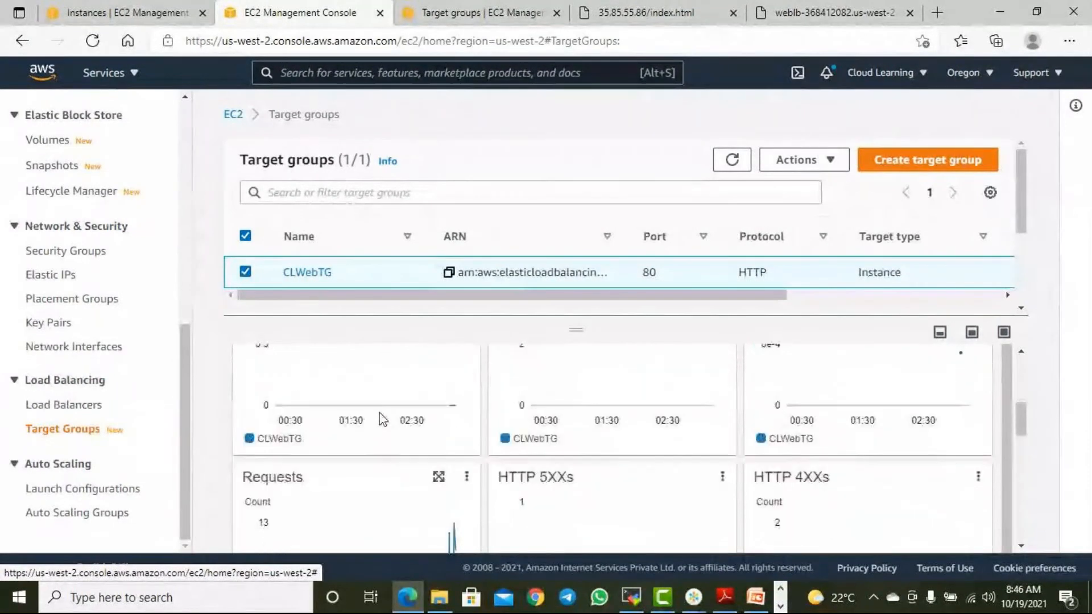
pyautogui.scroll(5, 387, 419)
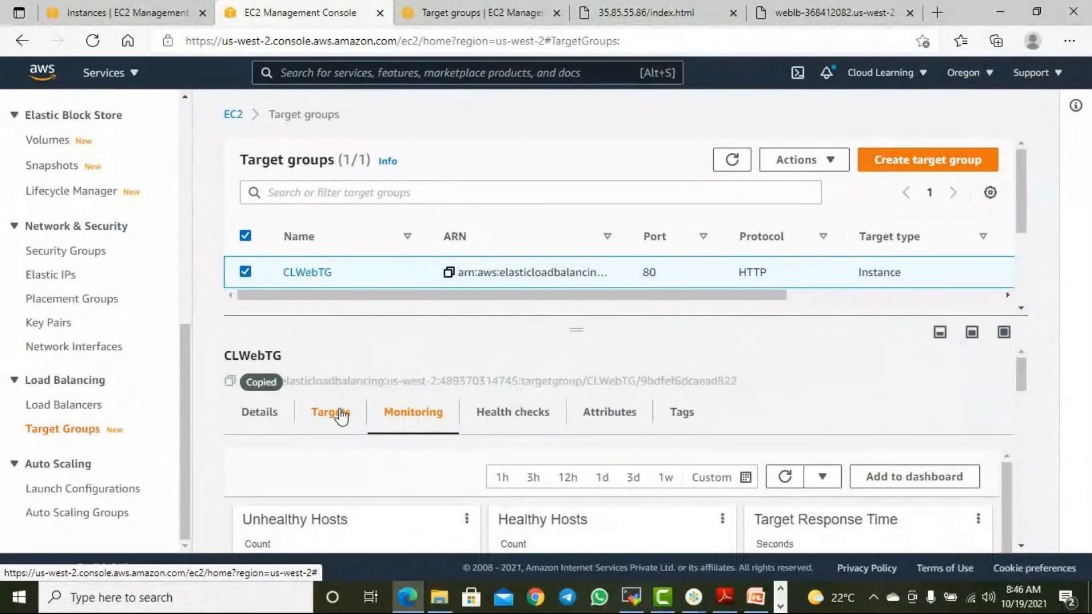
# Recheck the health of CLWebTG's registered web servers and reopen the Load Balancers page
pyautogui.click(342, 414)
pyautogui.scroll(-3, 414, 427)
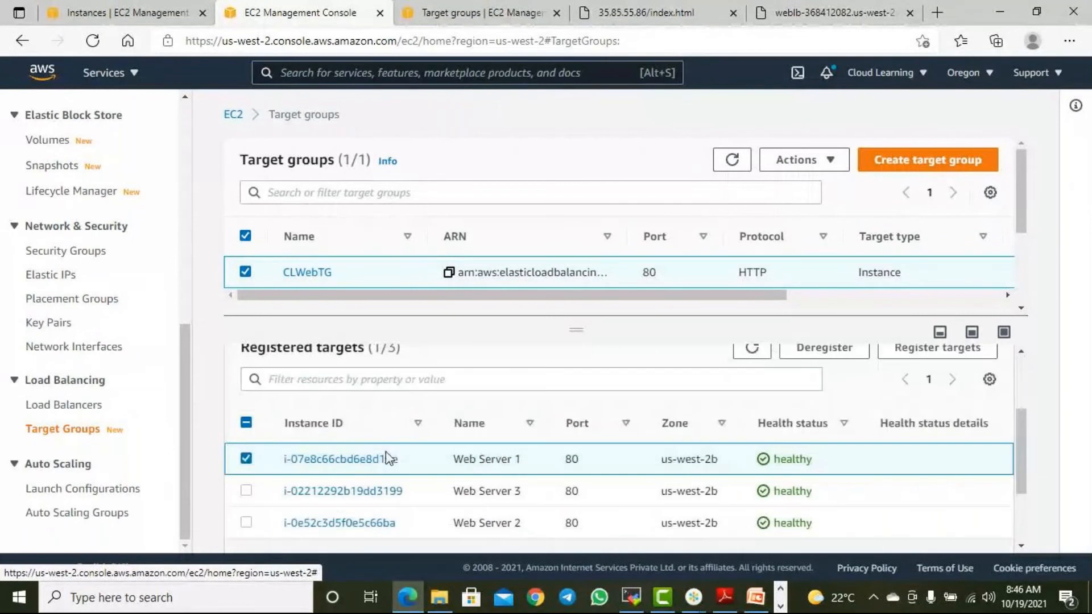
pyautogui.scroll(3, 389, 455)
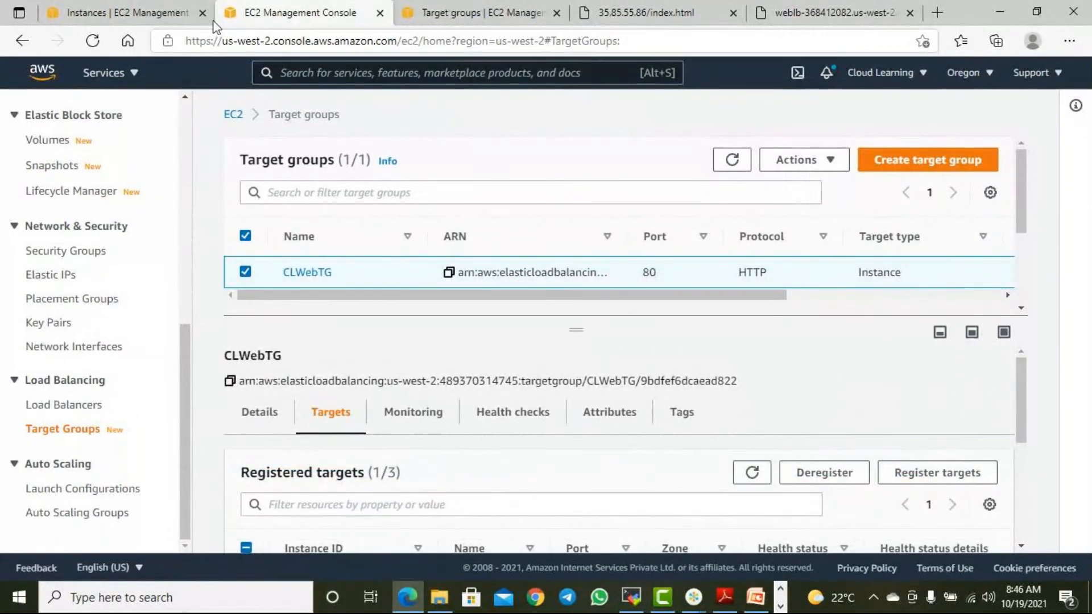
pyautogui.click(77, 406)
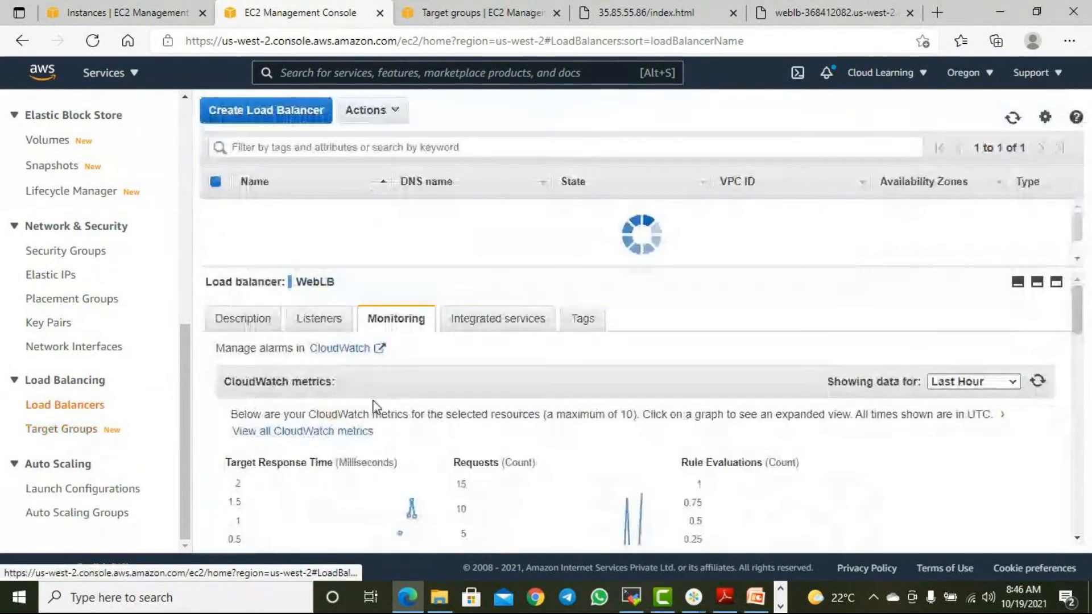
# Look over WebLB's CloudWatch graphs, go to the target groups page and close the separate 35.85.55.86/index.html page
pyautogui.scroll(-3, 578, 434)
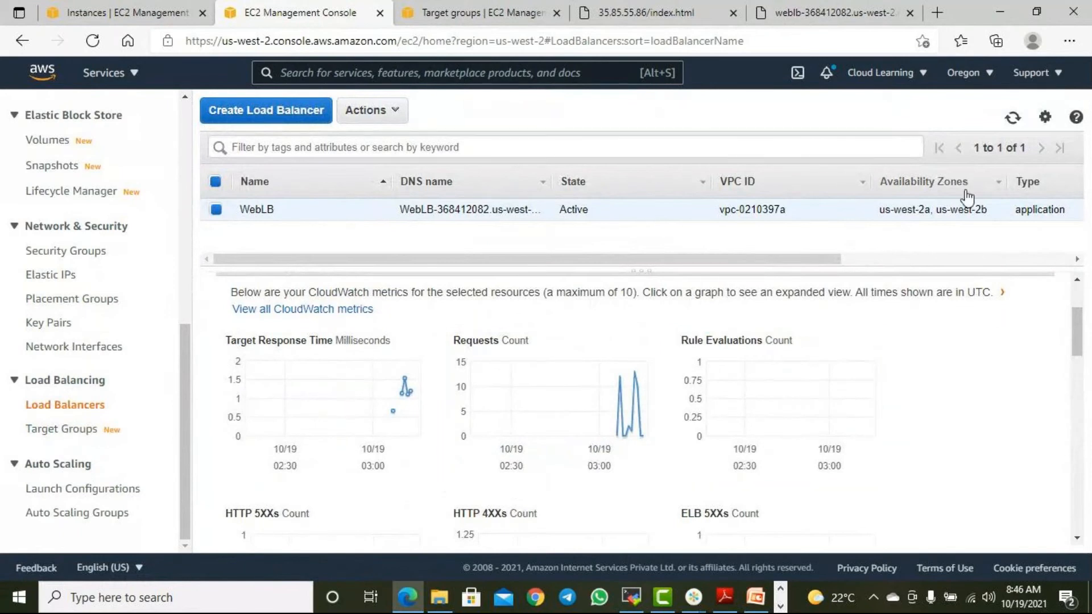
pyautogui.scroll(3, 721, 322)
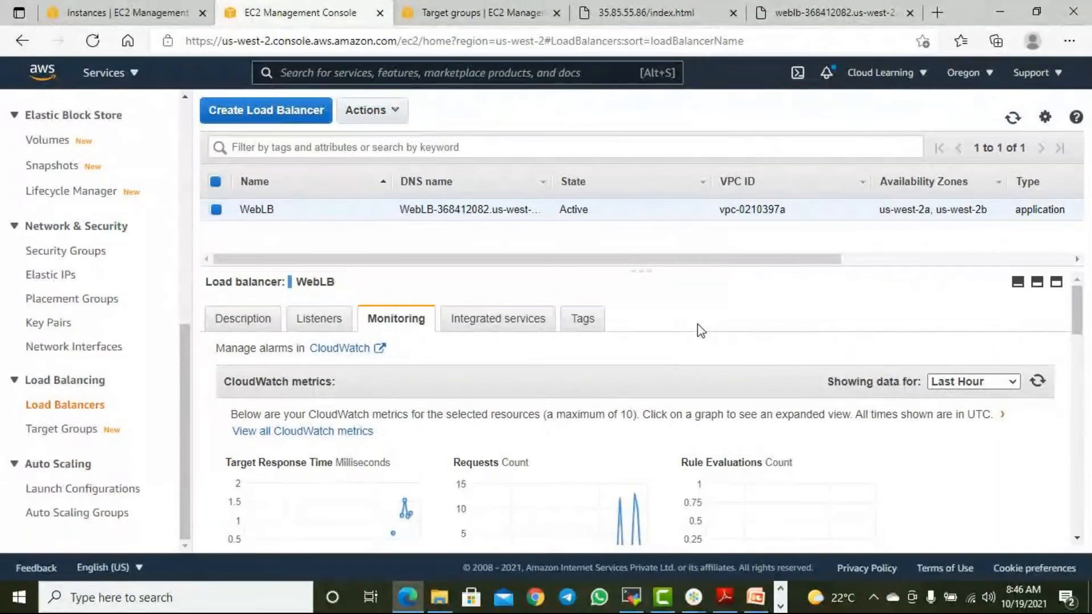
pyautogui.click(494, 15)
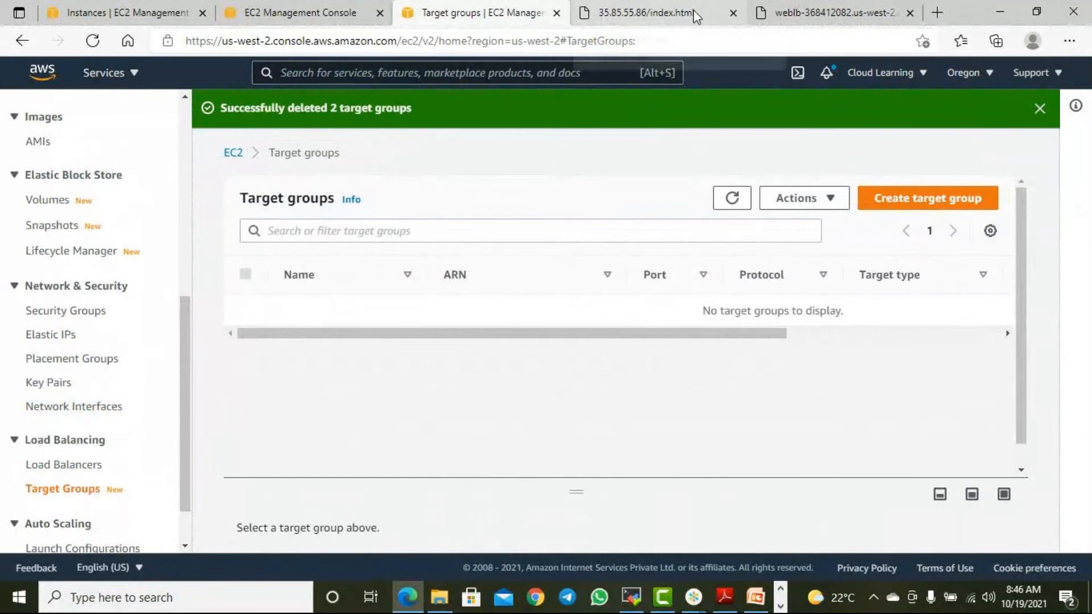
pyautogui.click(733, 12)
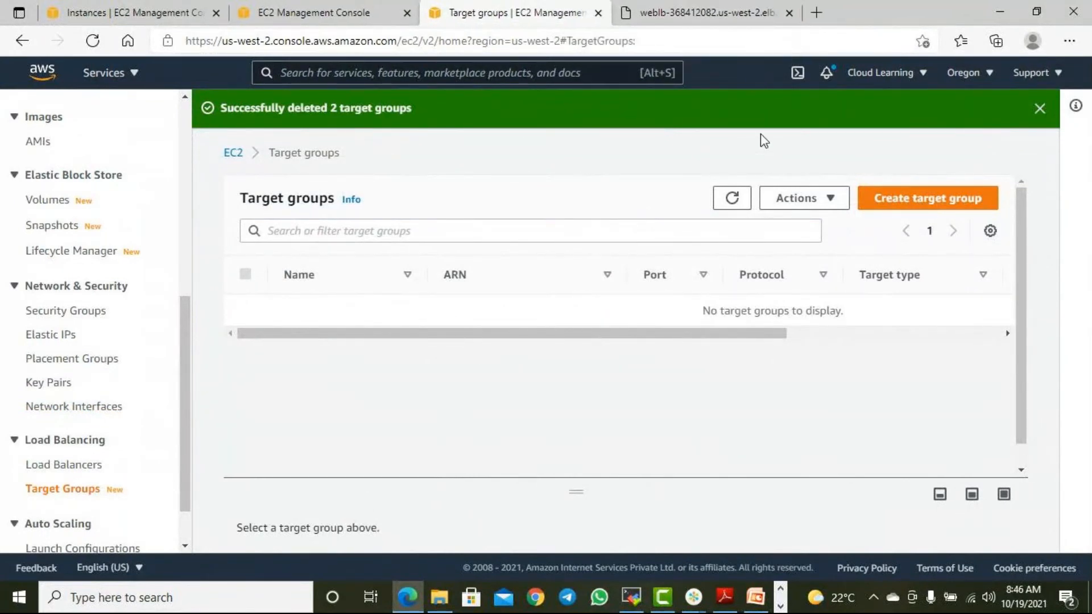
# Revisit the web page served through the load balancer and highlight its DNS address, weblb-368412082.us-west-2.elb.amazonaws.com
pyautogui.hotkey('ctrl', 'Tab')
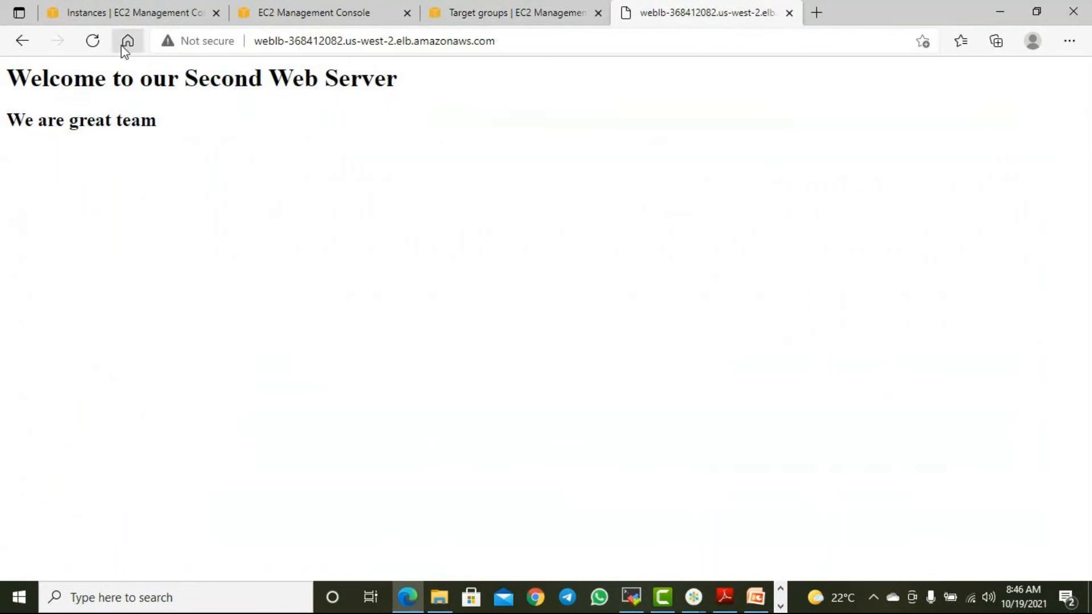
pyautogui.moveTo(268, 41); pyautogui.dragTo(528, 47)
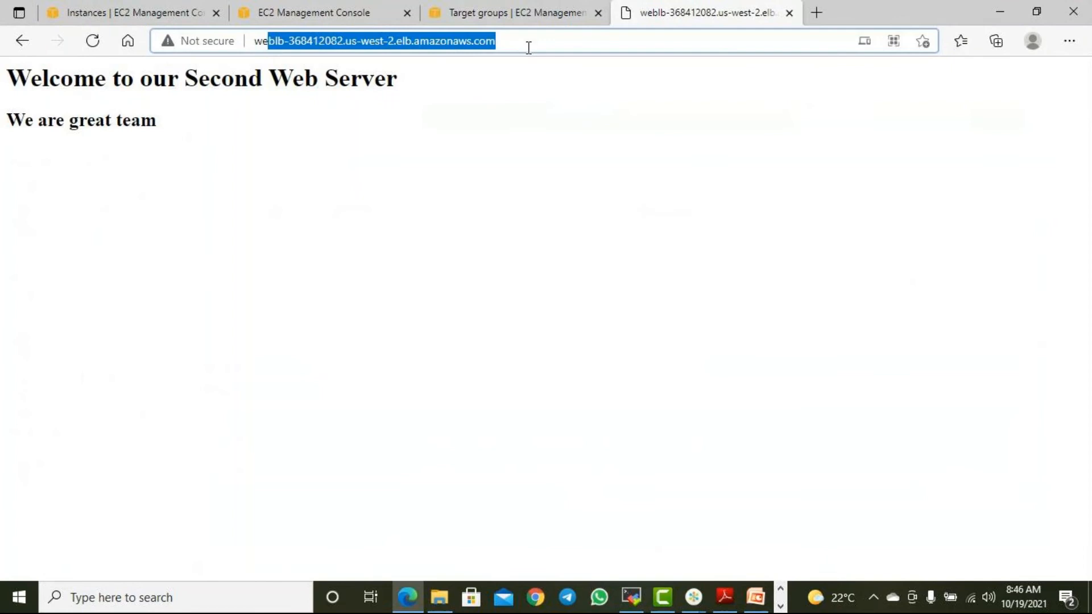
pyautogui.click(526, 44)
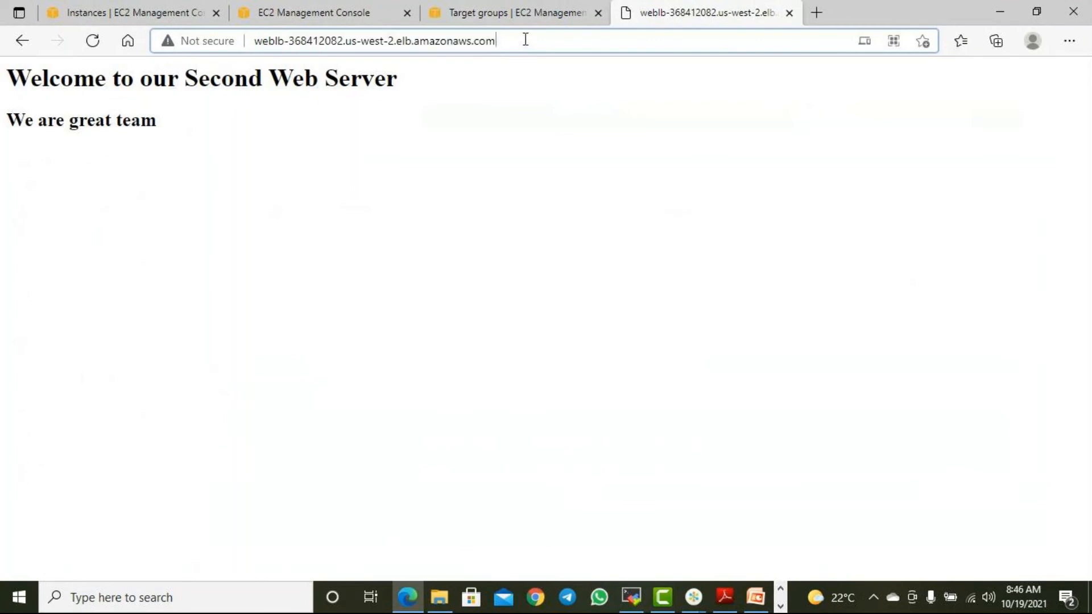
pyautogui.moveTo(509, 40); pyautogui.dragTo(261, 44)
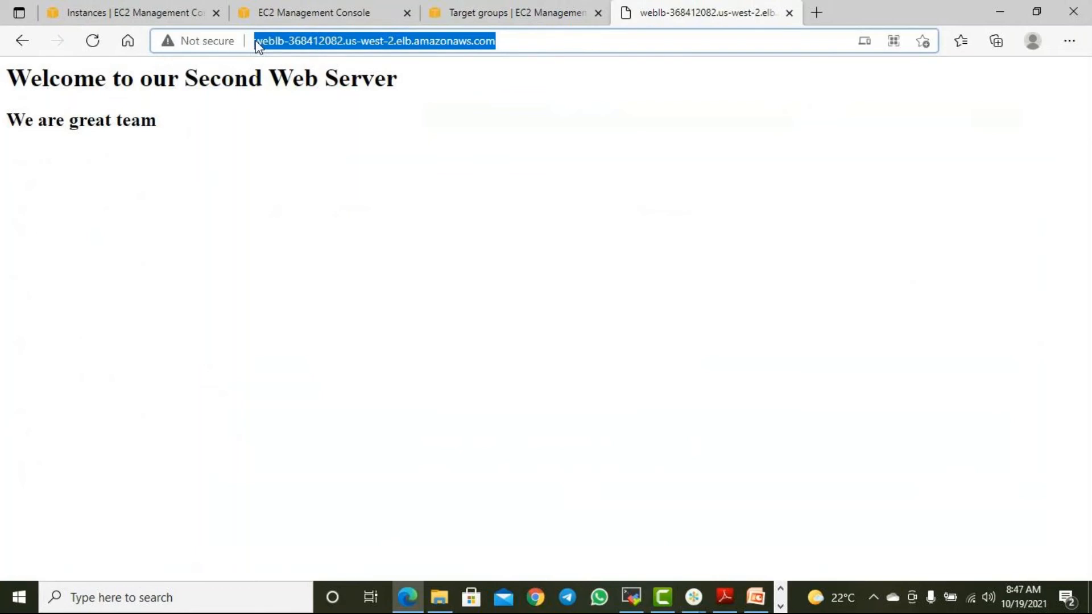
pyautogui.click(300, 40)
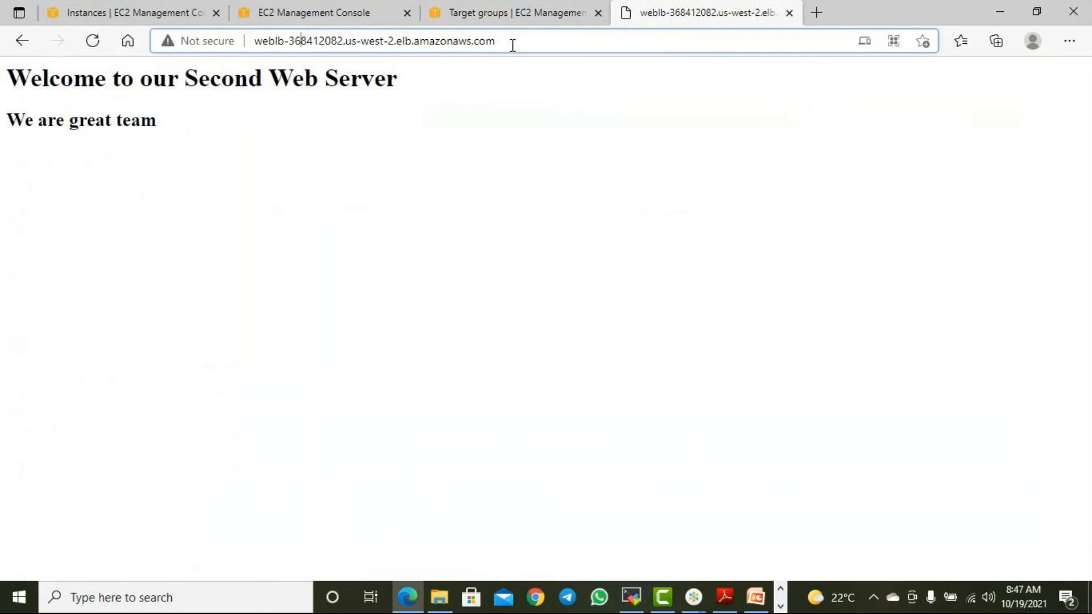
# Return to the Load Balancers page and review WebLB's basic configuration and its remaining columns in the list
pyautogui.click(332, 11)
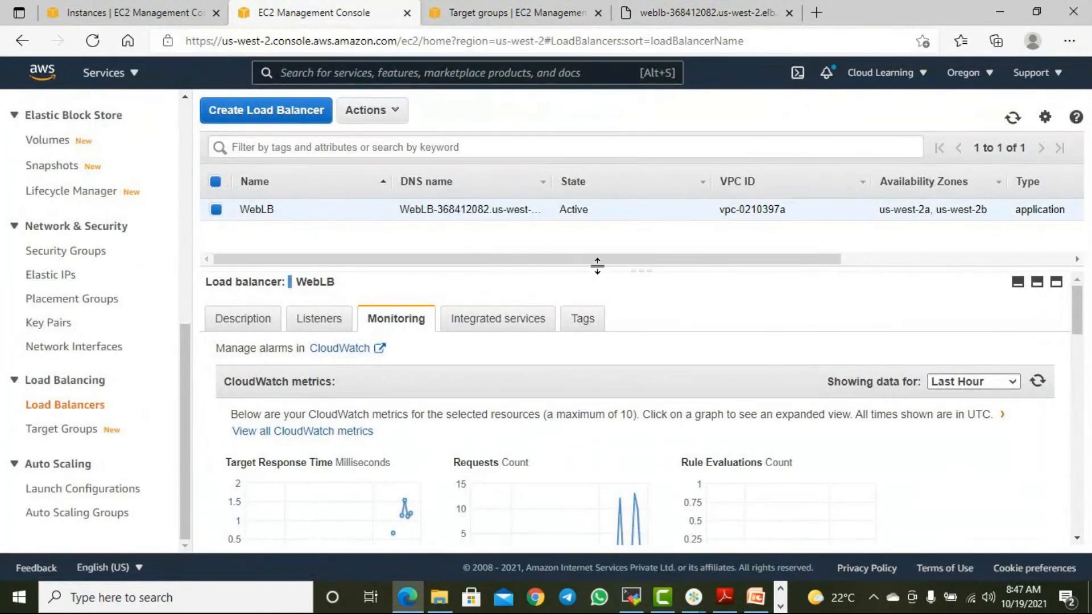
pyautogui.click(241, 322)
pyautogui.scroll(-2, 668, 358)
pyautogui.scroll(3, 675, 371)
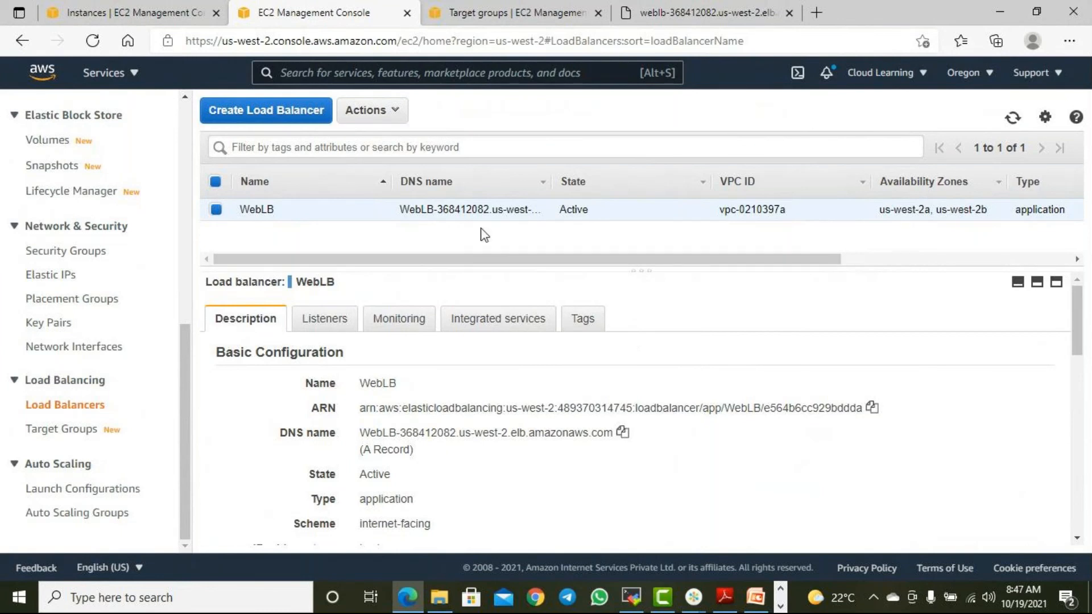
pyautogui.moveTo(724, 260); pyautogui.dragTo(818, 269)
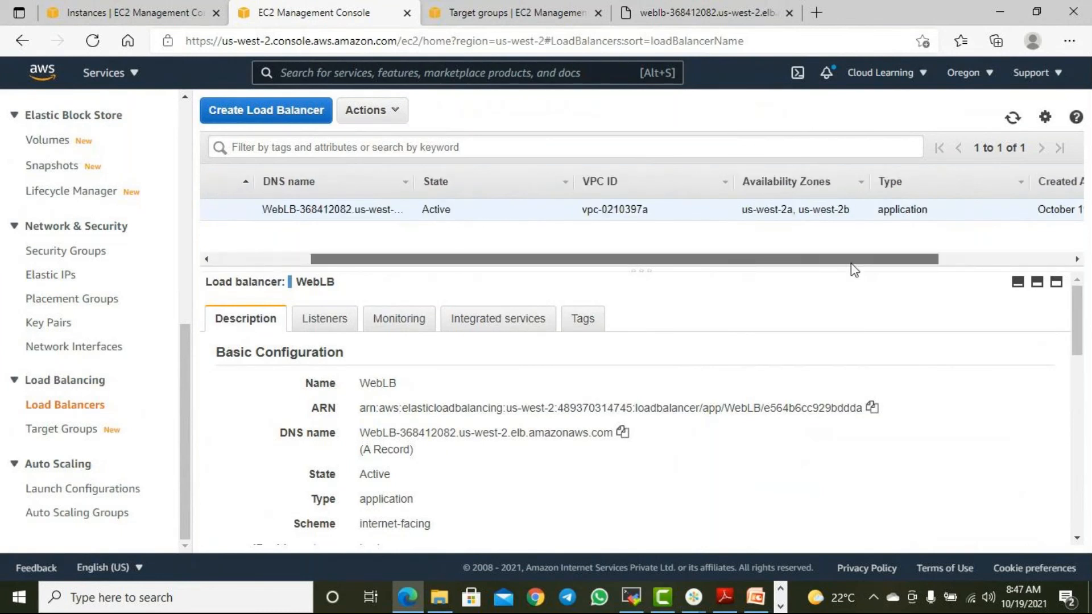
pyautogui.moveTo(378, 260); pyautogui.dragTo(242, 260)
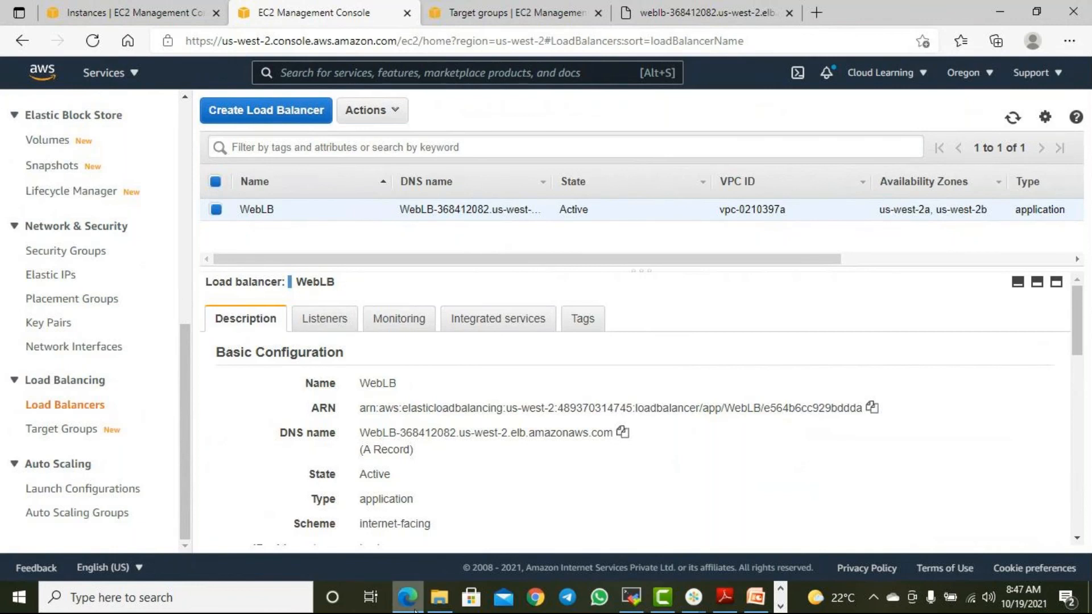
# Bring up the previews of the open GoTo meeting windows
pyautogui.moveTo(407, 597)
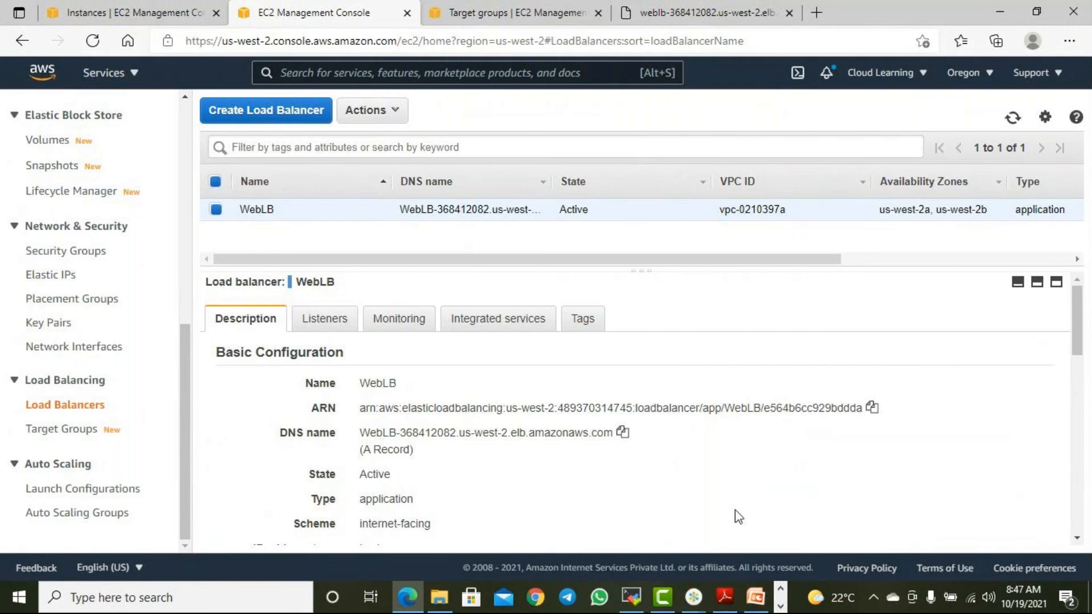
pyautogui.click(698, 602)
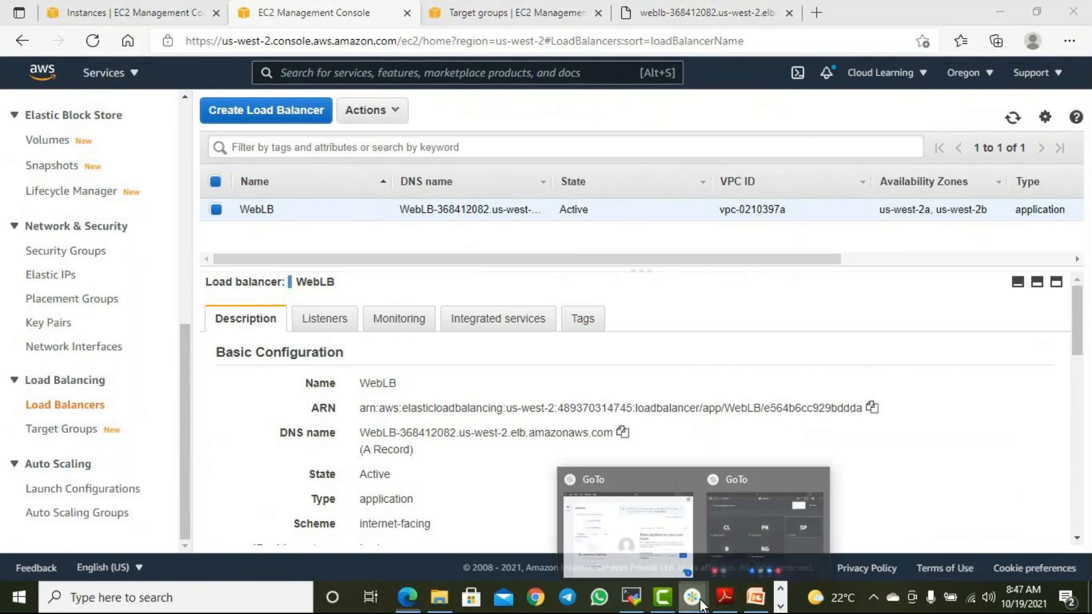